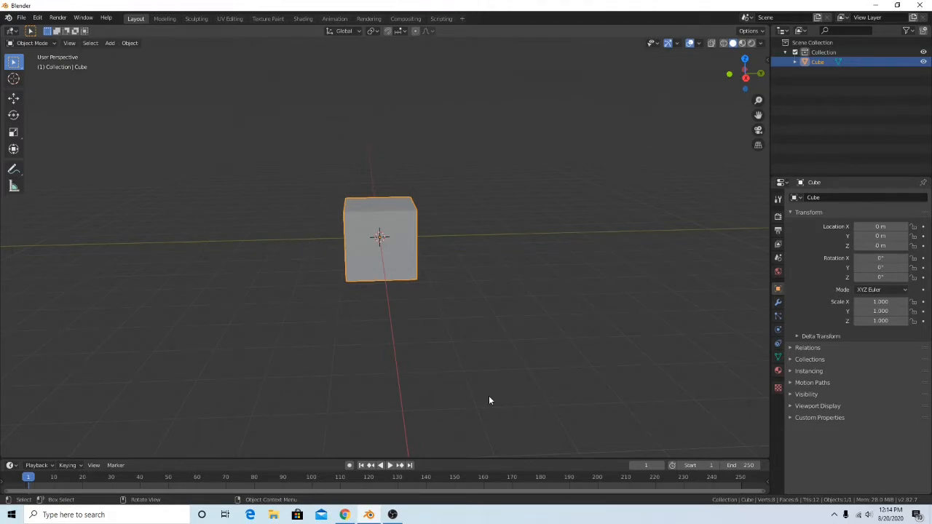
Delete the default cube from the scene.
middle_click_drag(488, 396, 335, 270)
scroll(514, 283, "down", 1)
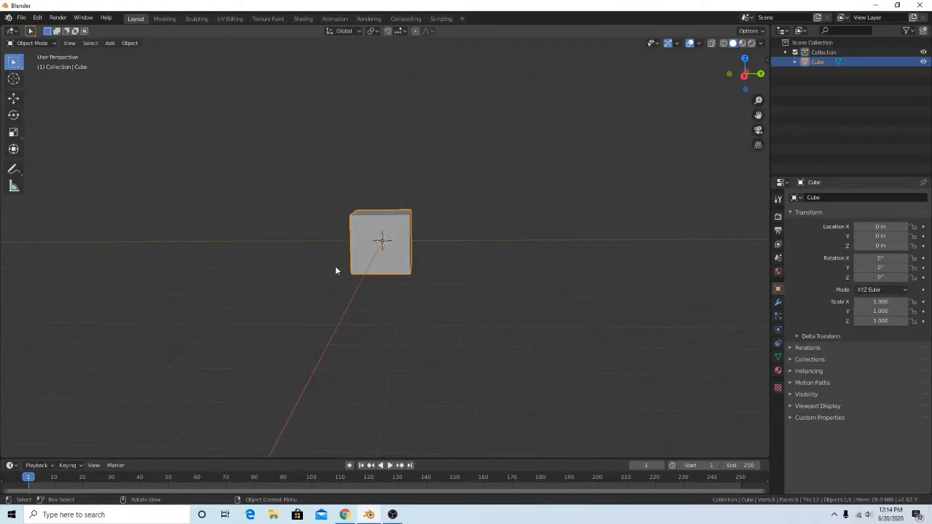
middle_click_drag(335, 271, 543, 267)
right_click(543, 267)
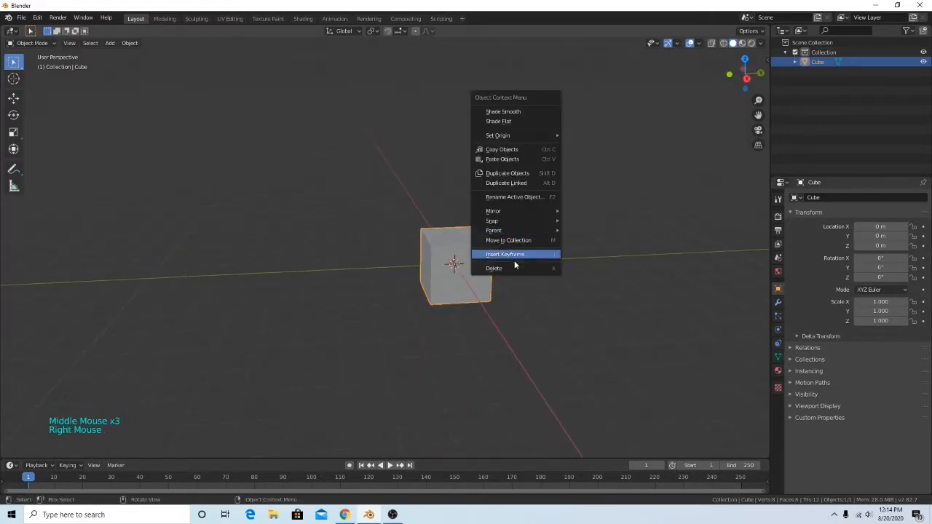
left_click(553, 267)
Add a cylinder mesh at the origin and flatten it along Z to a scale of about 0.275.
key("shift+a")
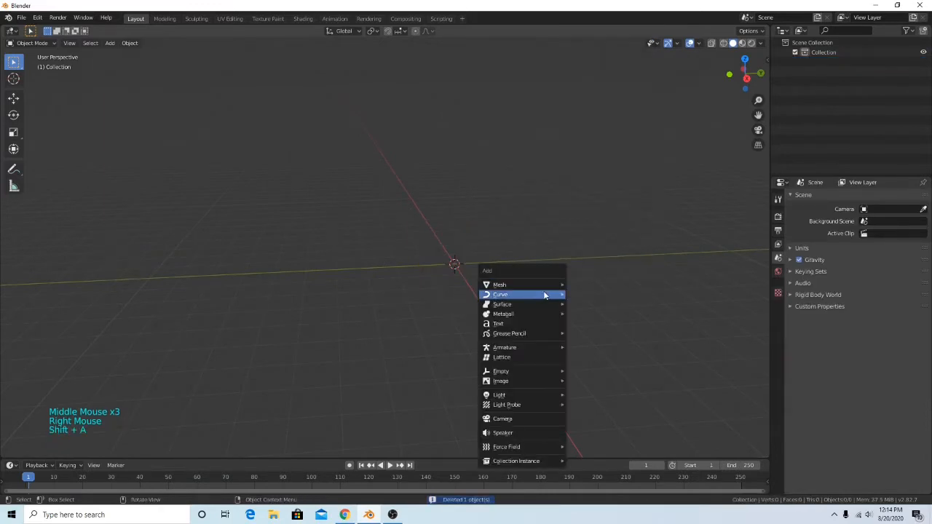
mouse_move(543, 273)
left_click(593, 52)
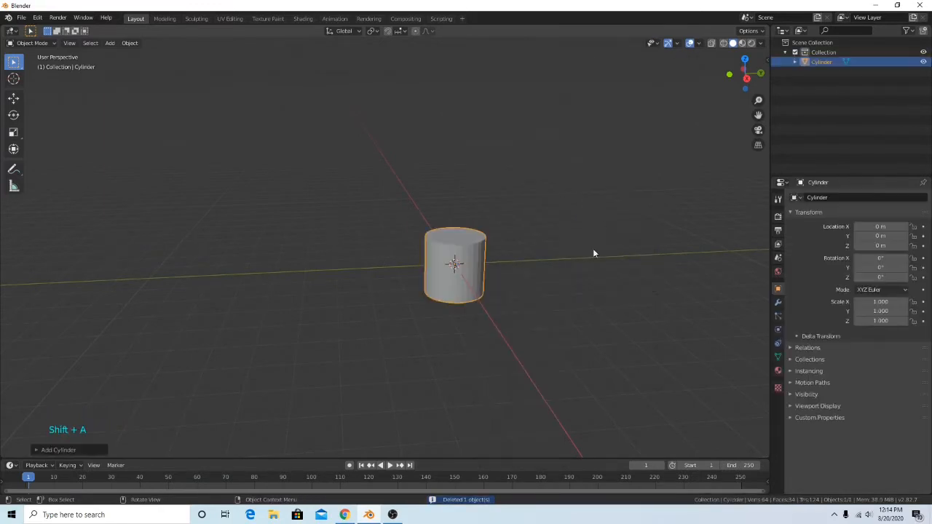
key("s")
key("z")
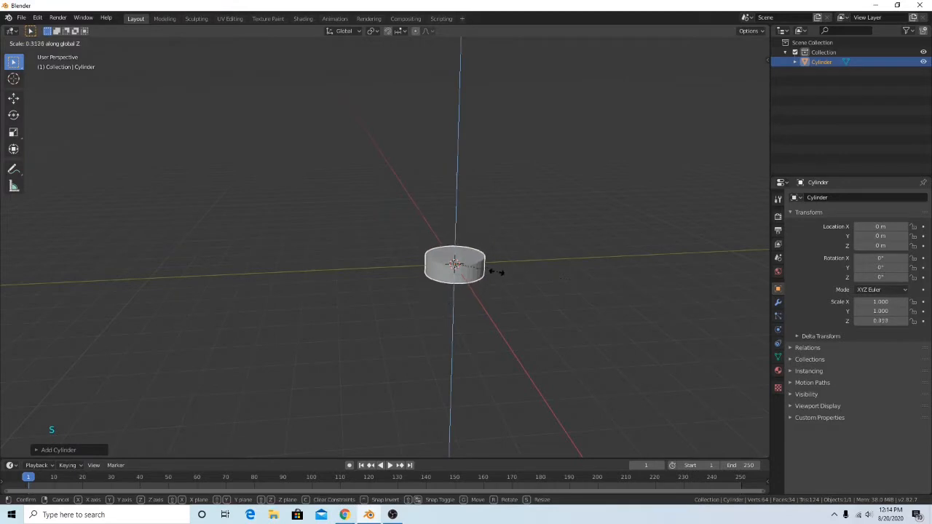
left_click(492, 276)
Start editing the mesh of the flattened cylinder.
middle_click_drag(492, 276, 578, 237)
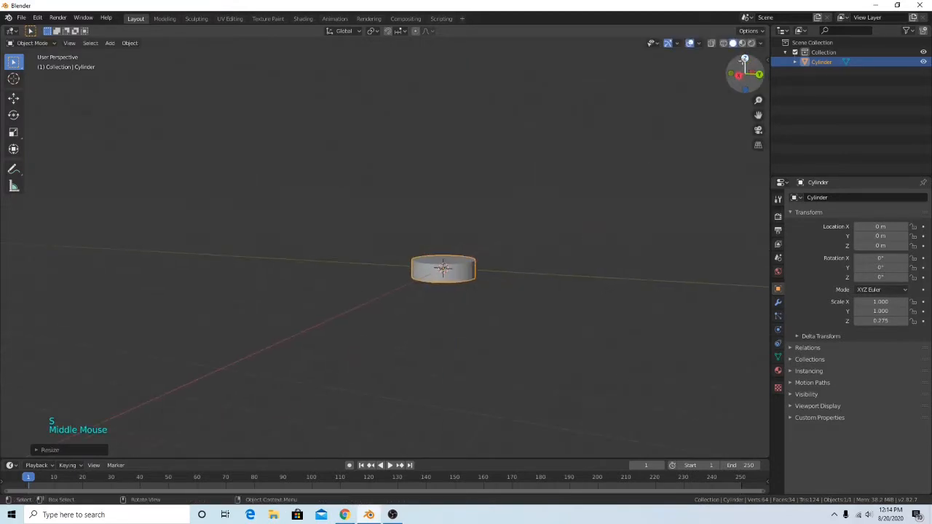
left_click(740, 76)
scroll(576, 289, "up", 4)
scroll(576, 289, "up", 1, "shift")
middle_click_drag(576, 289, 528, 300, "shift")
scroll(551, 266, "up", 1)
middle_click_drag(551, 266, 528, 244, "shift")
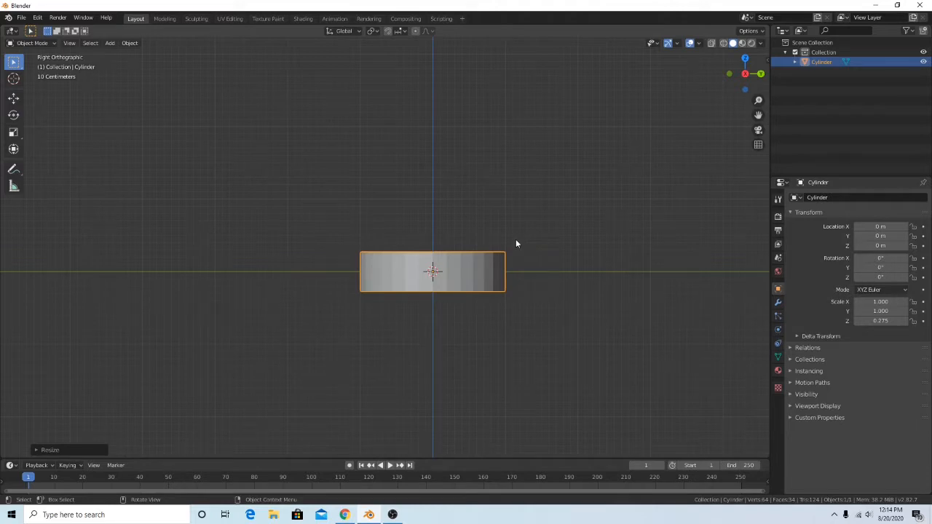
middle_click_drag(516, 241, 562, 191)
key("Tab")
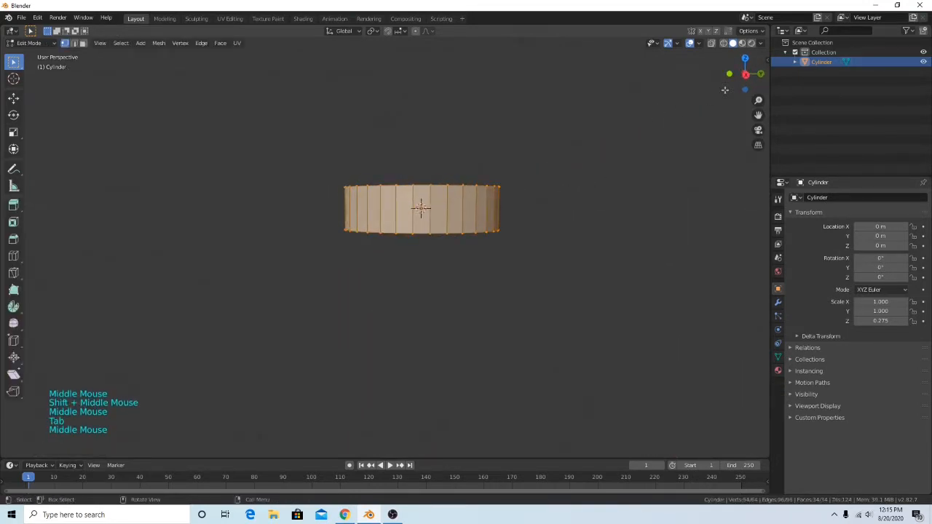
Try to extrude the front vertices of the cylinder's top rim upward, scale them inward and adjust their height along Z.
left_click(746, 73)
scroll(582, 226, "up", 4)
middle_click_drag(582, 227, 531, 294, "shift")
left_click_drag(183, 162, 590, 215)
key("e")
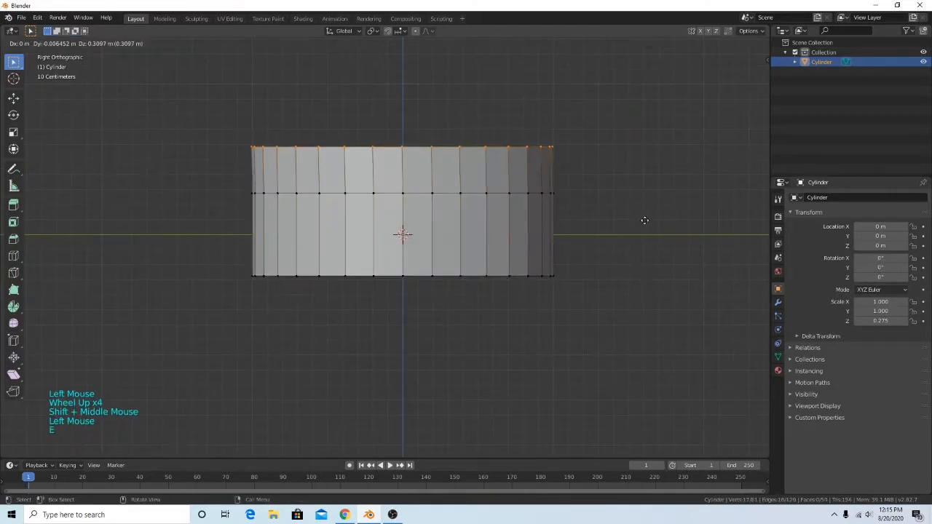
right_click(641, 199)
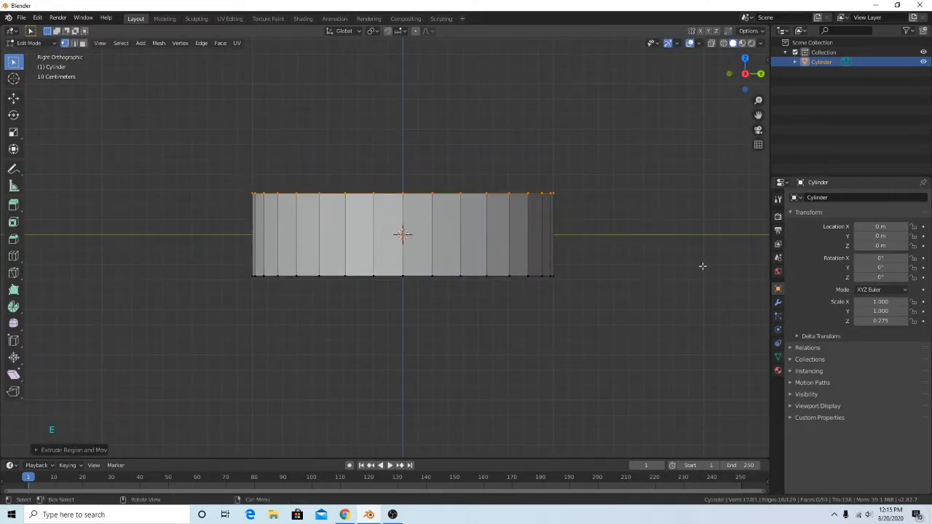
key("g")
left_click(705, 228)
key("s")
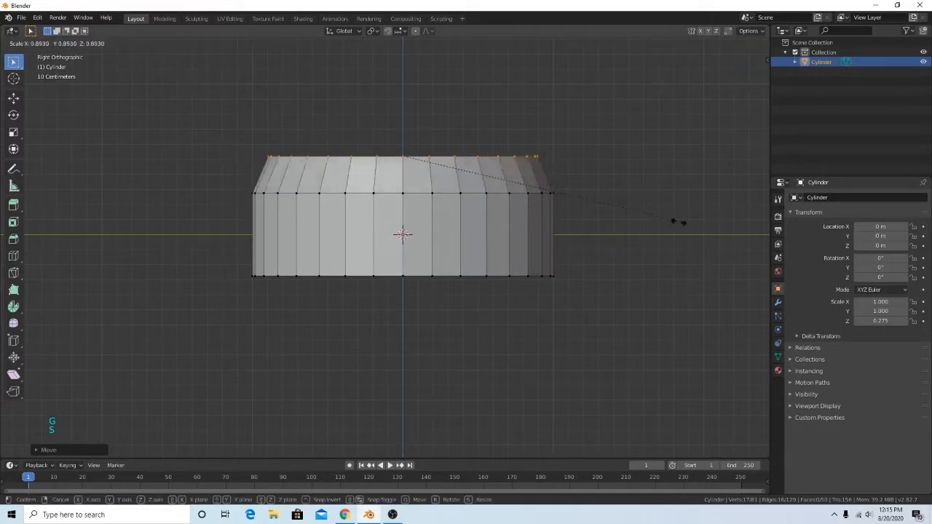
left_click(608, 207)
key("g")
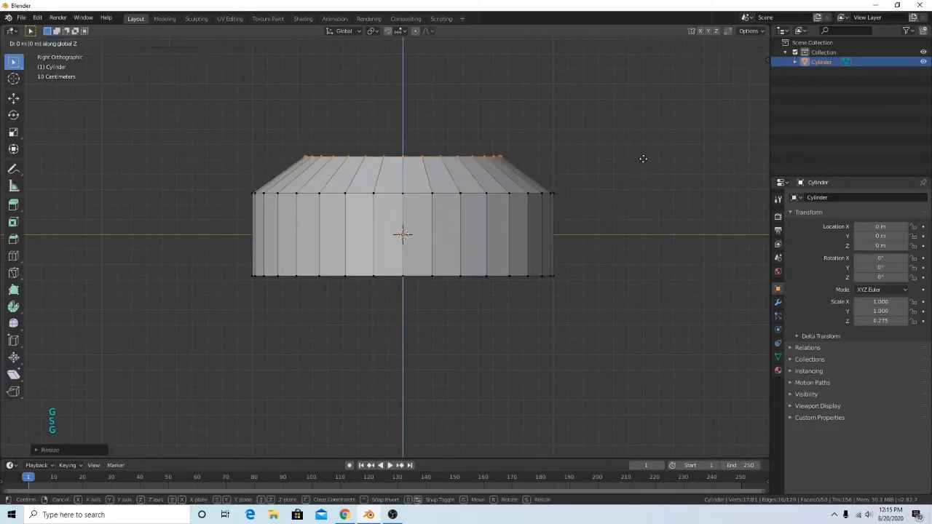
left_click(643, 173)
Delete the vertices extruded from the front half of the top rim.
middle_click_drag(590, 182, 585, 218)
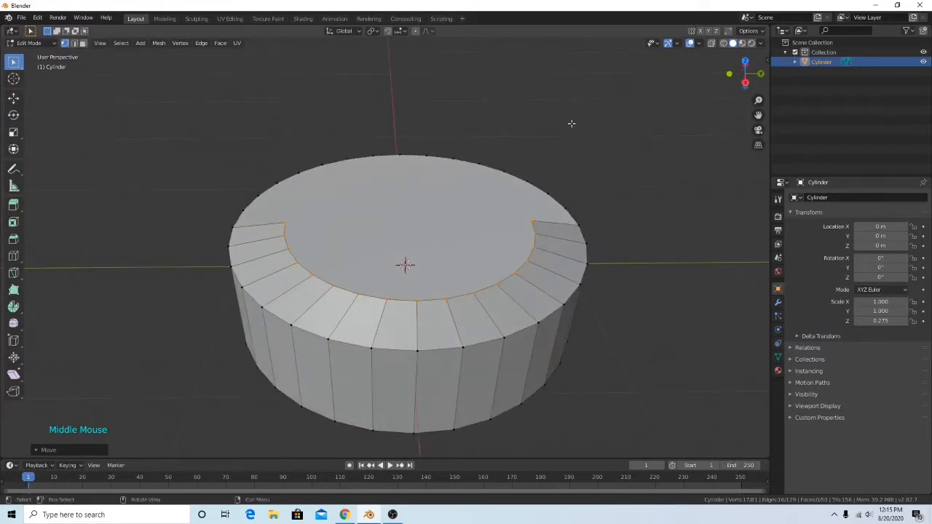
right_click(622, 165)
right_click(644, 297)
left_click(604, 493)
Enable X-ray and select all vertices of the cylinder's top rim from the right orthographic view.
middle_click_drag(603, 493, 580, 340)
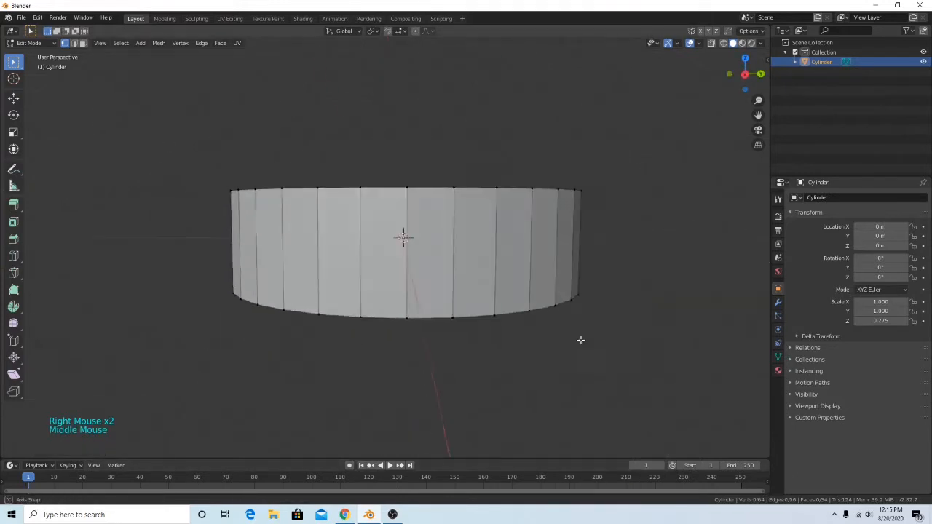
left_click(712, 42)
middle_click(640, 168)
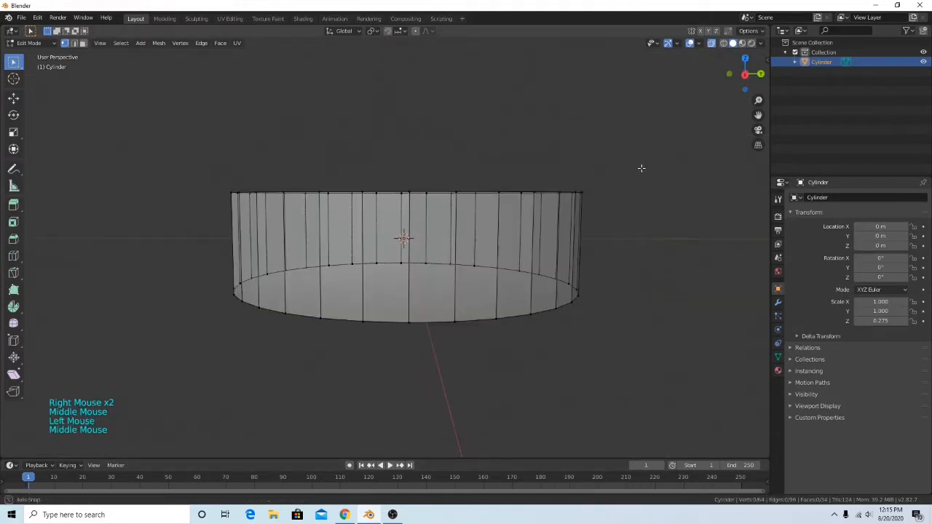
middle_click_drag(641, 168, 647, 162)
left_click(744, 73)
left_click_drag(190, 167, 643, 232)
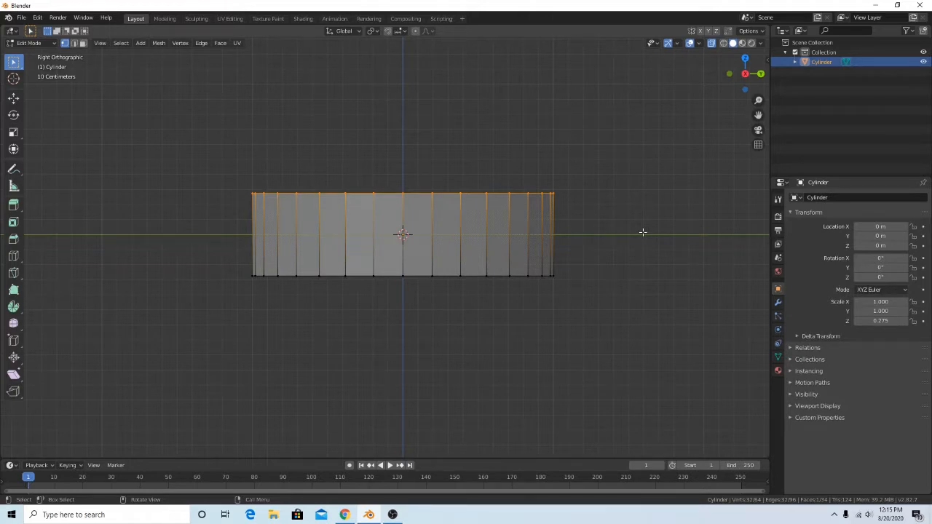
Extrude the top face upward about 0.22 m, scale it inward into a taper and lower it slightly along Z.
key("e")
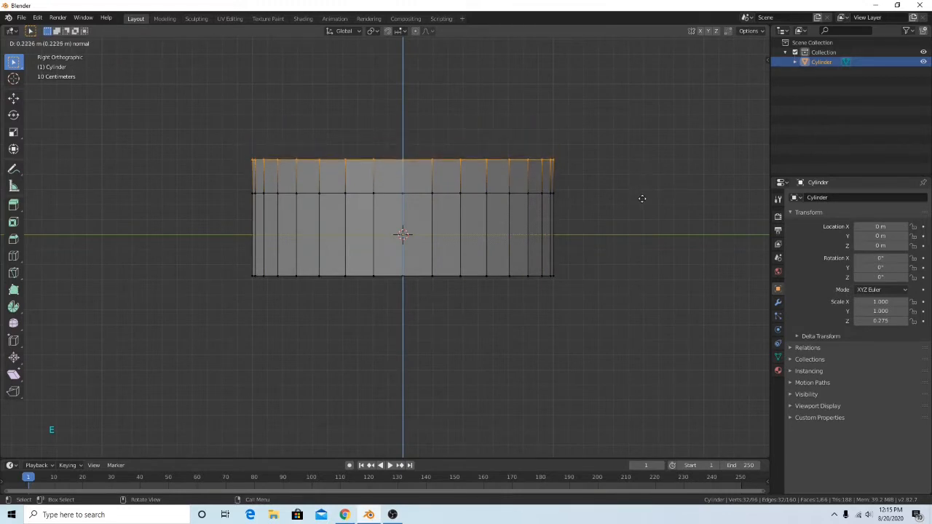
left_click(646, 197)
key("s")
left_click(596, 177)
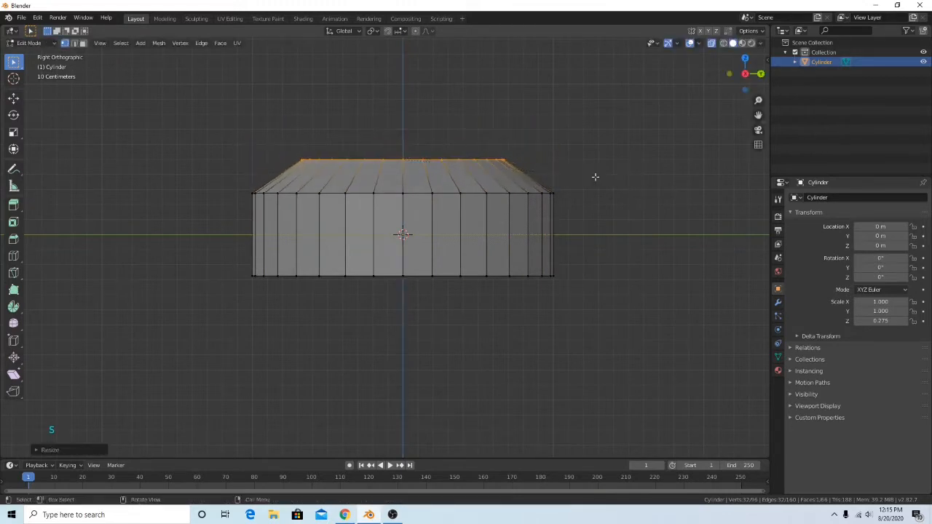
key("g")
key("z")
left_click(595, 181)
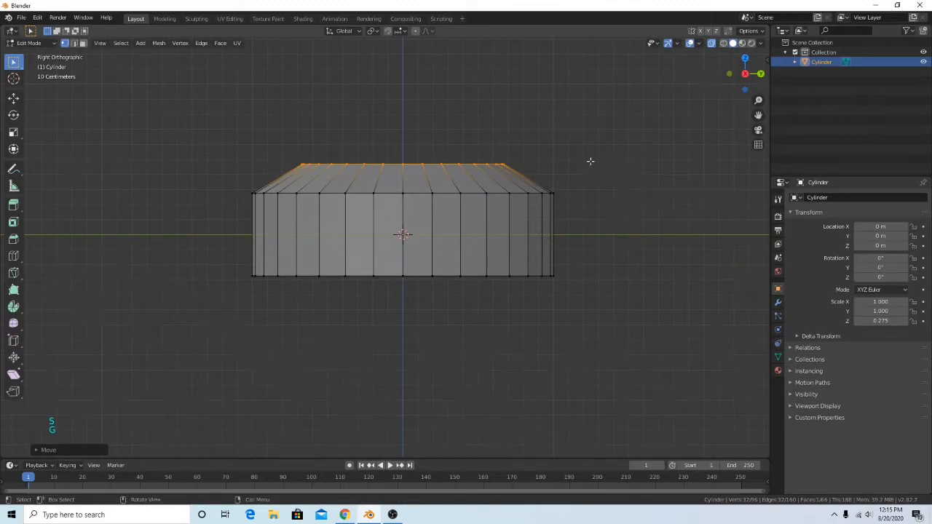
Try to select individual side faces of the cylinder from the right orthographic view, and clear the selection.
middle_click_drag(590, 161, 643, 197)
scroll(661, 218, "down", 1)
scroll(662, 214, "up", 1)
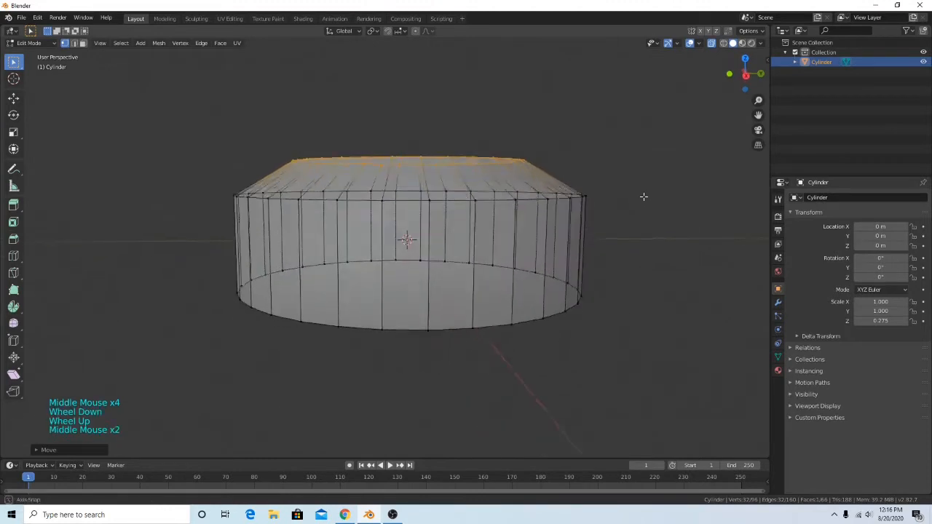
left_click(700, 183)
left_click(746, 74)
scroll(639, 269, "up", 3)
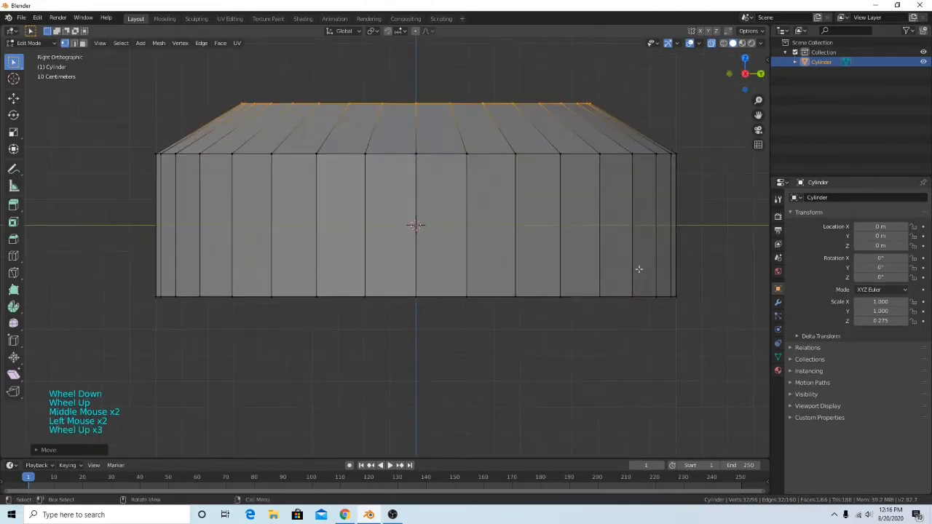
scroll(670, 270, "down", 2)
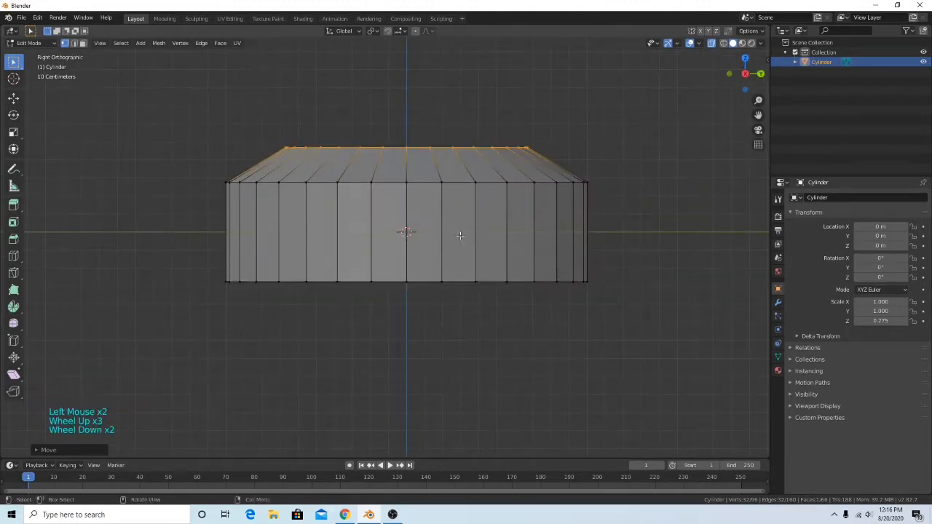
left_click_drag(404, 185, 453, 294)
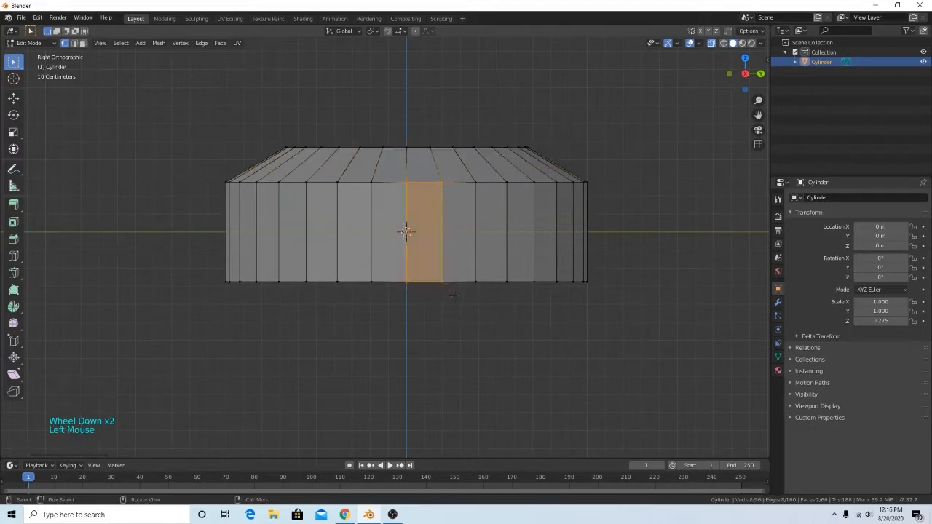
left_click(483, 237, "shift")
middle_click_drag(485, 252, 616, 299)
left_click(674, 307)
middle_click_drag(674, 307, 658, 343)
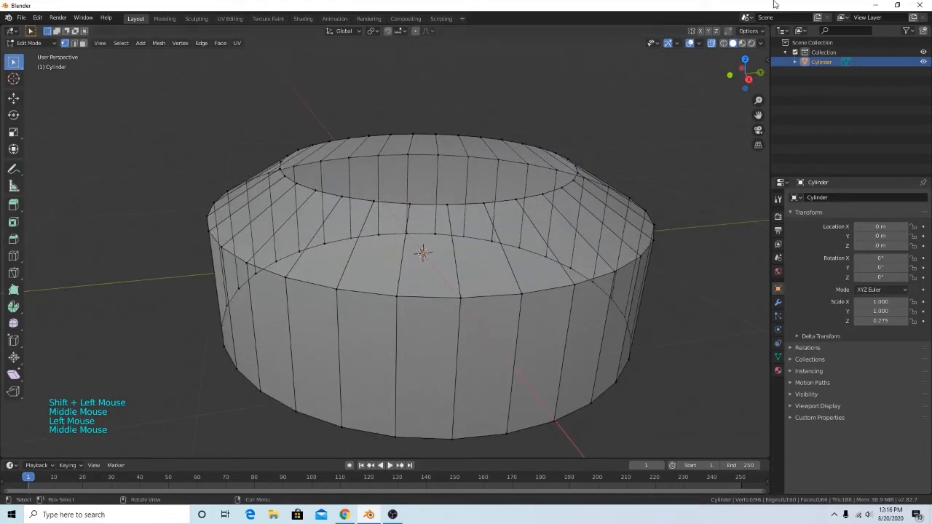
Select one outer rim segment from the top orthographic view and switch to face selection mode.
left_click(747, 56)
scroll(614, 258, "down", 1)
scroll(602, 240, "up", 2)
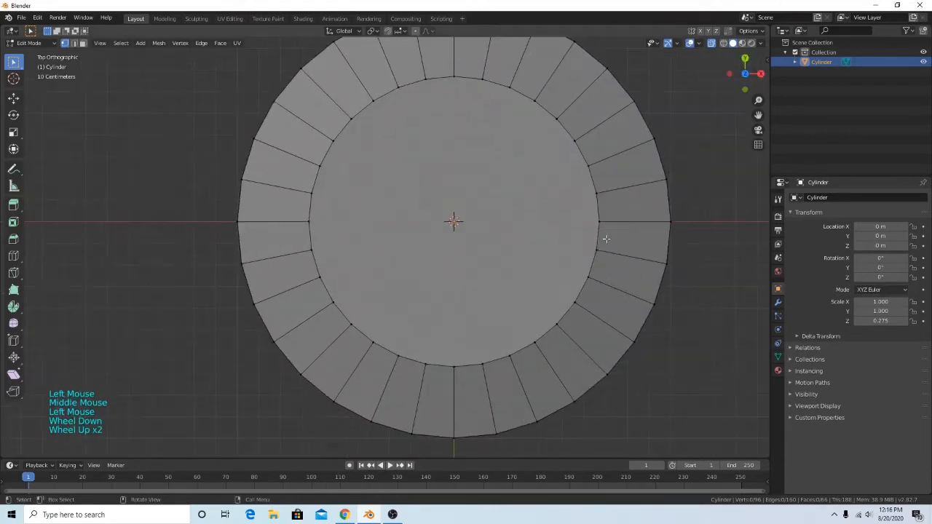
left_click_drag(633, 211, 689, 275, "shift")
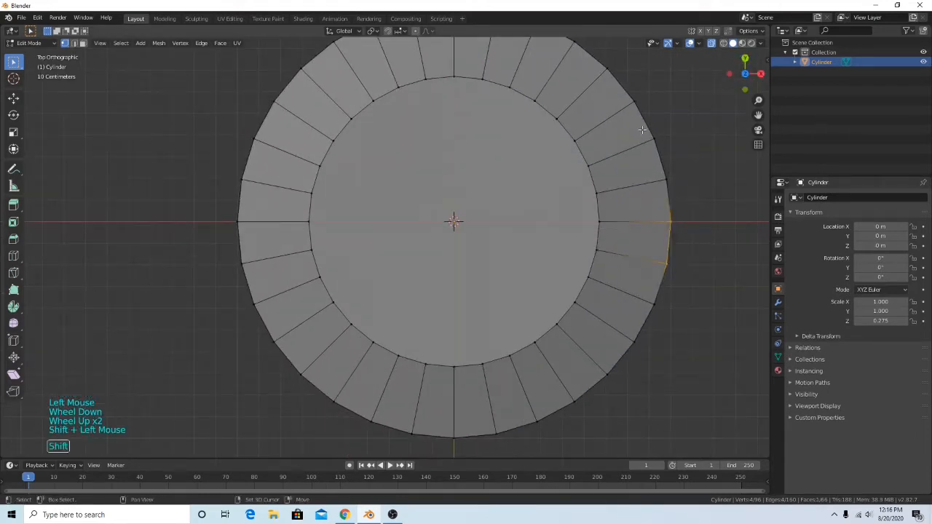
key("3")
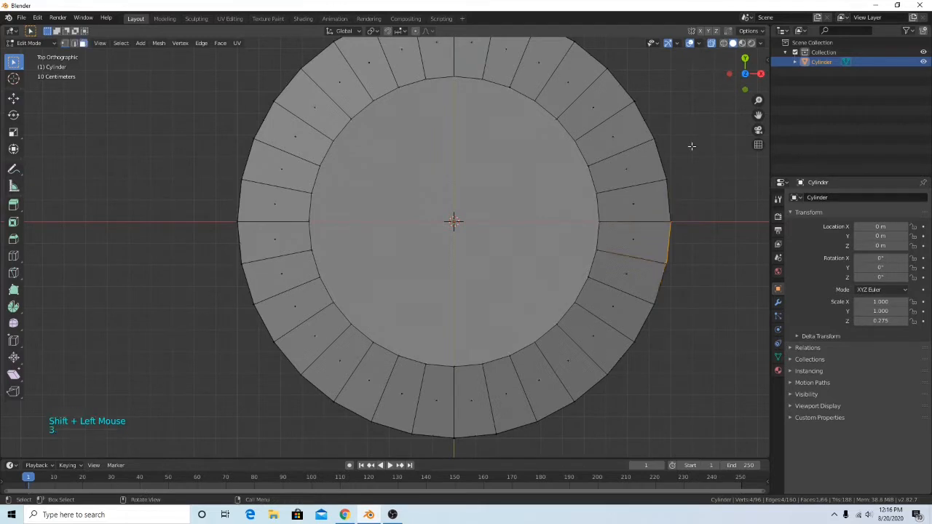
Try to add neighbouring side faces along the outer rim to the selection.
left_click_drag(680, 153, 659, 166, "shift")
mouse_move(630, 113)
left_mouse_down("shift")
mouse_move(650, 123)
mouse_move(638, 114)
left_mouse_up("shift")
left_click(637, 114, "shift")
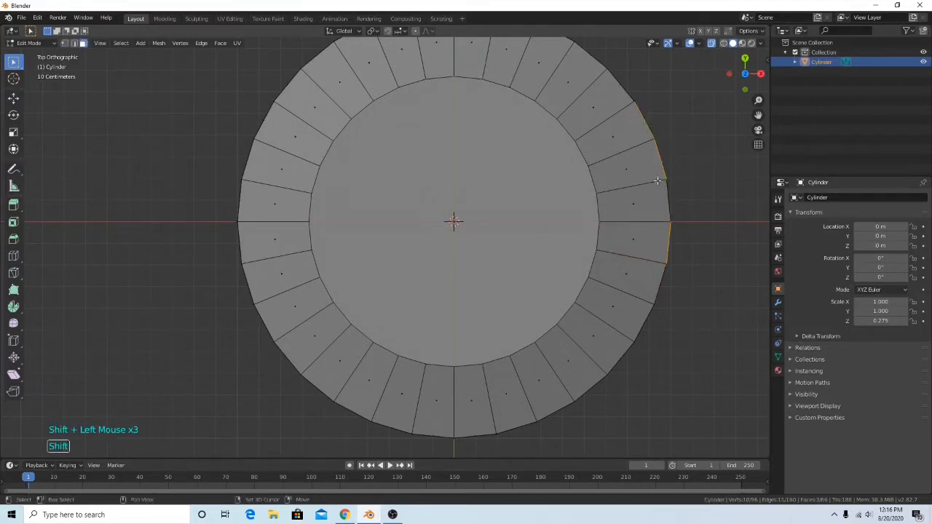
left_click(677, 207, "shift")
scroll(583, 109, "down", 2)
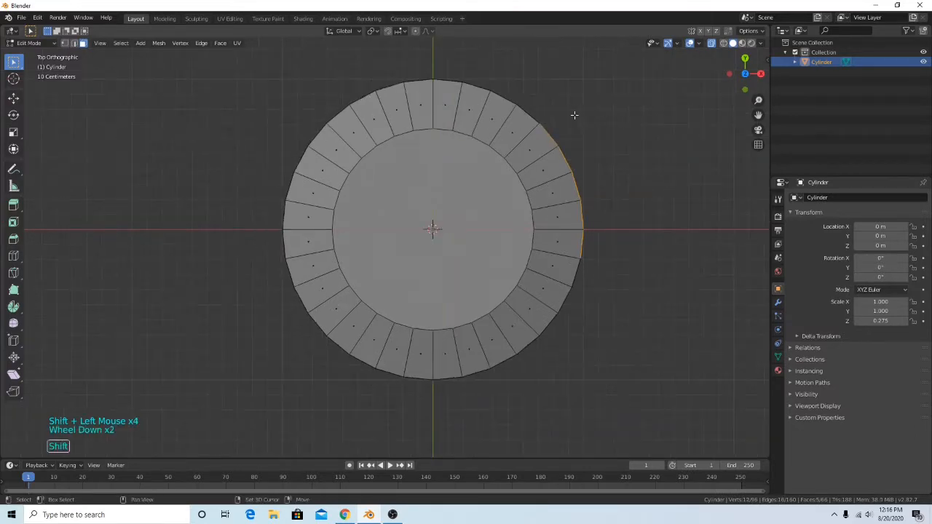
Try loop selection to pick the whole ring of side faces around the cylinder.
left_click(539, 120, "alt")
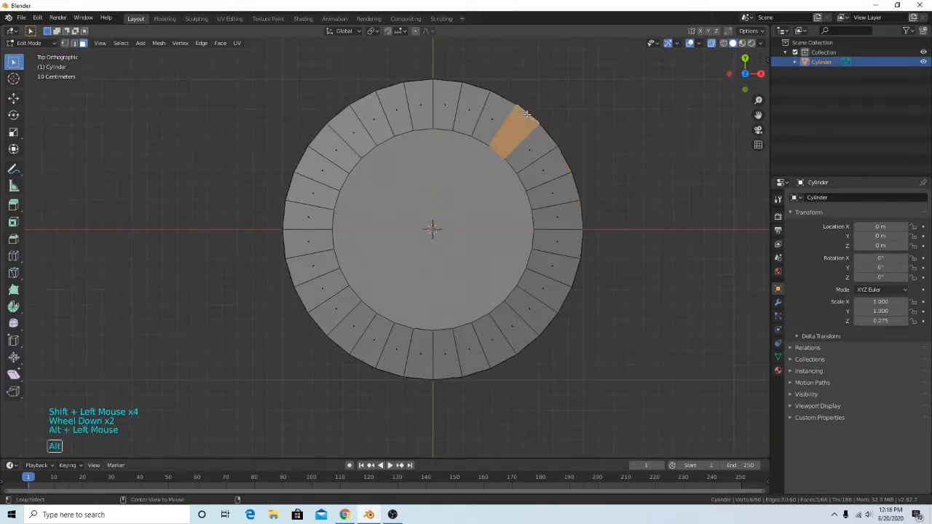
middle_click_drag(625, 144, 508, 42)
left_click(528, 267, "alt")
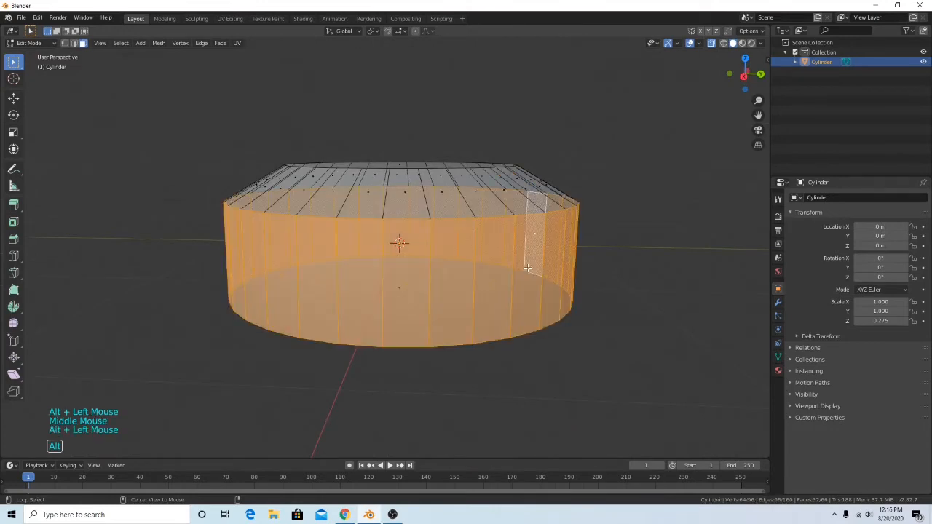
Clear the ring of selected side faces from the top orthographic view.
middle_click_drag(668, 61, 721, 86)
left_click(745, 60)
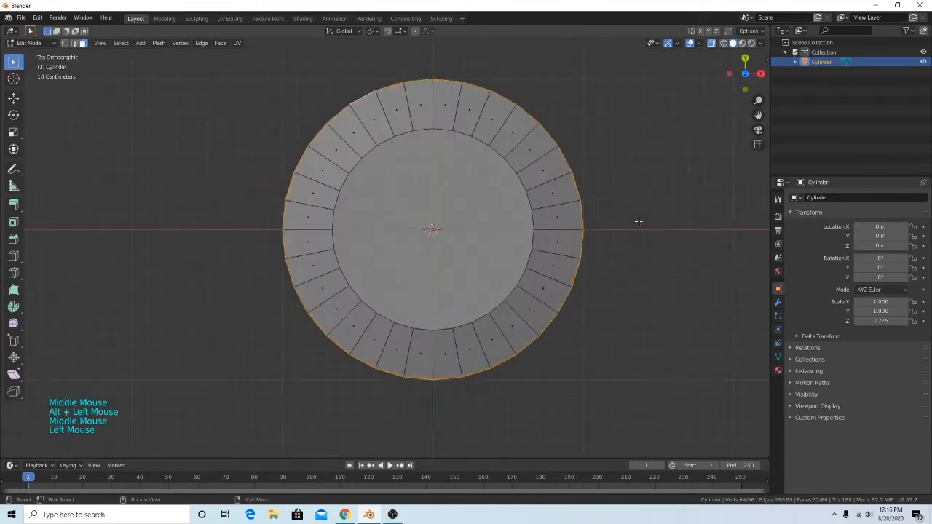
left_click(645, 235)
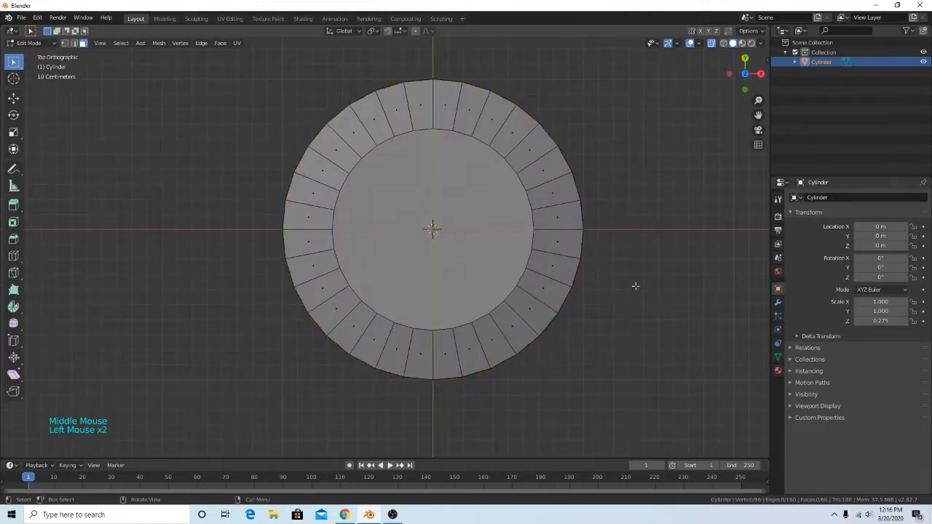
Select every other side face around the cylinder's full outer rim.
left_click(581, 191, "shift")
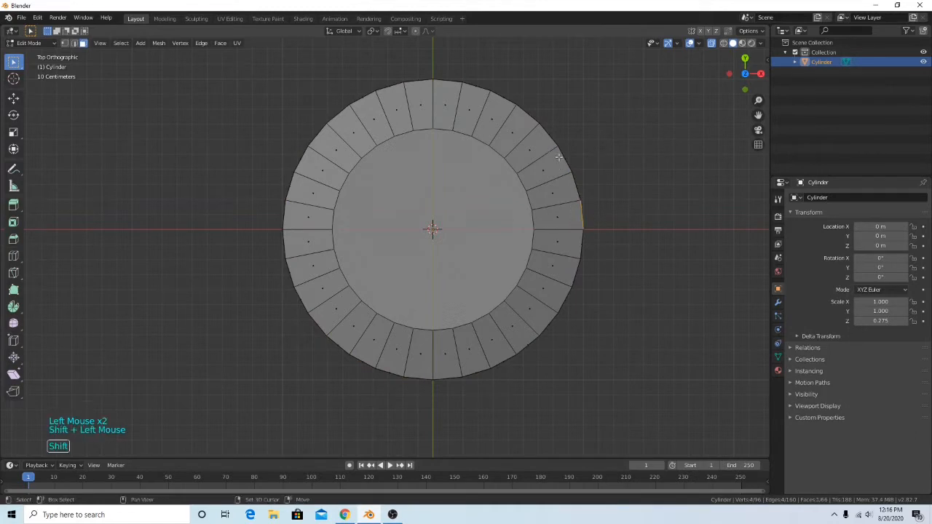
left_click(559, 158, "shift")
left_click(528, 111, "shift")
left_click(472, 87, "shift")
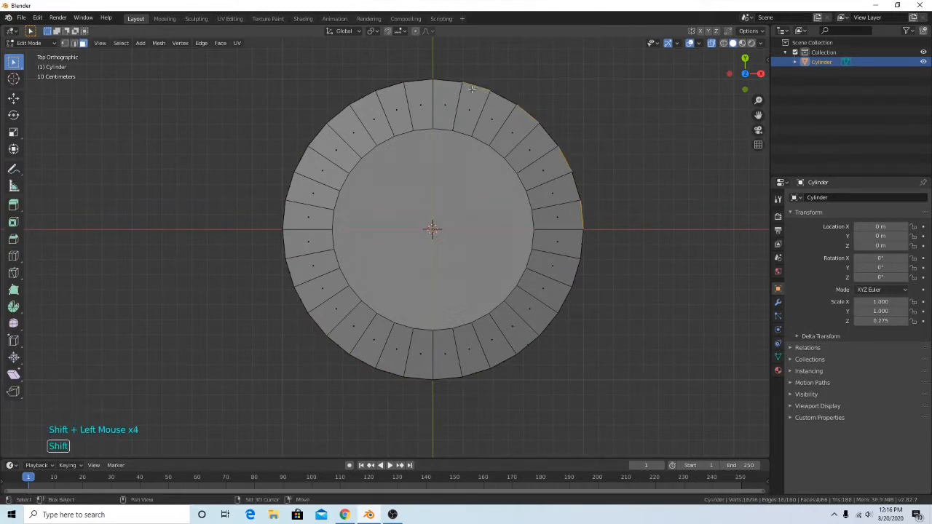
left_click(408, 78, "shift")
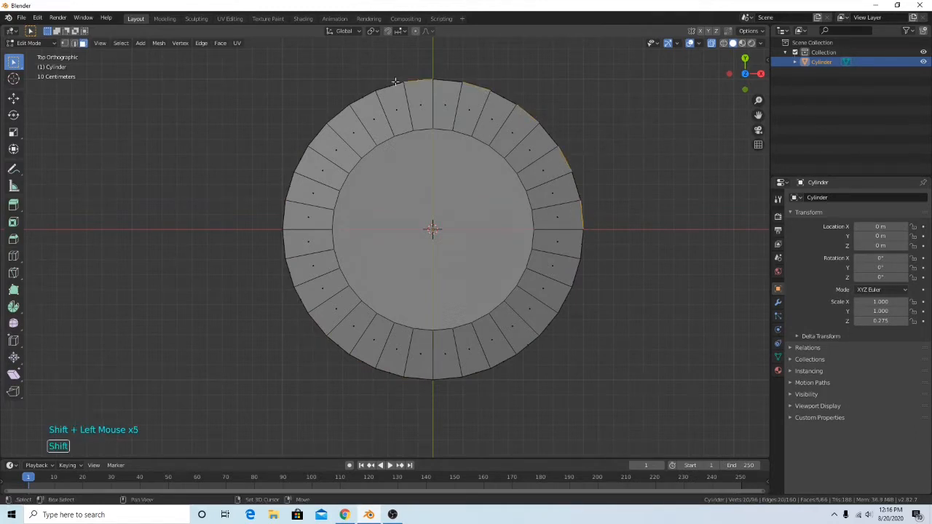
left_click(360, 98, "shift")
left_click(318, 133, "shift")
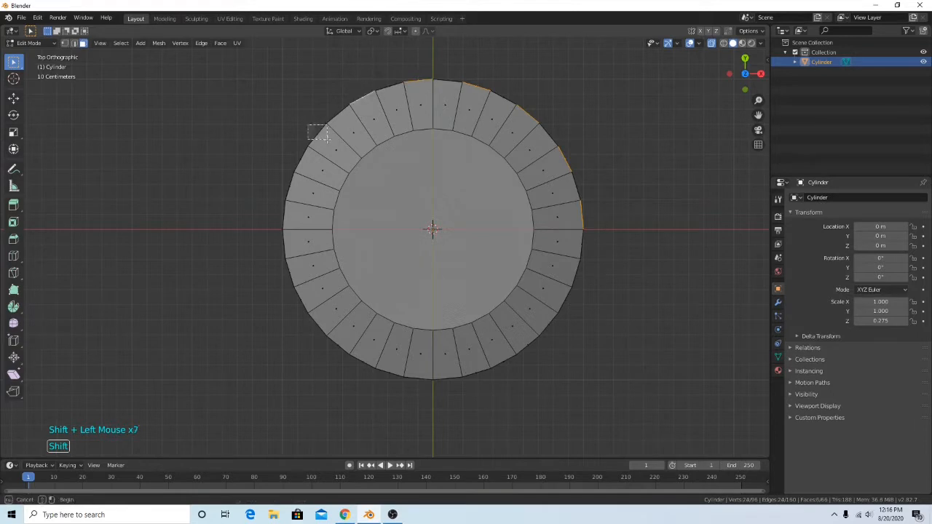
left_click(290, 182, "shift")
left_click(290, 246, "shift")
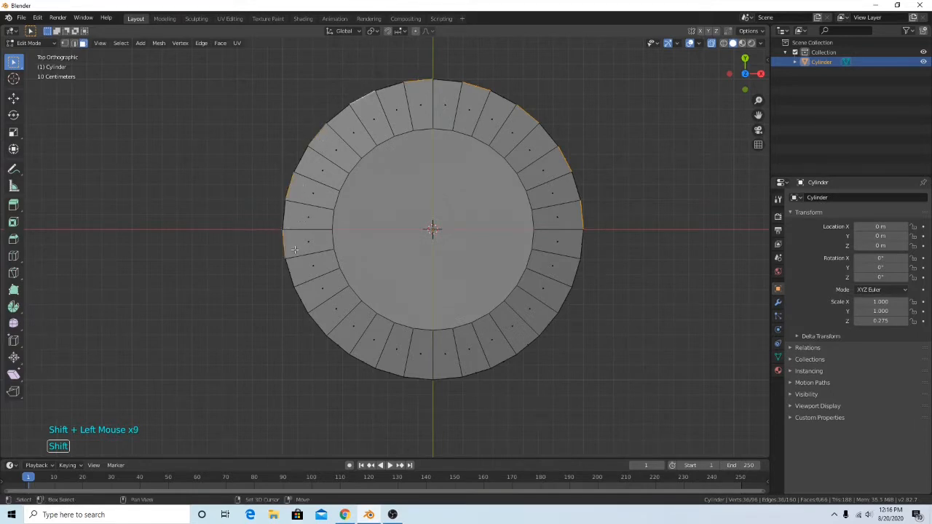
left_click(297, 292, "shift")
left_click_drag(316, 320, 326, 335, "shift")
left_click(339, 348, "shift")
left_click(388, 372, "shift")
left_click(445, 377, "shift")
left_click(448, 380, "shift")
left_click(504, 360, "shift")
left_click_drag(536, 329, 563, 334, "shift")
left_click_drag(569, 273, 587, 278, "shift")
middle_click_drag(587, 278, 597, 249)
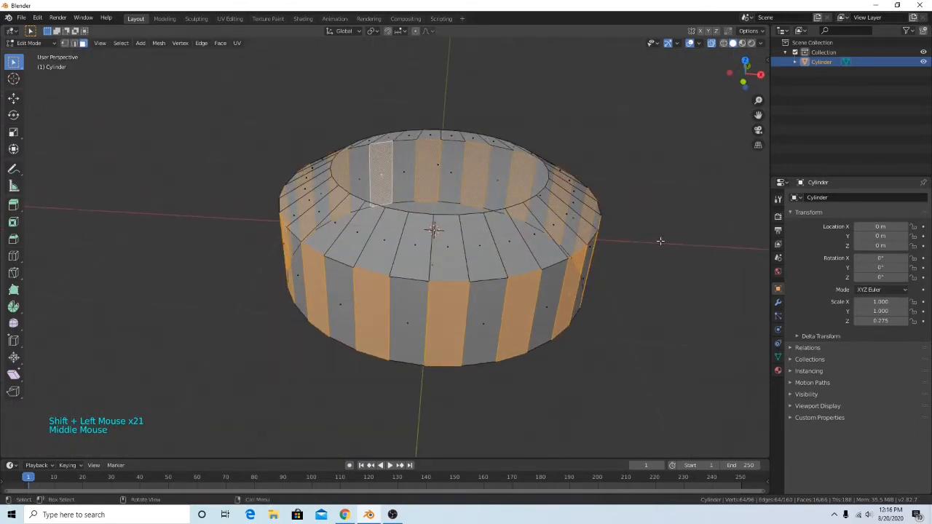
Extrude the selected alternate side faces in place and scale them inward with the Z axis locked.
key("e")
right_click(625, 257)
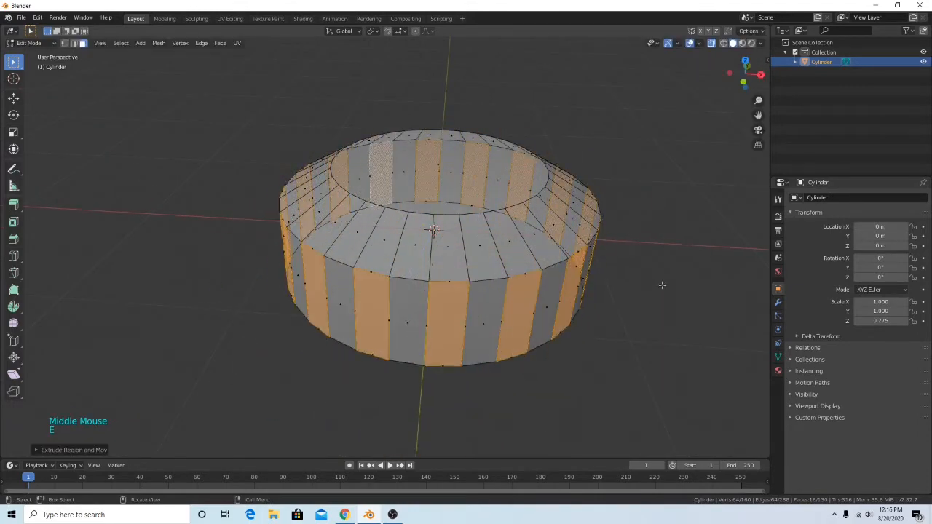
key("s")
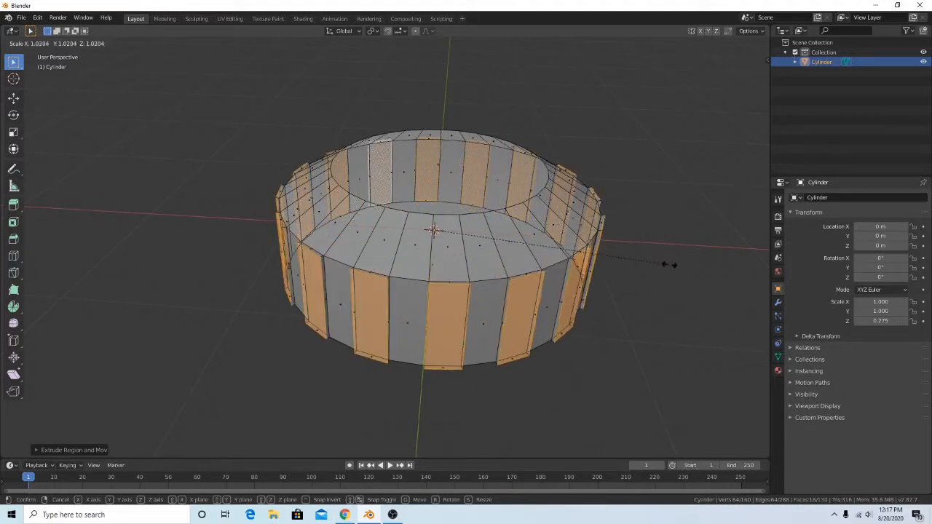
key("shift+z")
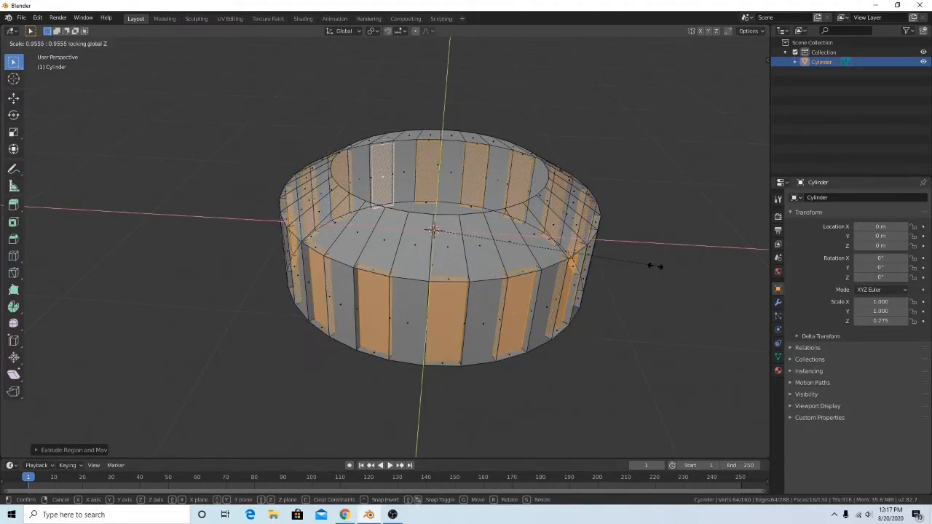
left_click(645, 265)
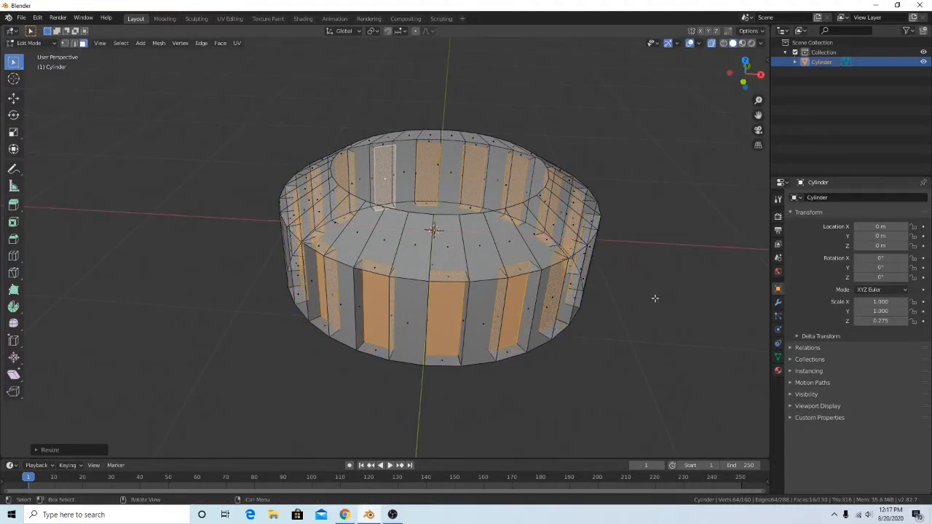
Examine the recessed side faces and the tapered top of the cylinder from several angles.
middle_click_drag(645, 288, 496, 274)
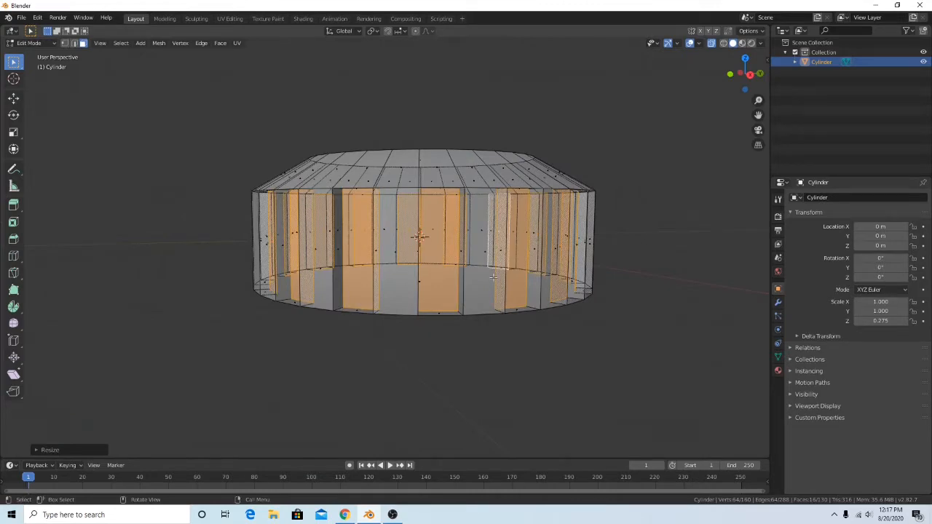
scroll(358, 264, "down", 1)
middle_click_drag(358, 263, 404, 275)
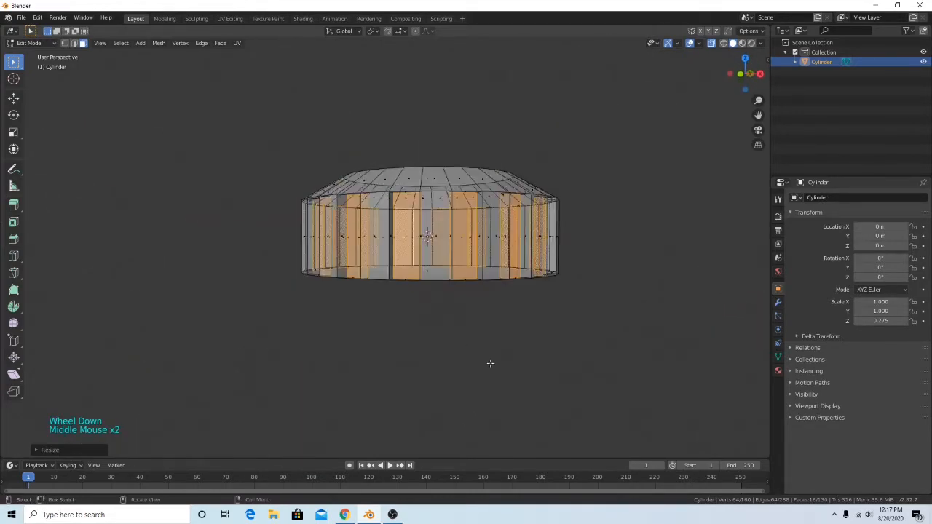
middle_click_drag(500, 382, 441, 316)
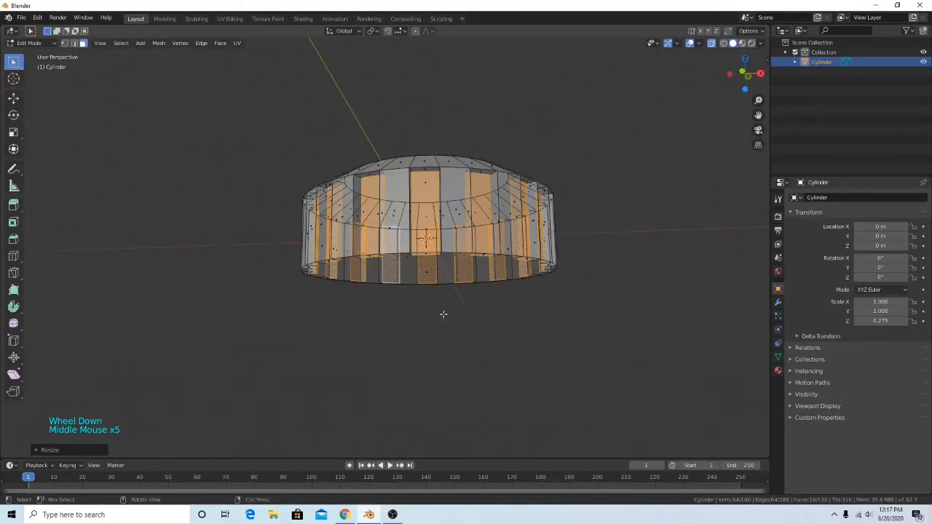
middle_click_drag(457, 160, 440, 207)
middle_click_drag(493, 183, 451, 196)
middle_click_drag(376, 207, 500, 245)
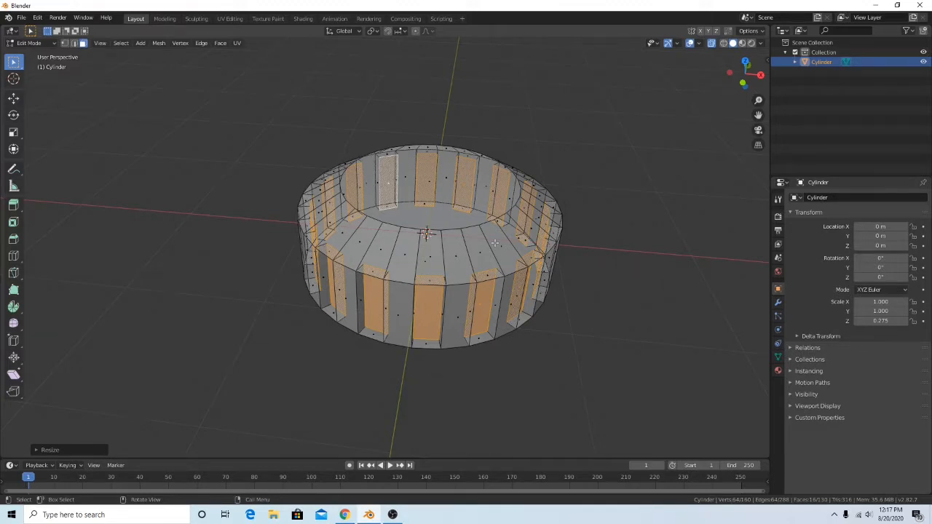
middle_click_drag(617, 312, 590, 300)
Select the tapered top section from the front orthographic view and delete its faces.
left_click(745, 60)
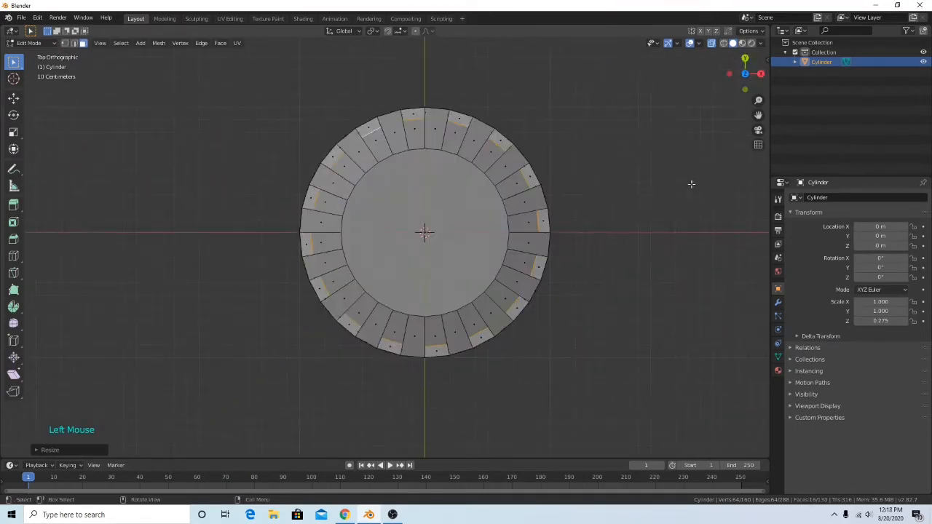
middle_click_drag(693, 185, 648, 140)
left_click(733, 75)
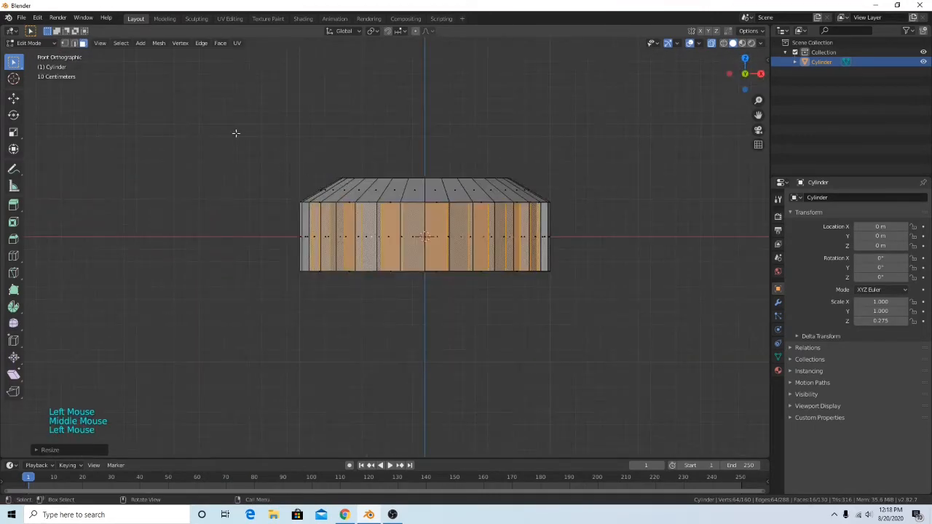
left_click_drag(236, 133, 622, 190)
right_click(626, 179)
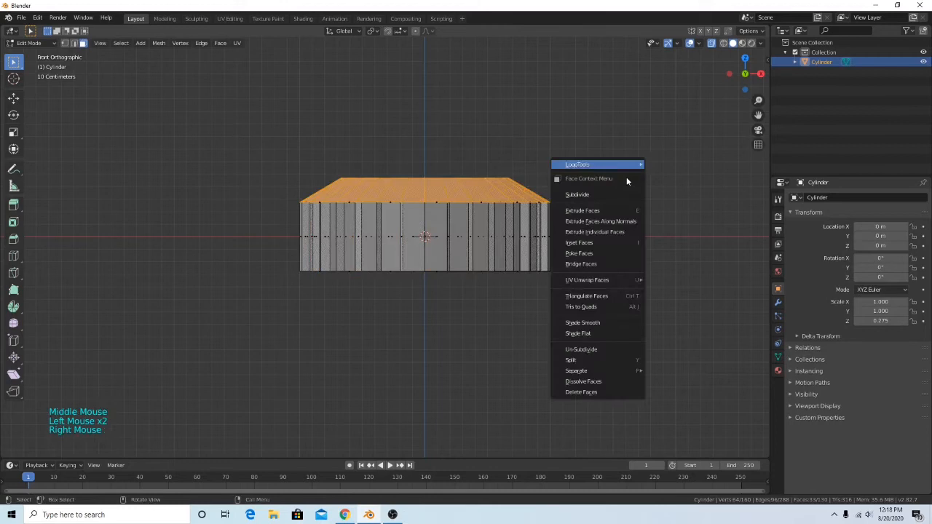
left_click(601, 393)
Delete the horizontal faces along the upper and lower ends of the grooved wall, and return to object mode.
middle_click_drag(607, 343, 575, 270)
left_click(451, 262)
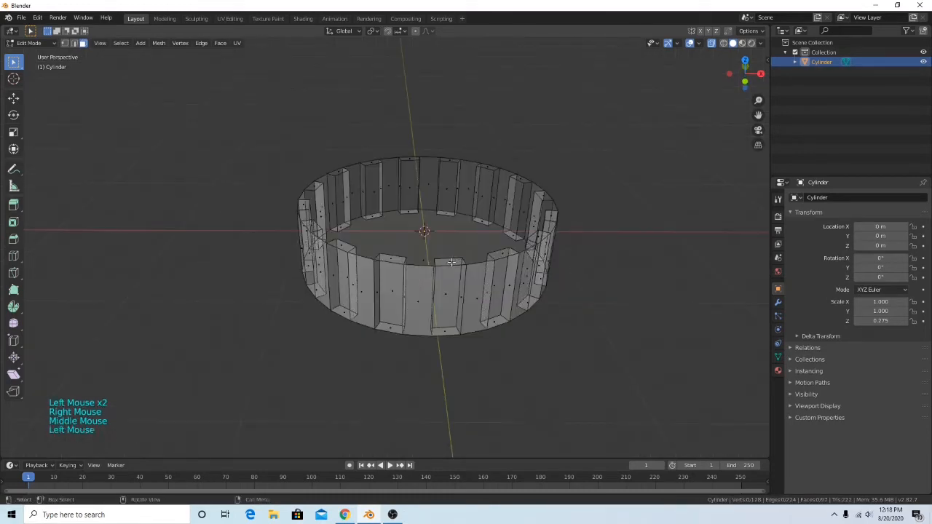
middle_click_drag(452, 262, 574, 197)
scroll(579, 193, "up", 1)
left_click(744, 81)
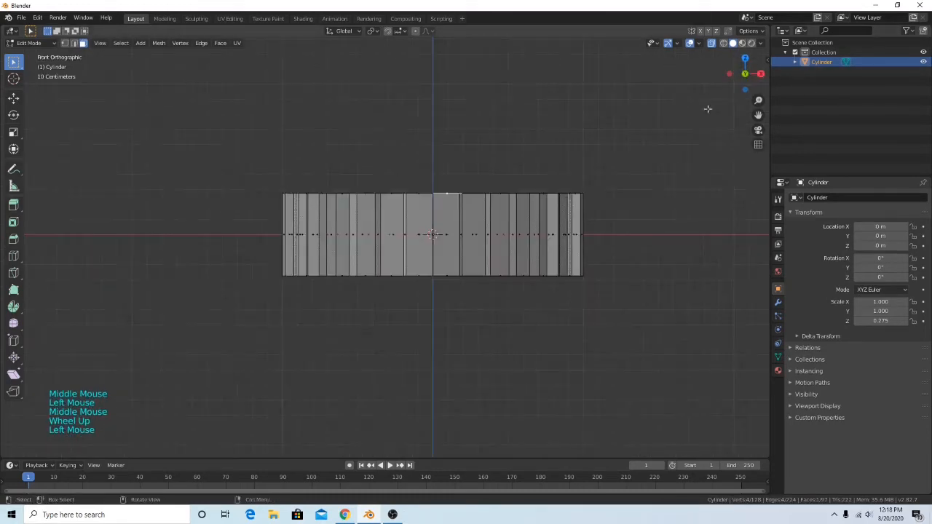
left_click_drag(245, 148, 629, 208)
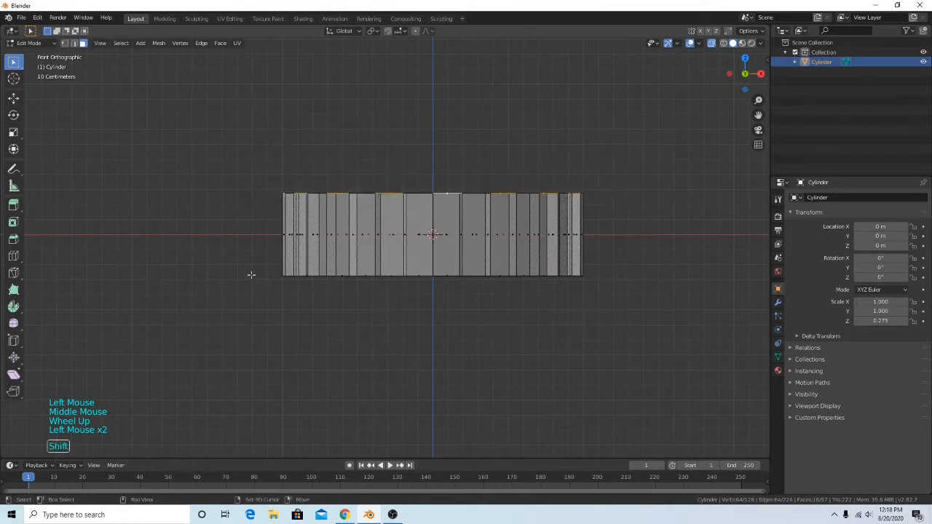
left_click_drag(252, 274, 633, 338, "shift")
right_click(620, 352)
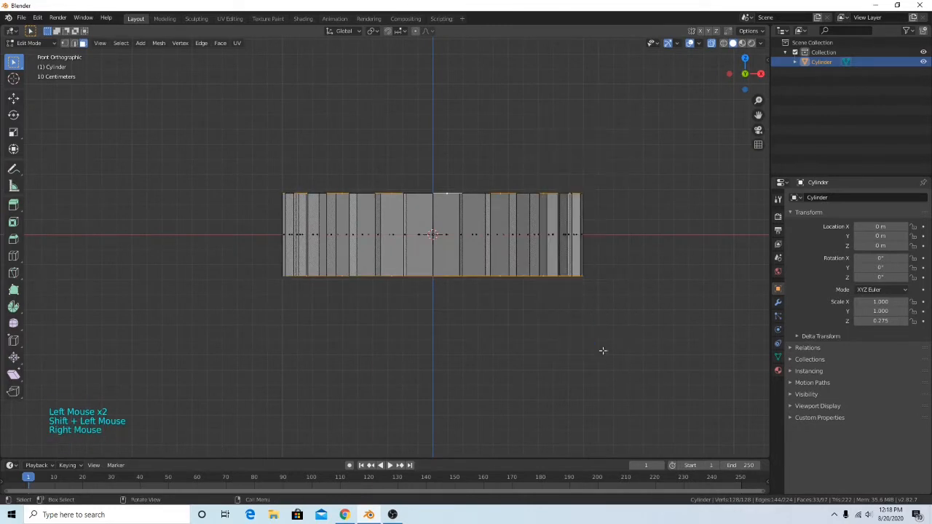
mouse_move(604, 347)
middle_mouse_down()
mouse_move(561, 336)
mouse_move(611, 339)
mouse_move(566, 360)
mouse_move(602, 327)
mouse_move(591, 356)
middle_mouse_up()
right_click(610, 338)
left_click(600, 336)
scroll(566, 360, "down", 2)
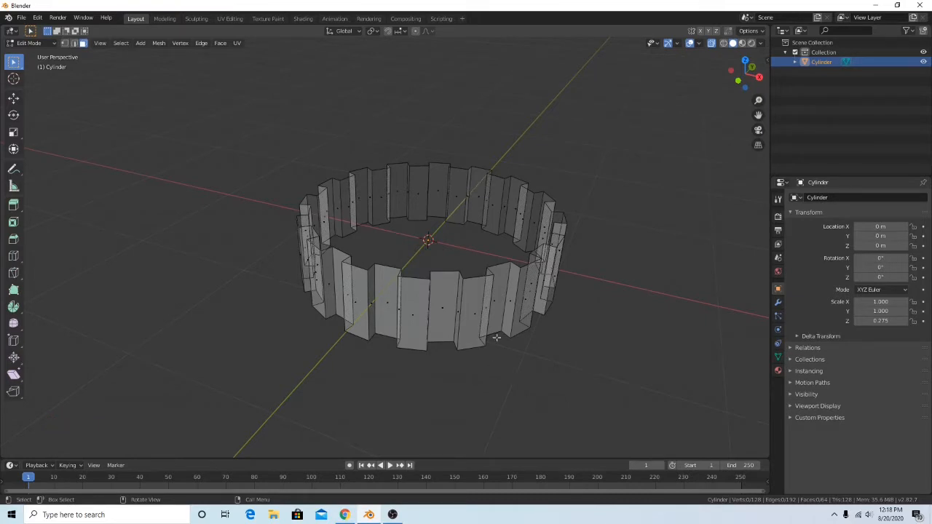
key("Tab")
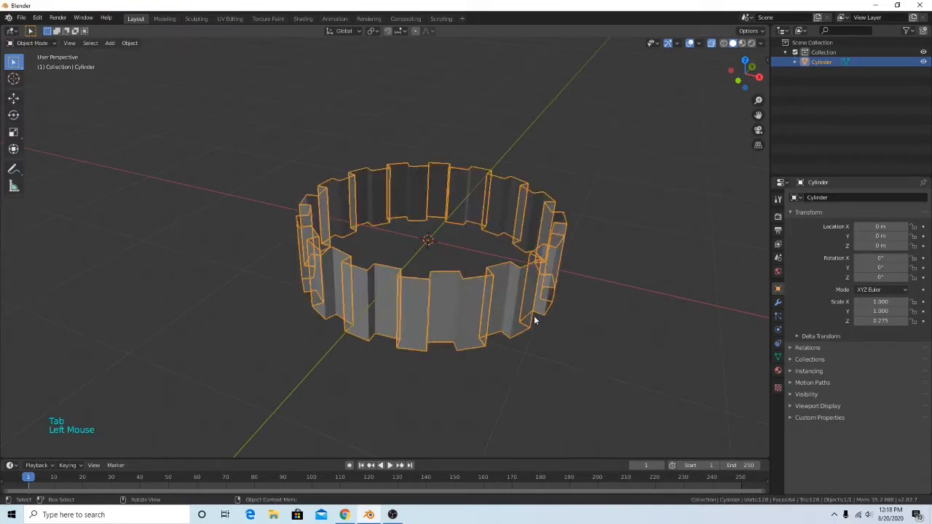
Try to duplicate the grooved ring and scale the copy to about 0.51, and undo the duplication.
key("shift+d")
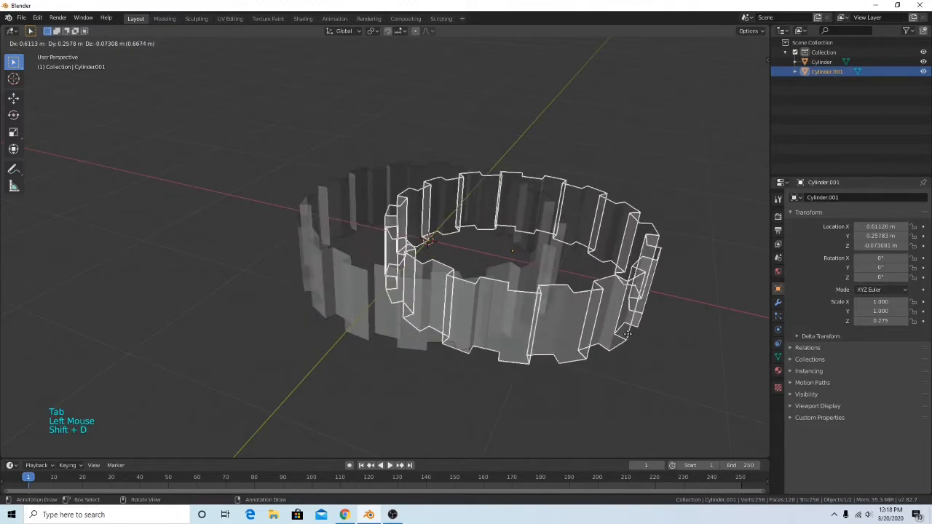
key("s")
left_click(464, 313)
key("g")
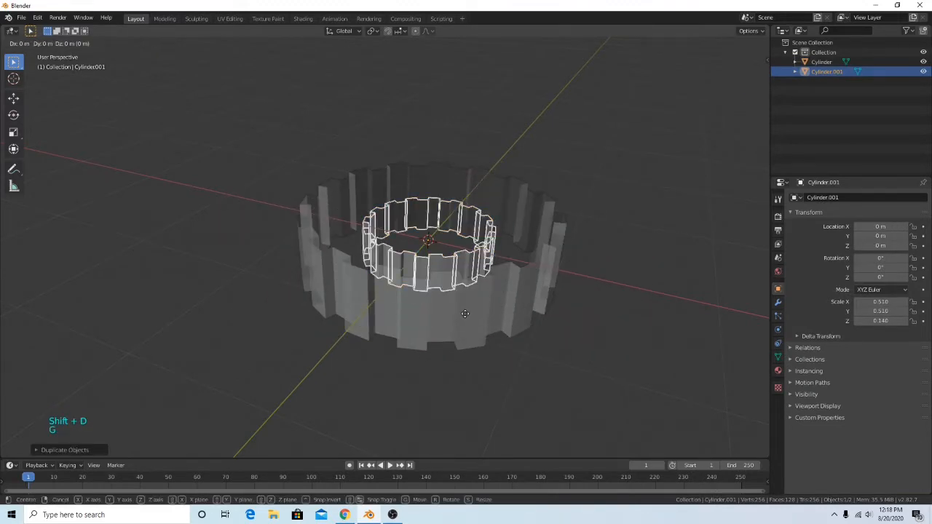
right_click(503, 280)
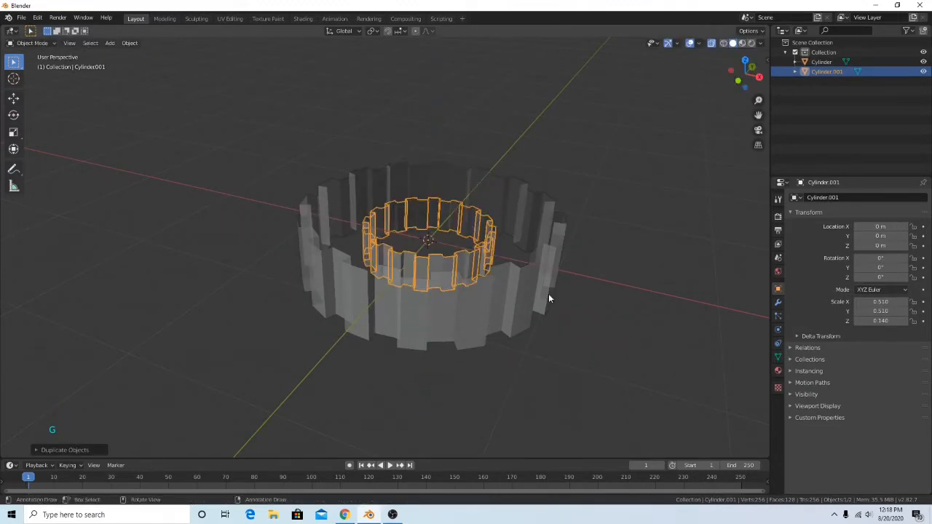
key("ctrl+z")
middle_click_drag(576, 332, 567, 284)
key("g")
key("x")
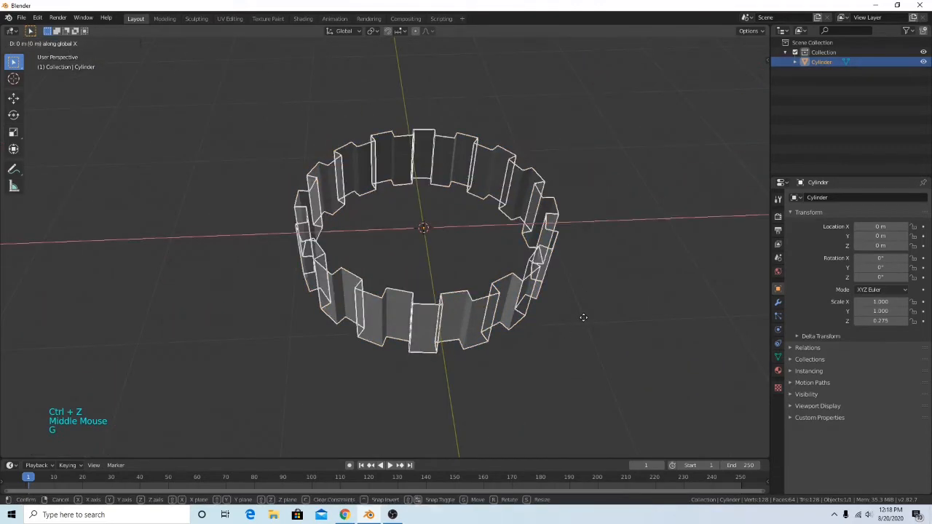
key("Escape")
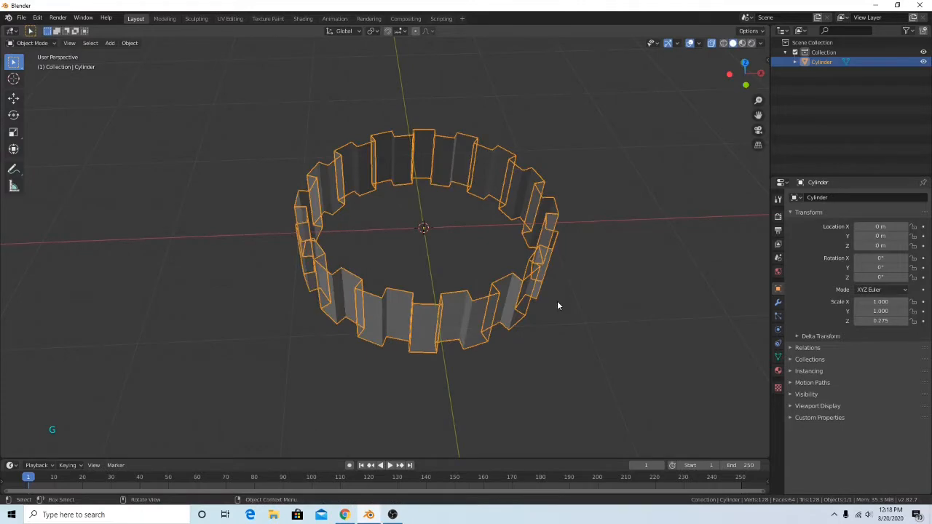
Duplicate the grooved ring and place the copy about 2.51 m along the X axis.
key("shift+d")
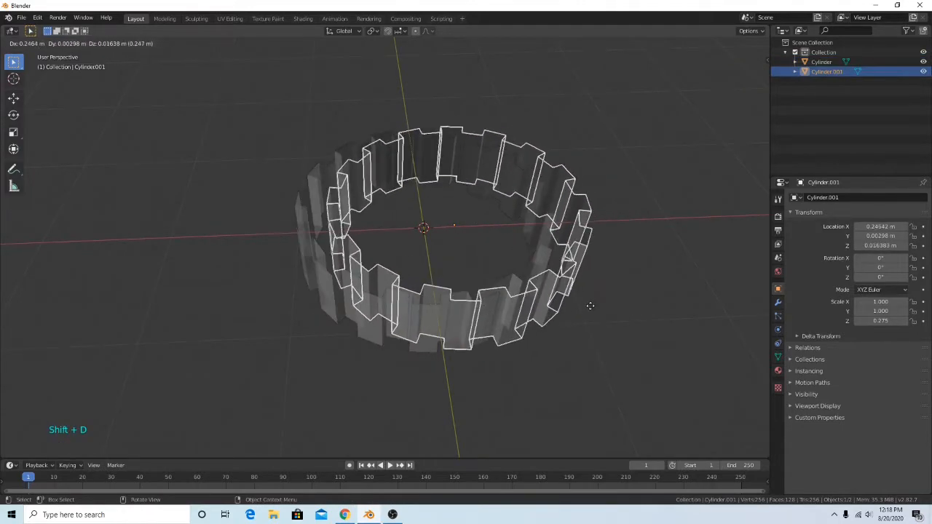
key("x")
left_click(117, 322)
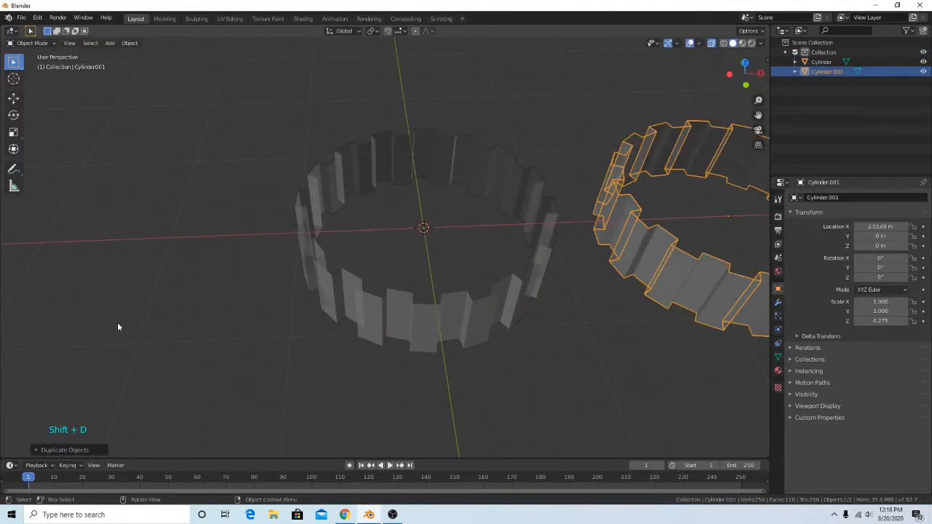
Examine the two rings side by side, selecting the original and the duplicate in turn.
middle_click_drag(118, 327, 201, 276)
left_click_drag(259, 245, 346, 276)
middle_click_drag(503, 297, 478, 290)
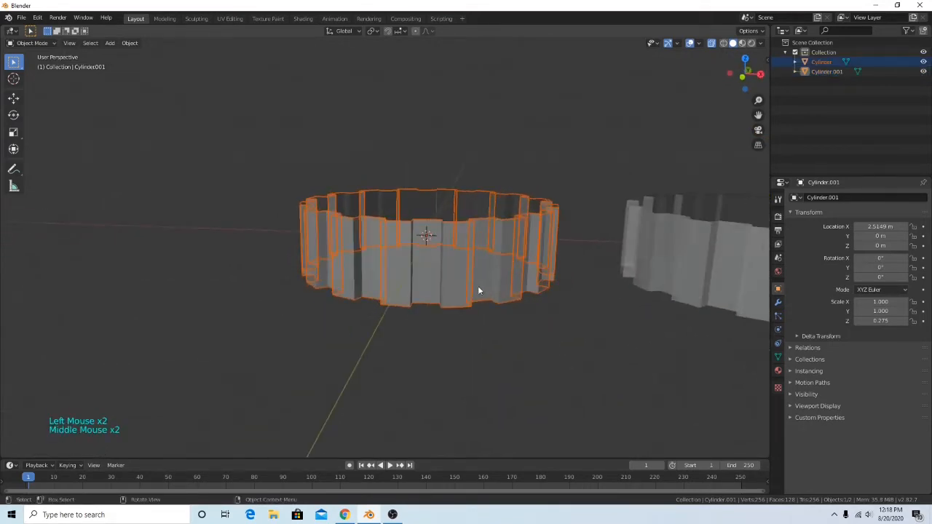
middle_click_drag(632, 221, 676, 258)
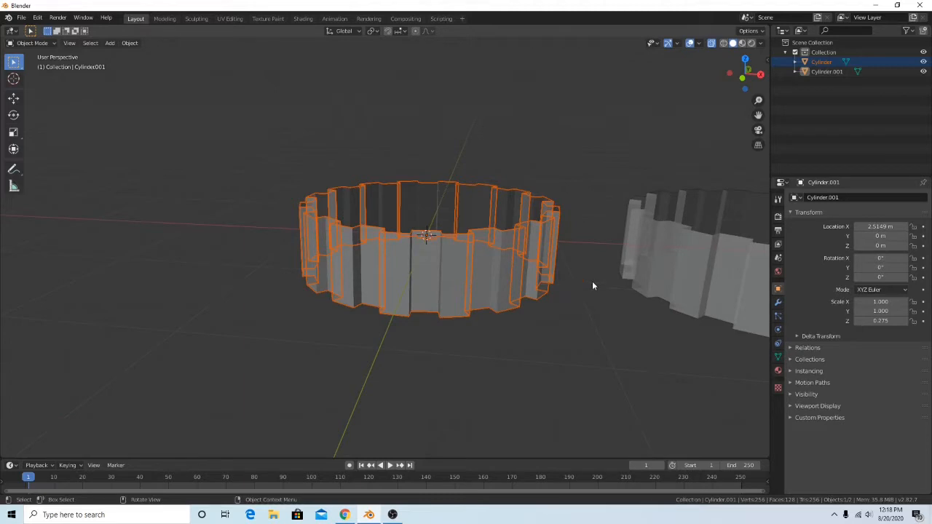
left_click(647, 269)
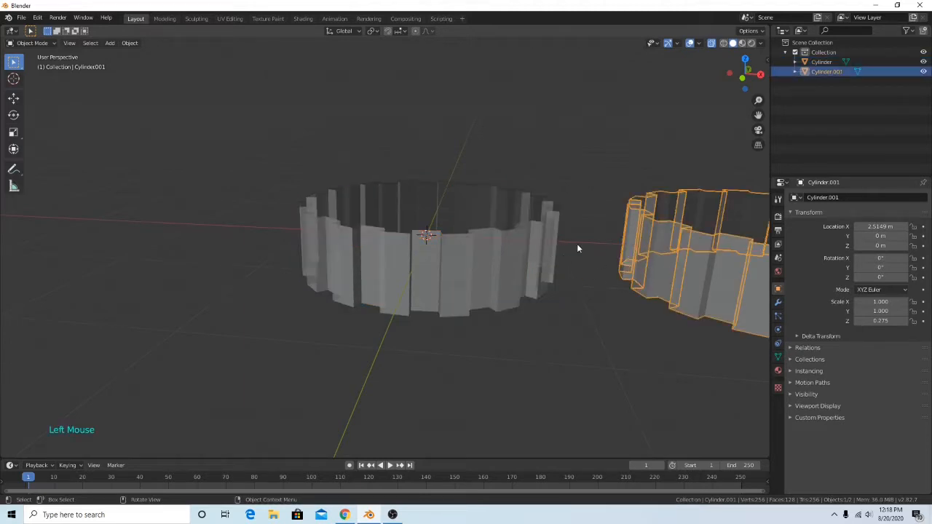
Open the original ring at the world origin for editing in front view with edge selection active.
left_click(500, 265)
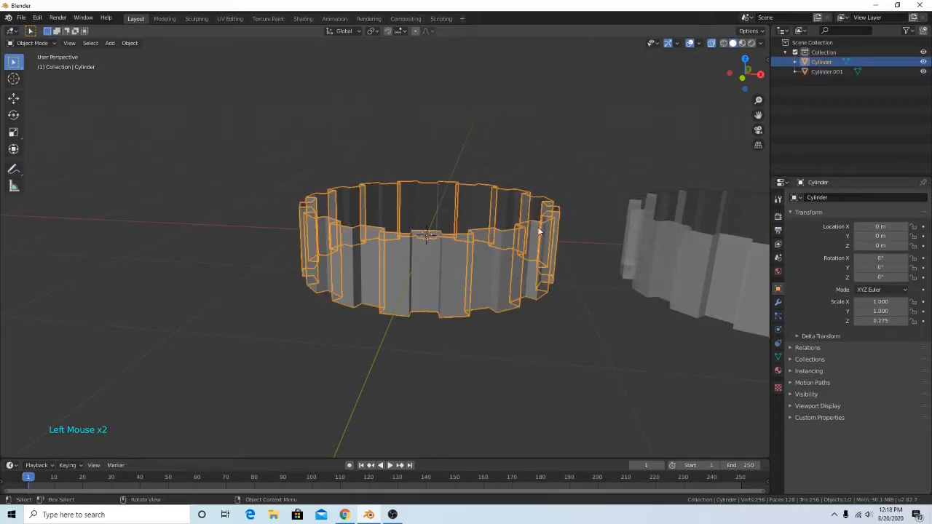
key("Tab")
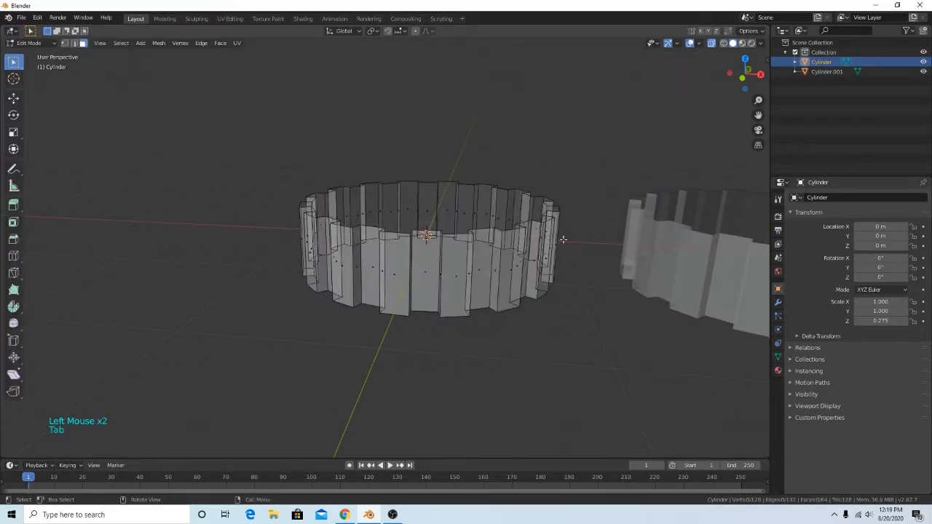
middle_click_drag(502, 274, 517, 256)
left_click(744, 77)
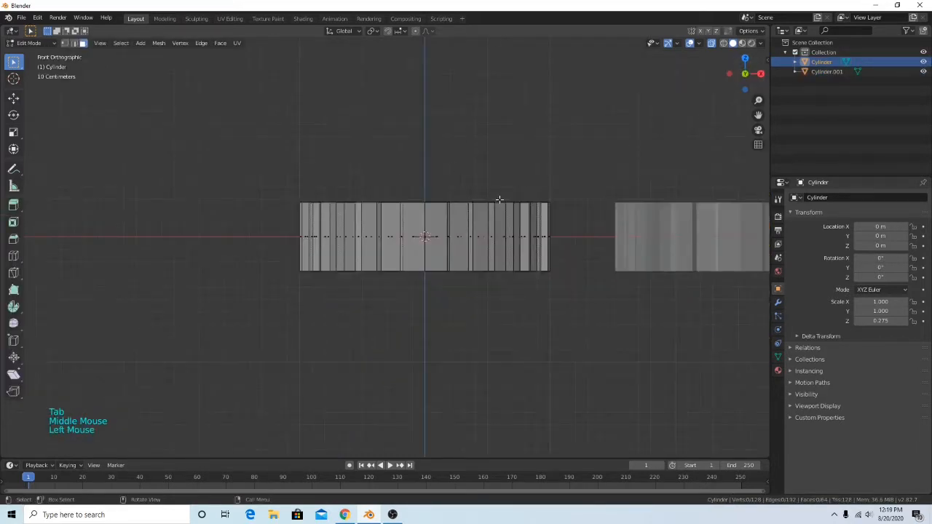
scroll(499, 199, "up", 1)
middle_click_drag(508, 173, 485, 201, "shift")
key("2")
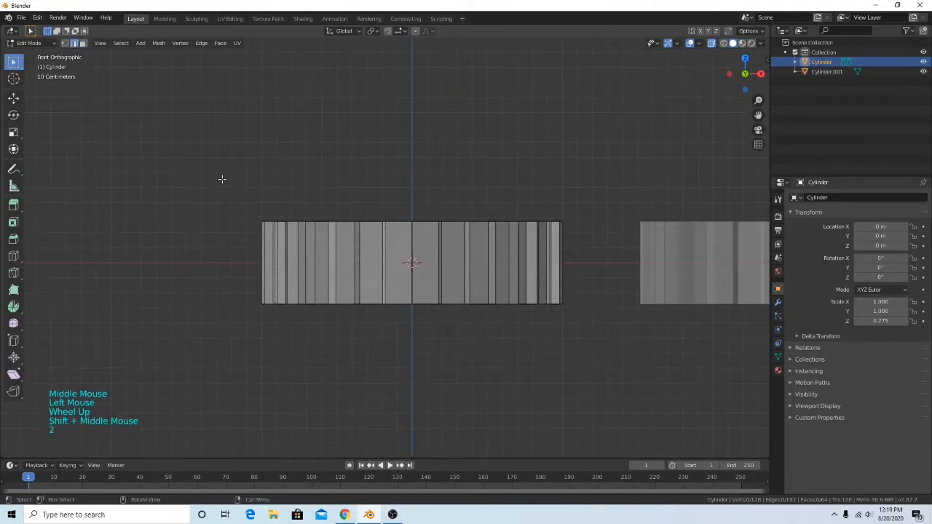
Try to duplicate the ring's upper rim edges in place, and undo the duplication and selection.
left_click_drag(222, 179, 618, 242)
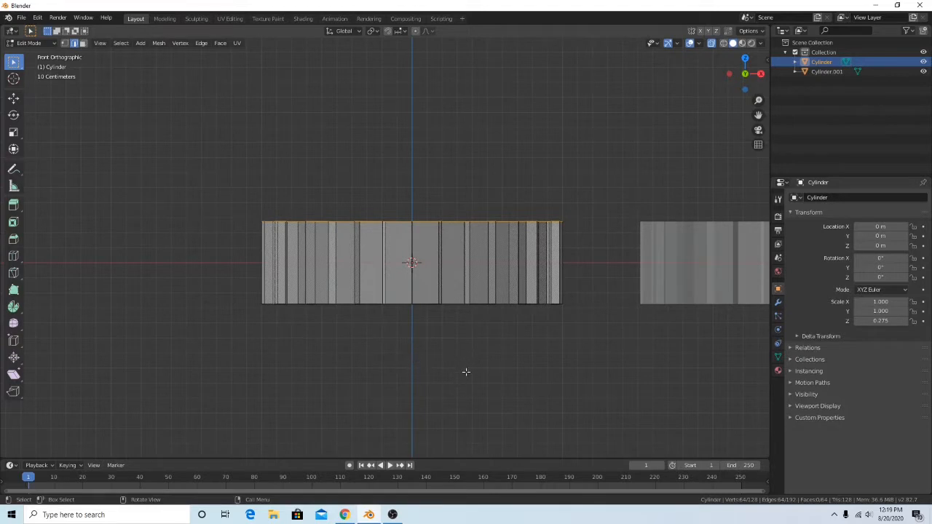
key("shift+d")
right_click(484, 334)
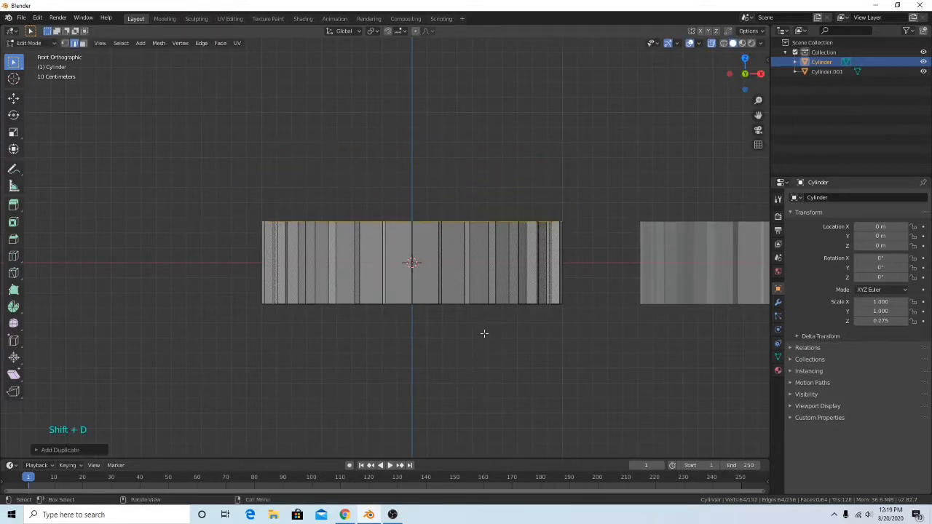
key("ctrl+z")
key("ctrl+z")
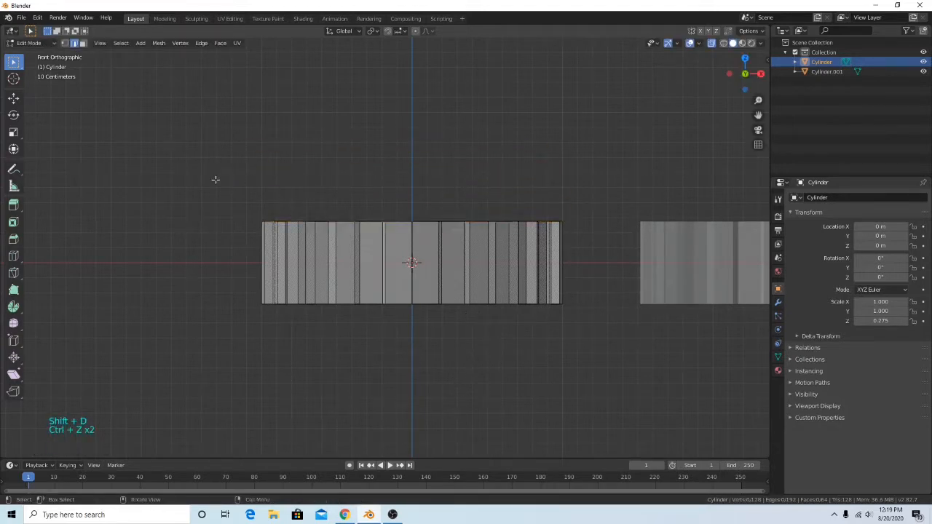
Extrude all the ring's upper rim edges a short distance upward and scale them inward to form a sloped shoulder.
left_click_drag(215, 179, 593, 251)
key("e")
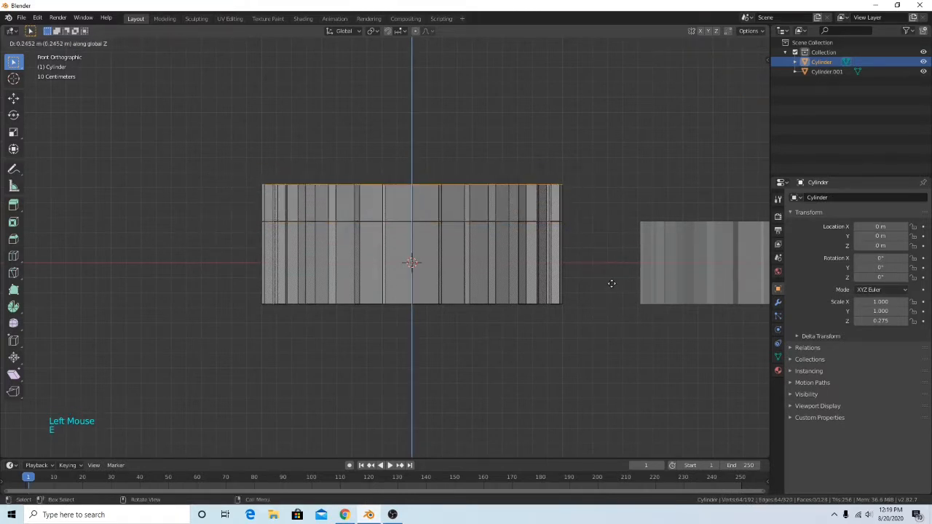
left_click(612, 286)
key("s")
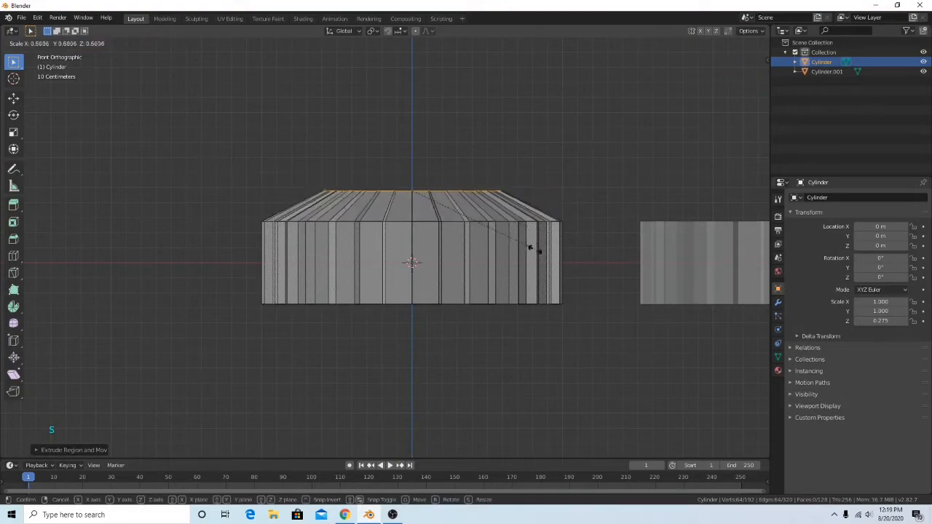
left_click(508, 235)
middle_click_drag(507, 235, 508, 265)
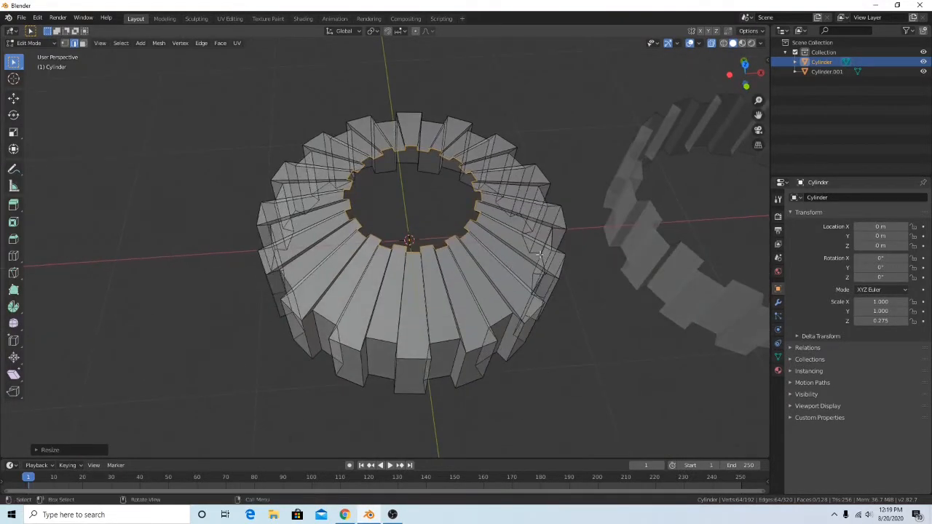
Extrude the shoulder's inner rim in place and merge the new vertices at their center.
key("e")
right_click(546, 188)
key("1")
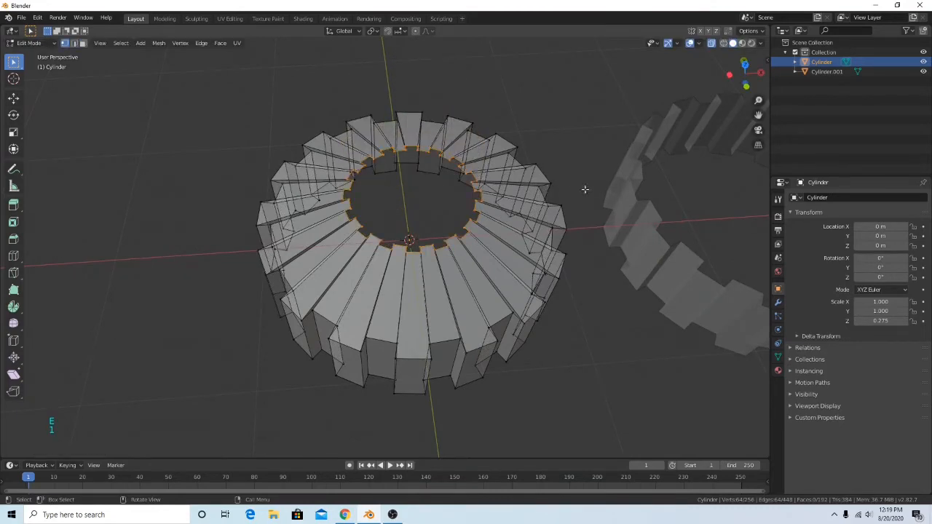
right_click(614, 191)
mouse_move(617, 395)
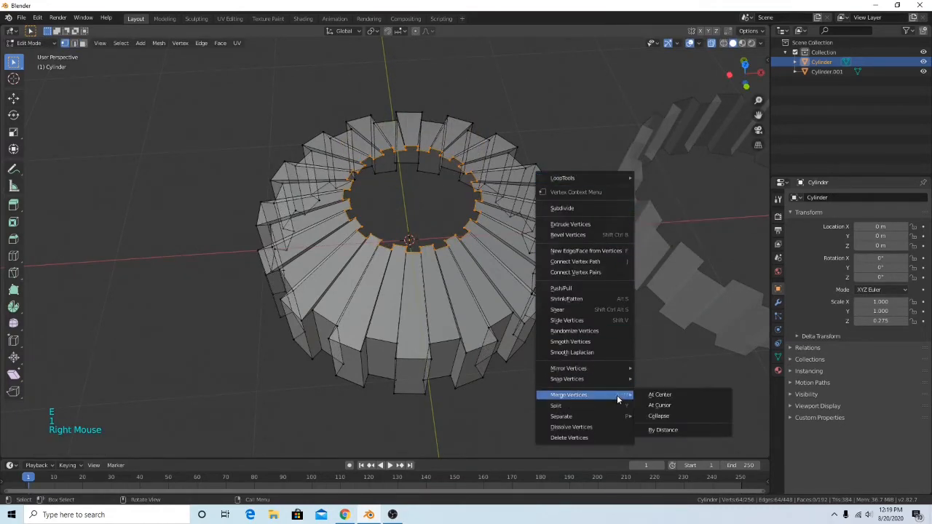
left_click(668, 398)
Dissolve the merged center vertex to leave a single cap face, and turn off X-ray display.
middle_click_drag(595, 249, 463, 260)
scroll(576, 201, "up", 3)
middle_click_drag(430, 177, 415, 396)
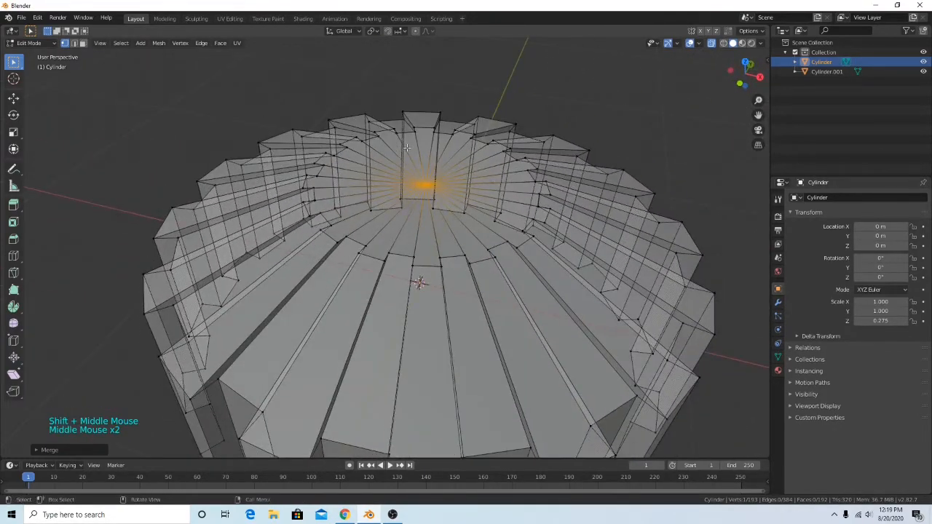
right_click(556, 70)
left_click(536, 254)
middle_click_drag(449, 170, 485, 156)
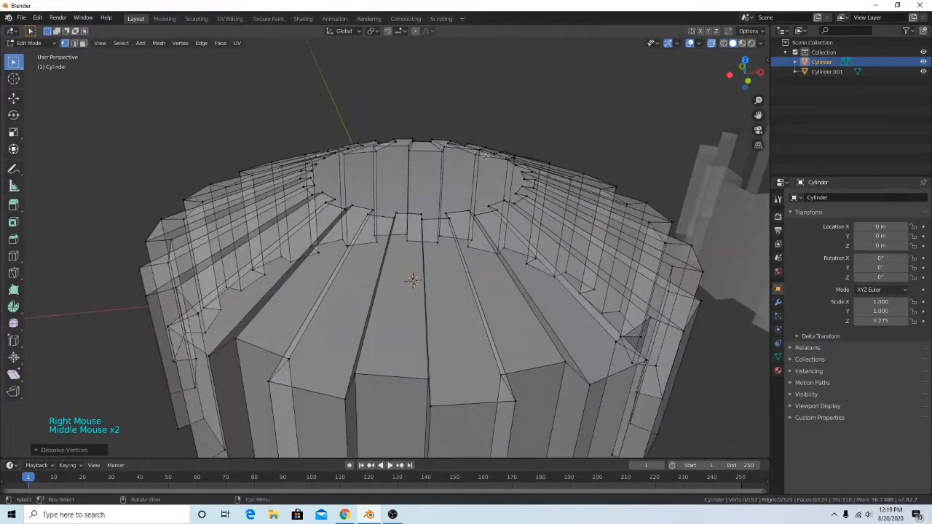
left_click(711, 44)
mouse_move(551, 136)
middle_mouse_down()
mouse_move(560, 119)
mouse_move(564, 161)
middle_mouse_up()
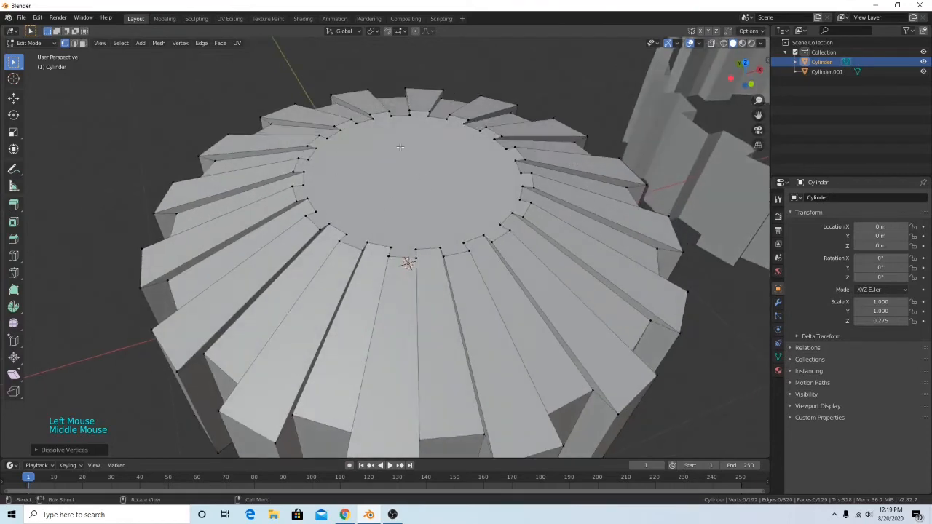
middle_click_drag(400, 147, 667, 107)
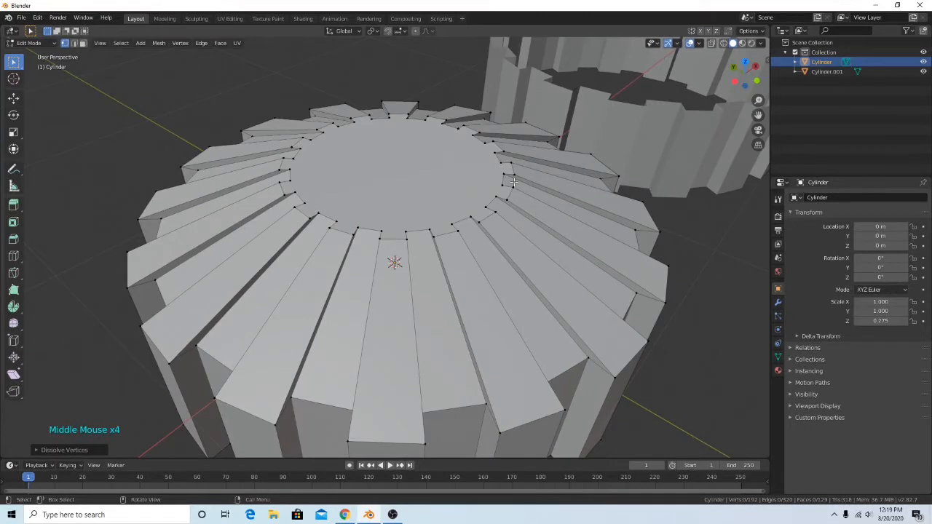
Try to extrude the cap face upward, undo the extrusion, and try moving the face instead.
left_click_drag(228, 113, 313, 147)
left_click(305, 194, "alt")
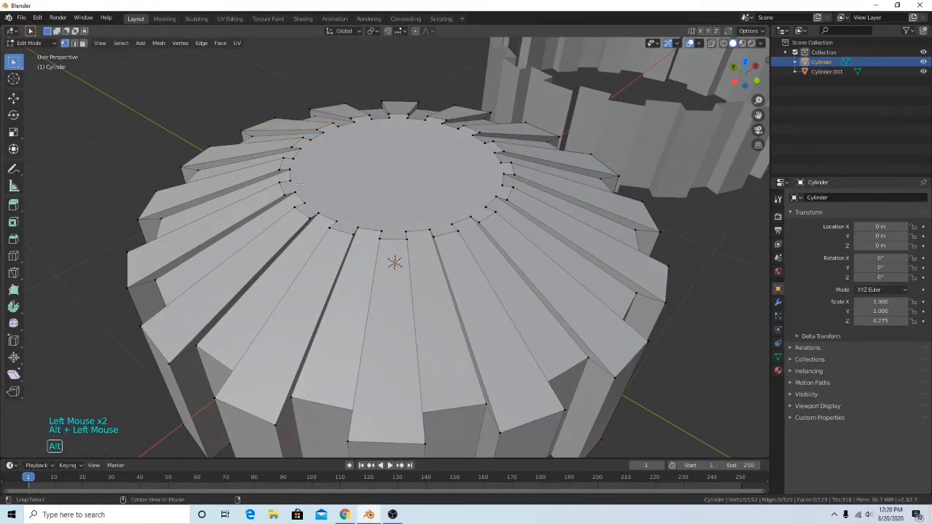
key("e")
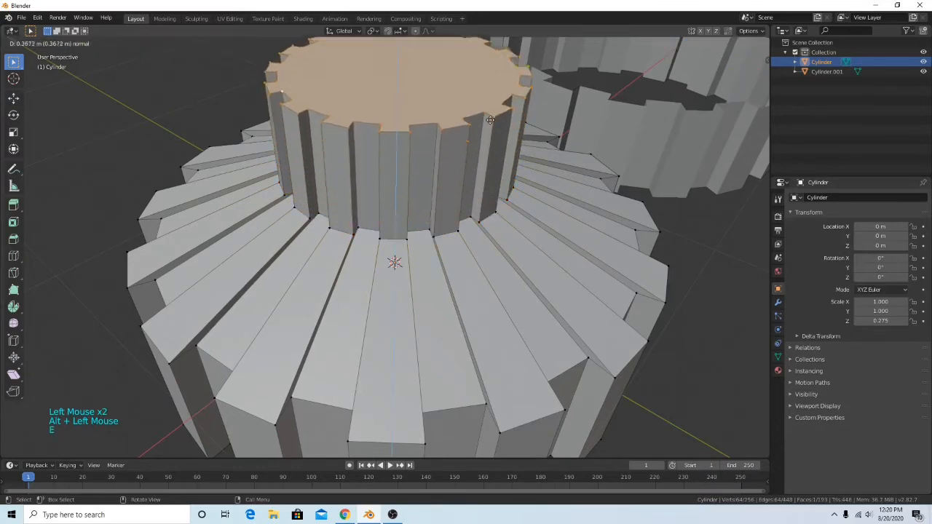
key("Escape")
key("ctrl+z")
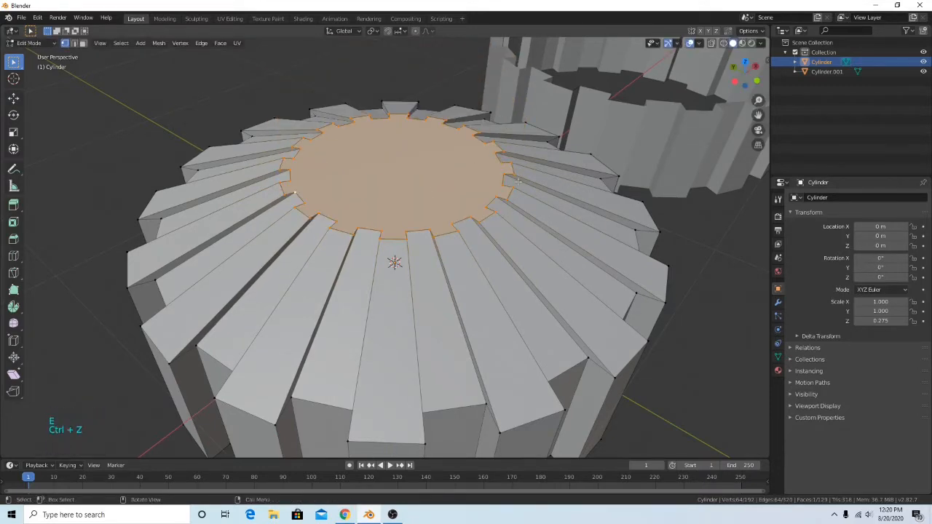
middle_click_drag(461, 210, 452, 145)
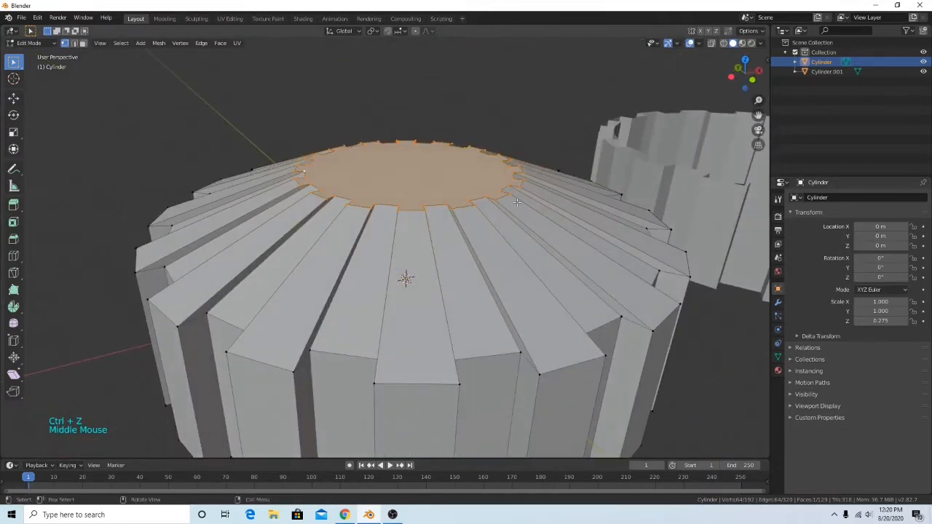
key("g")
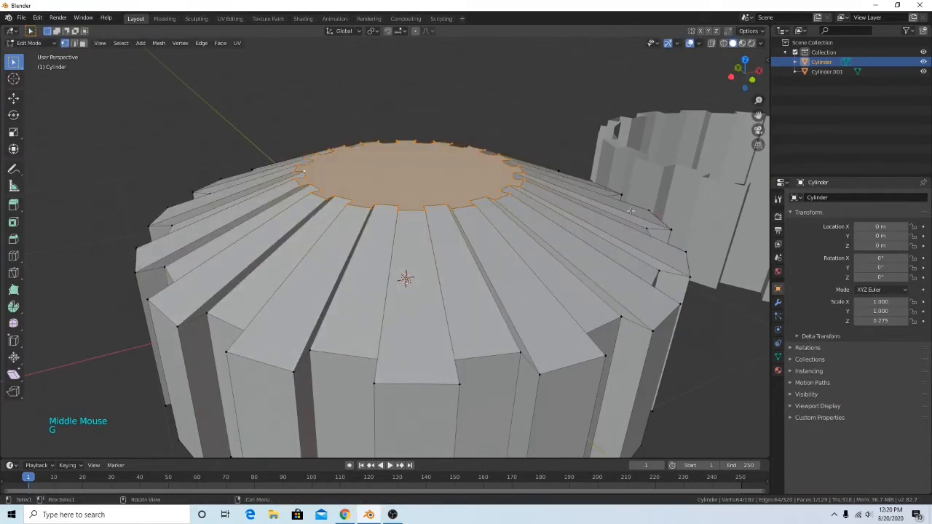
Return to object mode and delete the duplicate ring beside the capped one.
middle_click_drag(572, 120, 577, 131)
scroll(578, 133, "down", 3)
middle_click_drag(576, 261, 627, 203, "shift")
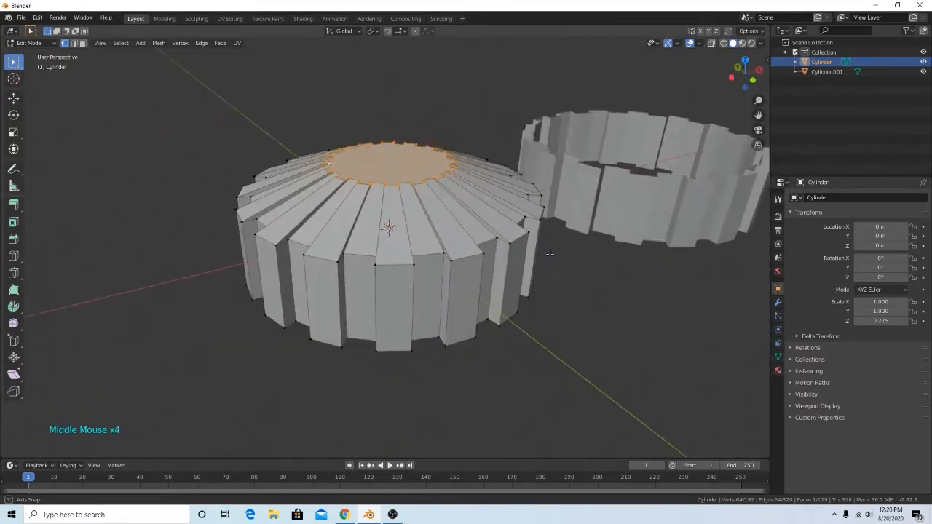
left_click(627, 204)
key("Tab")
left_click(647, 208)
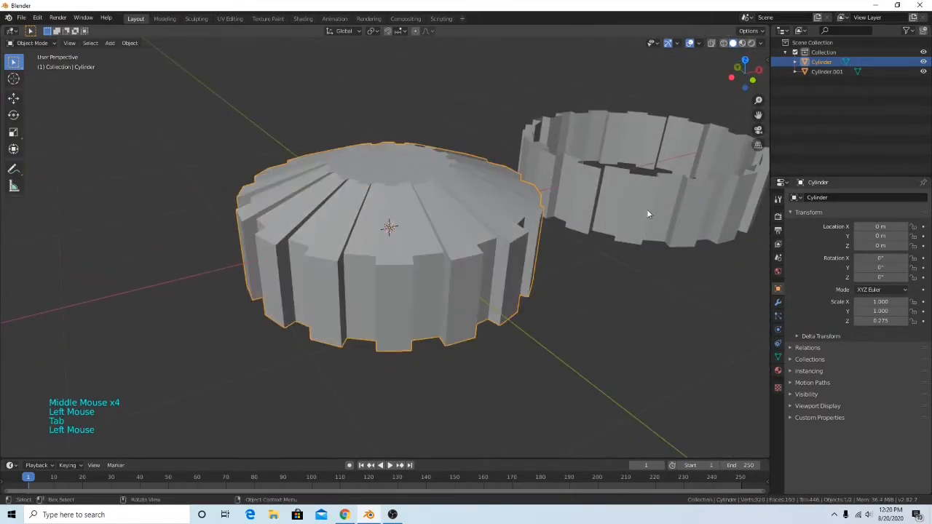
left_click(647, 218)
right_click(628, 299)
left_click(606, 299)
Examine the remaining capped ring from below and from above.
middle_click_drag(605, 299, 478, 191)
left_click(462, 248)
key("Tab")
key("Tab")
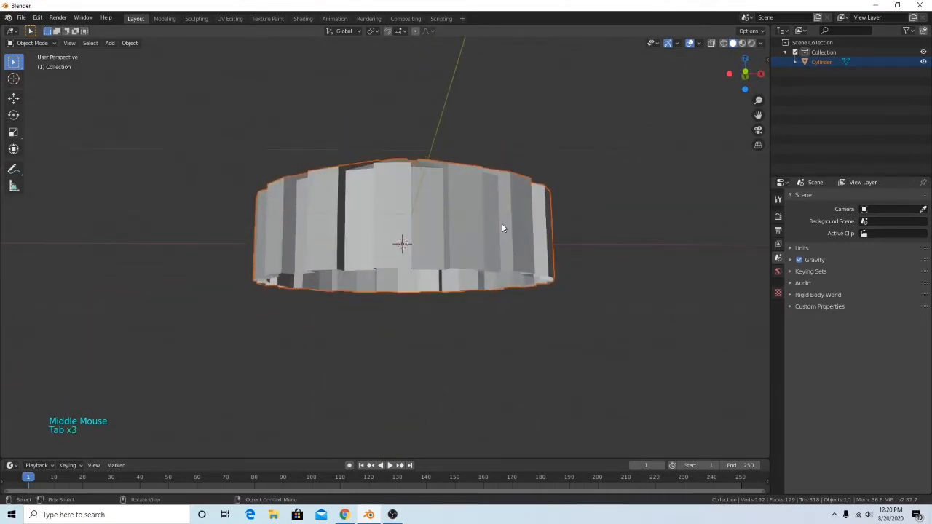
key("Tab")
key("Tab")
middle_click_drag(510, 225, 466, 229)
left_click(609, 216)
Select the capped ring and enter edit mode in front view.
left_click(464, 210)
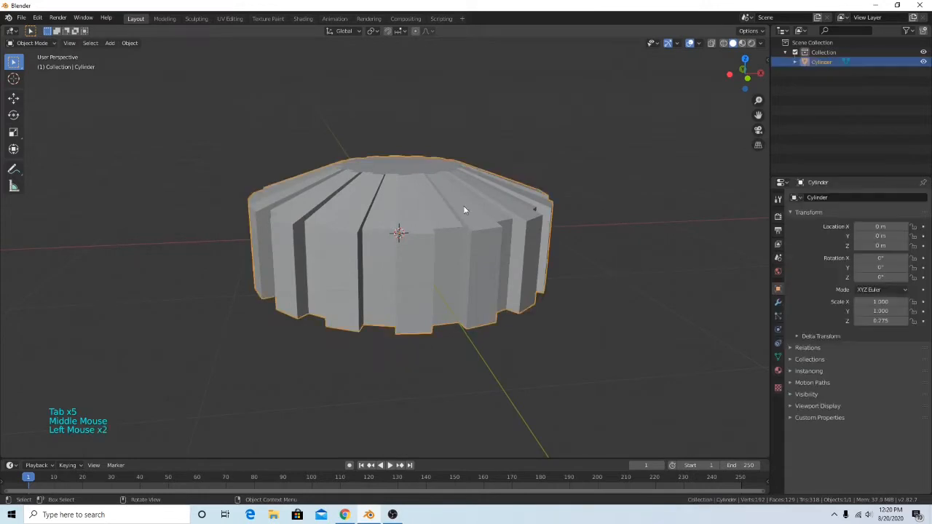
key("Tab")
mouse_move(585, 218)
middle_mouse_down()
mouse_move(575, 241)
mouse_move(553, 198)
mouse_move(542, 198)
mouse_move(557, 221)
mouse_move(583, 208)
middle_mouse_up()
left_click(744, 76)
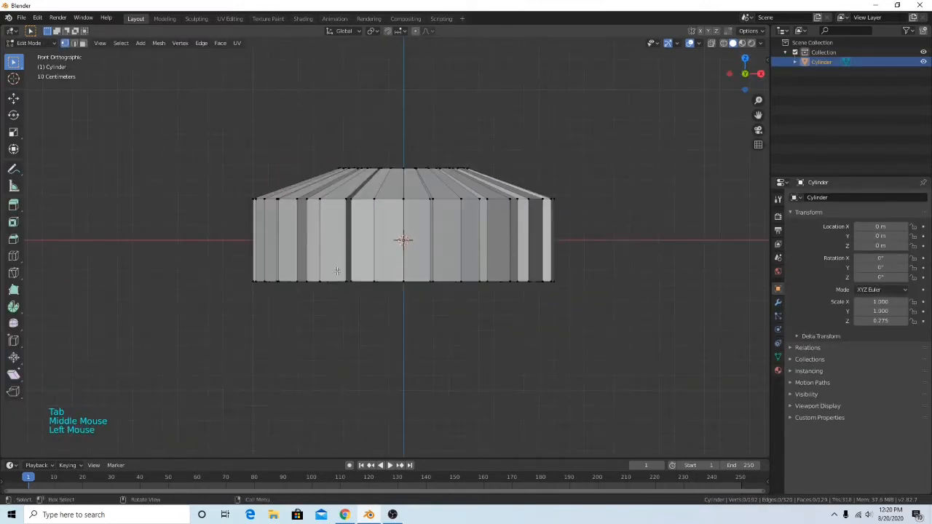
Try to fill the lower rim with a face from a box selection without X-ray, and undo the fill.
left_click_drag(170, 261, 652, 325)
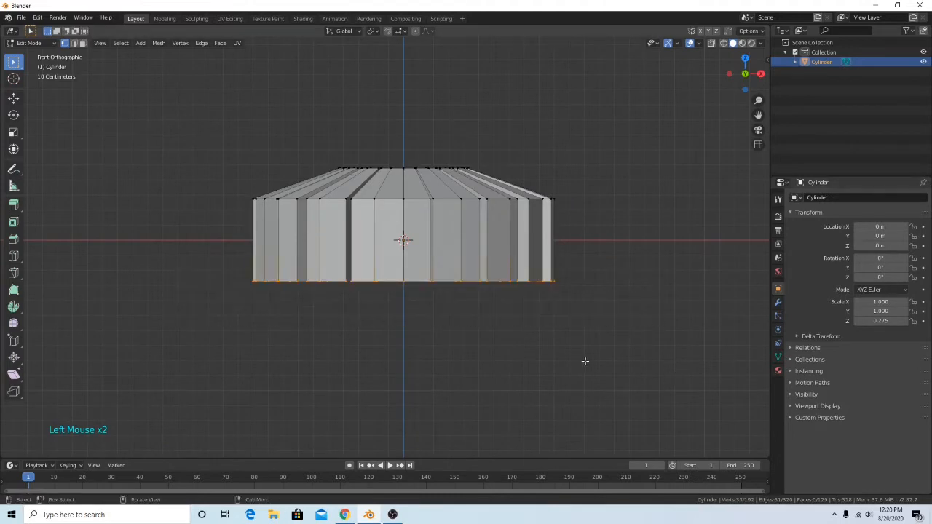
right_click(563, 350)
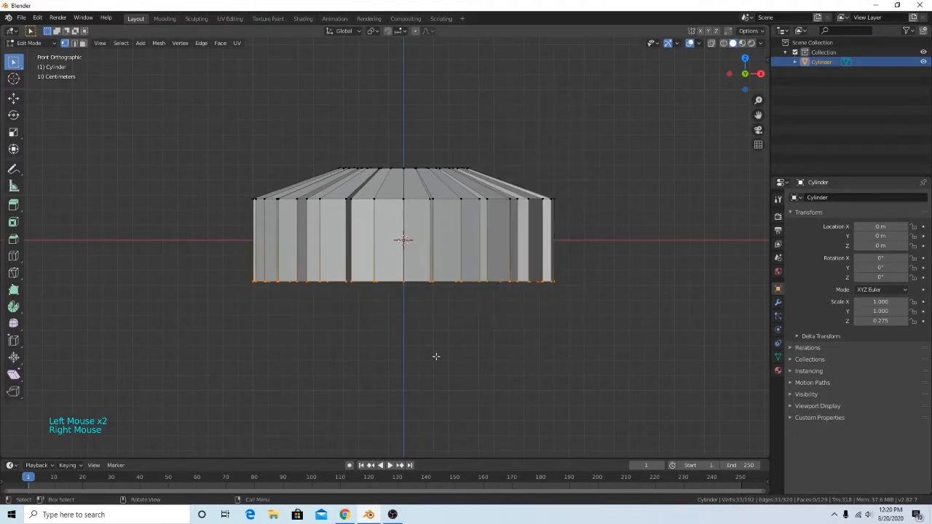
key("f")
middle_click_drag(436, 356, 405, 255)
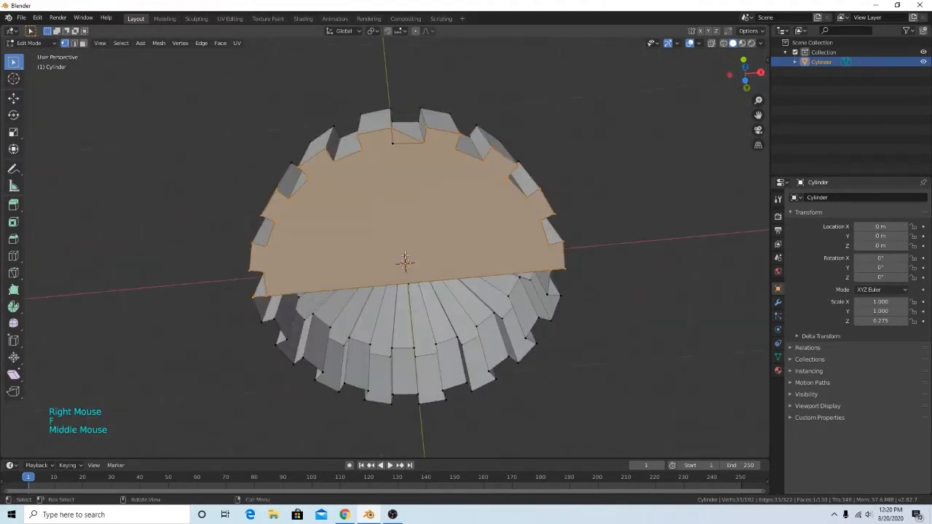
key("ctrl+z")
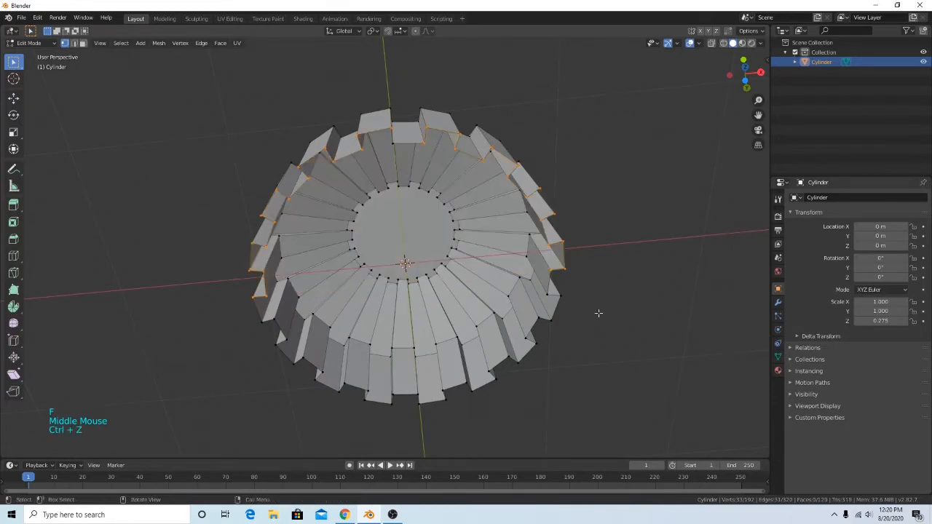
Enable X-ray display, select all vertices of the lower rim and fill the opening with a single face.
left_click(687, 100)
left_click(712, 47)
left_click(711, 43)
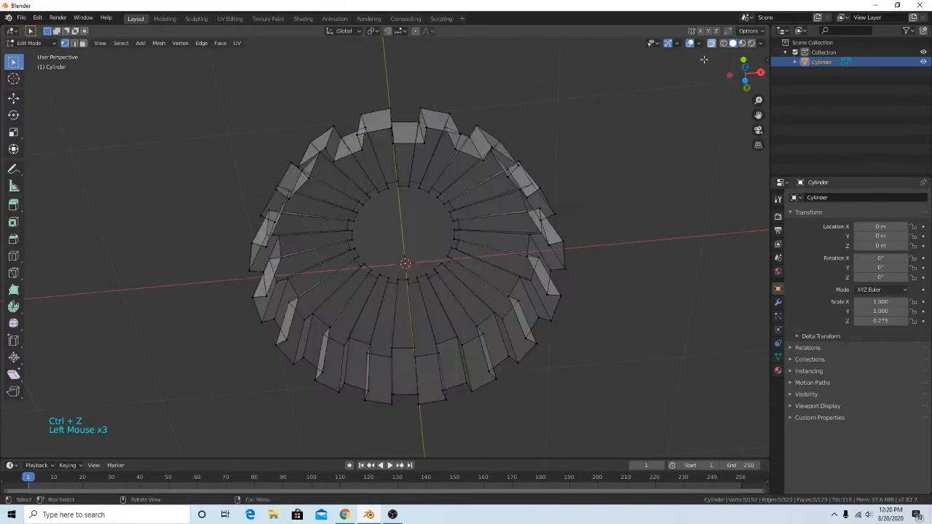
middle_click_drag(699, 109, 638, 303)
left_click_drag(215, 253, 634, 357)
key("f")
middle_click_drag(634, 356, 582, 304)
left_click(585, 306)
left_click(510, 330, "shift")
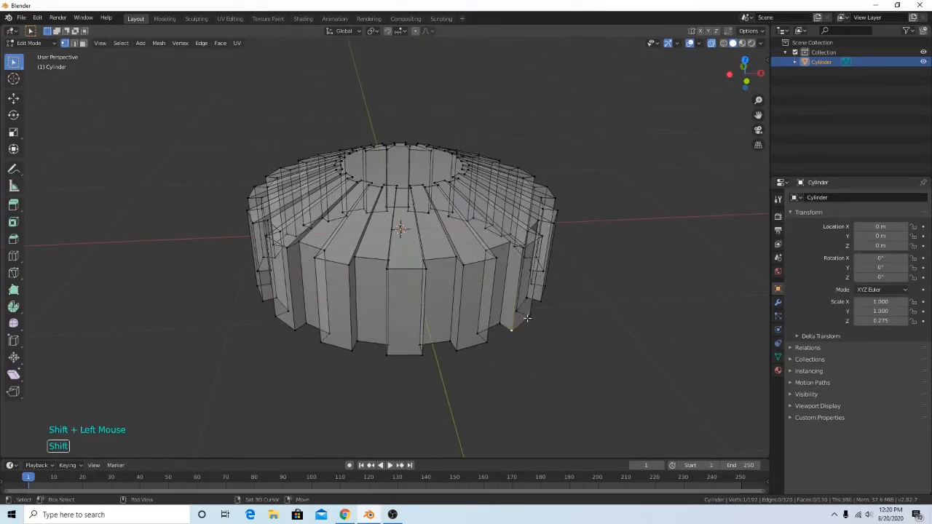
left_click(530, 315, "shift")
left_click(513, 365)
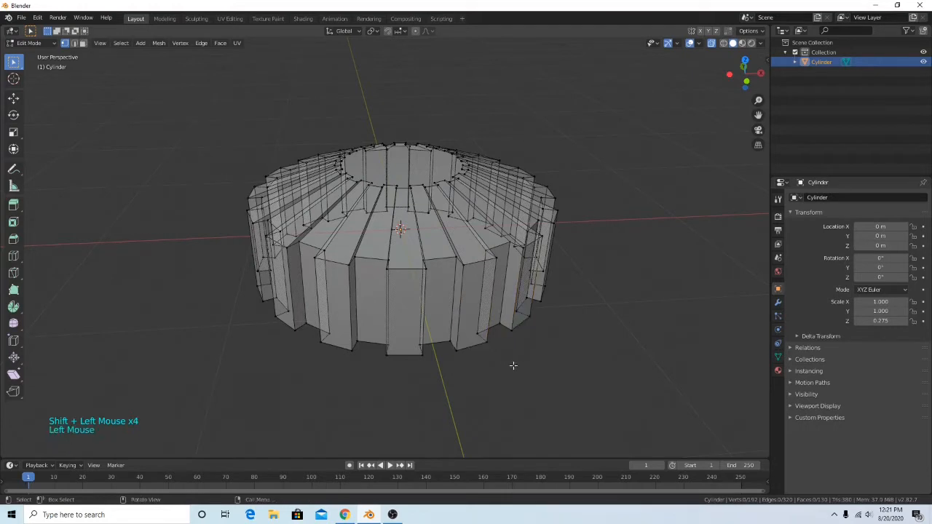
Connect the two recessed lower-rim vertices behind one protruding front tooth with an edge.
left_click(449, 342)
left_click(478, 335, "shift")
key("j")
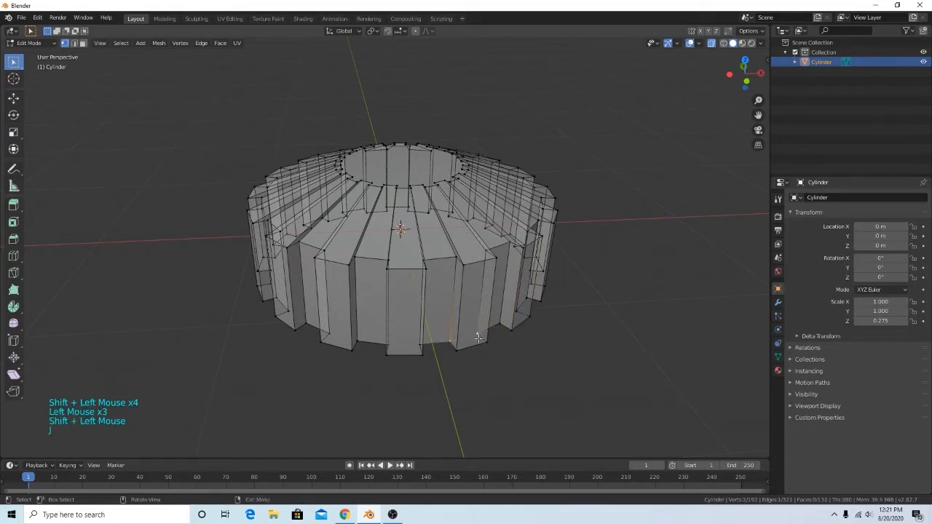
left_click(478, 334)
left_click(450, 341, "shift")
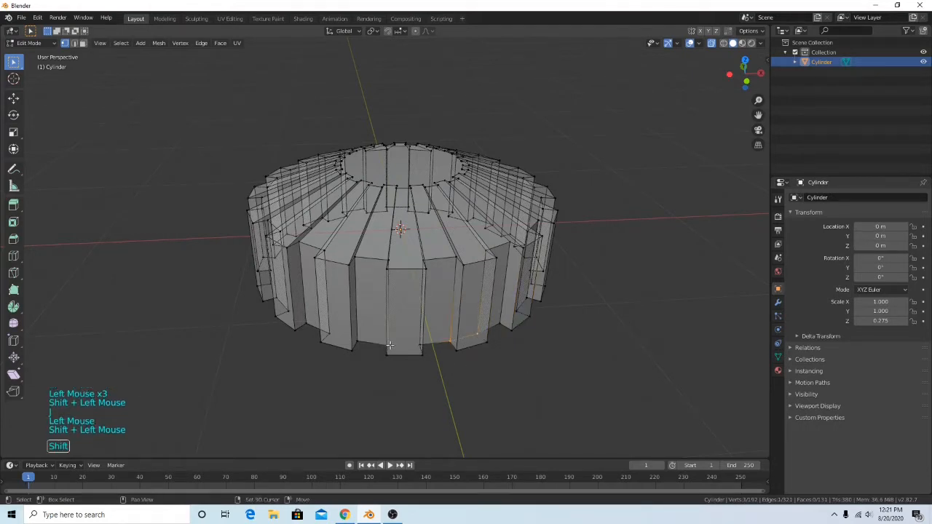
left_click(420, 345, "shift")
left_click(483, 383)
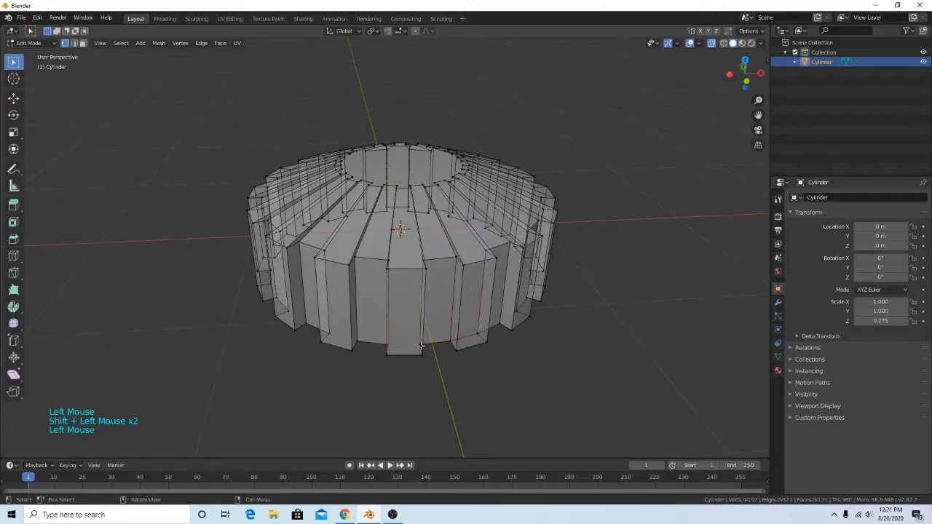
Turn off X-ray display and switch to the bottom orthographic view of the closed underside.
middle_click_drag(421, 345, 649, 94)
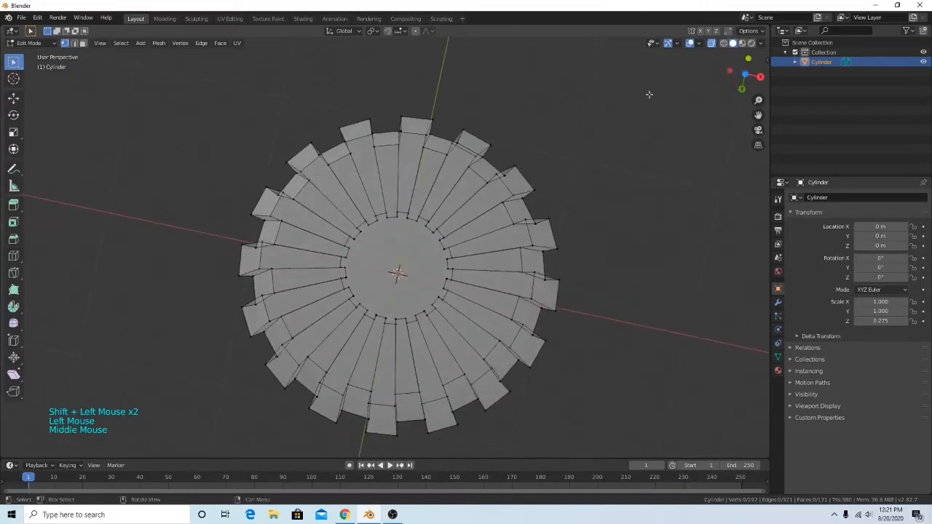
left_click(744, 74)
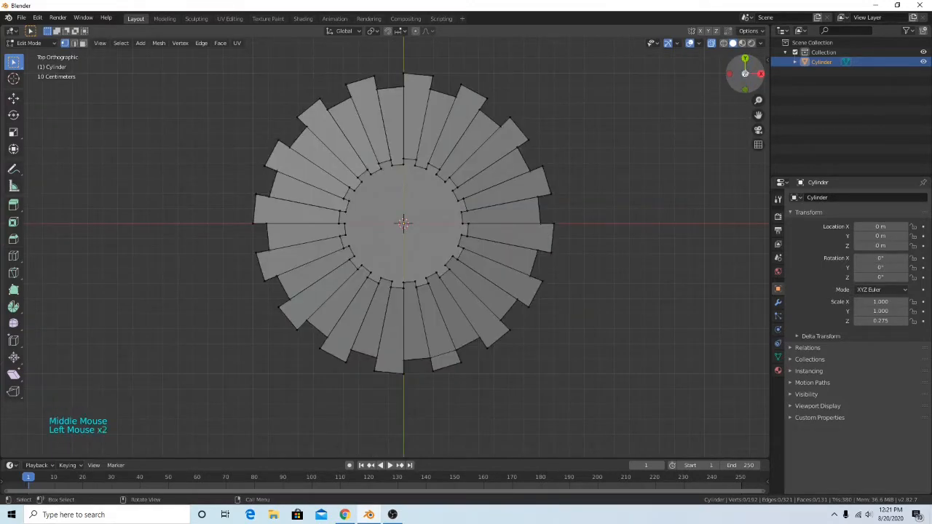
left_click(744, 72)
middle_click_drag(662, 164, 732, 122)
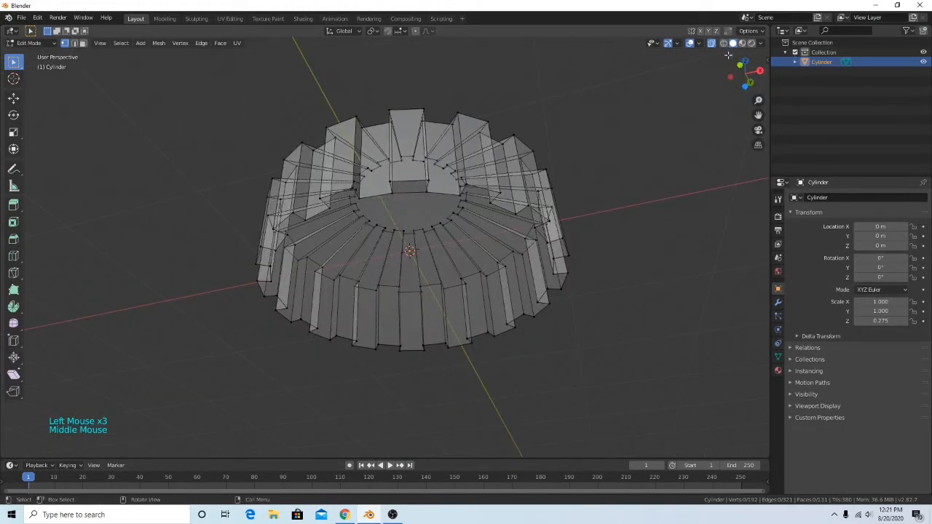
left_click(709, 43)
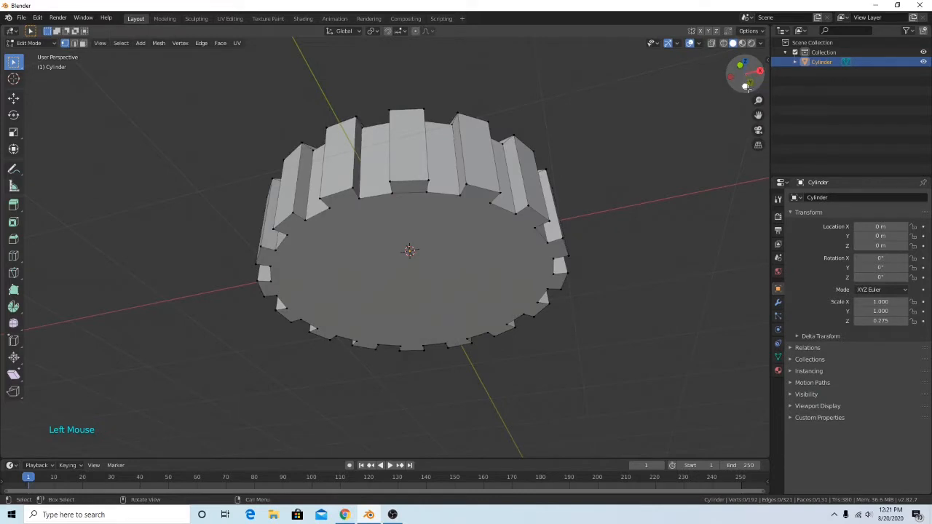
left_click(746, 83)
Connect the recessed rim vertices behind the next two teeth between the -Y and +X axes with edges.
scroll(417, 153, "up", 4)
middle_click_drag(557, 155, 393, 200, "shift")
left_click(509, 206, "shift")
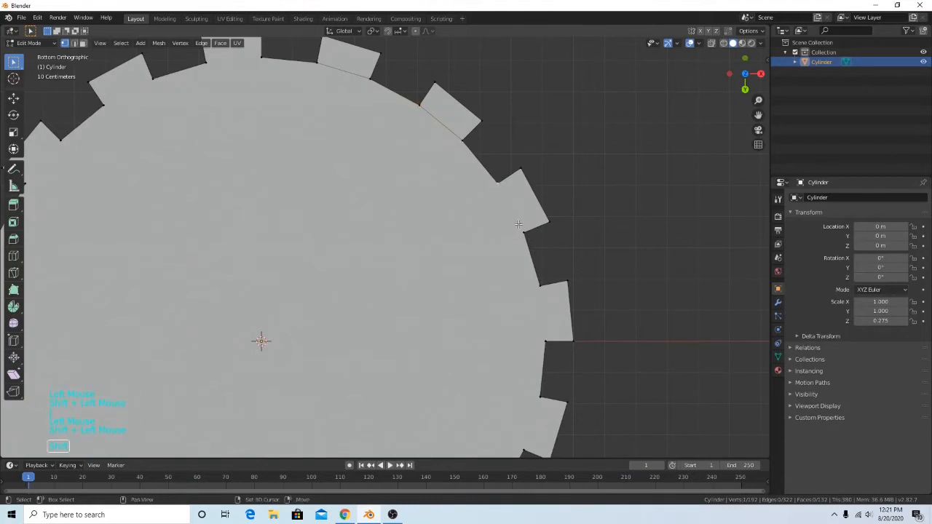
key("h")
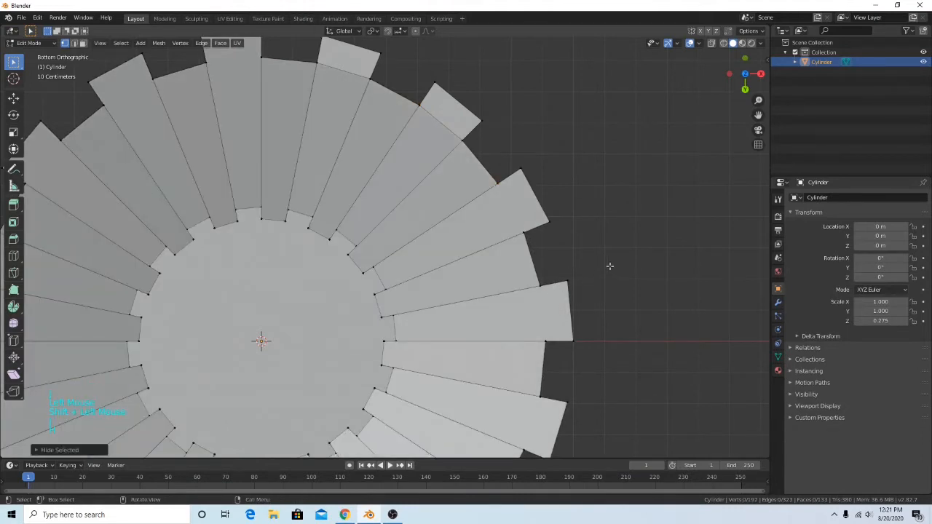
left_click(747, 78)
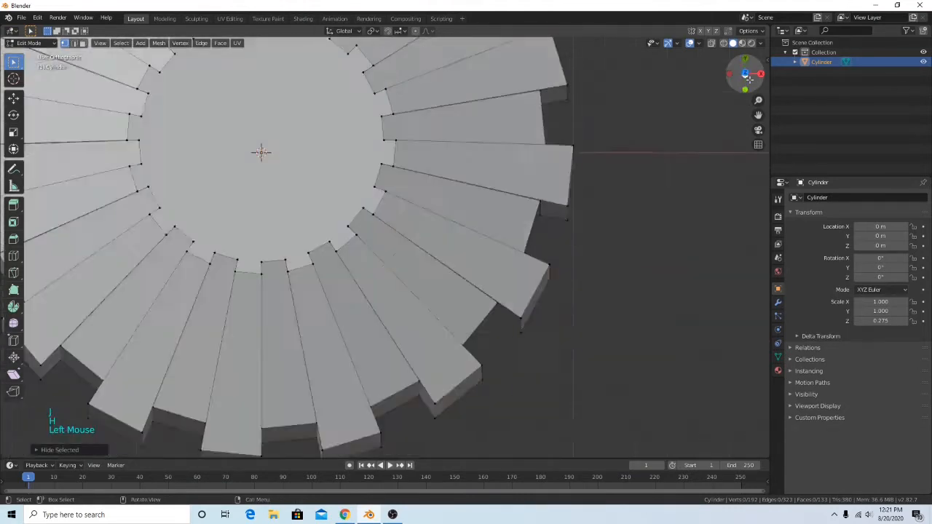
left_click(748, 79)
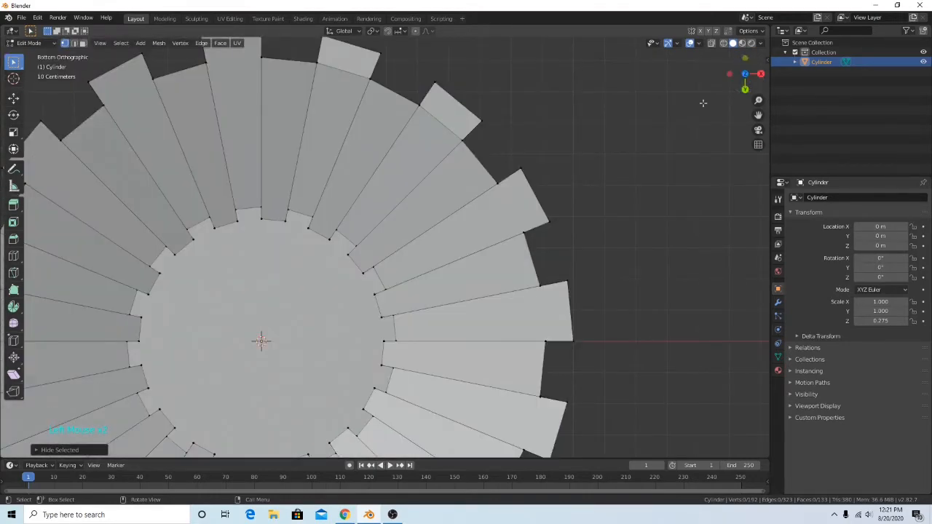
middle_click_drag(703, 100, 608, 238)
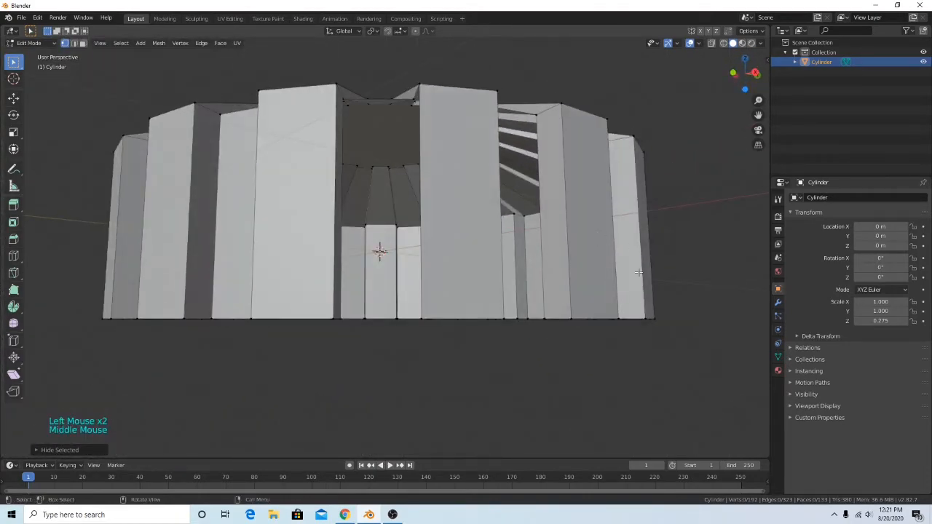
key("alt+h")
From the bottom view, connect the recessed vertex pairs behind the next three teeth around the +X axis.
middle_click_drag(639, 273, 738, 86)
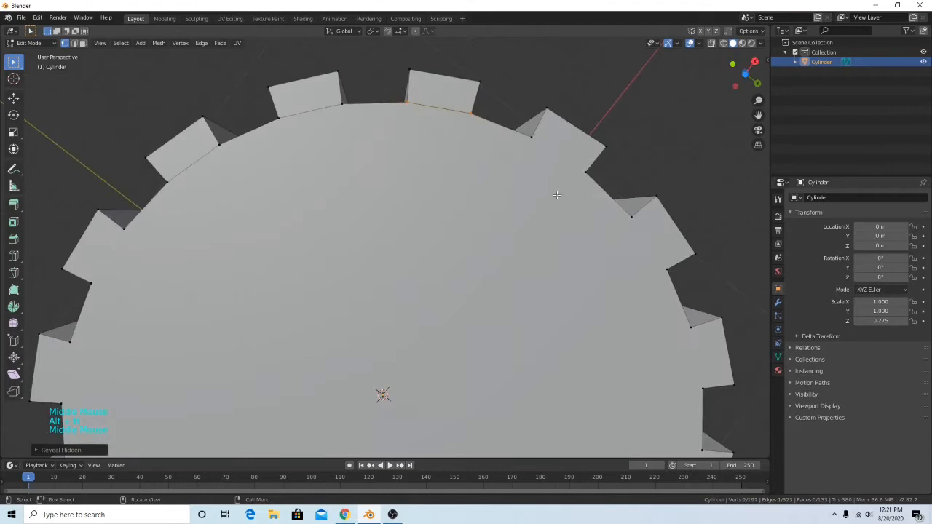
left_click(737, 86)
left_click(539, 298)
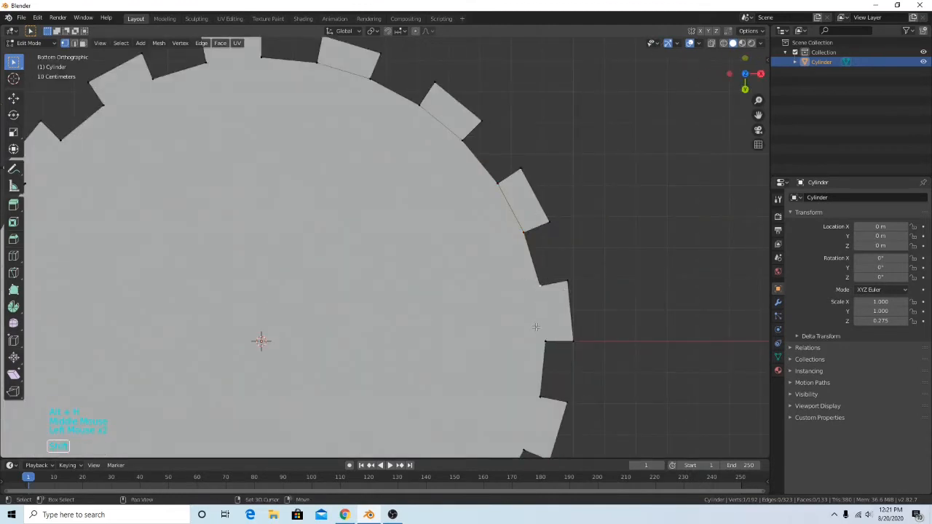
left_click(539, 329, "shift")
middle_click_drag(522, 351, 511, 220, "shift")
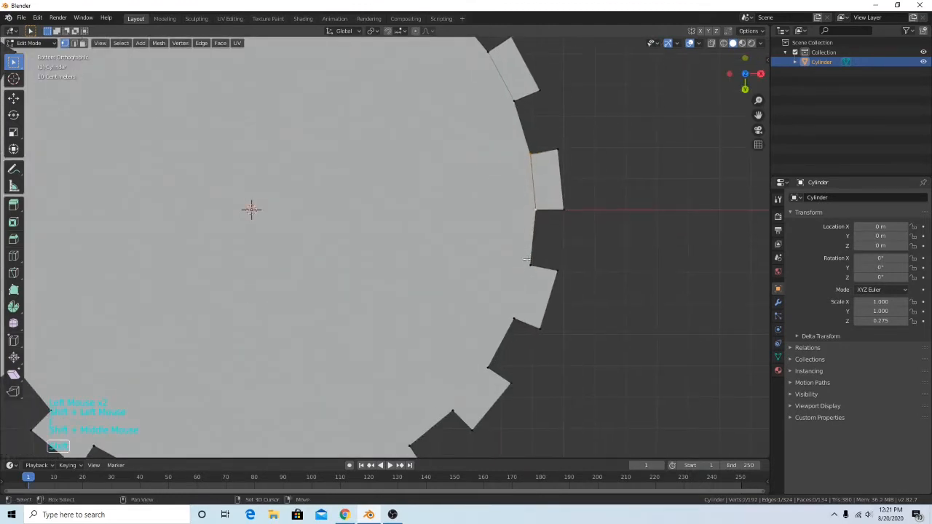
left_click(529, 267, "shift")
left_click(607, 285)
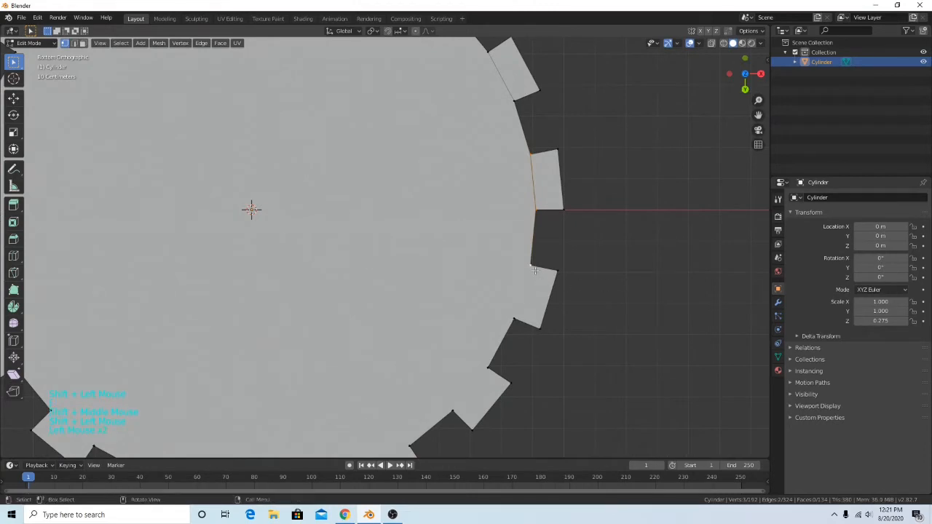
left_click(514, 318, "shift")
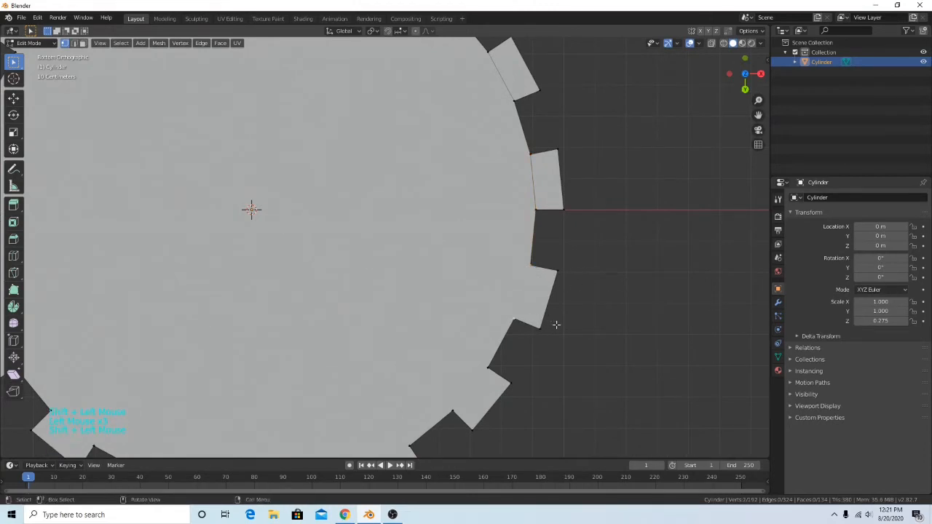
key("j")
left_click(454, 413, "shift")
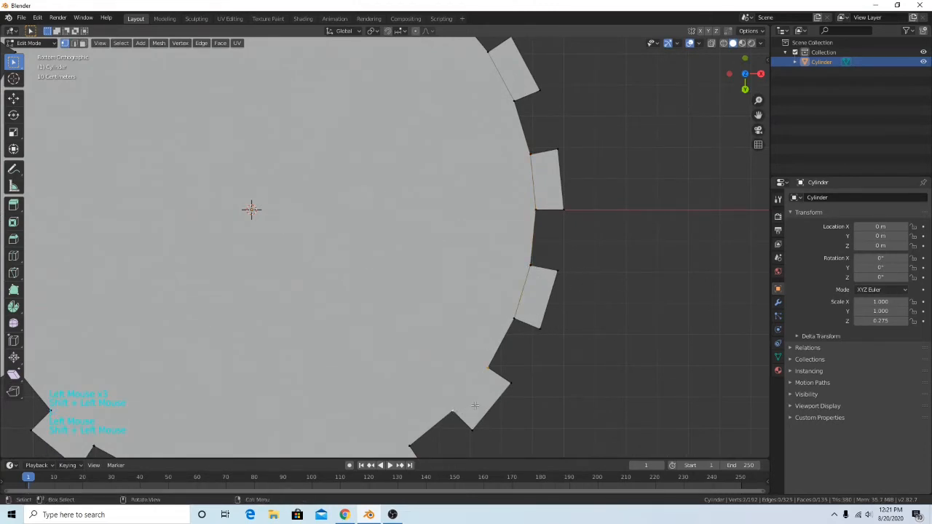
key("j")
Join the recessed vertex pairs behind the next three teeth around the +Y axis with edges.
middle_click_drag(422, 373, 518, 239, "shift")
left_click(508, 314)
left_click(456, 336, "shift")
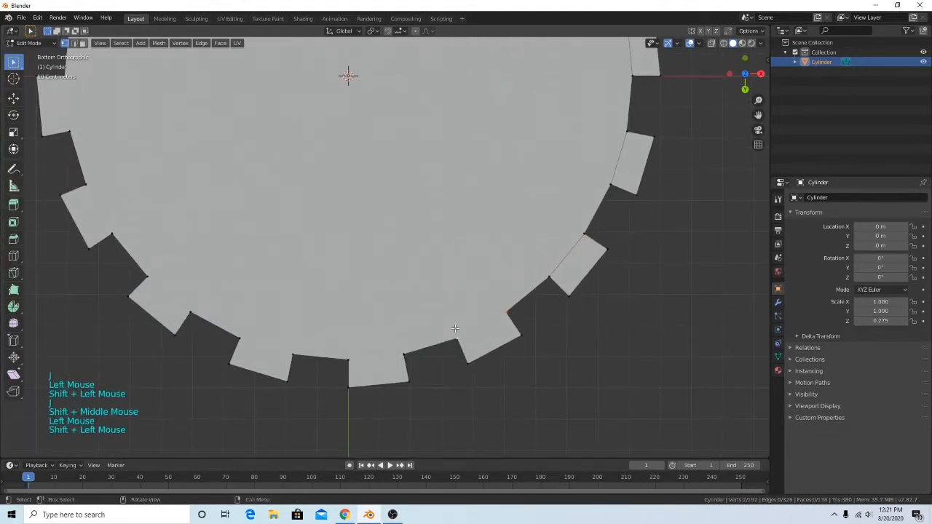
key("j")
left_click(391, 353)
left_click(349, 358, "shift")
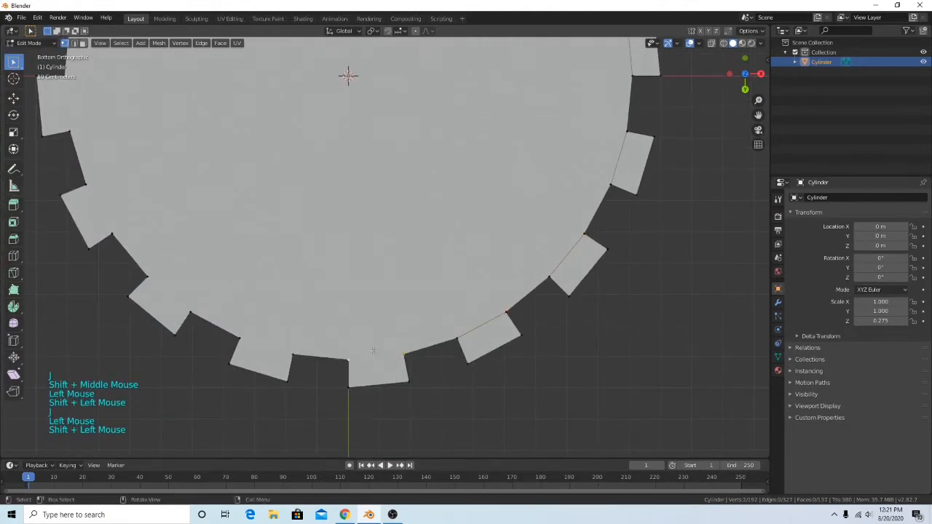
key("j")
left_click(269, 340)
left_click(242, 337, "shift")
key("j")
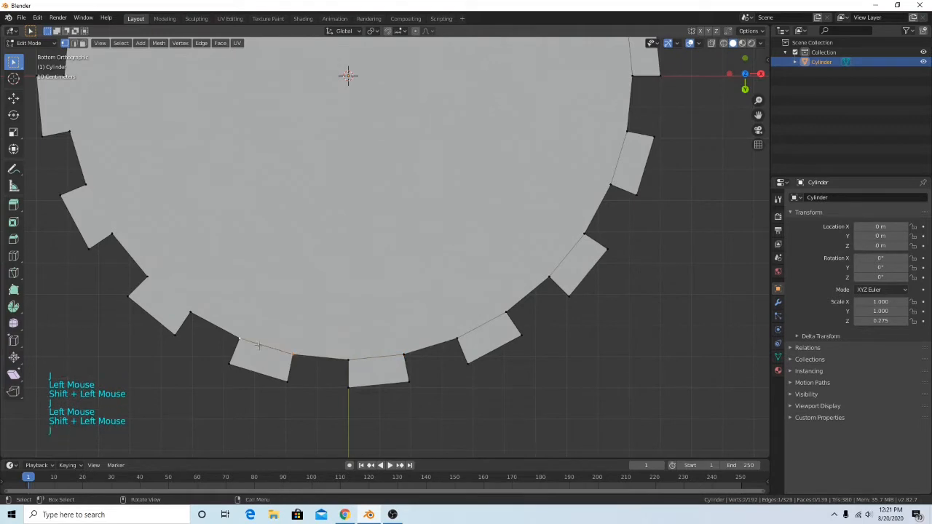
Join the recessed vertex pairs behind the following two teeth between the +Y and -X axes.
middle_click_drag(225, 271, 327, 325, "shift")
left_click(283, 366)
left_click(259, 335, "shift")
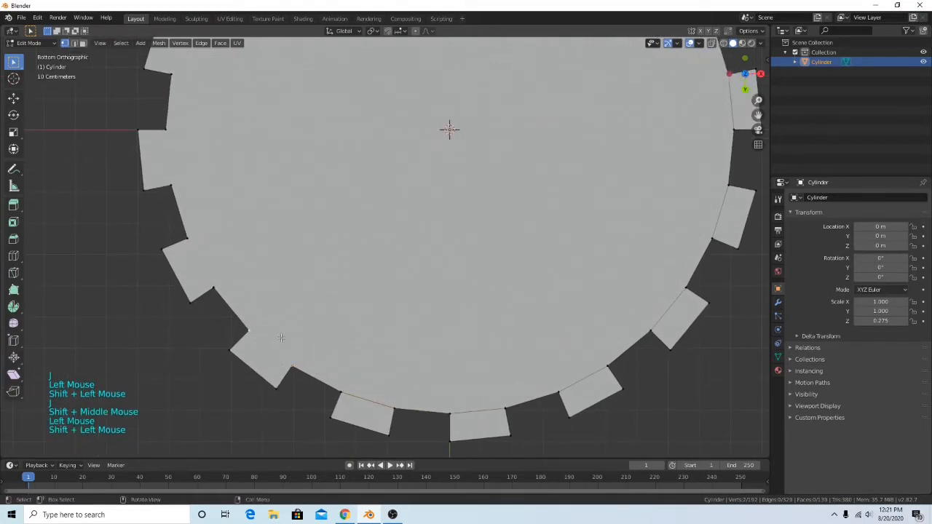
key("j")
left_click(217, 282)
left_click(204, 246, "shift")
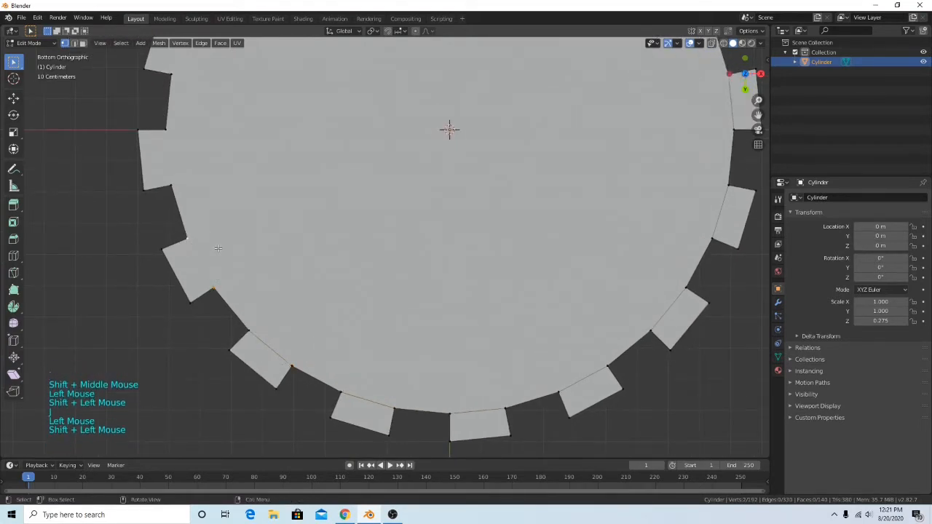
key("j")
Connect the recessed vertex pairs behind the three teeth around the -X axis with edges.
middle_click_drag(166, 132, 233, 262, "shift")
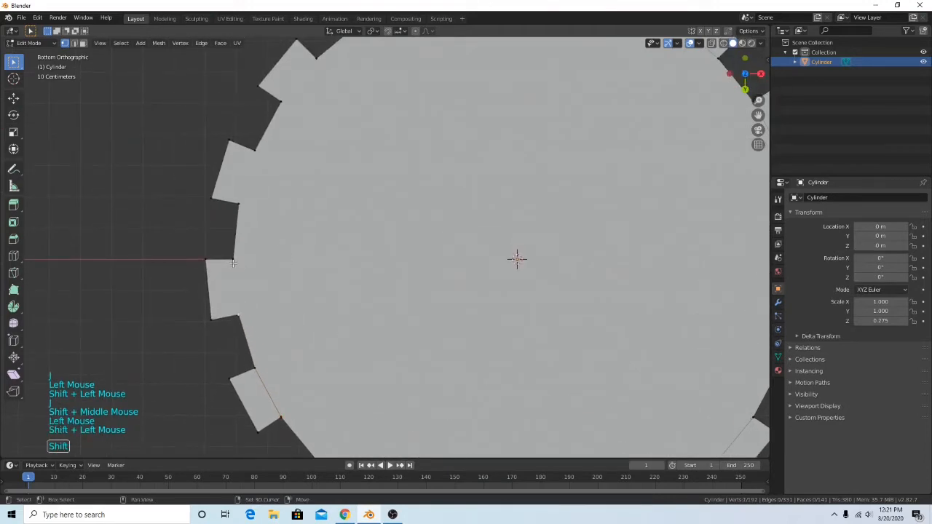
key("j")
left_click(241, 197)
left_click(261, 163, "shift")
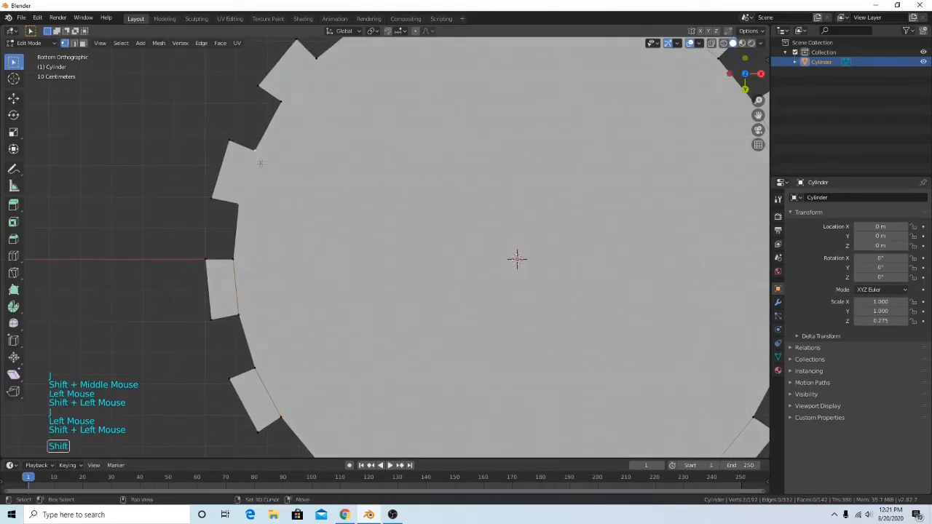
key("j")
left_click(281, 105)
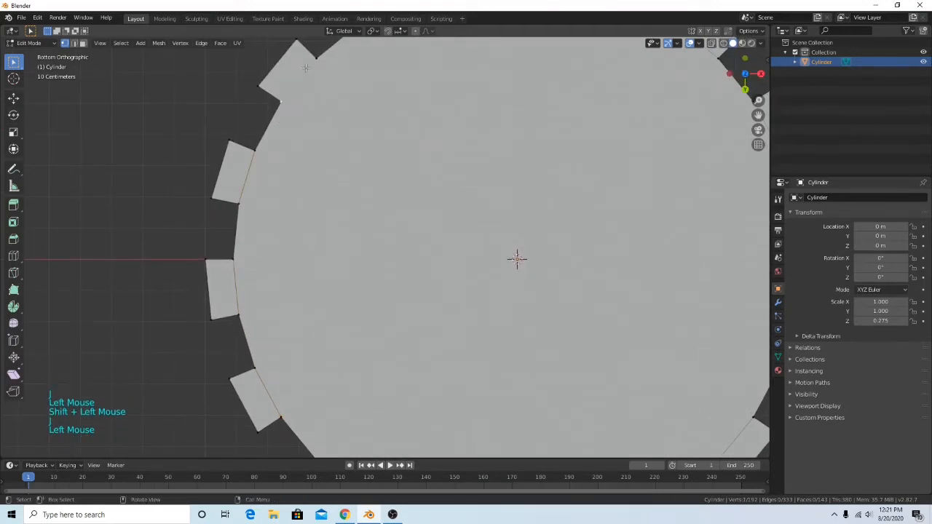
left_click(316, 62, "shift")
key("j")
Connect the recessed vertex pairs behind the last two unjoined teeth beside the -Y axis.
middle_click_drag(422, 104, 326, 271, "shift")
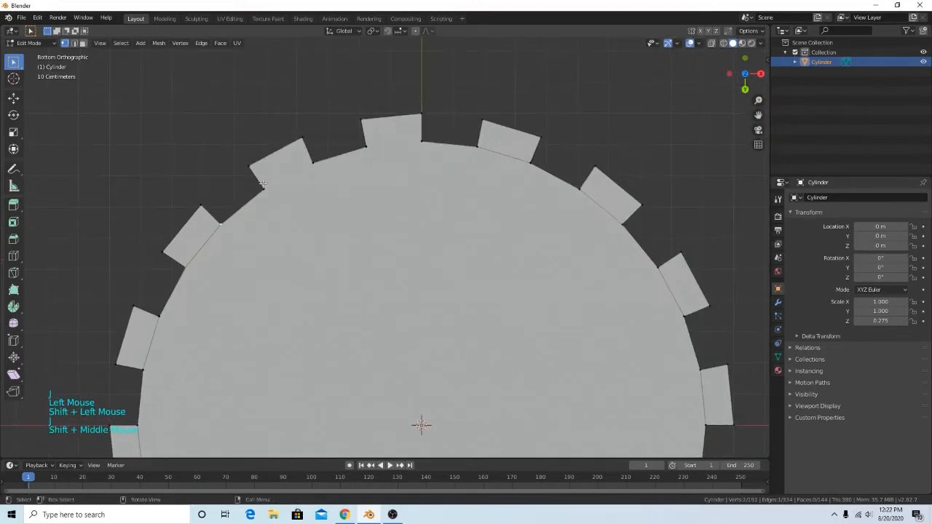
left_click(263, 183)
left_click(316, 181, "shift")
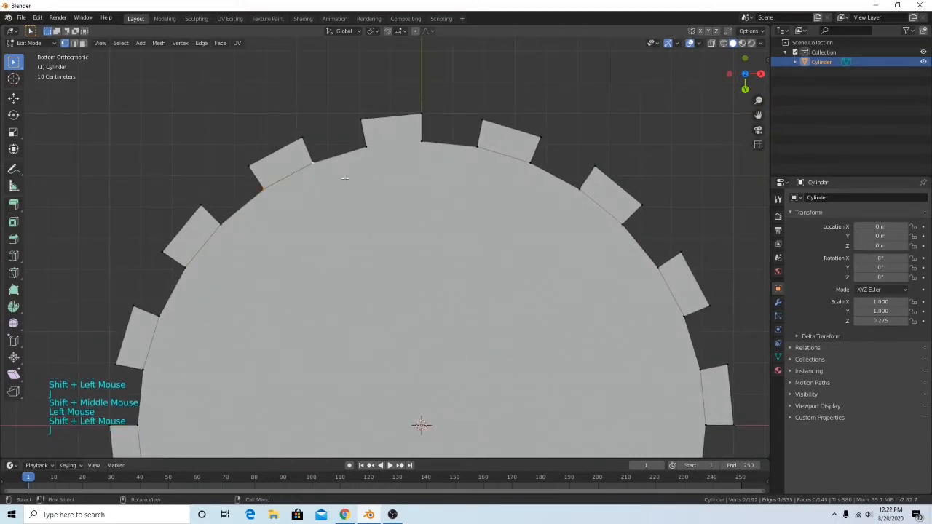
key("j")
left_click(365, 146)
left_click(421, 141, "shift")
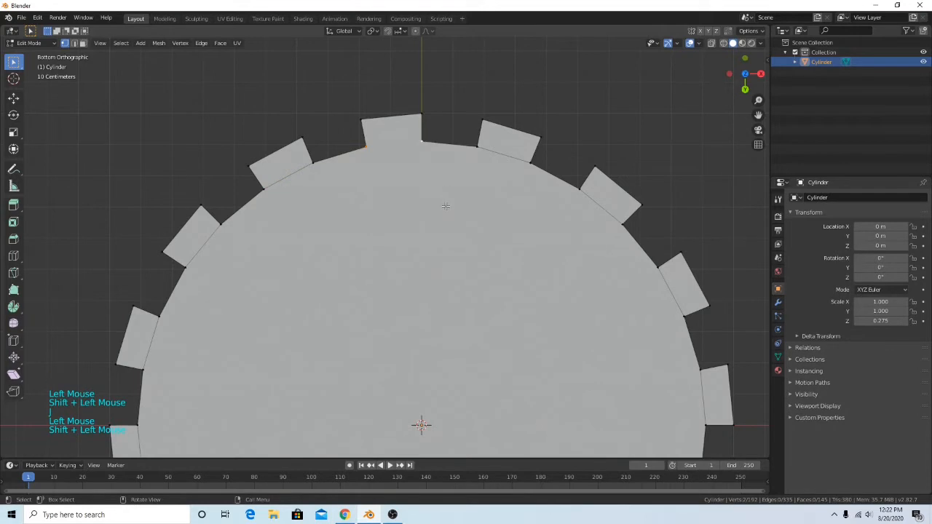
key("j")
Select the outer bottom vertices of the teeth from beside the +X axis around to just past the +Y axis.
middle_click_drag(468, 187, 493, 321)
scroll(493, 321, "down", 2)
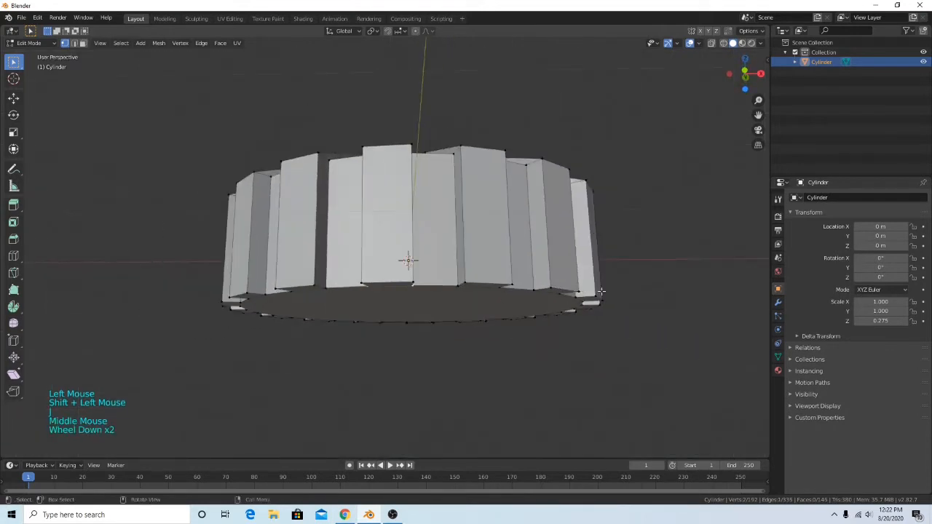
middle_click_drag(598, 142, 575, 78)
middle_click_drag(616, 170, 667, 195)
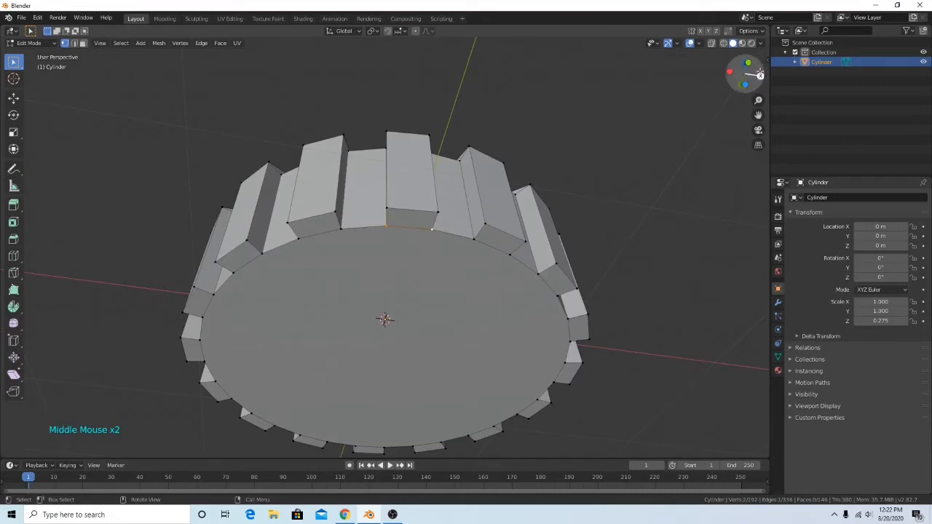
left_click(748, 64)
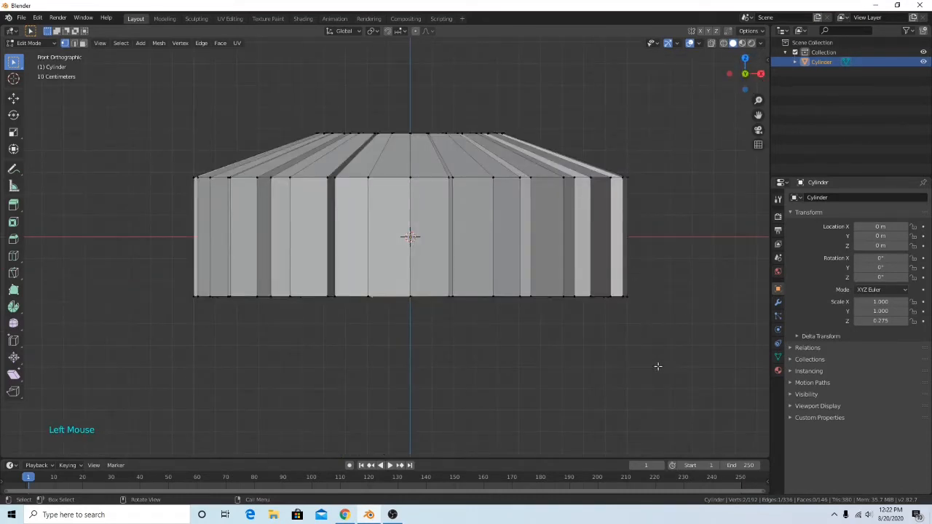
middle_click_drag(657, 367, 548, 262)
left_click(528, 48)
left_click(570, 67, "shift")
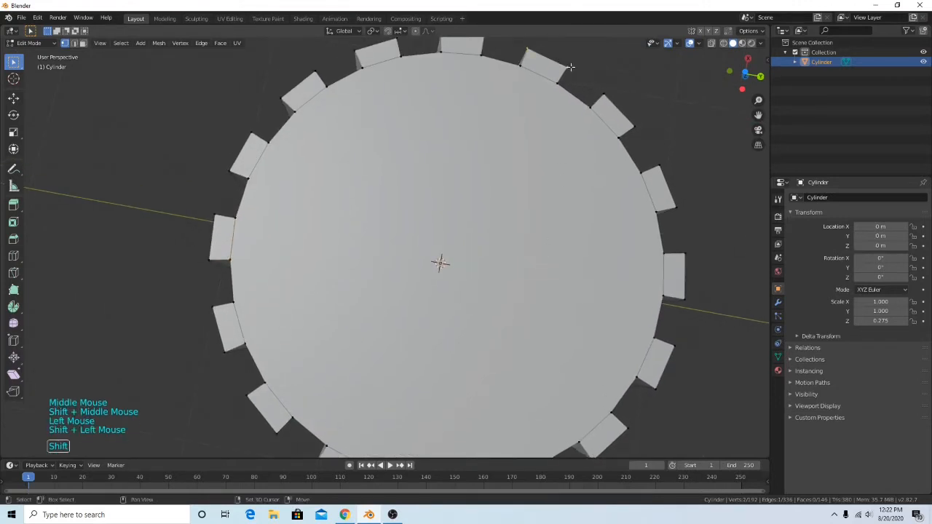
left_click(615, 98, "shift")
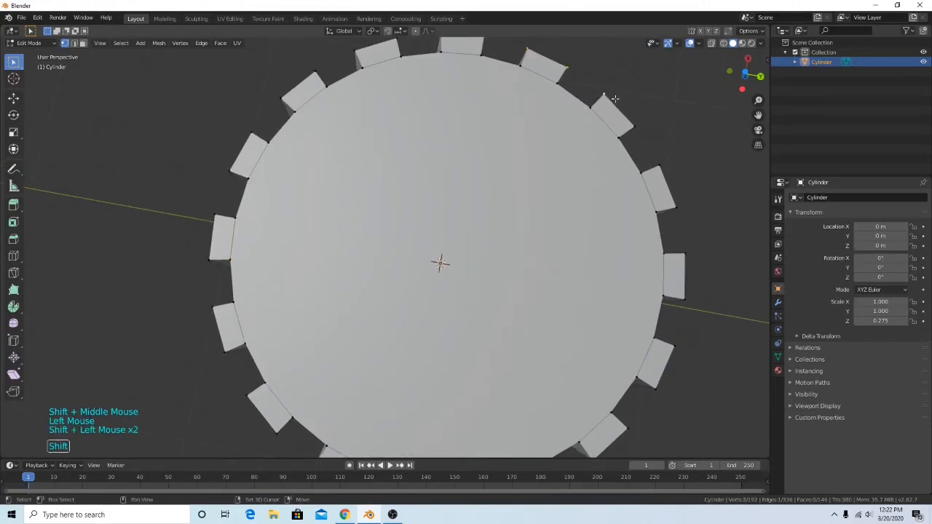
left_click(686, 286, "shift")
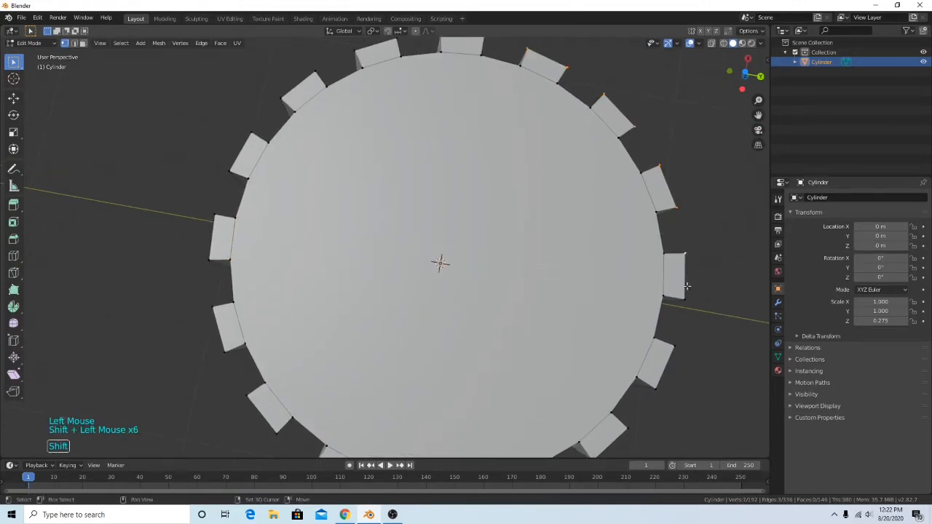
left_click(674, 350, "shift")
left_click(657, 379, "shift")
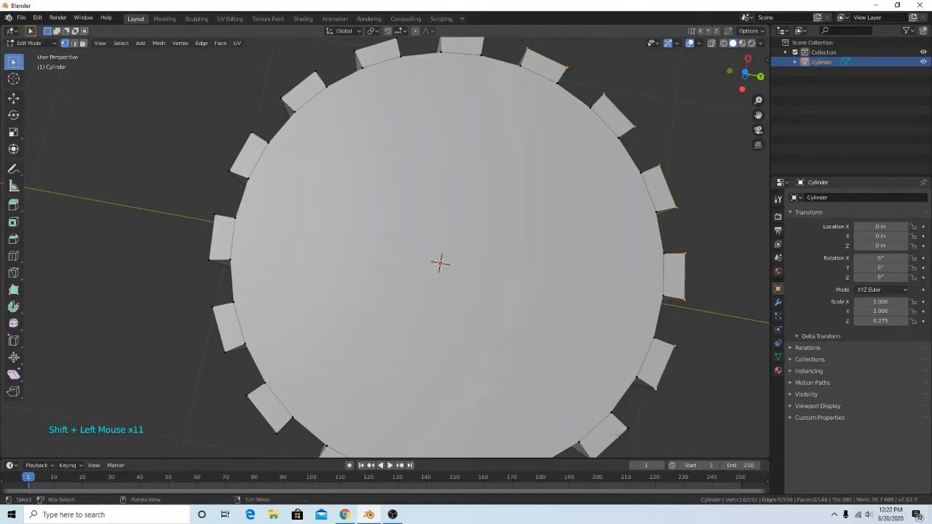
Add the outer bottom vertices of all remaining teeth around the -X, -Y and +X sides to the selection.
middle_click_drag(657, 380, 677, 274, "shift")
left_click(620, 329, "shift")
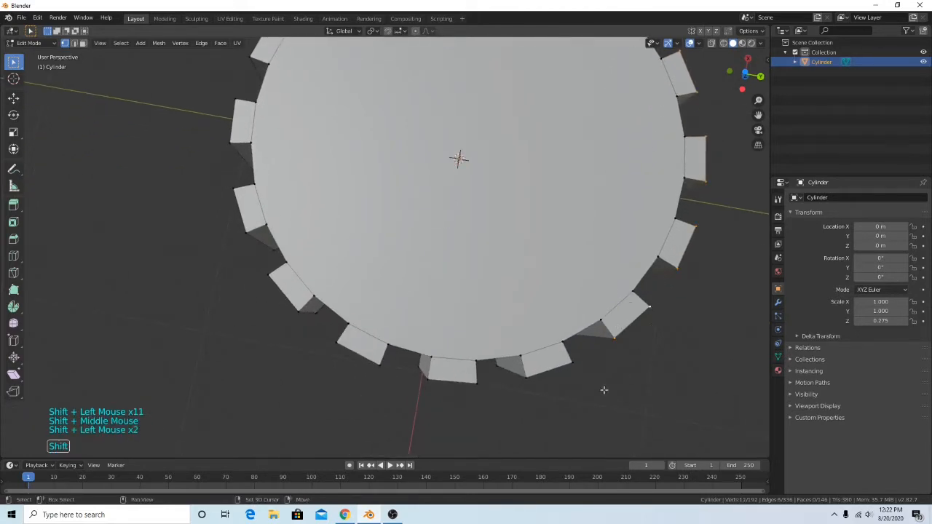
left_click(426, 382, "shift")
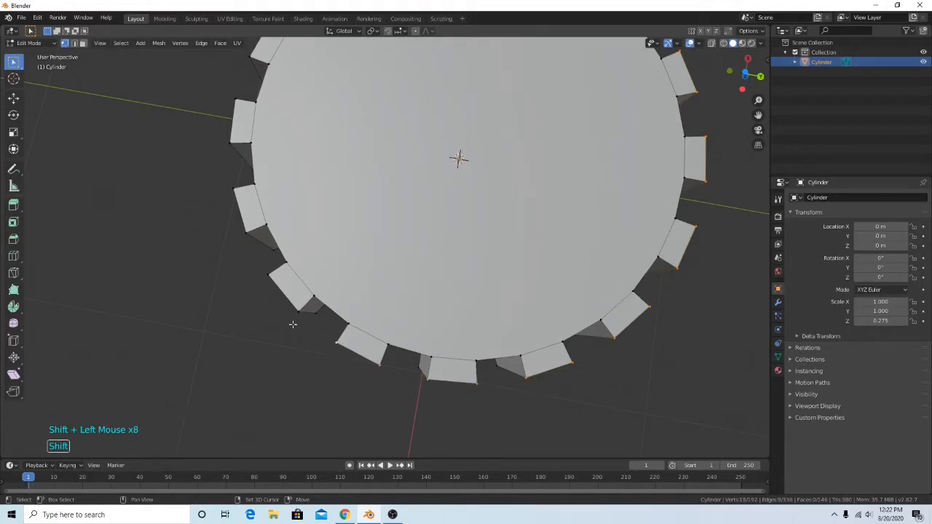
left_click(272, 282, "shift")
middle_click_drag(227, 94, 247, 227, "shift")
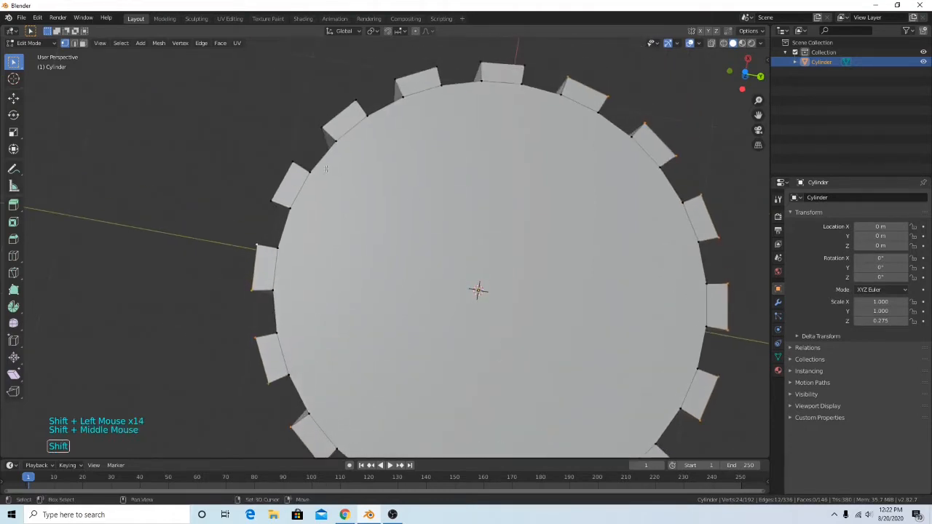
left_click(267, 187, "shift")
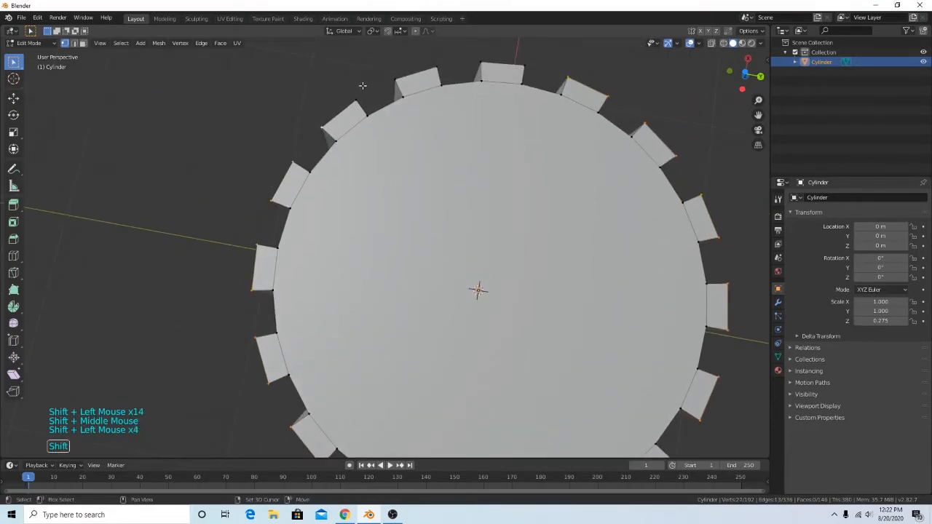
left_click(394, 79, "shift")
left_click(436, 67, "shift")
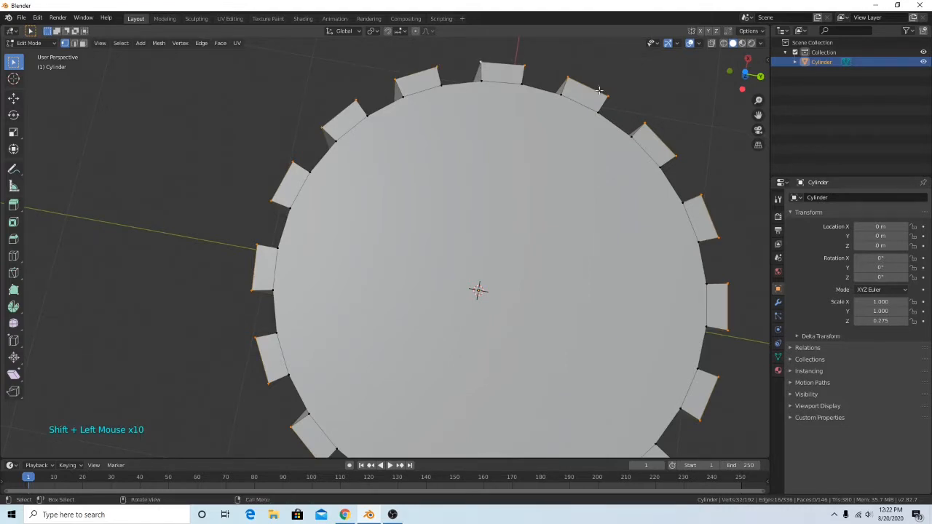
Move the selected outer bottom vertices of the teeth downward along Z, below the central underside face.
middle_click_drag(466, 109, 499, 208)
scroll(498, 208, "down", 1)
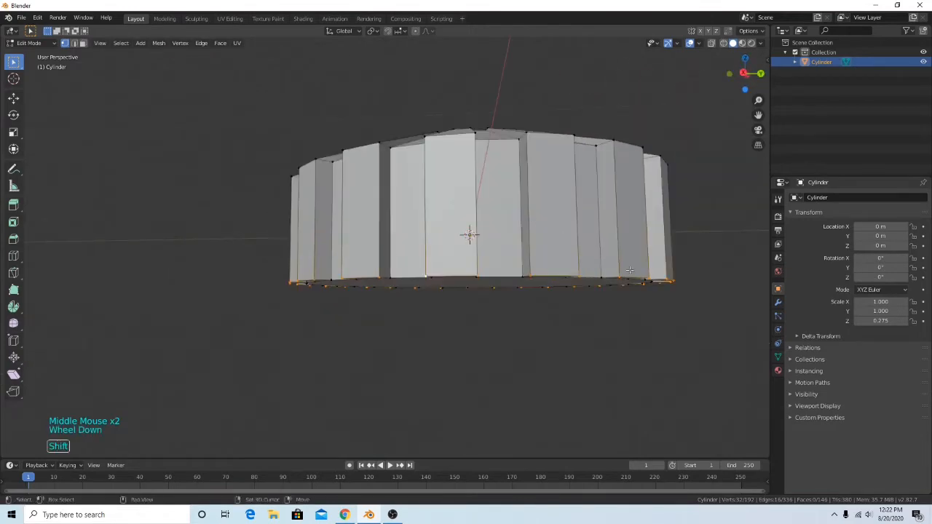
middle_click_drag(659, 305, 508, 264, "shift")
key("g")
key("z")
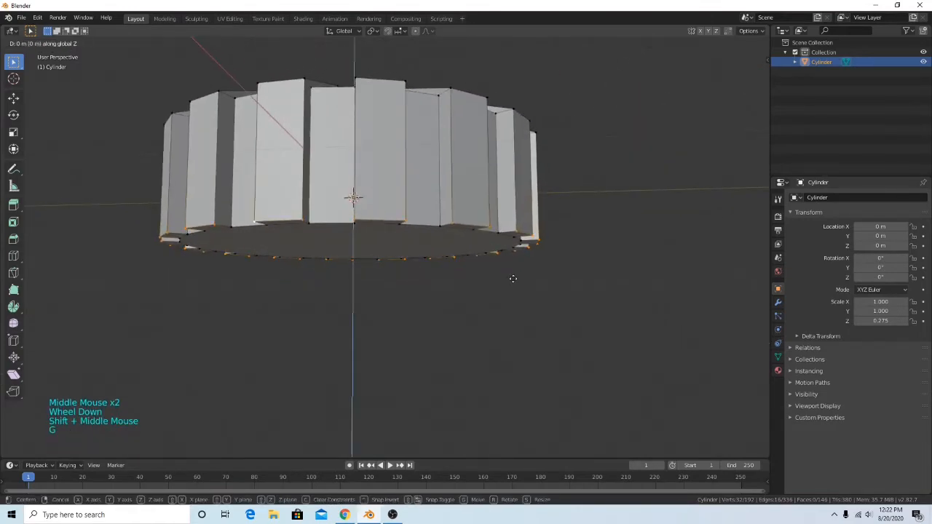
left_click(510, 293)
Scale the lowered outer vertices slightly outward so the teeth flare at the bottom, and clear the selection.
middle_click_drag(448, 249, 517, 236)
key("s")
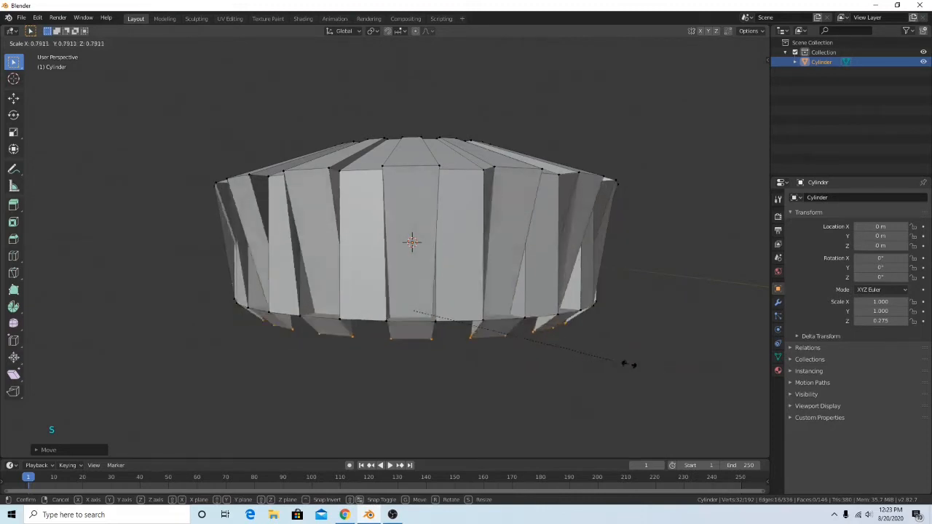
left_click(703, 354)
middle_click_drag(474, 287, 339, 258)
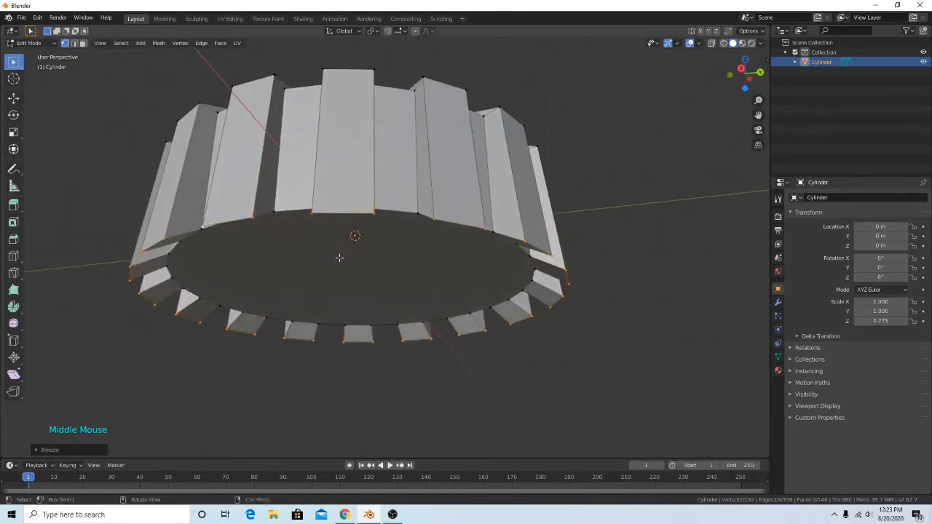
middle_click_drag(453, 193, 682, 295)
double_click(684, 296)
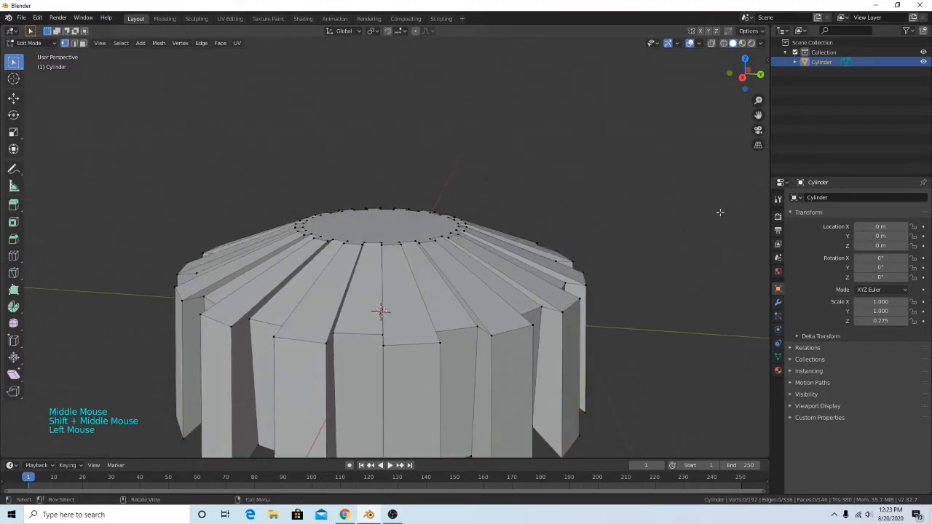
Rename the grooved cylinder object "turret base" and return to Object Mode.
double_click(827, 65)
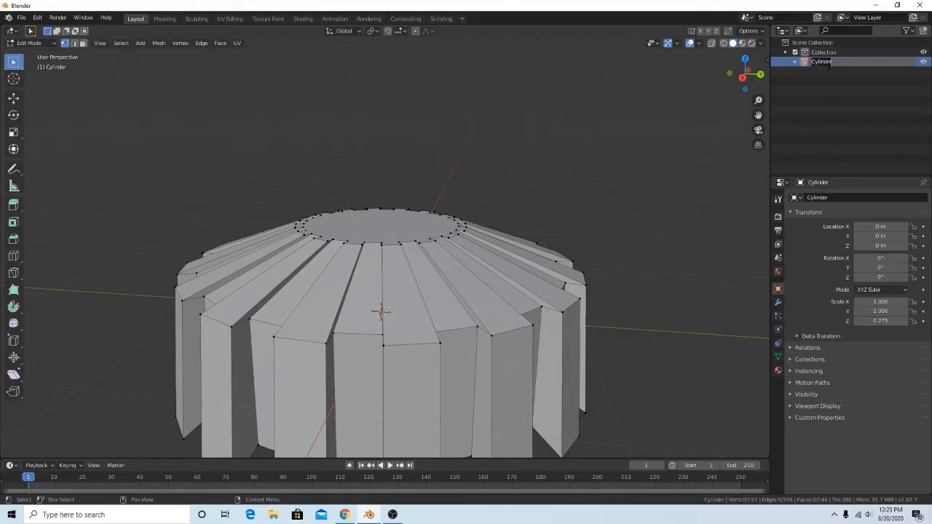
type("C")
key("Return")
key("Tab")
scroll(587, 296, "down", 4)
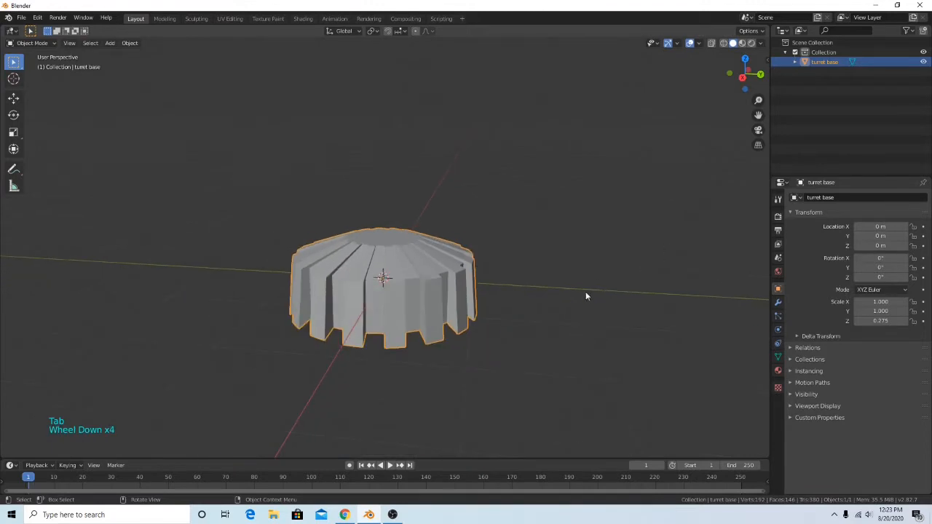
Add a new cylinder mesh at the origin and scale it uniformly to about 0.342.
left_click(583, 313)
key("shift+a")
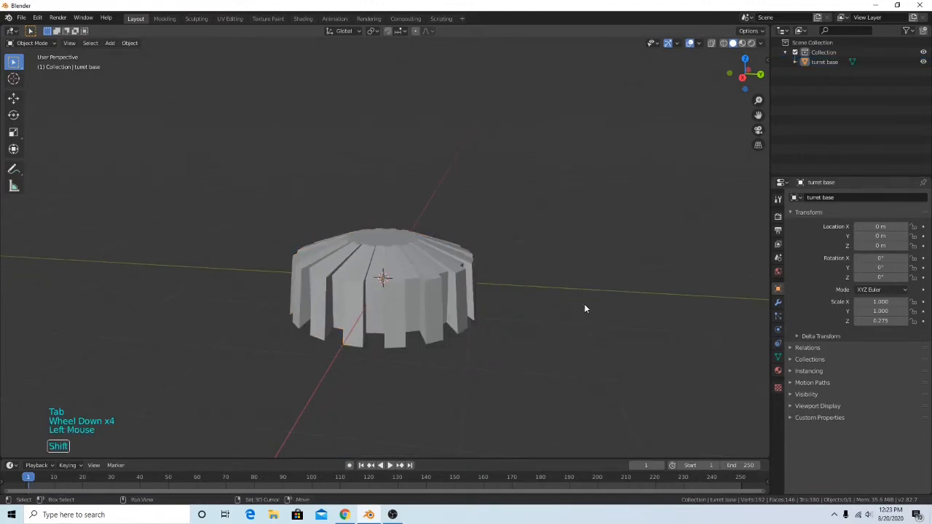
mouse_move(585, 309)
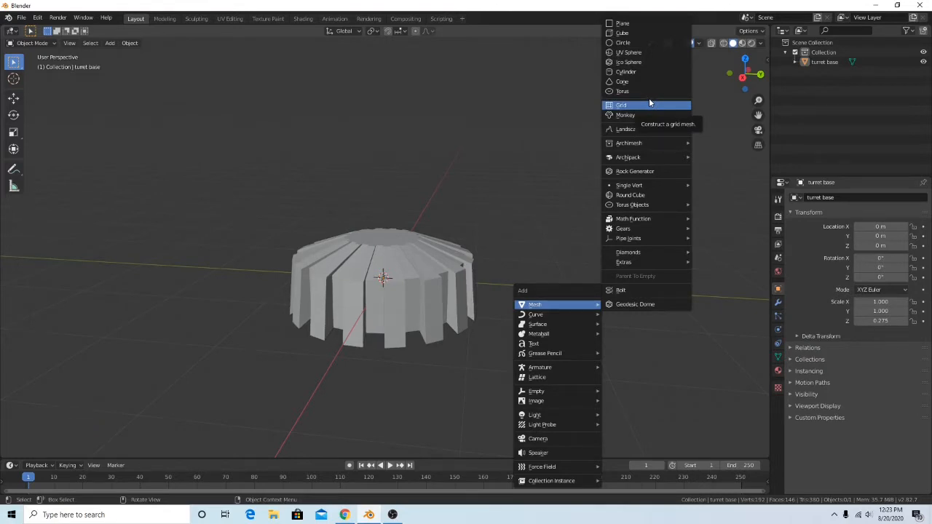
left_click(635, 72)
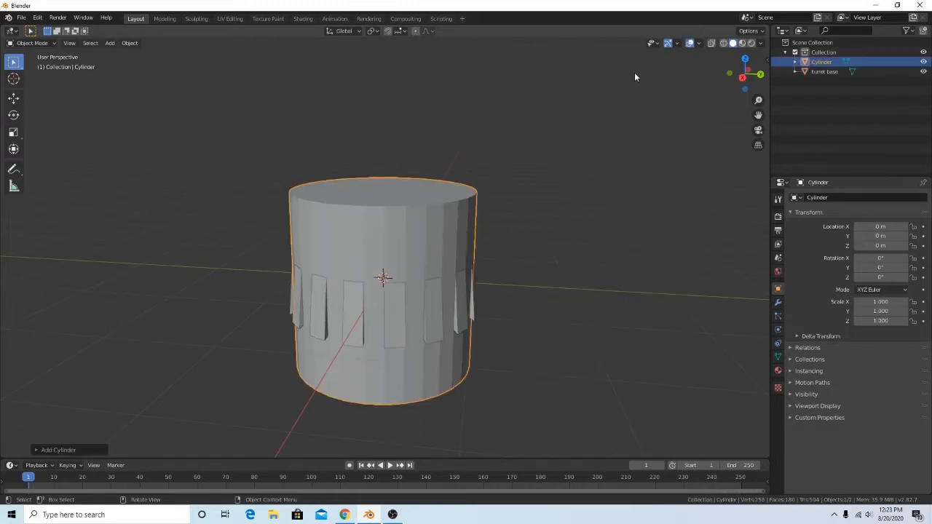
key("s")
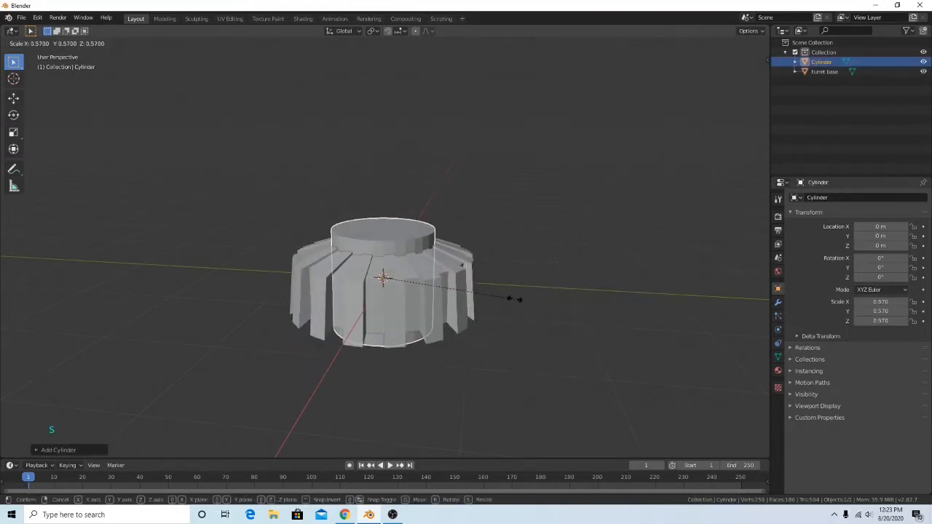
left_click(466, 294)
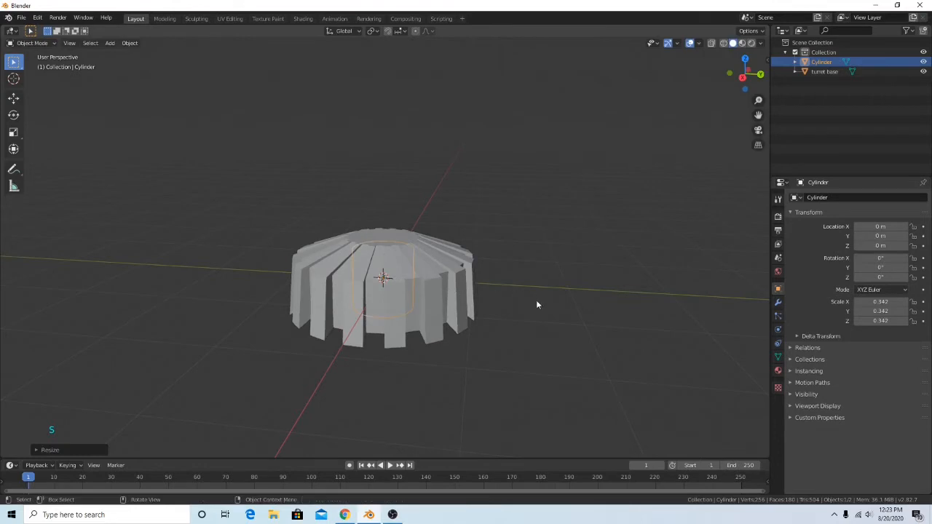
Raise the small cylinder along Z to about 0.713 m, above the turret base.
key("g")
key("z")
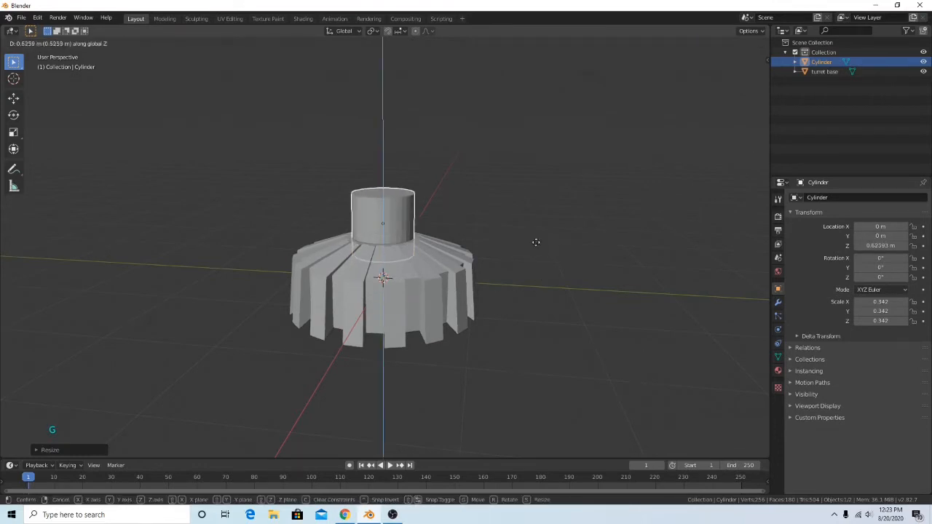
left_click(494, 232)
In Edit Mode with X-ray on, raise the cylinder's whole mesh about 0.103 m along Z to rest on the turret base's top.
scroll(494, 231, "up", 3)
scroll(499, 211, "up", 3, "shift")
scroll(491, 204, "up", 2)
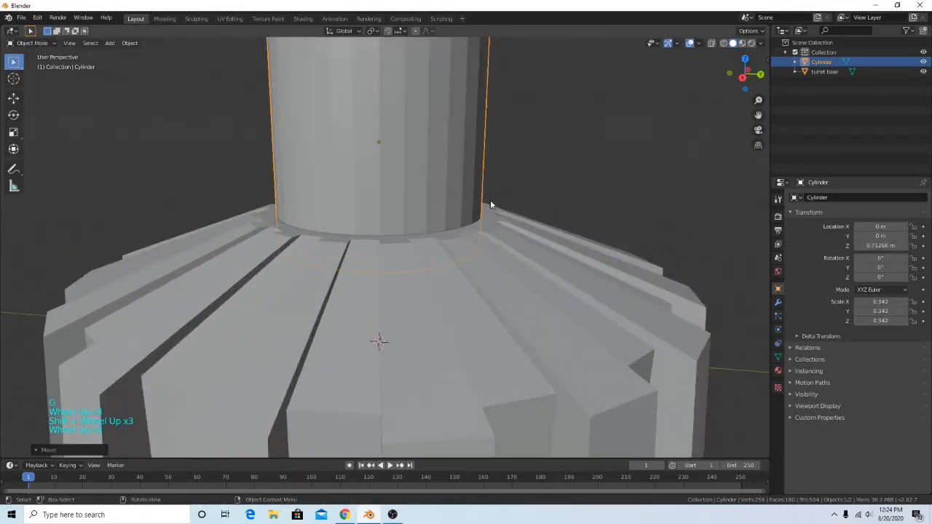
middle_click_drag(491, 204, 508, 224, "shift")
key("Tab")
scroll(512, 231, "down", 3)
scroll(509, 228, "up", 1)
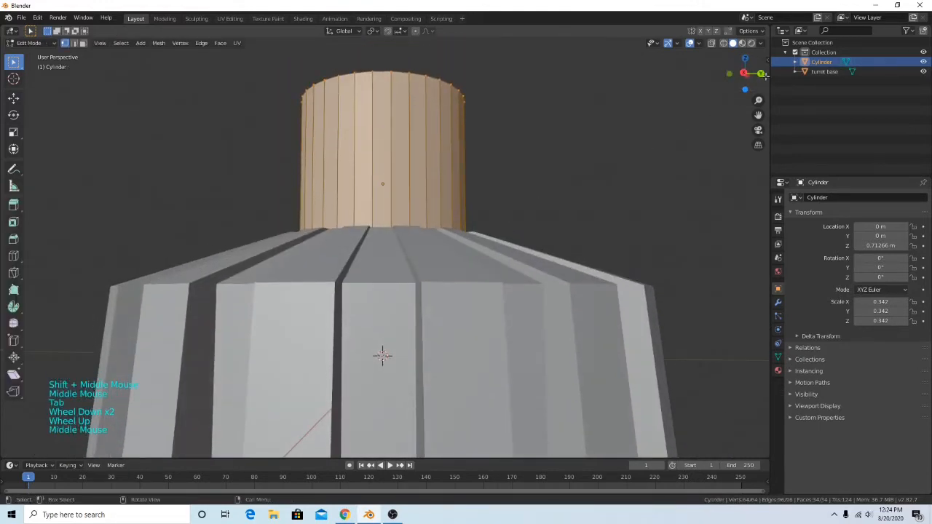
left_click(744, 73)
left_click(712, 43)
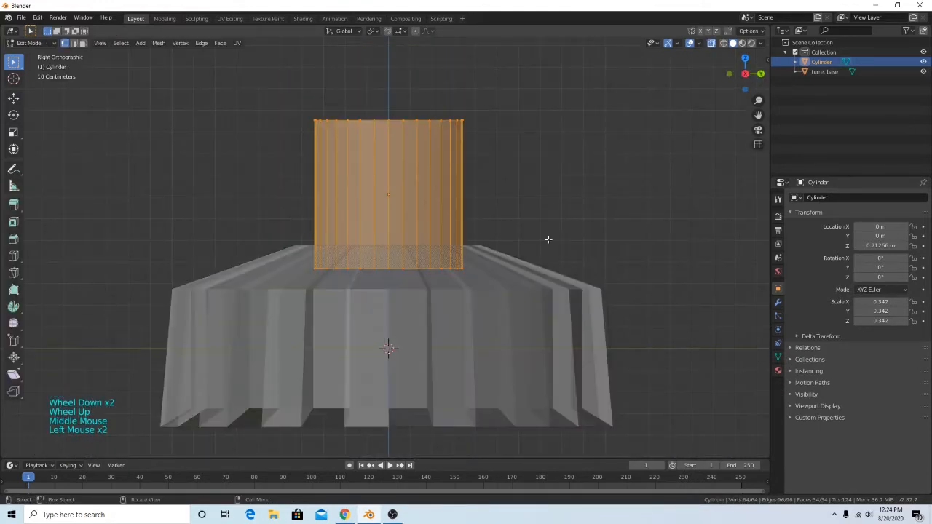
scroll(541, 340, "up", 1)
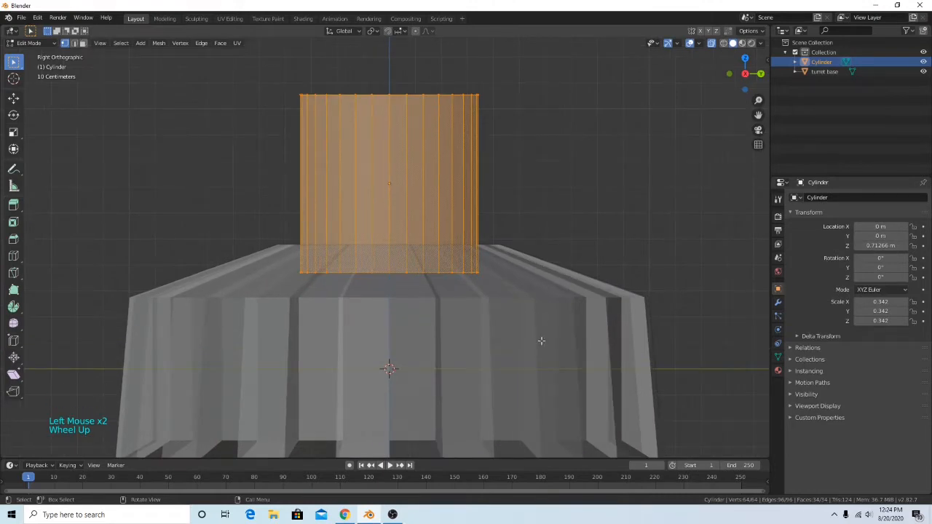
key("g")
key("z")
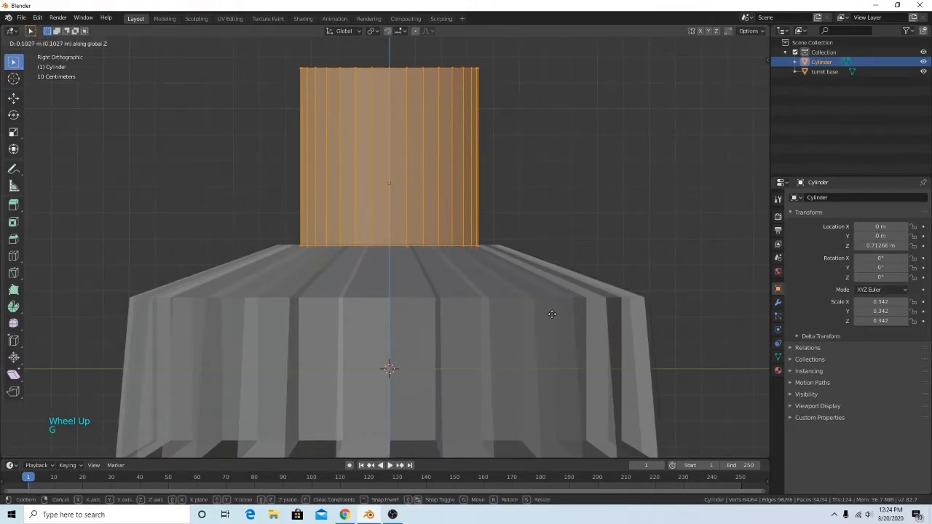
left_click(552, 314)
Widen the cylinder's mesh by a factor of about 1.14 in X and Y, keeping its height.
middle_click_drag(524, 164, 517, 188)
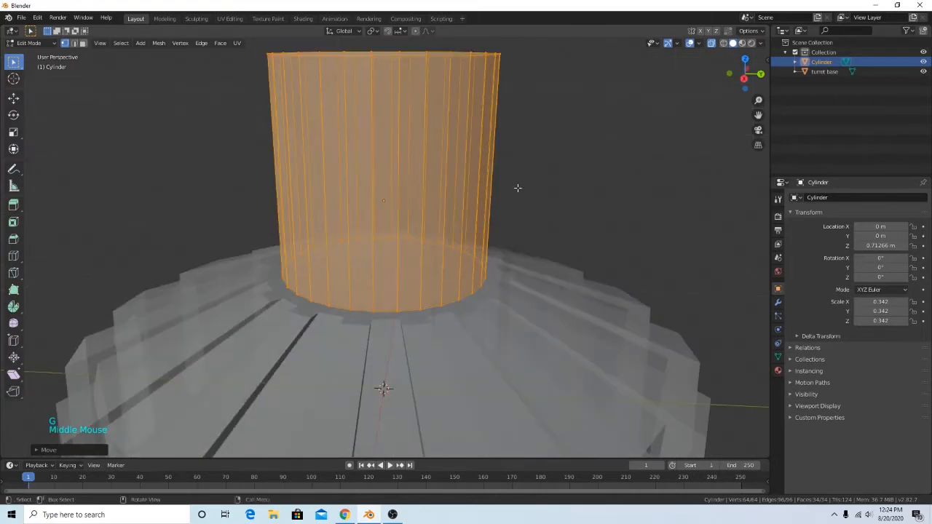
key("s")
key("shift+z")
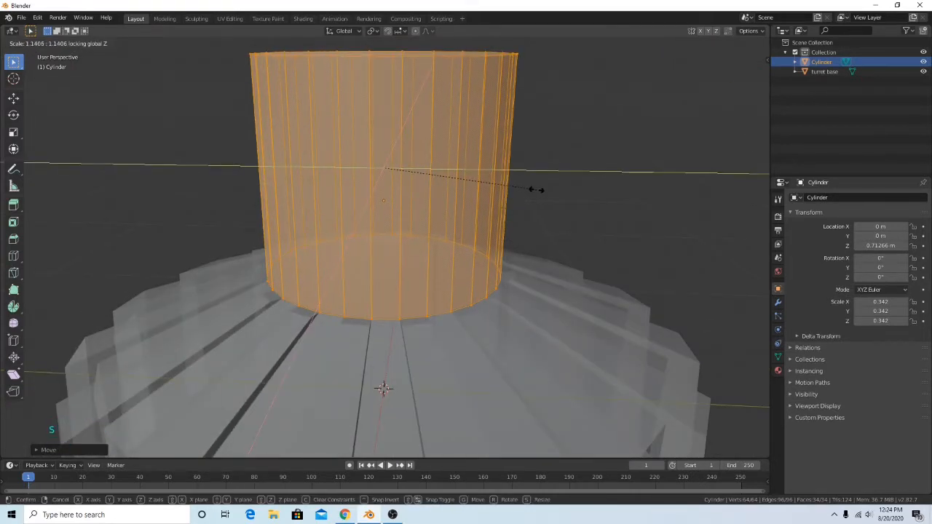
left_click(537, 190)
scroll(612, 204, "down", 2)
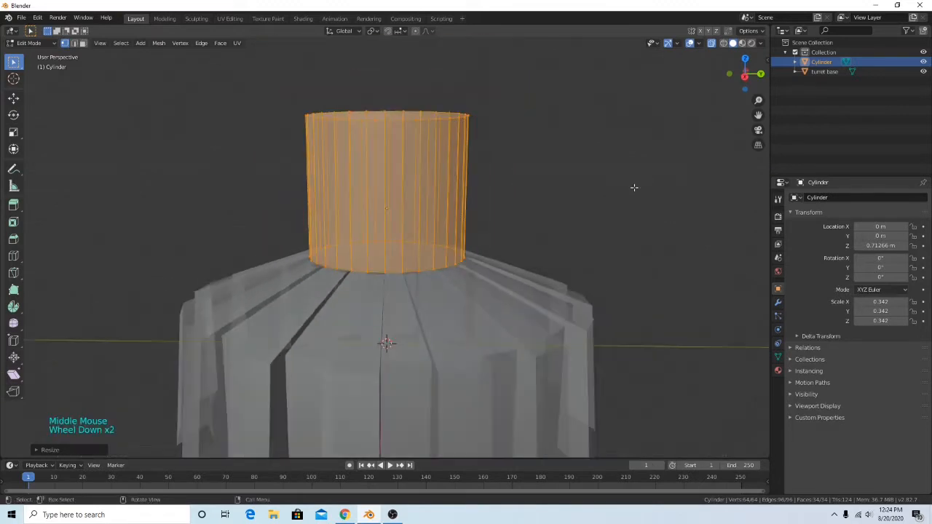
left_click_drag(314, 87, 586, 159)
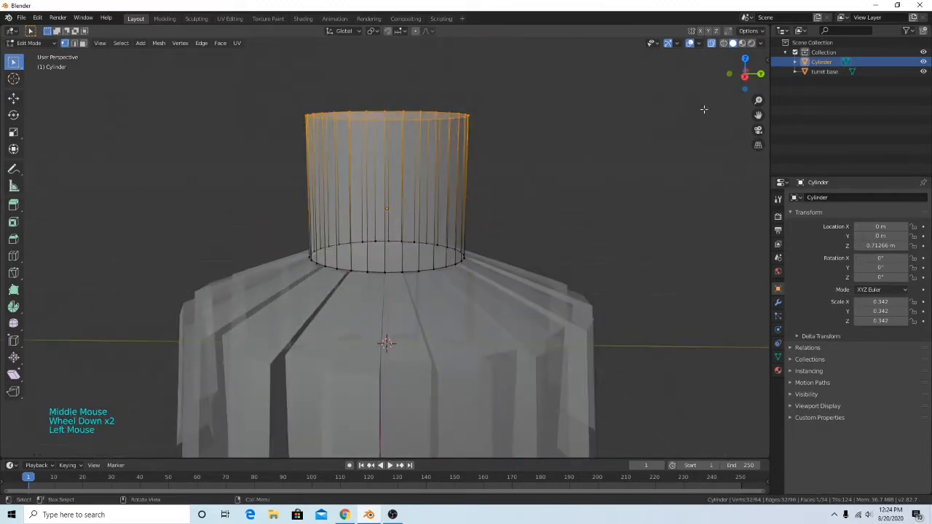
left_click(597, 175)
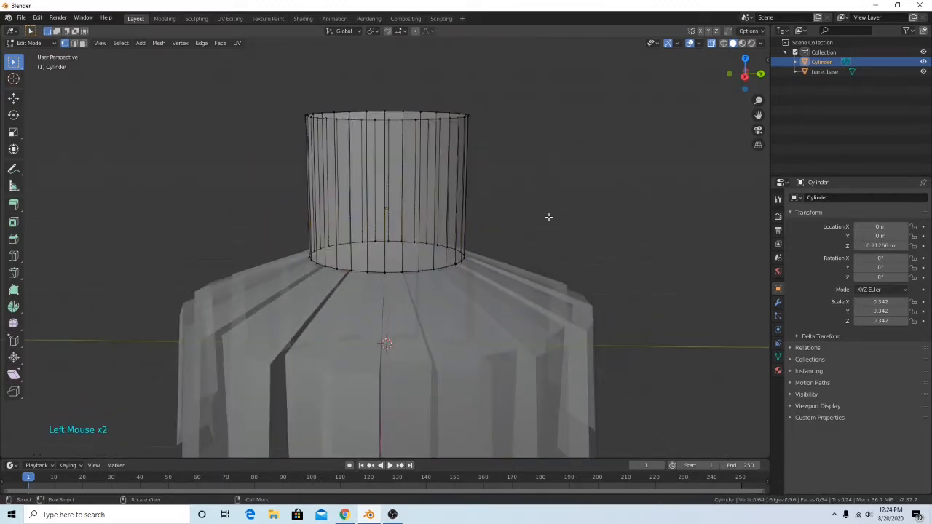
Lower the cylinder's top ring along Z to form a thin collar, and scale the ring to about 0.92.
left_click_drag(295, 68, 545, 144)
left_click(744, 76)
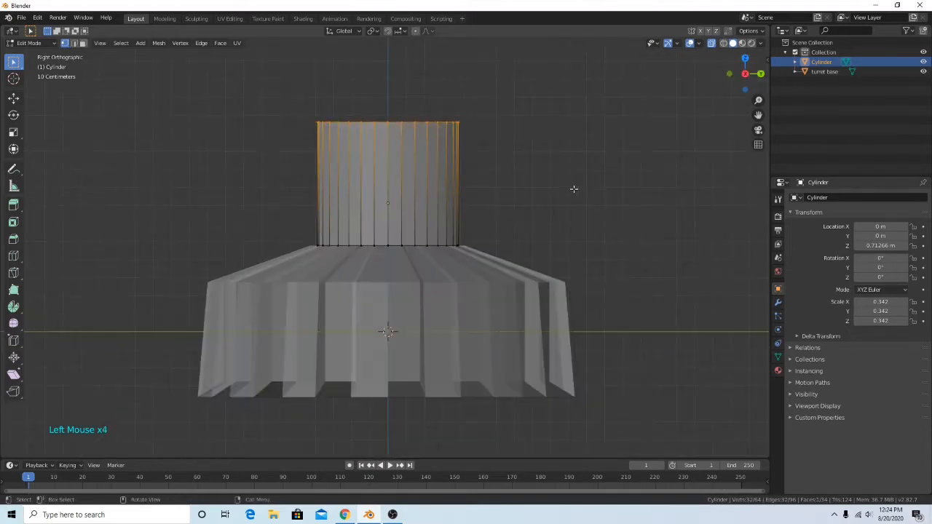
key("g")
key("z")
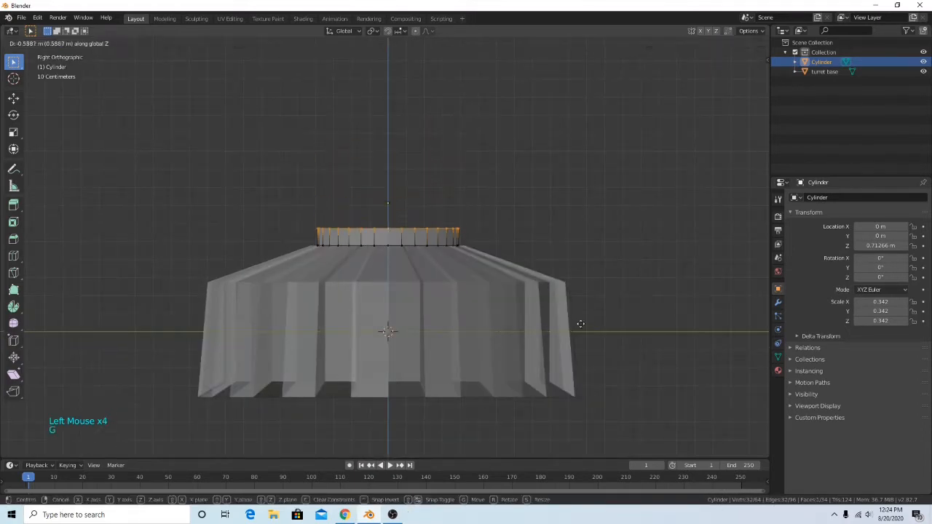
left_click(581, 328)
key("s")
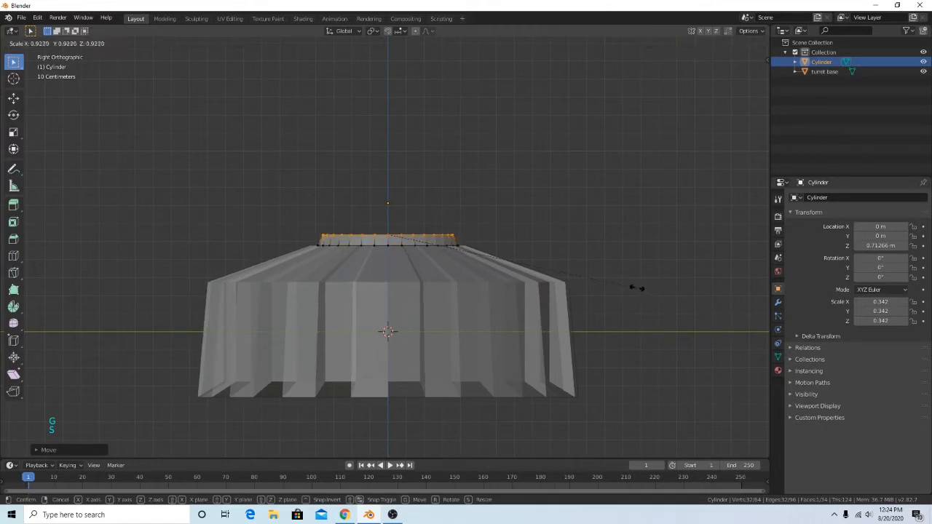
left_click(636, 289)
Extrude the collar's top face in place and scale it inward to less than half its size.
key("e")
left_click(653, 257)
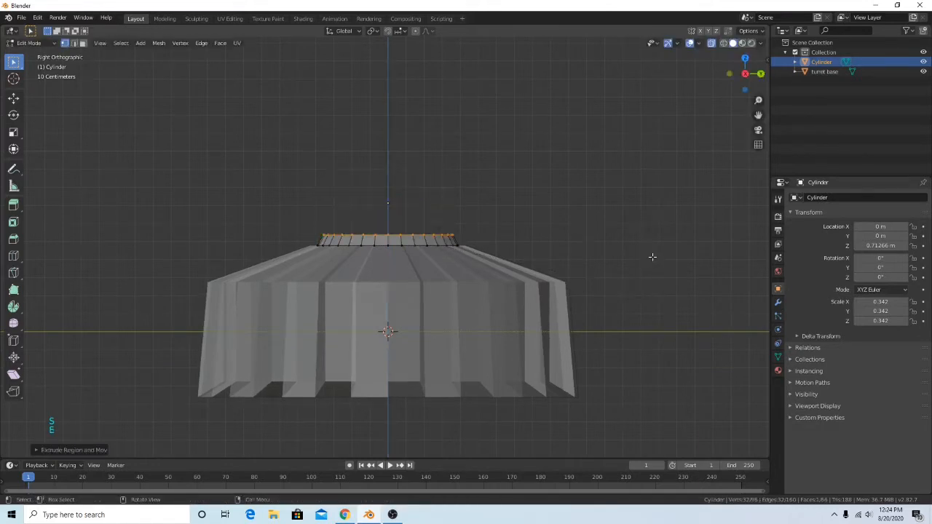
key("s")
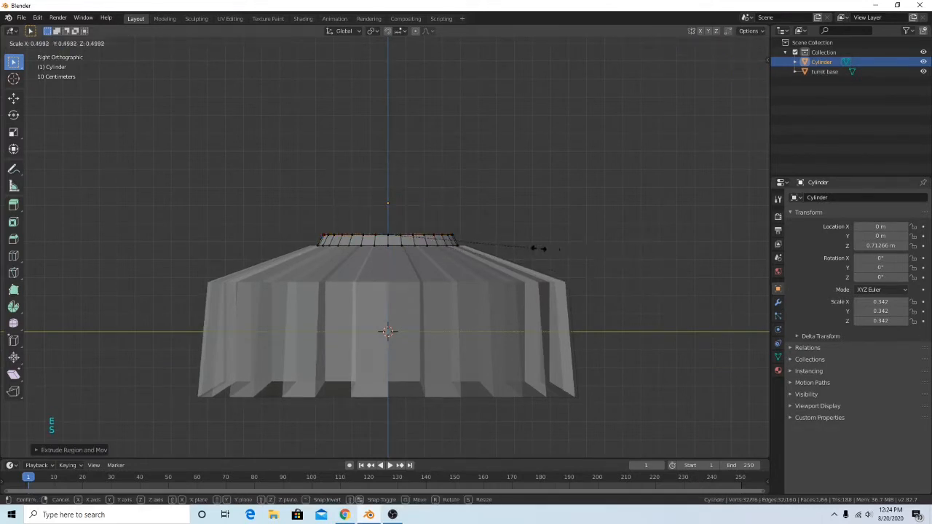
left_click(516, 248)
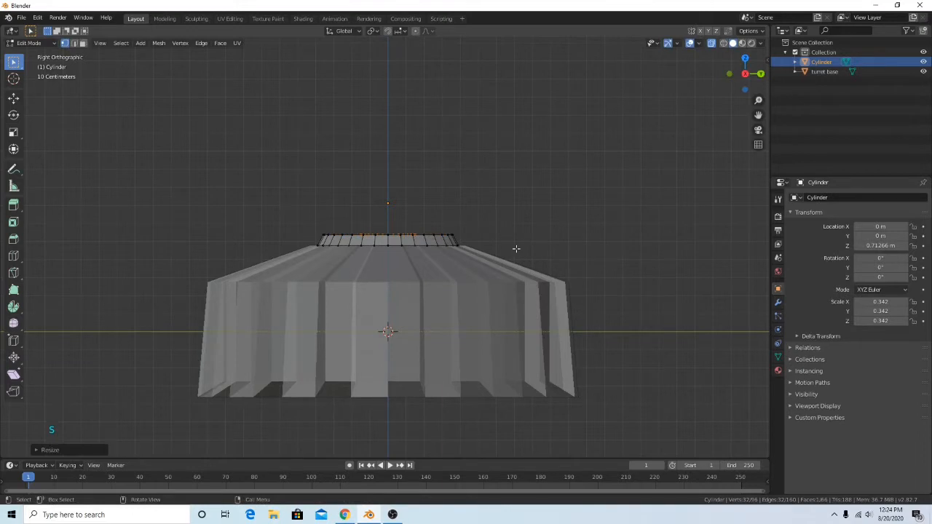
Extrude the collar's inner face upward into a tall narrow stem and lower its top slightly along Z.
key("e")
left_click(572, 141)
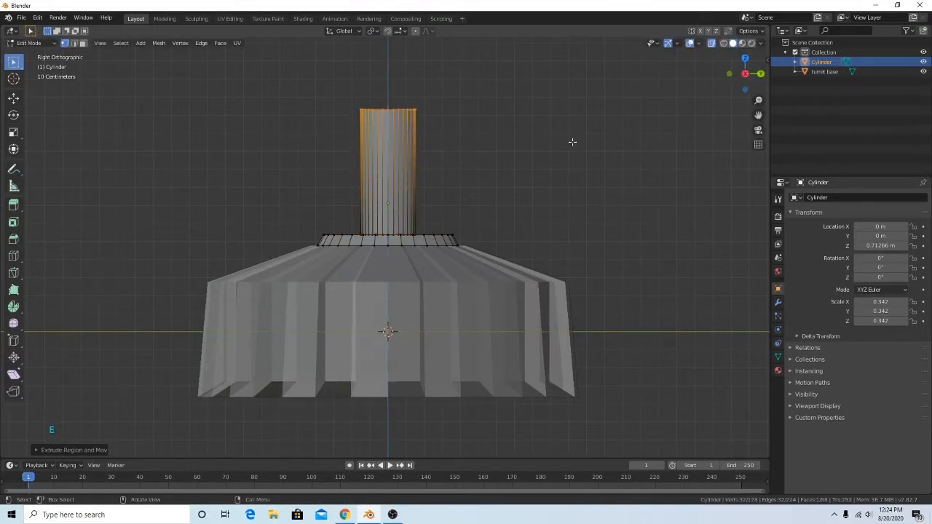
middle_click_drag(572, 141, 423, 197)
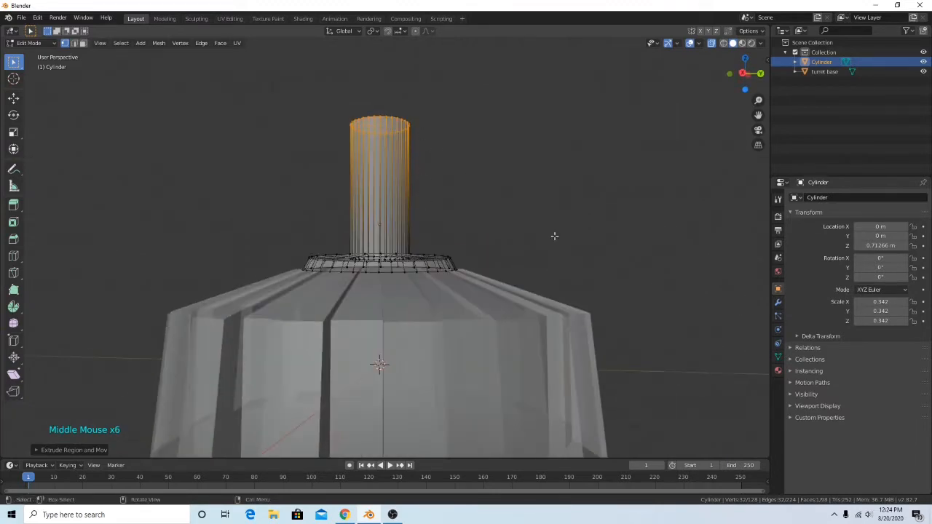
key("g")
key("z")
left_click(560, 255)
Turn off X-ray display and inspect the stem and collar as solid geometry from several angles.
mouse_move(497, 238)
middle_mouse_down()
mouse_move(497, 260)
mouse_move(499, 251)
middle_mouse_up()
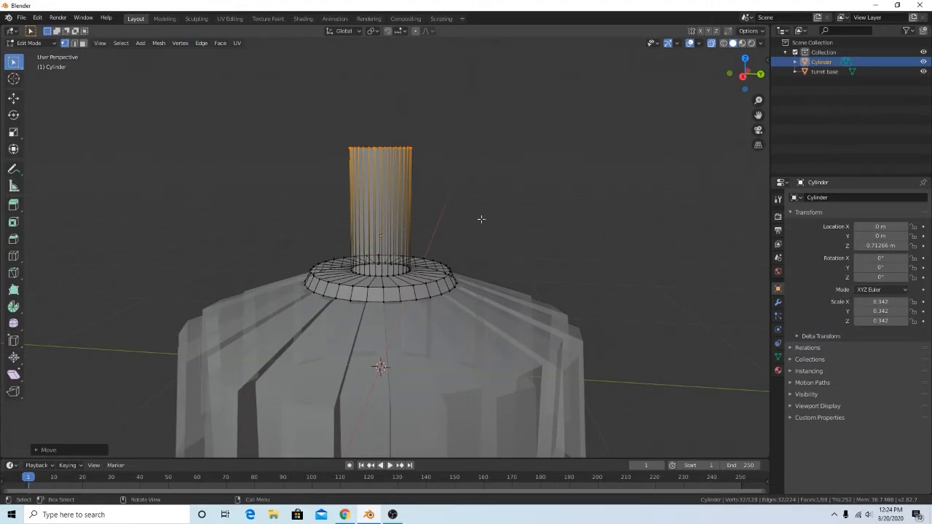
middle_click_drag(513, 239, 558, 210)
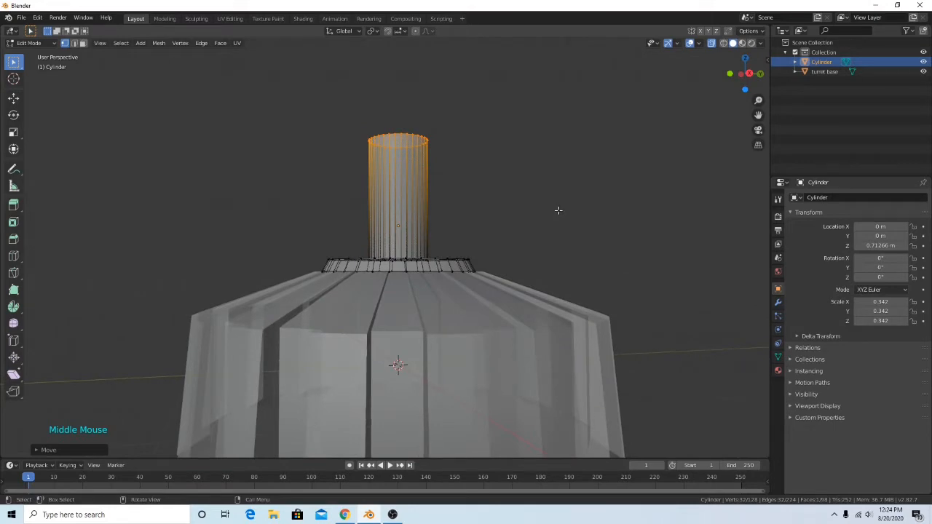
middle_click_drag(561, 216, 547, 243)
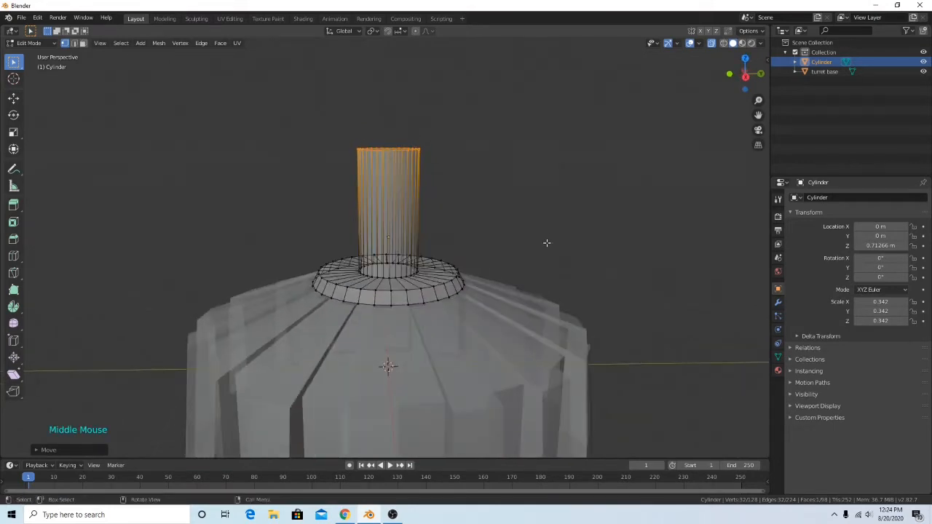
middle_click_drag(464, 185, 619, 202)
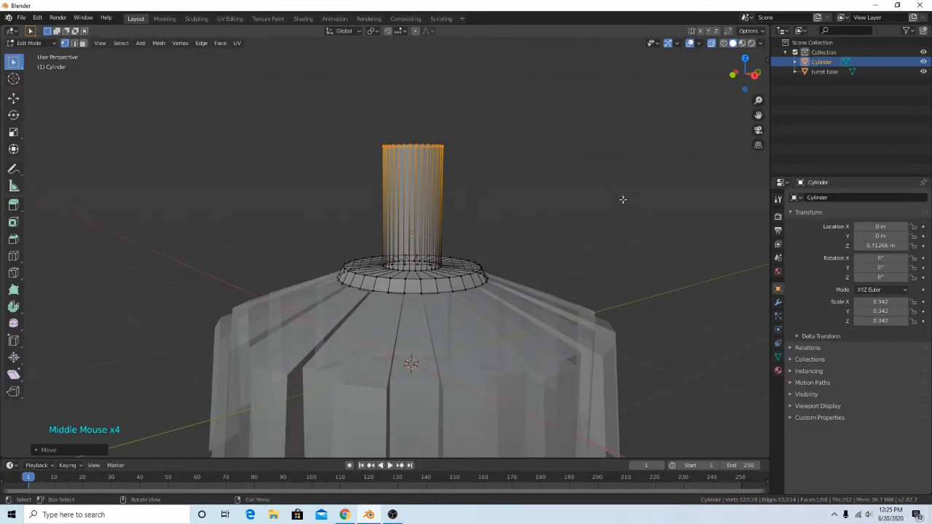
middle_click_drag(578, 234, 541, 207)
key("Tab")
key("Tab")
left_click(712, 42)
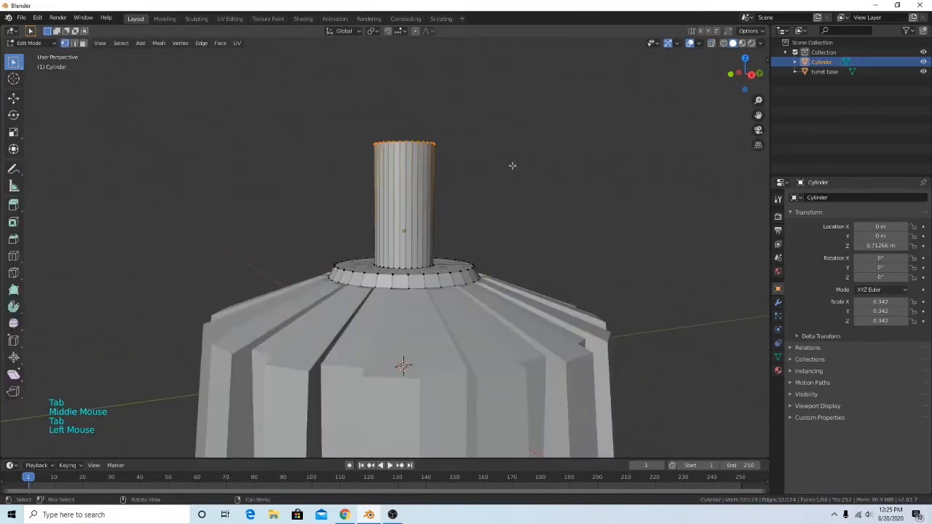
middle_click_drag(512, 166, 487, 246)
scroll(520, 286, "down", 3)
middle_click_drag(521, 287, 461, 218)
scroll(462, 220, "up", 1)
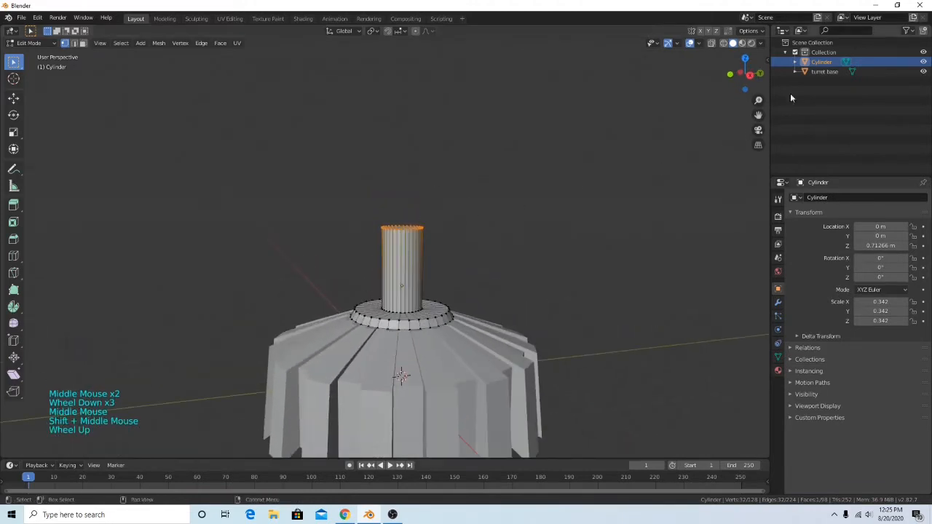
Rename the Cylinder object as "turret stem".
left_click(823, 62)
double_click(822, 62)
type("turret")
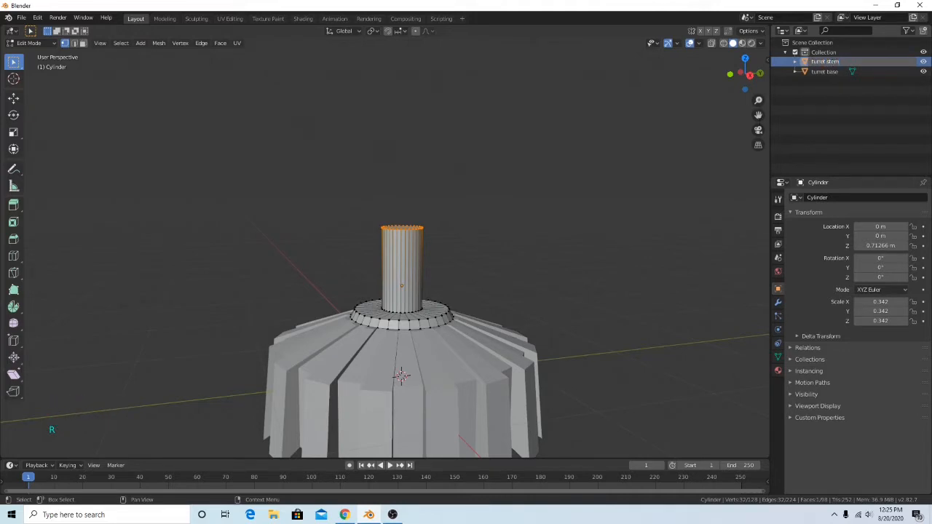
type(" stem")
key("Return")
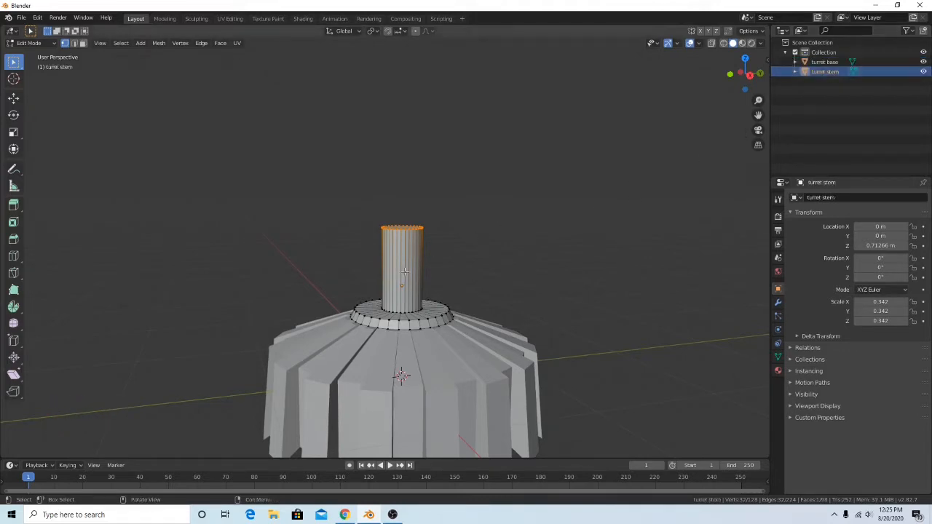
Shorten the stem by lowering its top ring along Z, and clear the vertex selection.
key("g")
key("z")
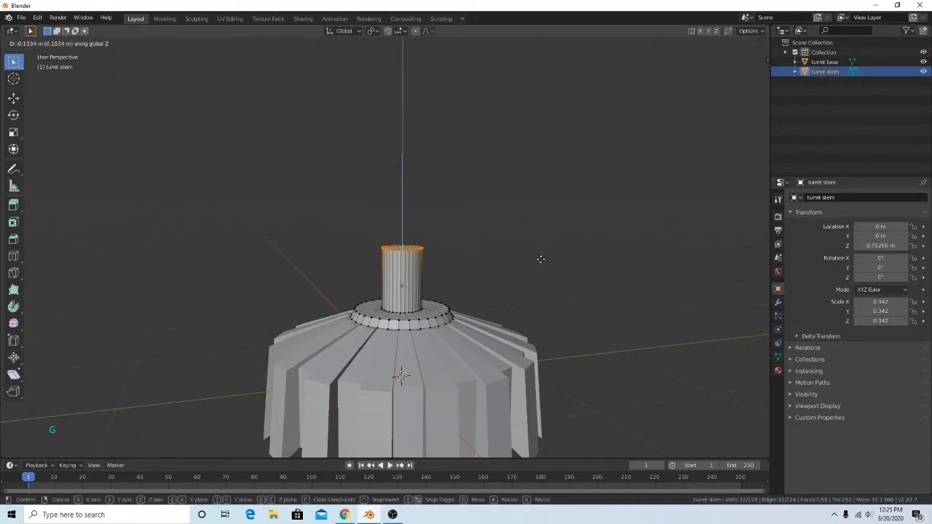
left_click(547, 267)
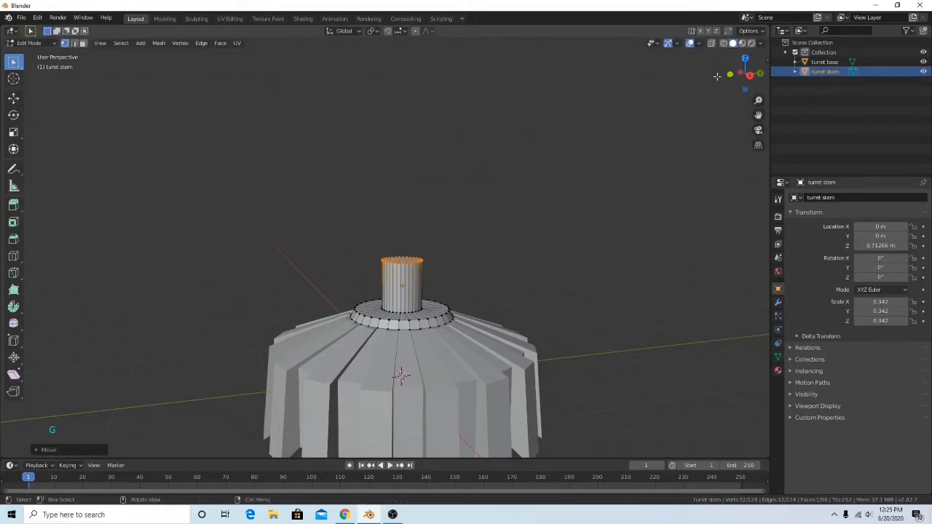
scroll(565, 183, "up", 1)
middle_click_drag(565, 183, 576, 161)
left_click(629, 179)
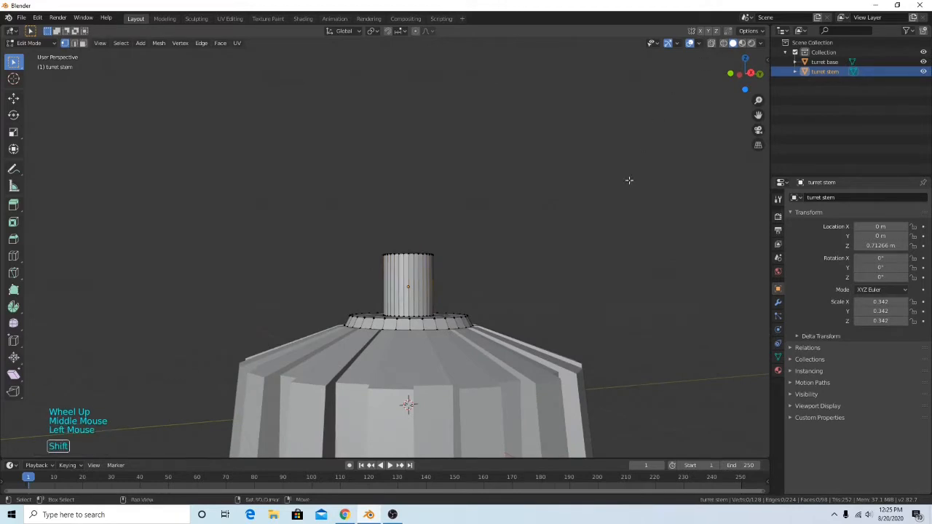
middle_click_drag(628, 179, 426, 191, "shift")
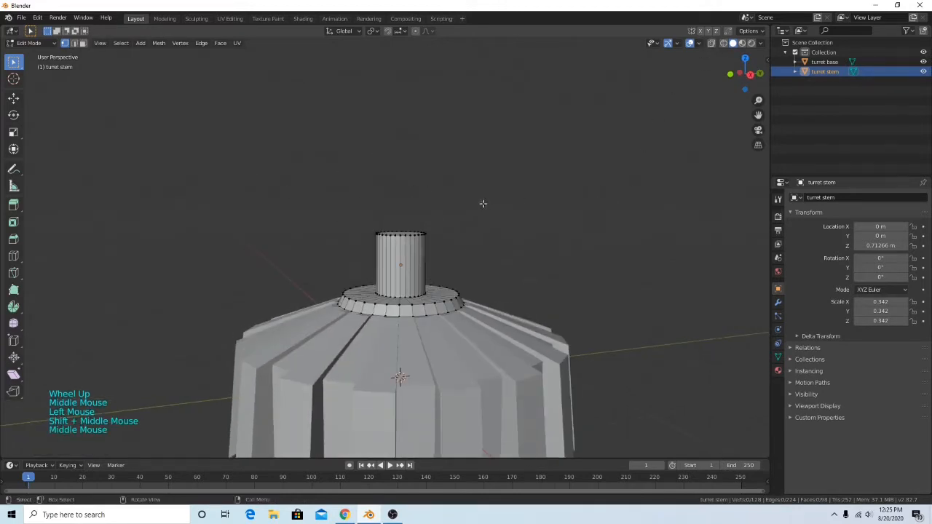
mouse_move(578, 233)
middle_mouse_down()
mouse_move(557, 233)
mouse_move(566, 221)
middle_mouse_up()
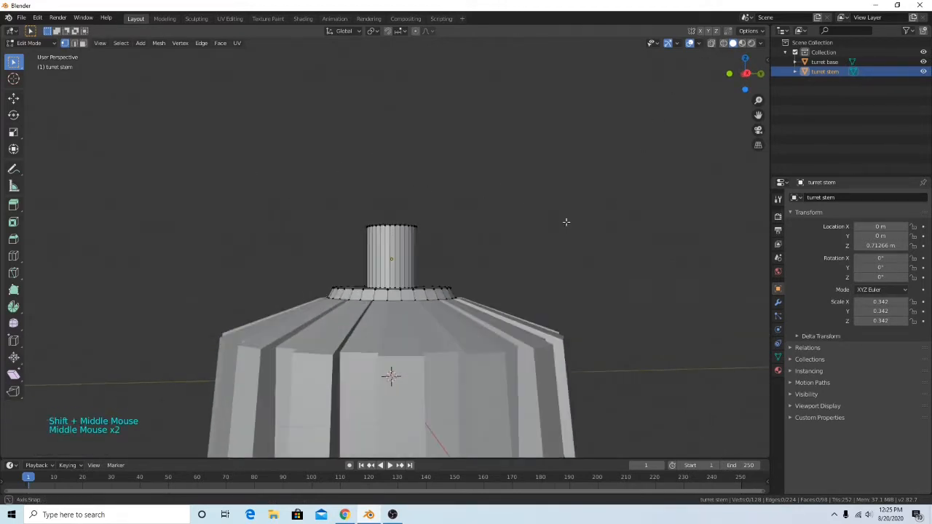
left_click(505, 363)
middle_click_drag(493, 261, 442, 290)
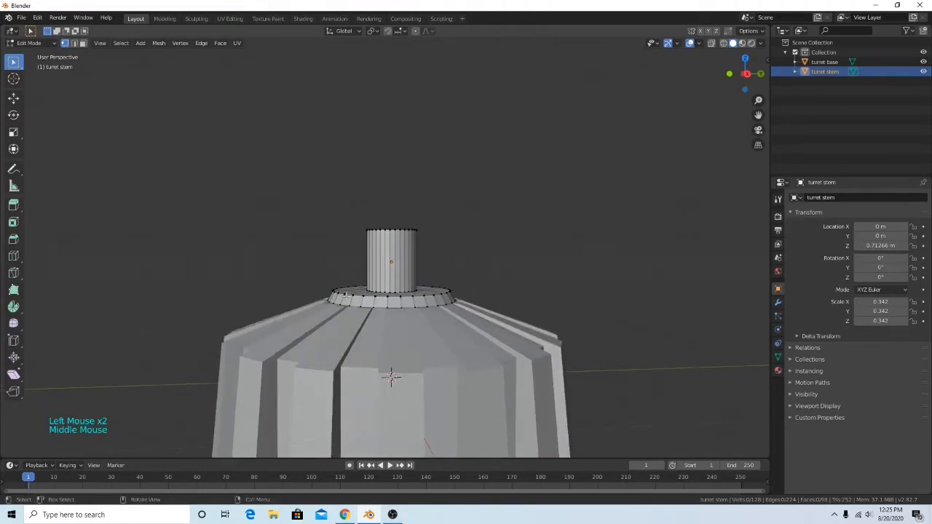
In right orthographic view, try to extrude the stem's top edge in place and scale it to about twice its width.
left_click(745, 74)
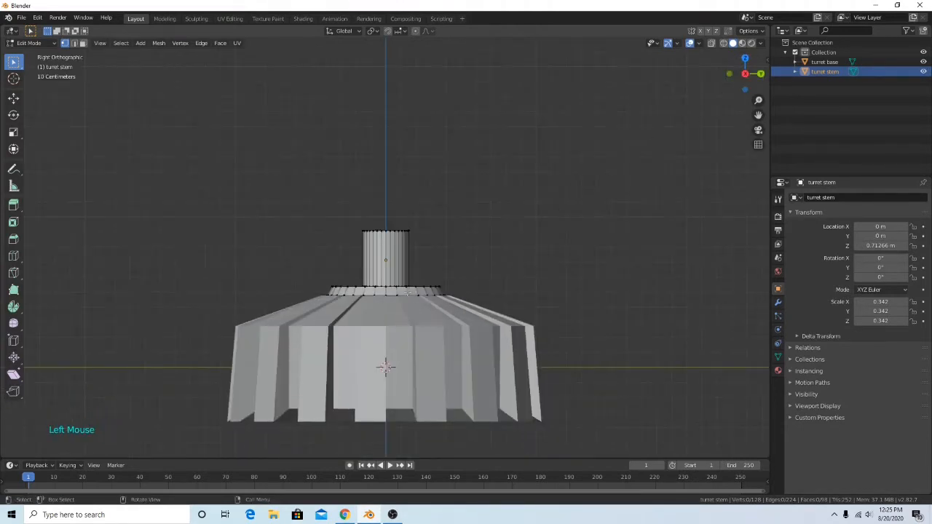
scroll(401, 262, "up", 1)
scroll(401, 263, "up", 2)
middle_click_drag(401, 263, 408, 279, "shift")
left_click_drag(309, 194, 502, 265)
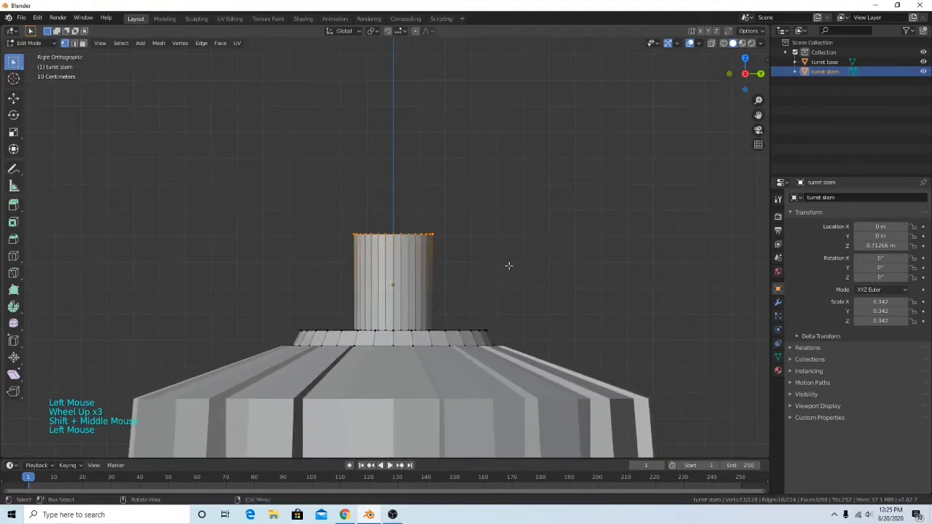
key("e")
key("z")
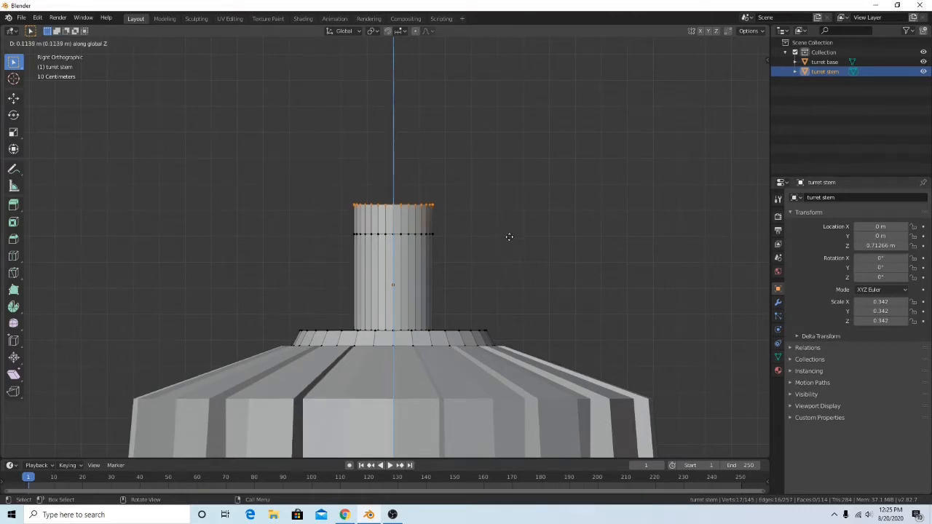
right_click(509, 236)
key("s")
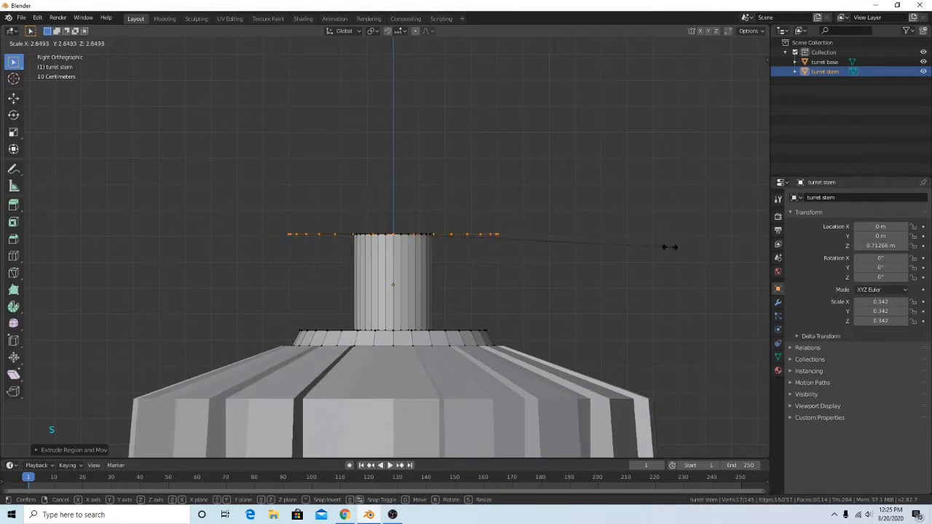
left_click(599, 243)
Try to extrude the widened rim again, raise it slightly and scale it outward, checking it from above.
key("e")
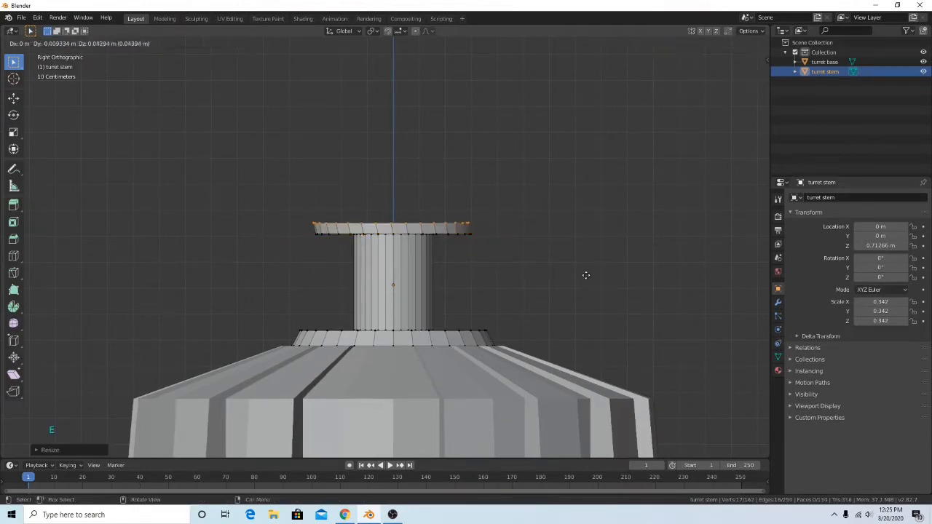
right_click(590, 271)
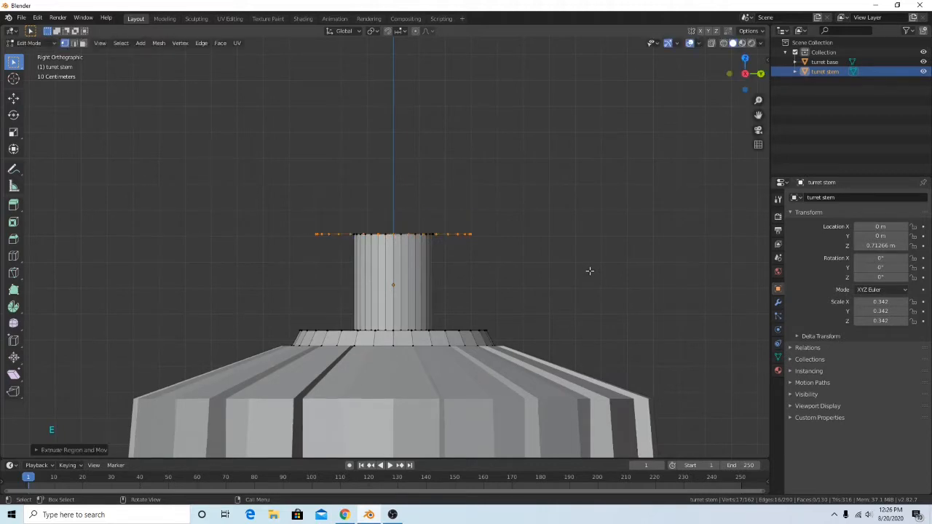
key("g")
key("s")
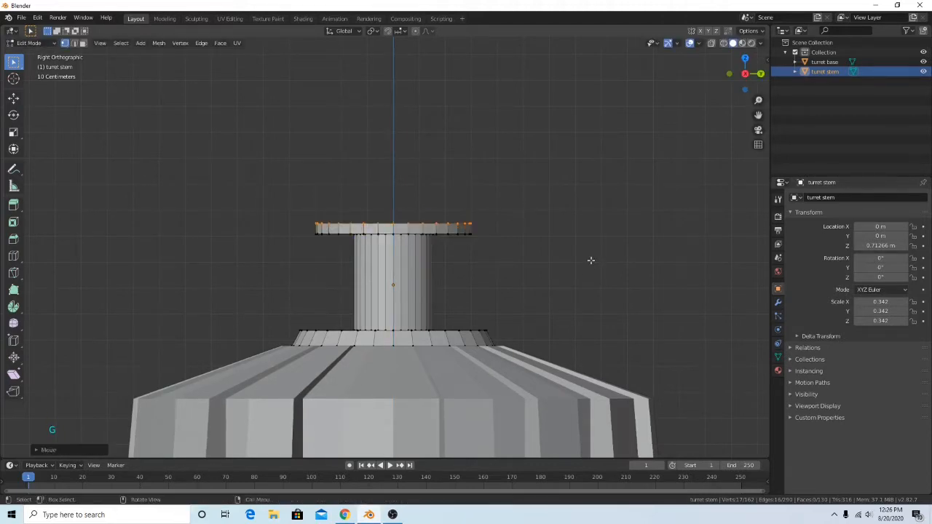
left_click(594, 249)
middle_click_drag(622, 255, 643, 264)
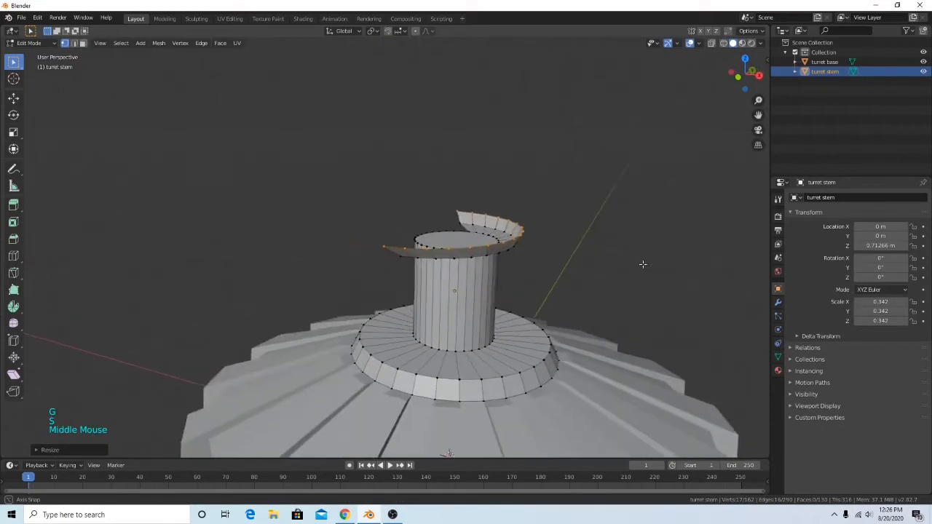
Undo the rim extrusion, move and scaling on the stem's top edge.
key("ctrl+z")
key("ctrl+z")
key("ctrl+z")
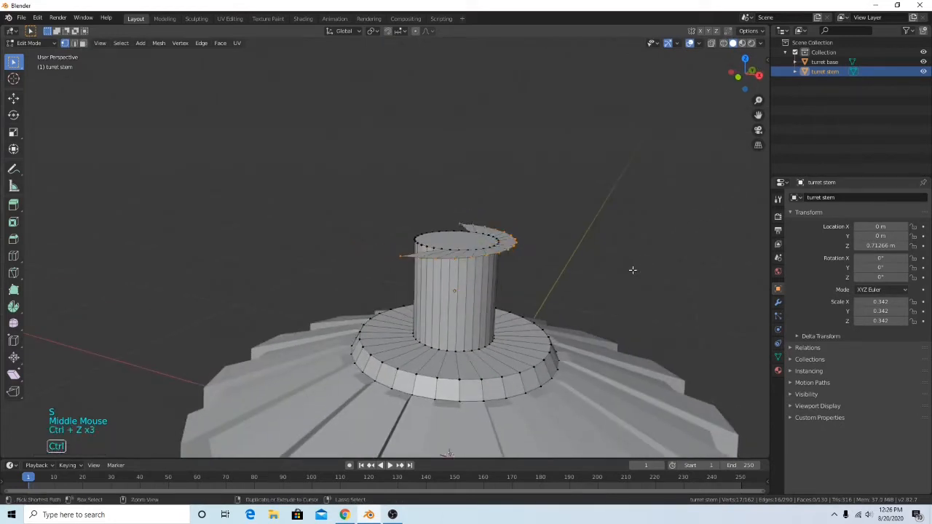
key("ctrl+z")
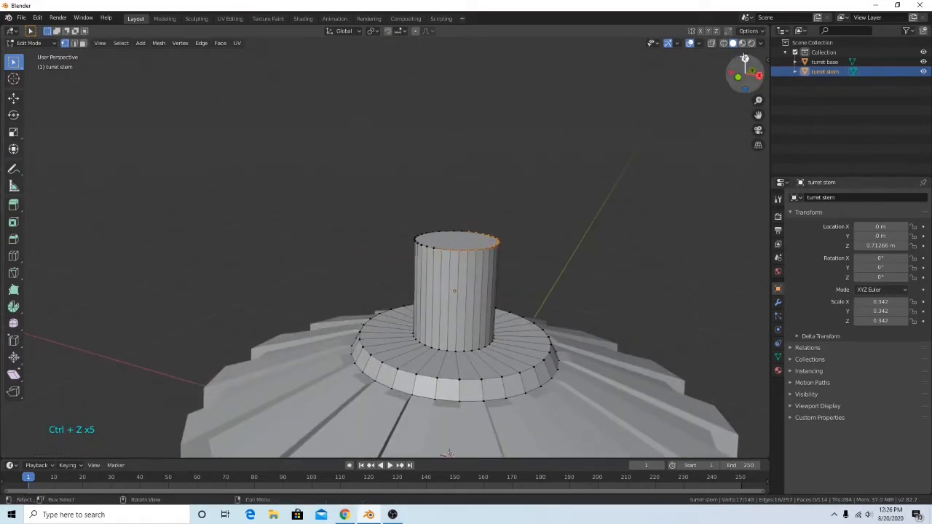
In right orthographic view with X-ray on, check the stem's top vertices and undo the leftover extrusion there, clearing the selection.
left_click(759, 75)
left_click(712, 45)
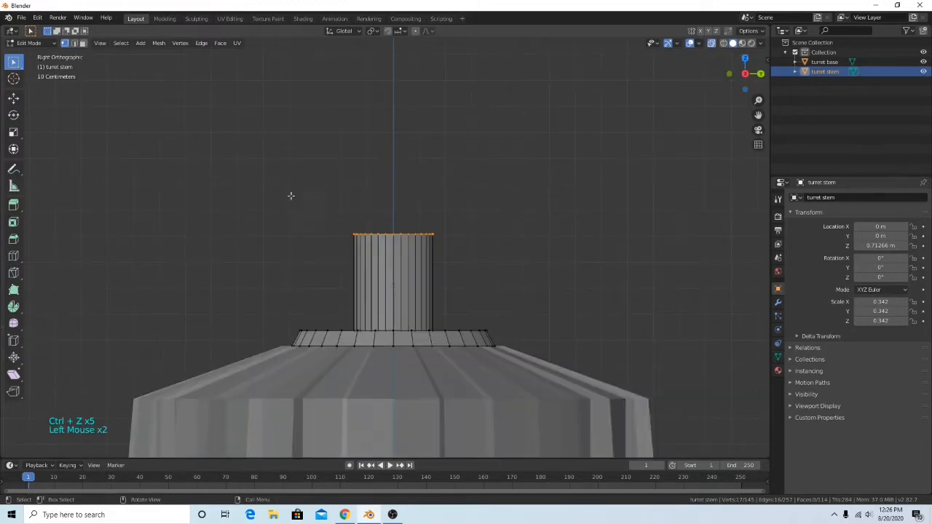
left_click_drag(292, 197, 532, 265)
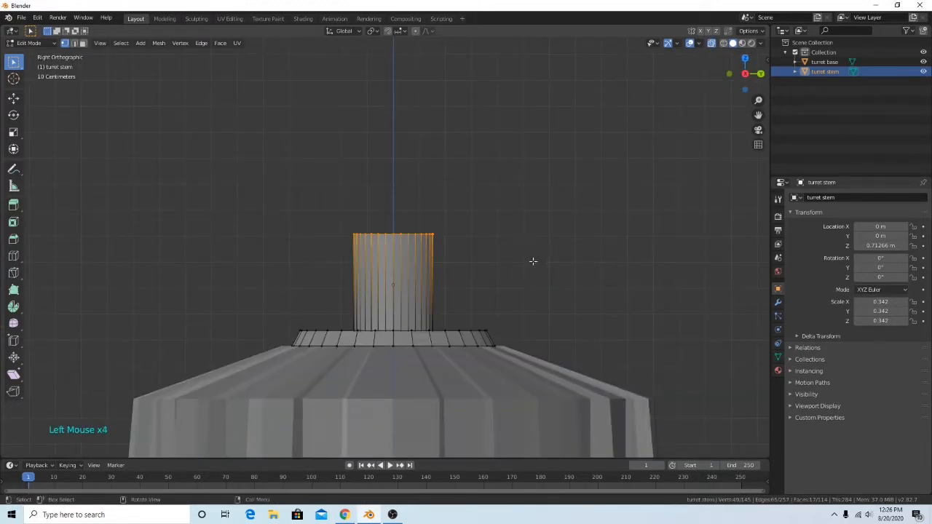
left_click(533, 261)
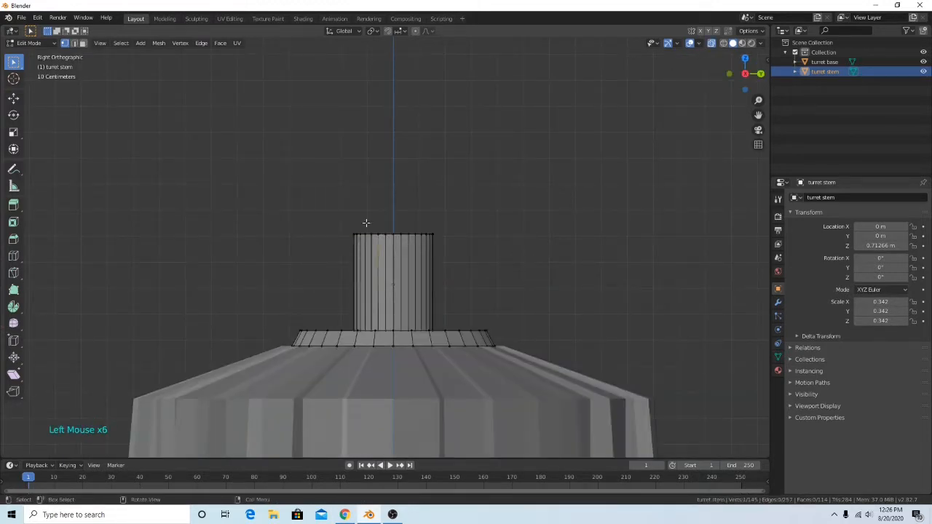
key("ctrl+z")
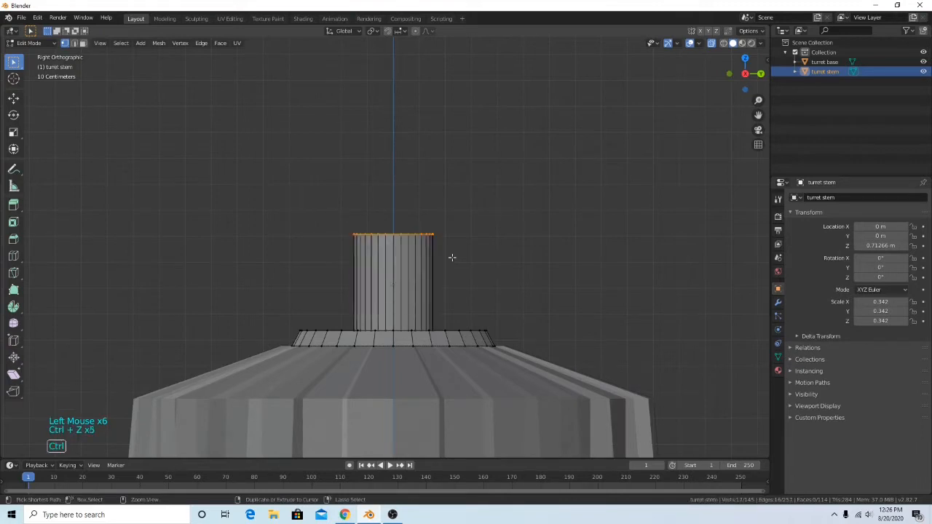
key("ctrl+z")
key("ctrl+z")
key("ctrl+z")
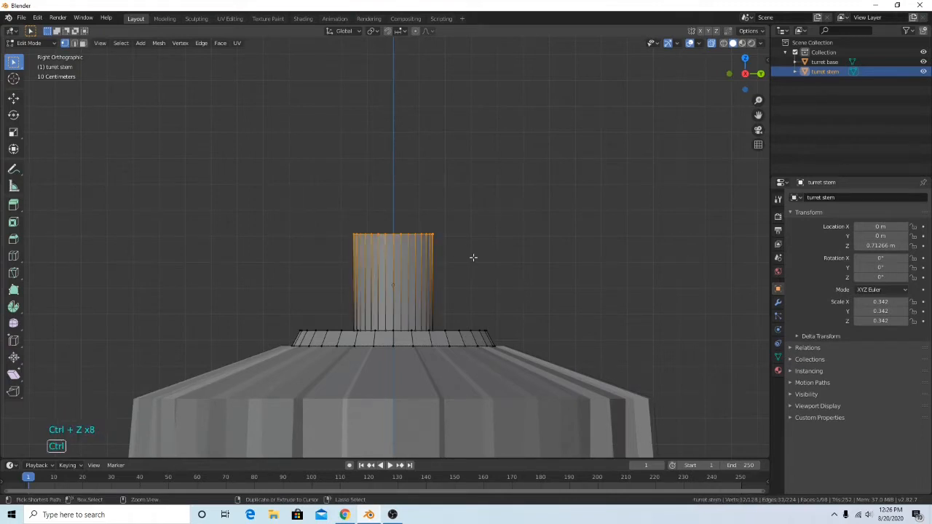
left_click(497, 255)
middle_click_drag(497, 255, 515, 273)
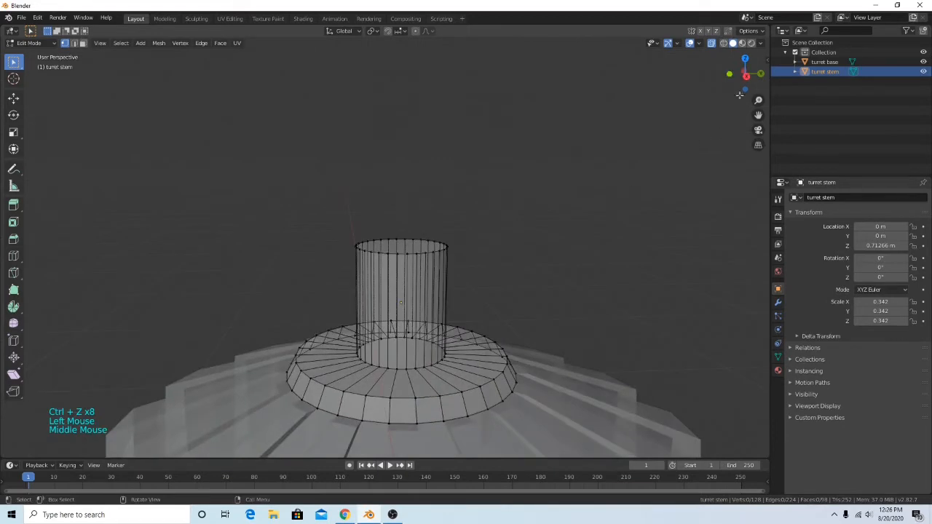
In right orthographic view, select the stem's top ring, extrude it in place and scale it to about twice its width.
left_click(746, 76)
left_click_drag(316, 177, 488, 254)
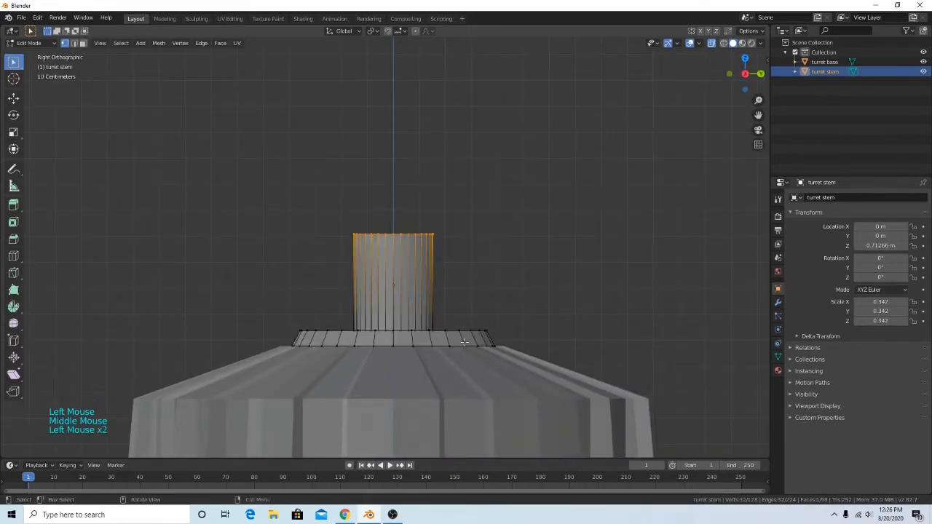
key("e")
right_click(490, 322)
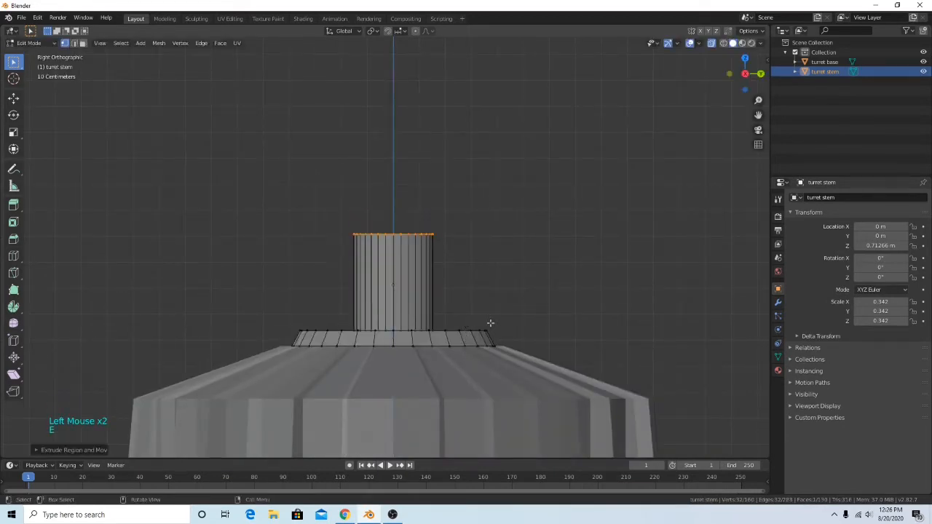
key("s")
left_click(683, 317)
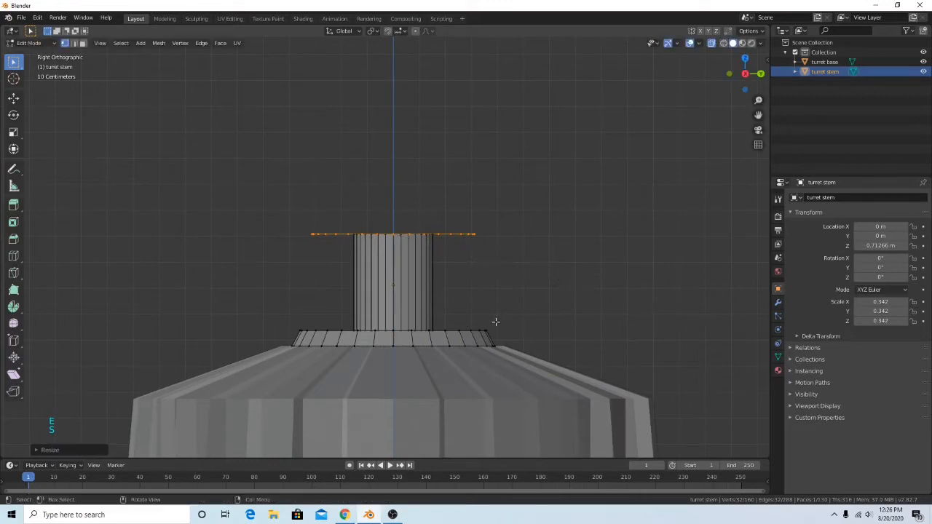
Extrude the widened rim slightly upward and scale its top ring outward to flare it.
key("e")
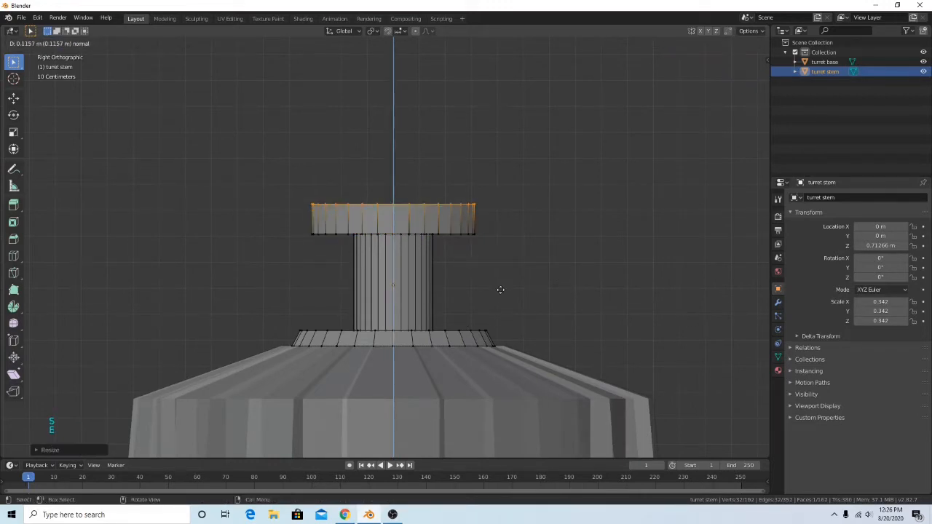
left_click(504, 308)
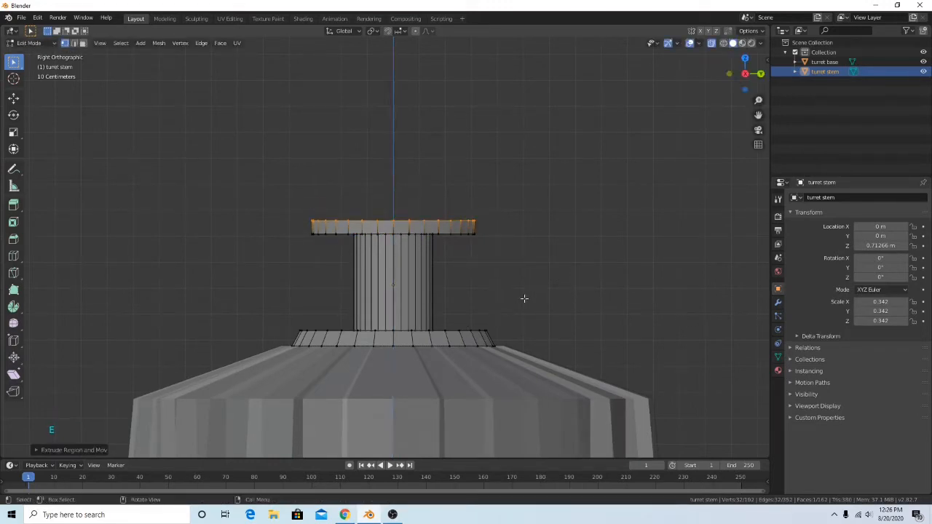
key("s")
left_click(546, 298)
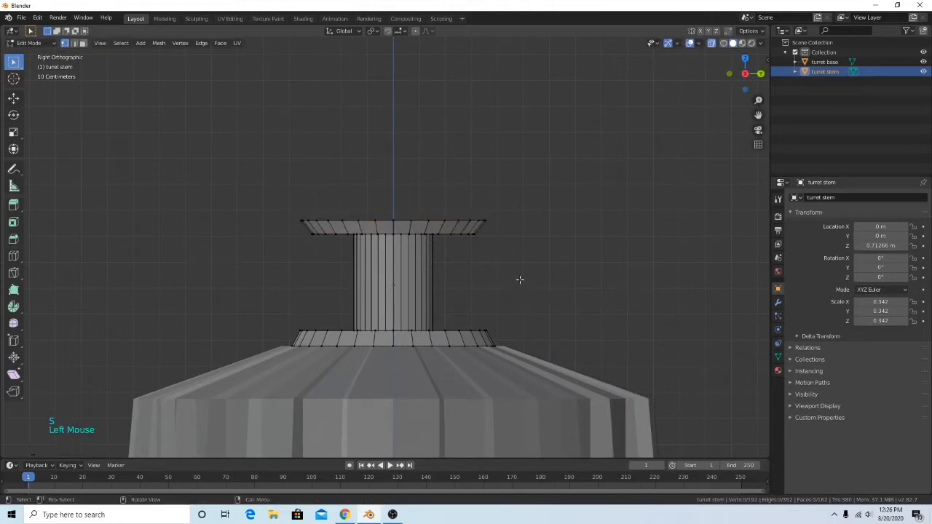
Select the flared rim's top ring, try to fill it with a face, and clear the selection.
left_click_drag(244, 187, 539, 225)
key("f")
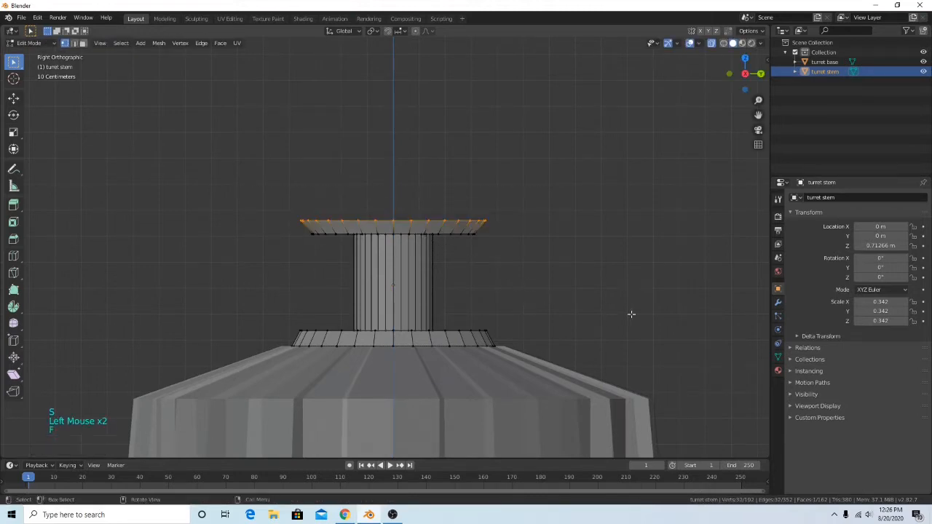
left_click(514, 255)
mouse_move(514, 255)
middle_mouse_down()
mouse_move(631, 282)
mouse_move(659, 218)
middle_mouse_up()
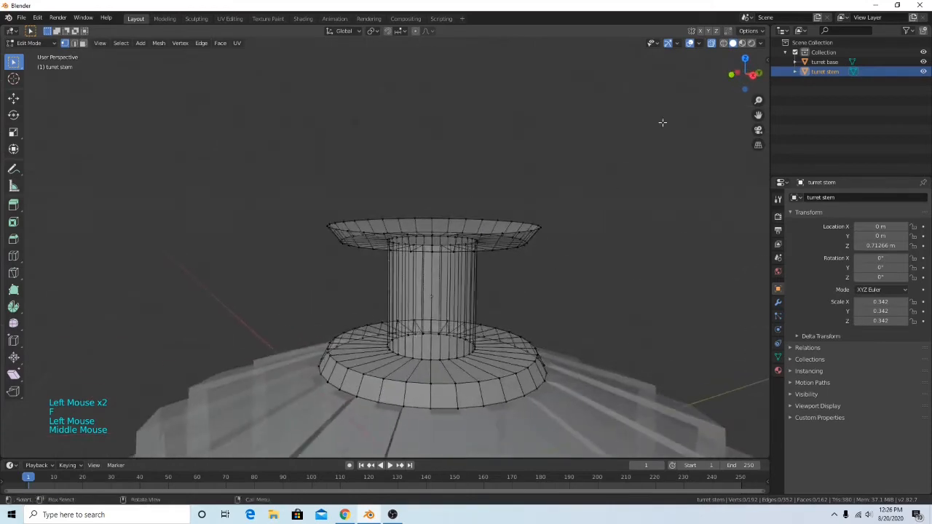
Turn off X-ray, return to Object Mode with nothing selected, and view the whole turret from the side.
left_click(710, 48)
mouse_move(651, 138)
middle_mouse_down()
mouse_move(547, 202)
mouse_move(443, 216)
mouse_move(459, 226)
mouse_move(607, 220)
mouse_move(584, 204)
mouse_move(581, 227)
mouse_move(534, 237)
mouse_move(531, 250)
mouse_move(557, 261)
mouse_move(555, 230)
mouse_move(559, 266)
middle_mouse_up()
key("Tab")
scroll(553, 235, "down", 4)
left_click(536, 284)
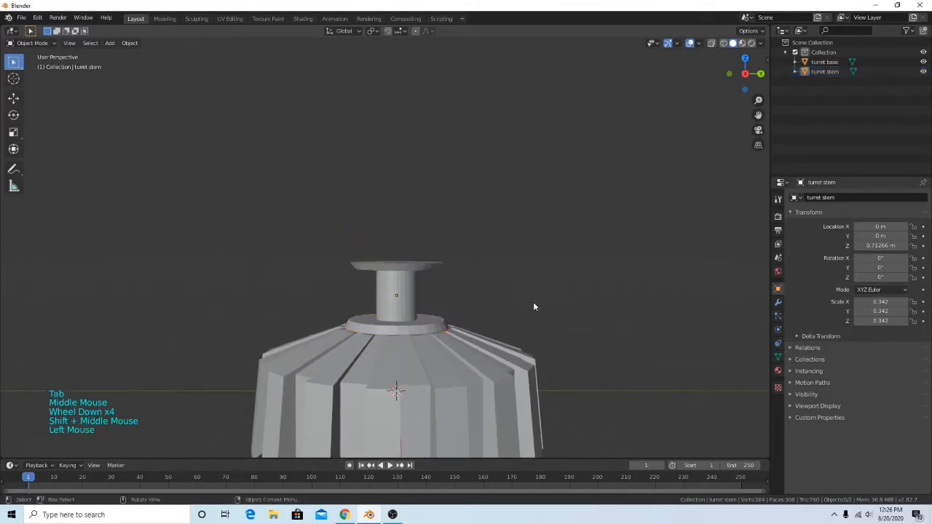
middle_click_drag(534, 307, 536, 275, "shift")
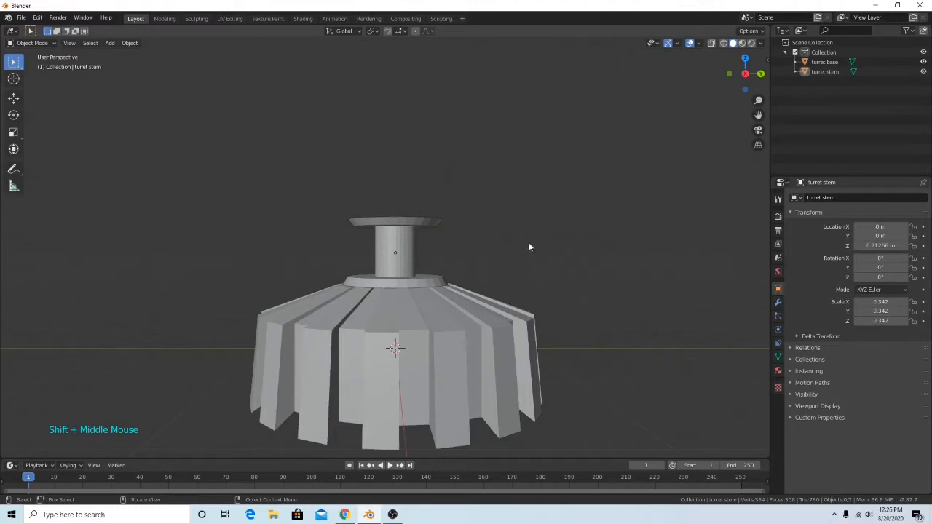
middle_click_drag(551, 306, 574, 320)
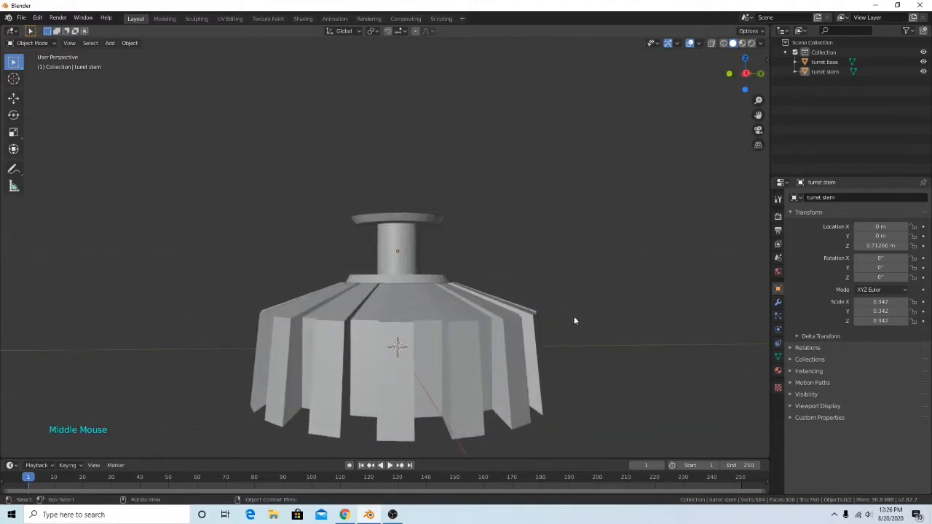
Add a mesh cylinder and move it along Y to about 2.47 m, clear of the turret.
key("shift+a")
mouse_move(575, 318)
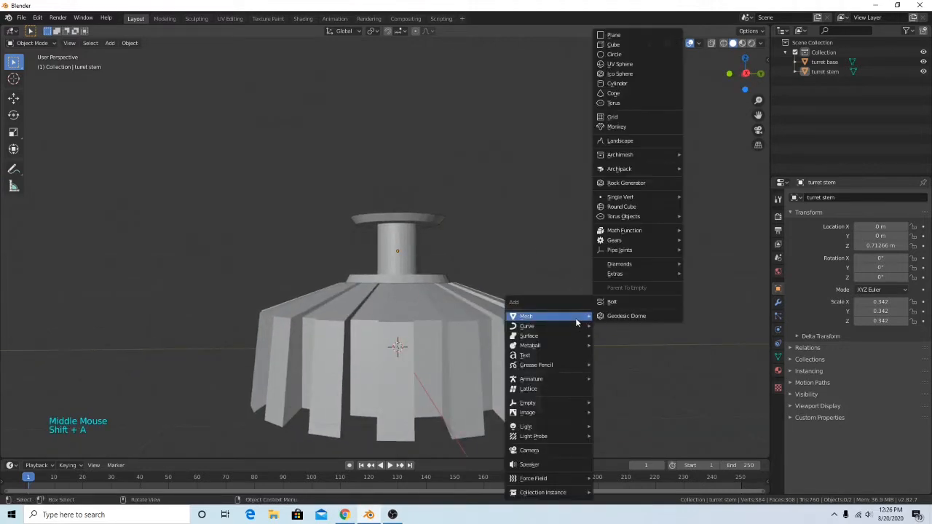
left_click(642, 86)
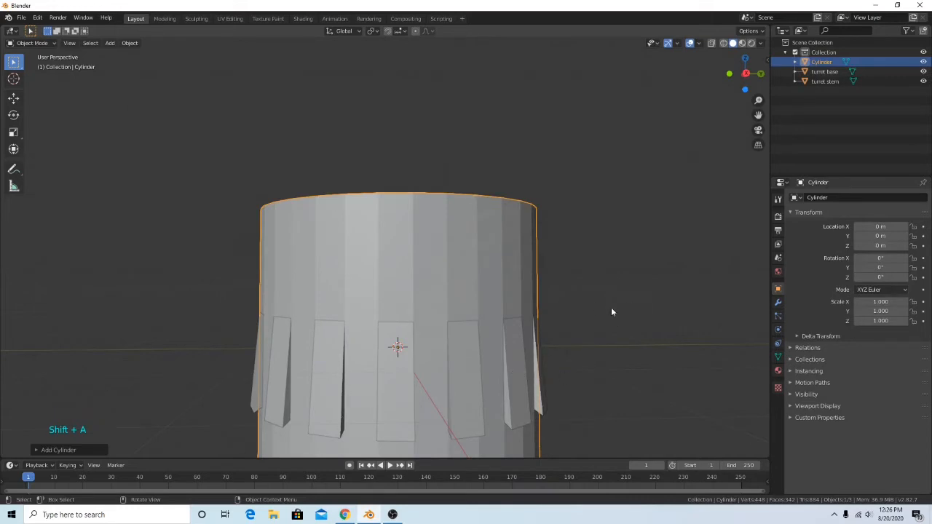
key("g")
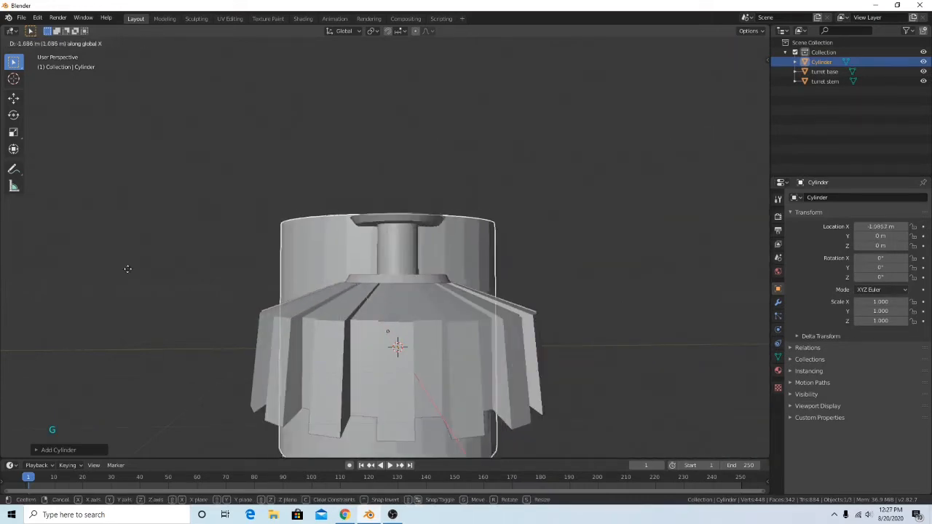
key("y")
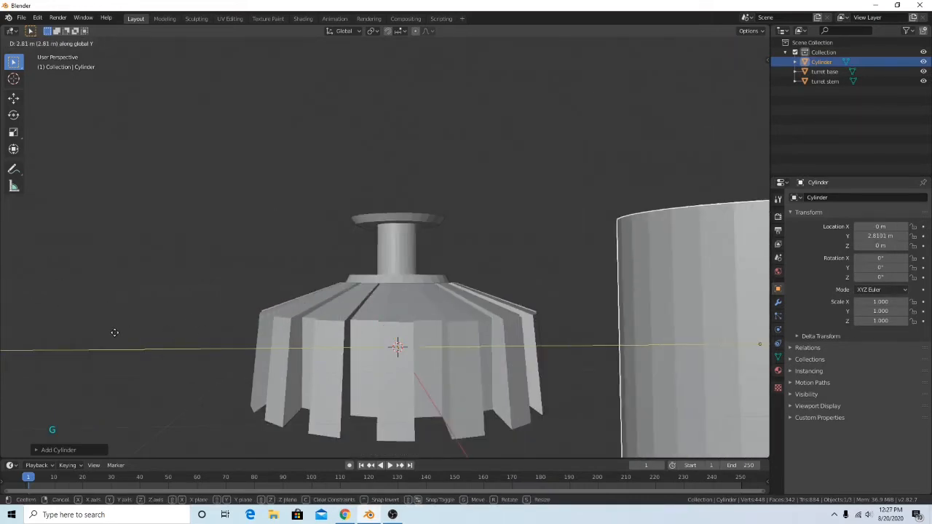
left_click(72, 329)
Select the turret base and stem together and move them away from the origin toward negative Y.
left_click_drag(161, 140, 477, 390)
scroll(583, 386, "down", 3)
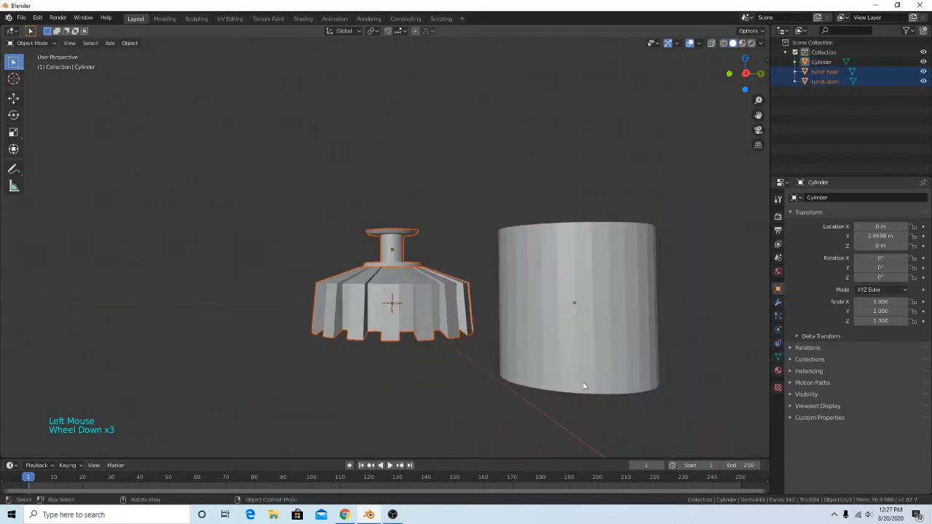
key("g")
left_click(399, 368)
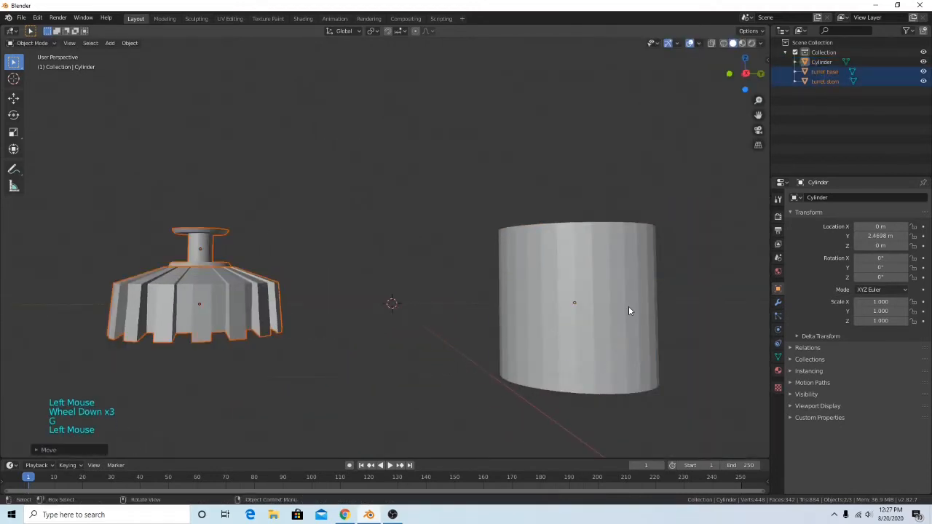
Move the cylinder back along Y to about 0.013 m, near the world origin.
left_click(641, 321)
key("g")
key("y")
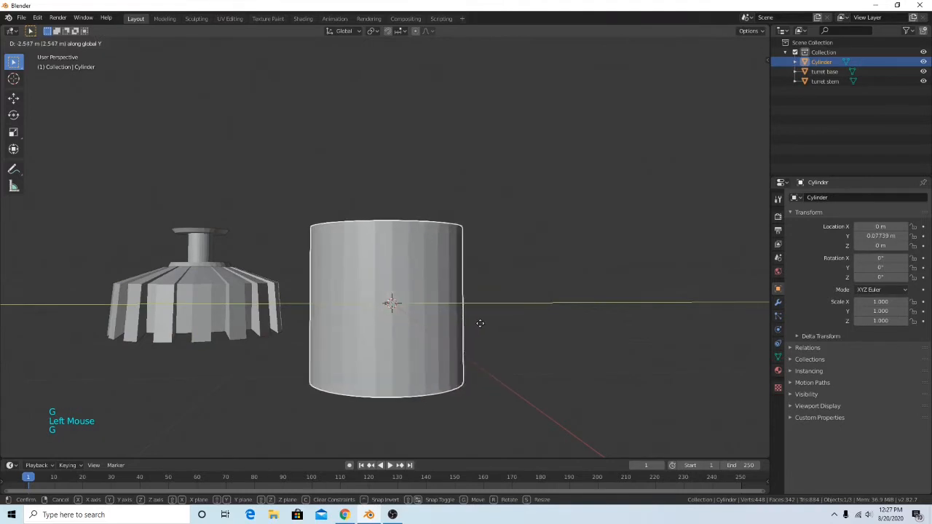
left_click(486, 323)
In right orthographic view, scale the cylinder down to about 0.043 and stretch it along Z to a scale of about 0.346.
middle_click_drag(673, 296, 698, 294)
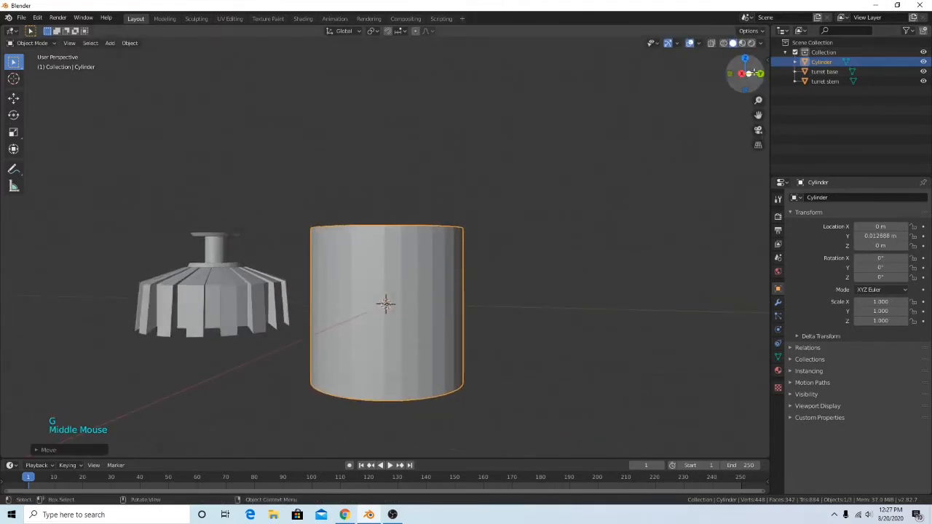
left_click(745, 74)
left_click(745, 74)
scroll(582, 298, "up", 7)
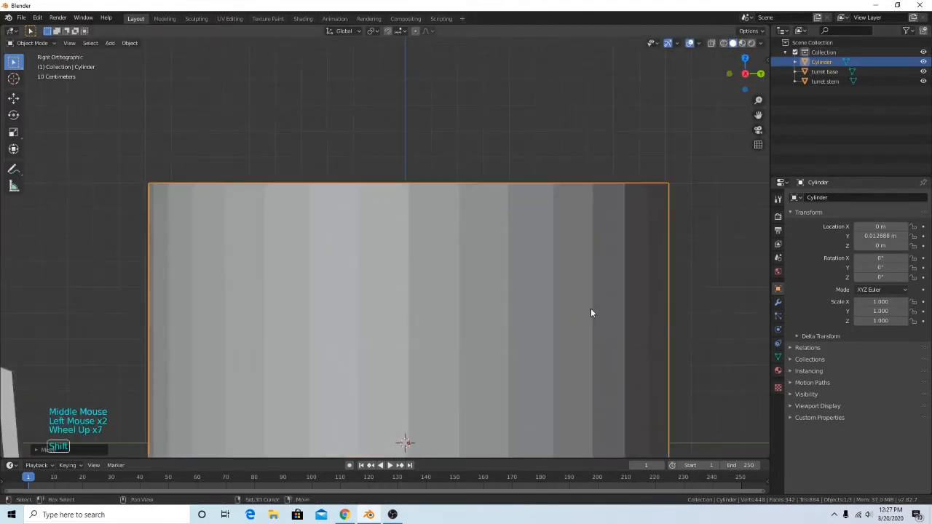
middle_click_drag(590, 308, 570, 138, "shift")
scroll(576, 153, "down", 2)
key("s")
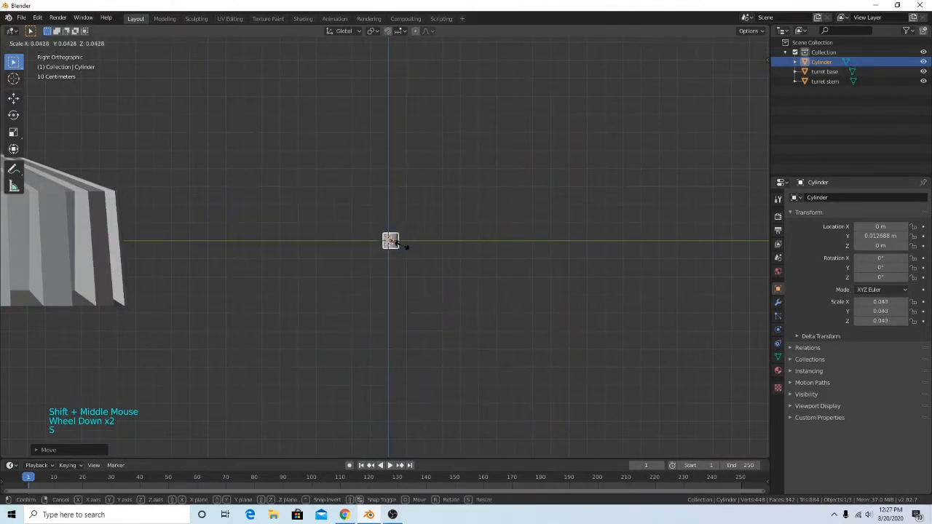
left_click(399, 244)
key("s")
key("z")
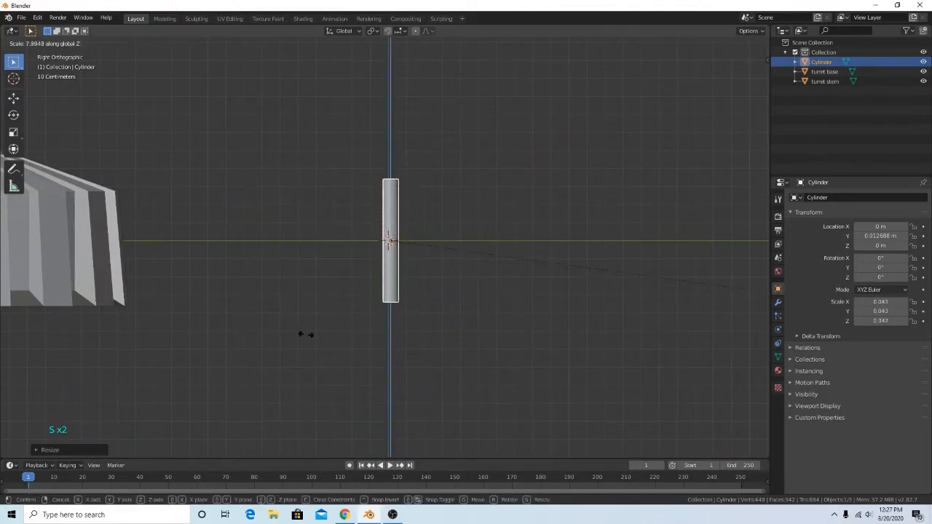
left_click(319, 341)
Rotate the thin cylinder -90° about X so that it lies horizontally along Y.
middle_click_drag(468, 264, 476, 318, "shift")
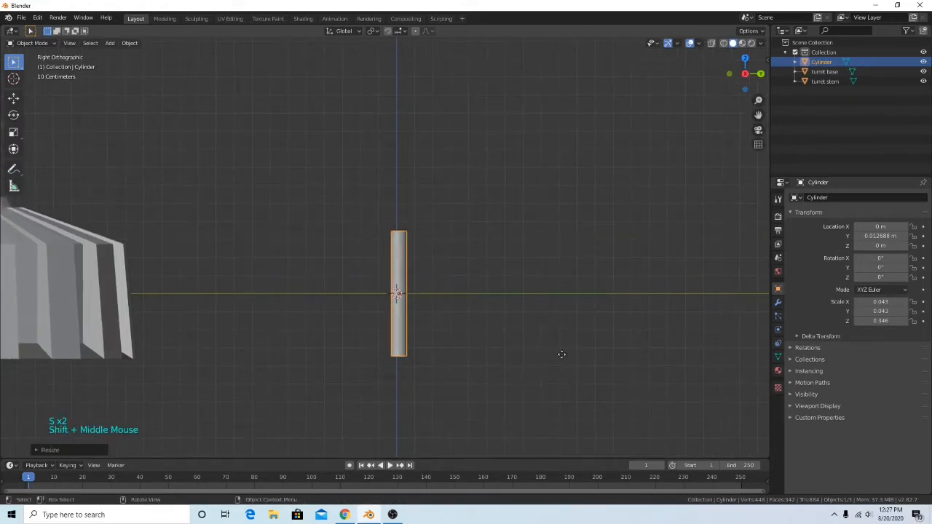
key("g")
right_click(512, 313)
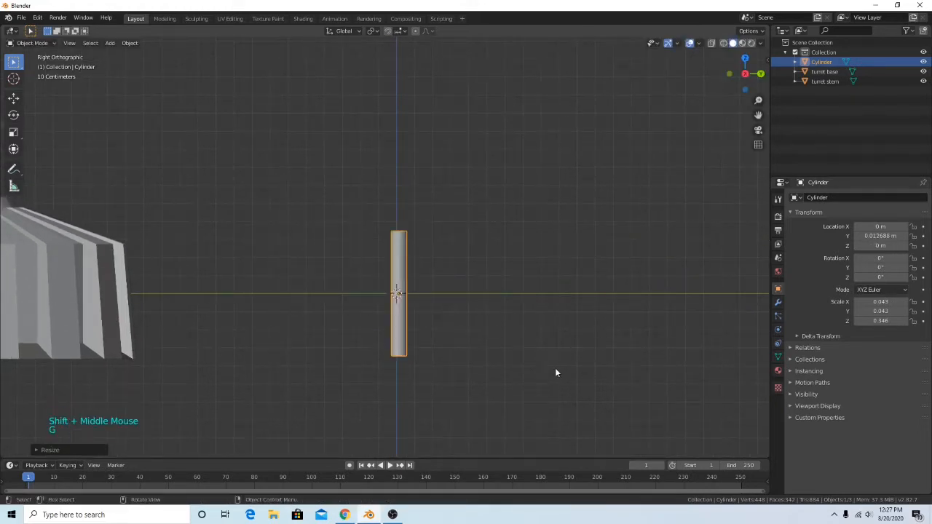
key("r")
key("Return")
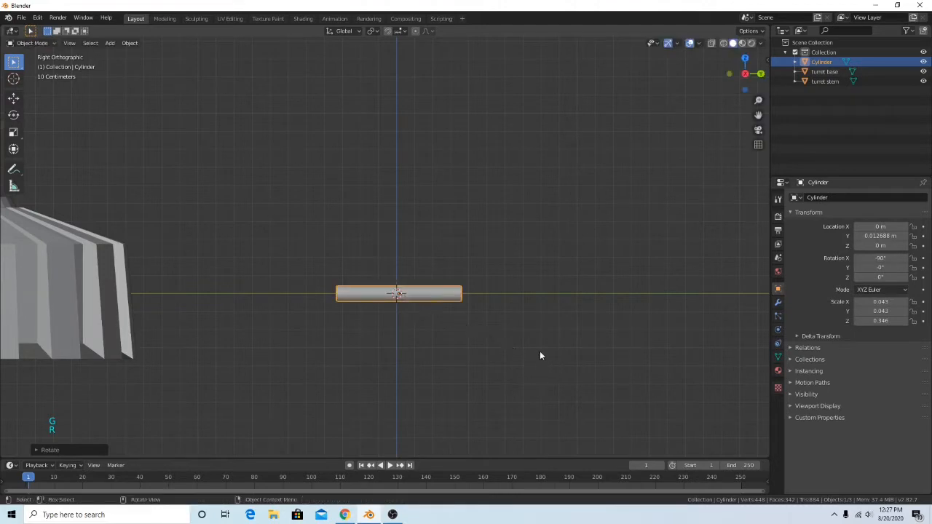
In Edit Mode, add one loop cut around the cylinder and slide it to about a fifth of the length from its negative-Y end.
key("Tab")
scroll(556, 350, "up", 2)
middle_click_drag(556, 349, 543, 287, "shift")
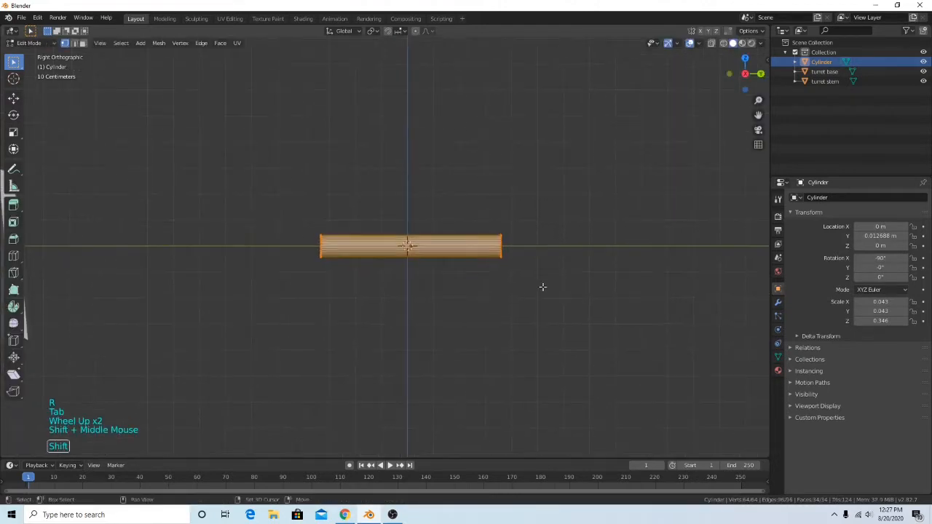
middle_click_drag(598, 239, 600, 278)
middle_click_drag(495, 324, 450, 300)
key("shift+r")
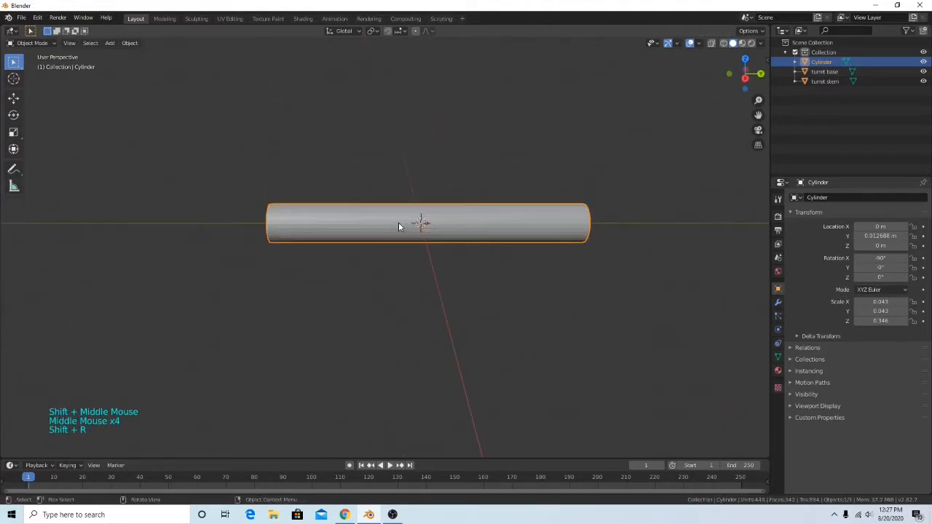
key("shift+r")
key("ctrl+r")
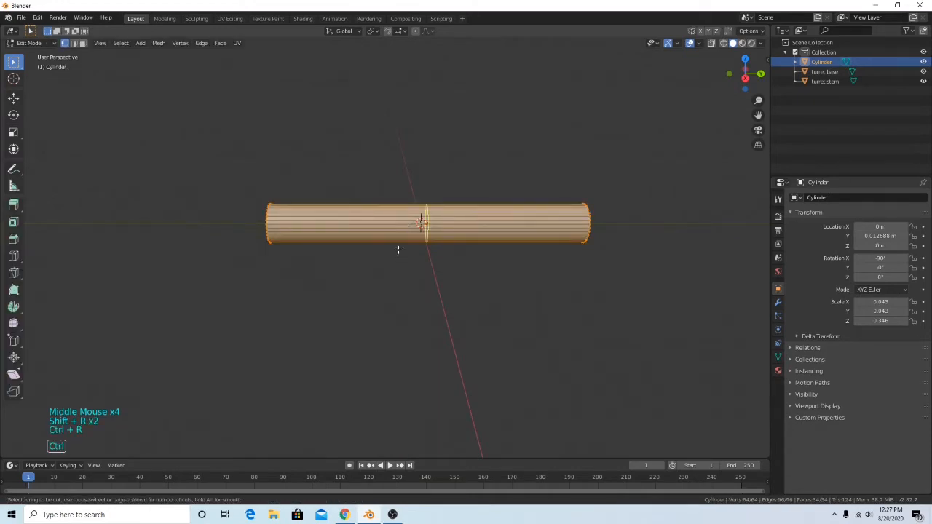
left_click(390, 224)
left_click(331, 269)
middle_click_drag(330, 269, 400, 294, "shift")
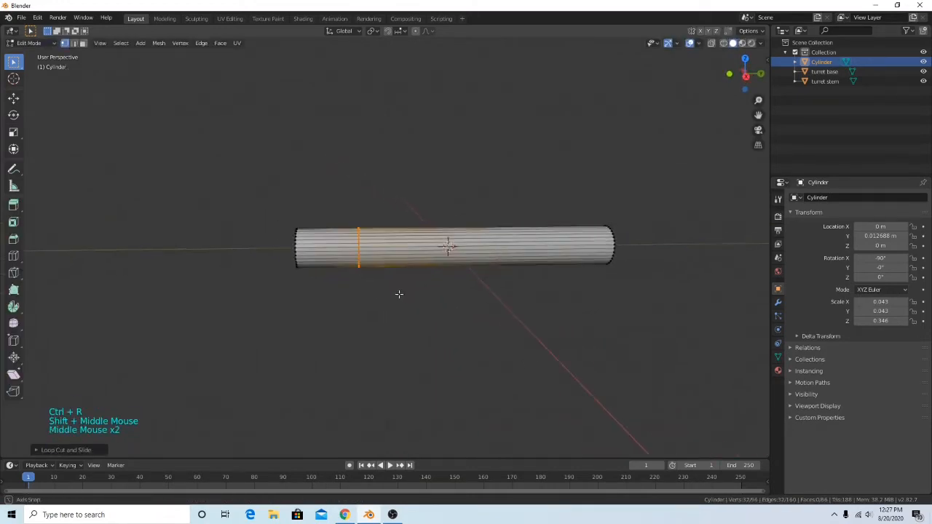
In right orthographic view with X-ray on, extrude the cylinder's negative-Y end section, scale it up slightly and move it about -0.07 m along Y.
left_click(749, 78)
left_click(711, 45)
middle_click_drag(474, 202, 507, 231, "shift")
left_click_drag(321, 194, 447, 336)
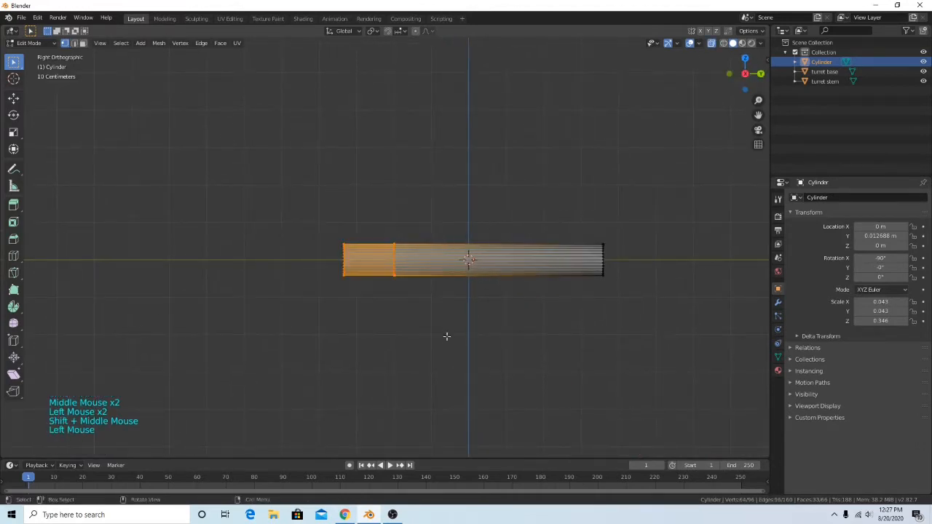
key("e")
right_click(432, 324)
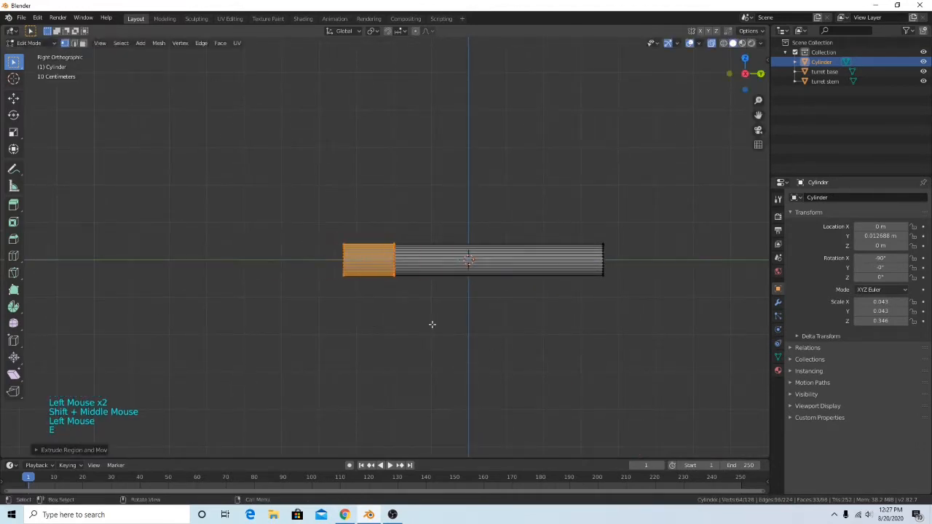
key("s")
left_click(457, 339)
key("g")
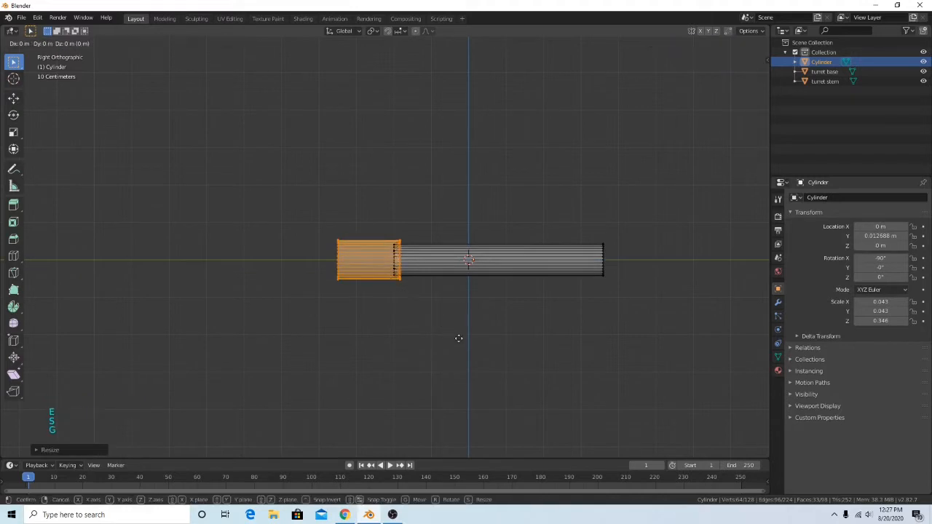
key("x")
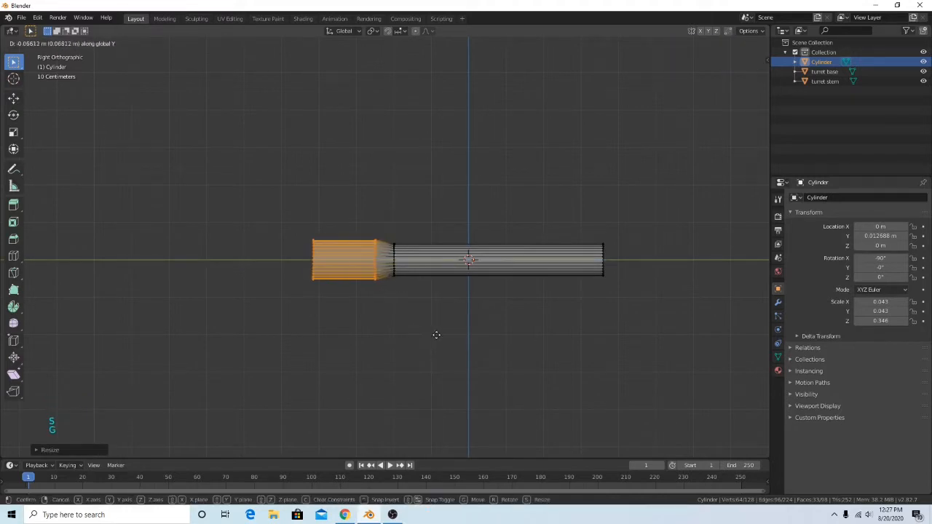
left_click(439, 336)
Scale down the outermost negative-Y end ring so the enlarged section tapers to roughly the diameter of the main tube.
scroll(433, 330, "up", 2)
middle_click_drag(402, 315, 456, 335, "shift")
left_click_drag(281, 239, 357, 351)
key("s")
left_click(446, 378)
middle_click_drag(441, 373, 476, 374)
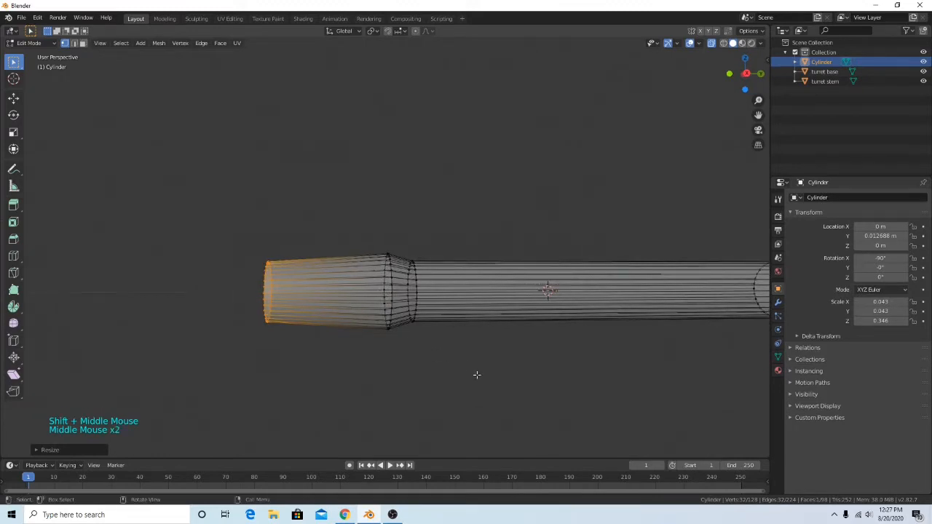
left_click(412, 374)
middle_click_drag(412, 374, 422, 380)
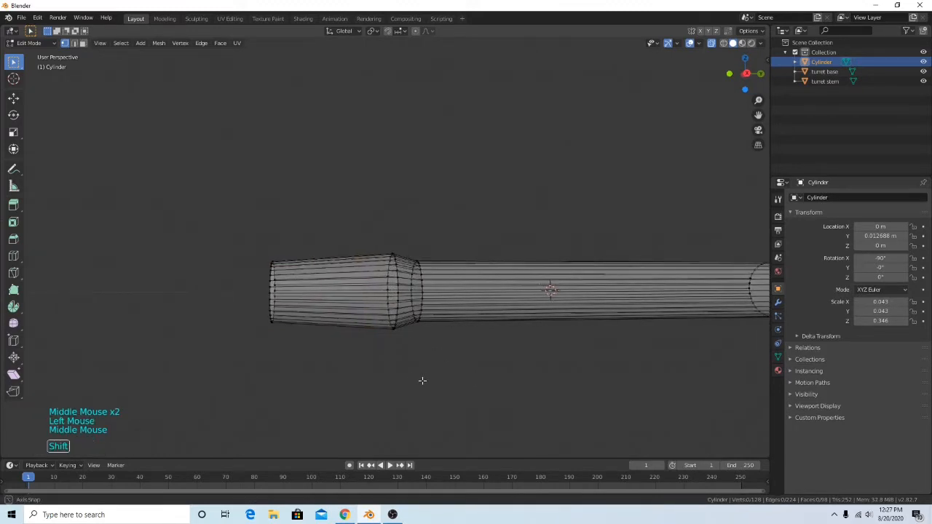
Add a loop cut near each end of the tapered section and switch to face selection.
left_click(747, 73)
scroll(535, 285, "up", 4)
scroll(535, 285, "up", 1, "shift")
middle_click_drag(515, 284, 535, 285, "shift")
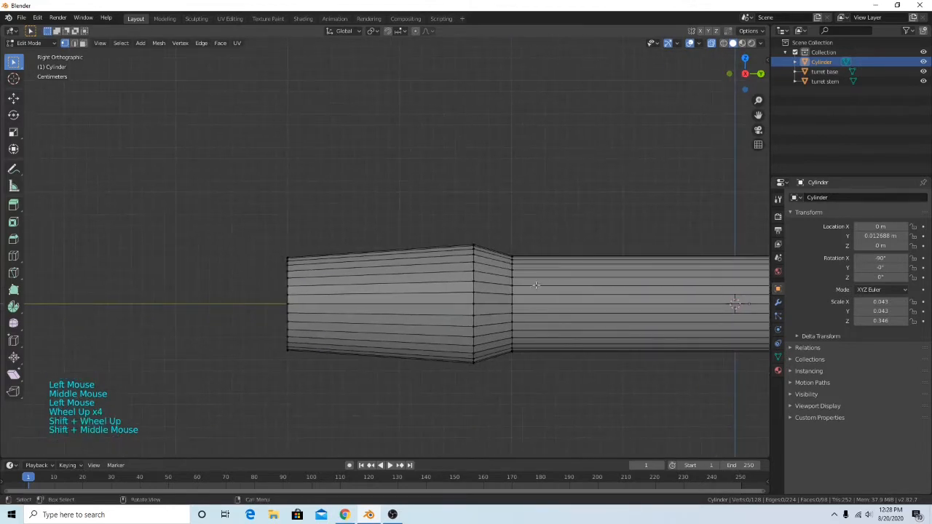
middle_click_drag(435, 281, 505, 345, "shift")
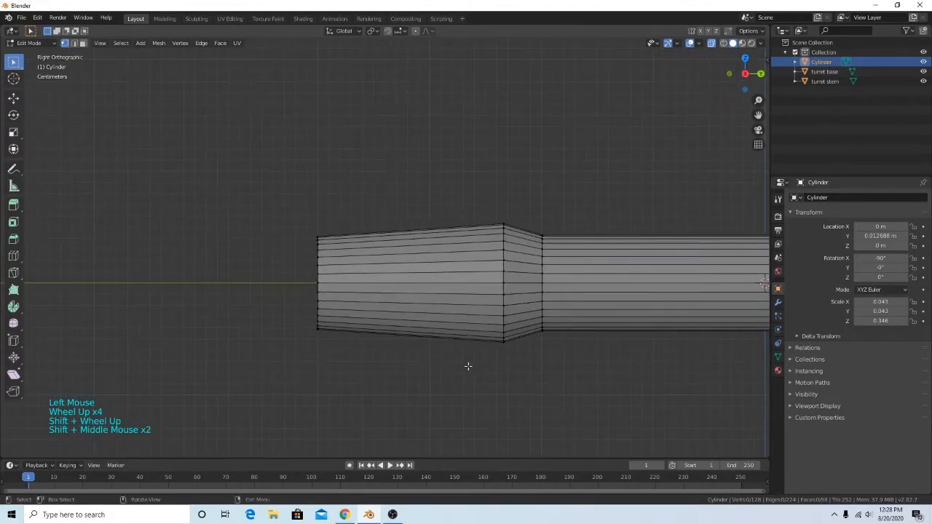
key("ctrl+r")
left_click_drag(418, 308, 368, 309)
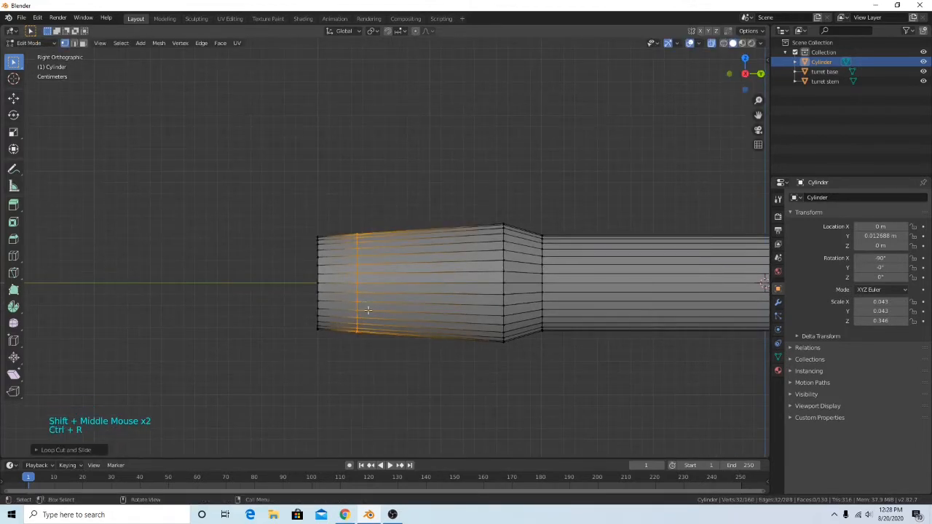
key("ctrl+r")
left_click_drag(446, 311, 500, 311)
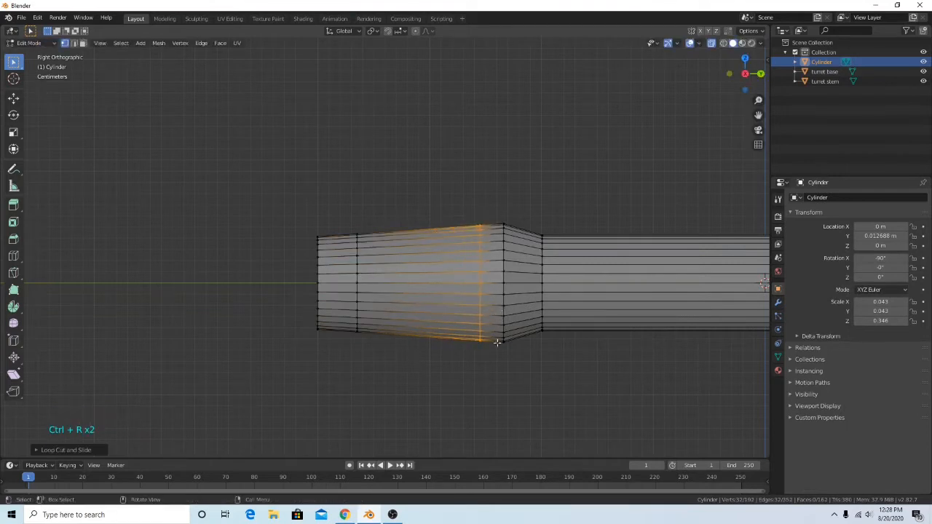
left_click(519, 363)
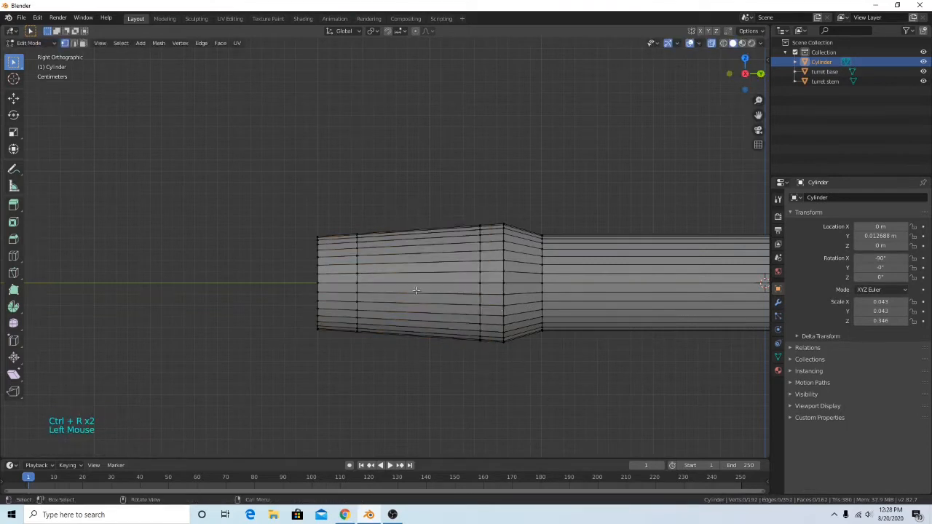
key("3")
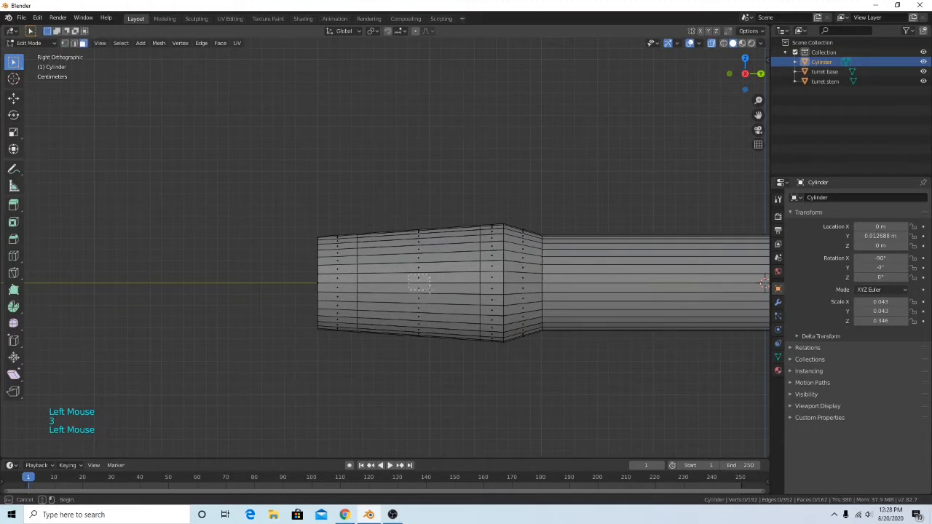
left_click_drag(429, 290, 430, 290)
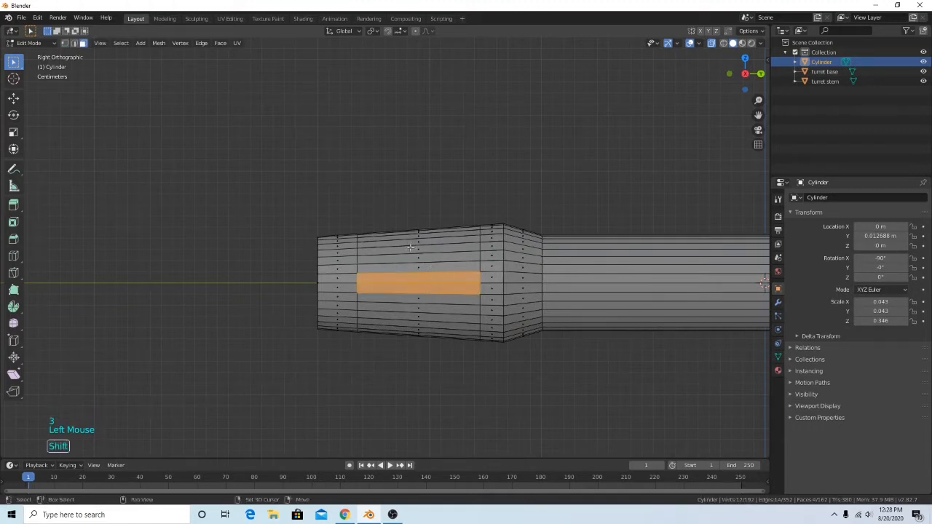
left_click_drag(411, 248, 426, 230, "shift")
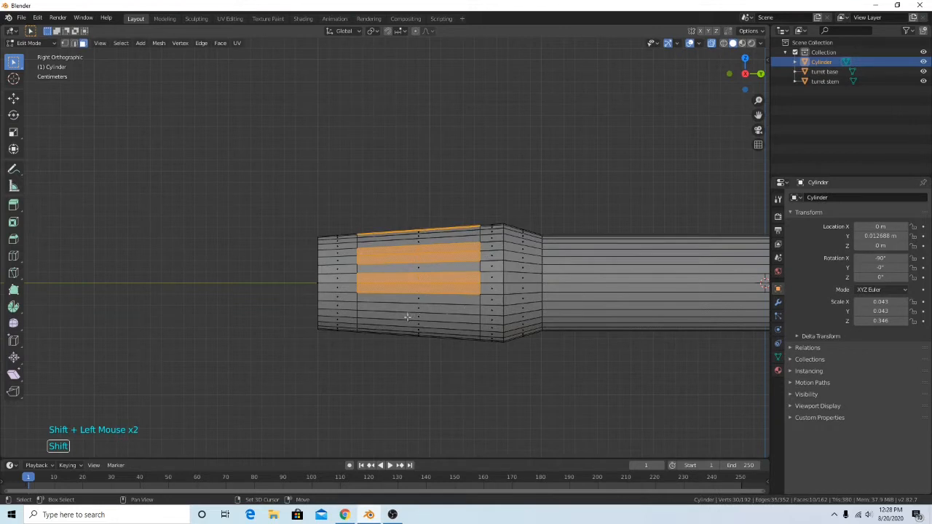
left_click(542, 380)
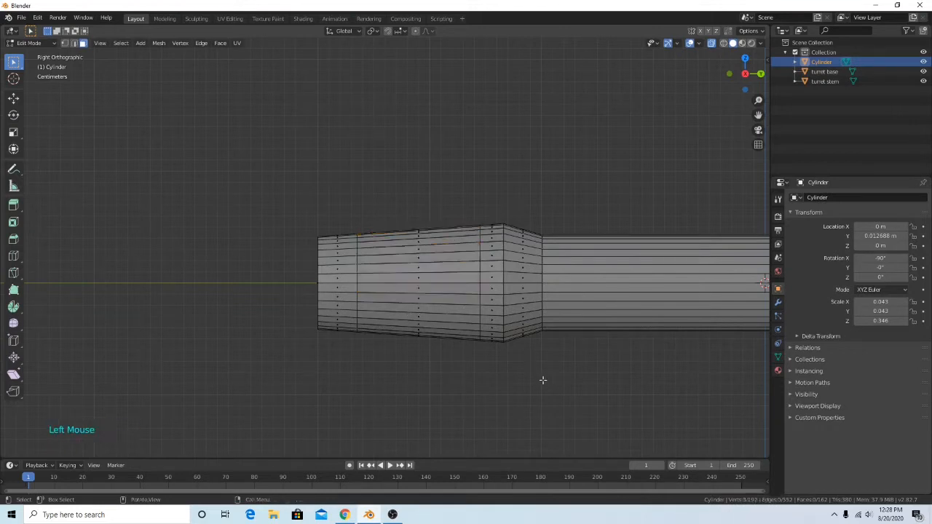
Delete spaced pairs of long faces around the tapered section, on both near and far sides, to cut open slots between its two inner loops.
mouse_move(412, 277)
left_mouse_down("shift")
mouse_move(426, 292)
mouse_move(420, 268)
left_mouse_up("shift")
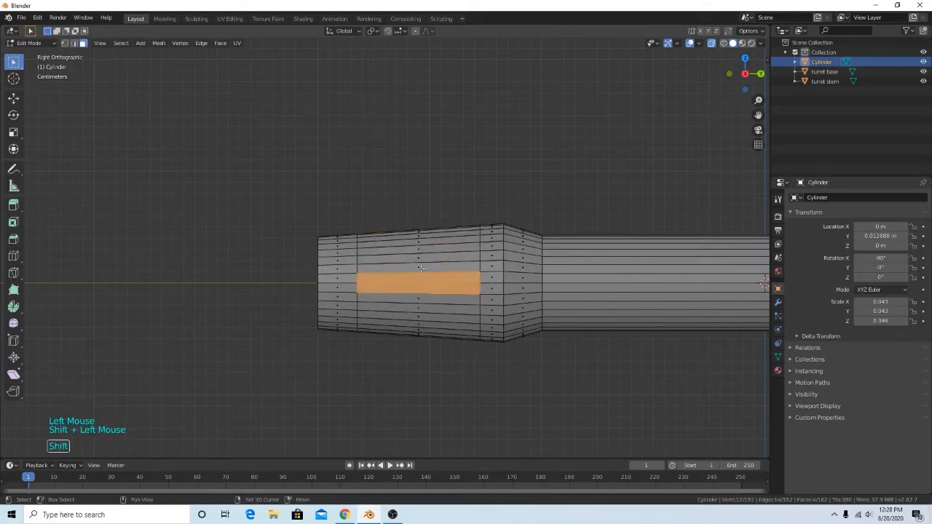
left_click(422, 248, "shift")
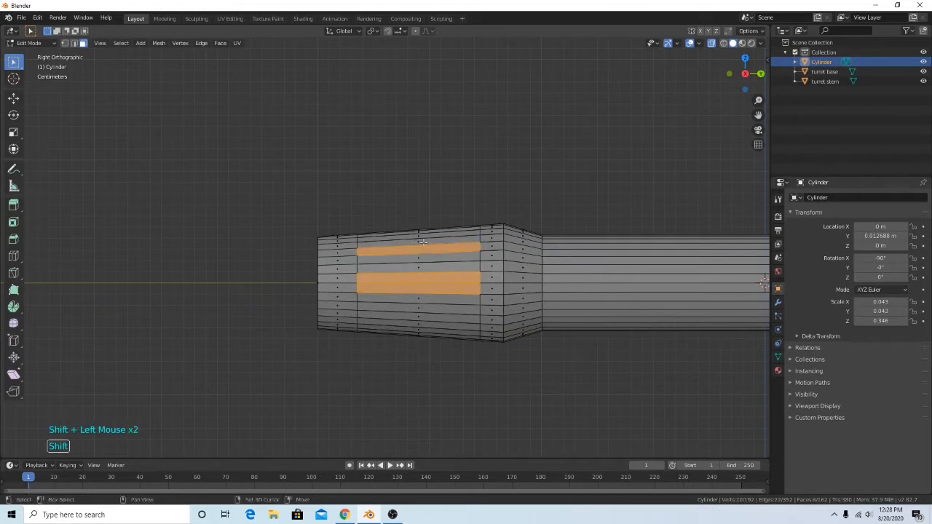
left_click(418, 240, "shift")
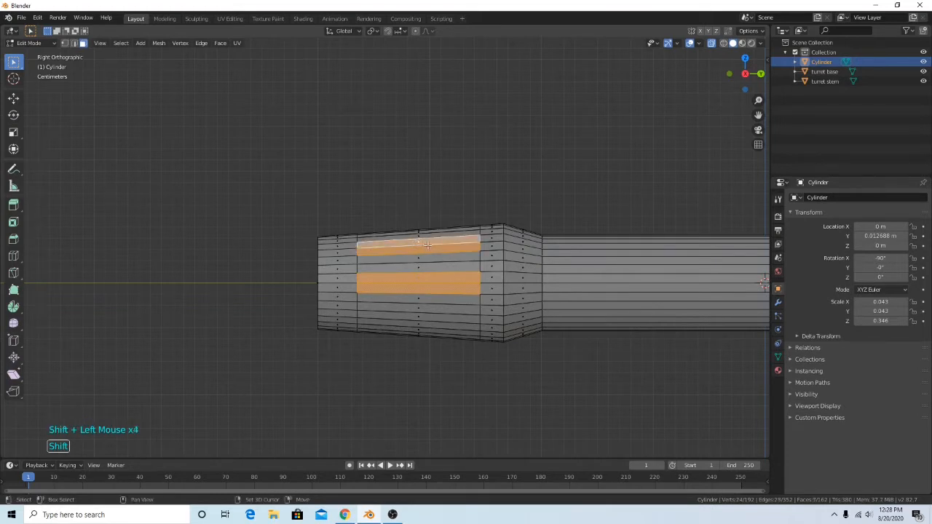
left_click_drag(428, 230, 428, 231, "shift")
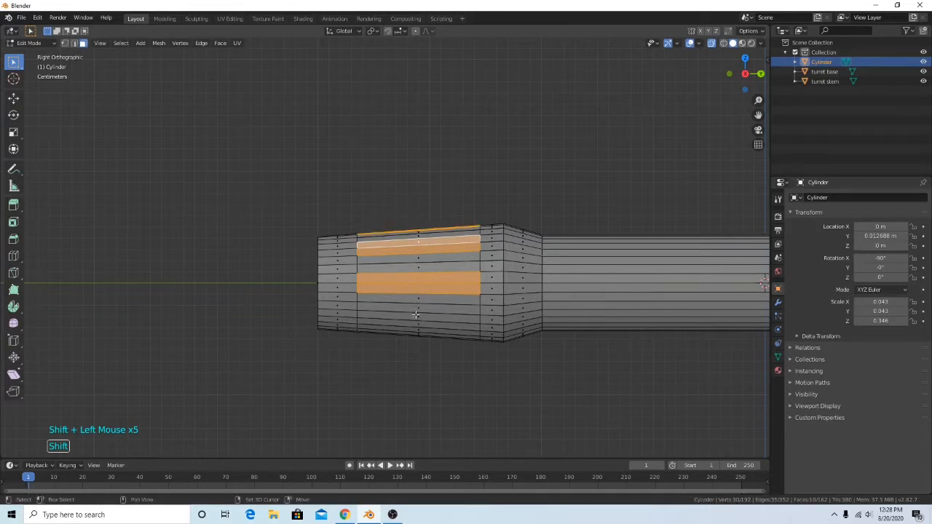
left_click_drag(421, 325, 425, 342, "shift")
middle_click_drag(425, 342, 439, 368)
scroll(439, 369, "down", 2)
right_click(508, 389)
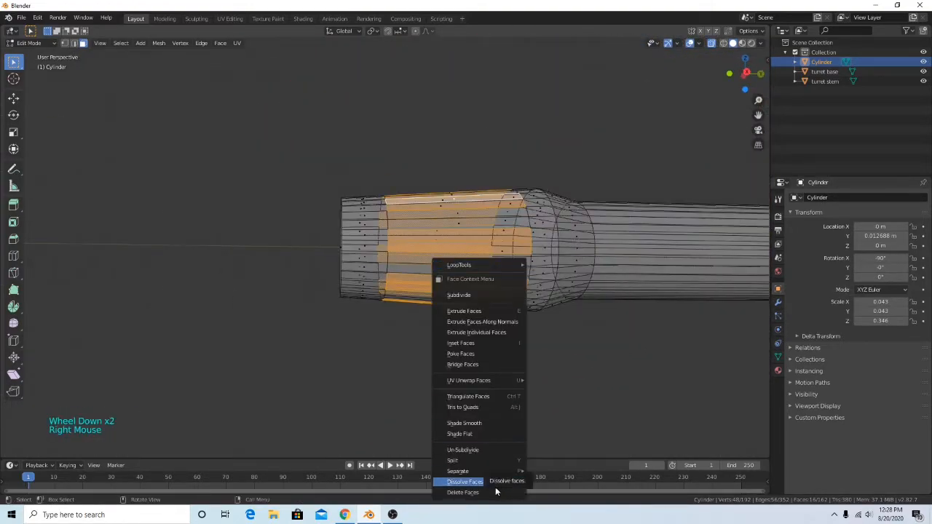
left_click(496, 492)
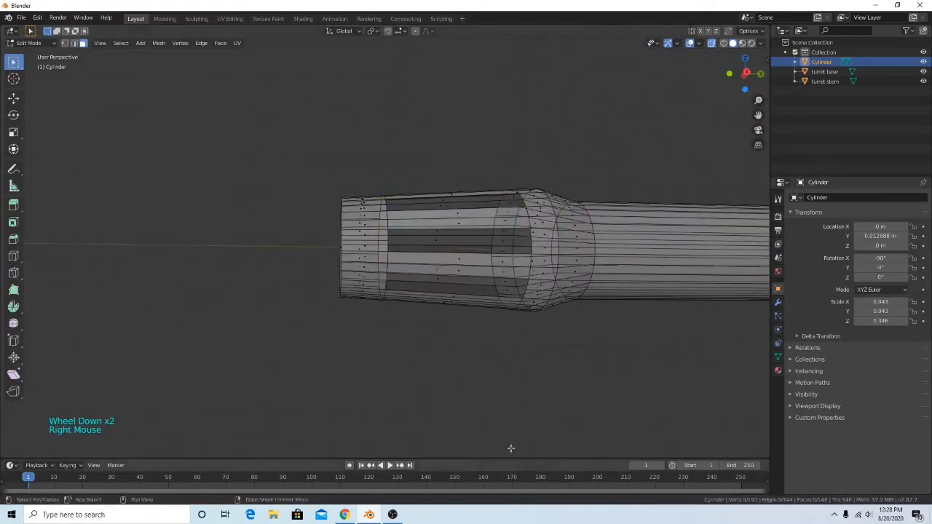
Delete the end cap face at the tapered negative-Y end and switch to vertex selection.
middle_click_drag(510, 447, 474, 294)
left_click(456, 294)
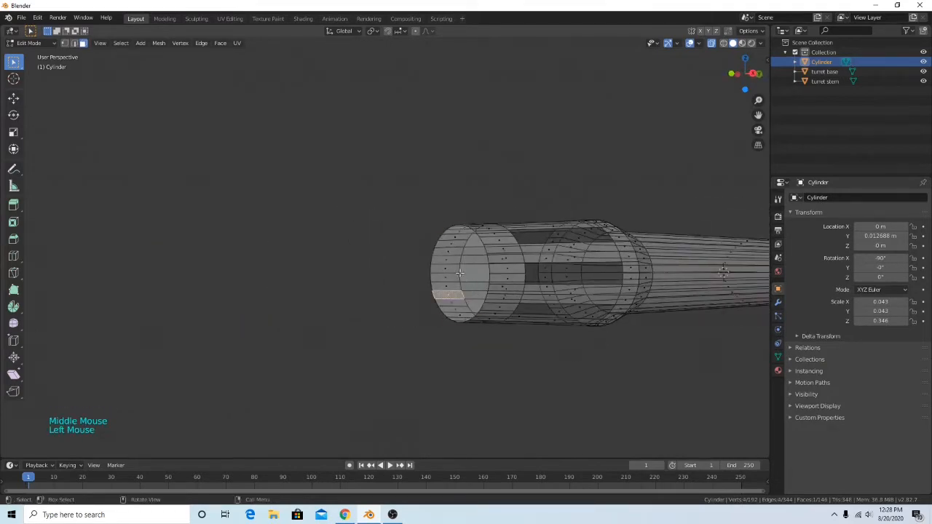
left_click(461, 273)
right_click(331, 154)
left_click(308, 240)
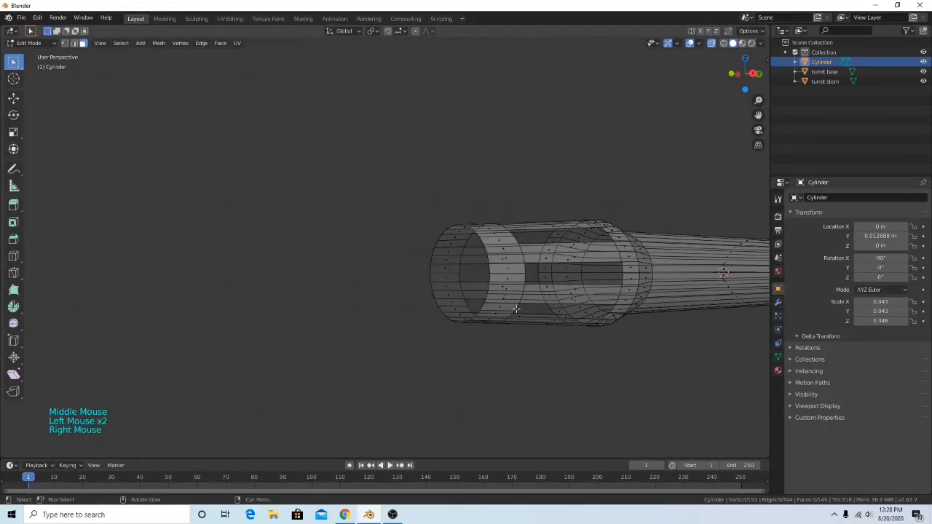
middle_click_drag(408, 291, 530, 307)
scroll(517, 269, "up", 2)
key("1")
Examine the slotted tube from several angles, including its closed positive-Y end and its size relative to the turret.
scroll(526, 274, "down", 5)
left_click(519, 345)
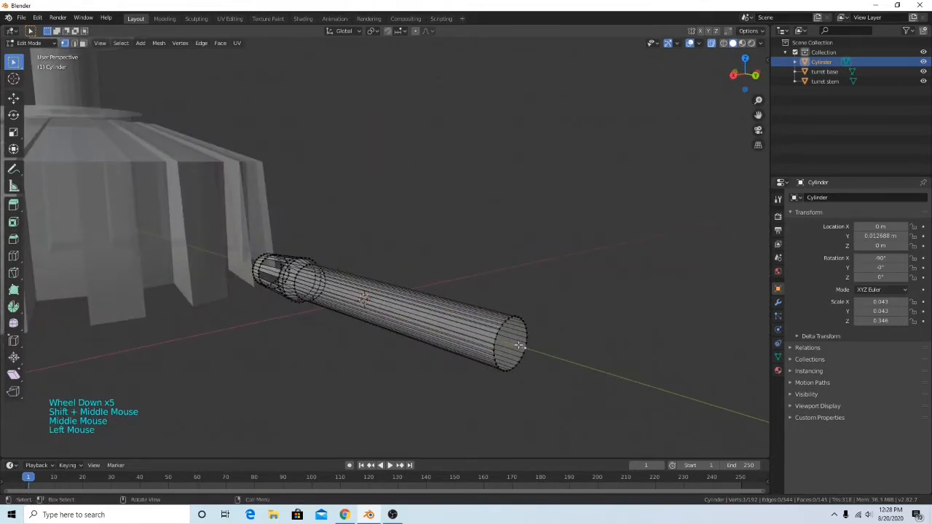
middle_click_drag(563, 340, 596, 336)
middle_click_drag(410, 278, 437, 270)
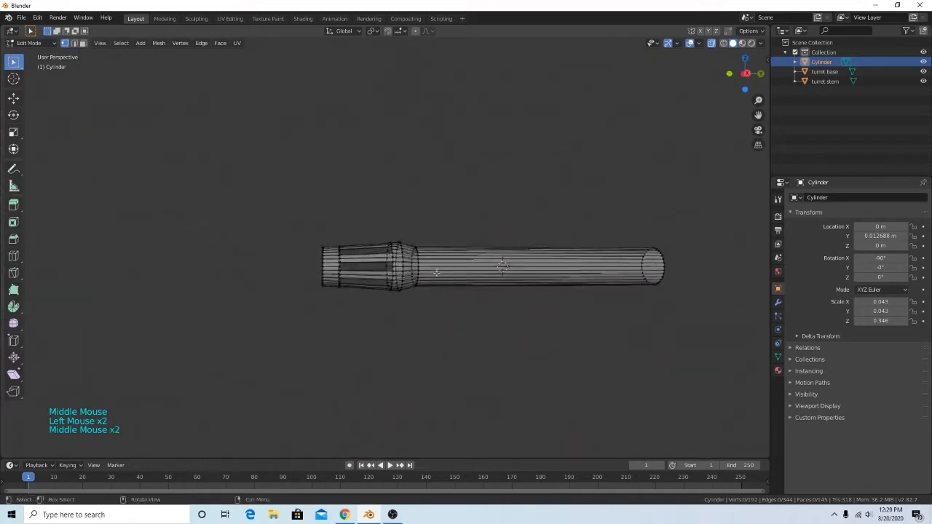
scroll(362, 264, "down", 7)
middle_click_drag(317, 233, 547, 377, "shift")
scroll(548, 377, "up", 5)
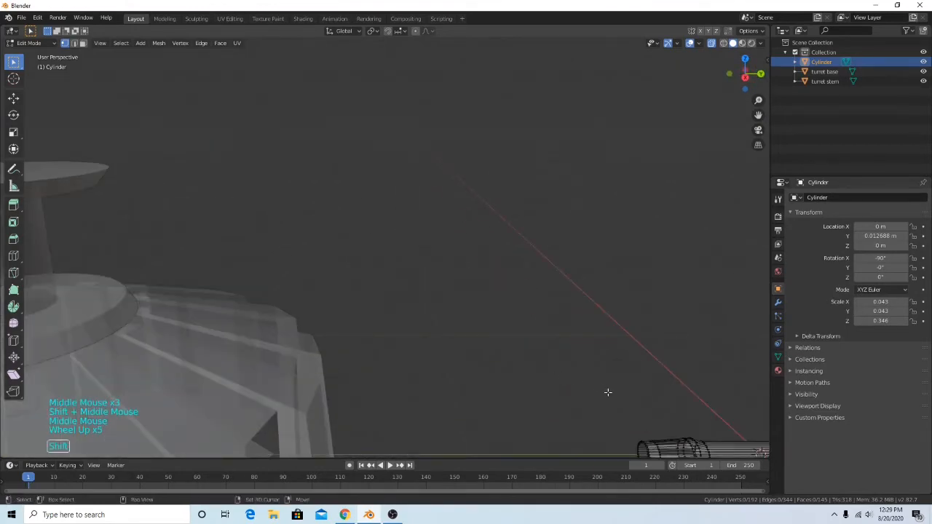
middle_click_drag(608, 391, 436, 293, "shift")
scroll(545, 360, "up", 5)
middle_click_drag(545, 359, 545, 102, "shift")
left_click(470, 225)
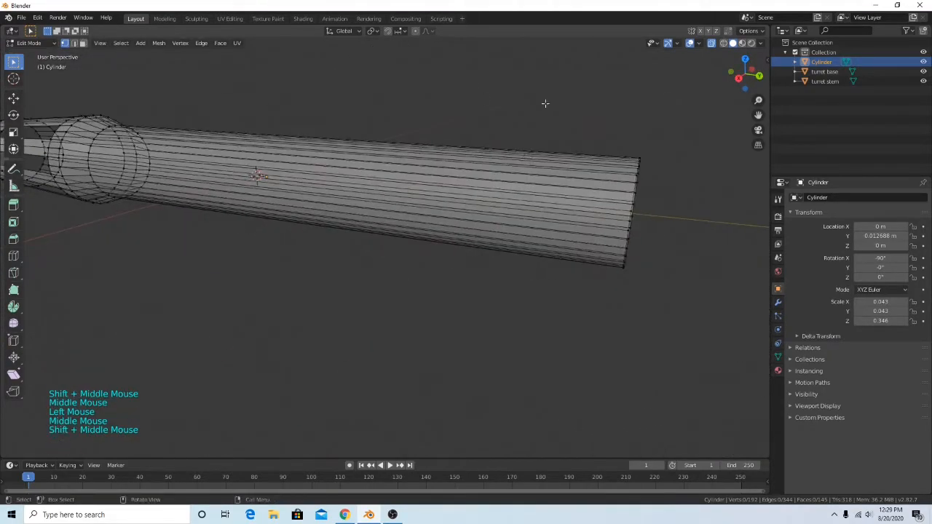
Delete the cap face at the tube's positive-Y end and return to vertex selection.
left_click_drag(545, 102, 685, 304)
middle_click_drag(684, 304, 564, 243)
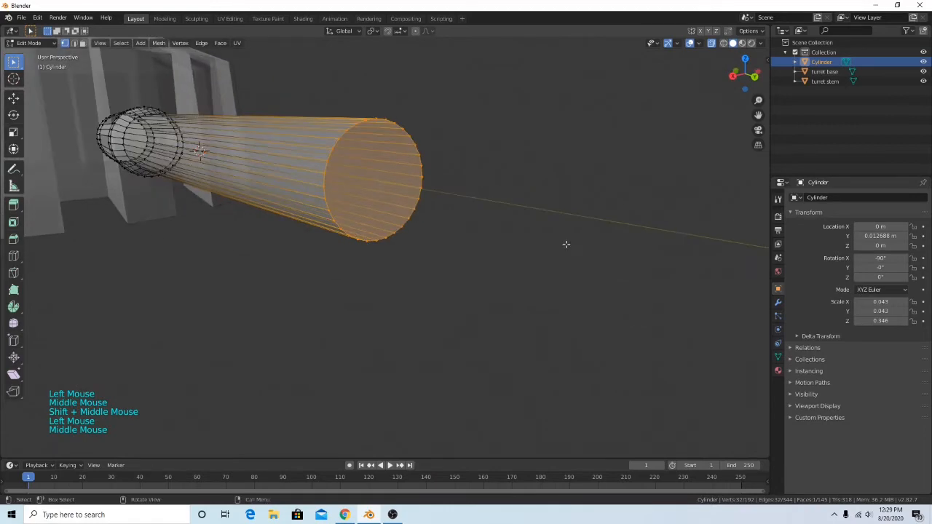
right_click(554, 237)
key("3")
right_click(549, 176)
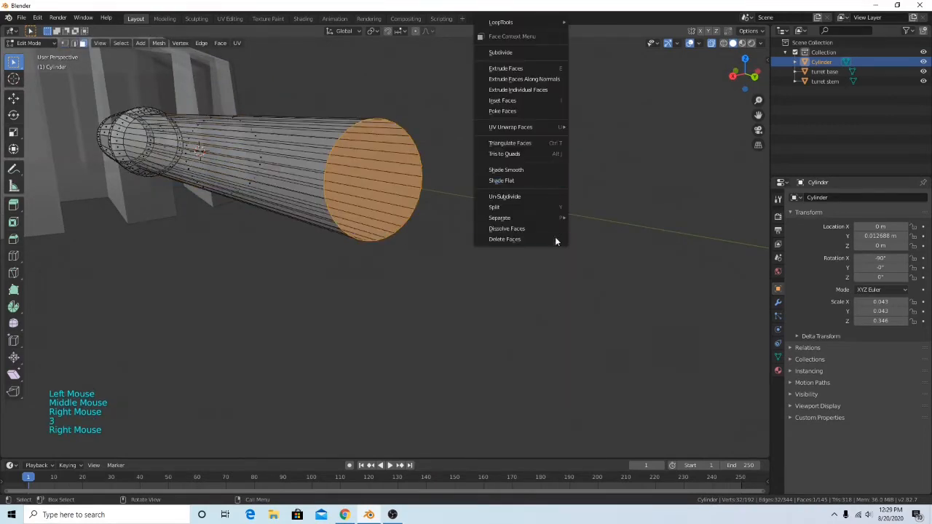
left_click(552, 241)
middle_click_drag(405, 236, 467, 227)
key("1")
scroll(467, 227, "down", 2)
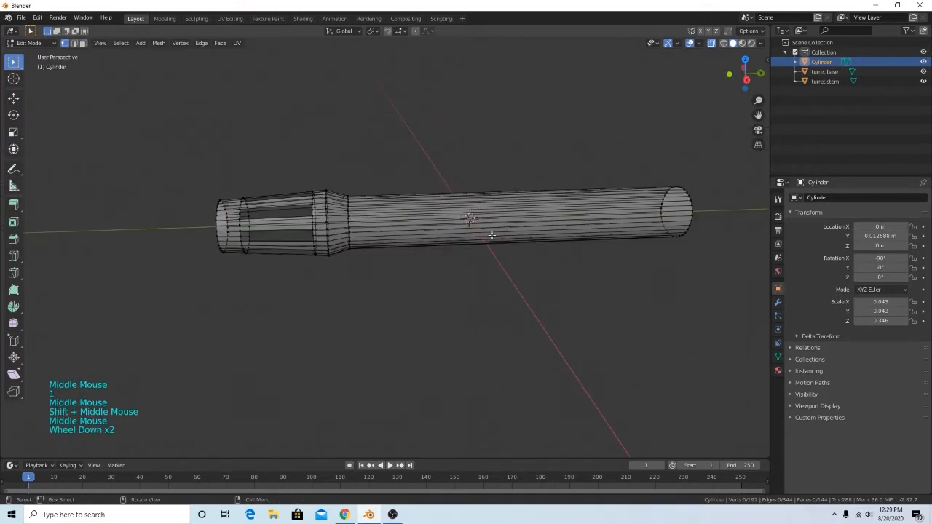
Add one loop cut around the main tube and slide it to about a fifth of its length from the positive-Y end.
middle_click_drag(506, 254, 491, 237)
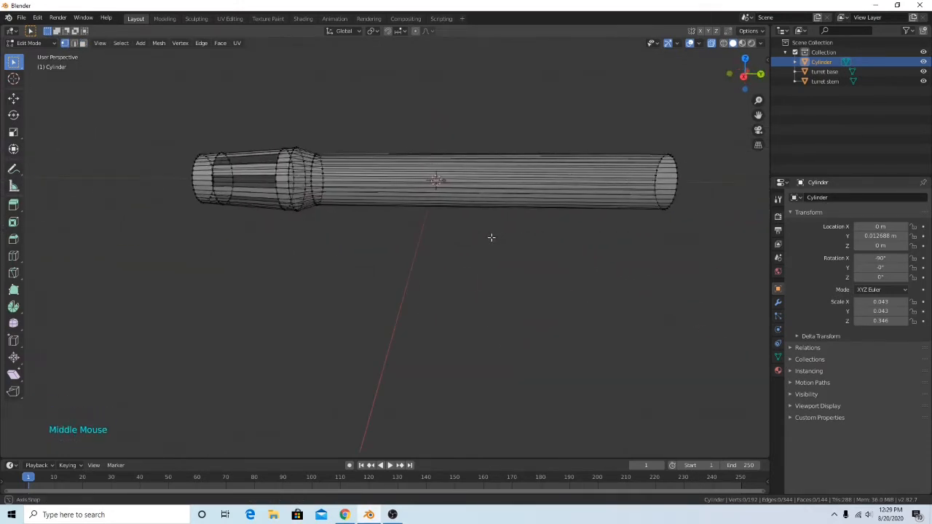
middle_click_drag(491, 238, 432, 231)
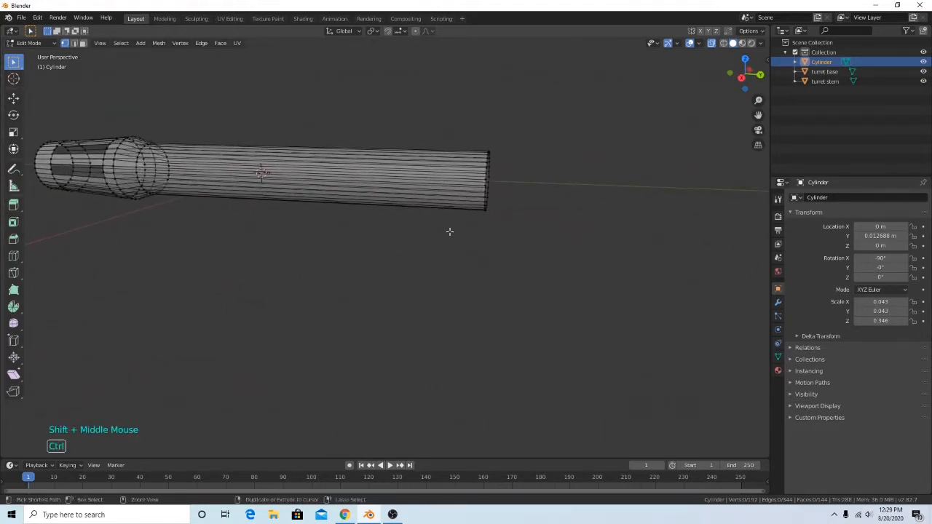
key("ctrl+r")
left_click(310, 178)
left_click(555, 181)
left_click(581, 214)
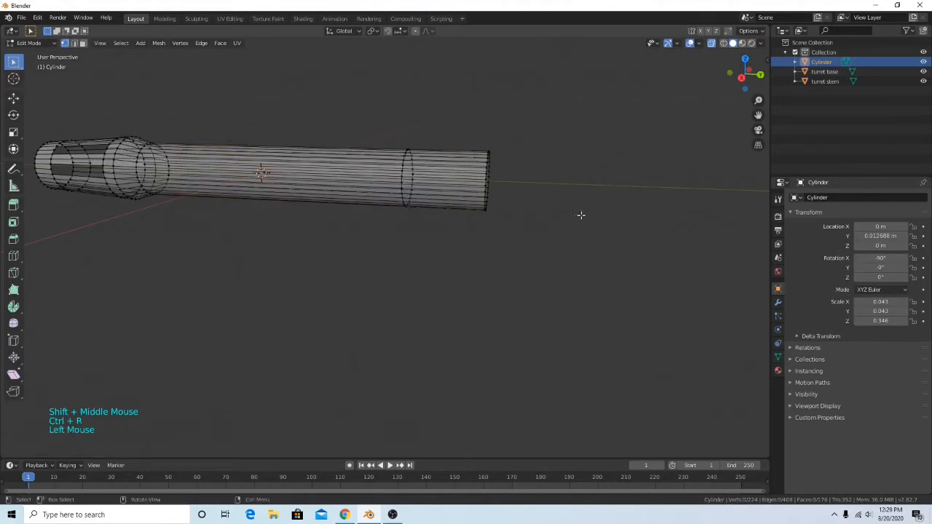
Try to extrude the tube section beyond the loop cut at the positive-Y end, and undo the extrusion.
left_click(740, 77)
left_click_drag(385, 90, 570, 264)
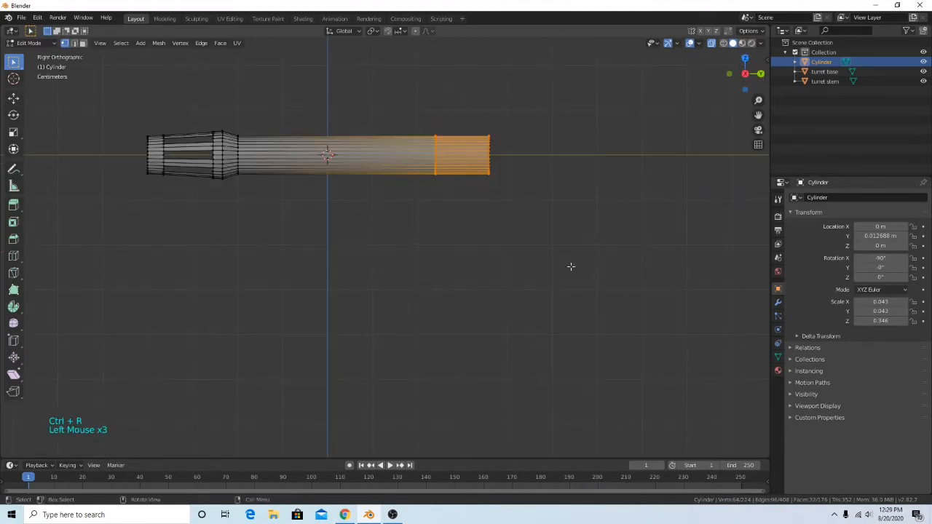
middle_click_drag(559, 206, 557, 286, "shift")
scroll(556, 282, "up", 2)
middle_click_drag(607, 235, 565, 301, "shift")
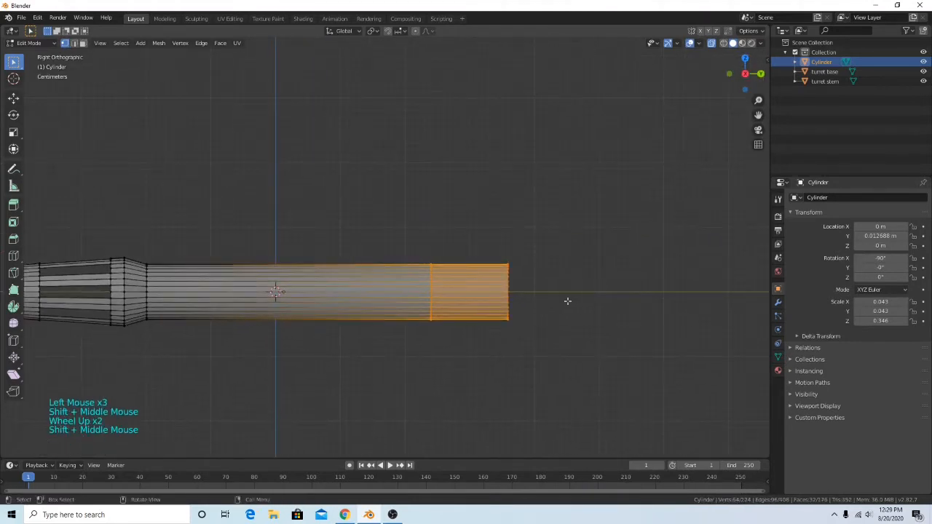
key("e")
right_click(579, 261)
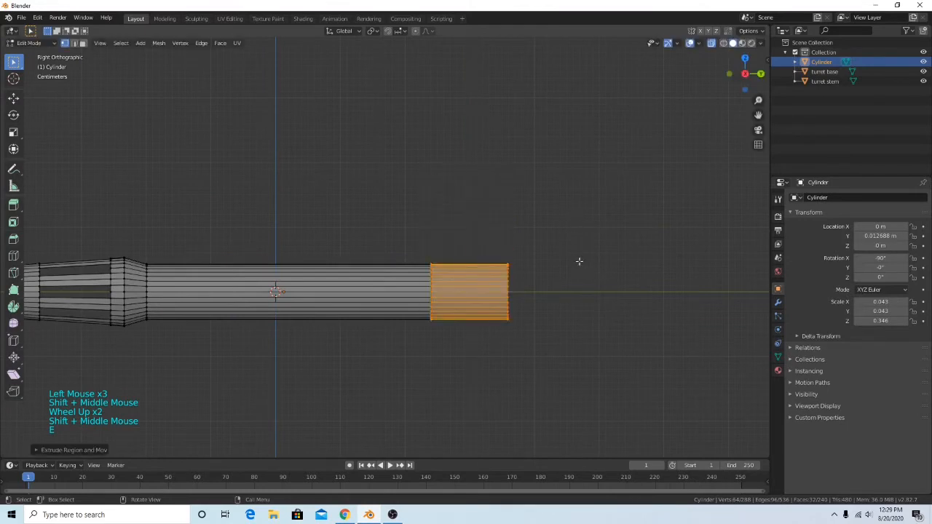
key("ctrl+z")
Try moving the positive-Y end section and extruding it again from the side view.
left_click(614, 308)
left_click_drag(376, 193, 555, 359)
key("g")
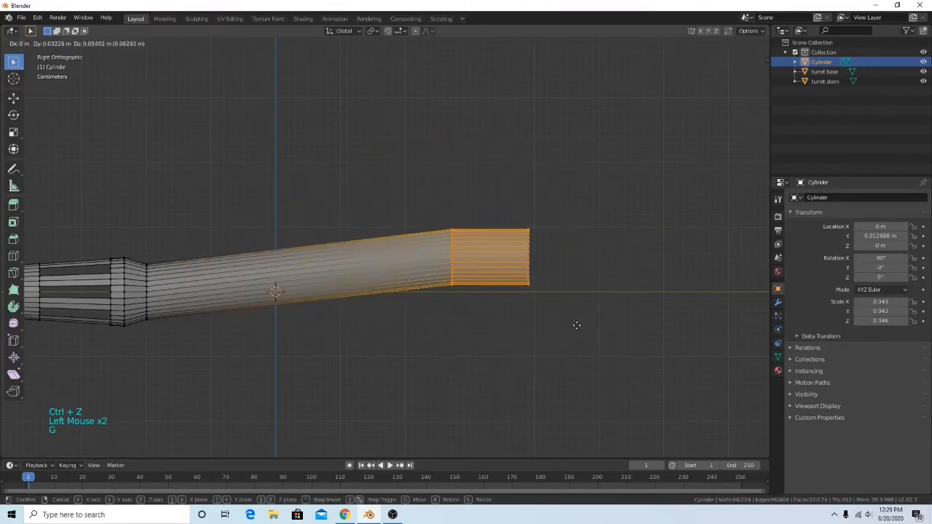
right_click(576, 326)
key("e")
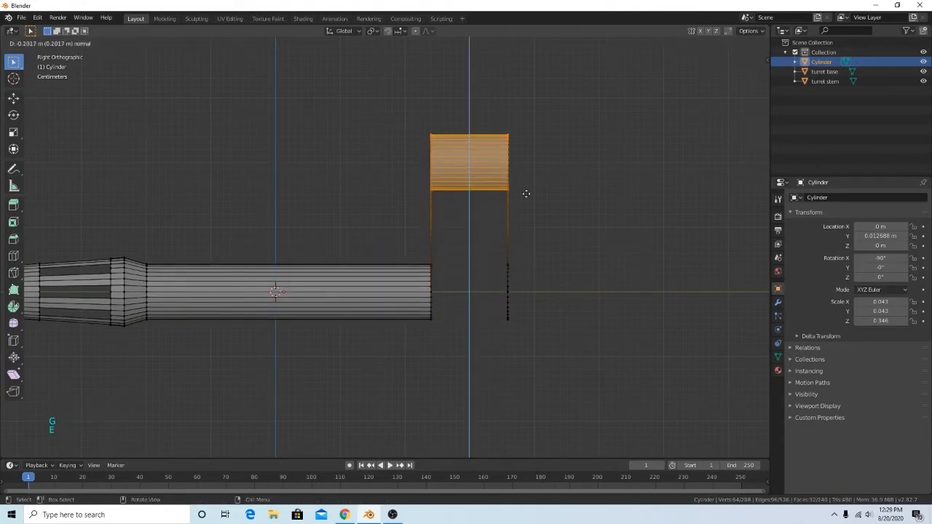
right_click(553, 201)
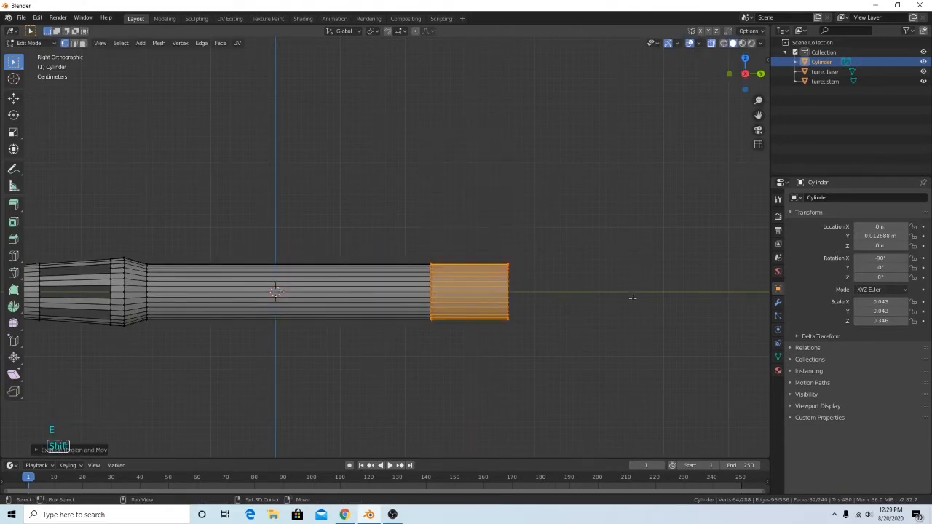
Pull a single vertex of the tube's positive-Y end ring outward to test the extruded geometry.
middle_click_drag(632, 298, 571, 281)
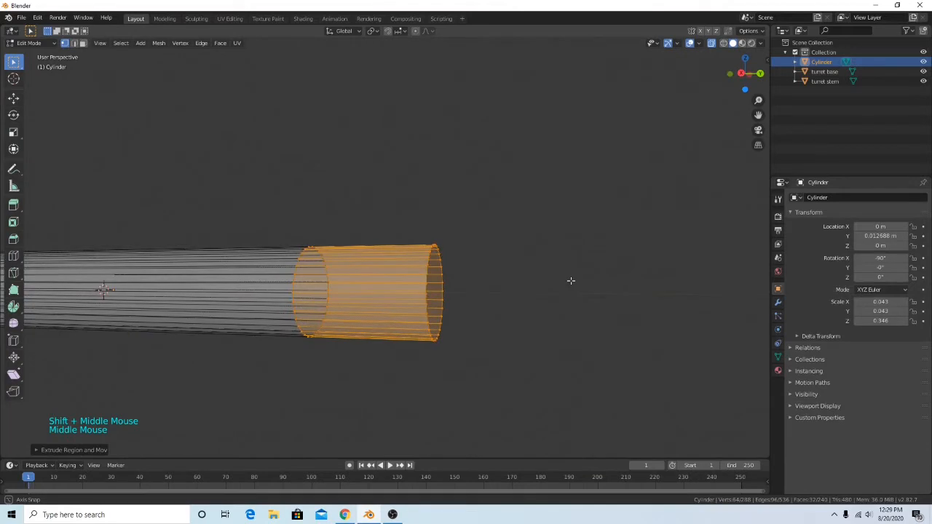
left_click(490, 298)
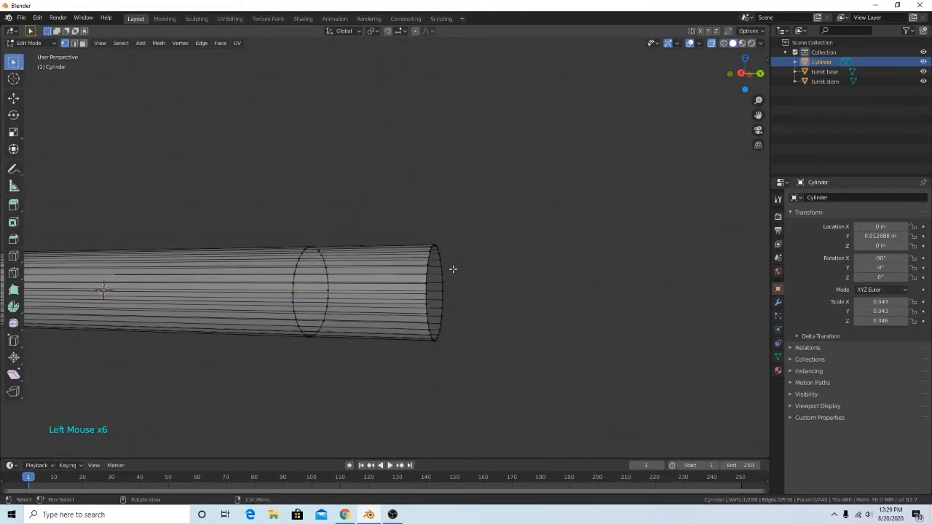
key("g")
left_click(547, 264)
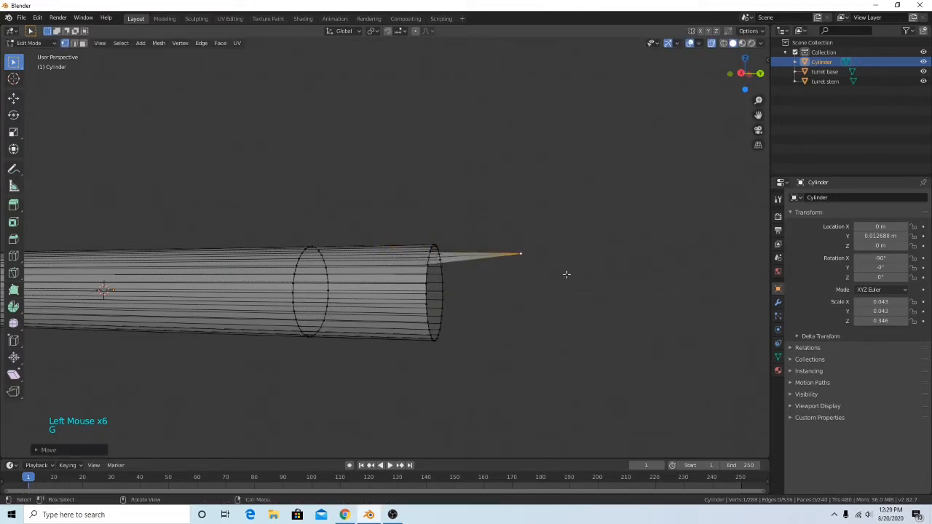
right_click(567, 274)
left_click(532, 150)
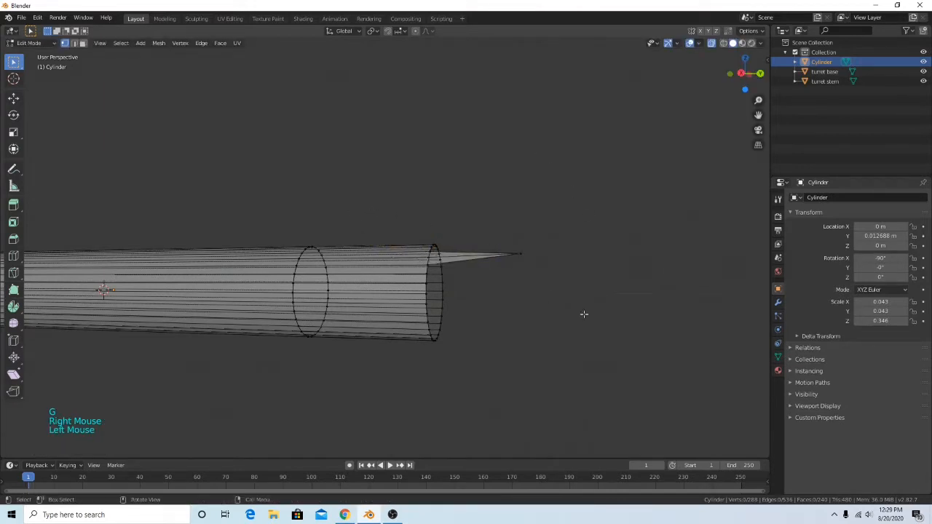
Dissolve the end vertices beyond the loop cut so the tube ends at the cut ring.
left_click(741, 73)
left_click_drag(457, 204, 521, 356)
right_click(554, 365)
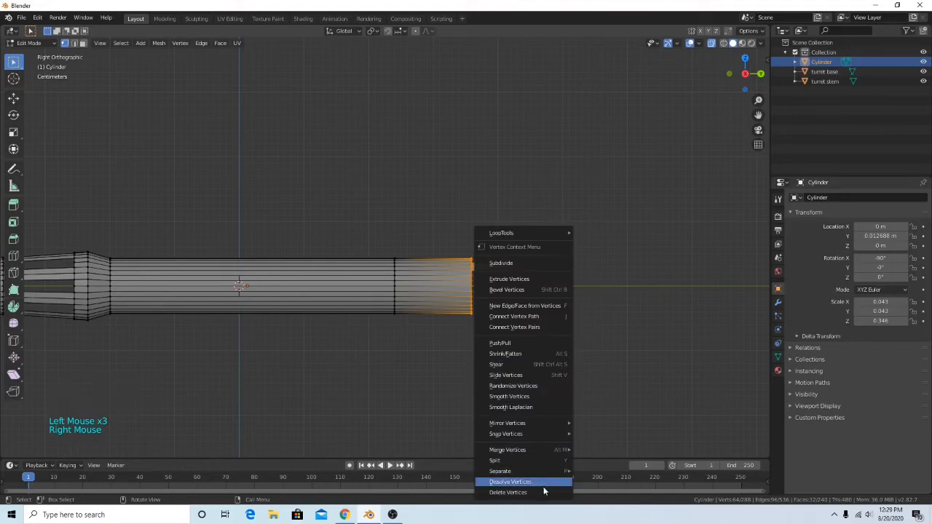
left_click(540, 483)
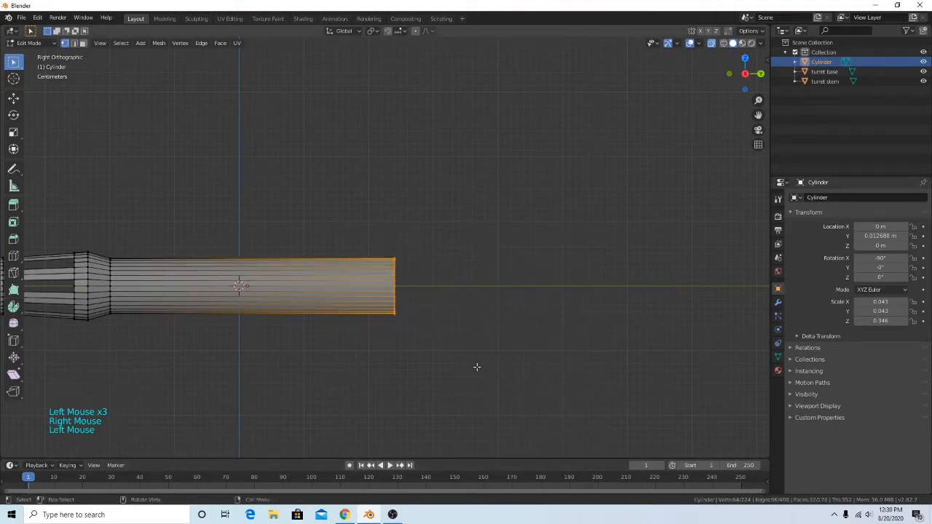
Extrude the tube's positive-Y end ring about 0.019 m along Y and scale it up by about 1.12.
key("e")
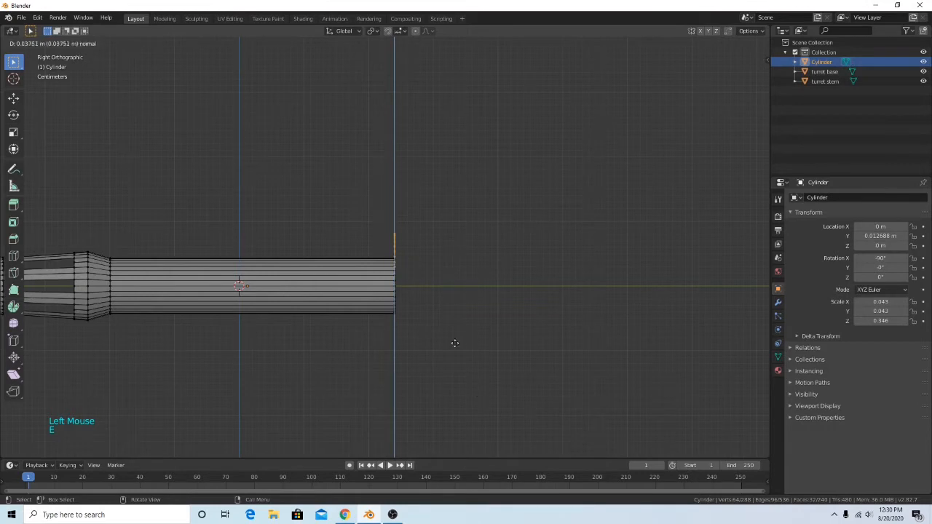
right_click(500, 333)
key("g")
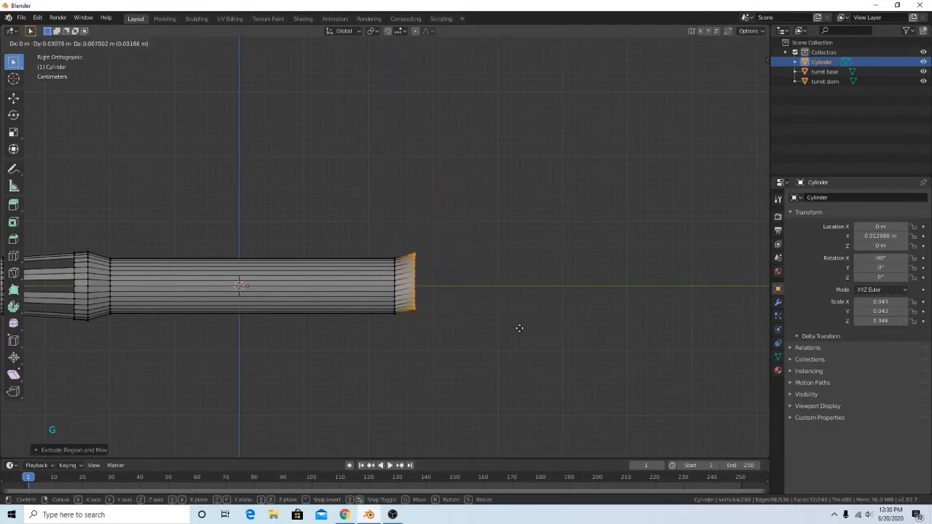
key("y")
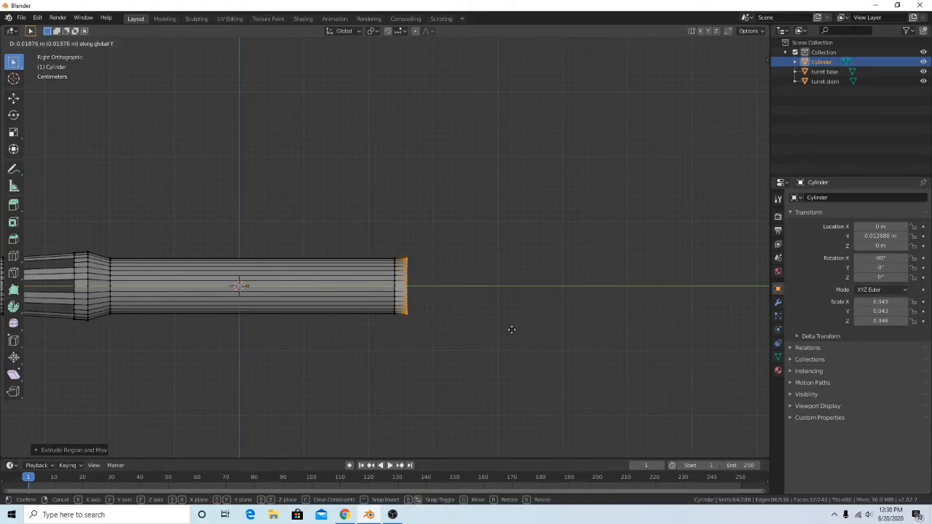
left_click(511, 330)
key("s")
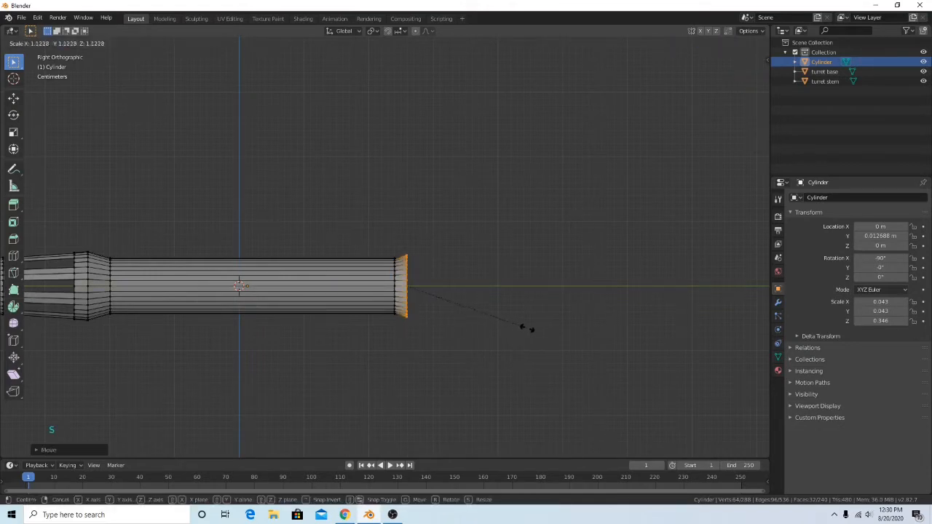
left_click(532, 324)
Extrude the widened ring about 0.18 m along Y and scale the new end ring up into a flare.
key("e")
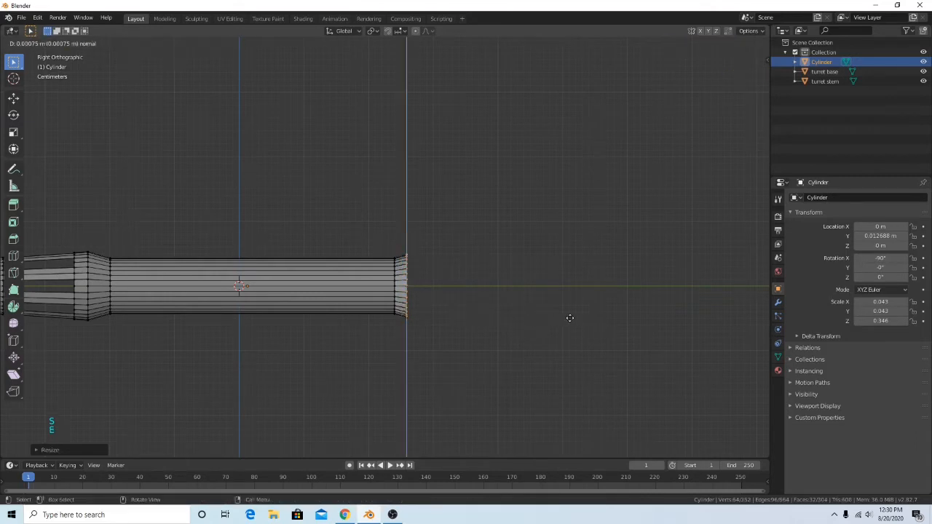
key("y")
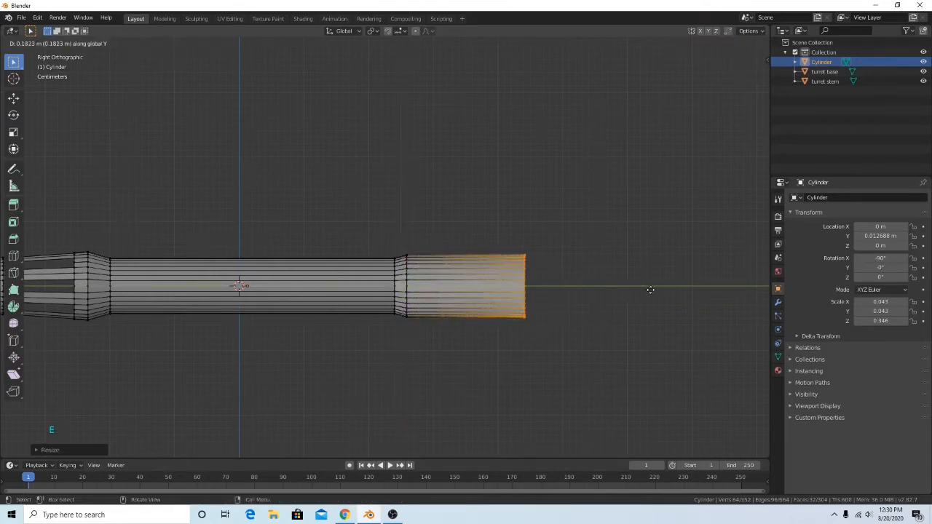
left_click(650, 290)
key("s")
left_click(677, 293)
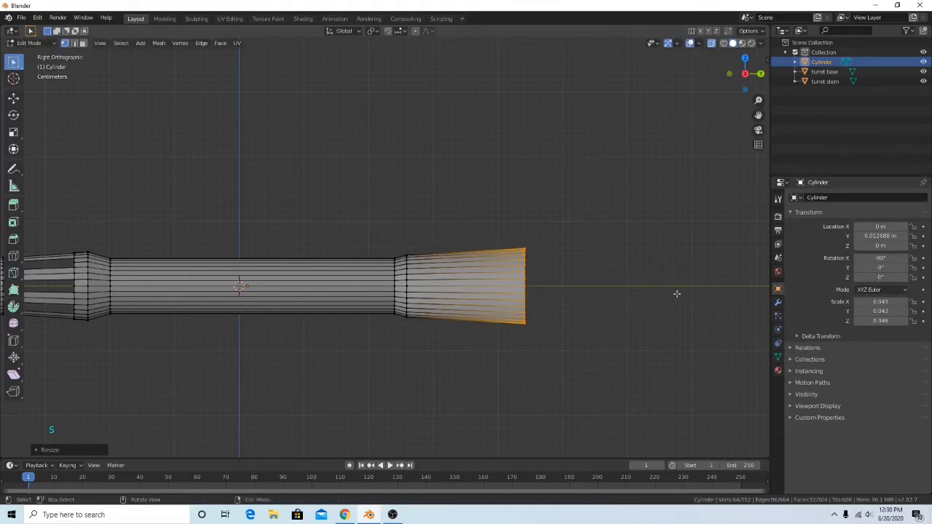
Examine the whole barrel and its flared positive-Y end from the top and at an angle.
scroll(467, 307, "down", 2)
middle_click_drag(467, 306, 452, 341, "shift")
scroll(461, 333, "down", 2)
scroll(570, 288, "down", 2)
left_click(745, 57)
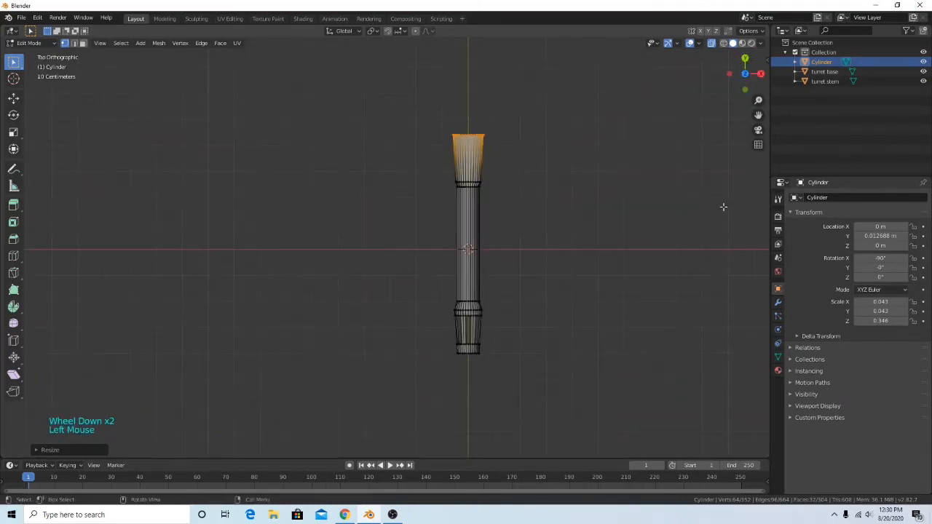
middle_click_drag(598, 258, 588, 246, "shift")
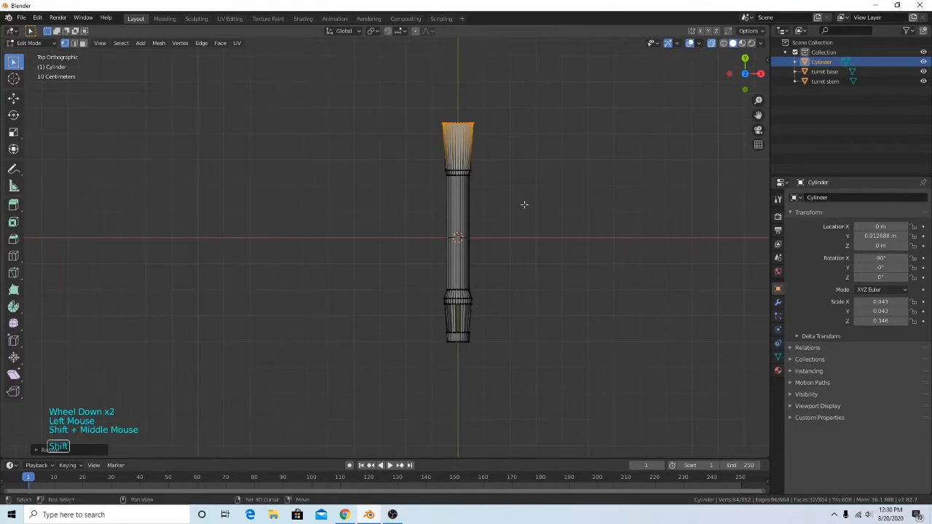
left_click_drag(408, 88, 556, 474)
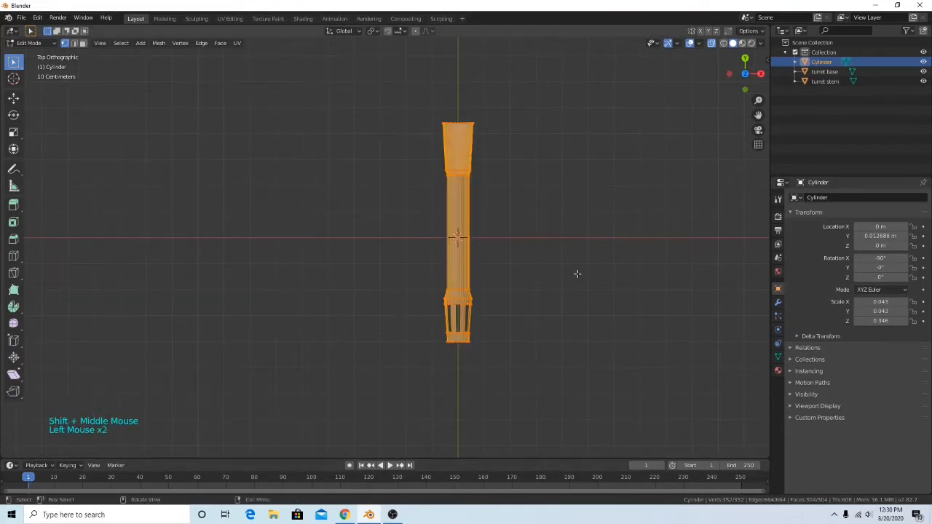
scroll(577, 273, "up", 4)
middle_click_drag(605, 197, 551, 241, "shift")
left_click_drag(385, 148, 501, 281)
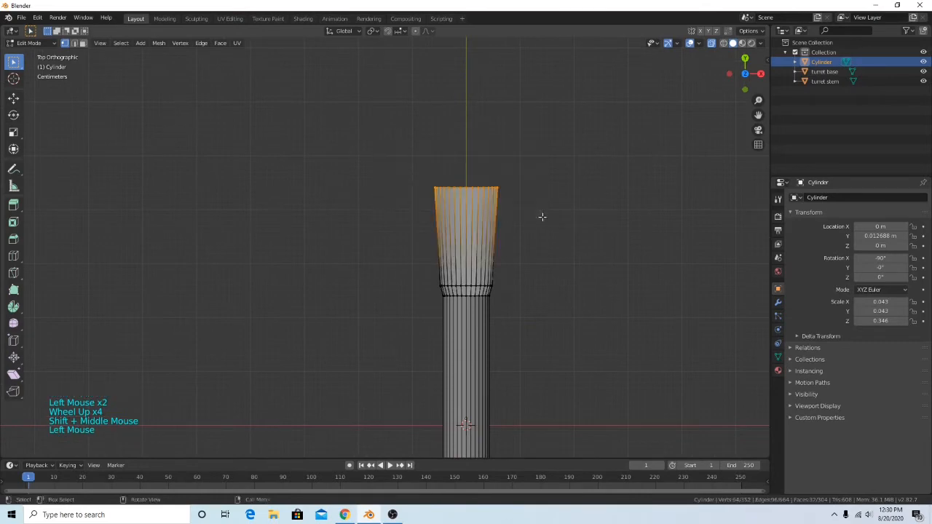
scroll(631, 270, "down", 4)
middle_click_drag(630, 270, 602, 278)
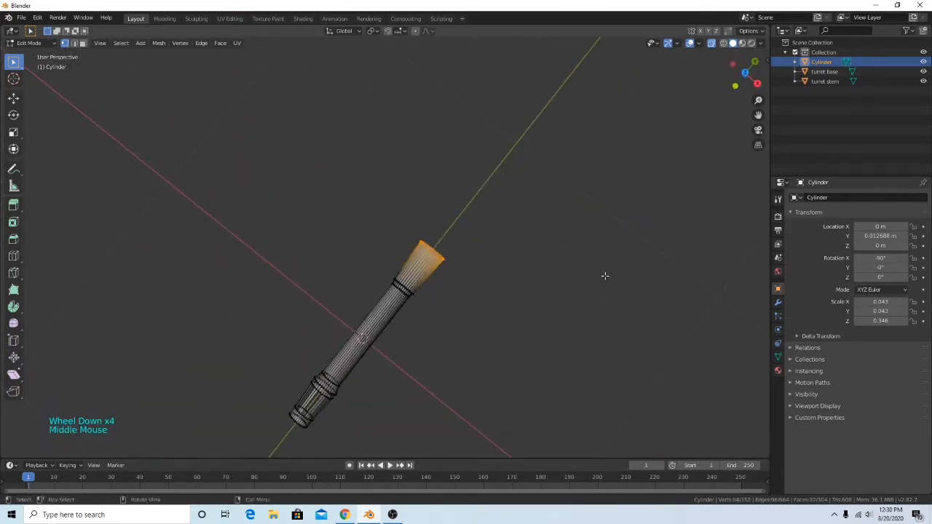
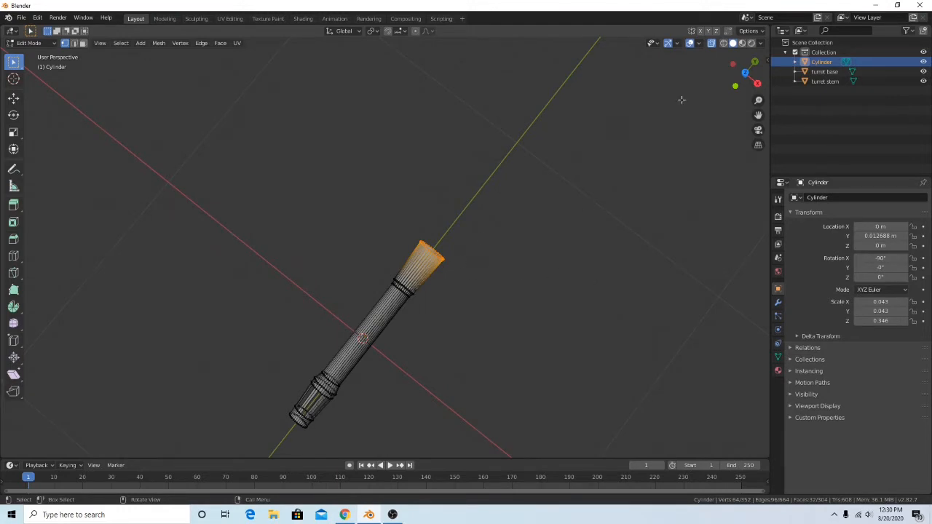
Duplicate the whole barrel mesh and place the copy beside the original along negative X.
scroll(493, 308, "down", 3)
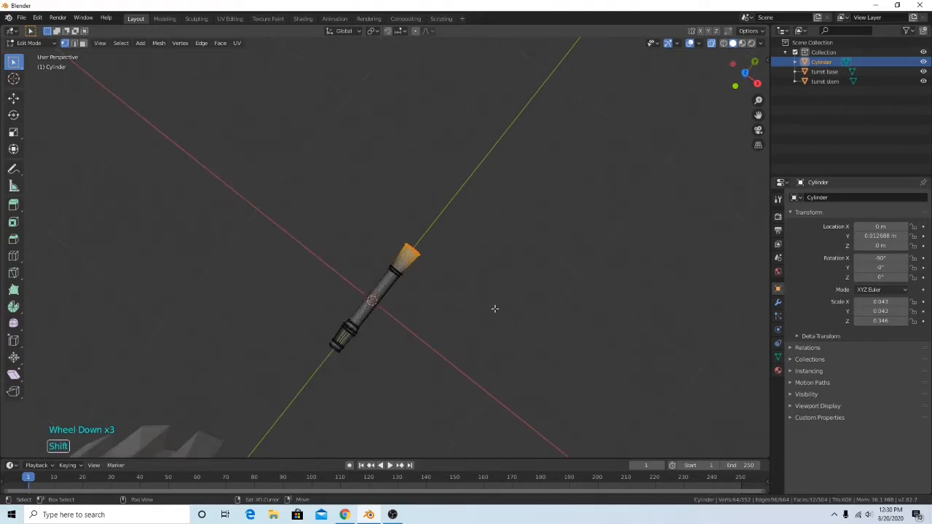
middle_click_drag(493, 308, 503, 267, "shift")
left_click_drag(241, 153, 503, 345)
key("shift+d")
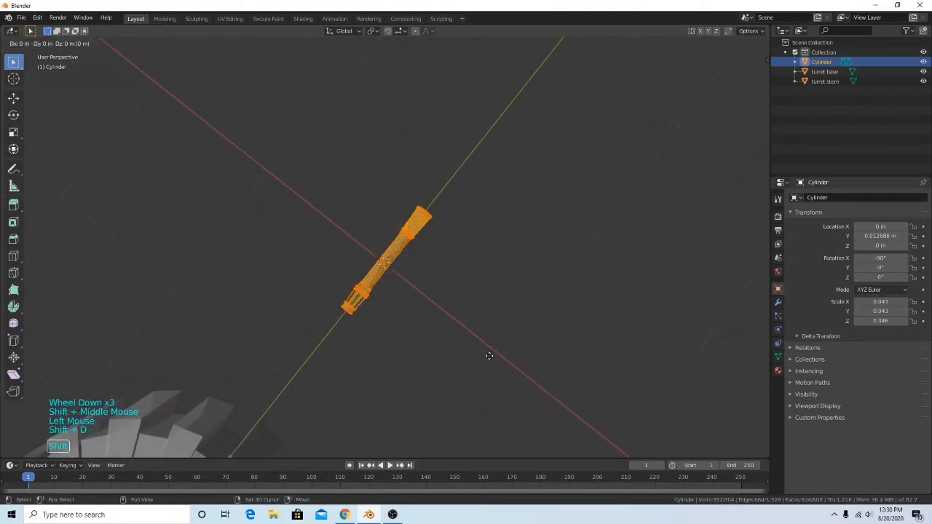
key("x")
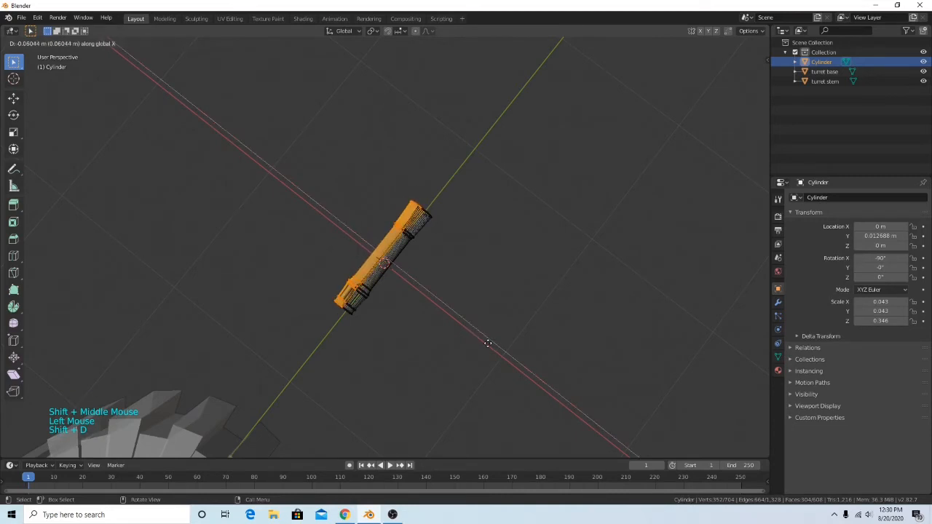
left_click(417, 319)
Move both barrels together along X so they sit evenly on either side of the Y axis.
middle_click_drag(541, 319, 590, 312)
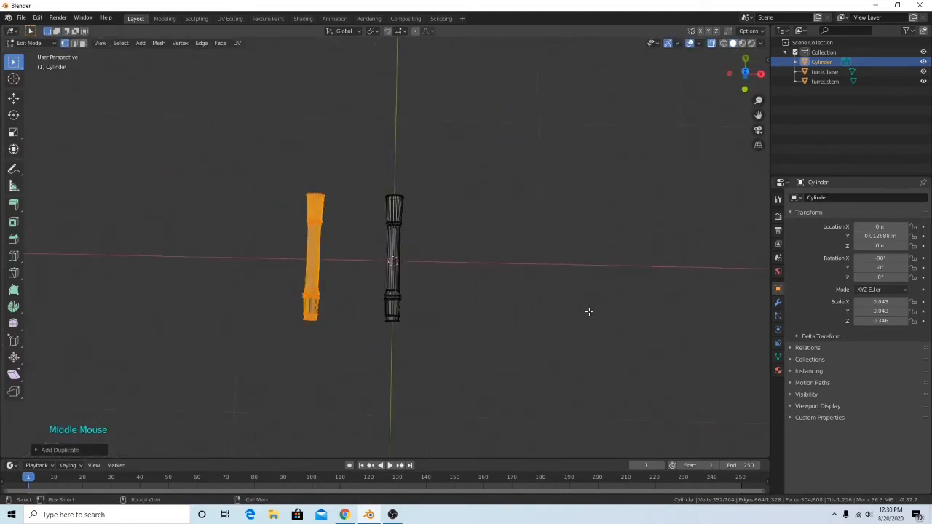
left_click_drag(169, 118, 440, 346)
key("g")
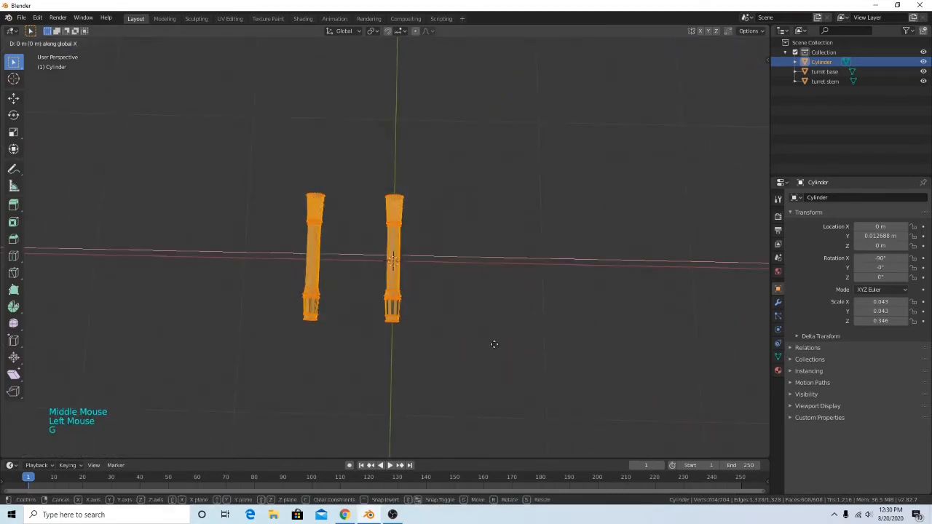
left_click(530, 348)
key("KP_7")
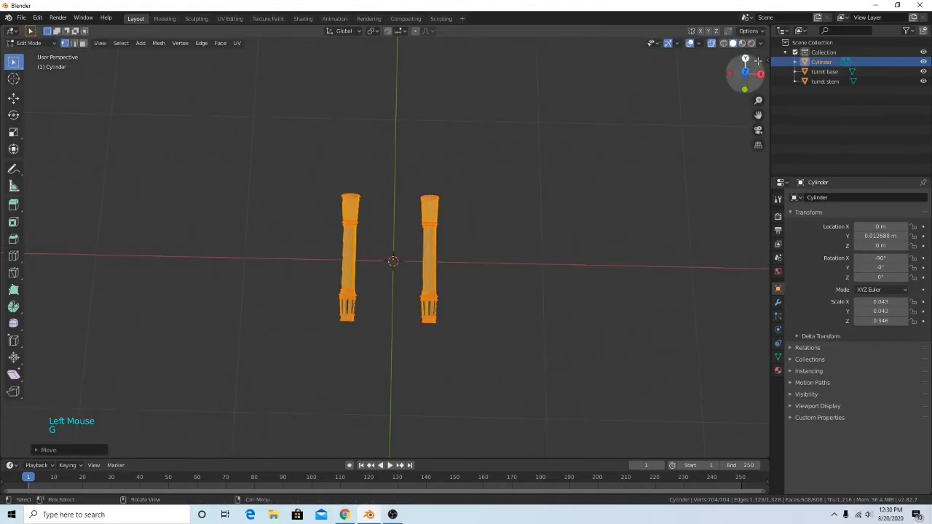
scroll(603, 241, "up", 5)
middle_click_drag(559, 297, 587, 300, "shift")
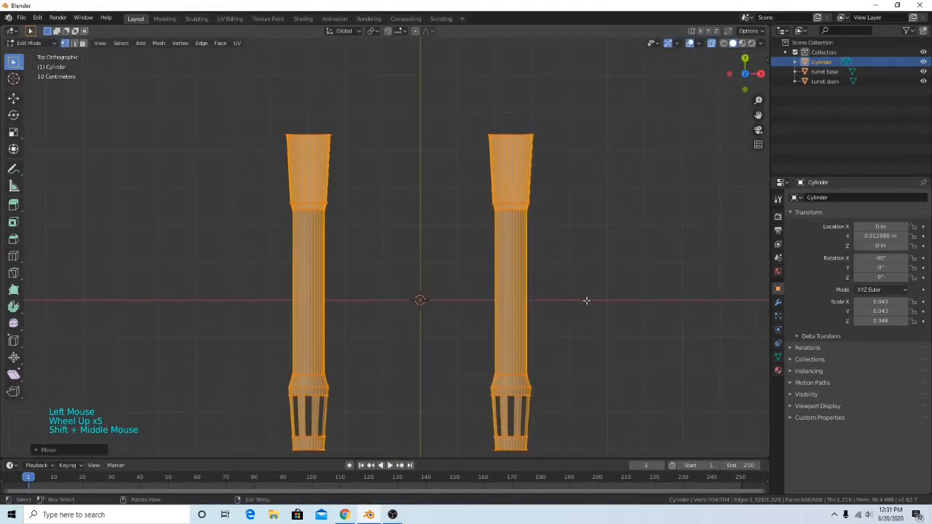
key("g")
key("x")
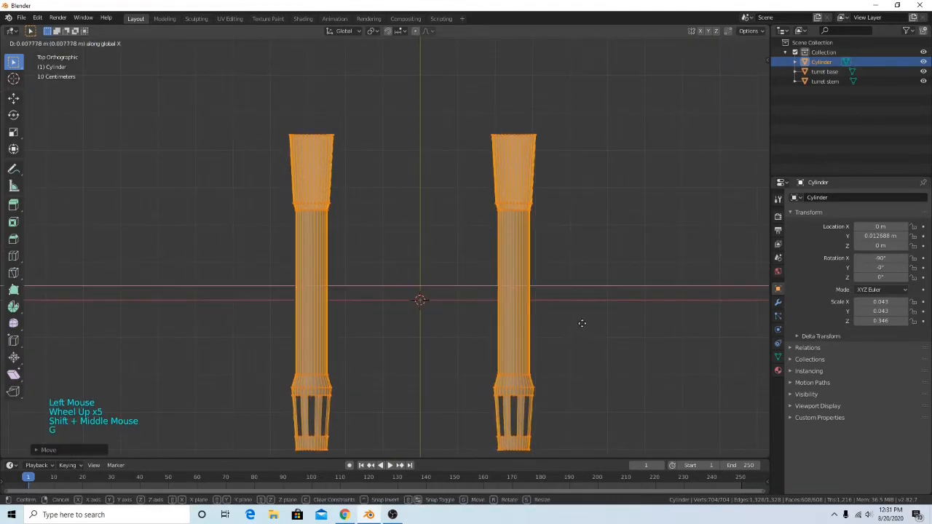
left_click(589, 319)
Rotate the flared rear end ring of the positive-X barrel about -14° and that of the negative-X barrel about 14° for mirrored slants.
key("Tab")
left_click_drag(416, 58, 586, 162)
key("r")
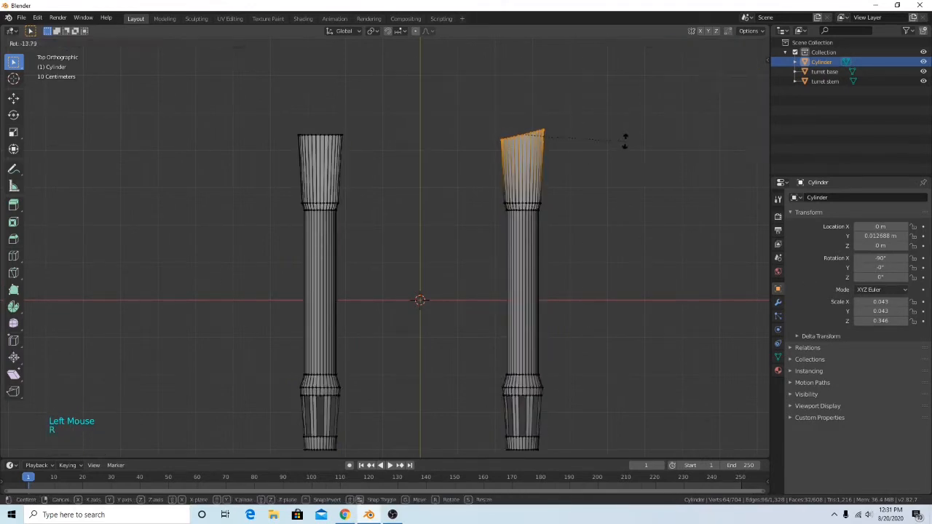
left_click(624, 138)
left_click_drag(274, 102, 326, 134)
key("r")
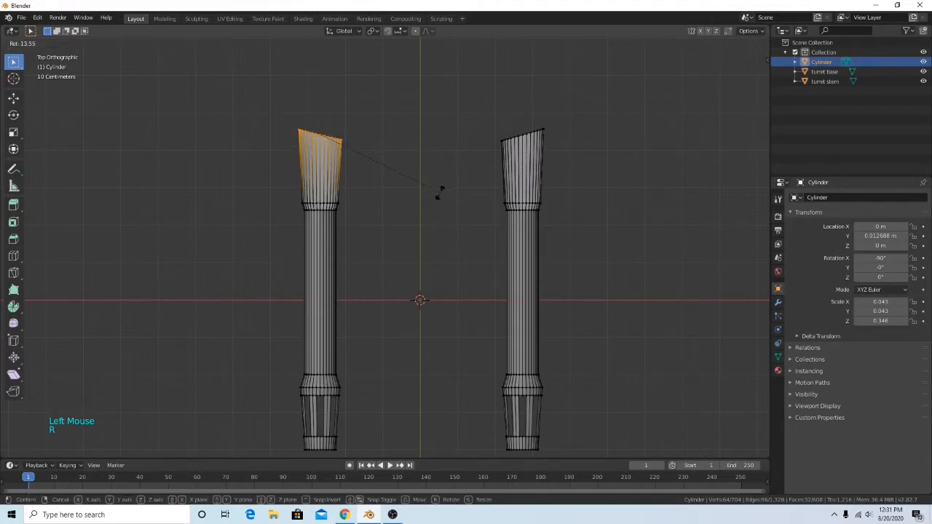
left_click(439, 192)
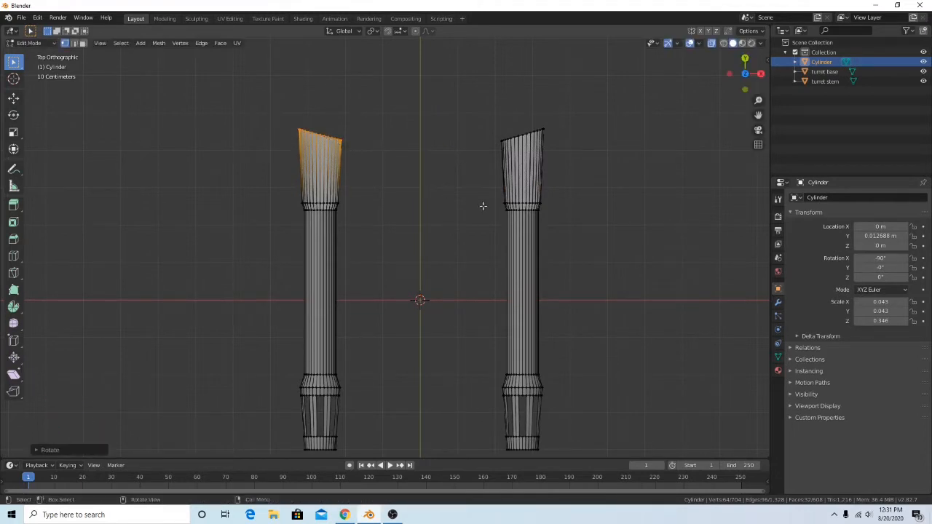
Rename the barrel pair object from its default name to "Turret barrels".
scroll(483, 206, "down", 2)
middle_click_drag(482, 206, 603, 211)
double_click(824, 61)
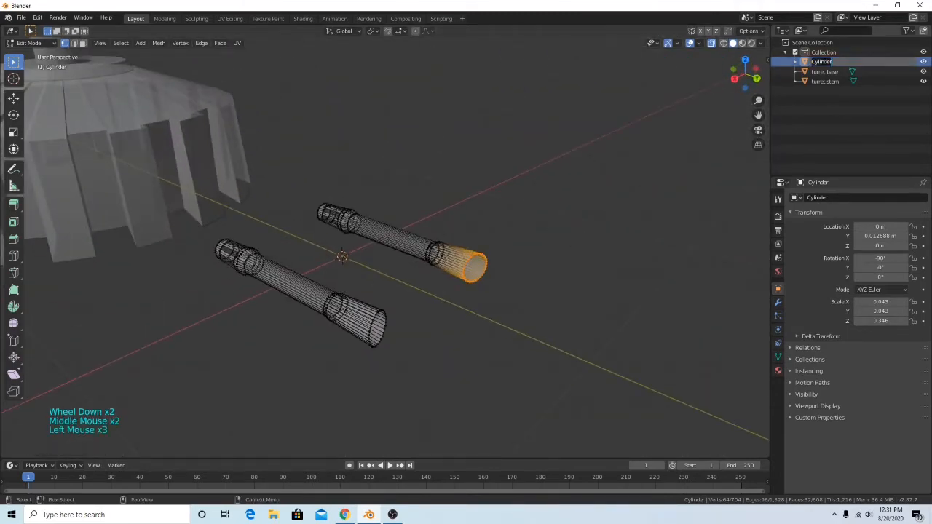
type("barre")
key("BackSpace")
key("BackSpace")
key("BackSpace")
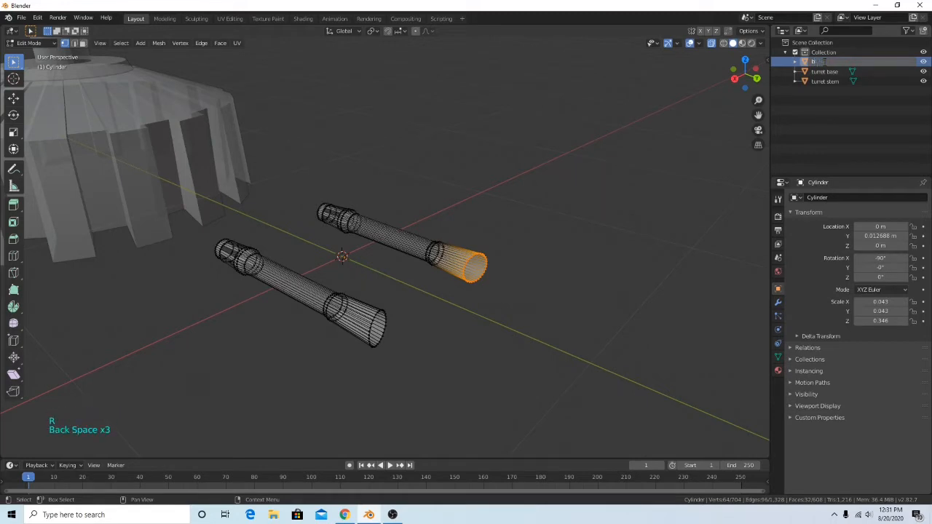
type("Turret barrels")
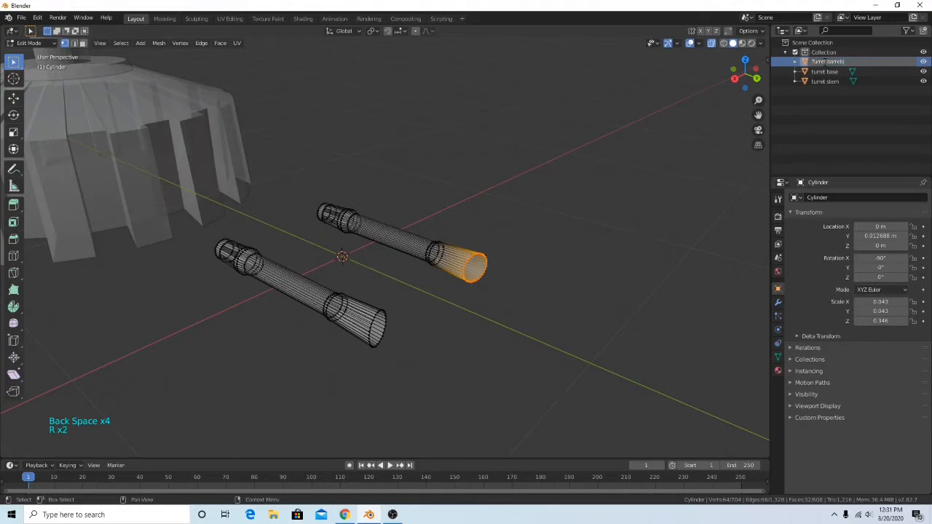
key("Return")
Raise the whole barrel pair along Z to a height of about 2.46 m.
left_click(433, 255)
left_click(479, 316)
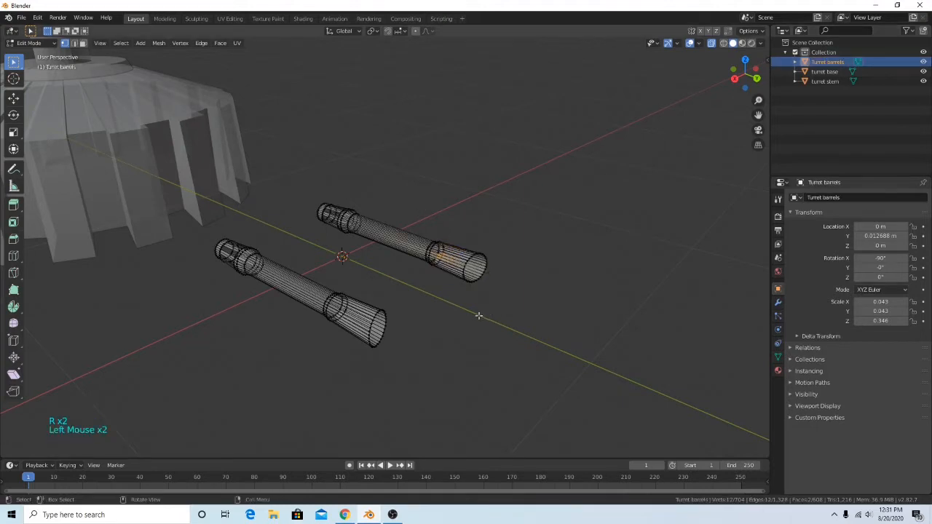
middle_click_drag(434, 309, 293, 257)
key("Tab")
scroll(370, 281, "down", 2)
middle_click_drag(370, 281, 469, 336)
scroll(466, 306, "down", 6)
key("g")
key("z")
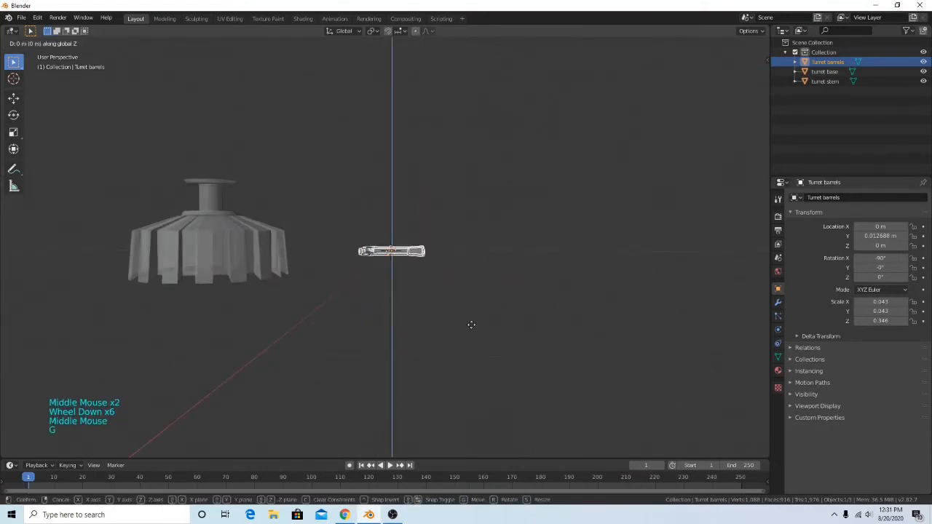
left_click(463, 141)
middle_click_drag(458, 142, 484, 193, "shift")
Add a cylinder mesh at the world origin and scale it uniformly down to about 0.306.
left_click(744, 77)
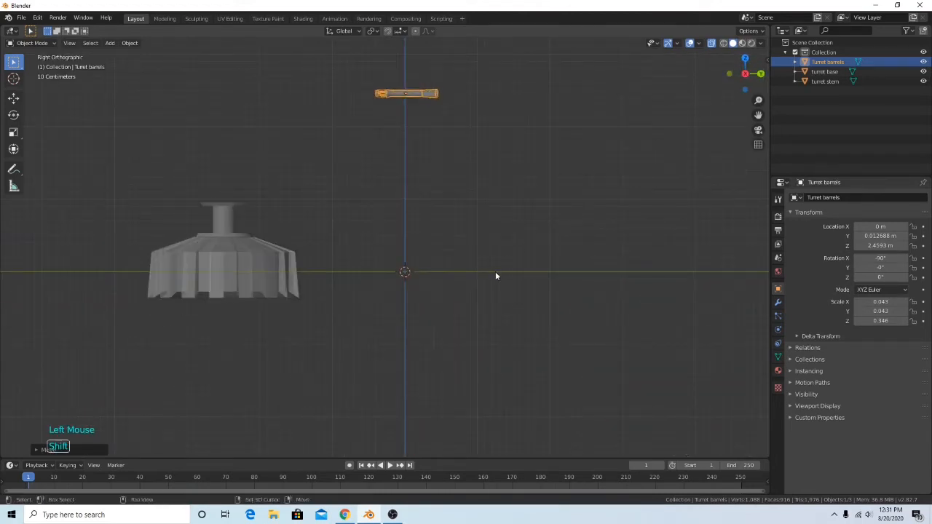
middle_click_drag(495, 273, 506, 238, "shift")
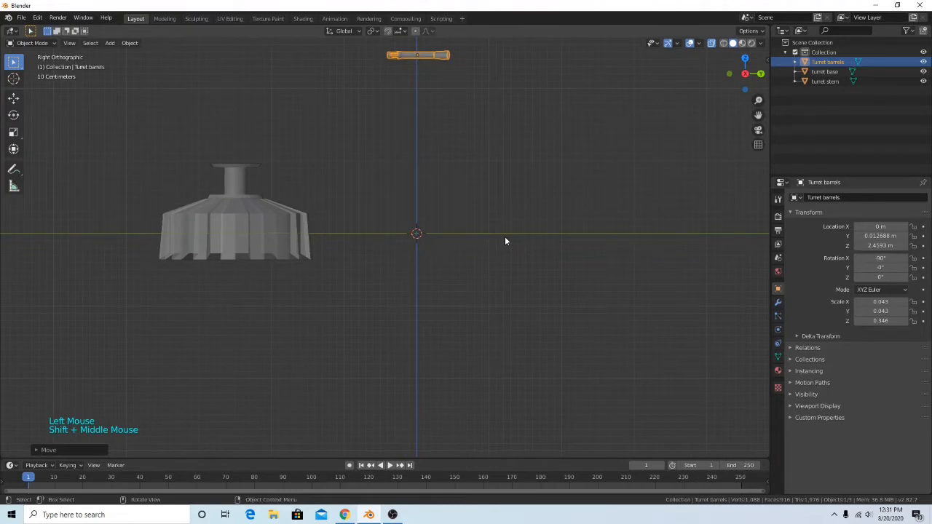
left_click(487, 306)
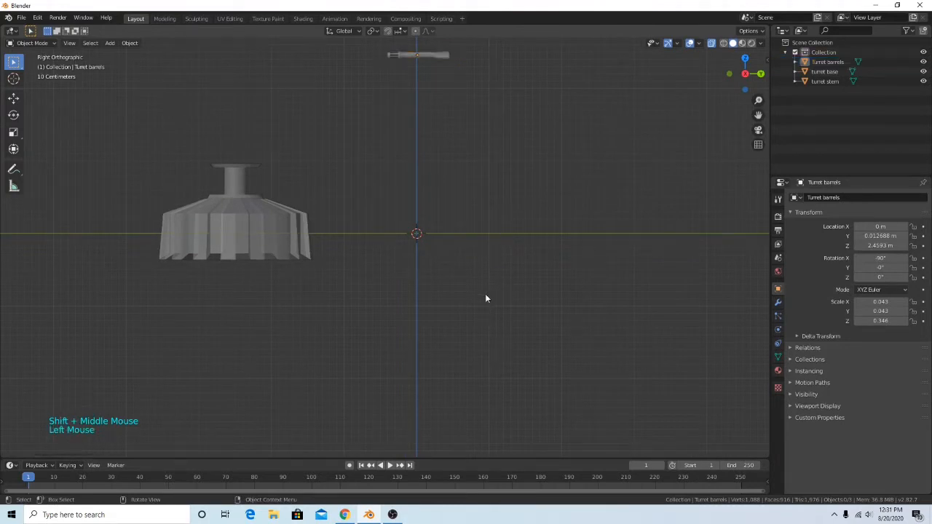
key("shift+a")
mouse_move(493, 290)
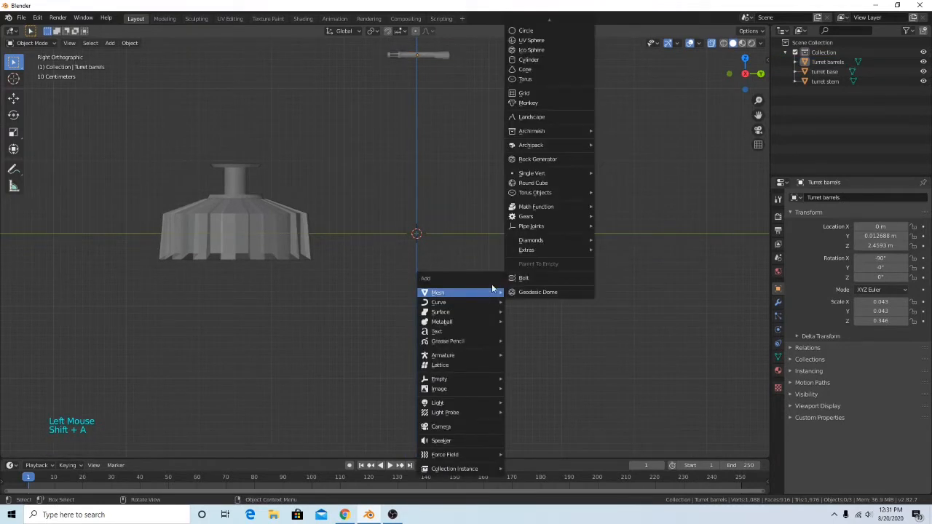
left_click(548, 59)
scroll(530, 271, "up", 2)
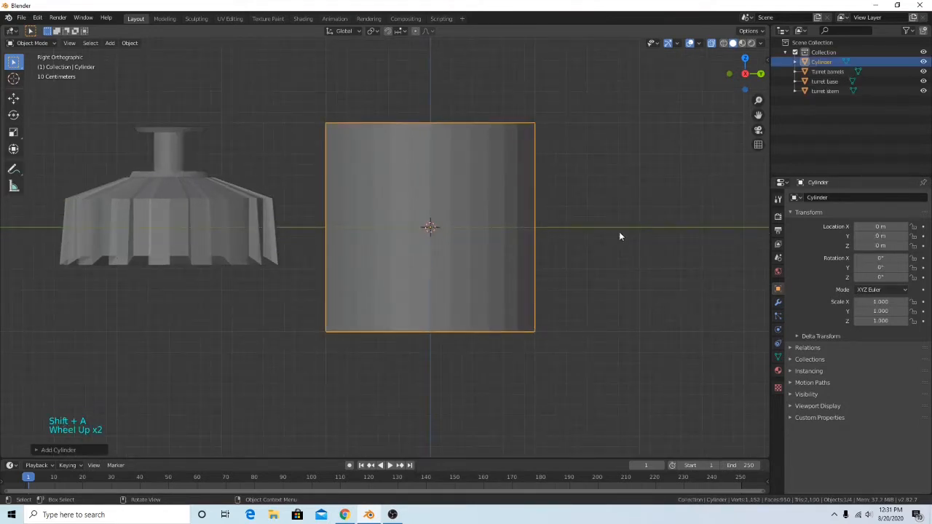
key("s")
left_click(495, 232)
middle_click_drag(536, 203, 551, 228, "shift")
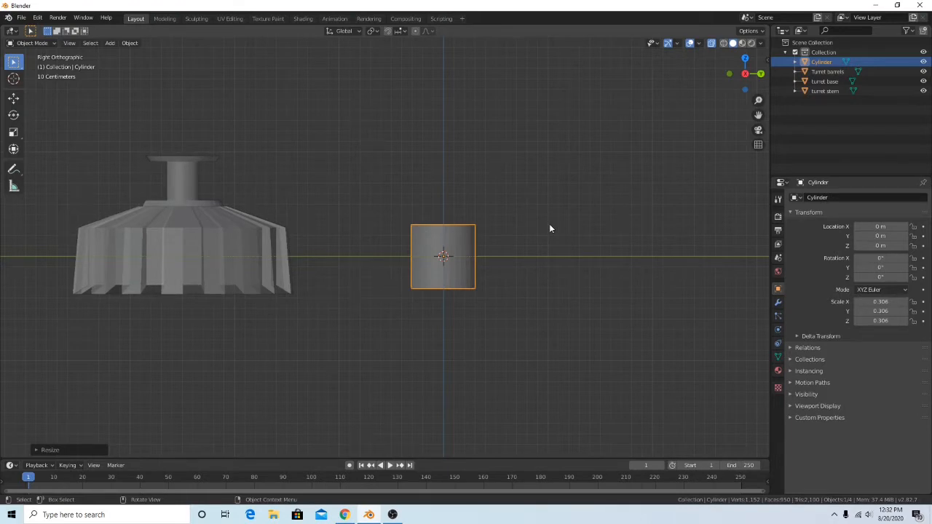
Compare the small cylinder's size with the raised barrels and the turret base from the side.
middle_click_drag(518, 86, 537, 218, "shift")
left_click(744, 77)
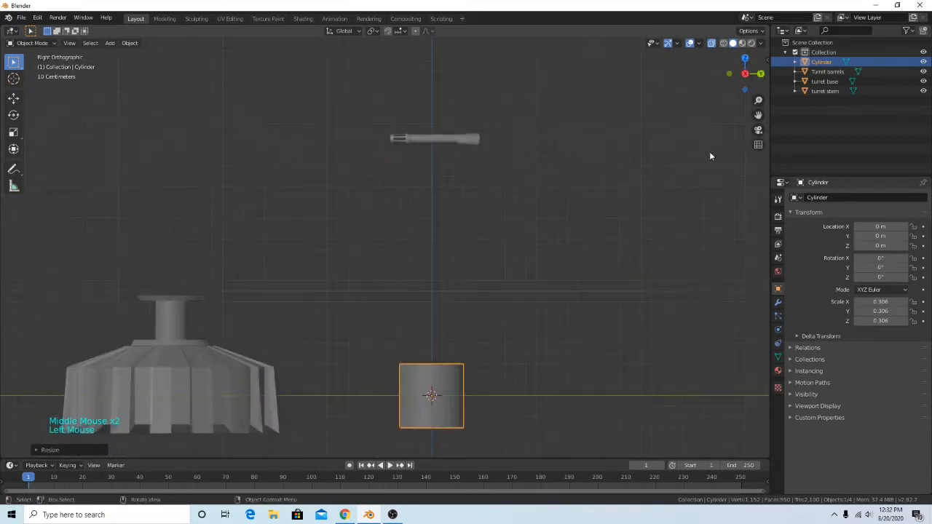
middle_click_drag(567, 308, 567, 231, "shift")
scroll(553, 291, "up", 3)
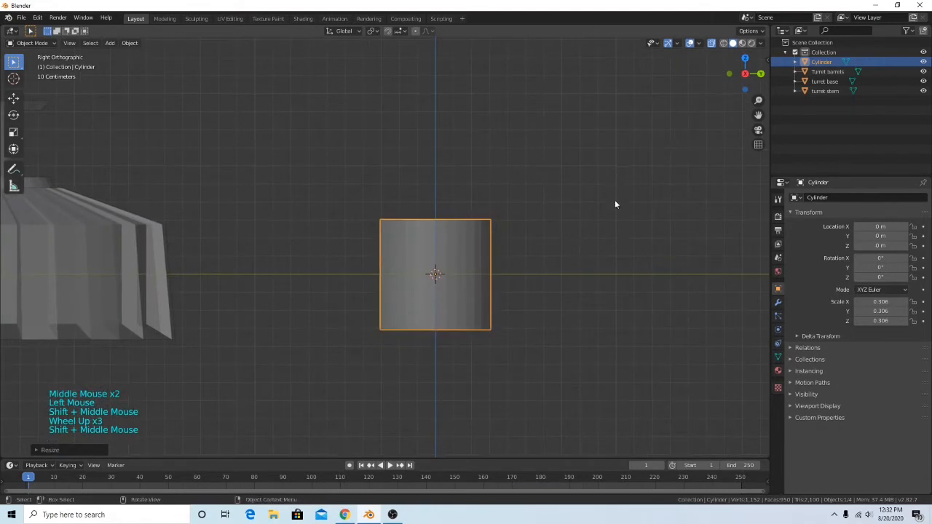
middle_click_drag(517, 276, 588, 325, "shift")
left_click(402, 239)
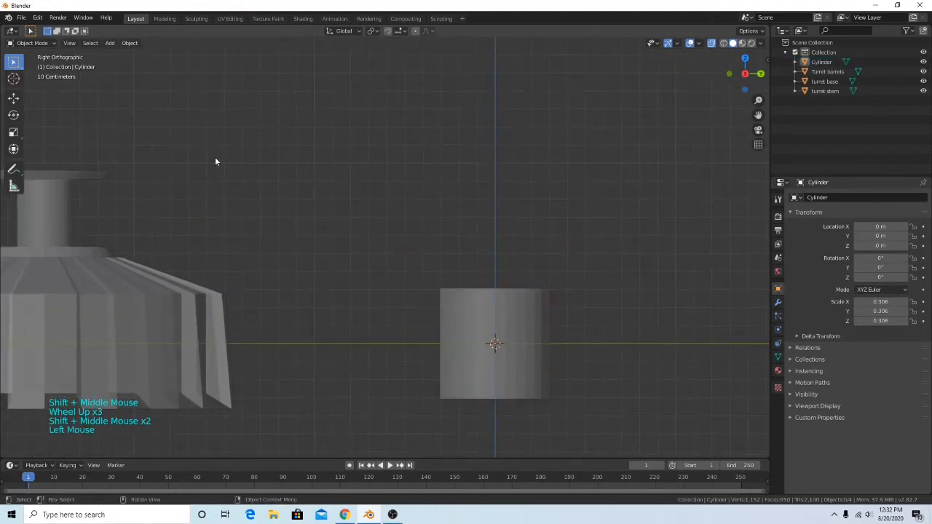
scroll(382, 273, "down", 2)
left_click(436, 302)
left_click(457, 313)
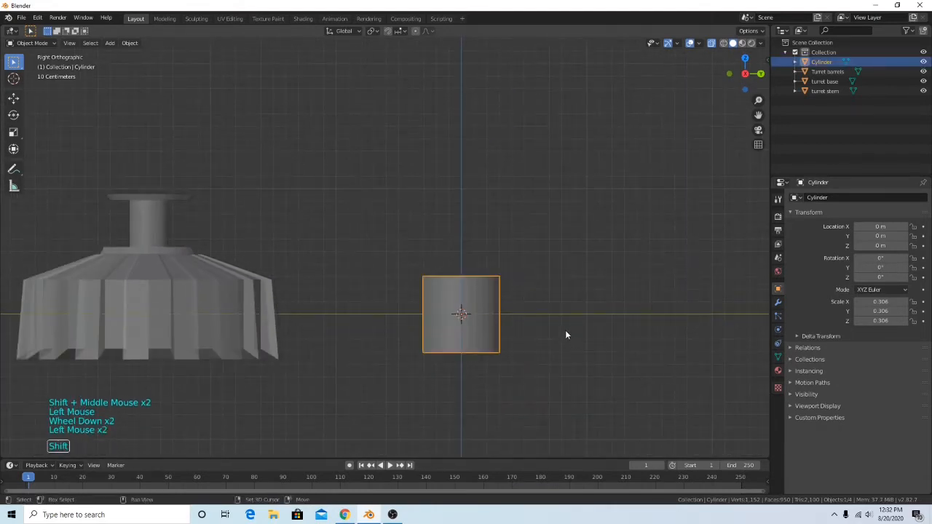
middle_click_drag(566, 335, 570, 310, "shift")
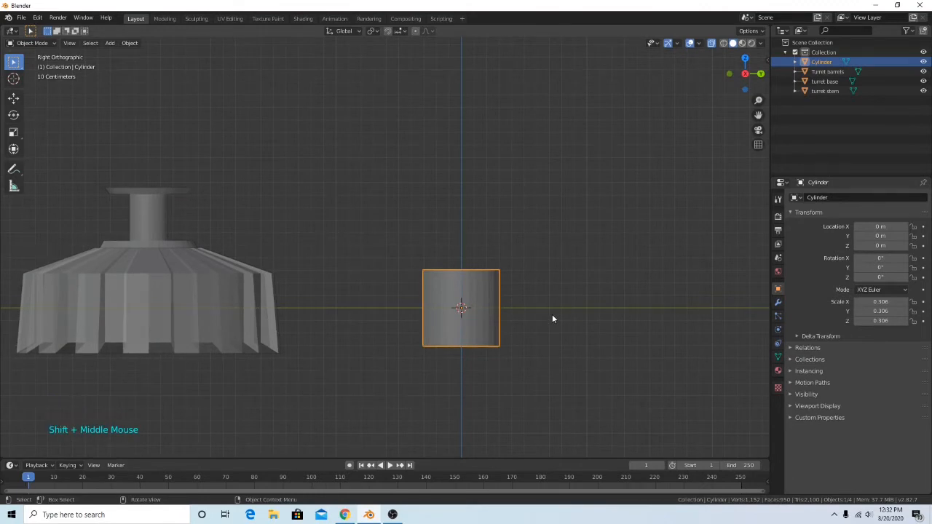
Delete the cylinder's vertices on the negative-X side of the Y axis, keeping only the positive-X half.
key("Tab")
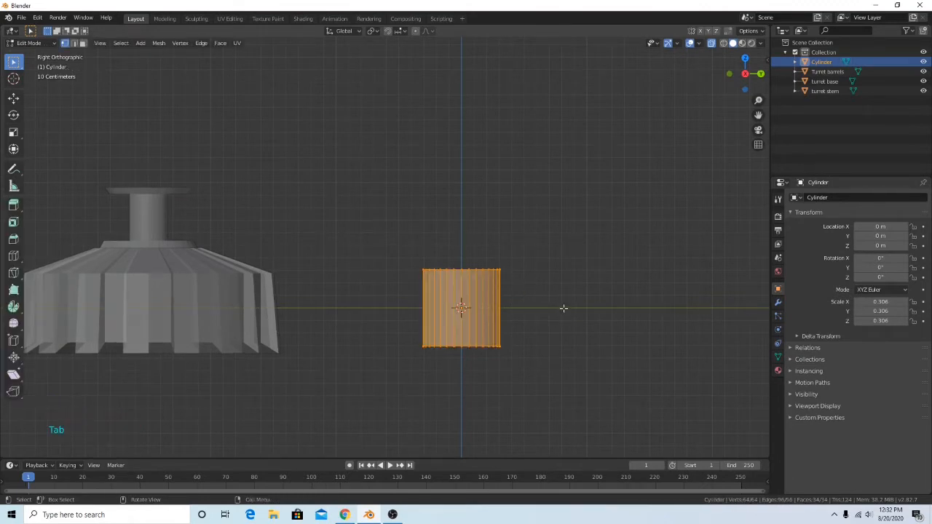
middle_click_drag(562, 308, 572, 368)
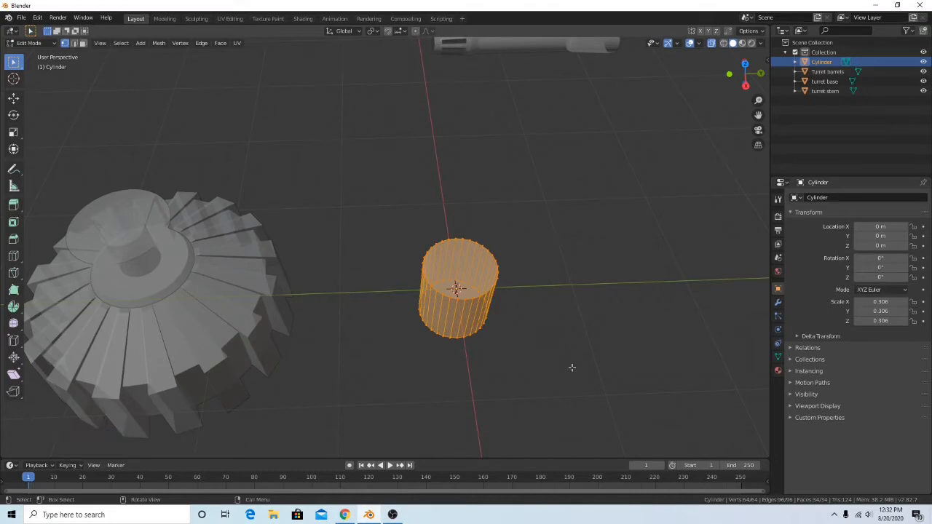
left_click(745, 64)
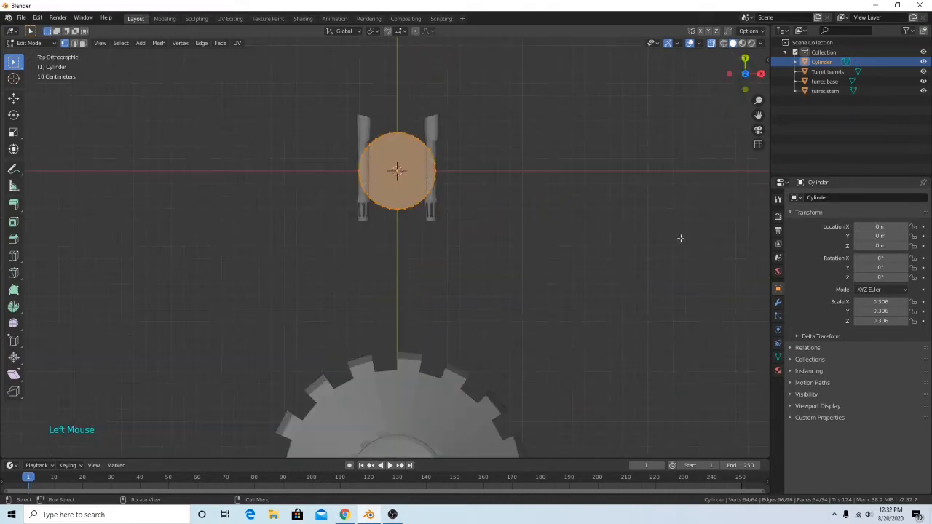
scroll(583, 277, "up", 3)
middle_click_drag(564, 270, 555, 200, "shift")
scroll(519, 156, "up", 3)
left_click(575, 233)
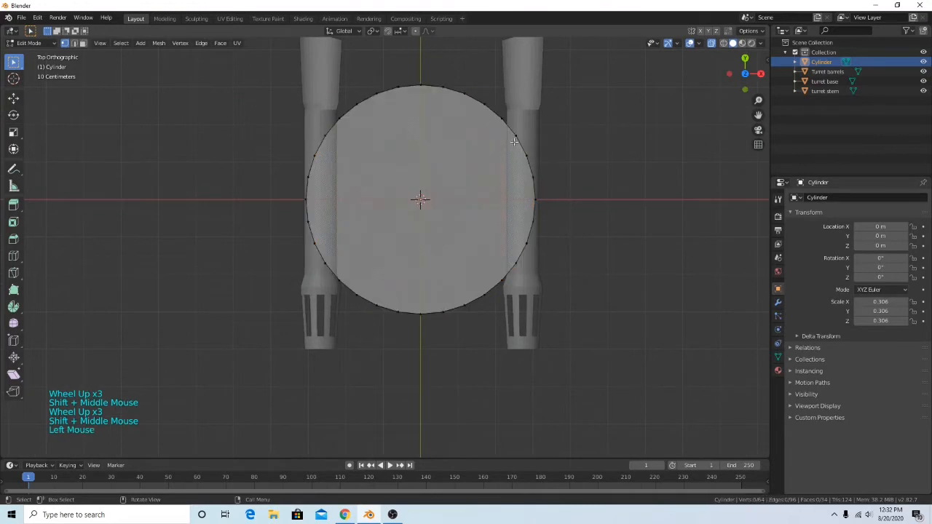
left_click_drag(514, 141, 556, 252)
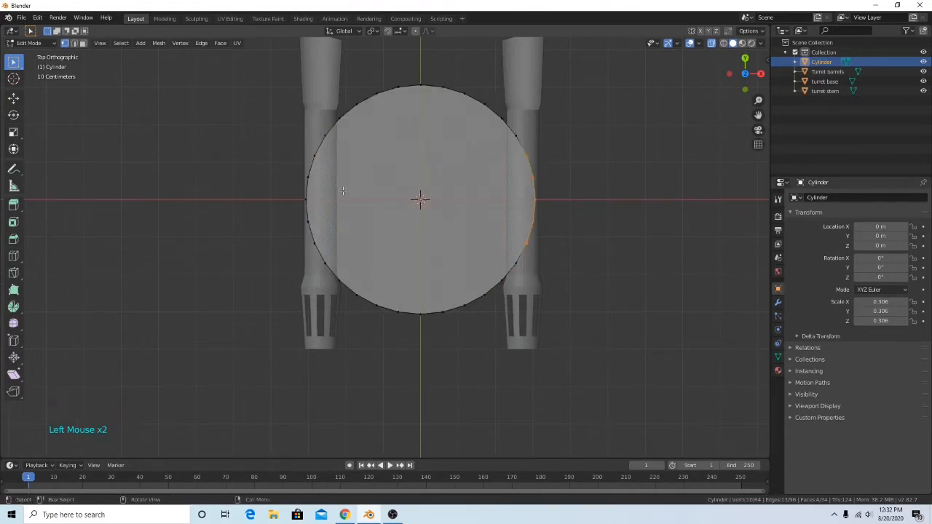
scroll(449, 241, "down", 2)
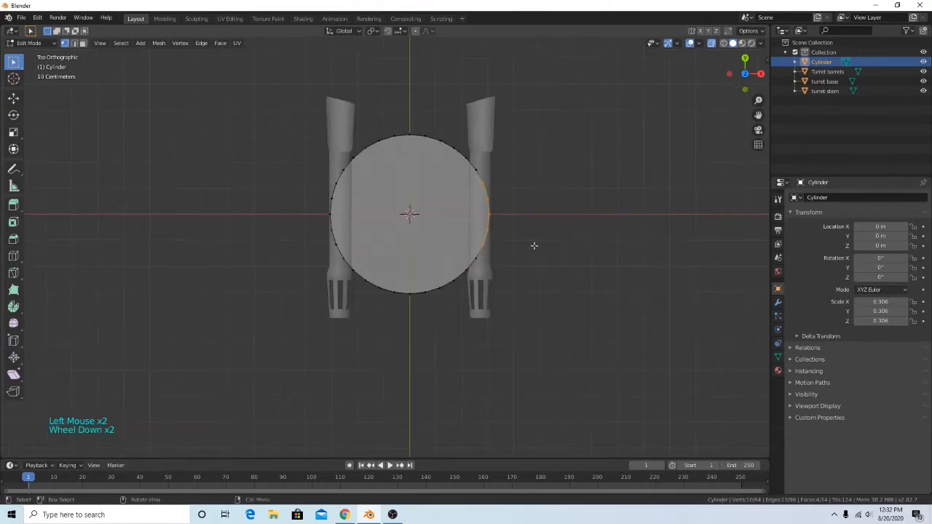
left_click_drag(281, 109, 405, 326)
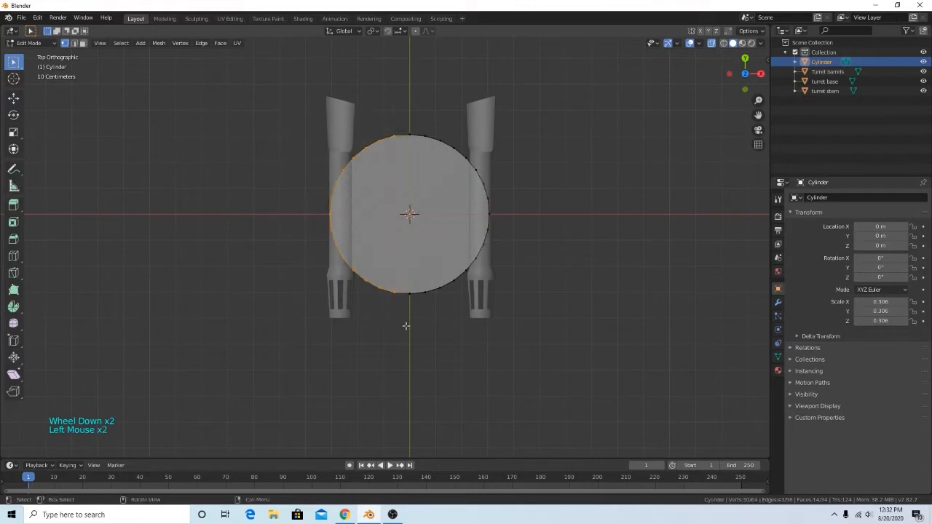
right_click(635, 315)
right_click(560, 296)
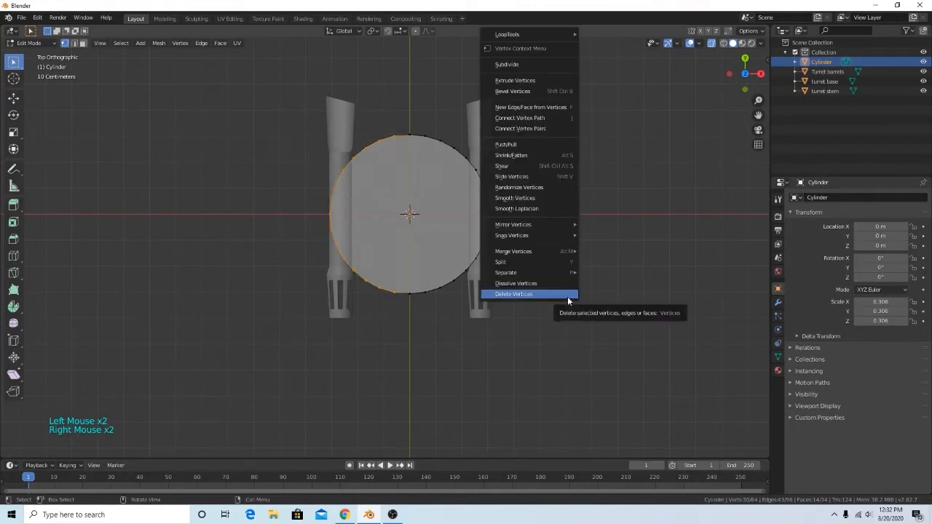
left_click(568, 295)
middle_click_drag(389, 106, 557, 262)
left_click(740, 76)
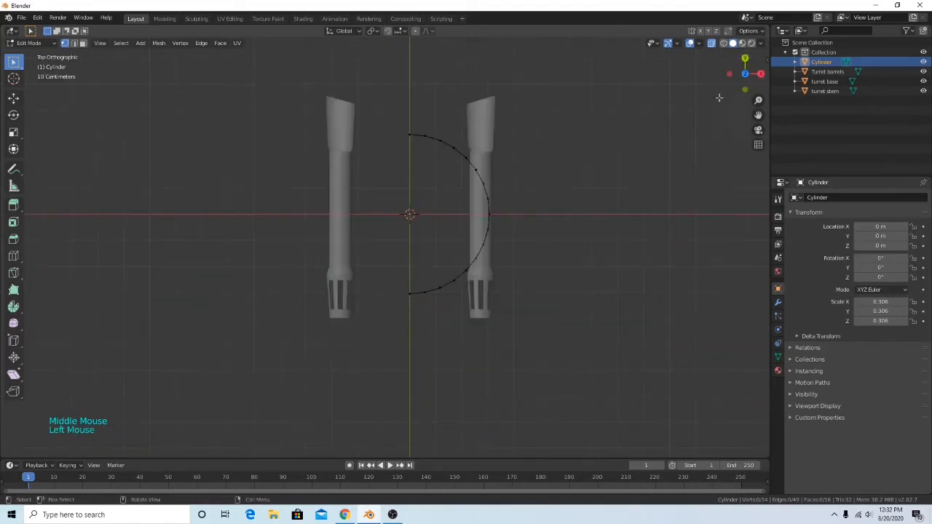
Move the barrel pair along negative Y to about -1.281 m, clear of the half cylinder.
key("Tab")
left_click(488, 133)
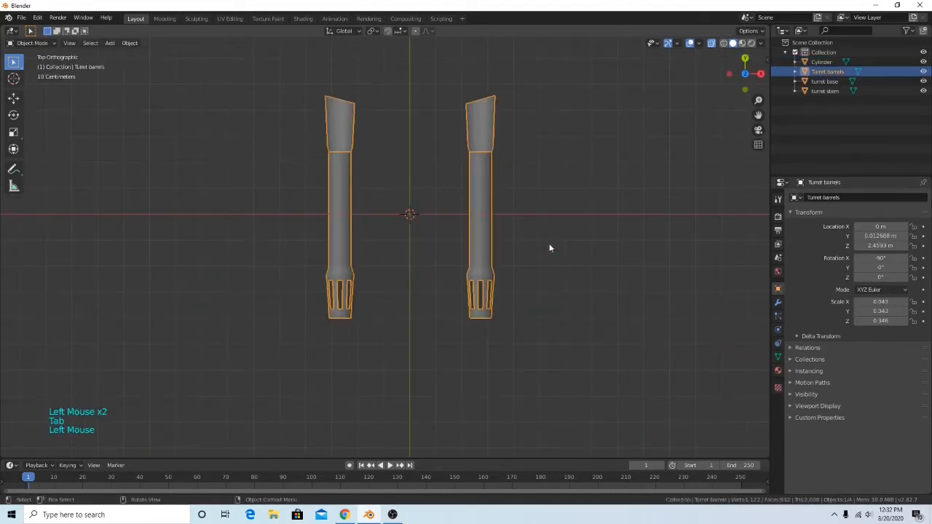
key("g")
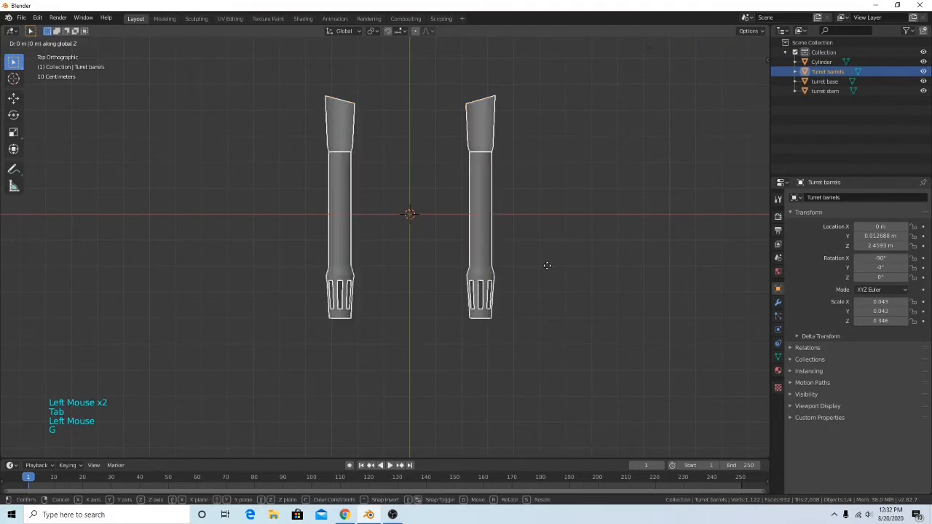
key("x")
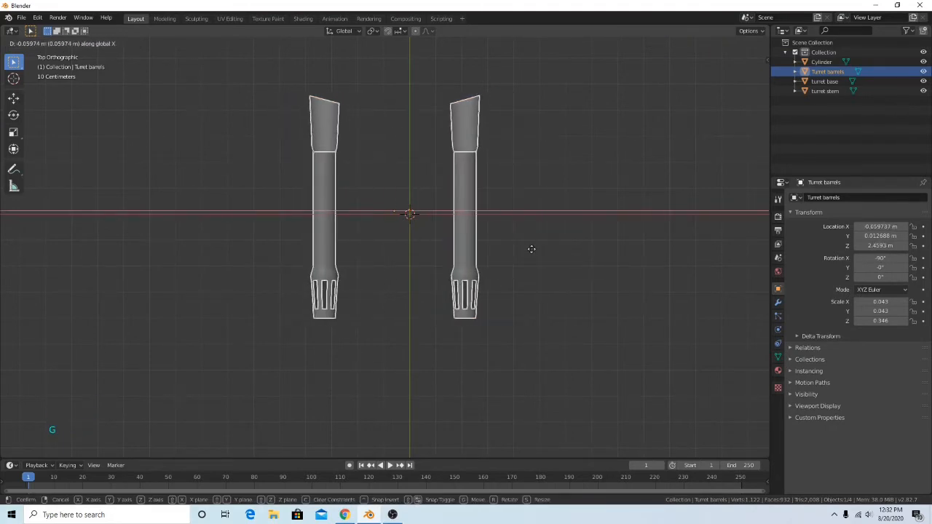
key("y")
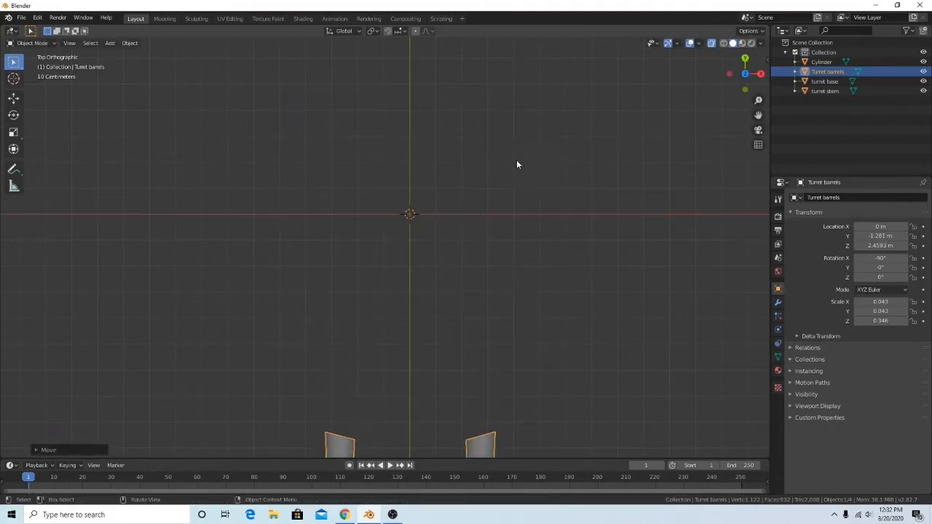
left_click(565, 255)
Open the half cylinder's mesh for editing.
key("Tab")
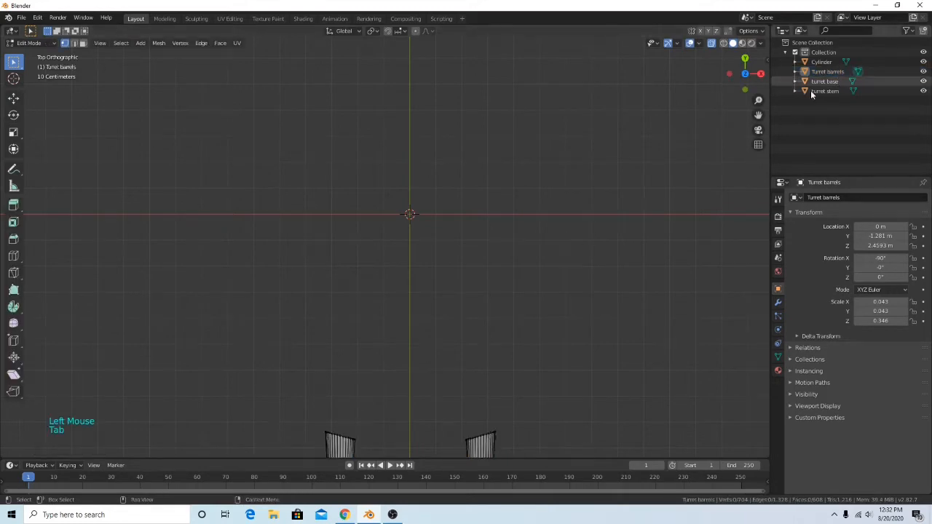
key("Tab")
left_click(822, 62)
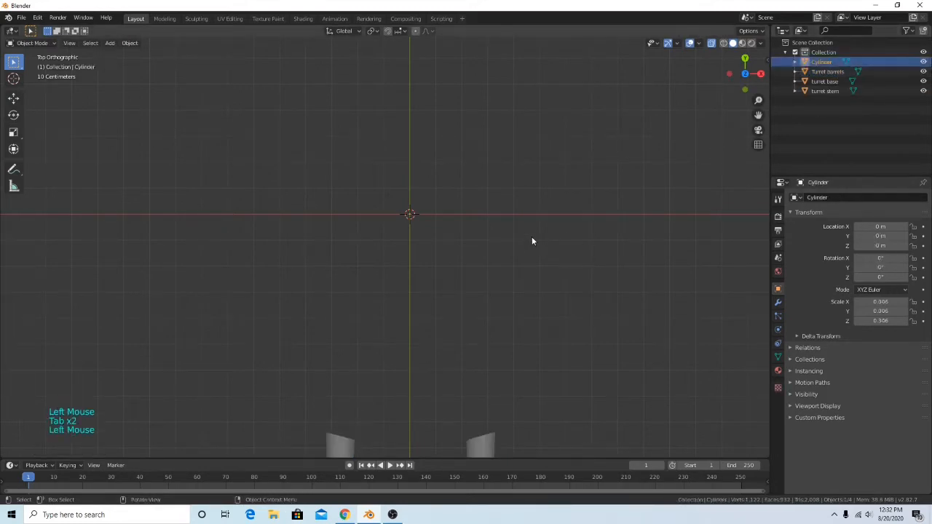
key("Tab")
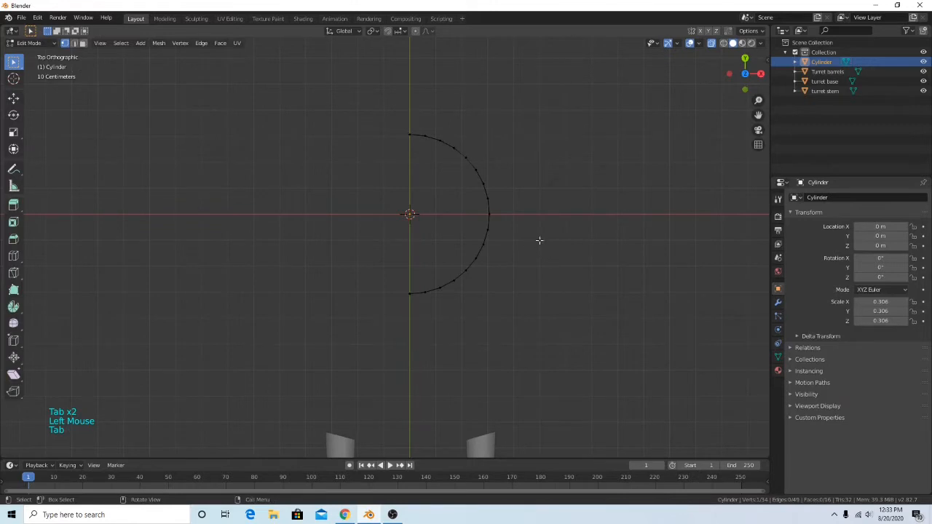
Add a Mirror modifier on the X axis with clipping to the half cylinder.
left_click(415, 120)
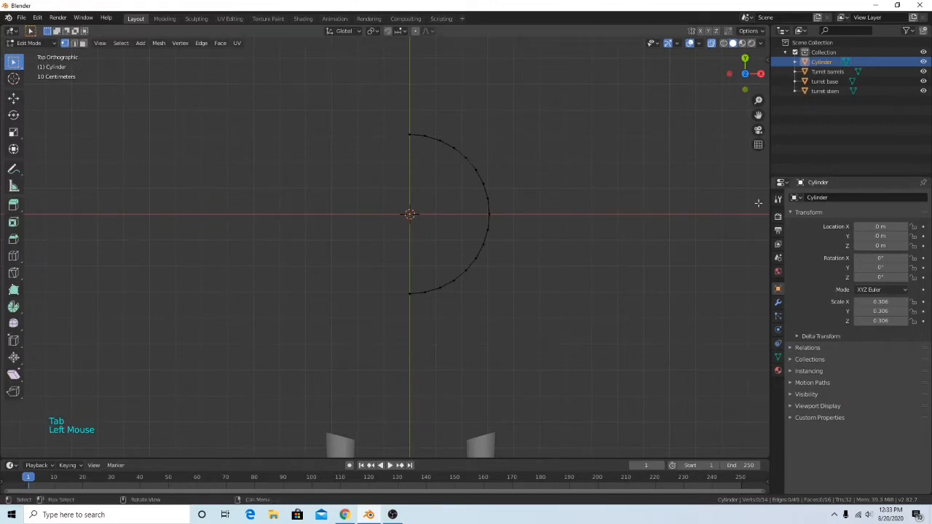
left_click(778, 303)
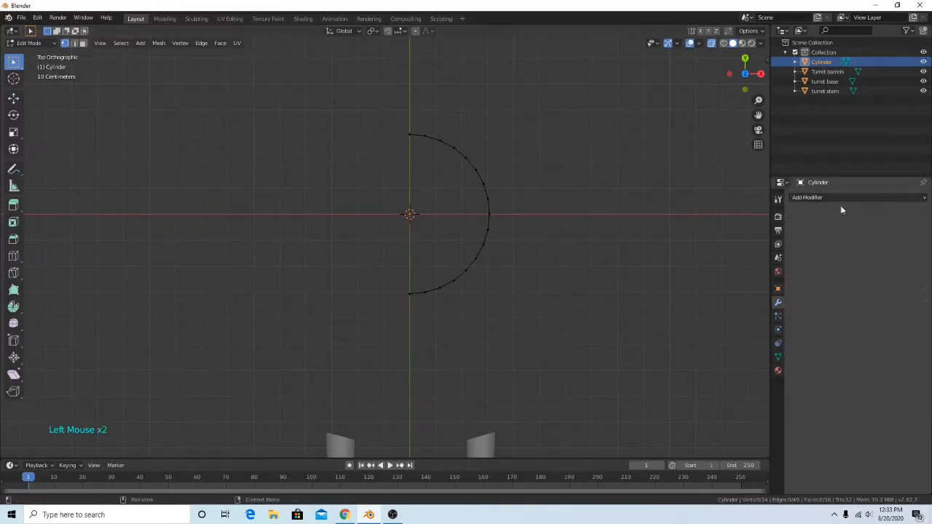
left_click(842, 199)
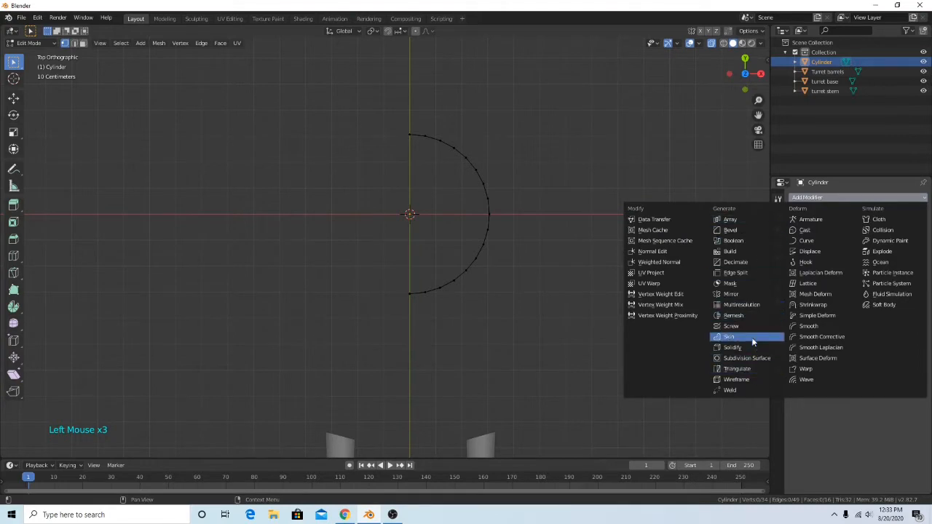
left_click(743, 294)
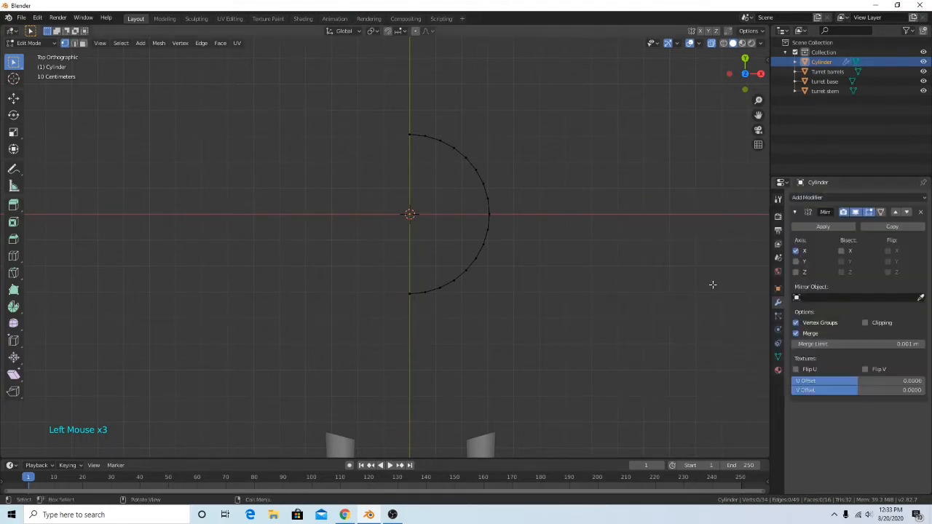
left_click(866, 323)
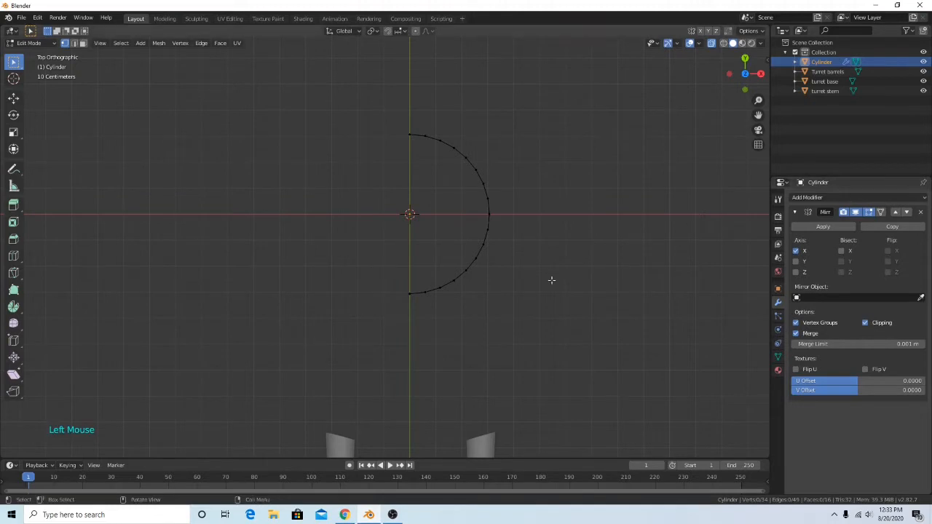
left_click(796, 251)
left_click_drag(378, 114, 546, 298)
middle_click_drag(566, 286, 571, 173)
scroll(571, 174, "down", 1)
middle_click_drag(572, 173, 550, 173)
middle_click_drag(550, 173, 537, 223)
scroll(593, 276, "up", 1)
key("g")
right_click(588, 261)
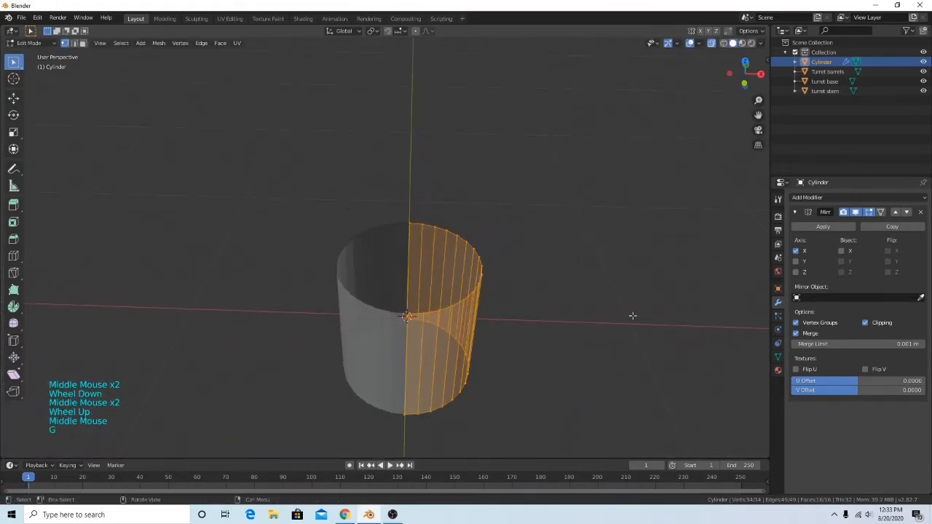
Fill the open upper and lower ends of the half cylinder with faces.
left_click_drag(310, 165, 466, 143)
middle_click_drag(523, 186, 510, 245)
scroll(555, 285, "down", 3)
left_click_drag(309, 223, 537, 323)
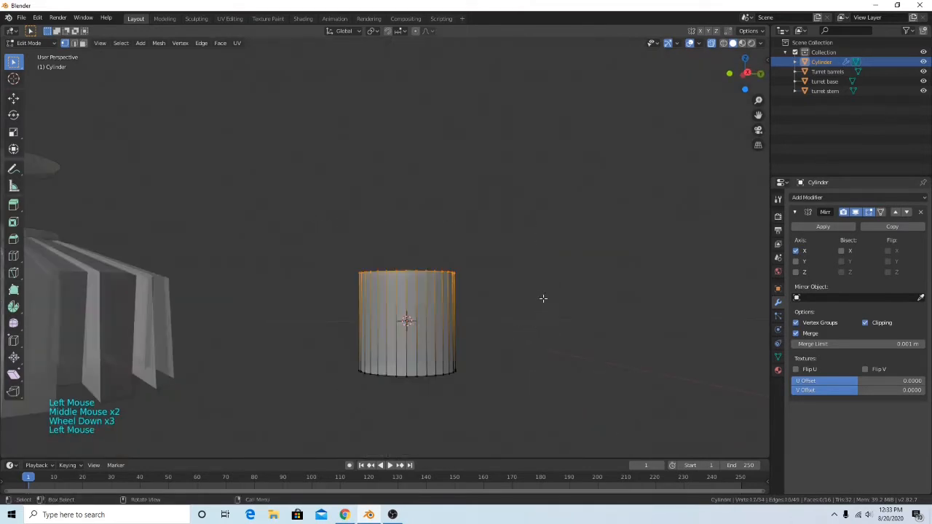
key("f")
left_click_drag(322, 340, 549, 430)
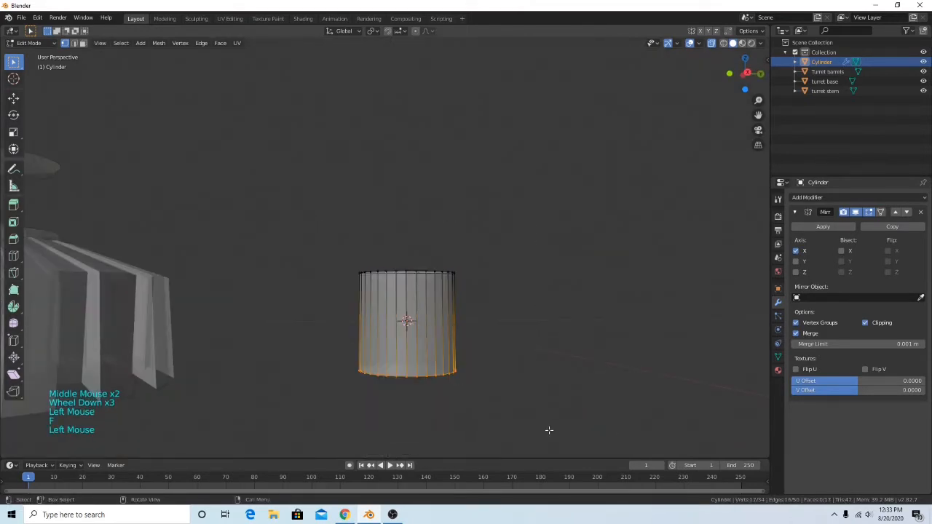
key("f")
Subdivide the straight centre edges of the upper and lower caps to give each a midpoint vertex.
middle_click_drag(727, 159, 755, 151)
left_click(745, 58)
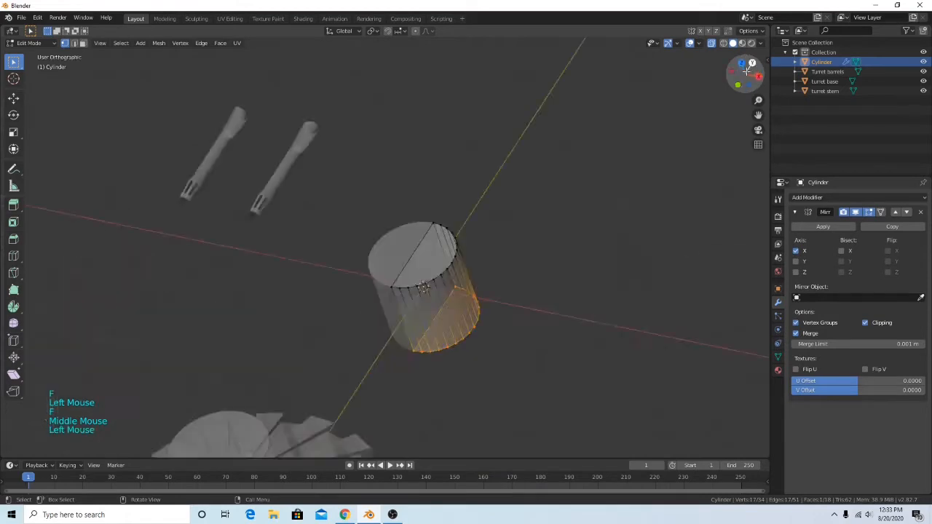
scroll(525, 251, "up", 5)
middle_click_drag(581, 265, 543, 216, "shift")
left_click(415, 275)
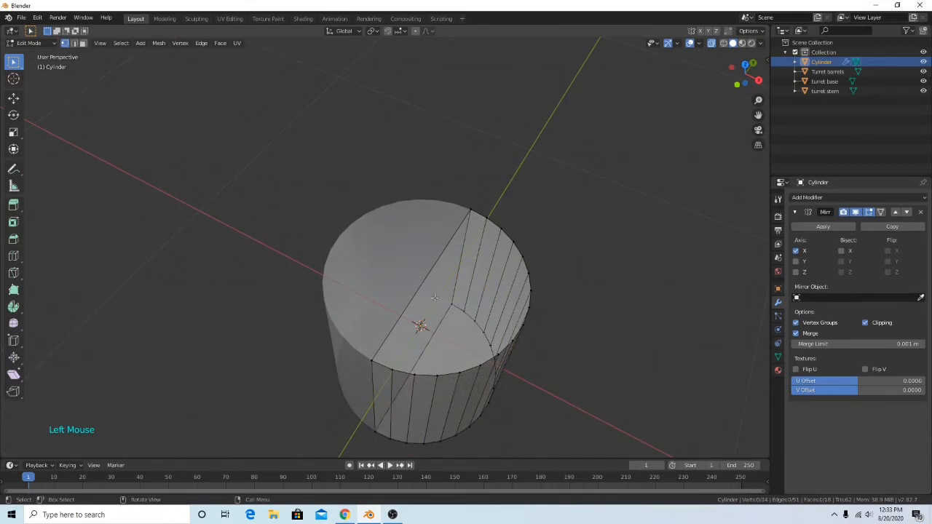
key("2")
left_click(414, 297)
left_click(430, 330, "shift")
right_click(553, 281)
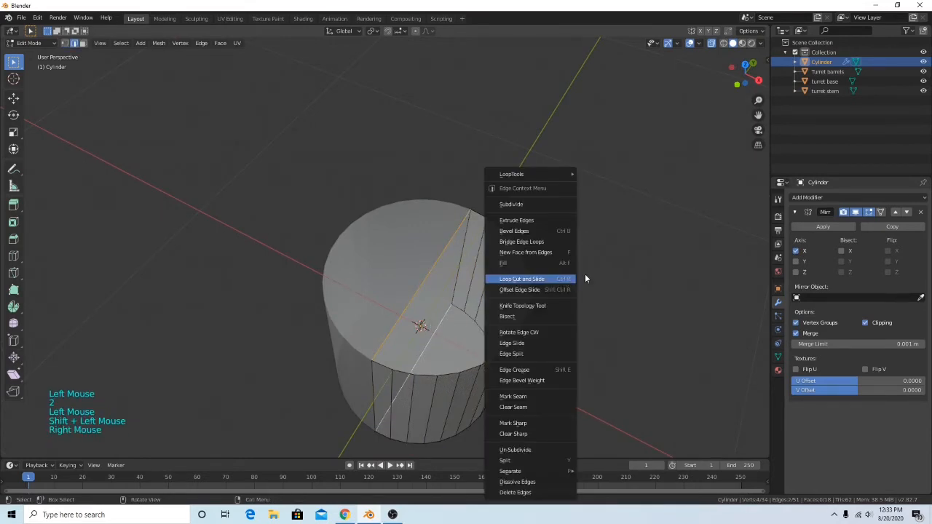
left_click(542, 204)
left_click(641, 217)
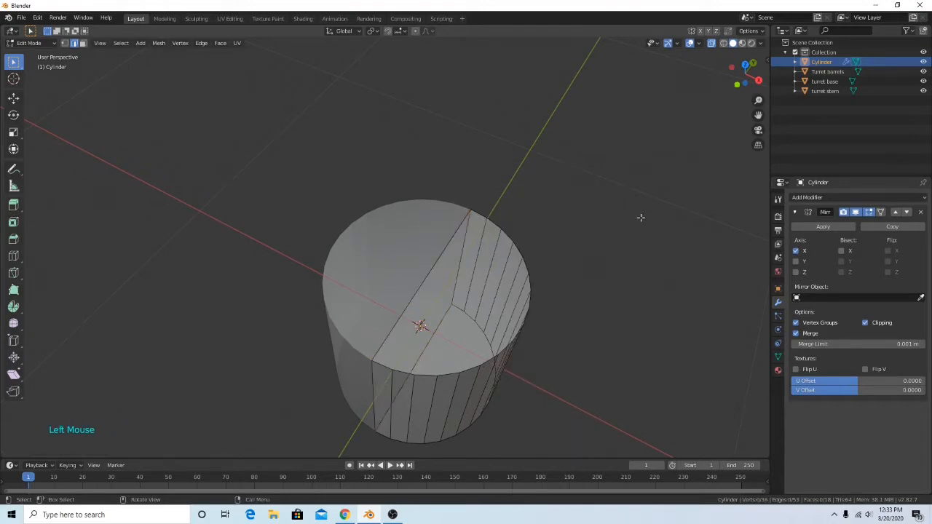
Connect the upper cap's centre vertex to the middle rim vertex on the positive-X side, splitting the face.
key("Tab")
key("Tab")
key("1")
left_click(429, 280)
left_click(535, 328, "shift")
middle_click_drag(574, 310, 507, 266)
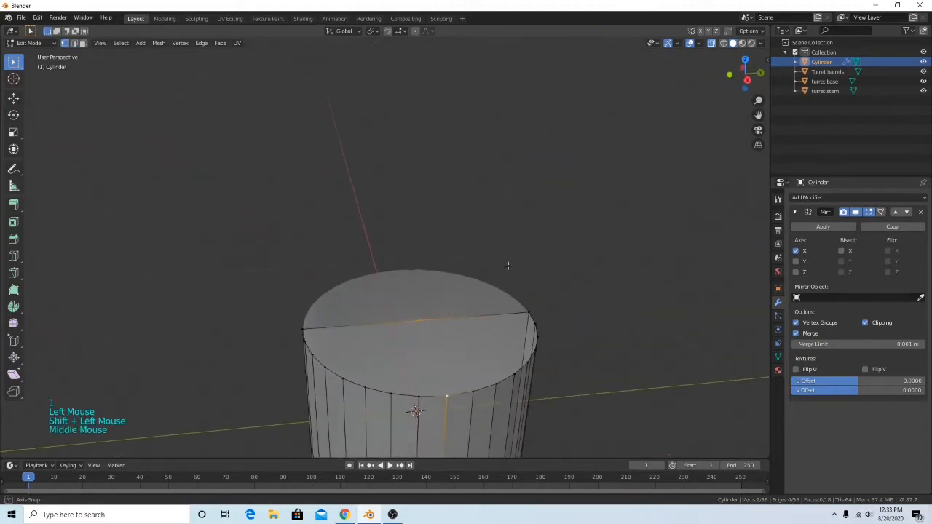
key("j")
Split the lower cap the same way with an edge from its centre vertex to the middle positive-X rim vertex.
middle_click_drag(508, 308, 481, 138, "shift")
left_click(415, 364)
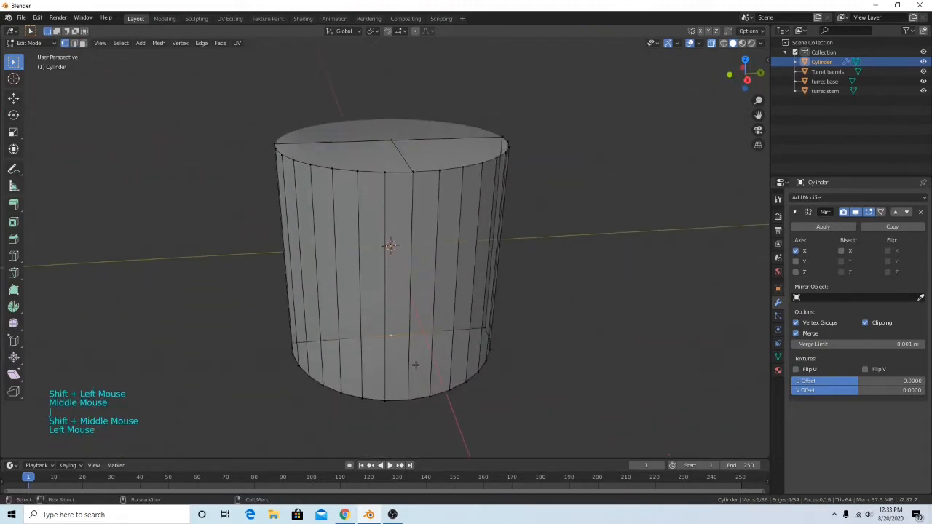
left_click(415, 364, "shift")
key("j")
Flatten the five middle vertex columns on the positive-X side into one plane by scaling them along X.
middle_click_drag(493, 293, 550, 329)
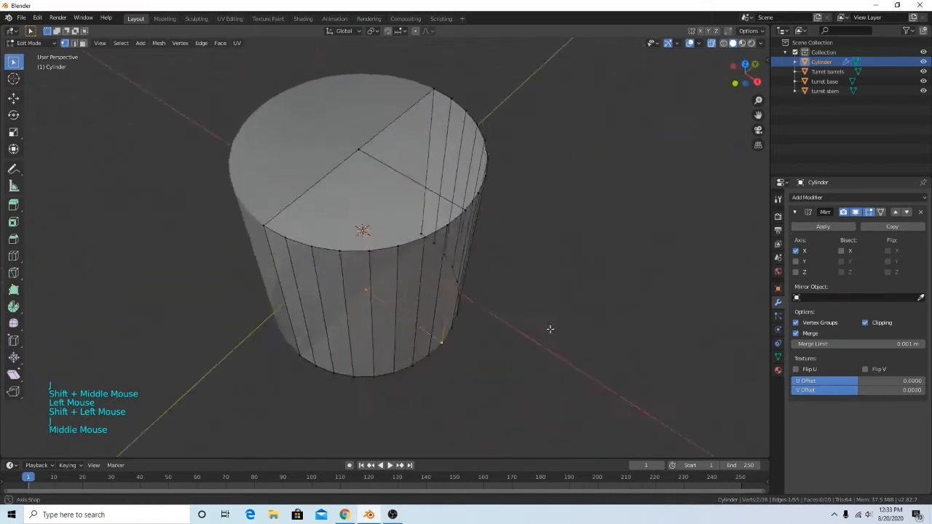
scroll(518, 295, "up", 1)
middle_click_drag(518, 295, 519, 322)
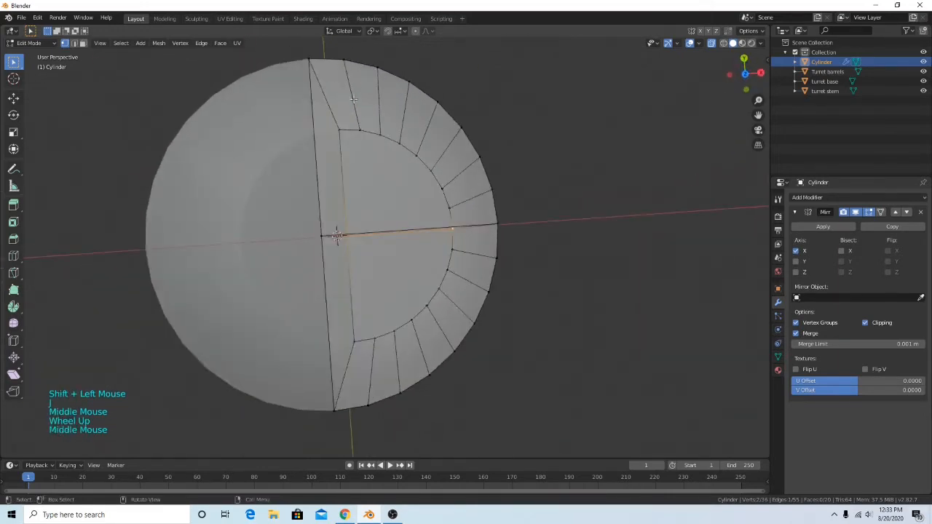
left_click(745, 73)
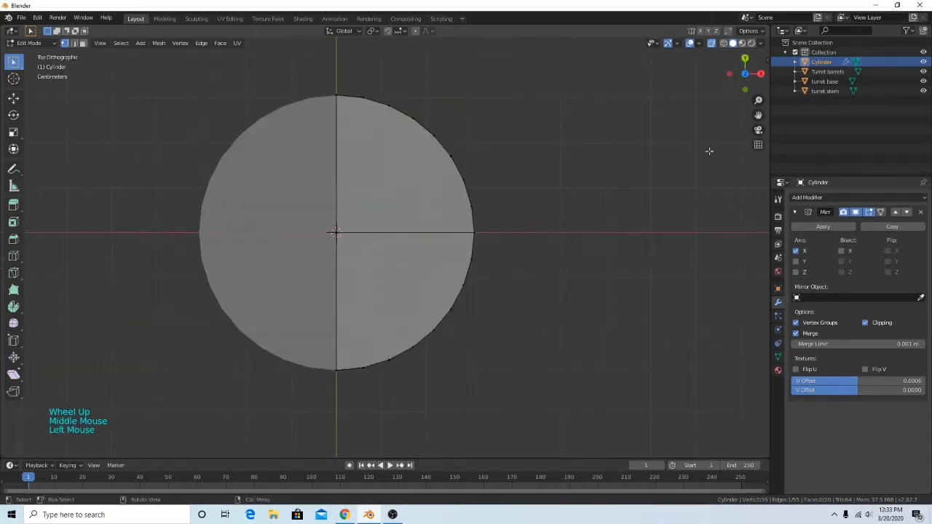
middle_click_drag(599, 262, 563, 232, "shift")
left_click_drag(516, 168, 564, 301)
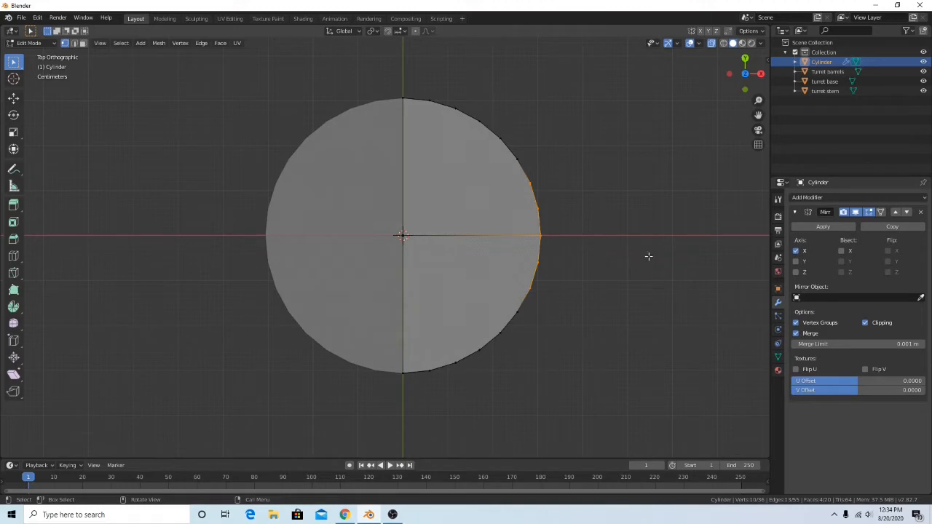
key("s")
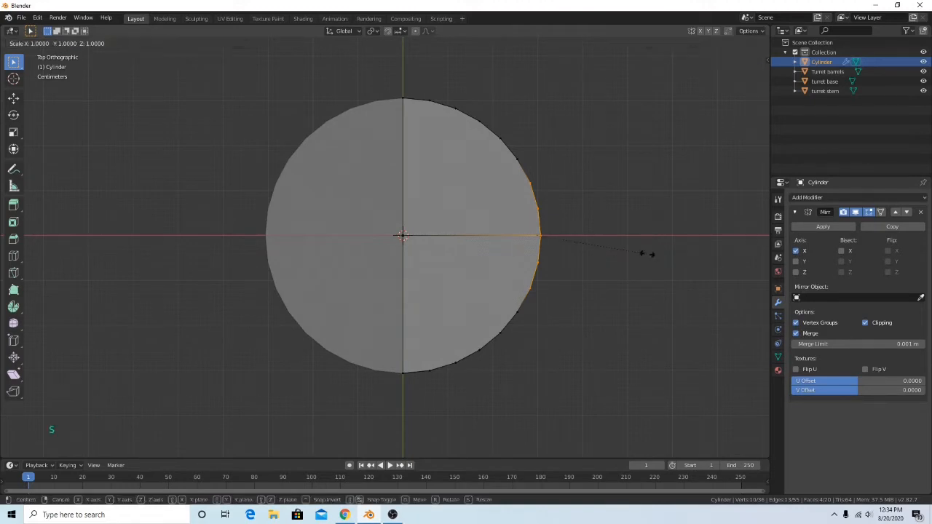
key("x")
left_click(646, 254)
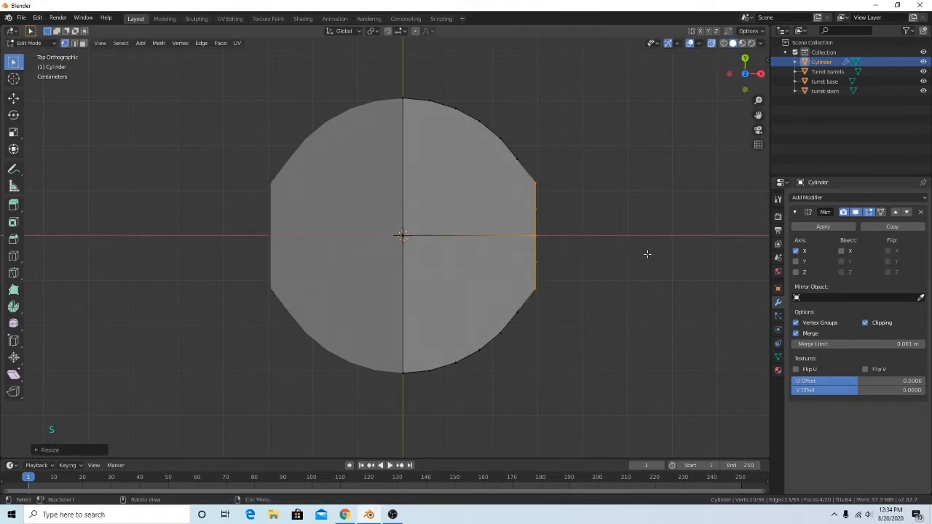
Move the flattened side vertices inward along negative X by about 0.11 m to form a recess.
key("g")
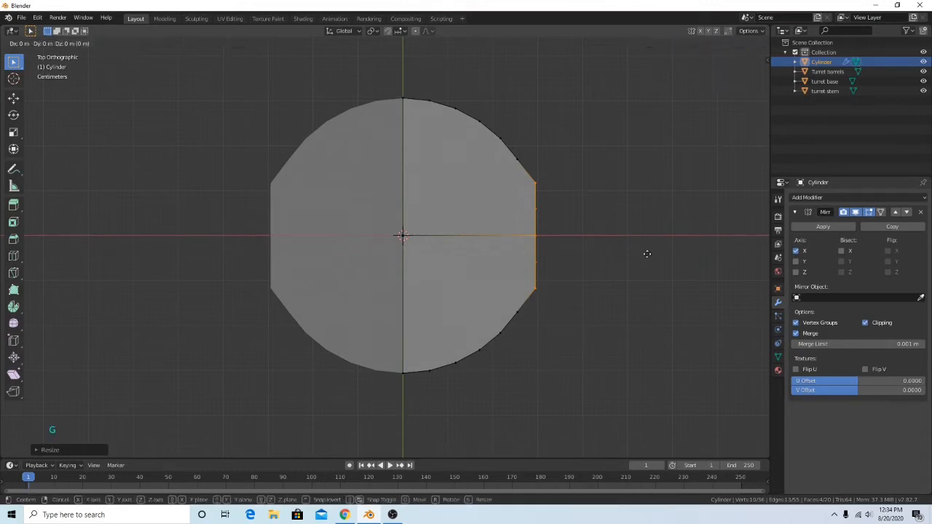
key("x")
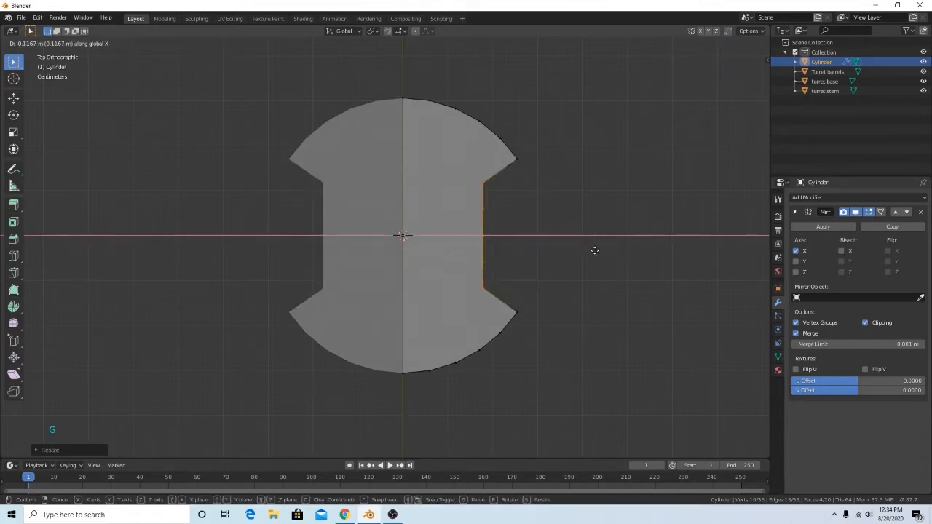
left_click(598, 251)
middle_click_drag(500, 247, 450, 174)
middle_click_drag(546, 190, 593, 192)
Rename the Cylinder object as "turret hull".
double_click(829, 62)
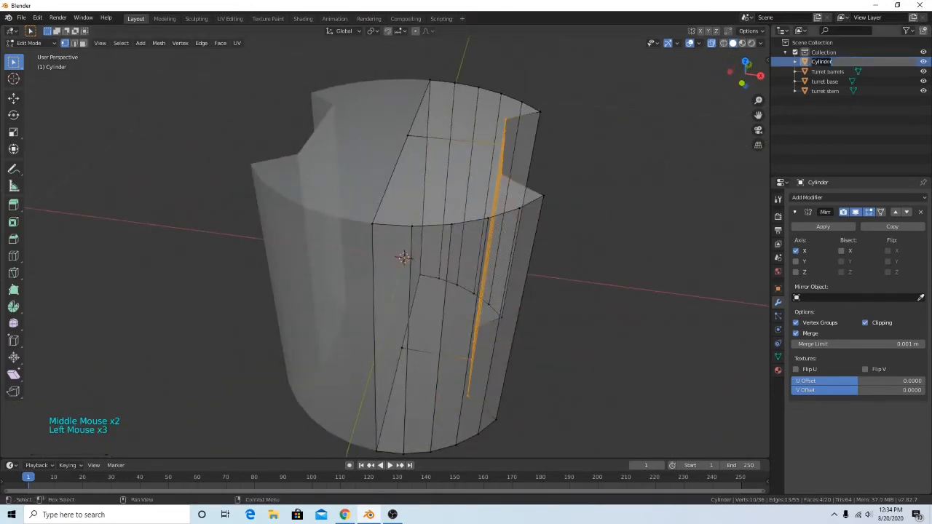
type("b")
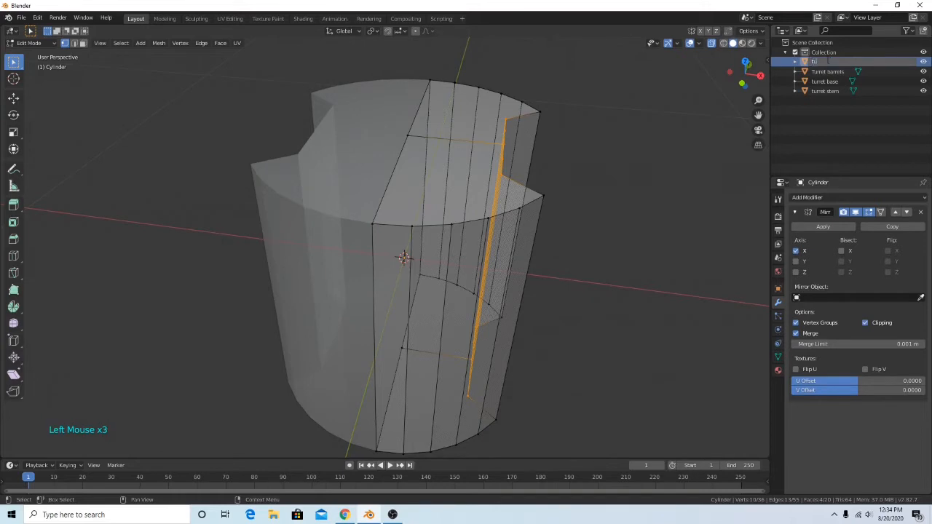
type("urret h")
key("BackSpace")
left_click(671, 213)
mouse_move(572, 290)
middle_mouse_down()
mouse_move(556, 253)
mouse_move(570, 286)
middle_mouse_up()
double_click(822, 61)
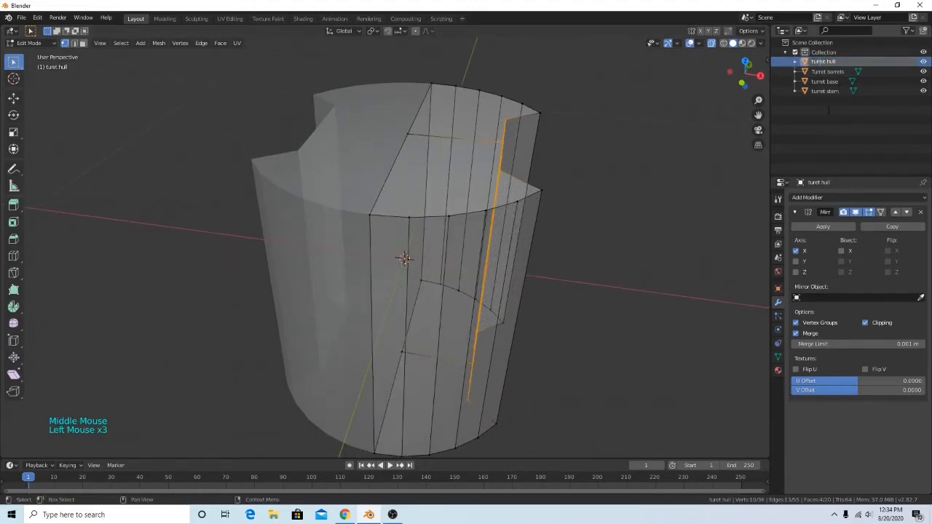
Deselect the turret hull's vertices, check its recessed sides and leave mesh editing.
scroll(687, 253, "down", 1)
middle_click_drag(662, 297, 672, 252, "shift")
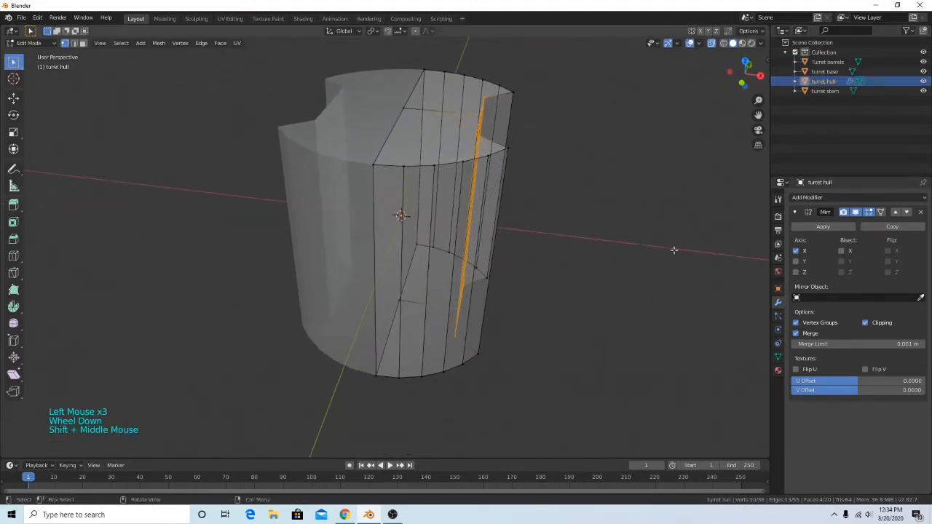
middle_click_drag(653, 211, 609, 201)
left_click(617, 206)
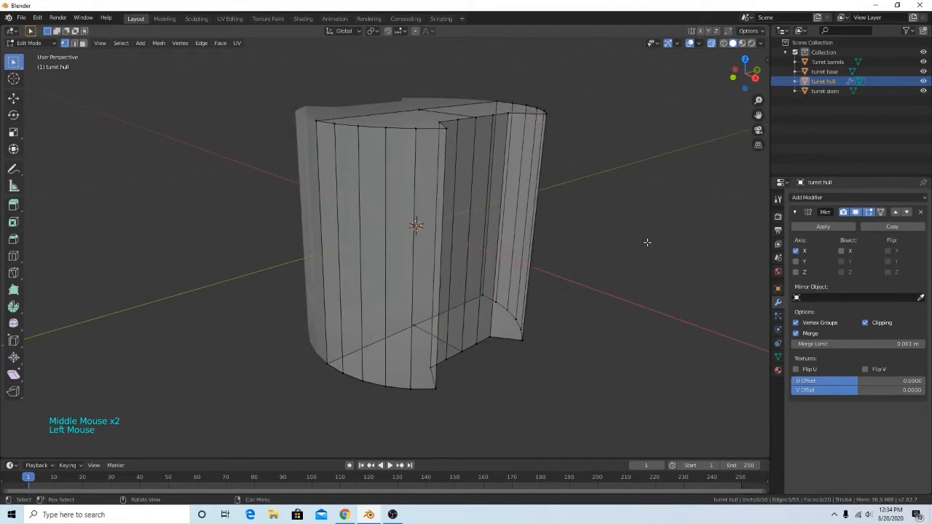
middle_click_drag(627, 278, 559, 271)
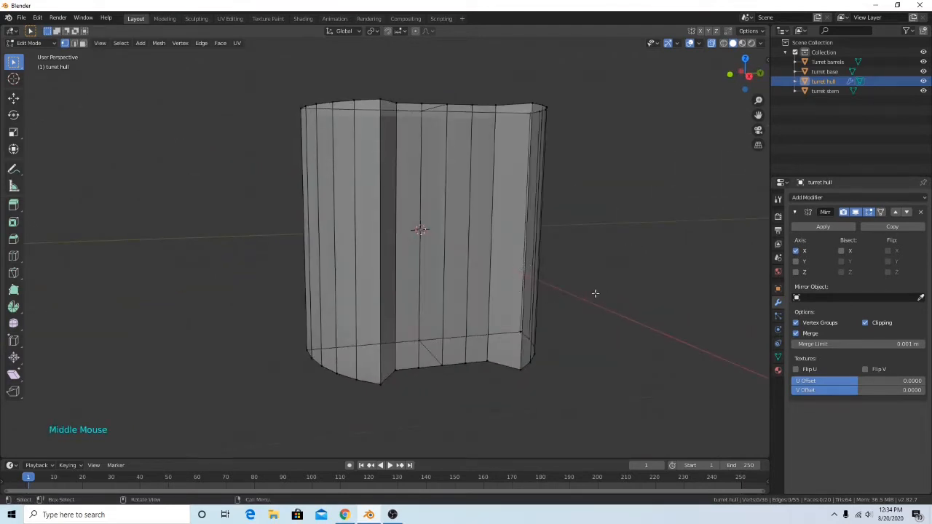
key("Tab")
scroll(618, 289, "down", 4)
middle_click_drag(607, 281, 583, 290)
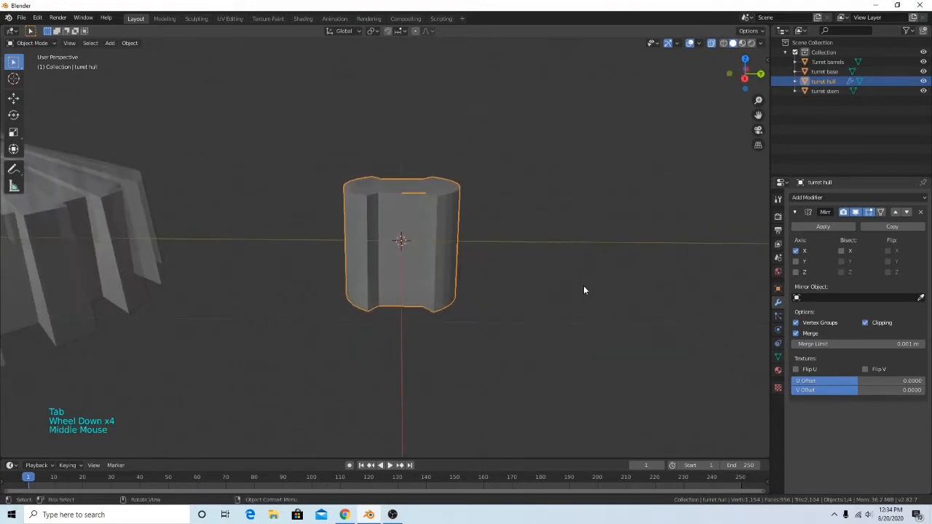
Add a cube mesh at the origin around the turret hull.
key("shift+a")
mouse_move(583, 286)
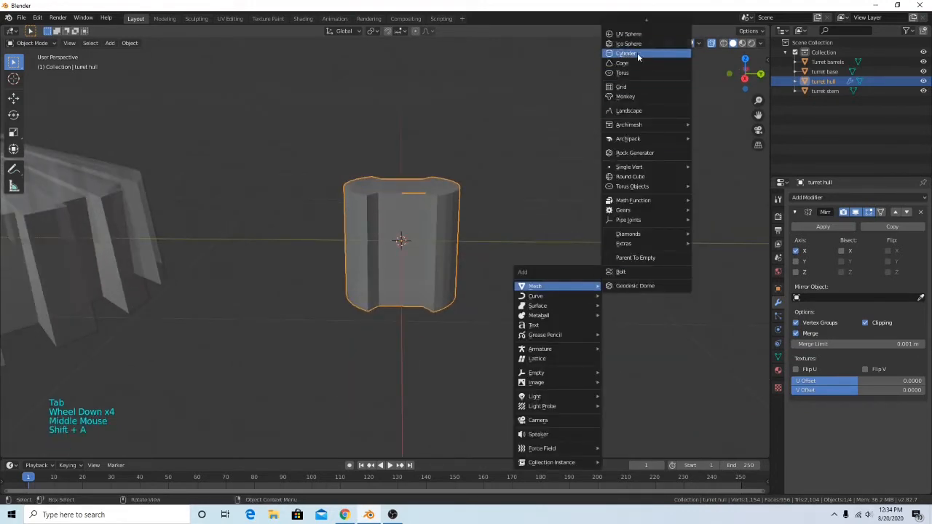
left_click(635, 26)
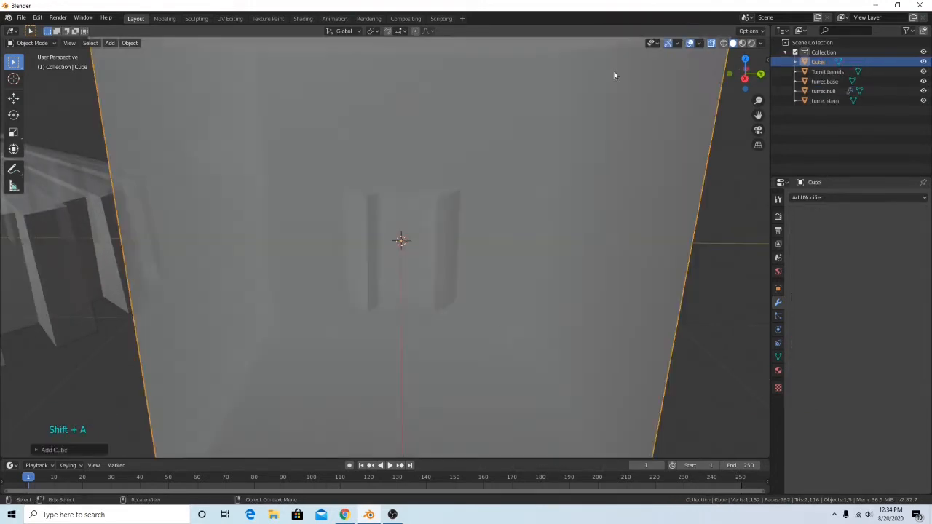
scroll(570, 277, "down", 2)
scroll(571, 277, "down", 3)
Move the turret hull in the right side view about 0.6 m along negative Y and 2.3 m up, directly behind the barrels.
middle_click_drag(506, 265, 404, 243)
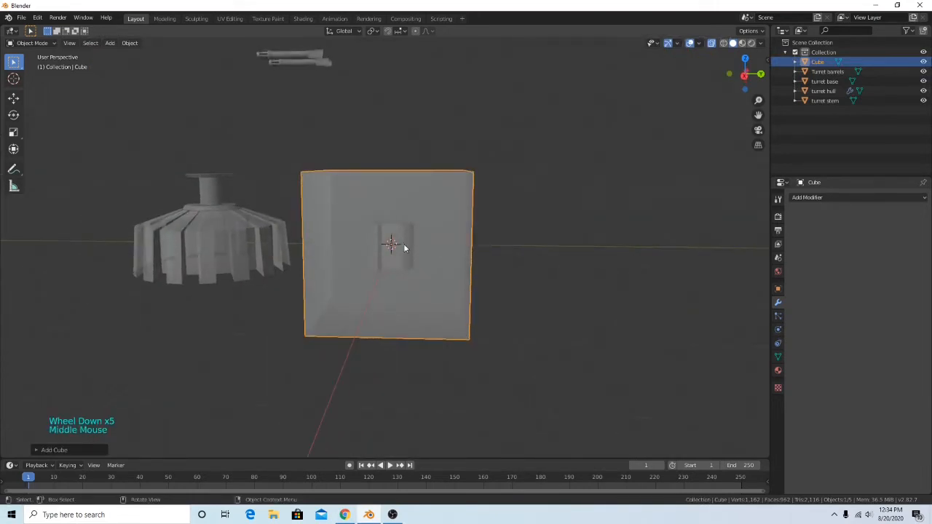
left_click(404, 247)
key("g")
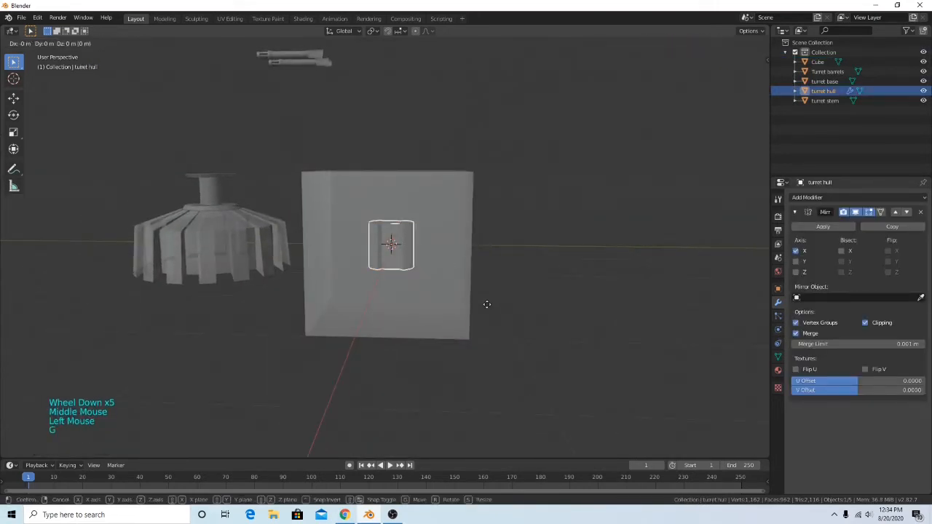
right_click(581, 208)
left_click(743, 77)
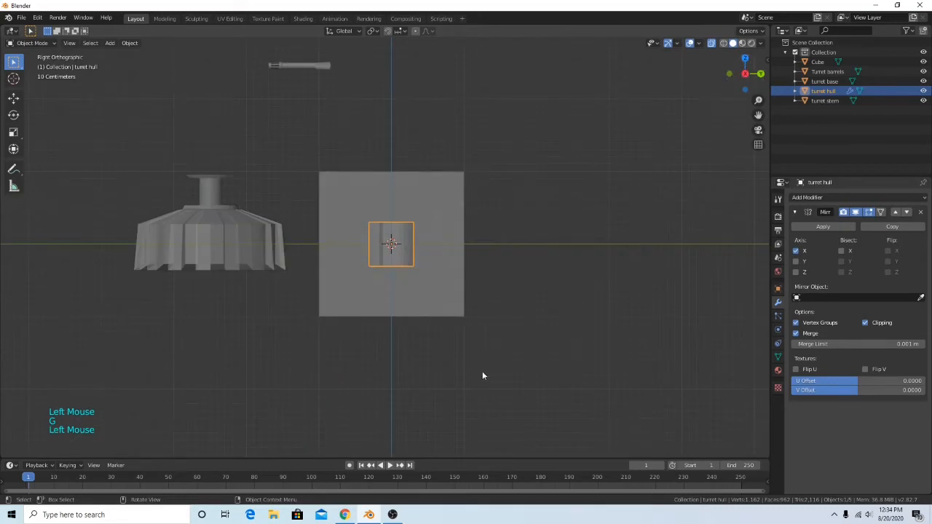
key("g")
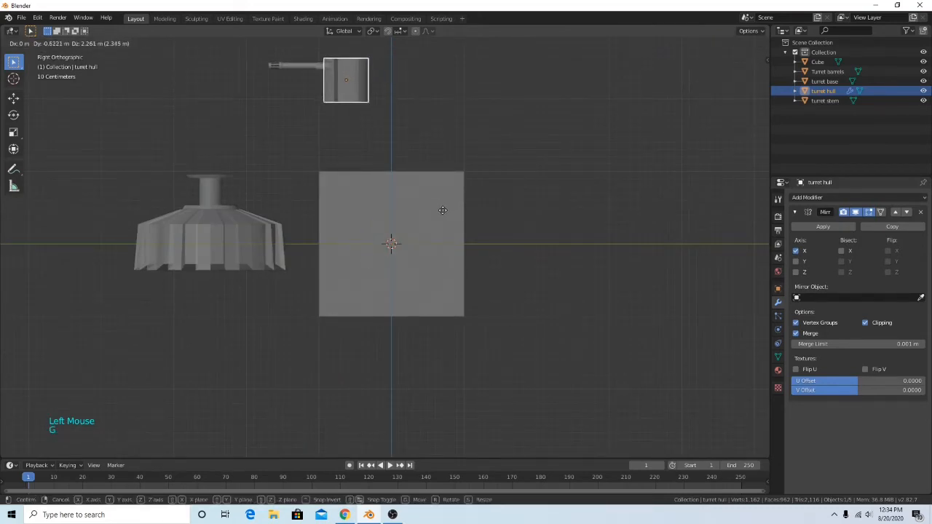
left_click(440, 208)
middle_click_drag(464, 197, 413, 218)
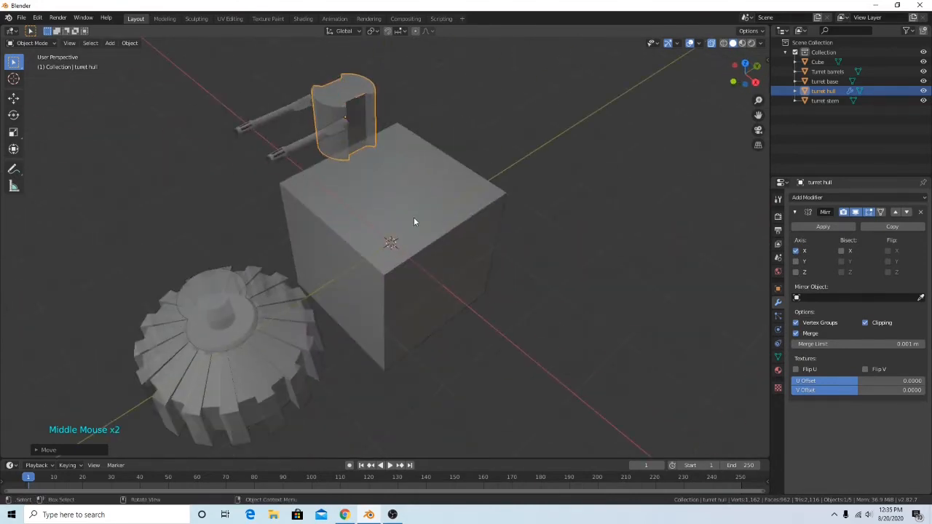
Select the cube and examine its placement beside the turret parts from several angles and from the right side.
left_click(432, 210)
middle_click_drag(492, 239, 697, 81)
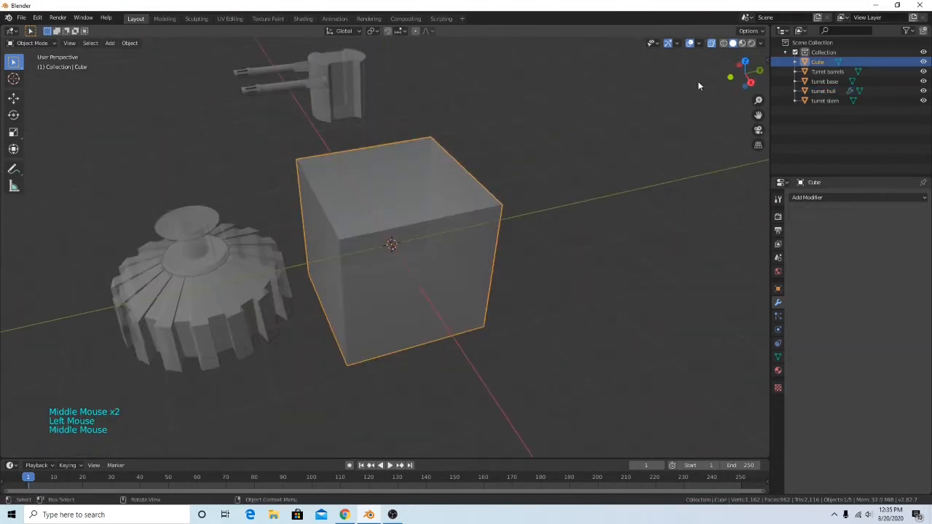
left_click(754, 83)
middle_click_drag(424, 209, 451, 182, "shift")
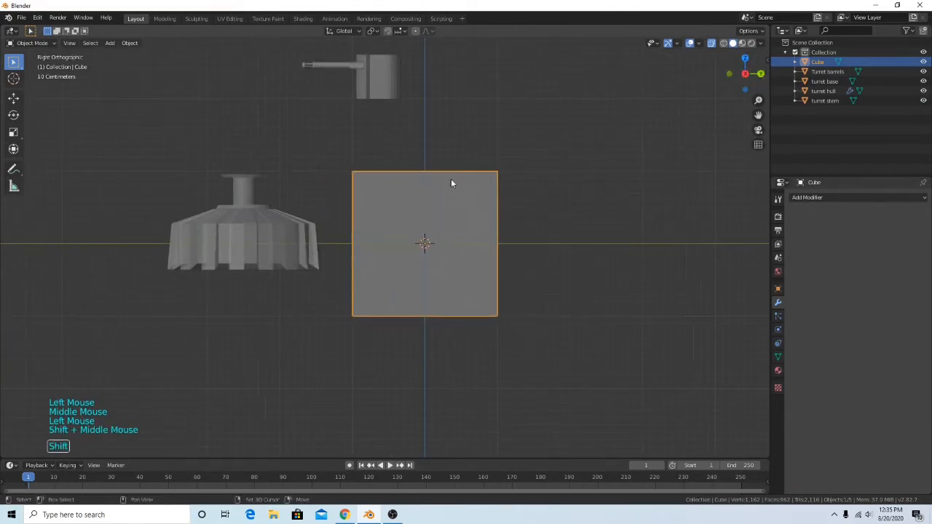
middle_click_drag(292, 241, 353, 99)
left_click(448, 244)
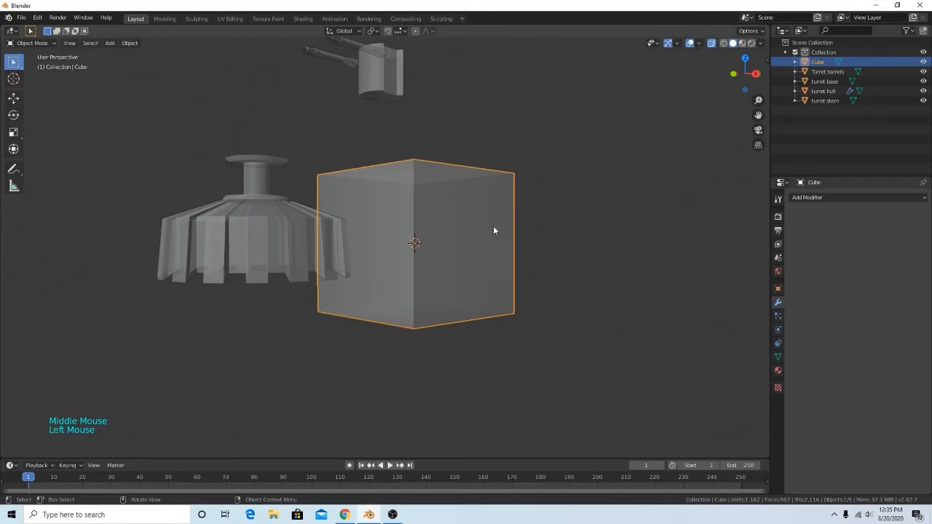
middle_click_drag(493, 230, 655, 114)
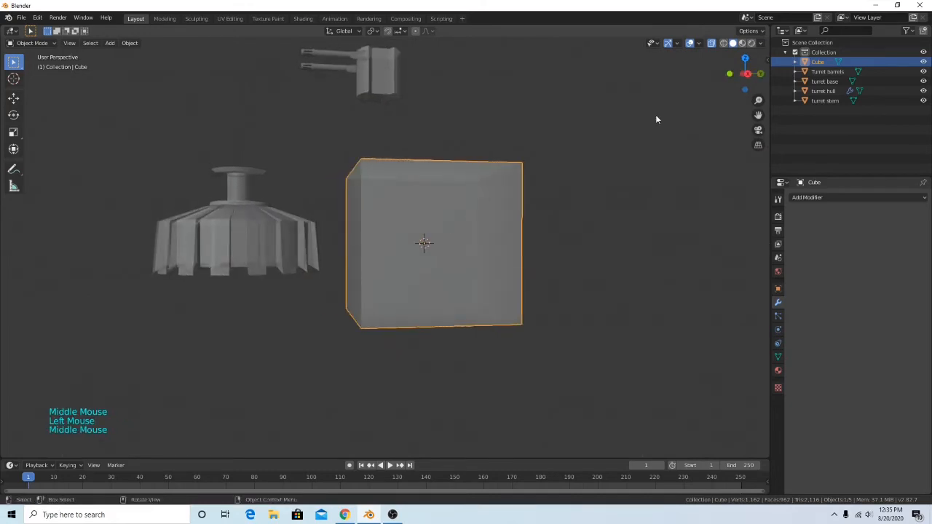
left_click(746, 74)
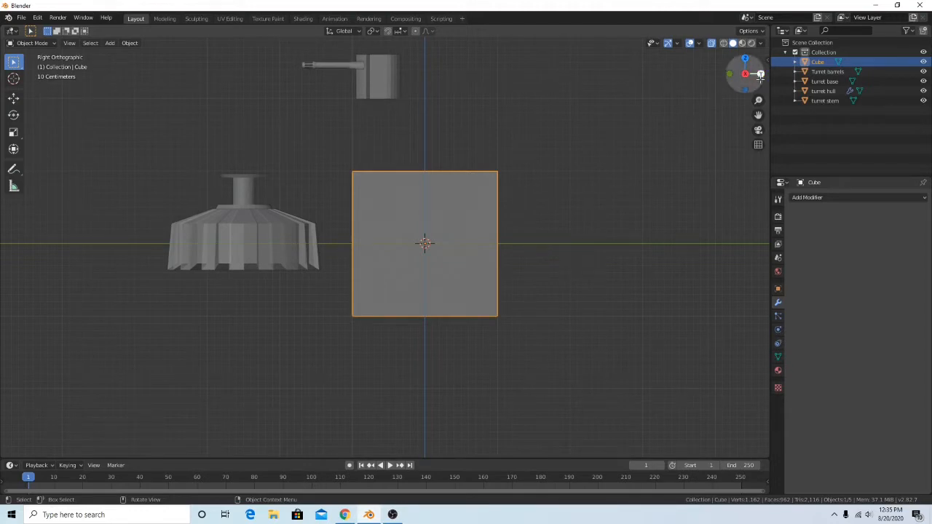
Hide the turret base, stem, hull and barrels, and select the cube.
left_click(233, 228)
left_click(237, 193, "shift")
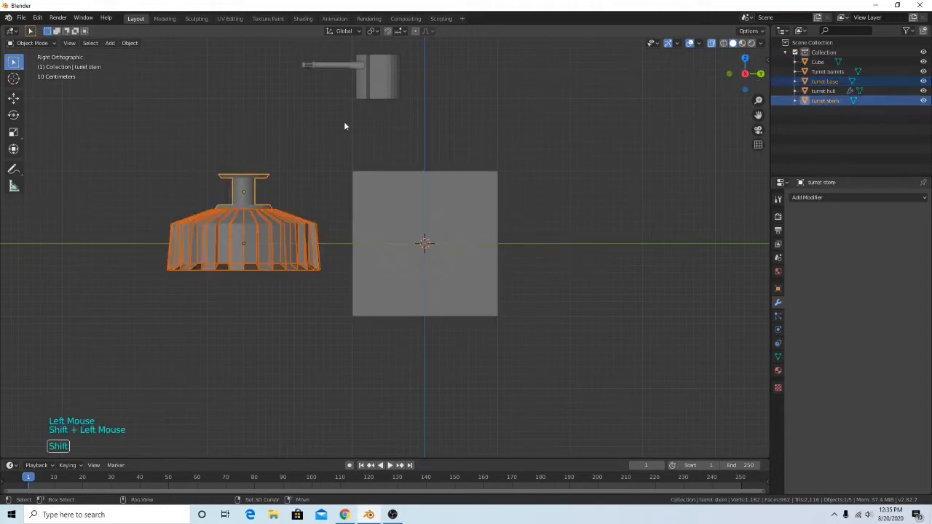
left_click(397, 92, "shift")
key("h")
left_click(434, 228)
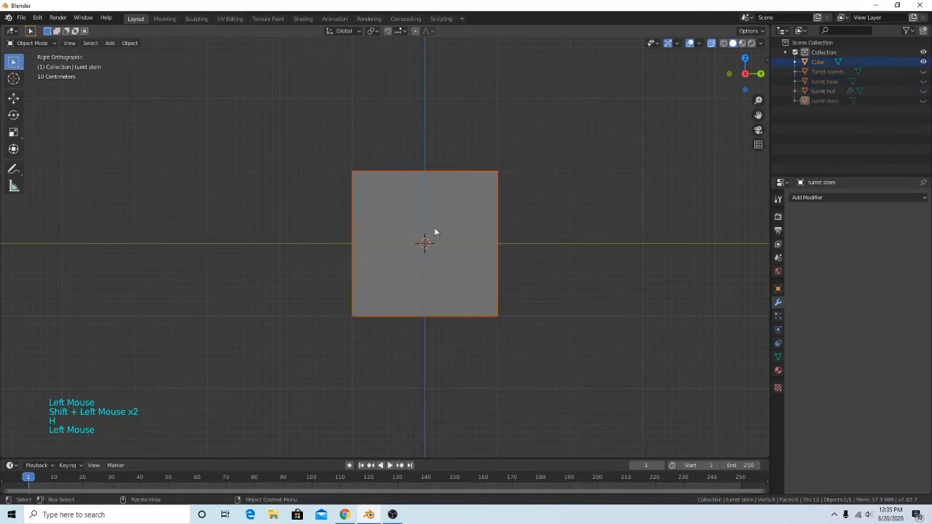
Switch to the front orthographic view, select the cube and enter Edit Mode.
middle_click_drag(434, 229, 470, 228)
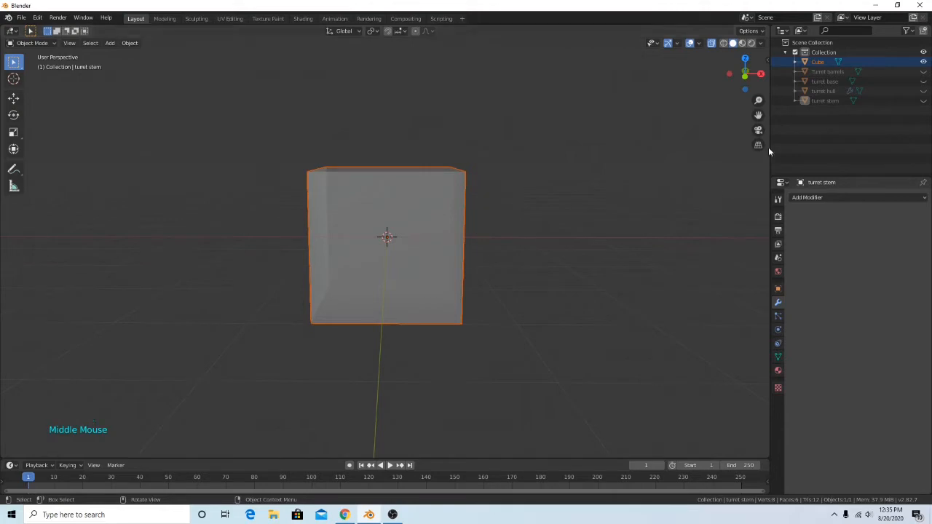
left_click(745, 74)
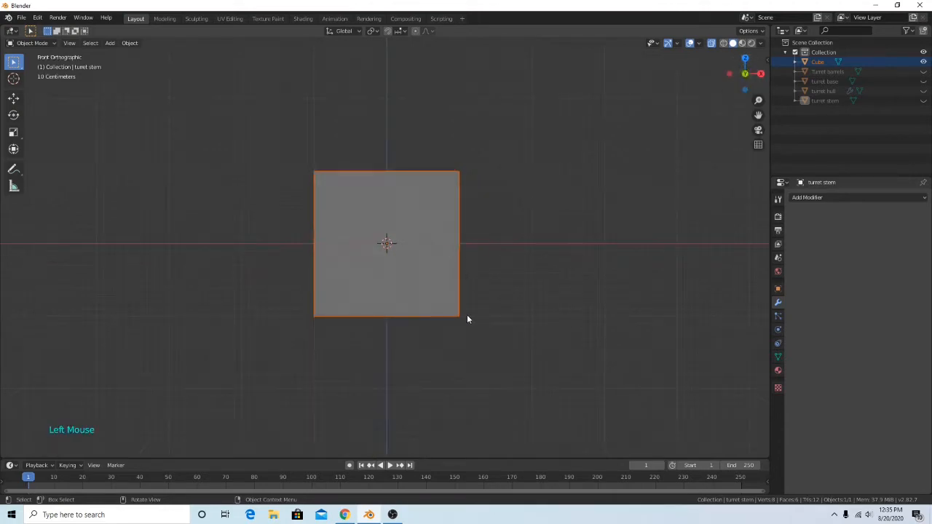
key("Tab")
scroll(491, 330, "up", 2)
scroll(503, 289, "up", 1, "shift")
middle_click_drag(503, 289, 528, 302, "shift")
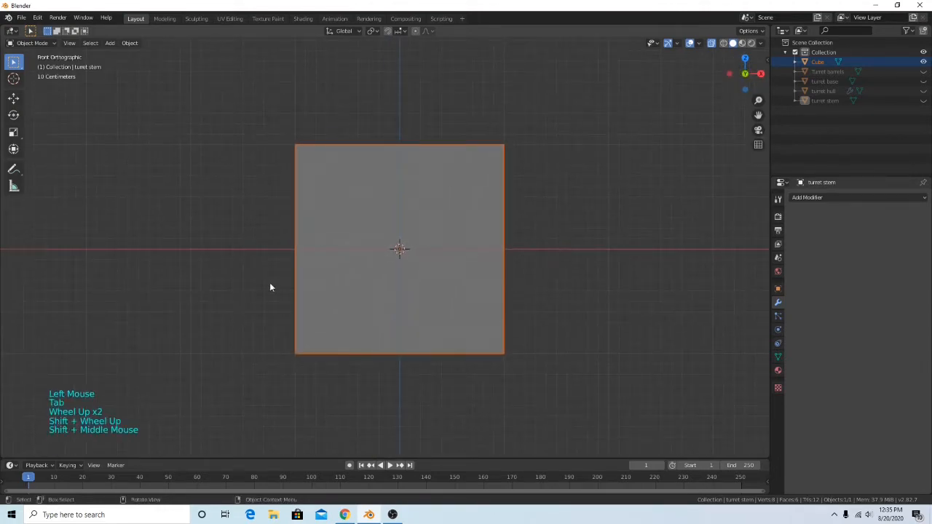
left_click_drag(268, 307, 543, 391)
key("Tab")
left_click(543, 379)
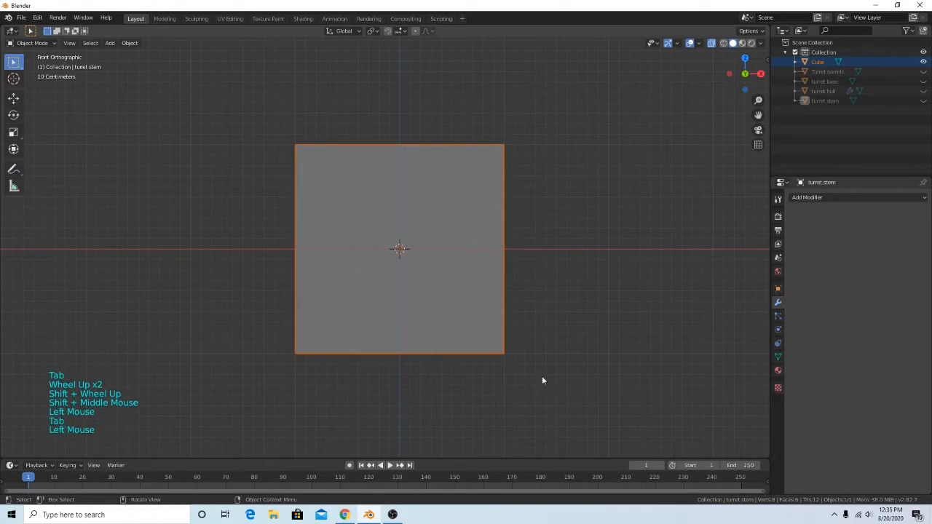
left_click(484, 326)
key("Tab")
Select all of the cube's geometry and scale it down uniformly about its centre.
left_click(599, 336)
left_click_drag(215, 300, 597, 430)
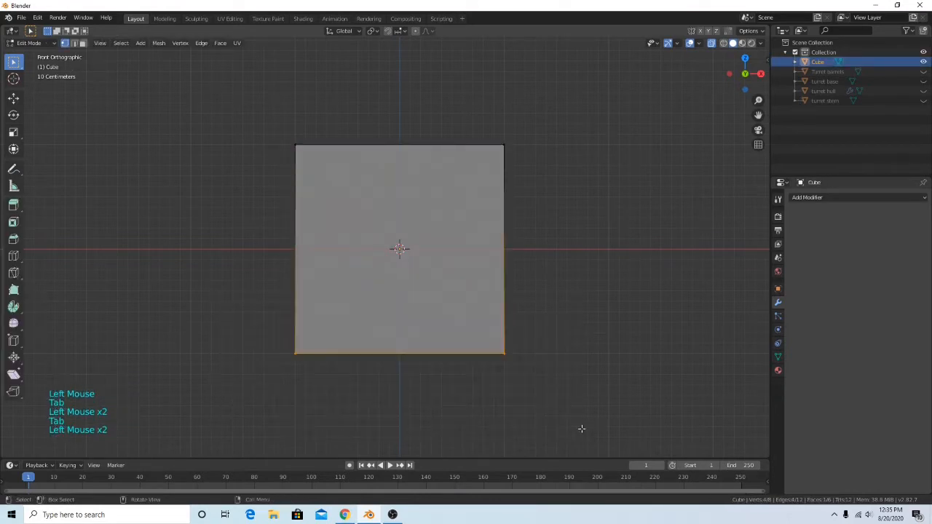
left_click_drag(218, 105, 738, 497)
key("s")
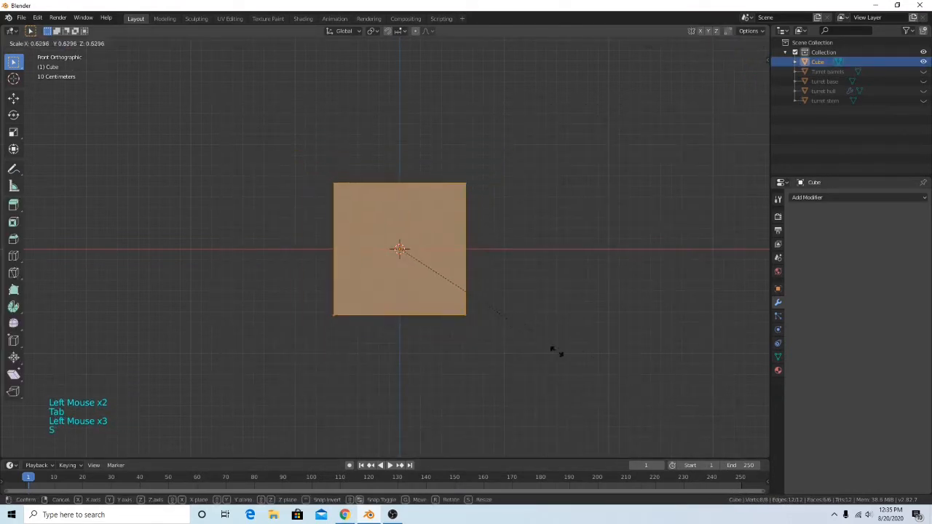
left_click(485, 324)
key("KP_Decimal")
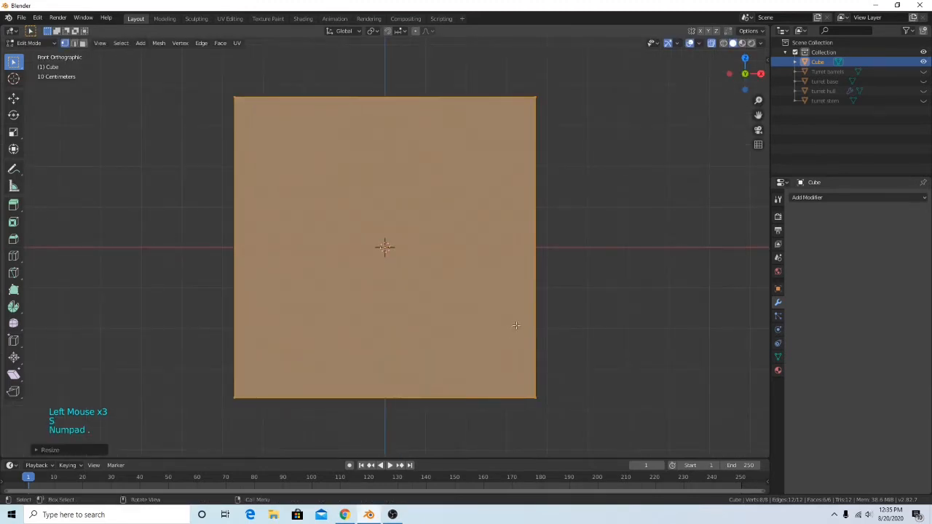
scroll(498, 328, "down", 1)
middle_click_drag(403, 326, 453, 324, "shift")
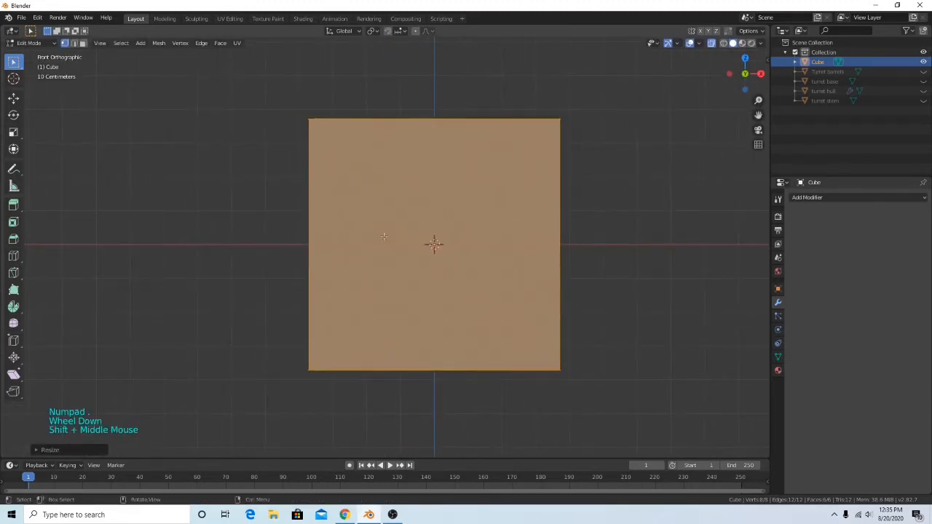
Repeat the uniform scaling on the whole cube and undo the excess repetition.
key("shift+r")
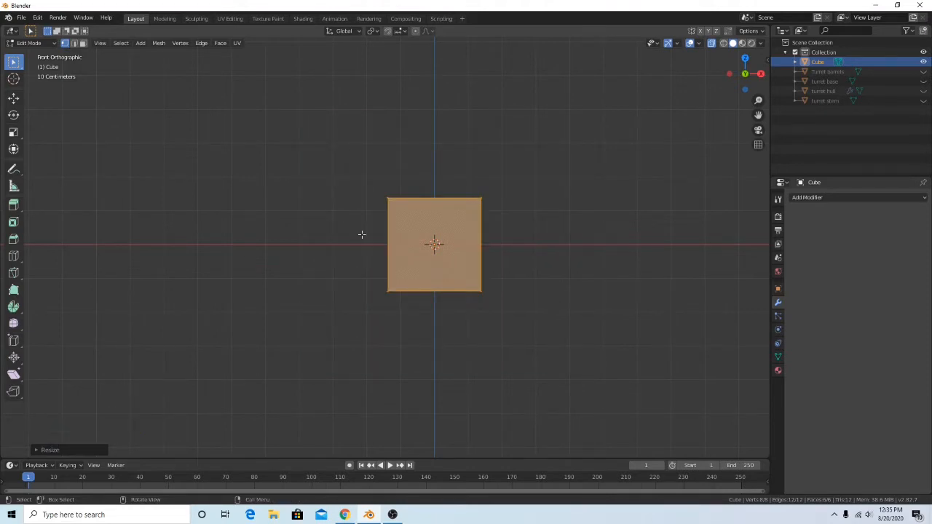
middle_click_drag(390, 217, 380, 249)
key("ctrl")
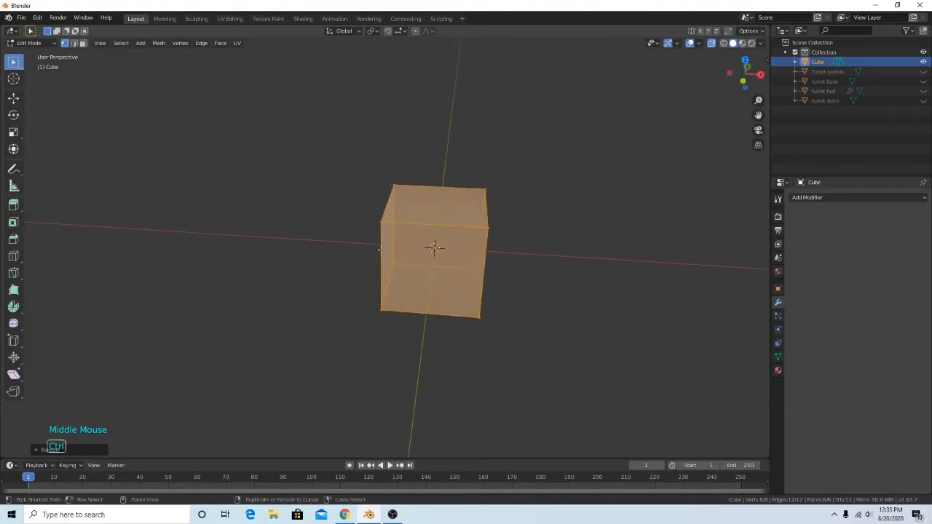
key("ctrl+z")
In the front view, add a horizontal loop cut across the cube and slide it up to the upper third.
middle_click_drag(433, 245, 622, 129)
scroll(414, 235, "down", 4)
scroll(430, 243, "down", 3)
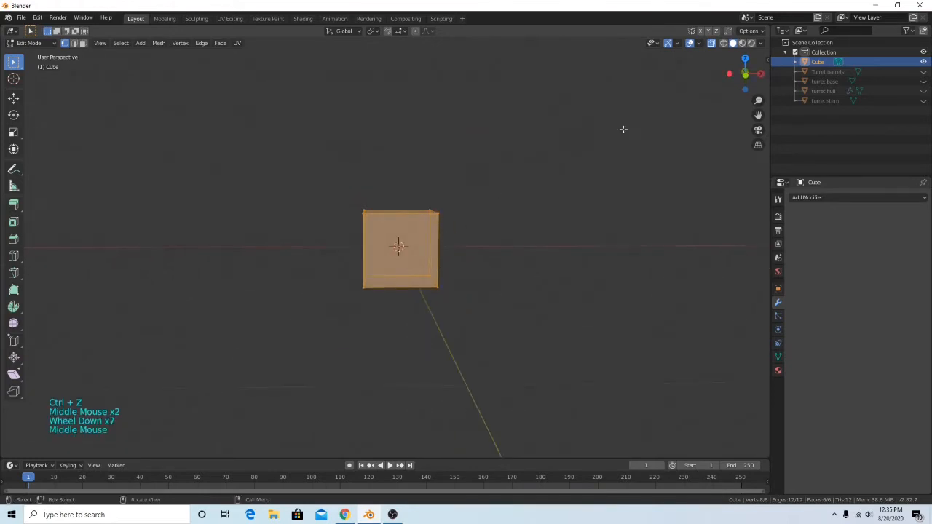
left_click(744, 75)
scroll(578, 226, "up", 3)
key("ctrl+r")
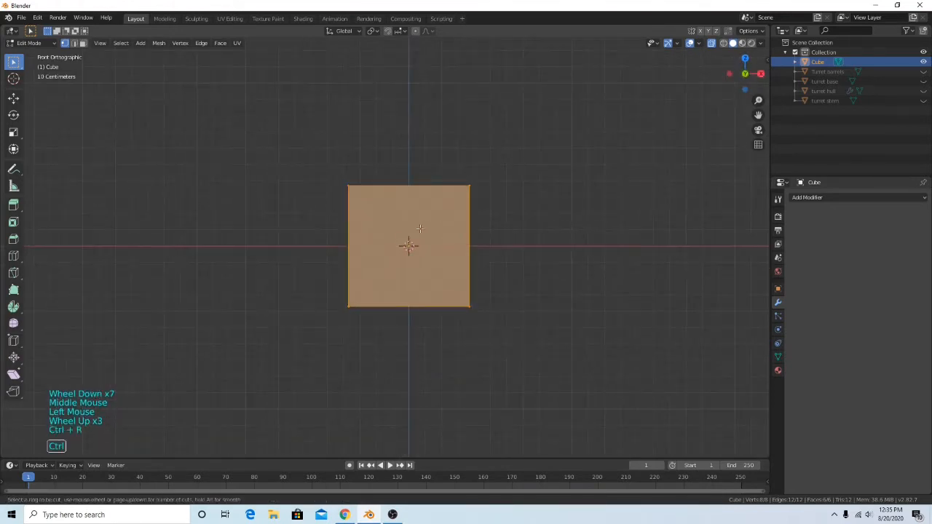
left_click(348, 243)
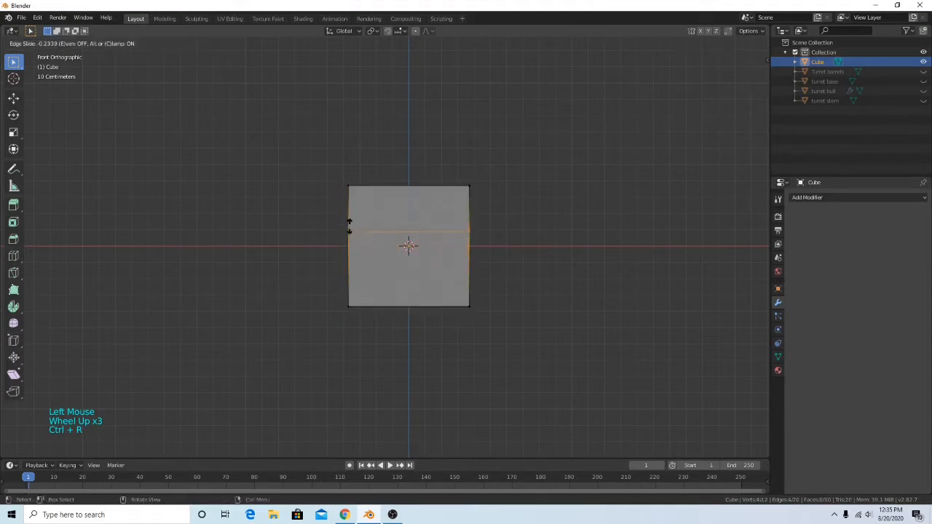
left_click(349, 219)
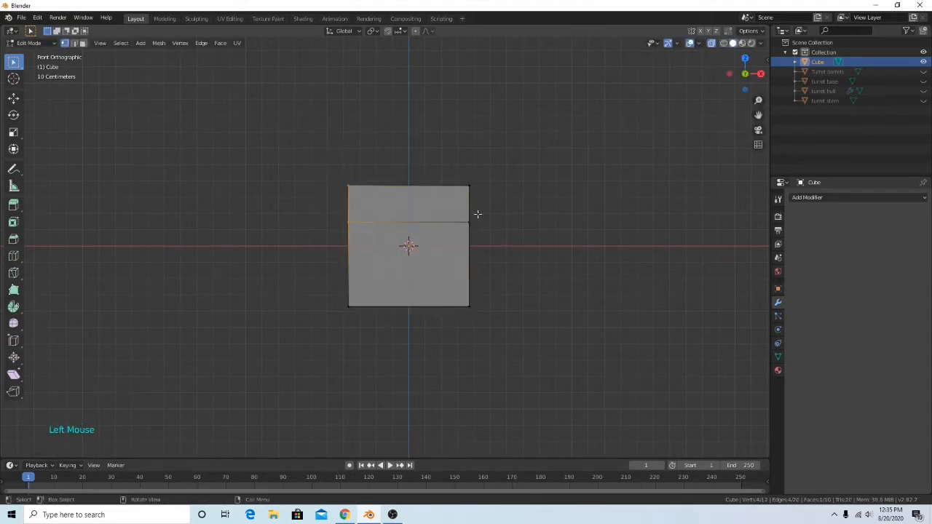
Extrude the cube's upper-left side face outward by about 0.18 m to form a protruding block.
key("e")
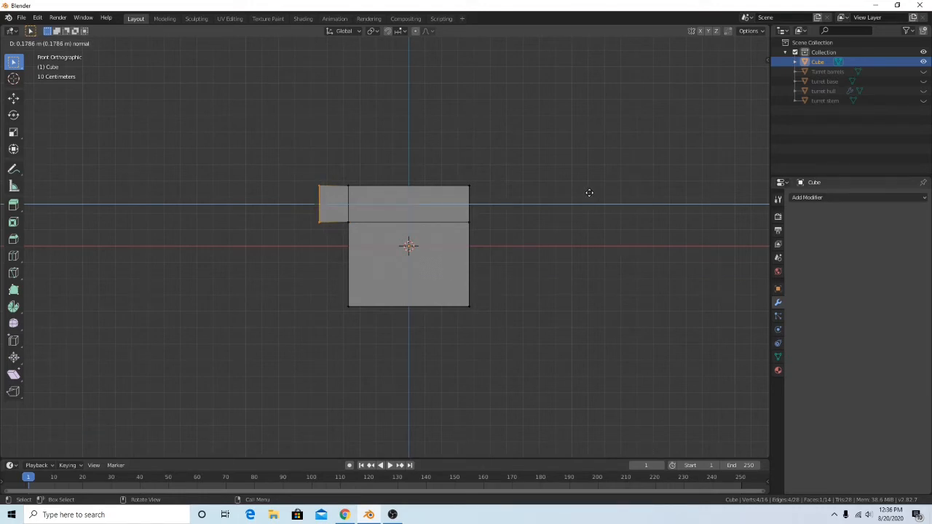
left_click(589, 192)
scroll(574, 214, "up", 3)
middle_click_drag(585, 191, 570, 235, "shift")
Add a vertical loop cut near the cube's right side and move the upper-right corner vertices down and slightly inward.
key("ctrl+r")
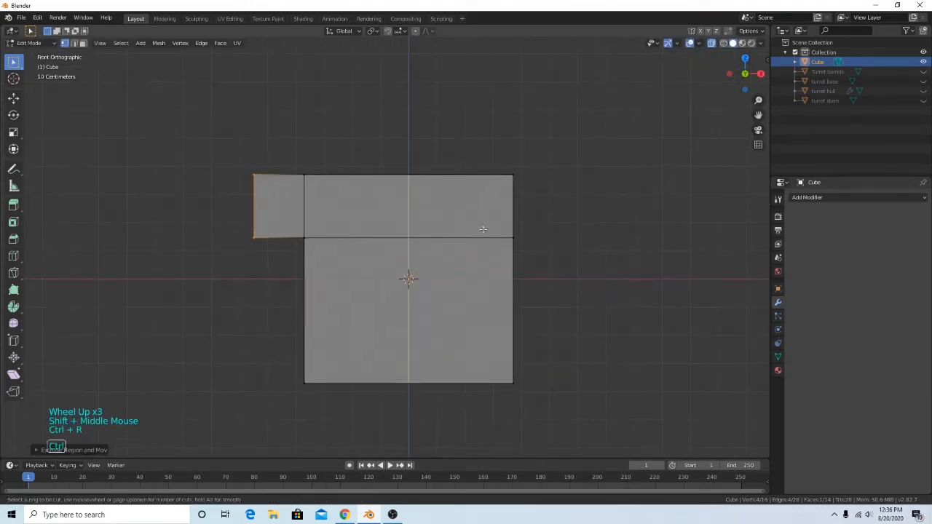
left_click(470, 226)
left_click(537, 217)
left_click(511, 176)
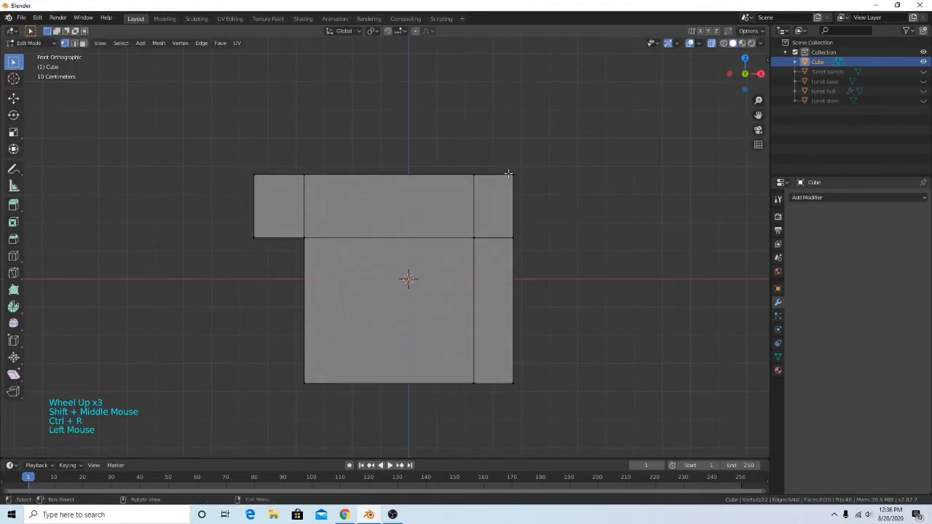
key("g")
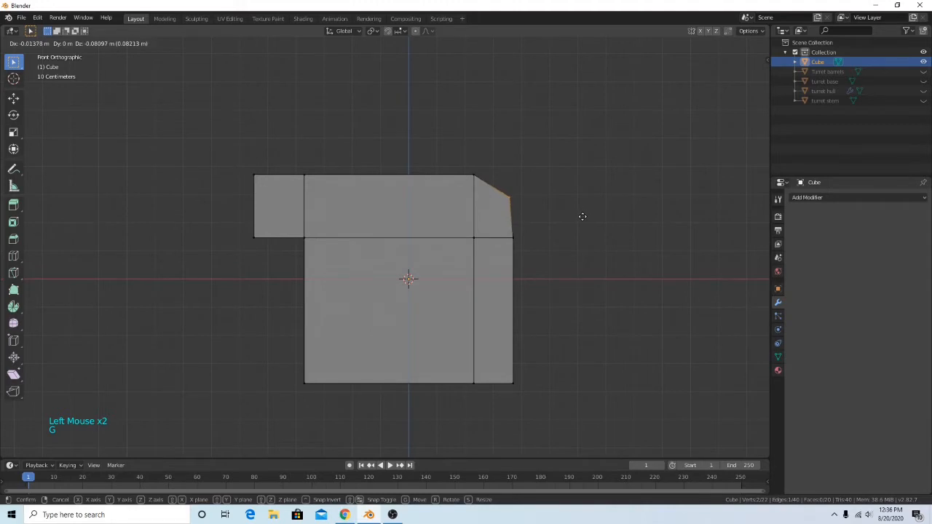
left_click(582, 212)
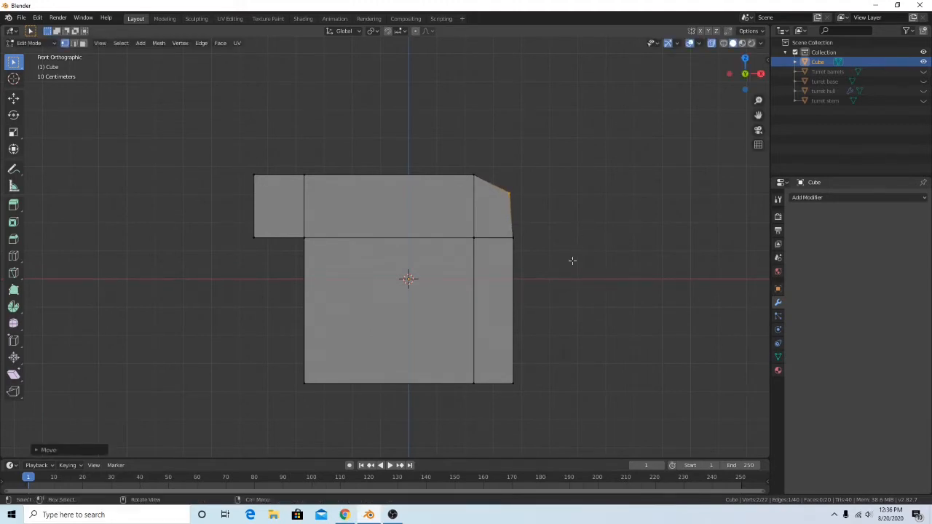
Add a horizontal loop cut near the cube's bottom and move the lower-right corner vertices inward to slant the corner.
key("ctrl+r")
left_click(499, 361)
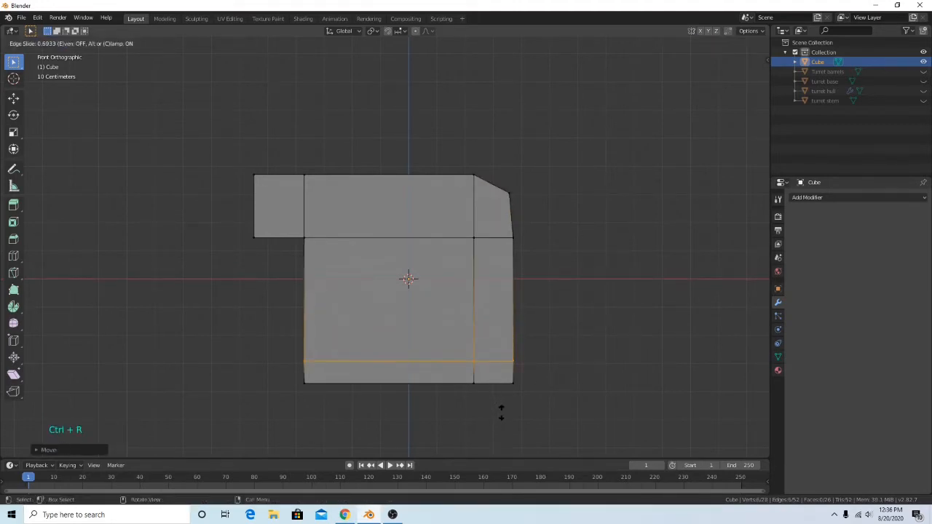
left_click(501, 411)
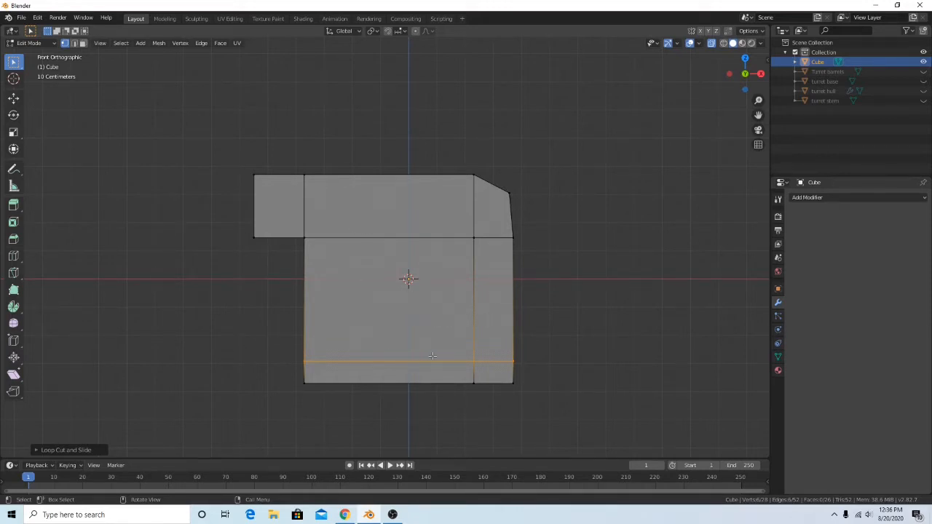
left_click(547, 401)
left_click(559, 412)
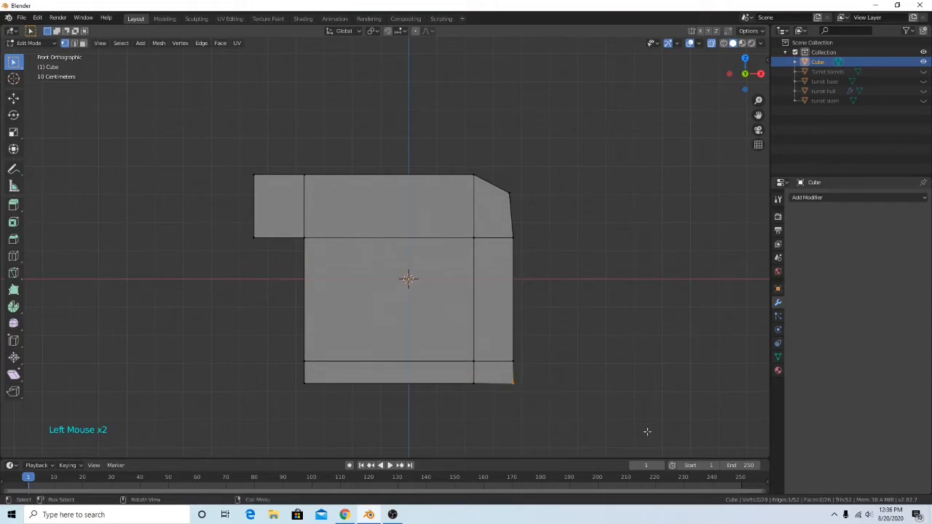
key("g")
left_click(626, 426)
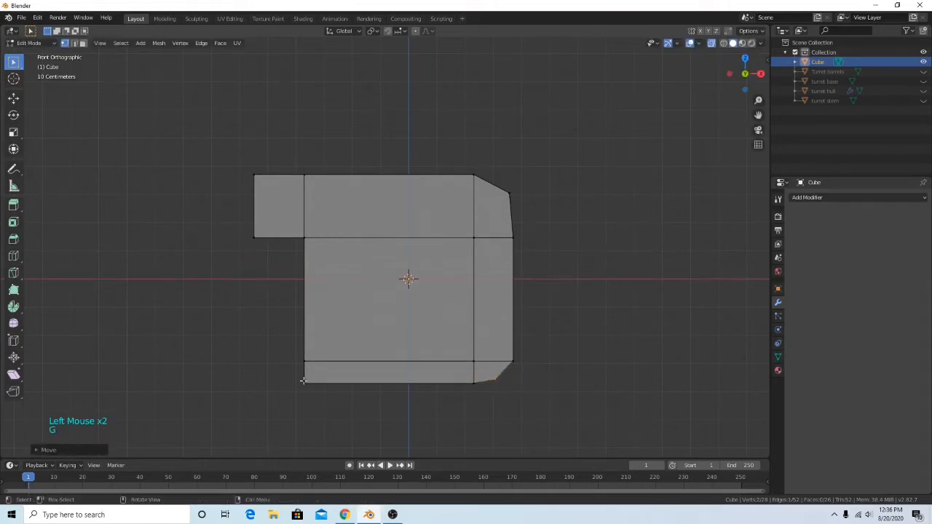
key("ctrl+r")
left_click(327, 313)
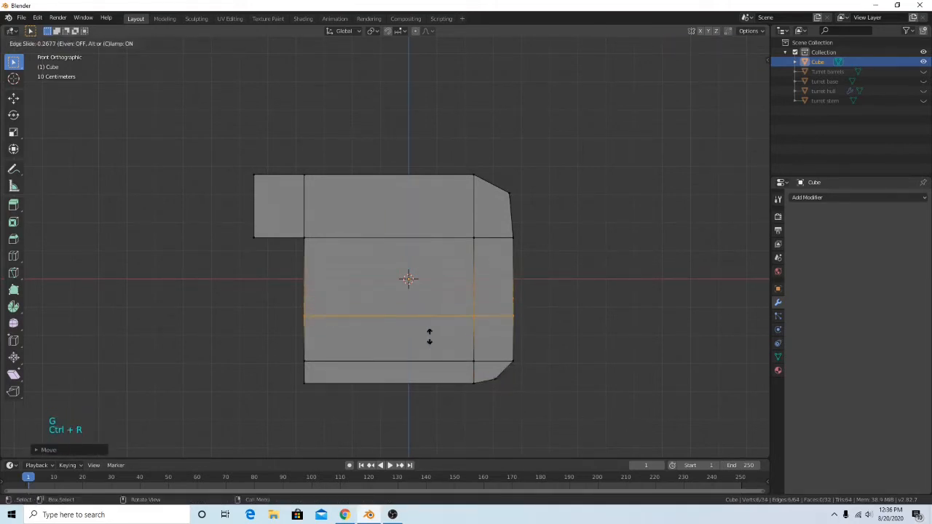
right_click(420, 255)
key("ctrl+z")
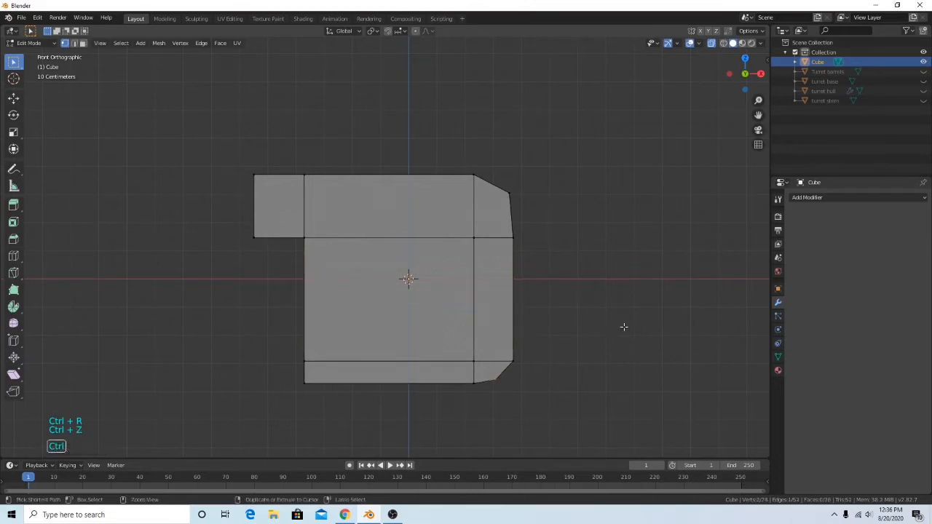
Add a vertical loop cut near the body's left side and move the lower-left corner vertices inward to slant the corner.
key("ctrl+r")
left_click(364, 248)
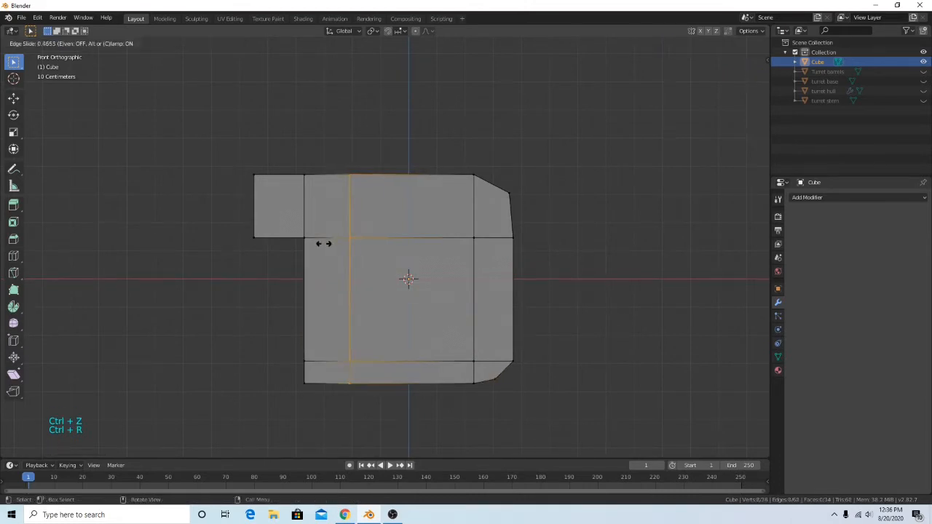
left_click(307, 240)
left_click_drag(287, 370, 316, 404)
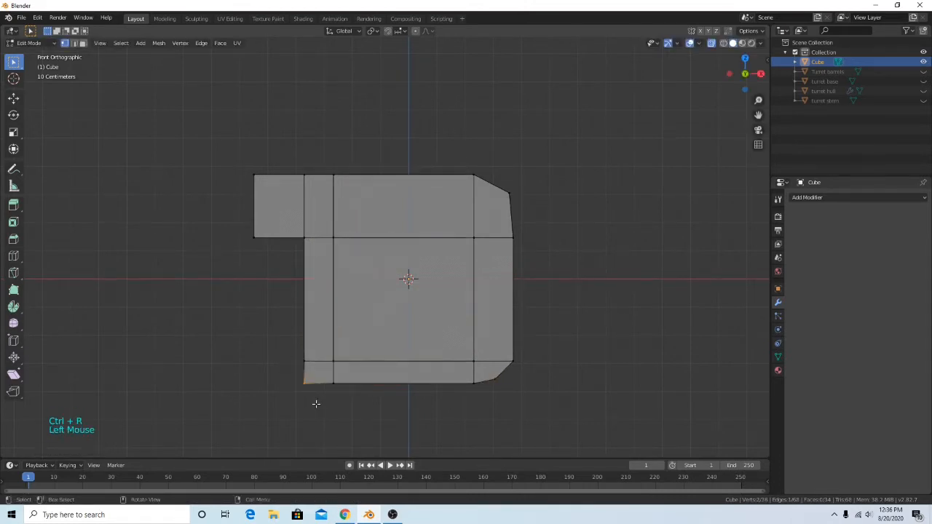
key("g")
left_click(327, 397)
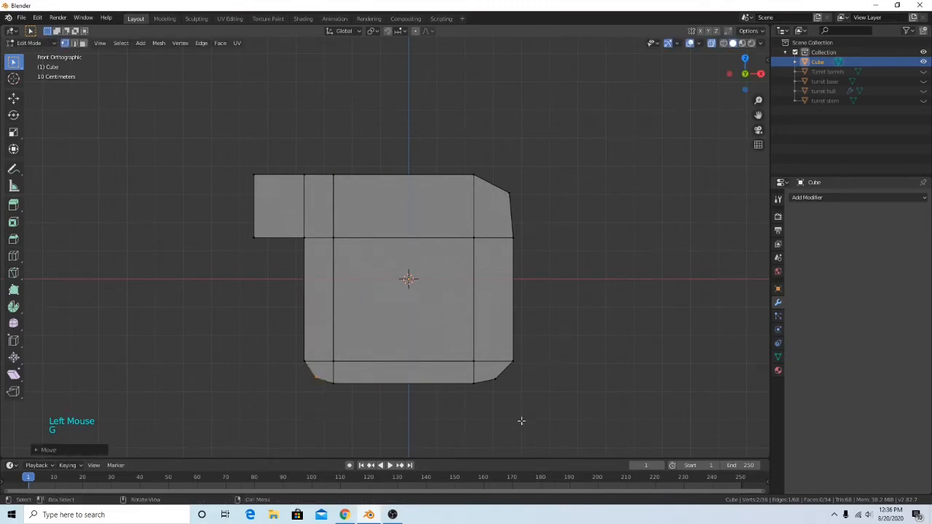
middle_click_drag(556, 374, 588, 291, "shift")
scroll(532, 377, "down", 2)
scroll(492, 325, "down", 1)
scroll(574, 350, "up", 1)
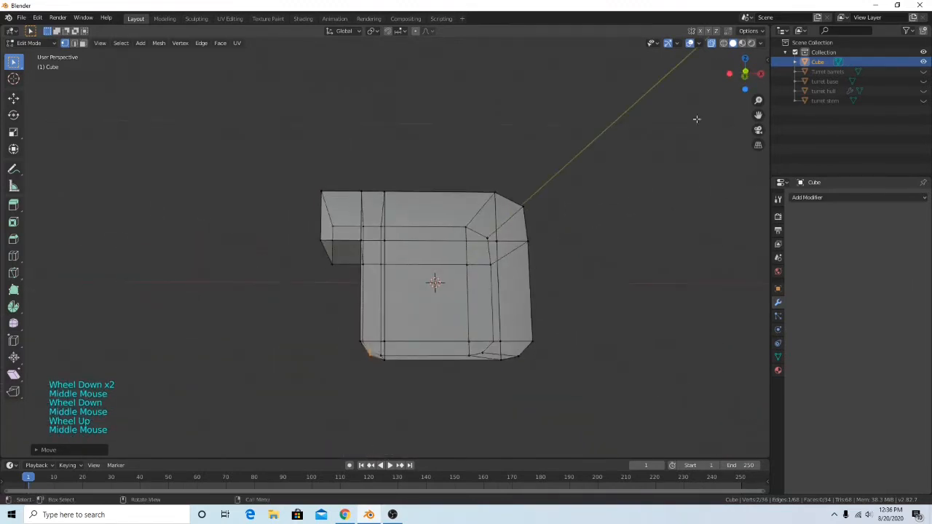
left_click(748, 68)
middle_click_drag(587, 241, 561, 262, "shift")
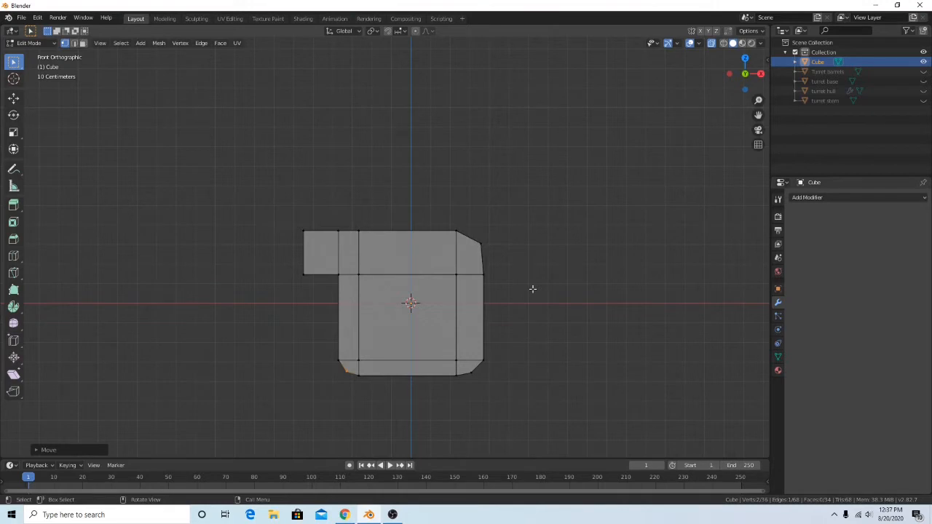
middle_click_drag(510, 289, 531, 289, "shift")
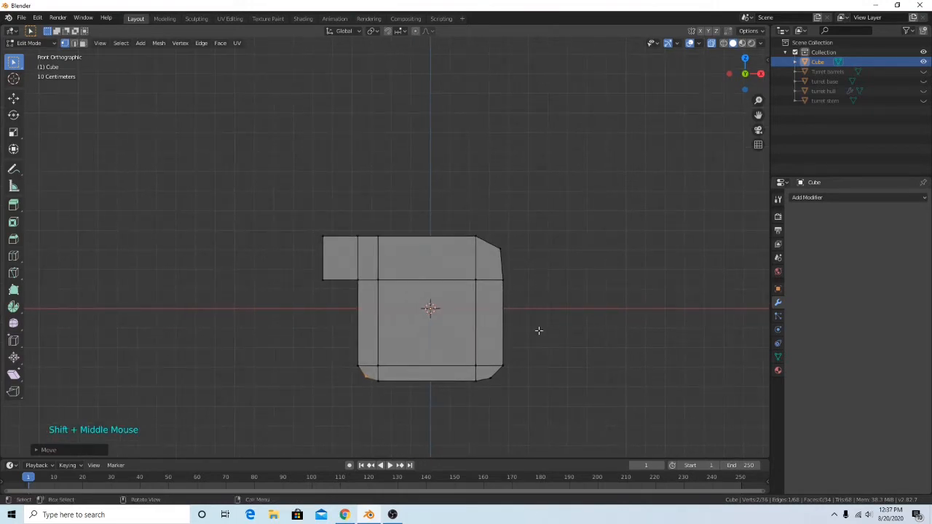
Extrude the body's front and back faces in place, leaving out the protruding arm, and scale them to about 0.89.
key("3")
left_click(375, 265)
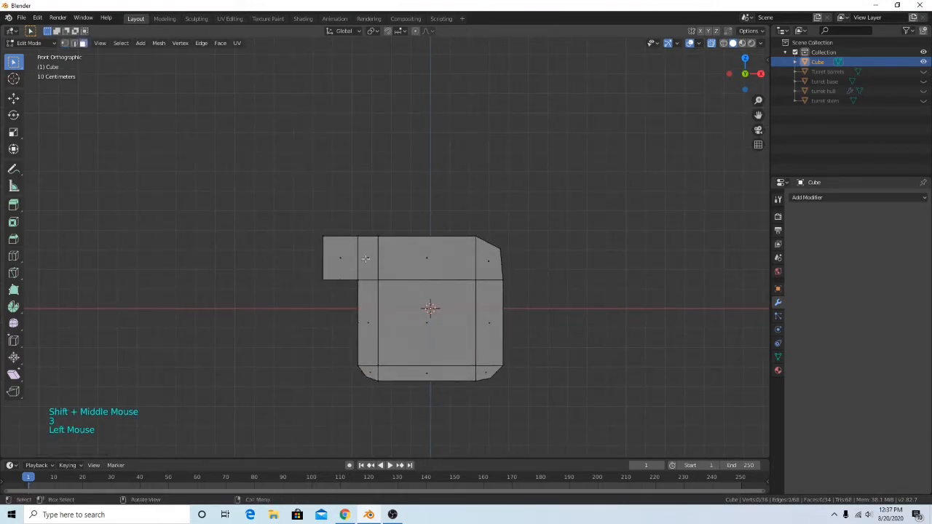
left_click(368, 259)
left_click_drag(357, 249, 496, 269)
left_click(489, 313, "shift")
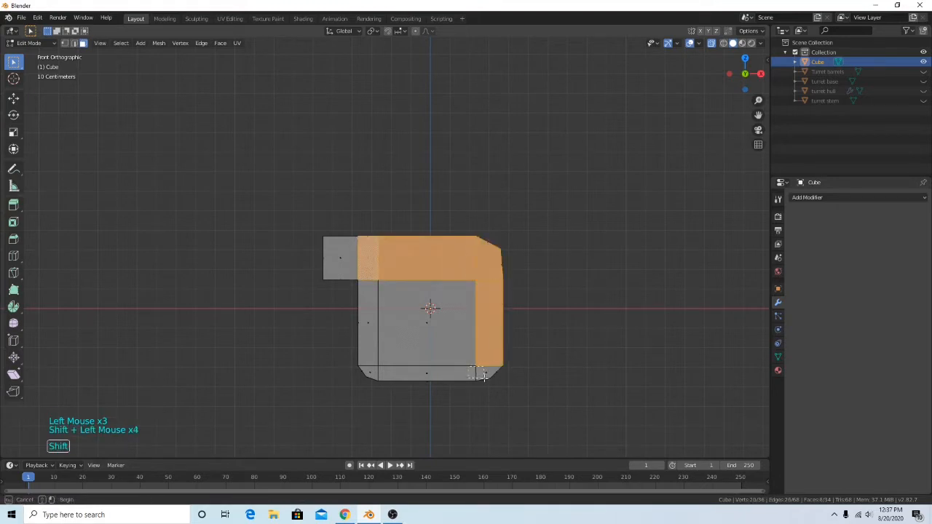
left_click_drag(469, 366, 499, 381, "shift")
left_click_drag(401, 363, 442, 387, "shift")
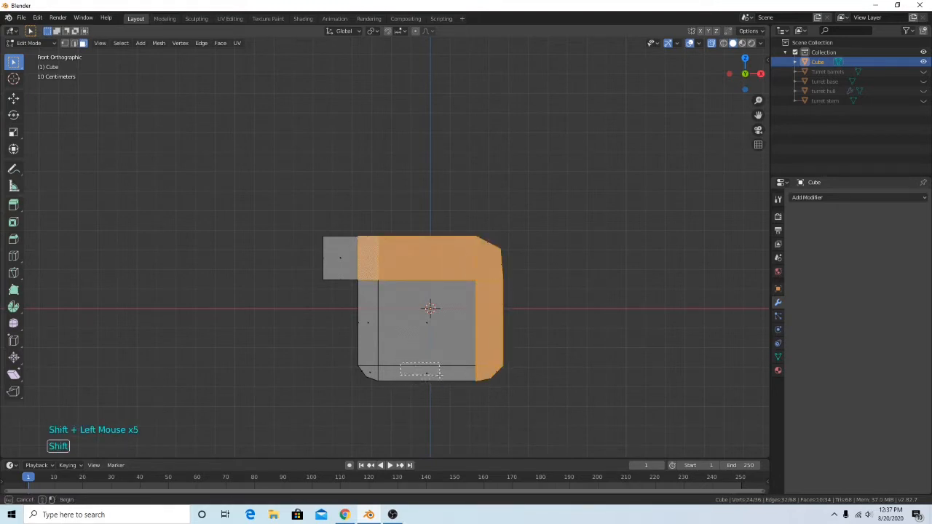
left_click(418, 335, "shift")
left_click(368, 306, "shift")
left_click_drag(369, 363, 387, 377, "shift")
middle_click_drag(610, 321, 480, 339)
key("e")
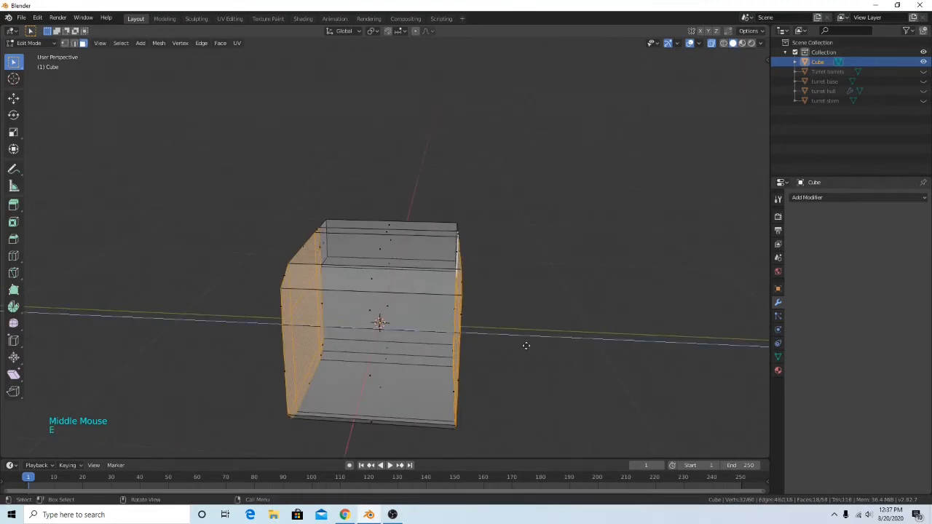
left_click(543, 332)
key("s")
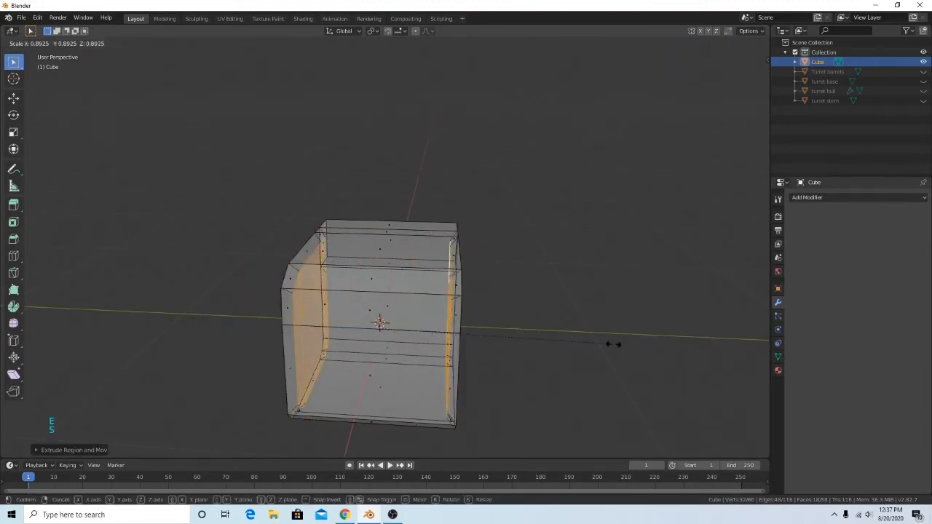
left_click(612, 345)
Extrude the inset front and back faces again in place and scale them to about 0.87.
middle_click_drag(612, 345, 598, 301)
key("e")
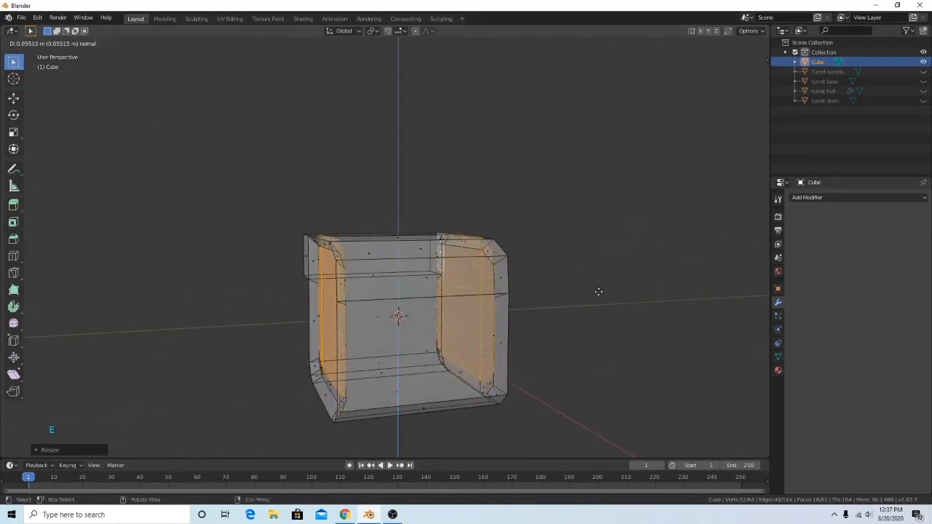
right_click(622, 309)
key("s")
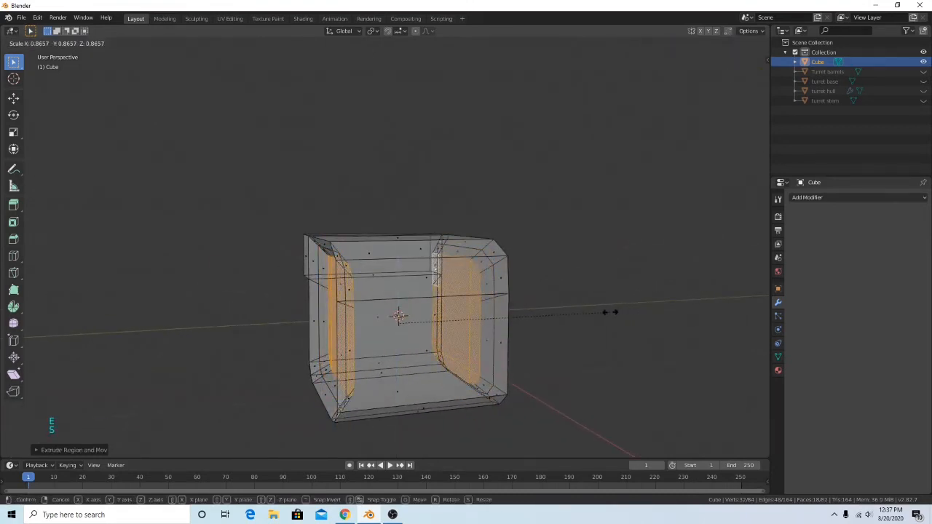
left_click(610, 312)
Spread the recessed front and back faces slightly apart by scaling them along the Y axis.
left_click(749, 74)
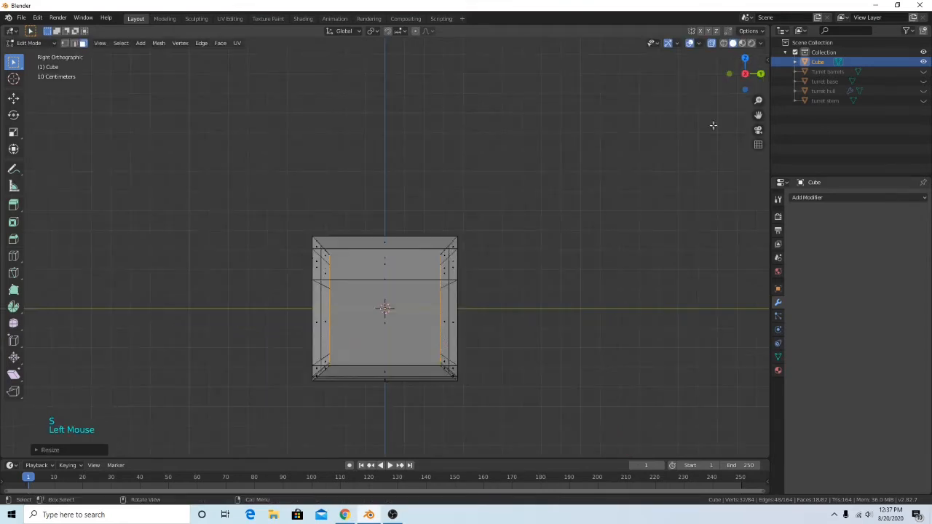
key("s")
key("y")
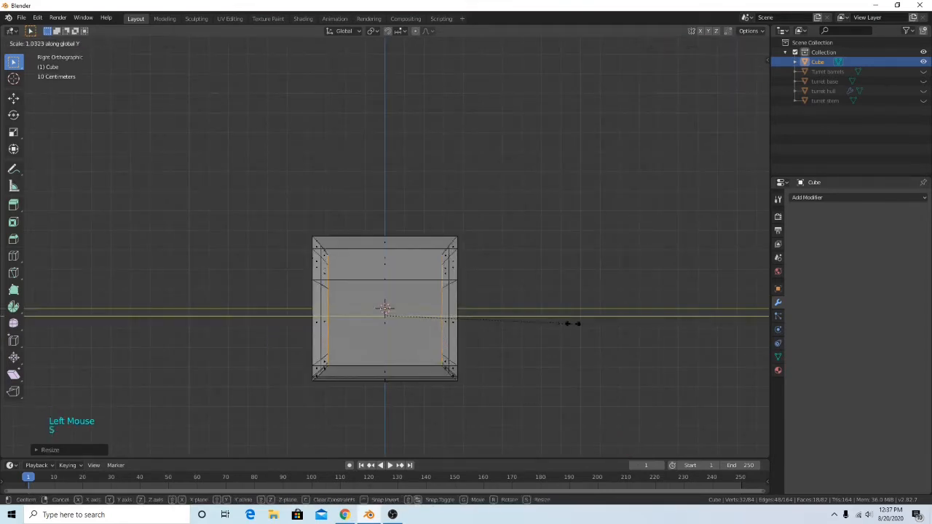
left_click(612, 324)
middle_click_drag(611, 323, 486, 297)
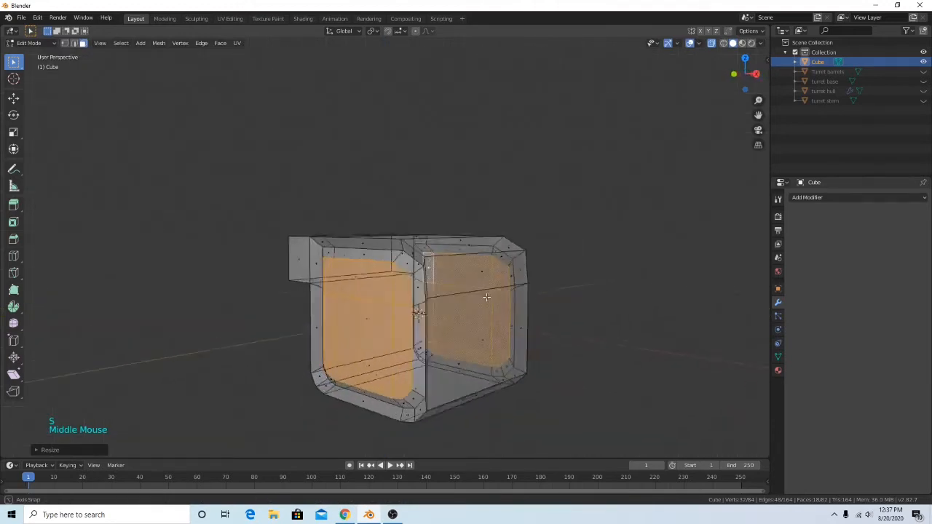
mouse_move(554, 291)
middle_mouse_down()
mouse_move(531, 298)
mouse_move(558, 305)
mouse_move(489, 315)
mouse_move(439, 302)
mouse_move(580, 282)
mouse_move(506, 286)
mouse_move(534, 281)
mouse_move(555, 288)
mouse_move(550, 301)
middle_mouse_up()
Select the outer end face of the protruding arm and scale it down to taper the arm.
left_click(726, 85)
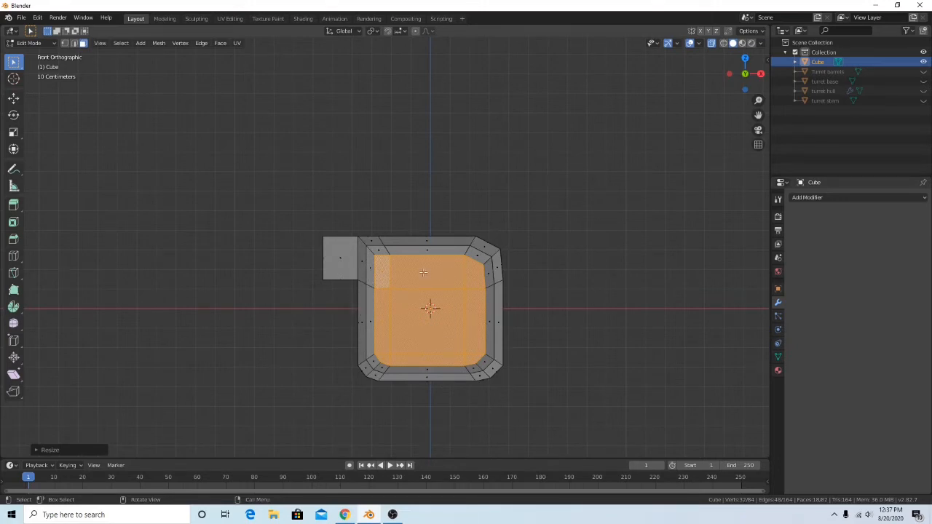
middle_click_drag(482, 286, 510, 293)
left_click_drag(284, 203, 337, 307)
middle_click_drag(337, 307, 468, 266)
key("s")
left_click(555, 259)
middle_click_drag(607, 248, 565, 241)
left_click(566, 242)
Dissolve the inner faces of the front and back recesses into one single face on each side.
middle_click_drag(501, 284, 475, 252)
scroll(595, 281, "up", 3)
scroll(537, 278, "down", 2)
left_click(742, 75)
scroll(581, 203, "up", 1)
middle_click_drag(358, 249, 437, 289)
left_click(752, 77)
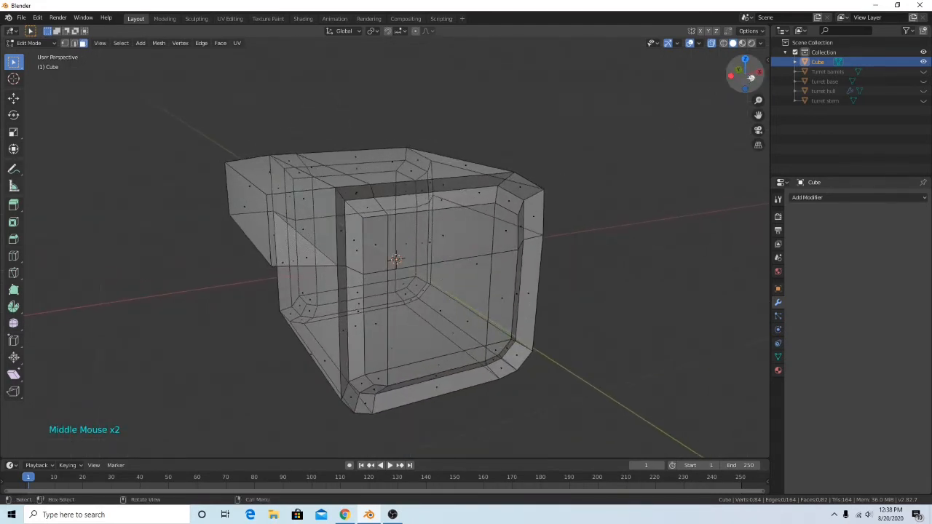
double_click(375, 227, "shift")
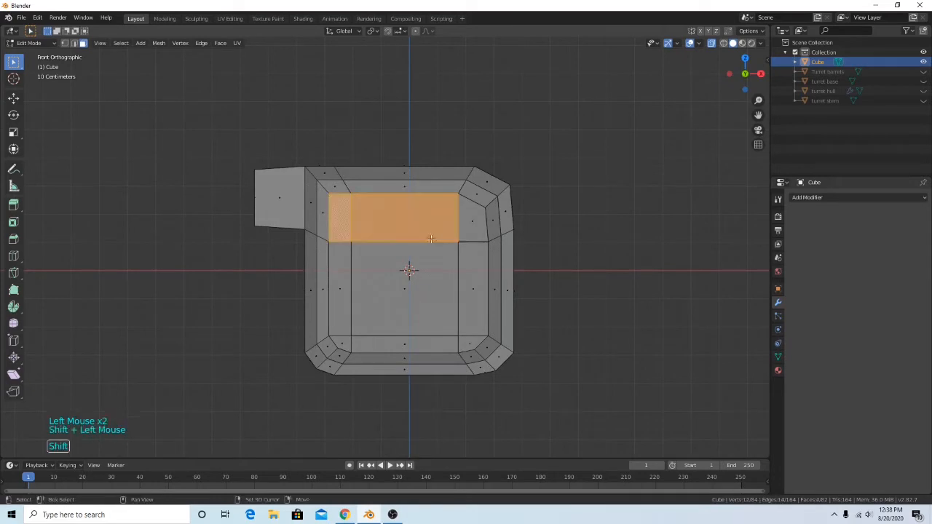
left_click_drag(447, 215, 473, 245, "shift")
left_click_drag(469, 298, 475, 300, "shift")
left_click(474, 345, "shift")
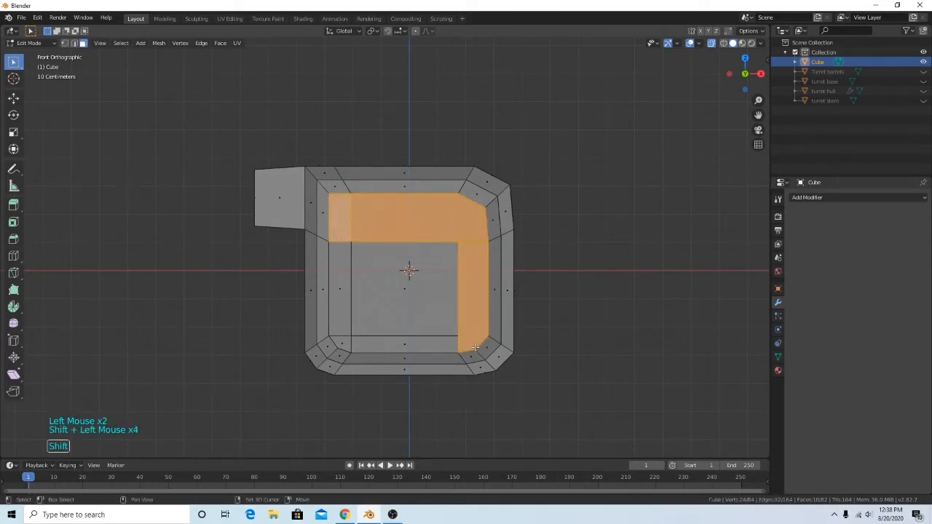
left_click_drag(384, 321, 421, 354, "shift")
left_click_drag(397, 280, 409, 310, "shift")
left_click_drag(345, 284, 359, 345, "shift")
right_click(414, 345)
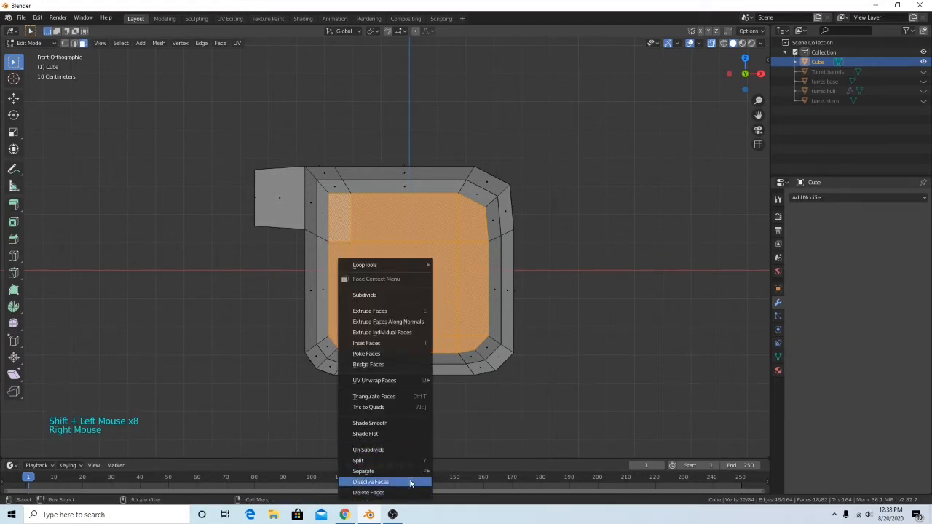
left_click(410, 483)
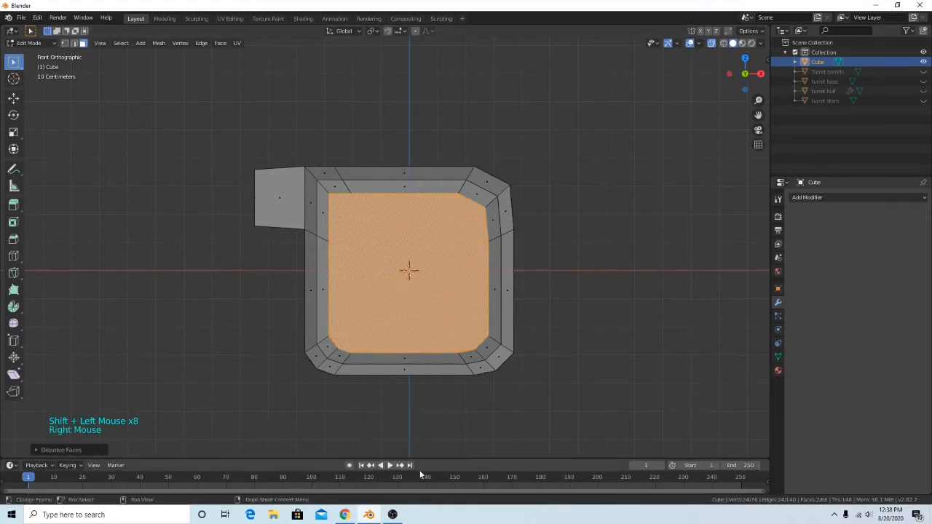
left_click(597, 308)
Leave mesh editing and unhide all the hidden turret parts.
middle_click_drag(597, 299, 536, 285)
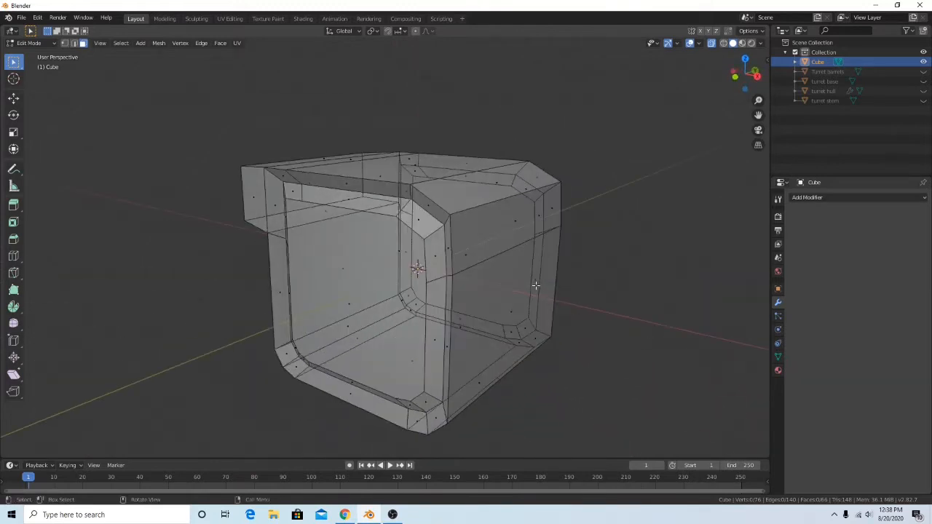
key("Tab")
scroll(597, 306, "down", 3)
middle_click_drag(597, 305, 476, 245)
key("alt+h")
scroll(565, 299, "down", 6)
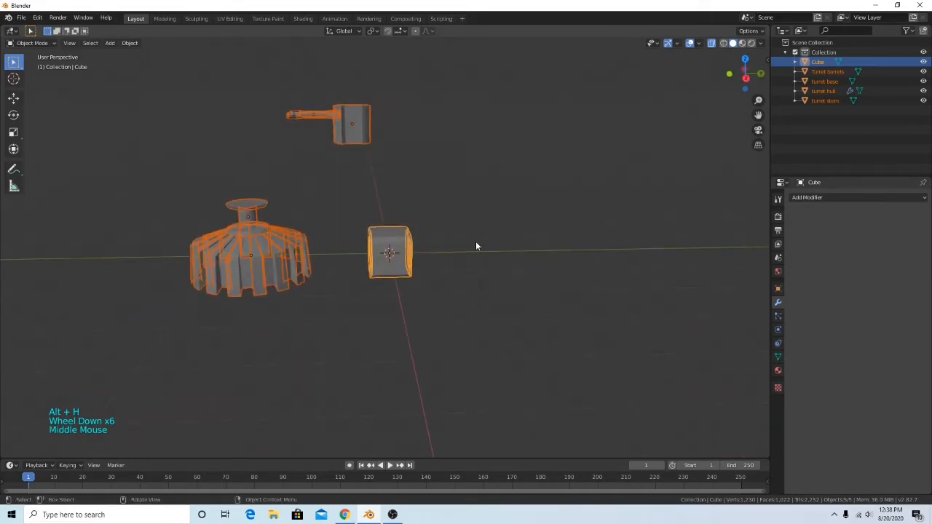
Move the turret hull in the right view to sit just above the turret stem.
left_click(356, 117)
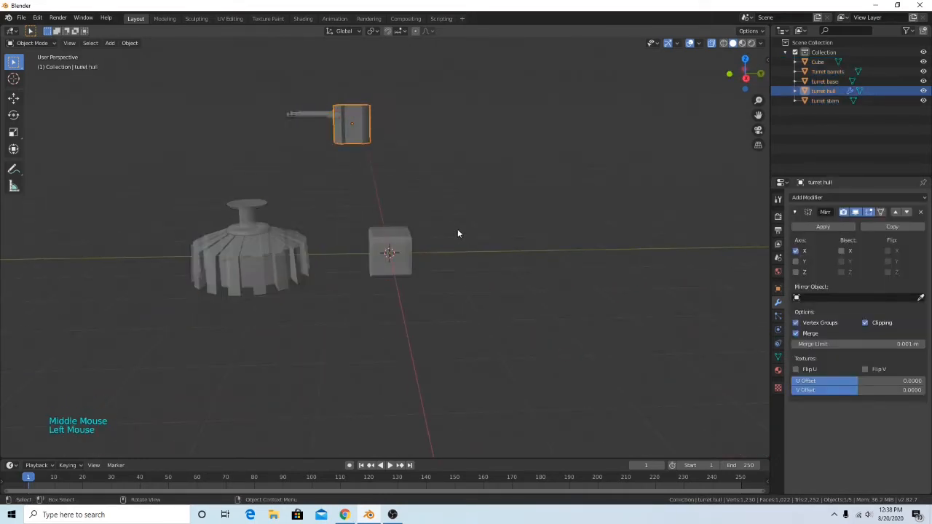
left_click(746, 77)
left_click(746, 77)
scroll(398, 96, "up", 3)
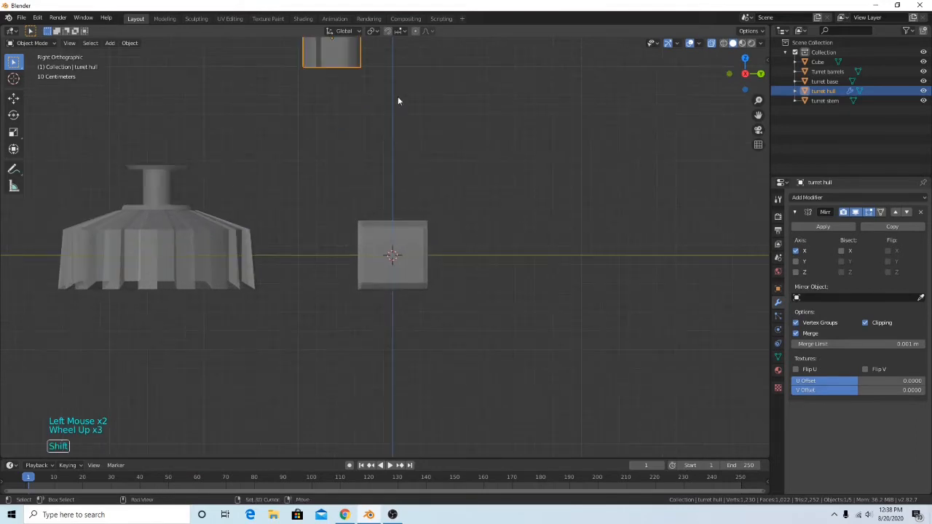
scroll(398, 96, "up", 1, "shift")
middle_click_drag(422, 102, 594, 231, "shift")
key("g")
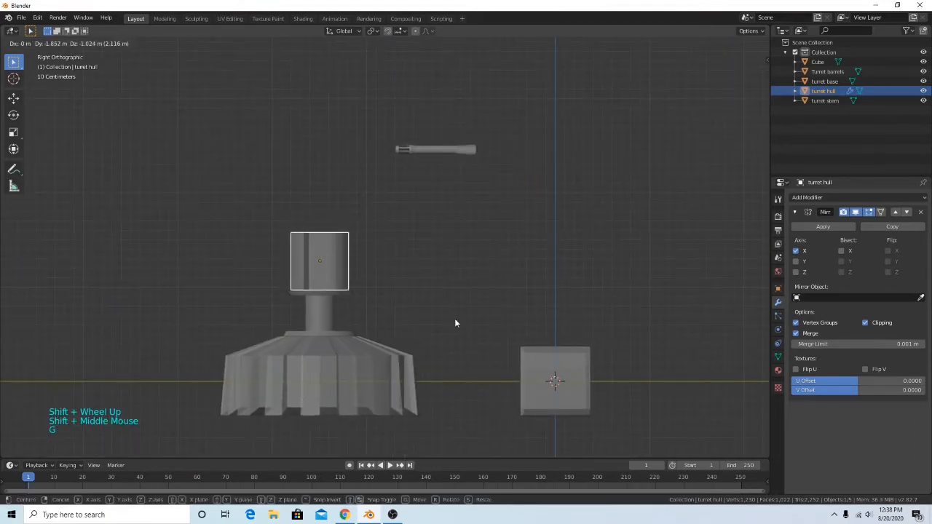
left_click(454, 319)
Nudge the turret hull down so its underside rests on the stem's top plate.
scroll(437, 302, "up", 4)
middle_click_drag(390, 304, 542, 281, "shift")
scroll(474, 277, "up", 2)
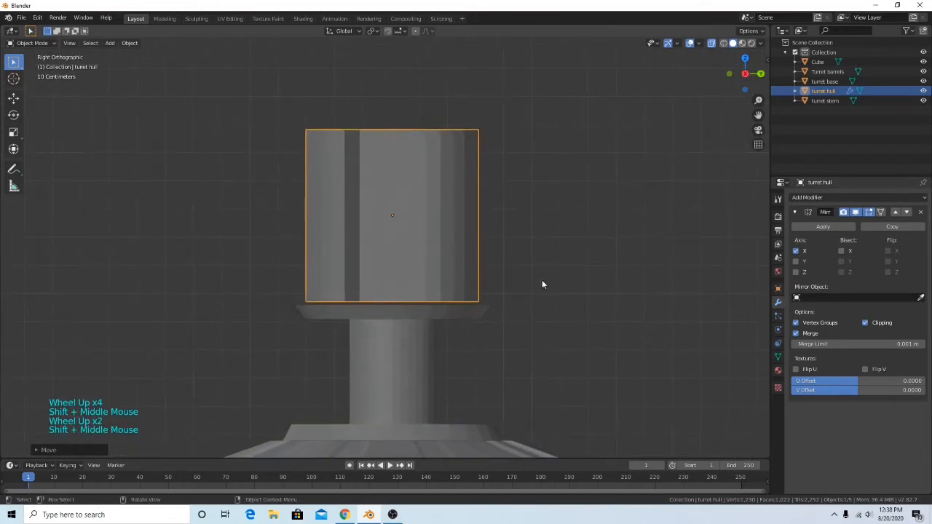
key("g")
left_click(542, 284)
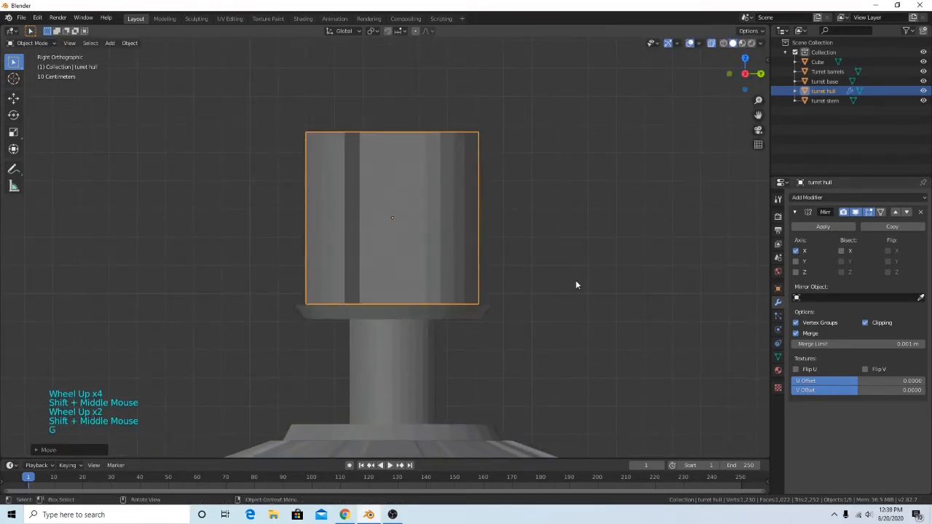
key("g")
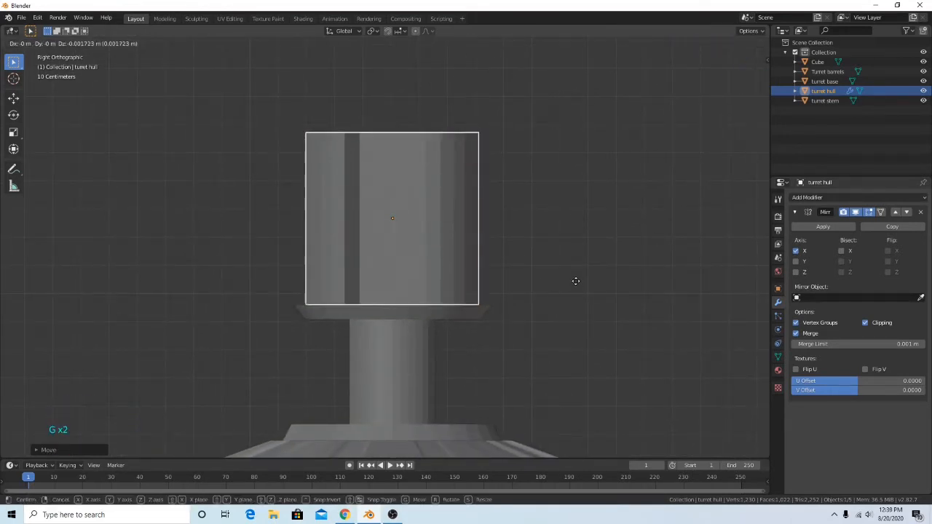
left_click(576, 281)
Scale the turret hull up uniformly to nearly twice its size and check it against the base from above.
key("s")
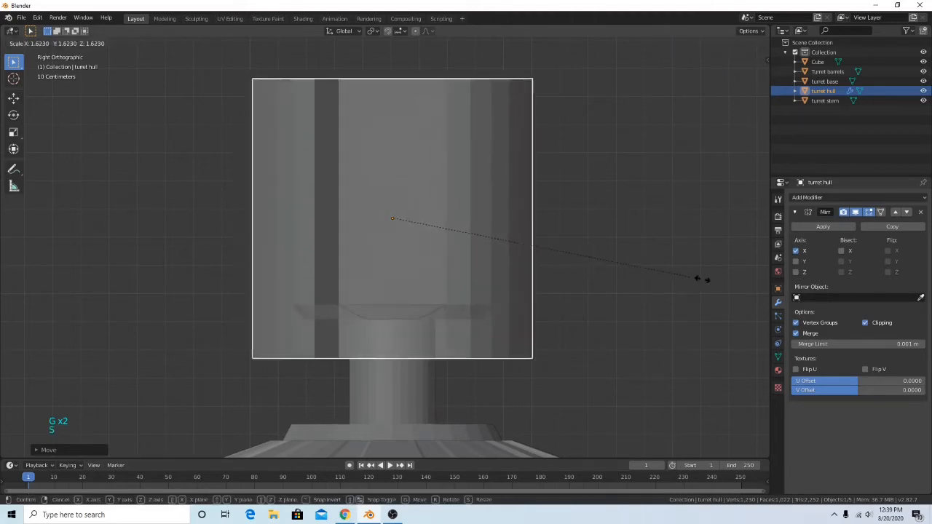
left_click(757, 284)
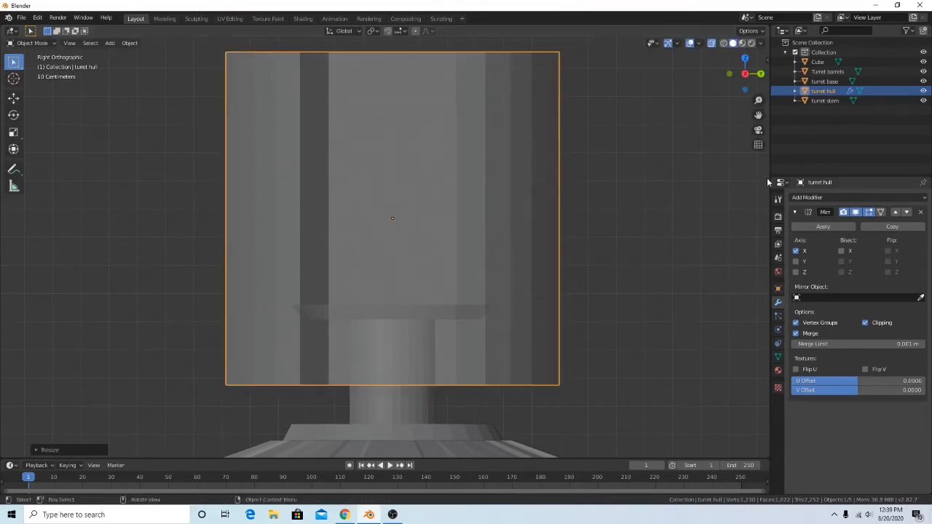
left_click(744, 59)
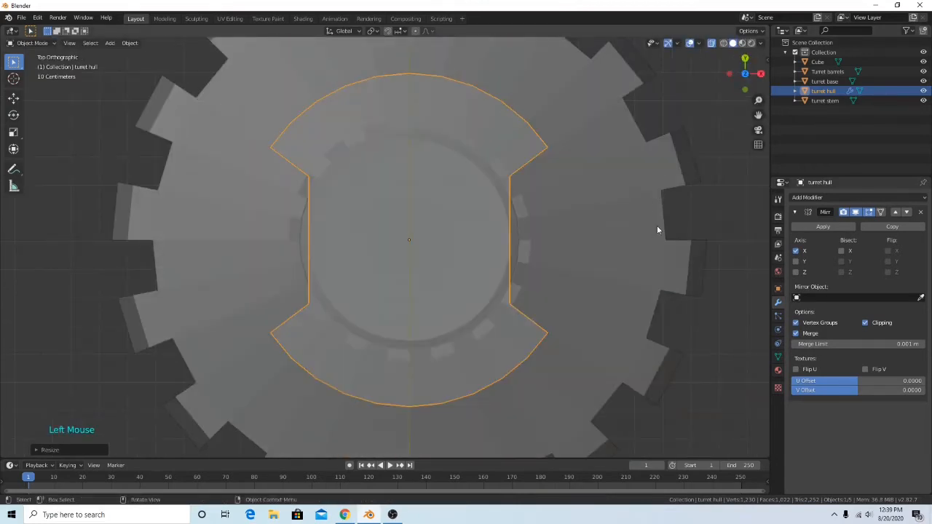
left_click(760, 73)
Raise the turret hull about 0.3 m along Z so its underside meets the stem's top plate.
key("g")
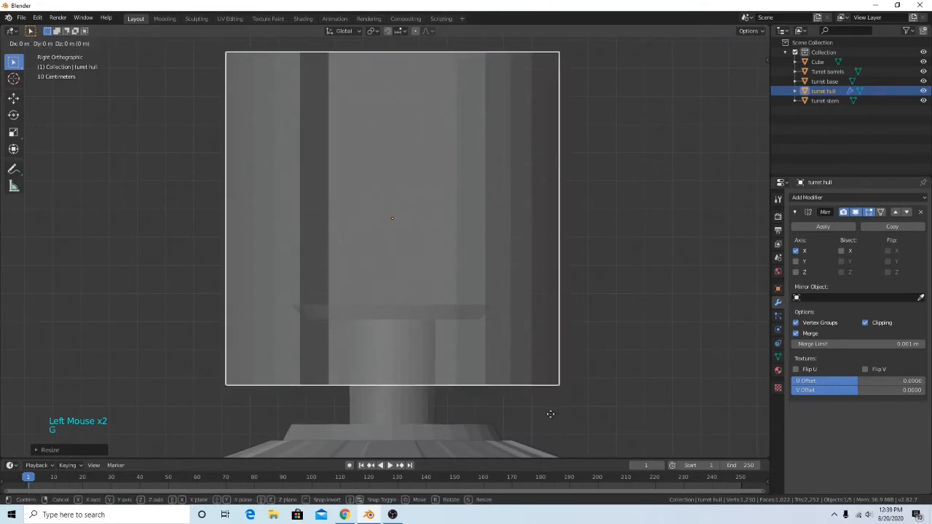
key("z")
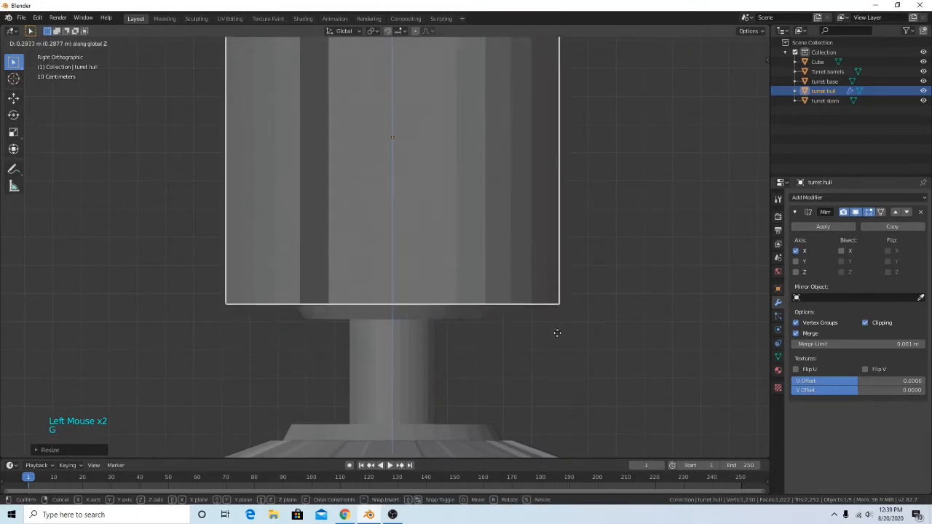
left_click(555, 328)
middle_click_drag(555, 327, 350, 286)
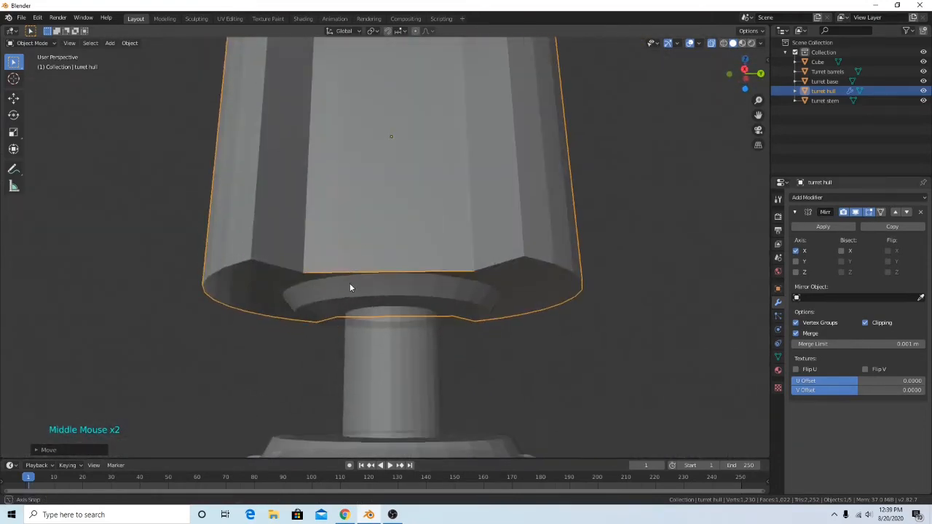
Subdivide the two mirror-line edges on the turret hull's underside.
key("Tab")
middle_click_drag(601, 318, 510, 204)
key("1")
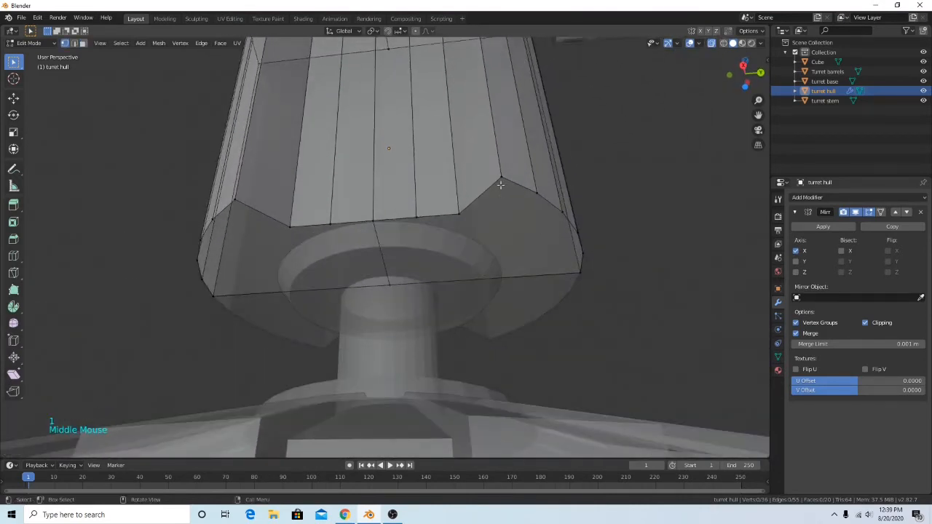
left_click(515, 273)
key("2")
left_click(485, 277)
left_click(311, 283, "shift")
right_click(462, 302)
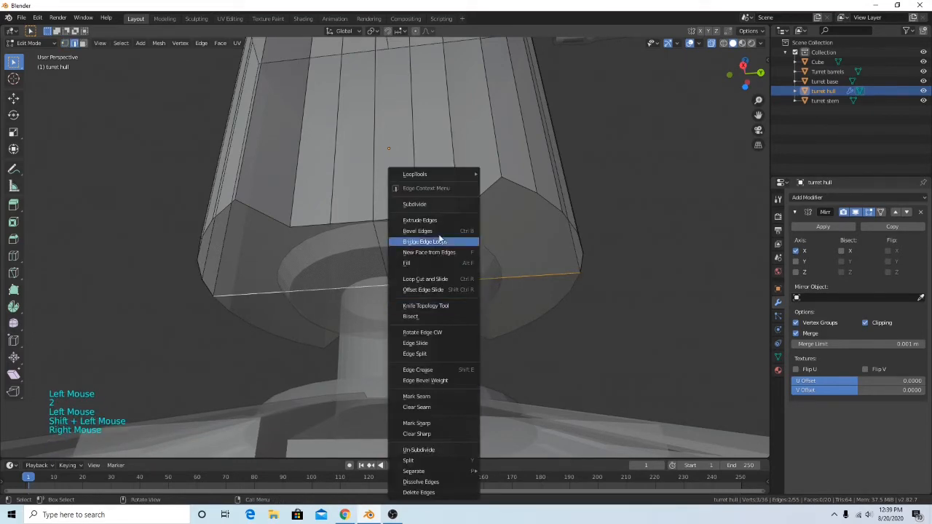
left_click(429, 203)
Move the new midpoint vertex on the hull underside's +Y mirror line about 0.05 m along Y, out to the stem plate's rim.
key("1")
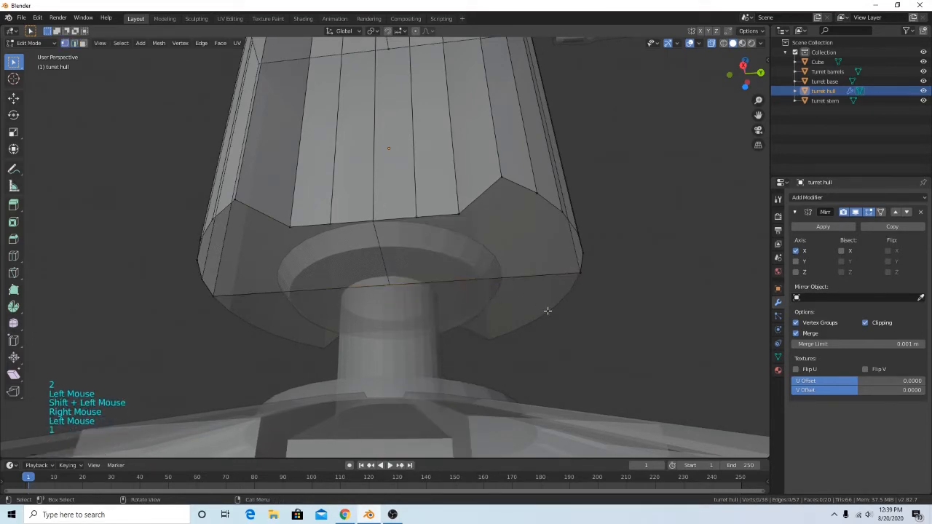
left_click(489, 275)
middle_click_drag(489, 276, 480, 287)
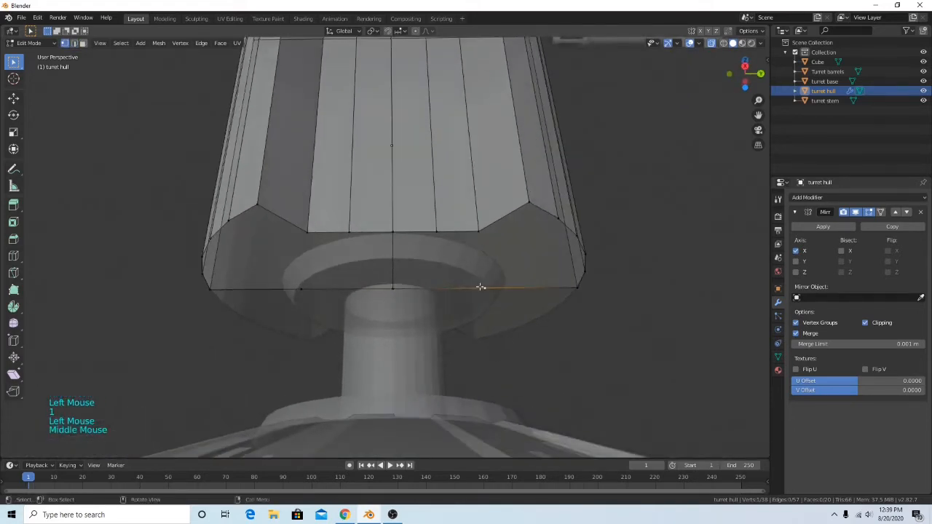
left_click(745, 73)
middle_click_drag(495, 320, 509, 286)
key("g")
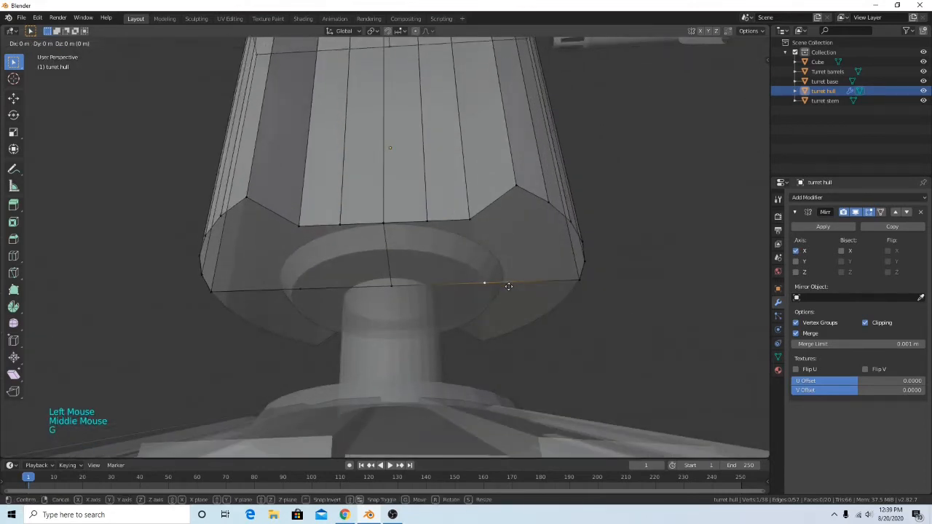
key("x")
key("y")
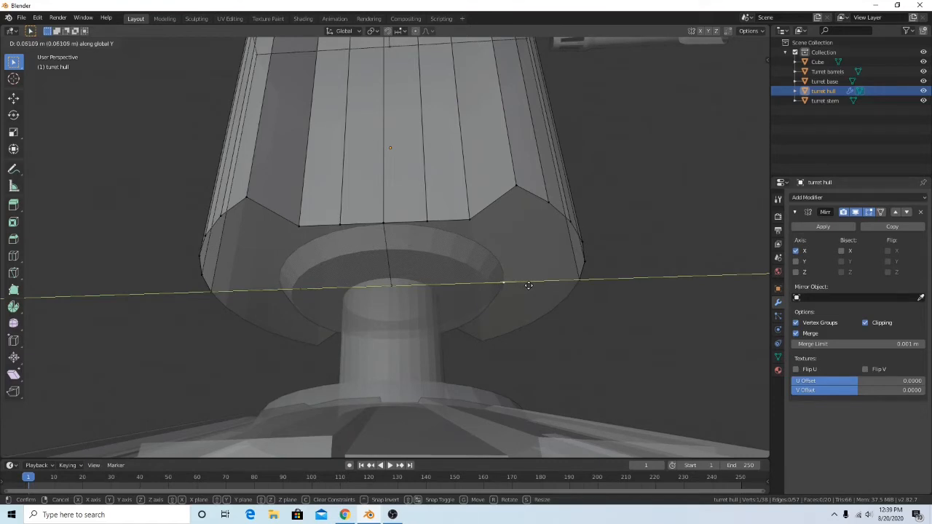
left_click(527, 285)
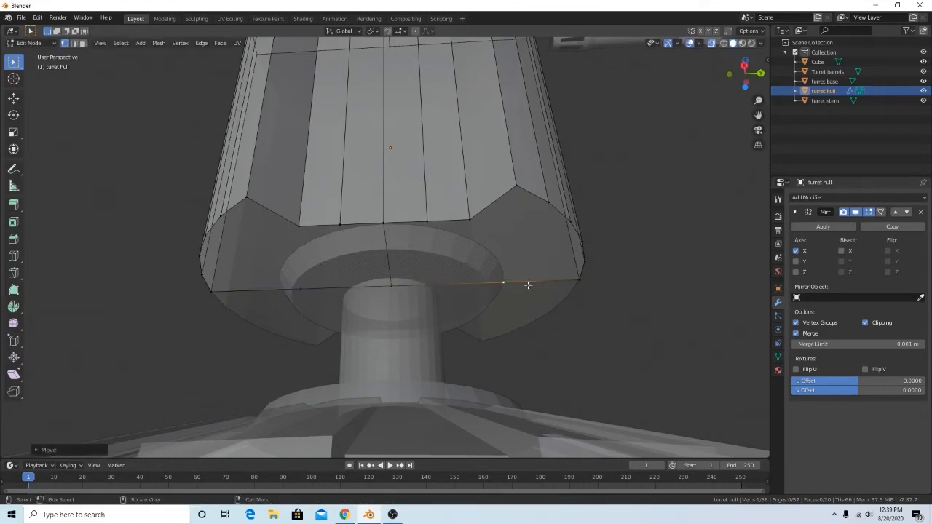
Move the matching midpoint vertex on the -Y side about -0.06 m along Y, out to the opposite rim of the stem plate.
left_click(292, 295)
key("g")
key("y")
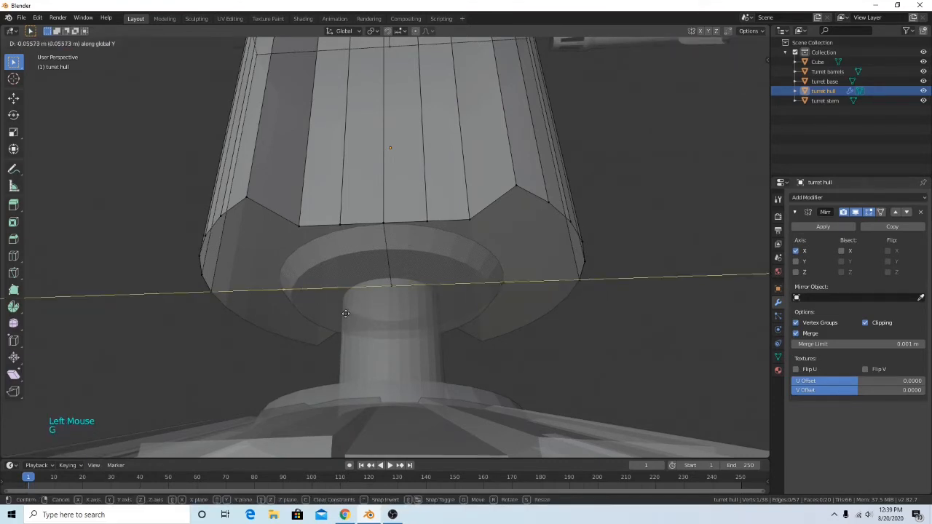
left_click(343, 313)
Connect the +Y rim vertex to the +Y notch corner on the hull's bottom outline with an edge across the underside.
left_click(513, 278)
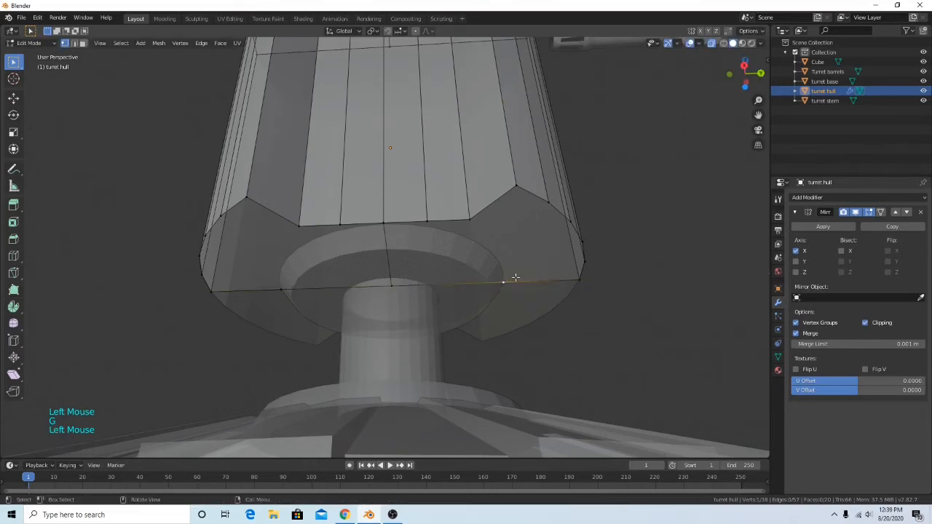
left_click(535, 203, "shift")
left_click(539, 268)
left_click(513, 286)
left_click(519, 191, "shift")
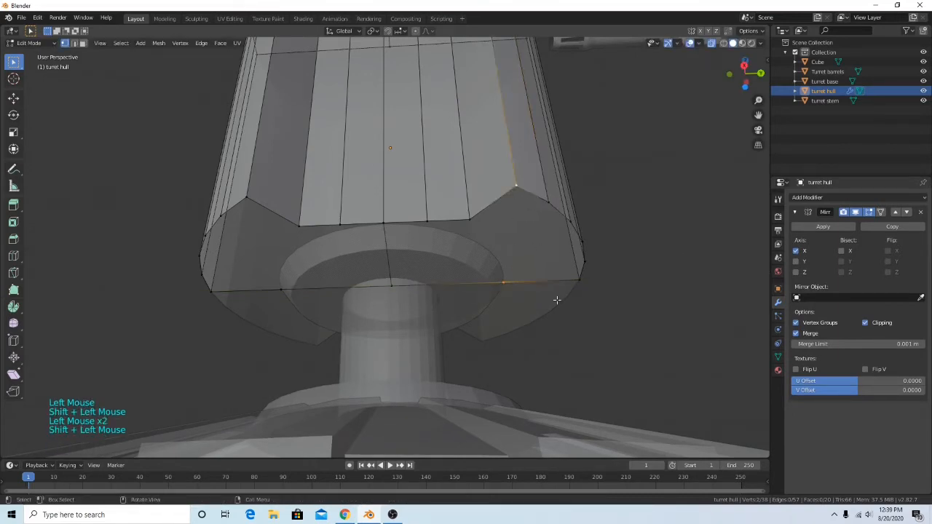
key("j")
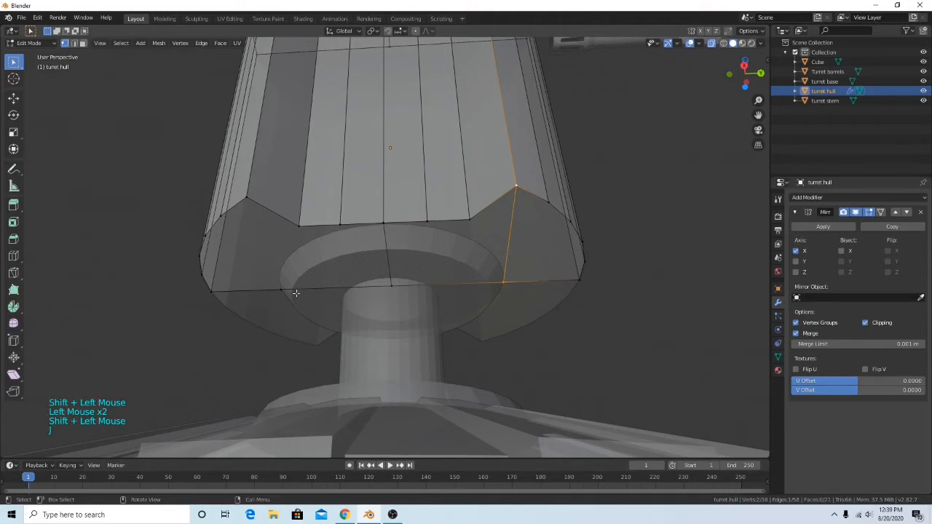
Connect the -Y rim vertex to the -Y notch corner on the hull's bottom outline with an edge across the underside.
left_click(281, 290)
left_click(309, 238, "shift")
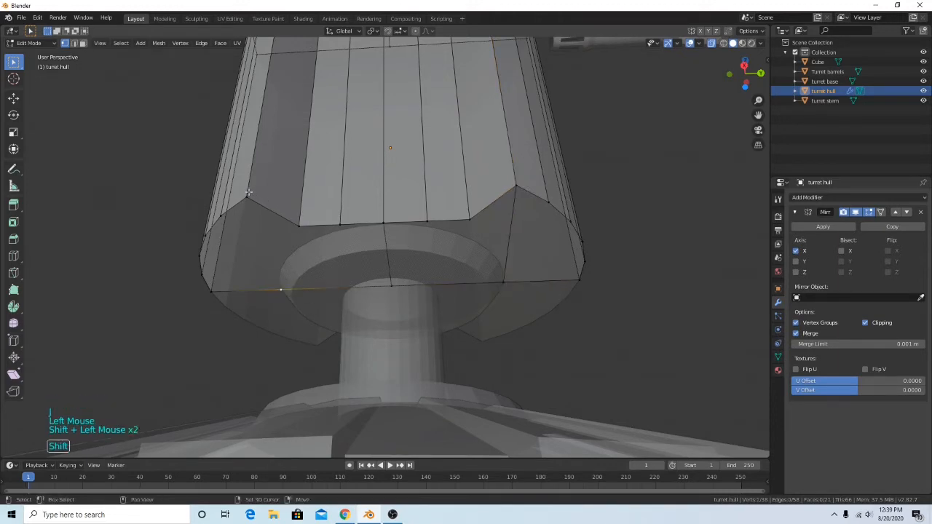
key("j")
middle_click_drag(327, 274, 335, 297, "shift")
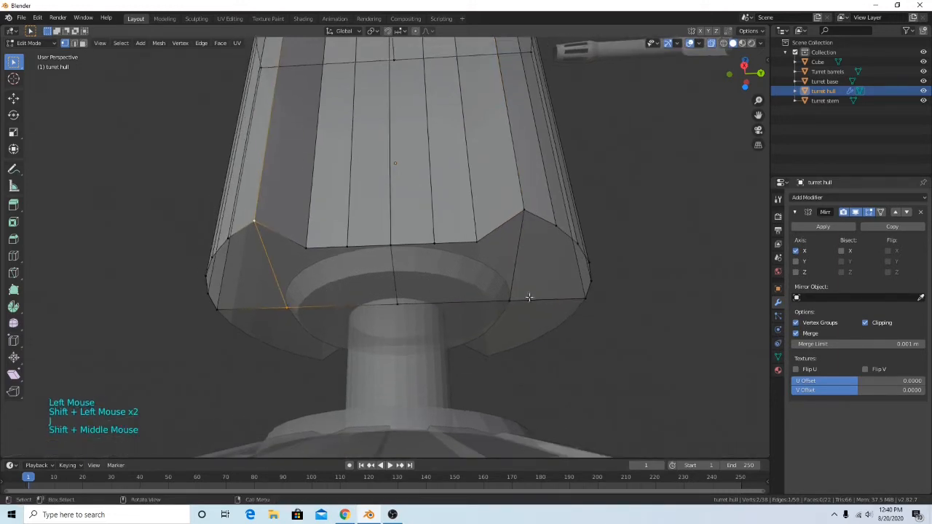
middle_click_drag(540, 295, 585, 285)
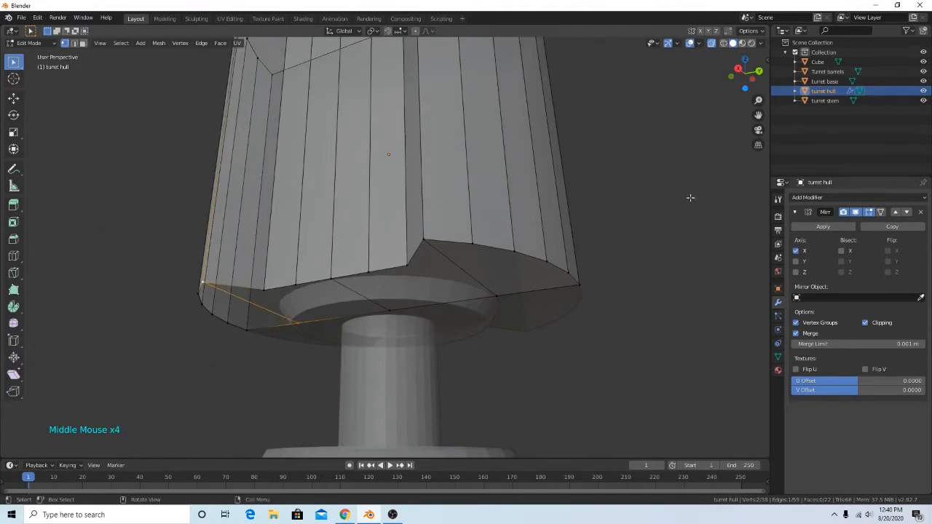
left_click(738, 68)
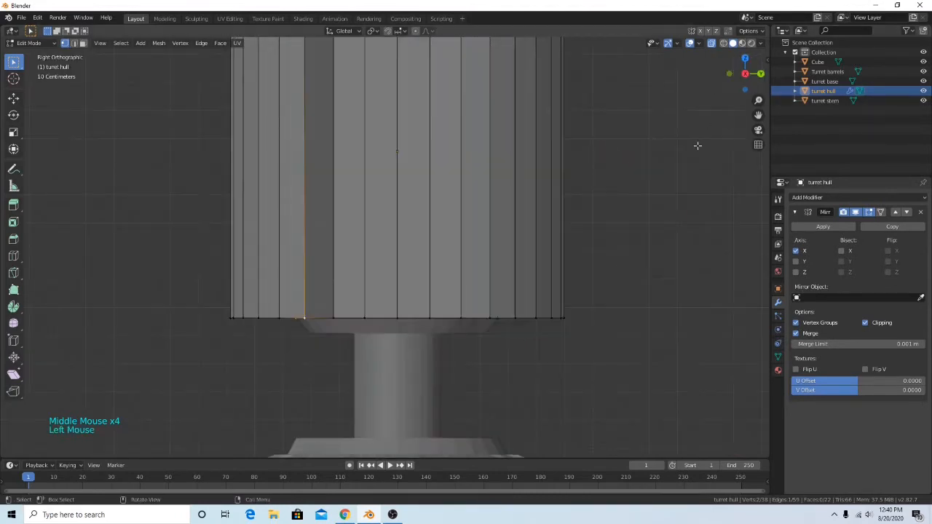
left_click(563, 309)
middle_click_drag(599, 322, 597, 289)
scroll(590, 298, "down", 1)
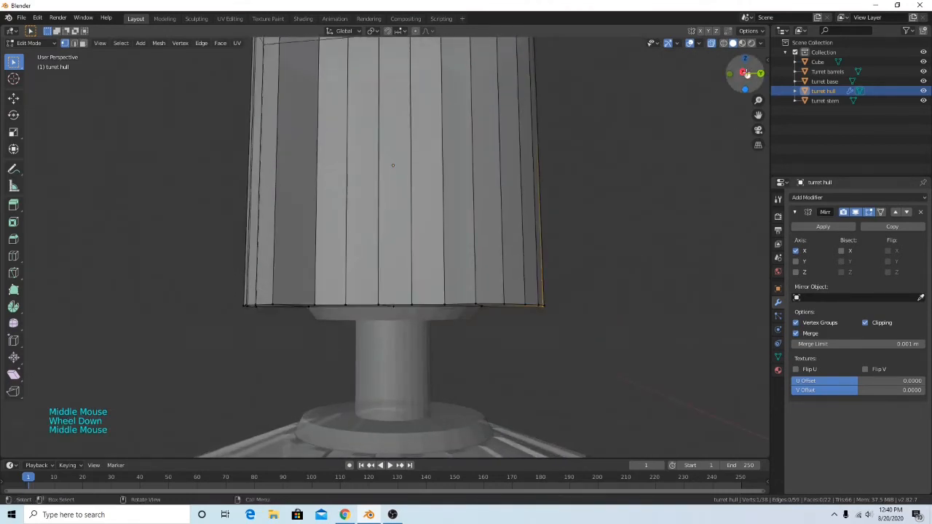
left_click(743, 73)
left_click(744, 73)
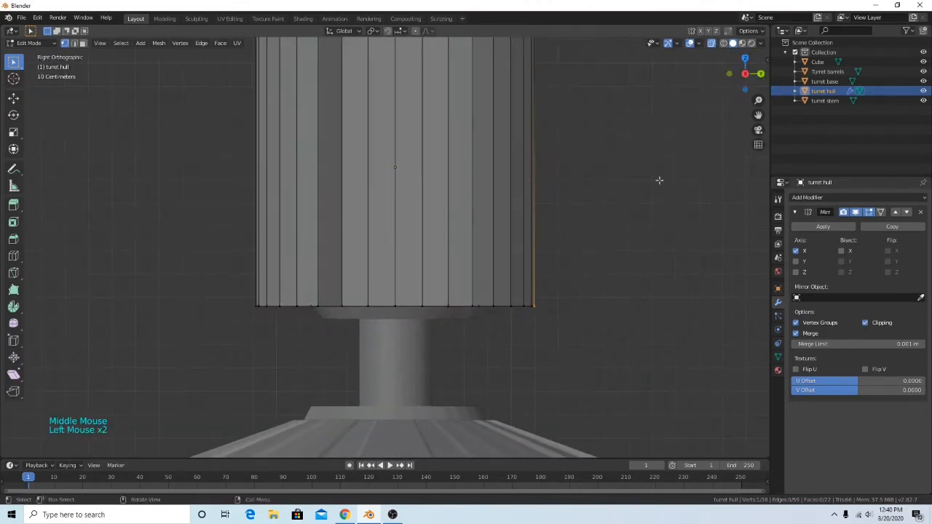
middle_click_drag(625, 267, 599, 290)
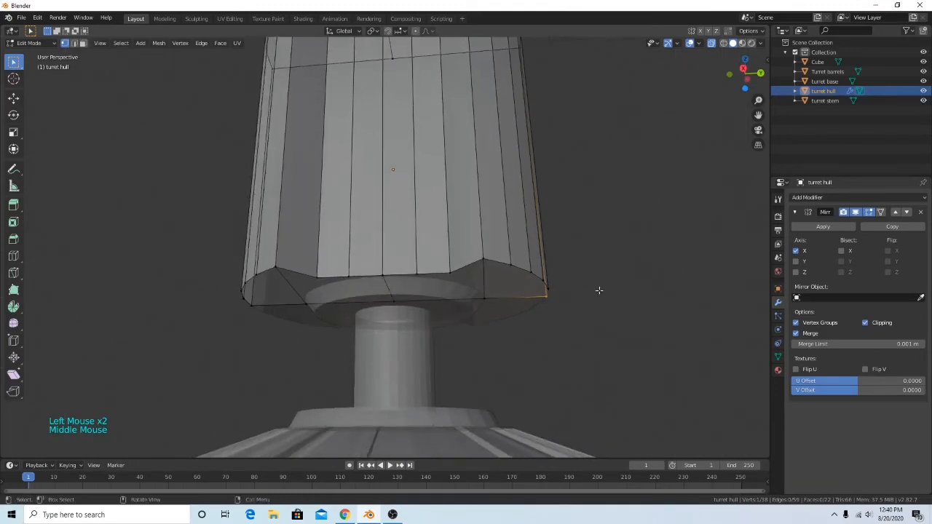
left_click_drag(497, 254, 585, 306)
middle_click_drag(591, 264, 592, 260)
In right view, lower the first two bottom vertices outside the stem plate on the +Y side along Z, starting a downward slope.
left_click(743, 73)
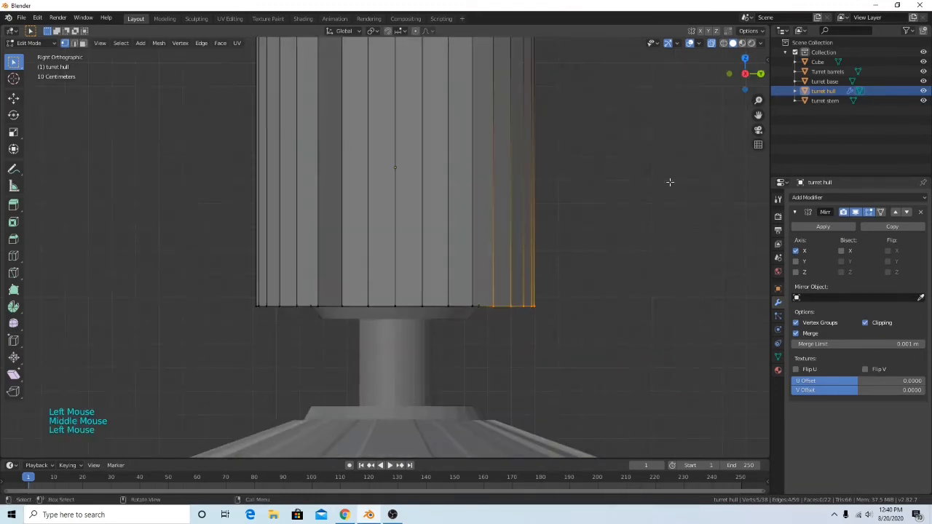
left_click(493, 293)
key("g")
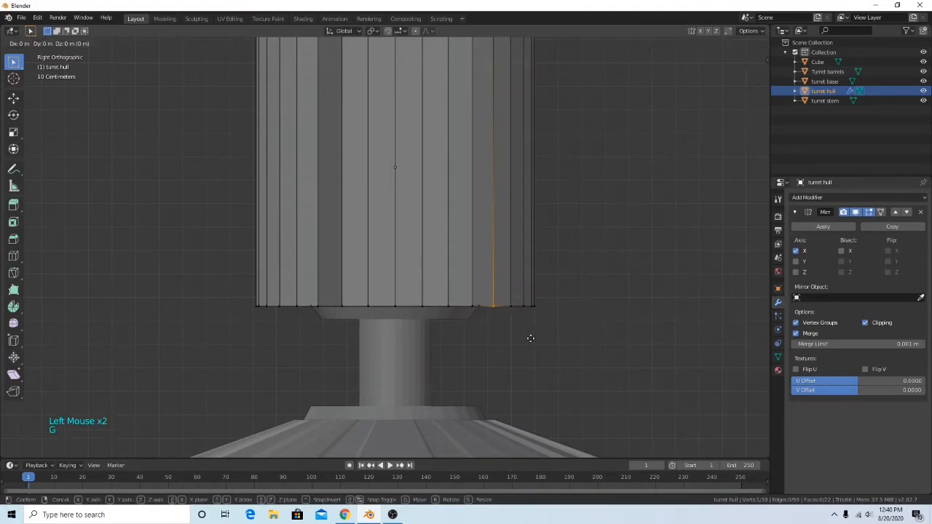
key("z")
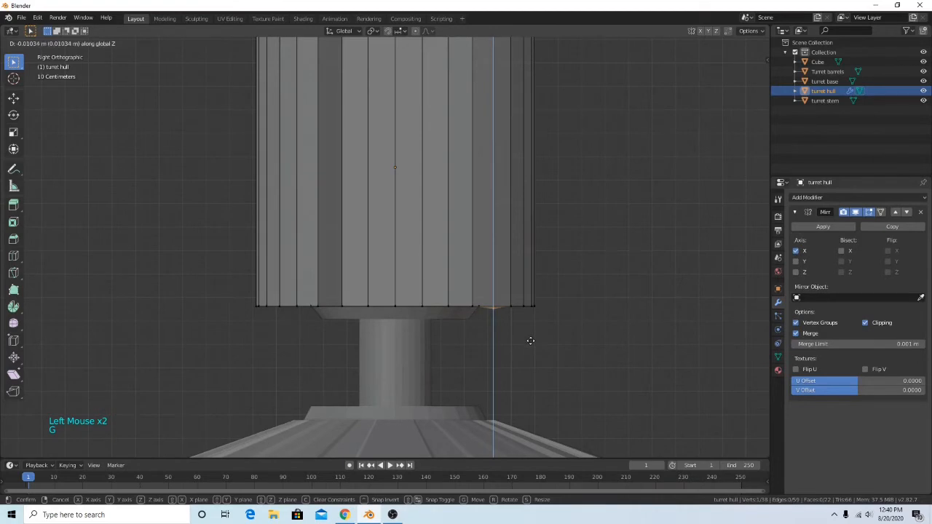
left_click(531, 337)
left_click(517, 316)
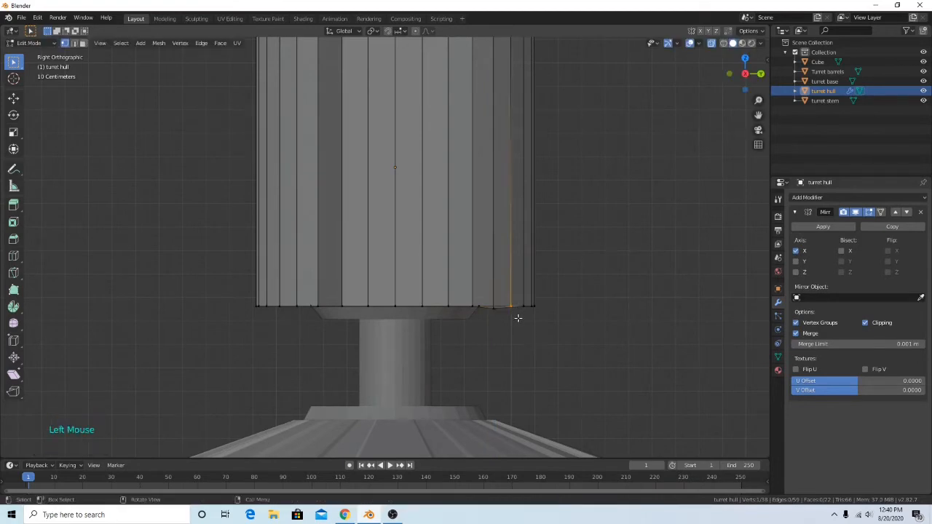
key("g")
key("z")
left_click(518, 324)
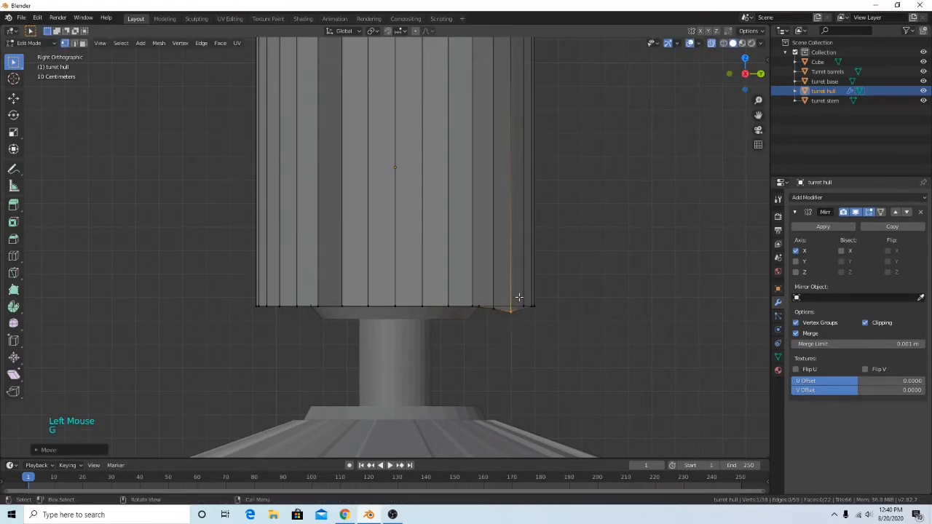
Lower the three outermost bottom vertices on the hull's +Y side along Z, each in line with the downward slope.
left_click(542, 314)
left_click(526, 312)
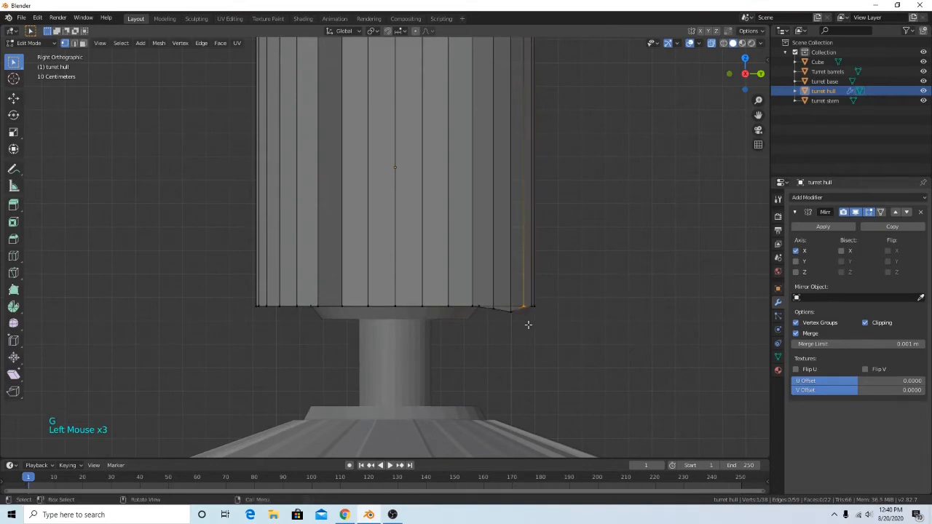
key("g")
key("z")
left_click(529, 329)
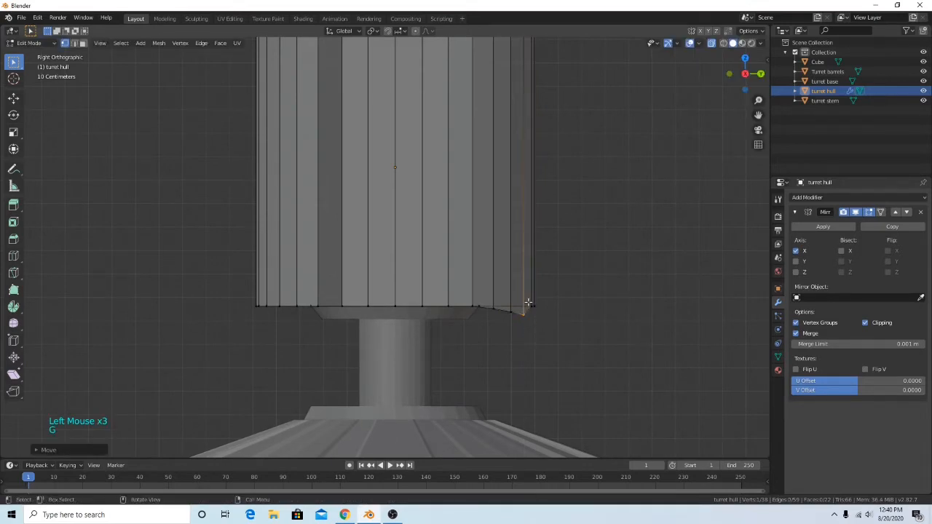
left_click(529, 304)
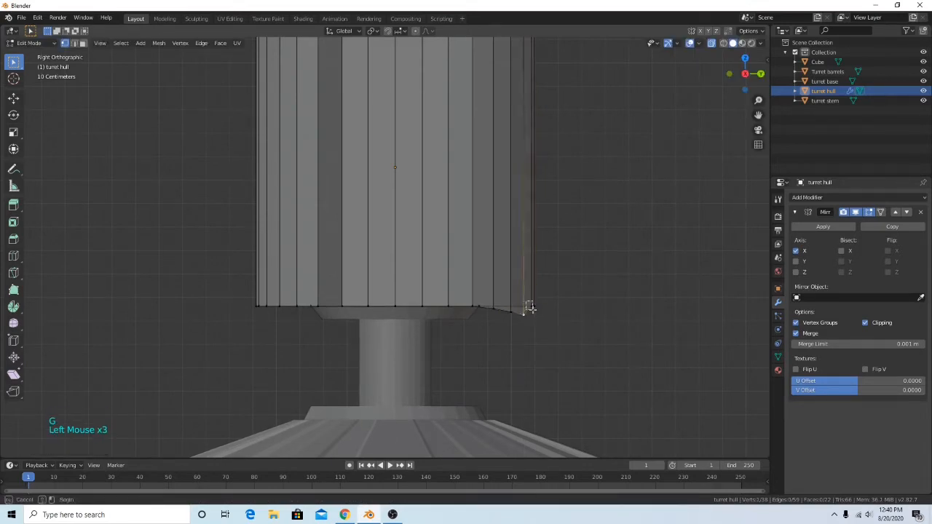
key("g")
key("z")
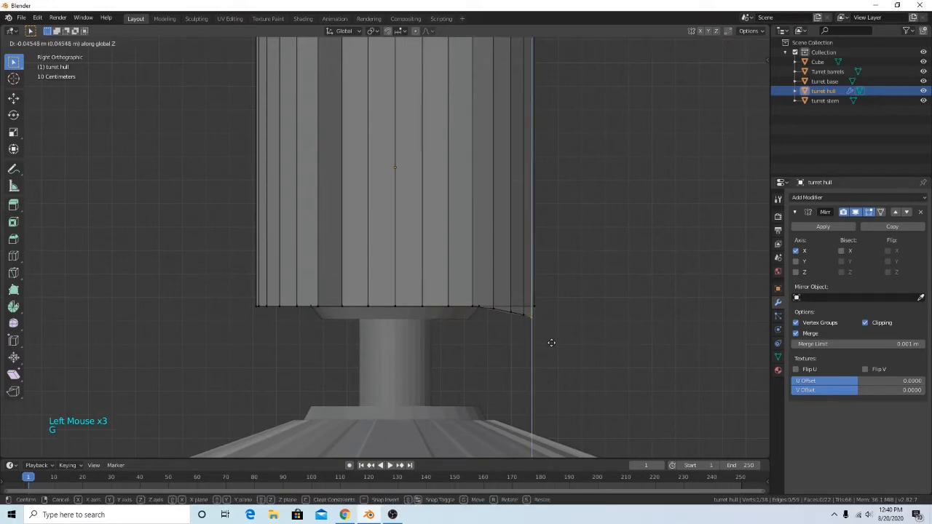
left_click(533, 305)
key("g")
key("z")
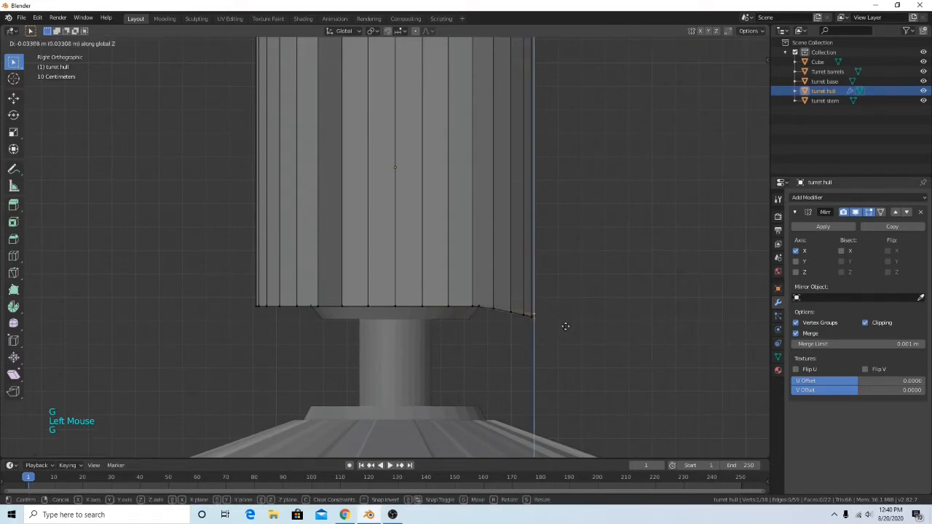
left_click(566, 330)
In right view, raise the first two bottom vertices outside the stem plate on the -Y side along Z, starting an upward slope.
middle_click_drag(541, 304, 523, 310)
scroll(496, 357, "down", 3)
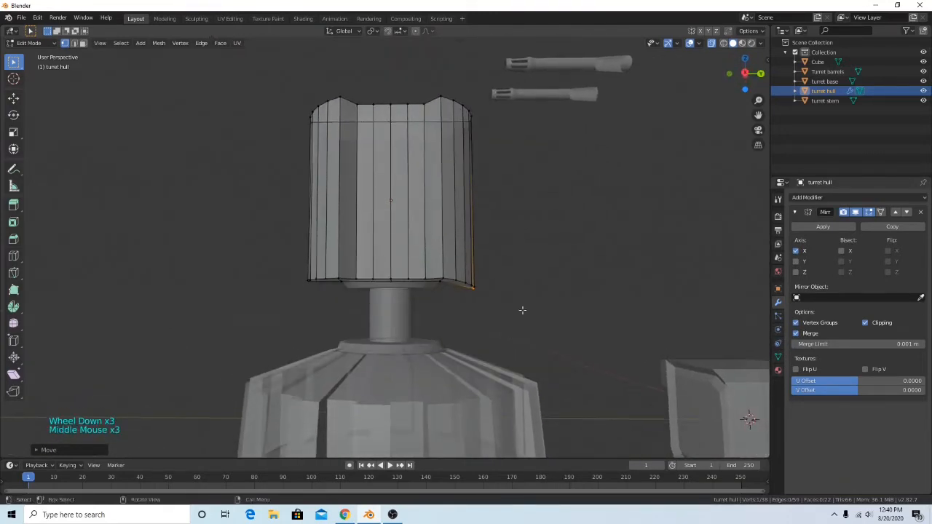
left_click(744, 73)
scroll(551, 260, "up", 6)
middle_click_drag(551, 260, 622, 256, "shift")
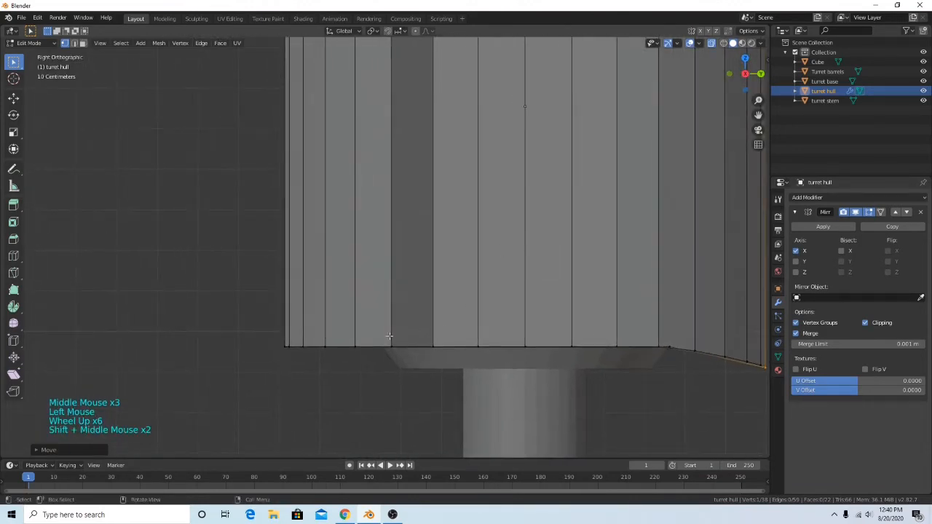
left_click(349, 328)
key("g")
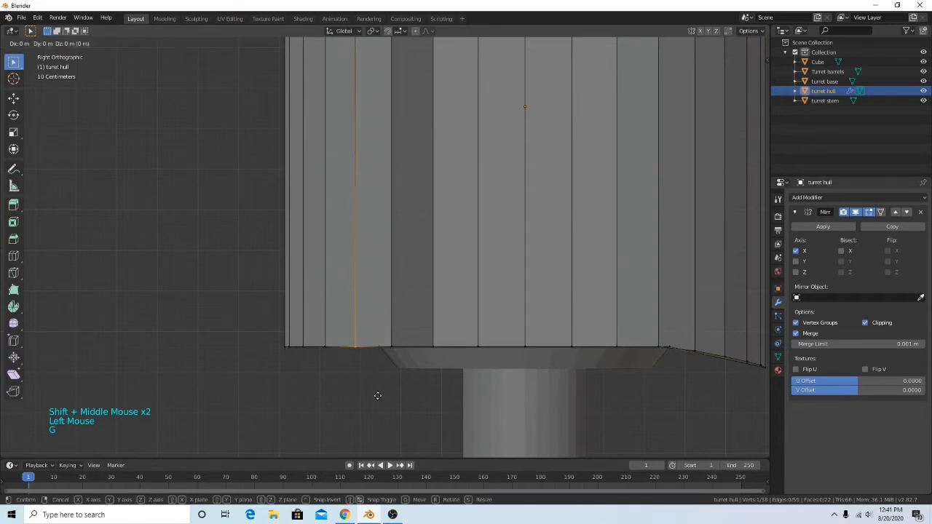
key("z")
left_click(379, 388)
left_click(332, 356)
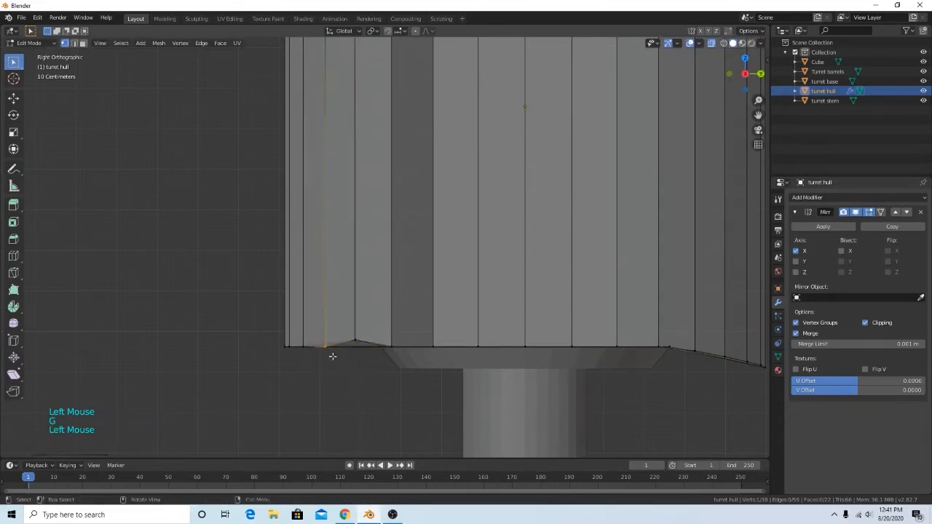
key("g")
key("z")
left_click(337, 353)
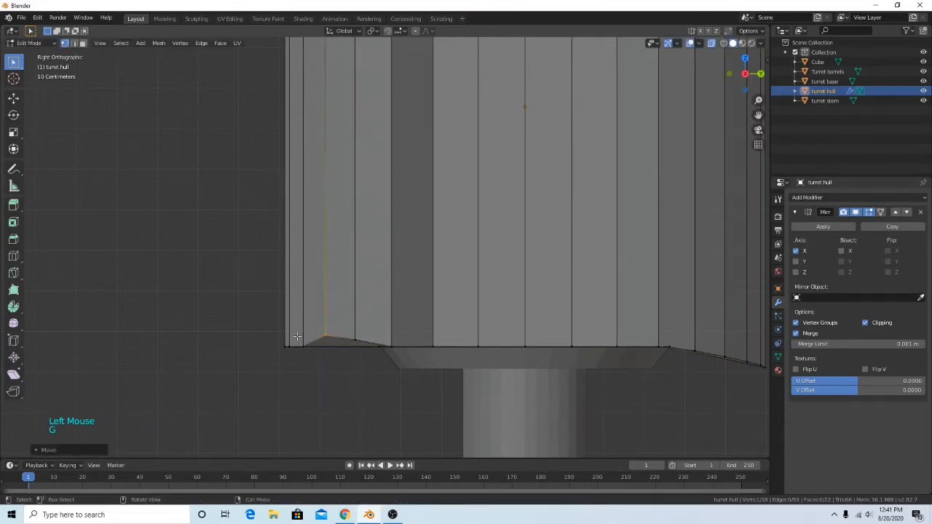
Raise the next two bottom vertices toward the hull's -Y end along Z, in line with the upward slope.
left_click(314, 362)
key("z")
left_click(515, 427)
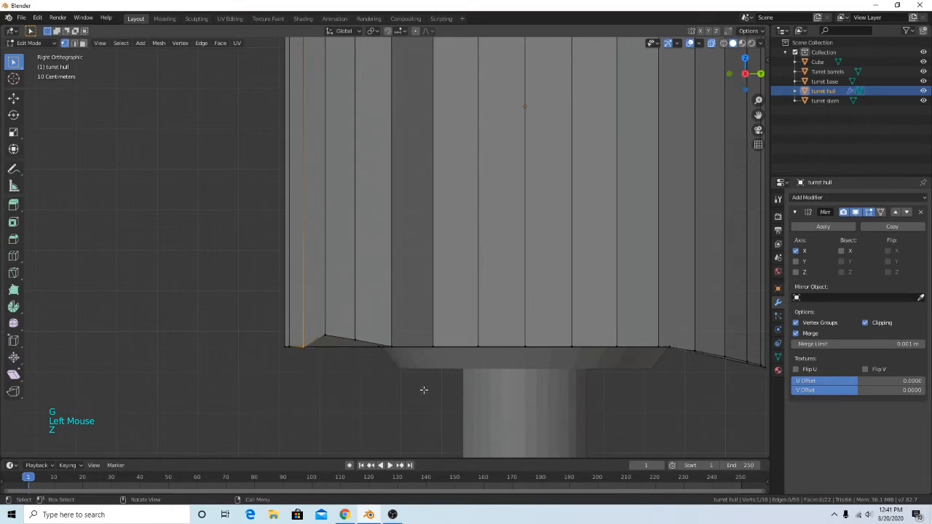
key("g")
key("z")
left_click(291, 341)
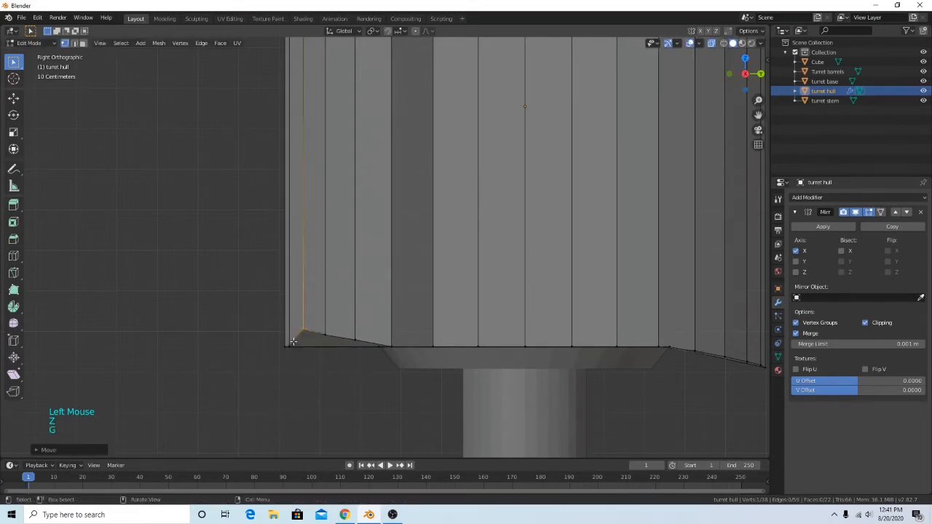
left_click(289, 342)
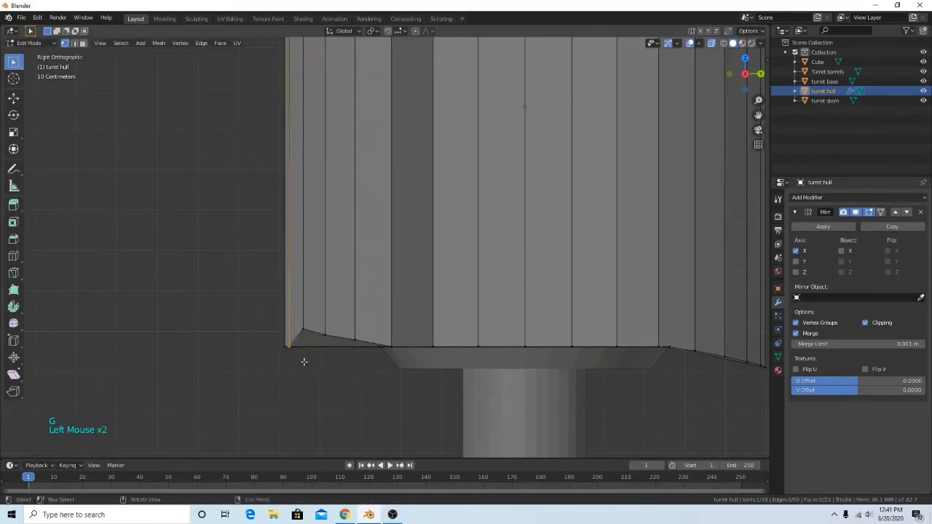
key("g")
key("z")
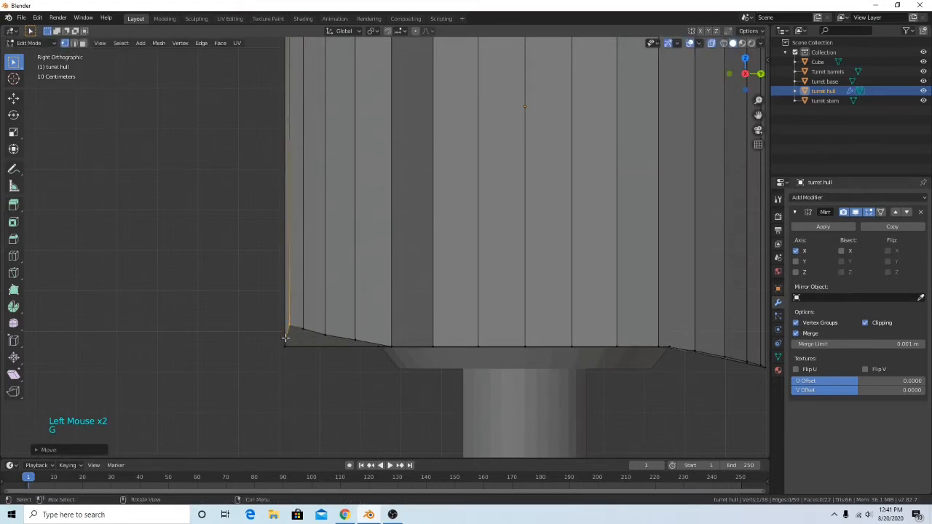
Raise the outermost bottom vertex at the hull's -Y end about 0.066 m along Z, in line with the upward slope.
left_click(298, 362)
key("g")
key("z")
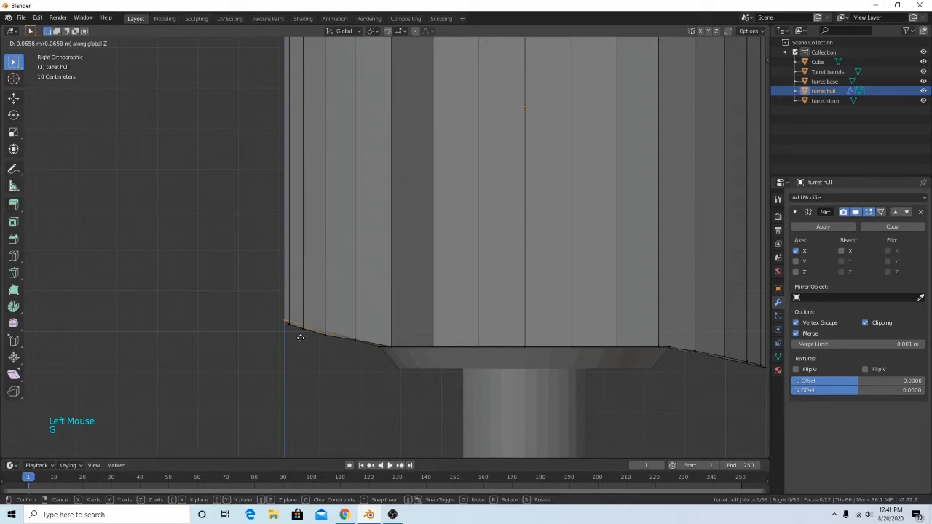
left_click(300, 338)
In right view, rotate the hull's top vertices on the +Y side to slope down outward and lower them about 0.045 m along Z.
middle_click_drag(422, 361, 420, 357)
scroll(422, 356, "down", 6)
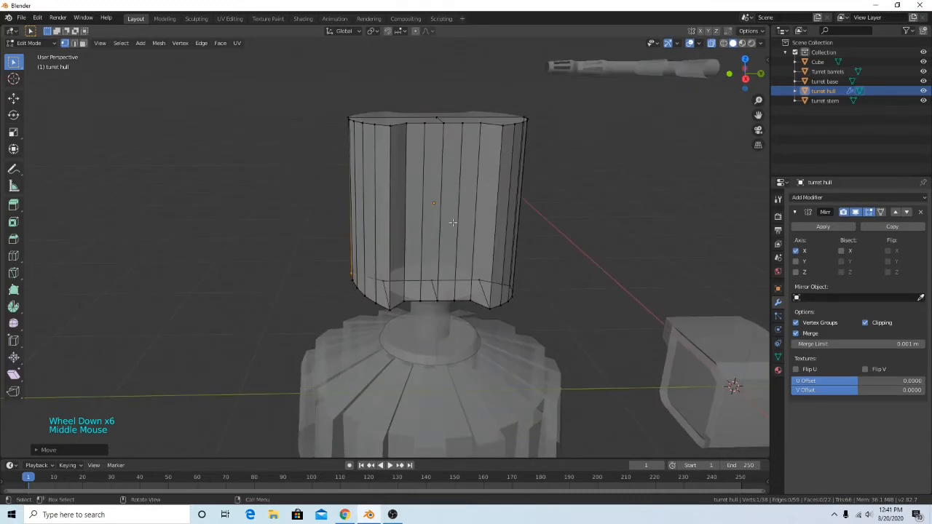
left_click_drag(745, 78, 547, 201)
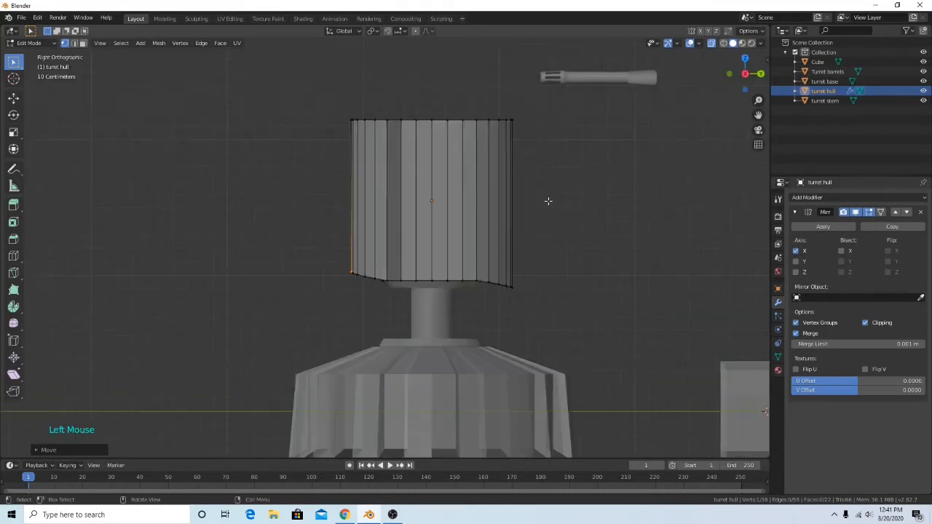
scroll(634, 135, "up", 2)
middle_click_drag(634, 135, 595, 227, "shift")
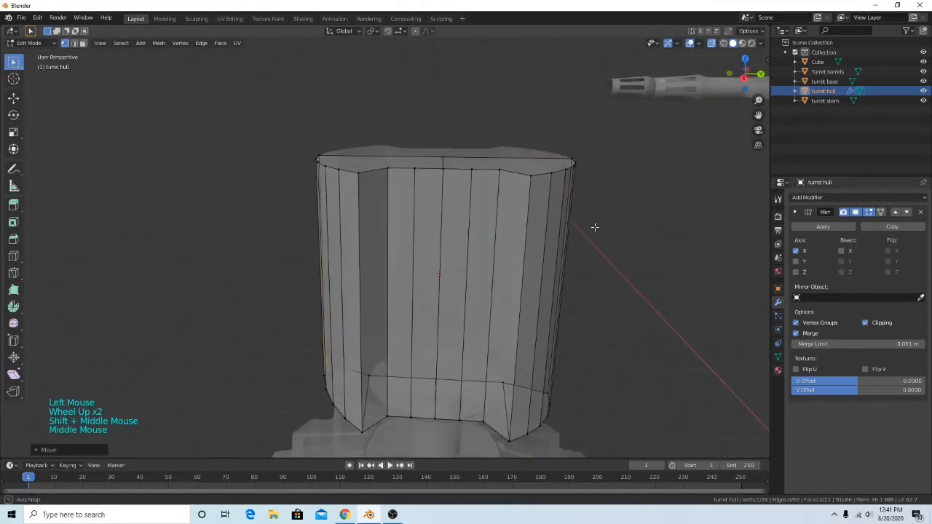
left_click(744, 78)
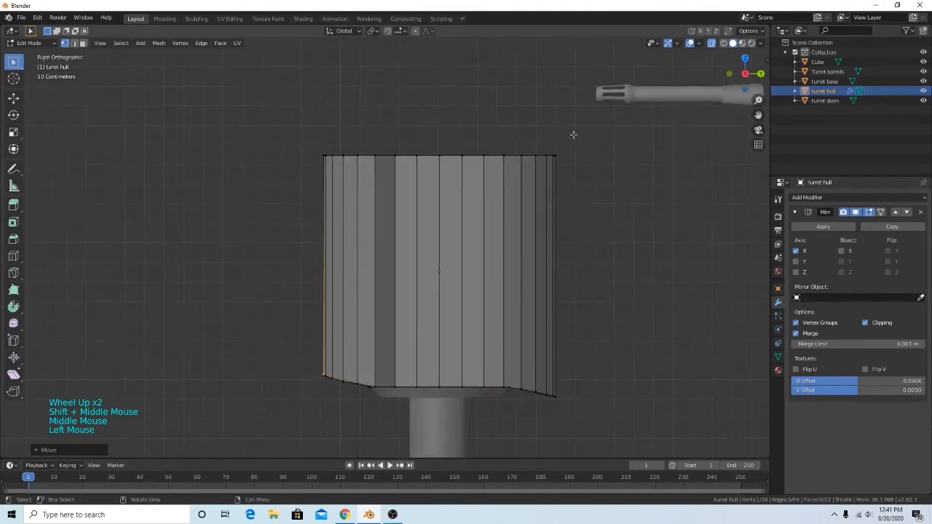
left_click_drag(487, 136, 604, 173)
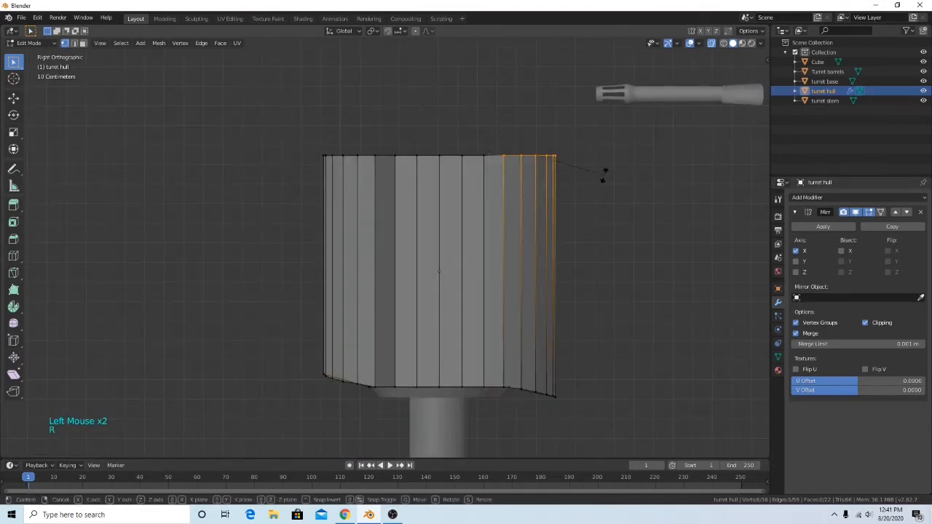
key("r")
left_click(593, 192)
key("g")
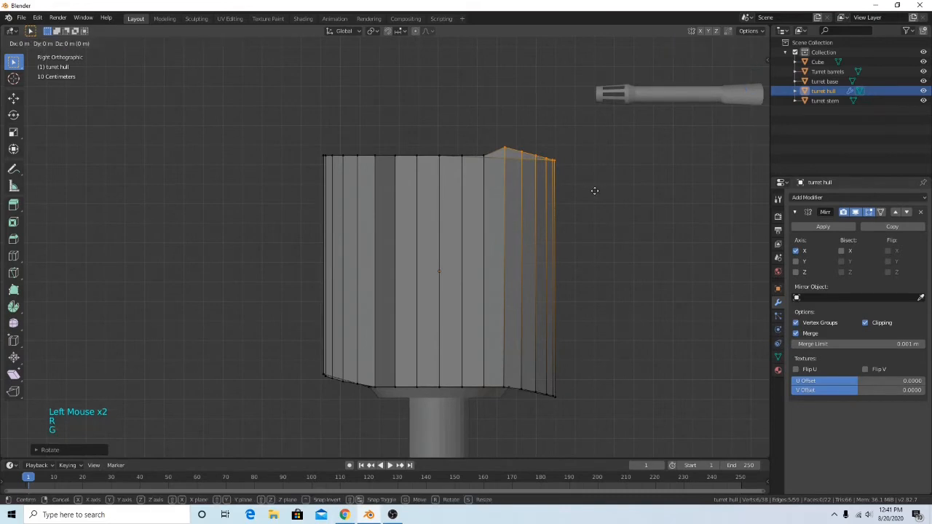
key("z")
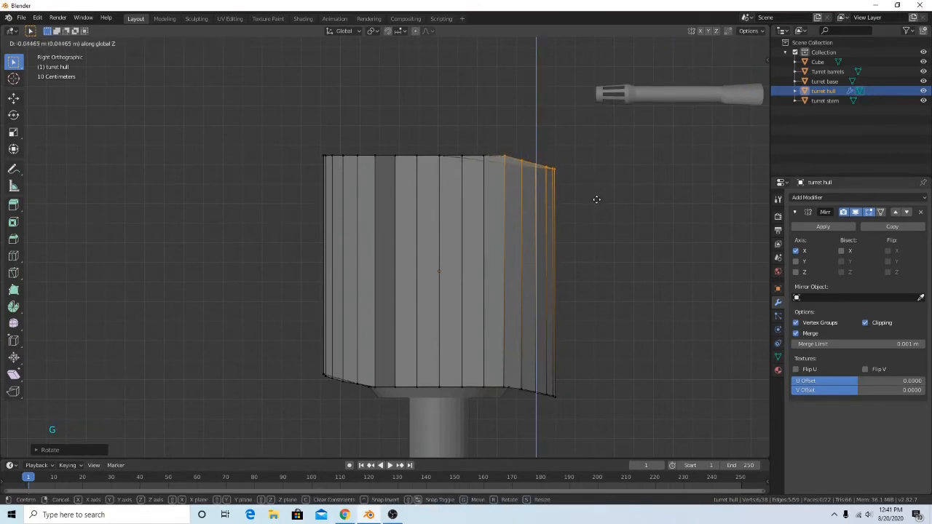
left_click(597, 200)
Rotate the hull's top vertices on the -Y side about -12.6° to slope down outward, and lower them along Z.
left_click_drag(308, 125, 391, 173)
key("r")
key("z")
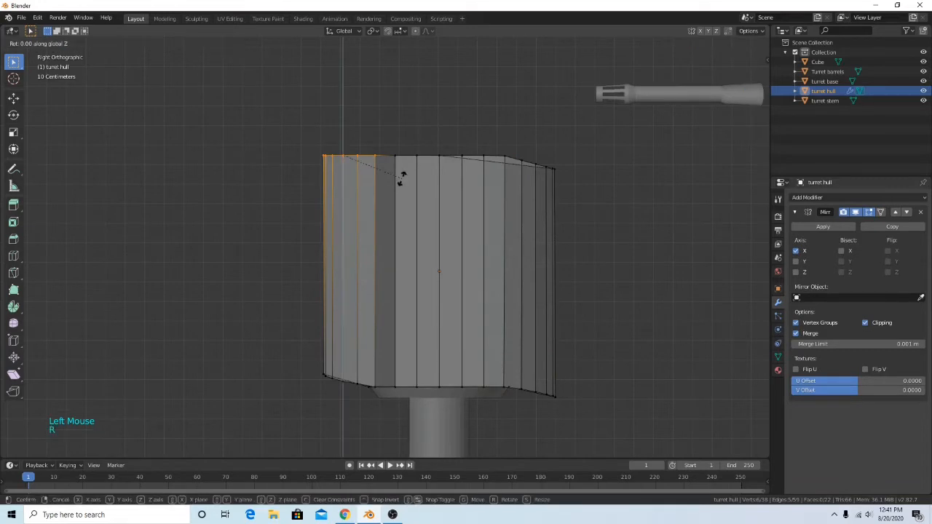
key("r")
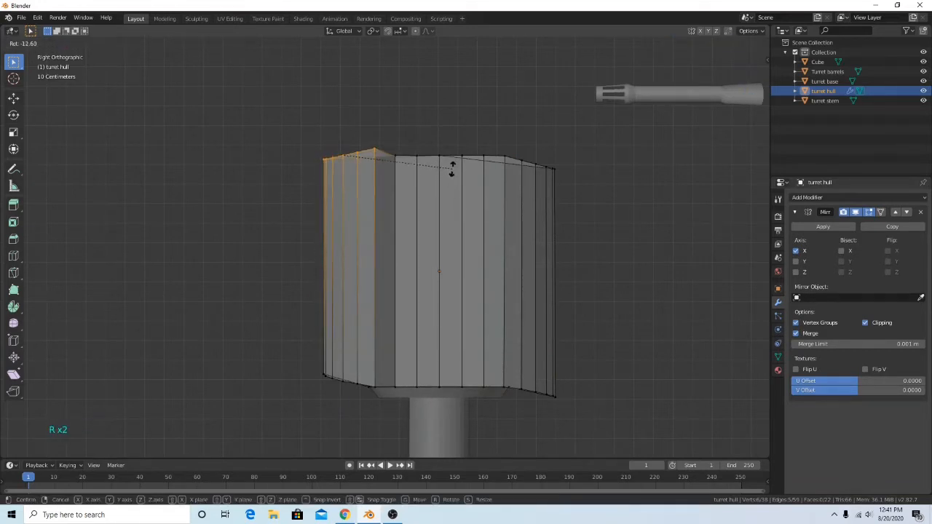
left_click(452, 166)
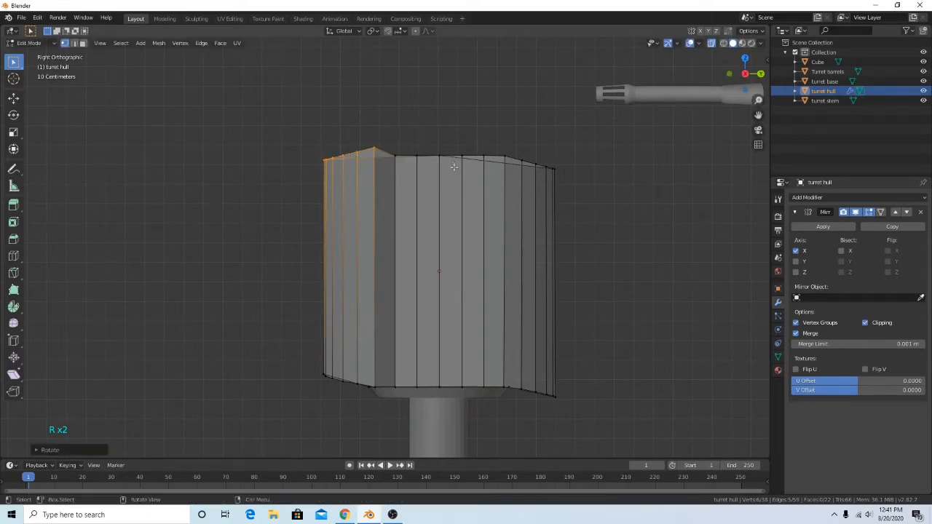
key("g")
key("z")
left_click(453, 179)
Lower the two top corner vertices flanking the side recess about 0.025 m along Z.
middle_click_drag(453, 179, 485, 203)
left_click(469, 180)
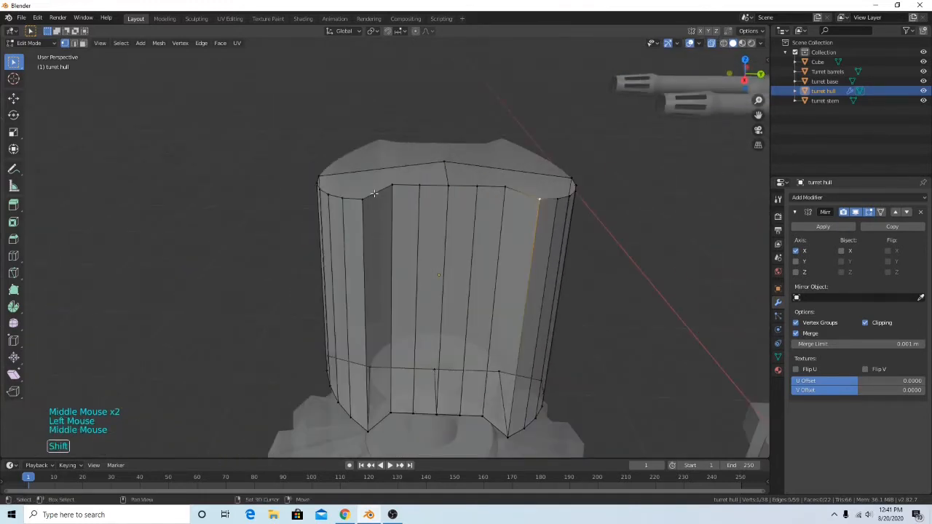
left_click(485, 202, "shift")
key("g")
key("z")
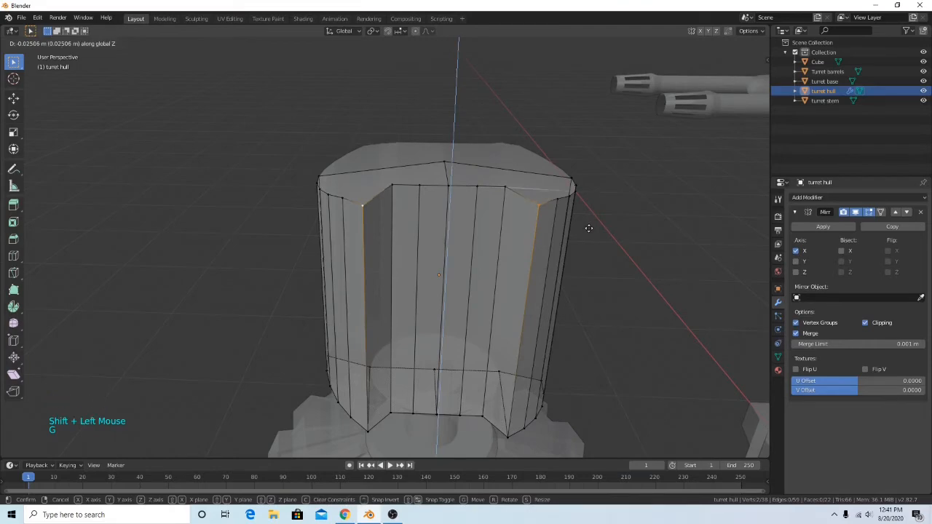
left_click(588, 228)
On the top face's -Y side, connect the outer corner to the end vertex and the recess's inner corner to the centre vertex.
middle_click_drag(588, 228, 612, 243)
middle_click_drag(548, 238, 342, 207)
left_click(328, 193)
left_click(342, 207)
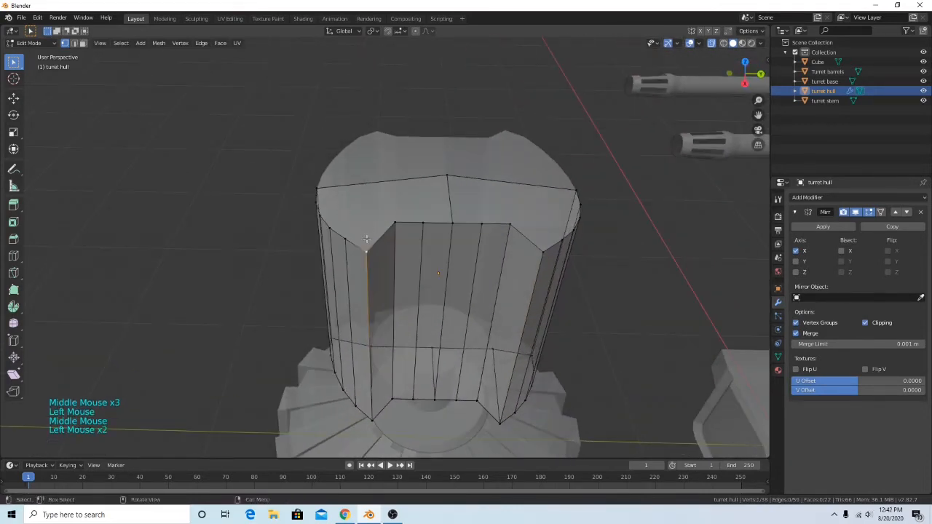
left_click(329, 189, "shift")
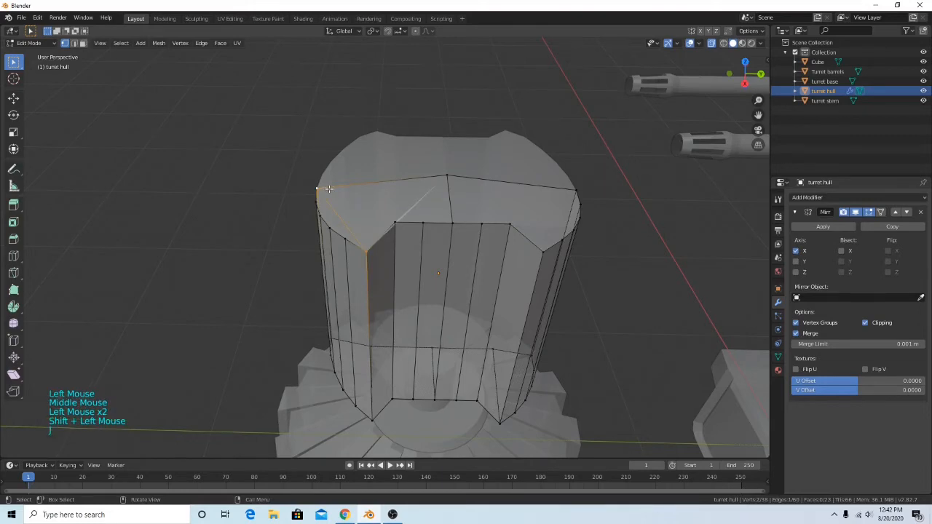
middle_click_drag(329, 189, 459, 186)
left_click(447, 190)
left_click(473, 172, "shift")
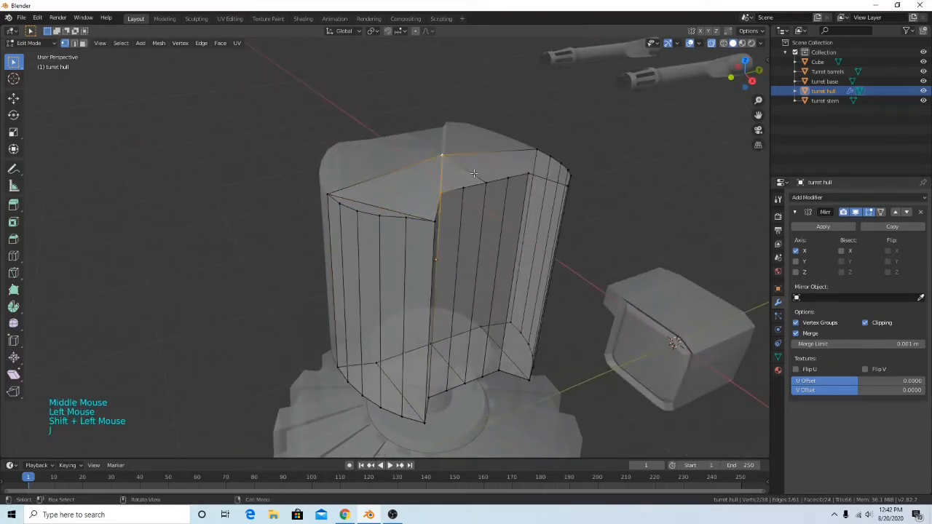
On the top face's +Y side, connect the recess's inner corner to the centre vertex and the outer corner to the end vertex.
middle_click_drag(543, 182, 510, 194)
left_click(513, 220)
left_click(455, 174, "shift")
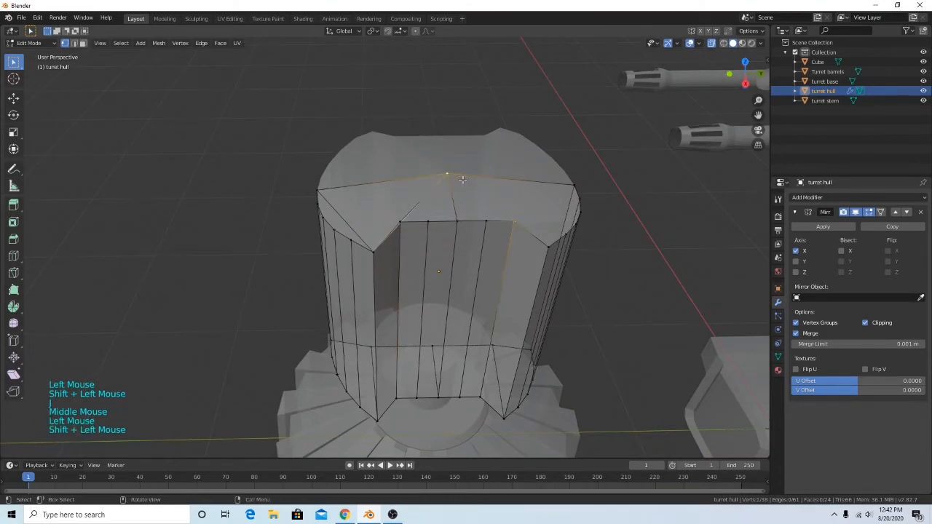
key("j")
middle_click_drag(463, 179, 536, 247)
left_click(537, 251)
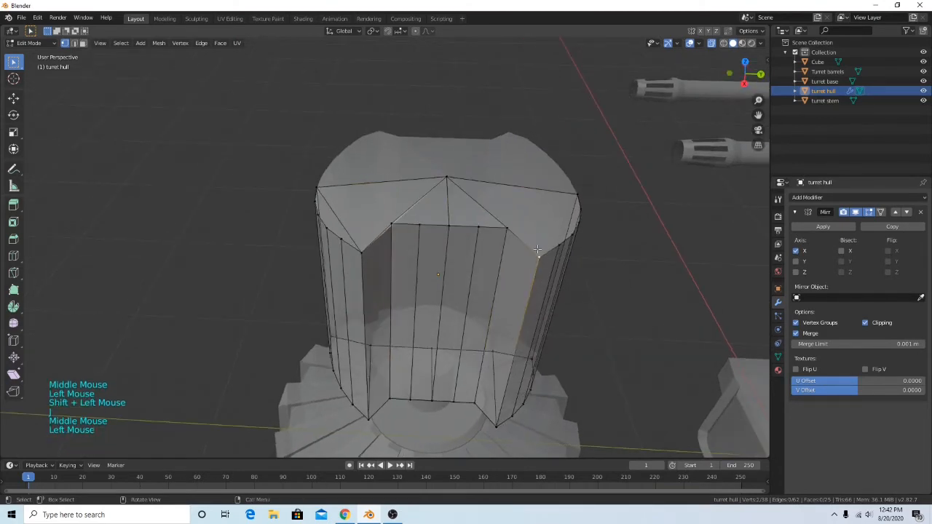
left_click(580, 194, "shift")
key("j")
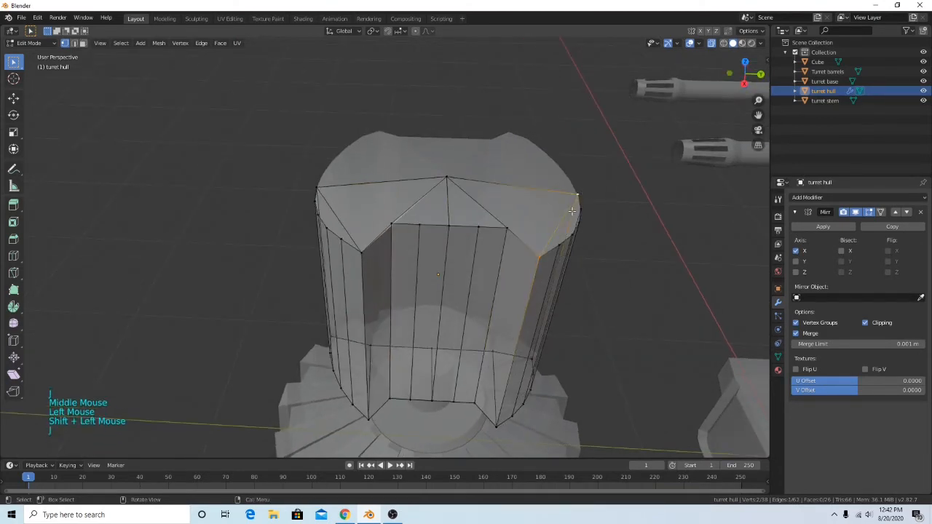
Lower the two top rim vertices next to the recess's outer corners about 0.013 m along Z.
middle_click_drag(572, 211, 542, 197)
left_click(464, 194)
left_click(519, 195, "shift")
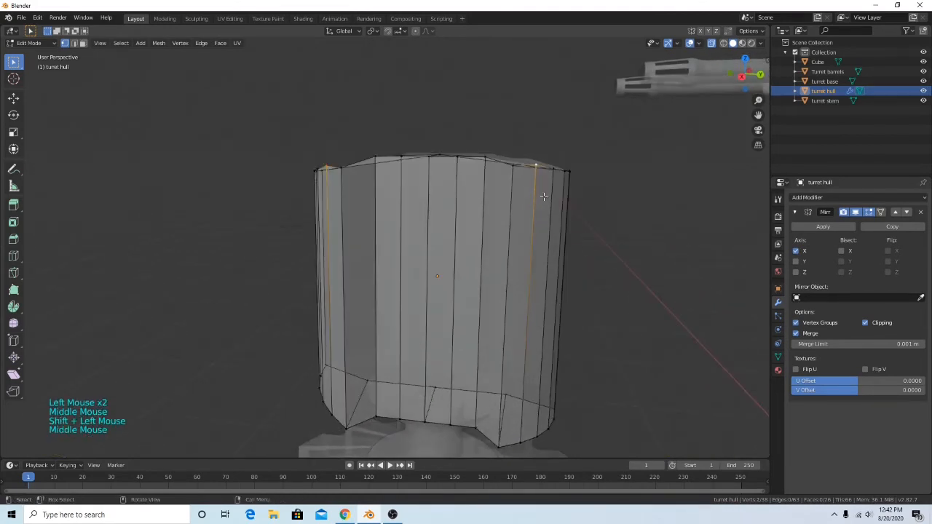
key("g")
key("z")
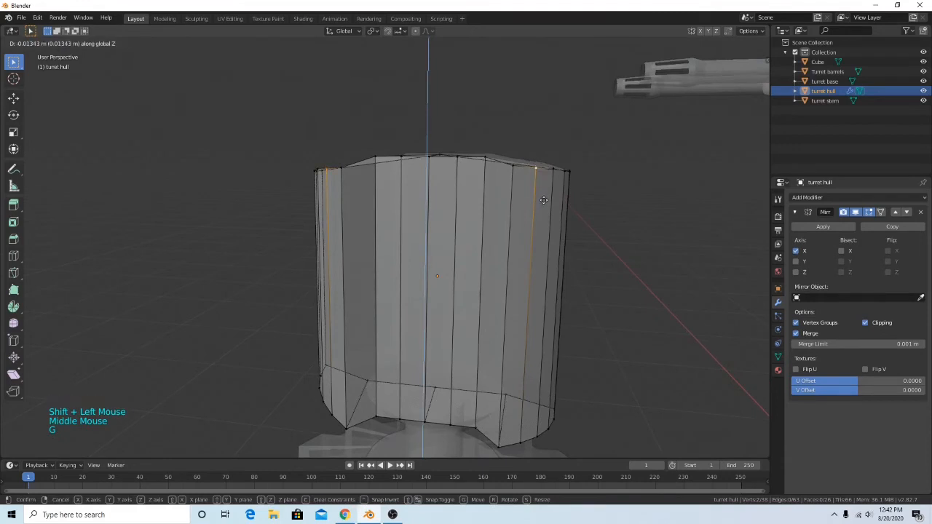
left_click(544, 199)
In right view, raise the +Y outer corner vertex and its neighbouring rim vertex slightly along Z to even out the top slope.
middle_click_drag(545, 200, 422, 178)
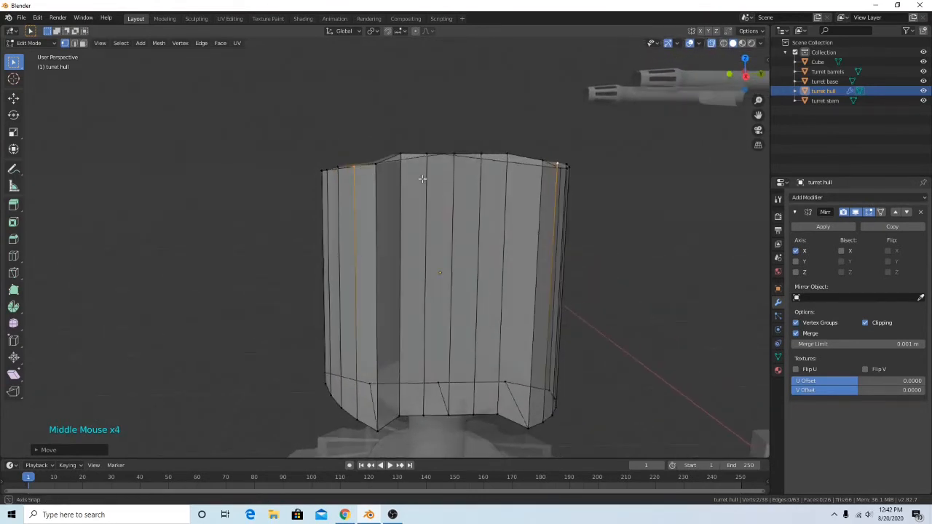
left_click(744, 76)
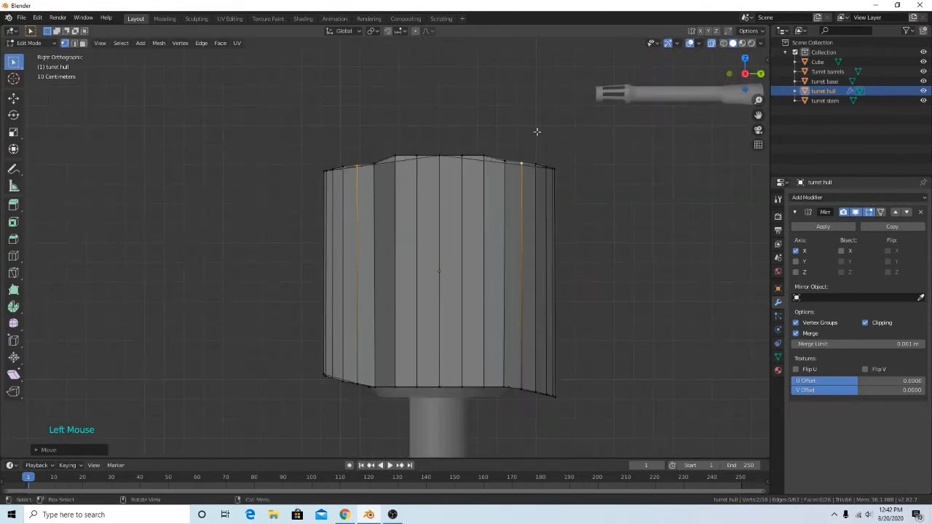
left_click(504, 161)
key("g")
key("z")
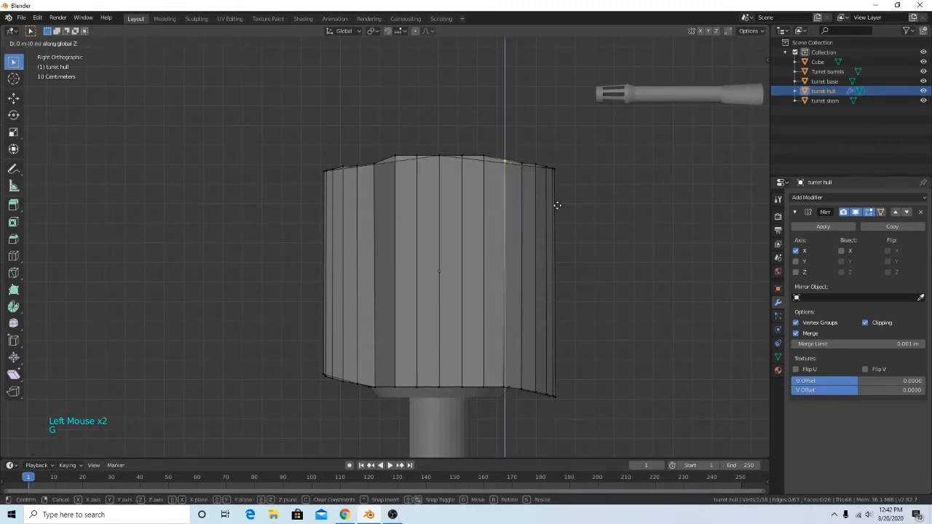
left_click(557, 204)
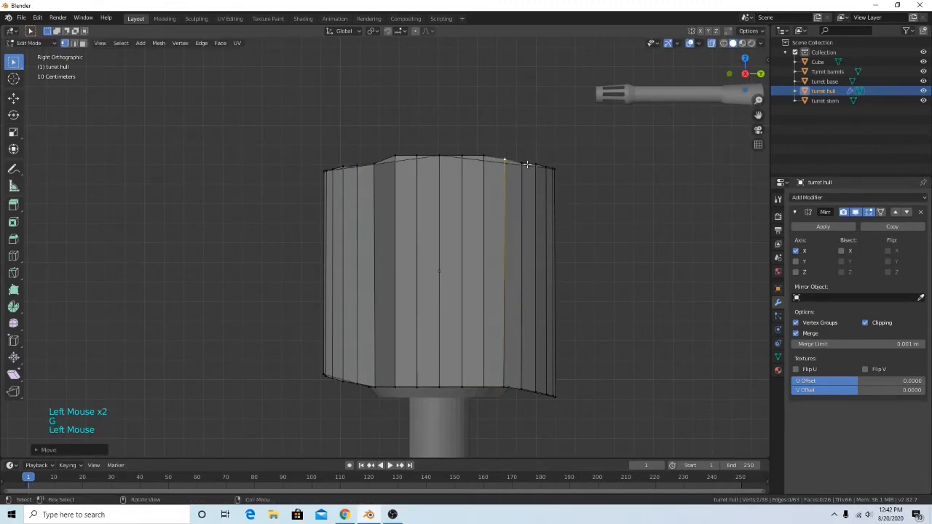
key("g")
key("z")
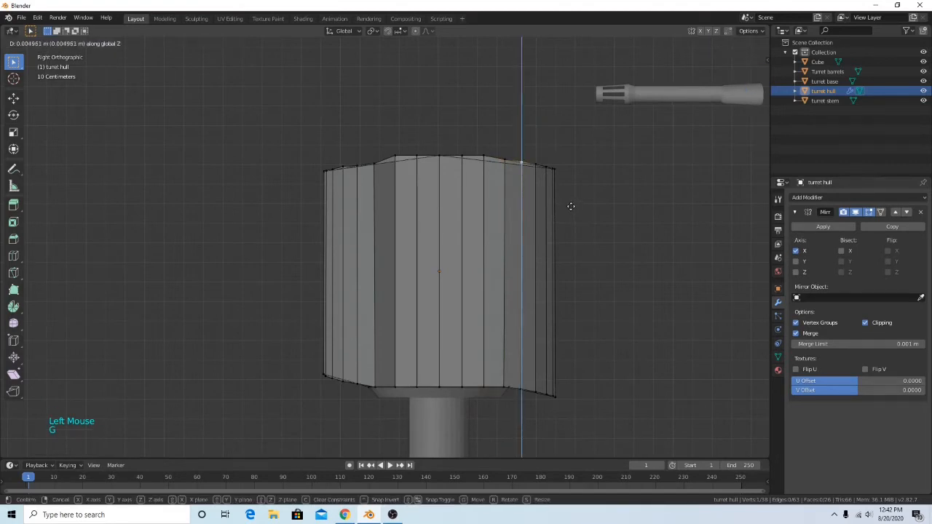
left_click(571, 207)
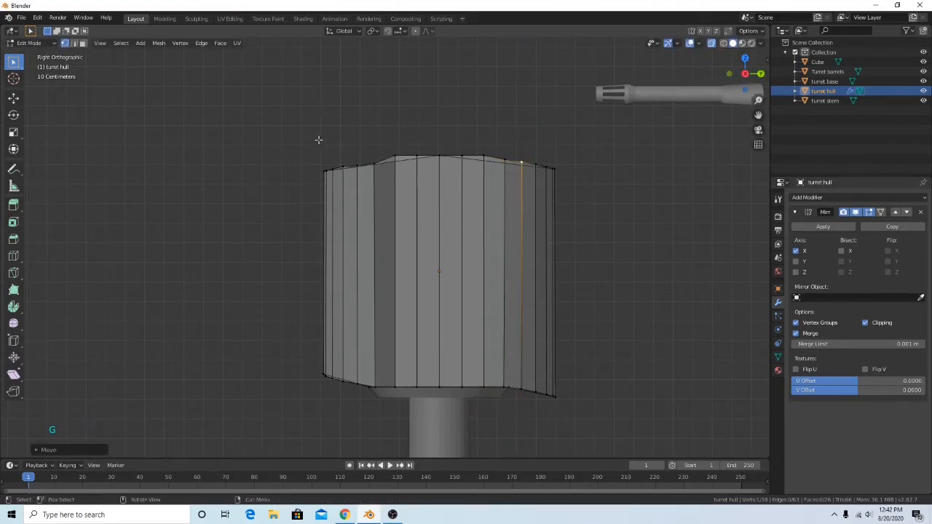
Raise the -Y rim vertex beside the recess corner and the corner vertex itself slightly along Z to straighten the slope.
double_click(370, 165)
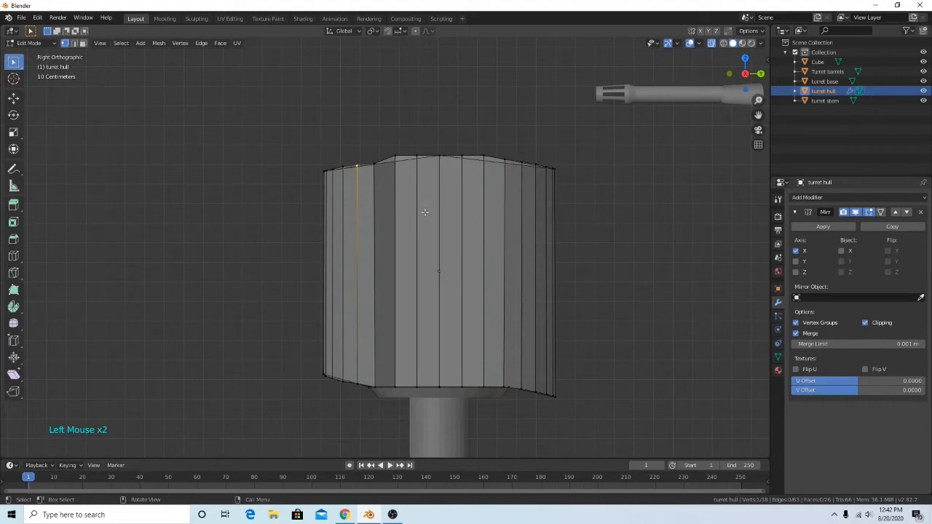
key("g")
key("z")
left_click(423, 211)
left_click(374, 162)
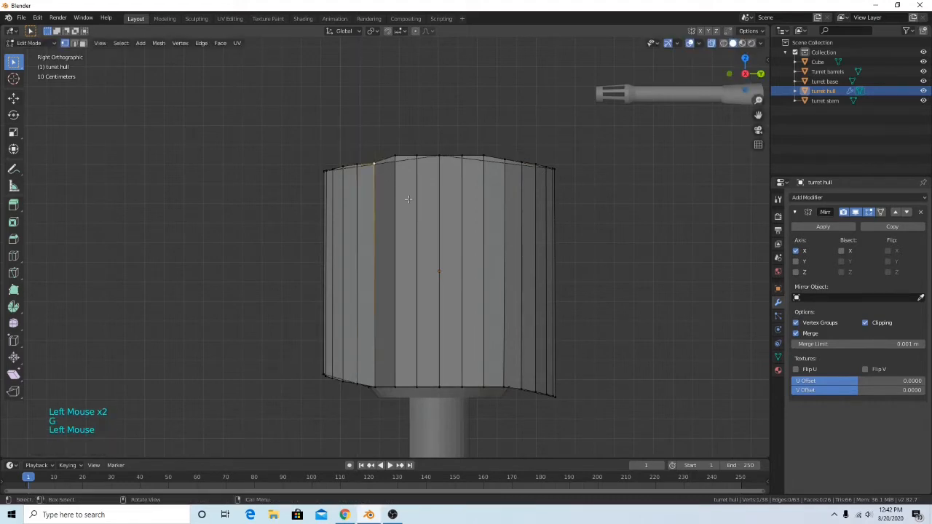
key("g")
key("z")
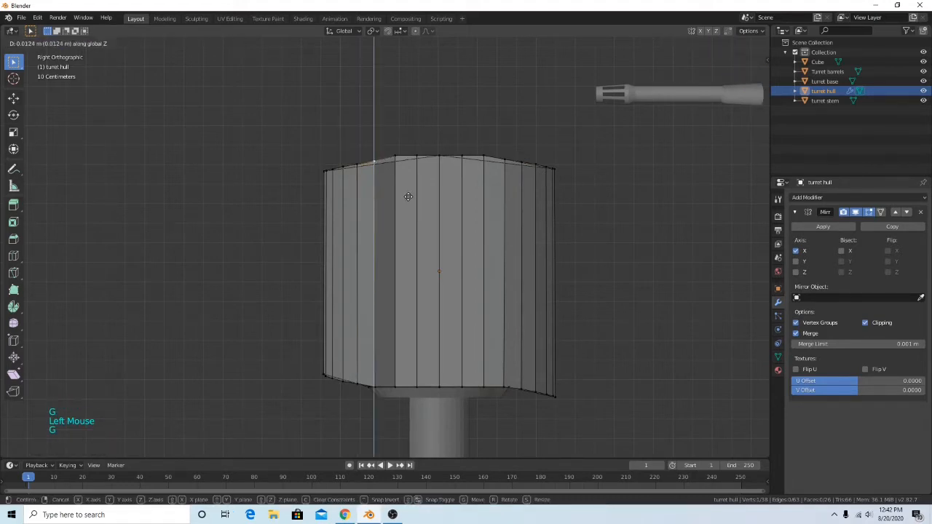
left_click(407, 197)
Turn off X-ray in solid shading and return to Object Mode to inspect the hull.
middle_click_drag(408, 197, 551, 81)
scroll(550, 81, "down", 2)
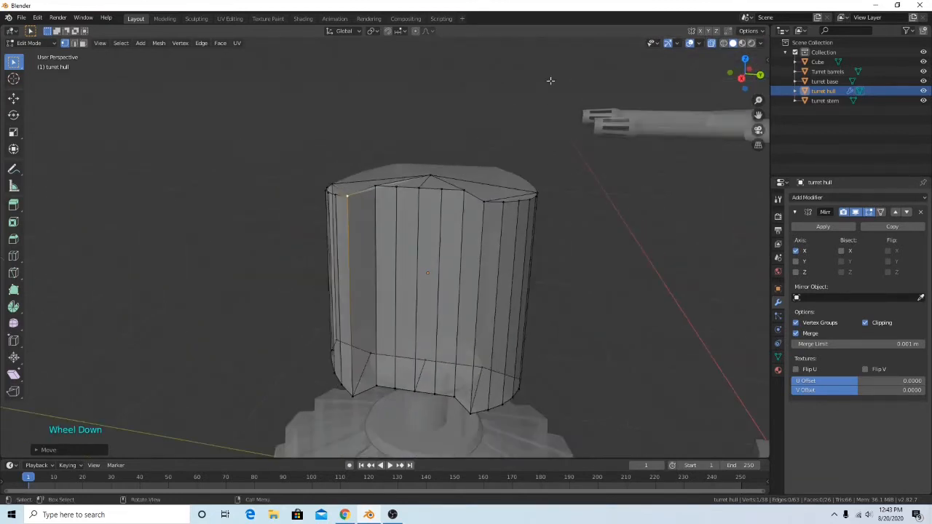
left_click(723, 43)
left_click(710, 44)
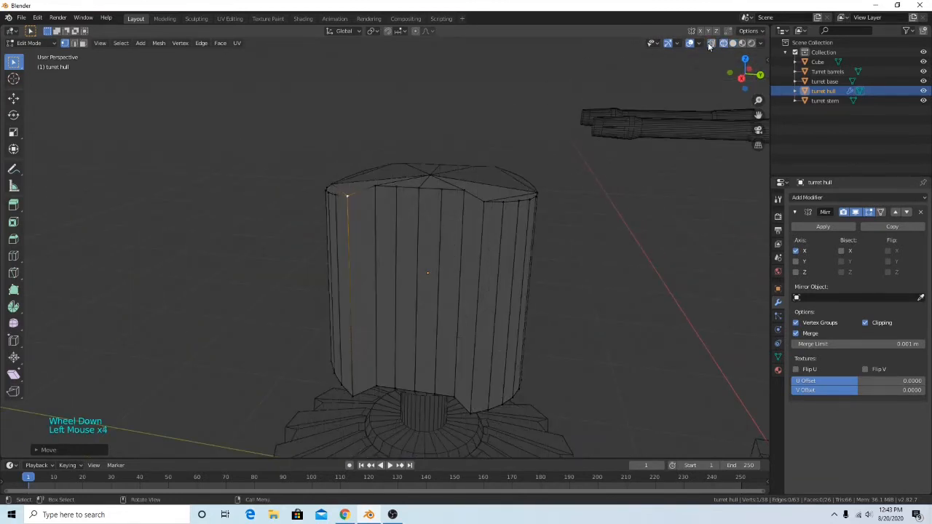
left_click(732, 43)
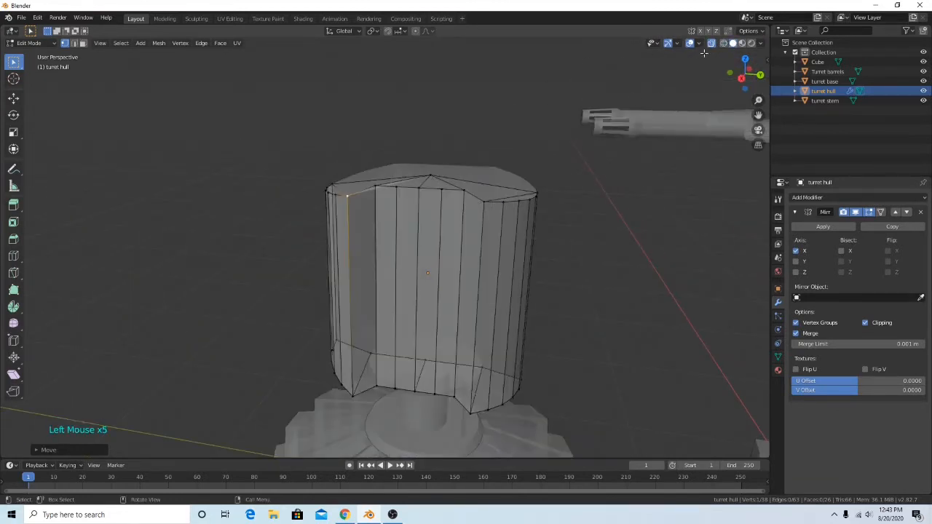
left_click(711, 46)
left_click(711, 46)
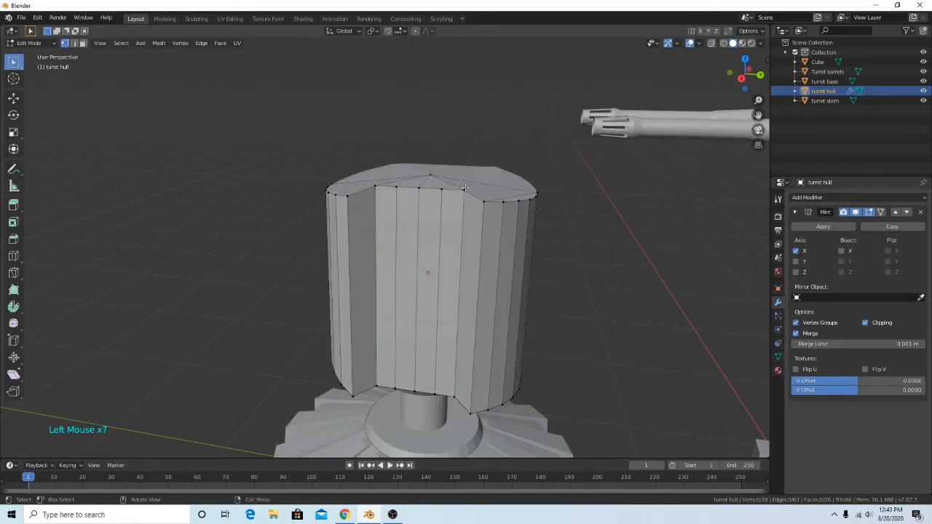
middle_click_drag(465, 188, 436, 187)
key("Tab")
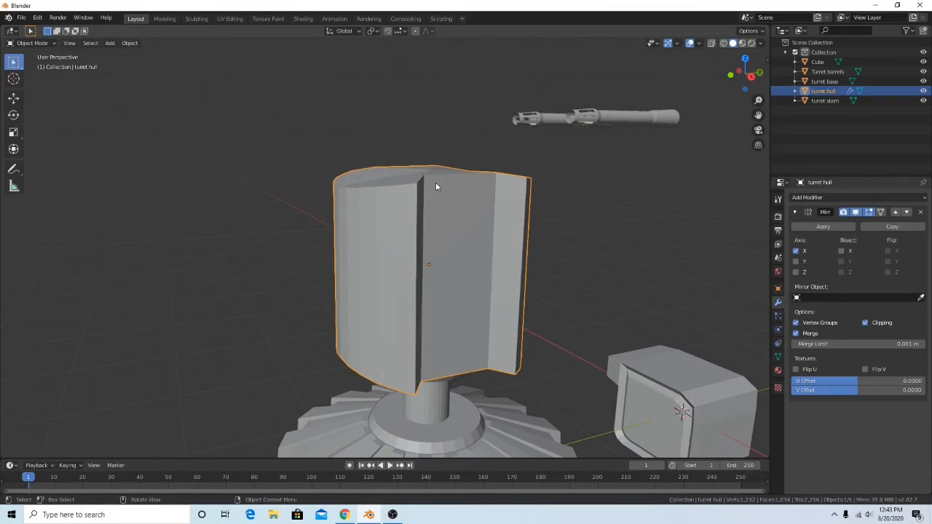
key("Tab")
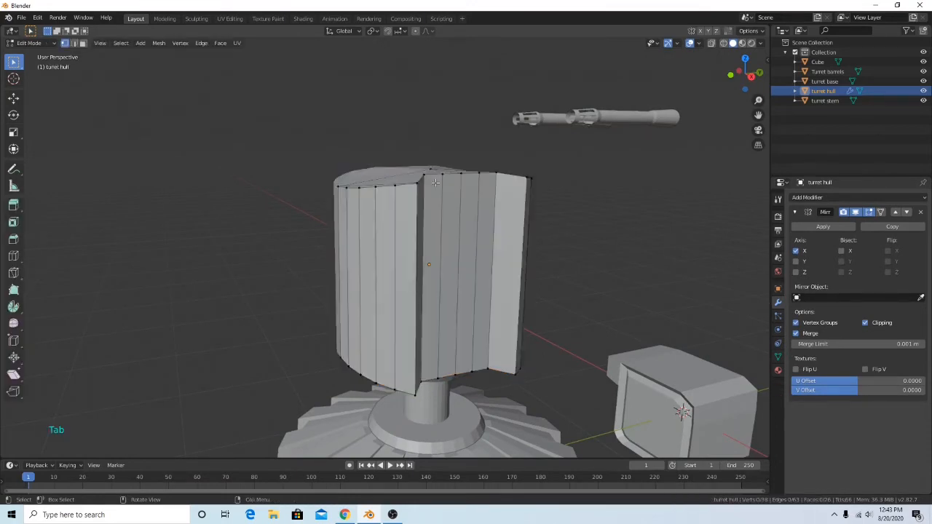
middle_click_drag(435, 187, 483, 248)
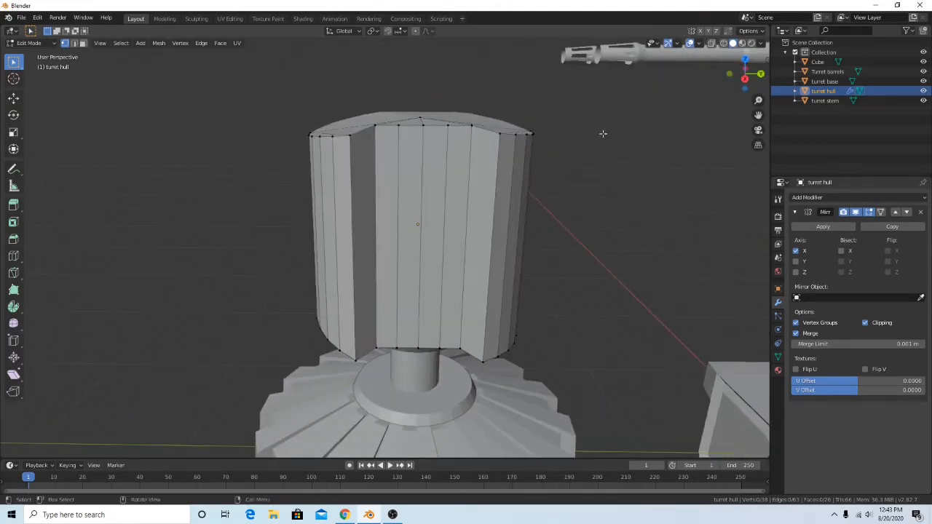
middle_click_drag(678, 126, 626, 155)
scroll(624, 139, "down", 2)
middle_click_drag(564, 228, 582, 225, "shift")
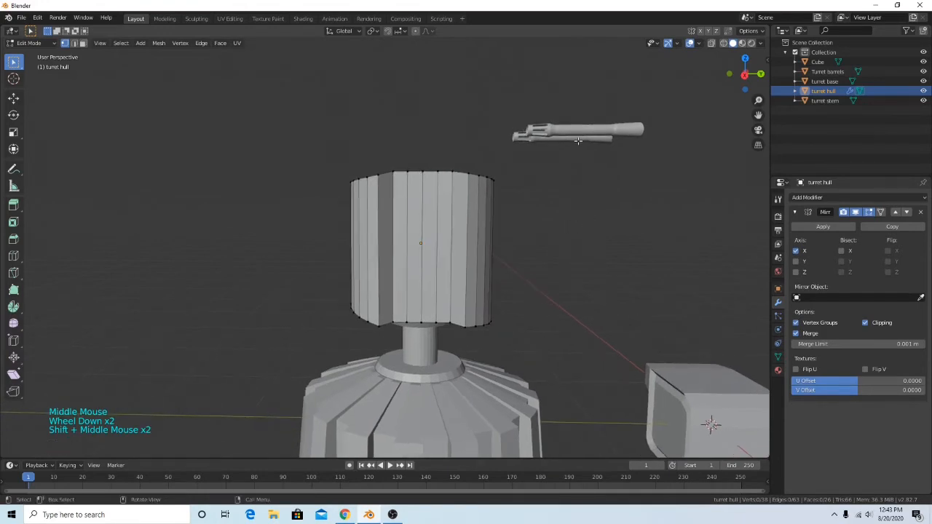
In Object Mode and right view, move the turret barrels about -2.14 m along Y and -0.59 m along Z, into the hull's front.
left_click(578, 132)
key("Tab")
left_click(587, 128)
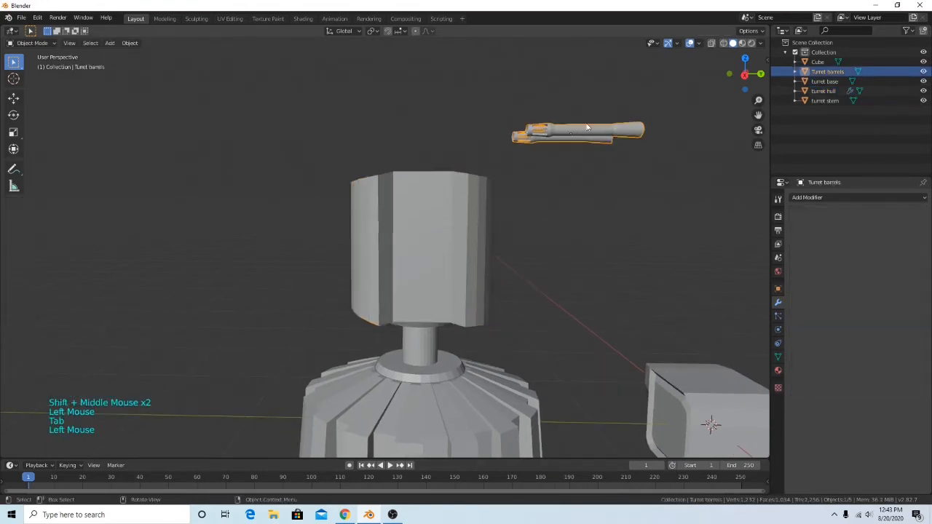
left_click(744, 74)
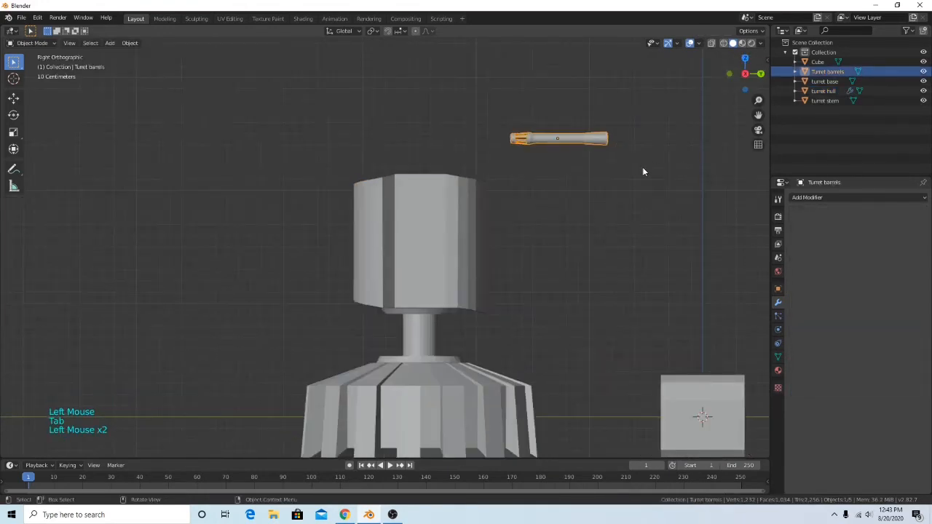
key("g")
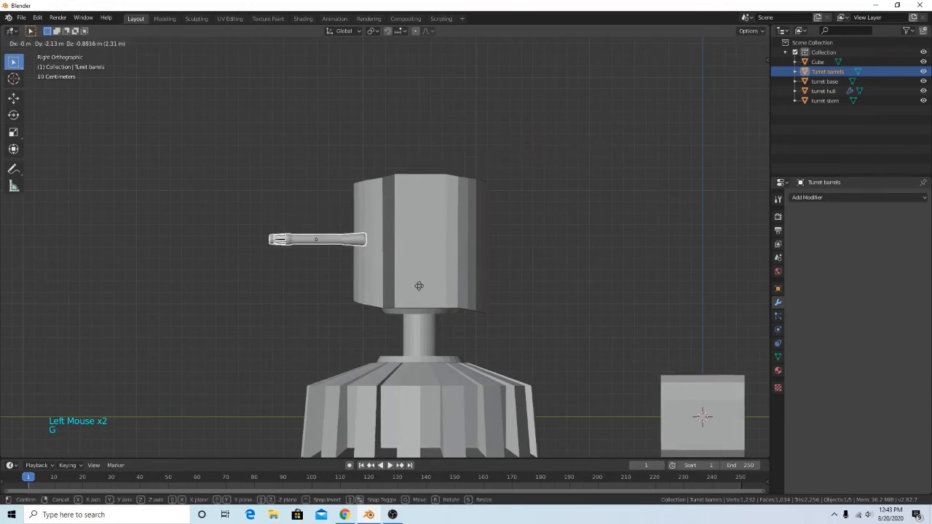
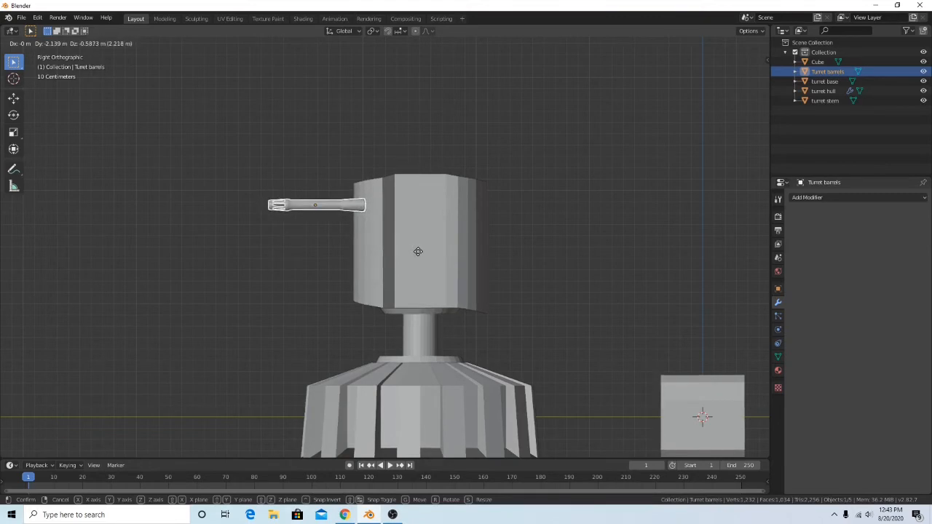
left_click(418, 252)
mouse_move(418, 250)
middle_mouse_down()
mouse_move(543, 281)
mouse_move(526, 288)
mouse_move(558, 262)
mouse_move(618, 249)
mouse_move(409, 258)
middle_mouse_up()
middle_click_drag(533, 313, 509, 284, "shift")
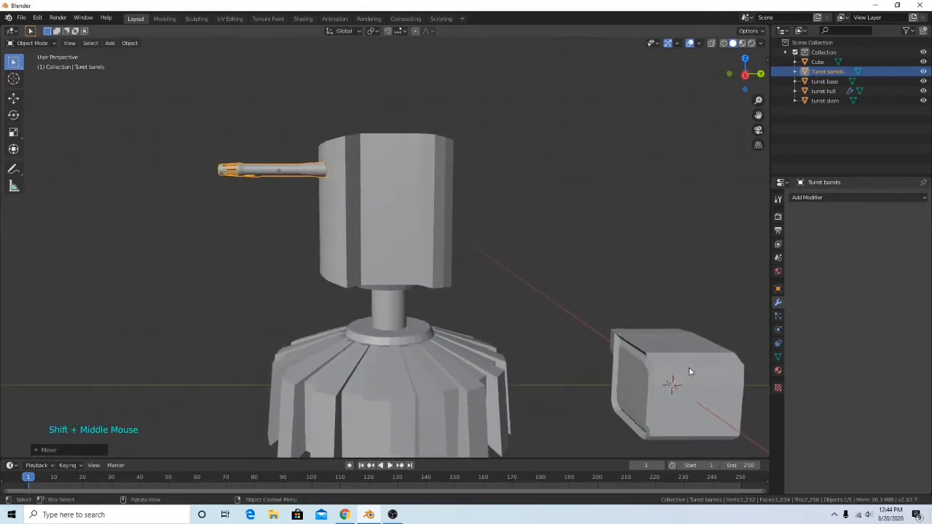
In top view, move the cube beside the hull's +X recess and scale it down to about the recess's width.
left_click(689, 370)
middle_click_drag(682, 361, 516, 340)
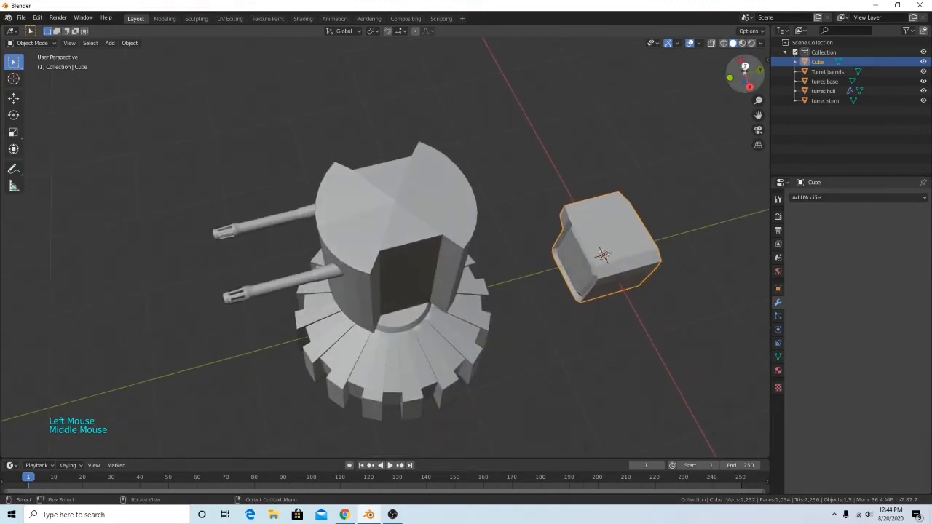
left_click(745, 66)
scroll(594, 187, "down", 3)
key("g")
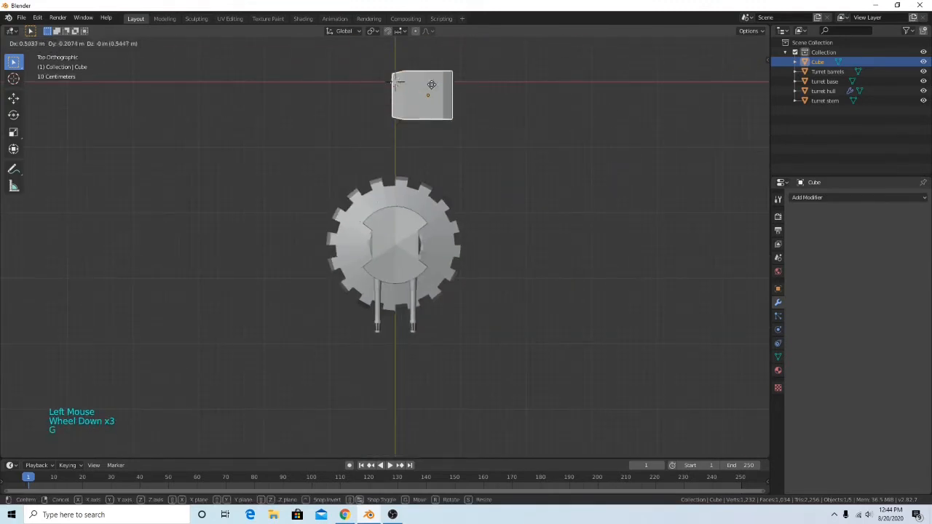
left_click(445, 228)
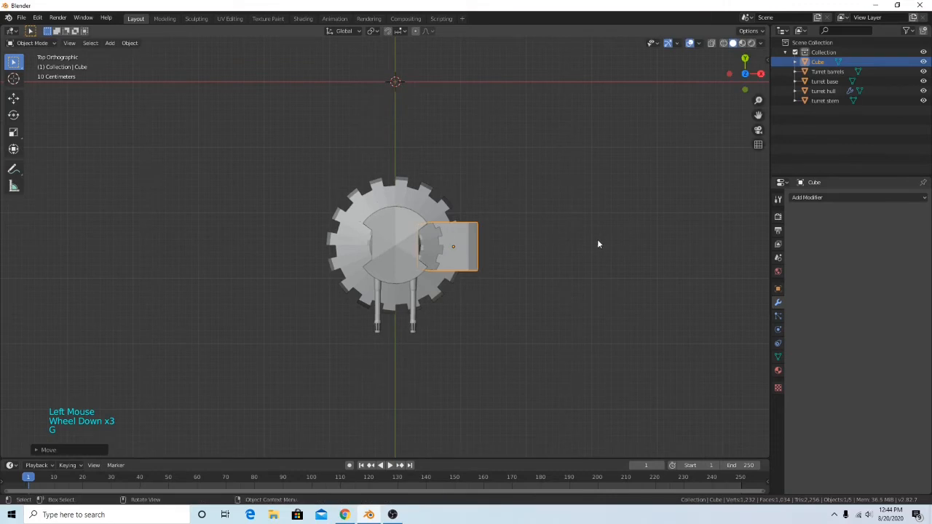
key("s")
left_click(581, 245)
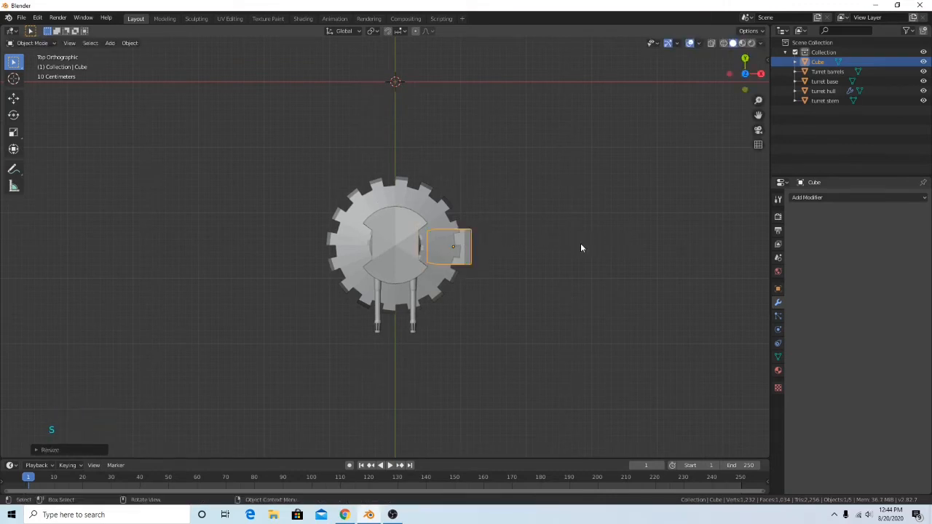
middle_click_drag(596, 233, 660, 91)
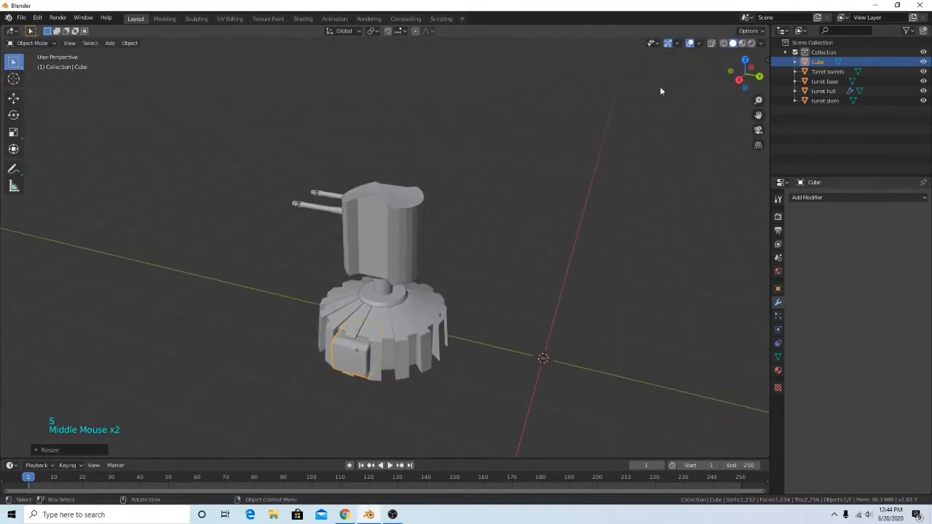
In front view, raise the cube about 1.64 m along Z to hull height and shift it slightly toward the hull.
left_click(731, 71)
key("g")
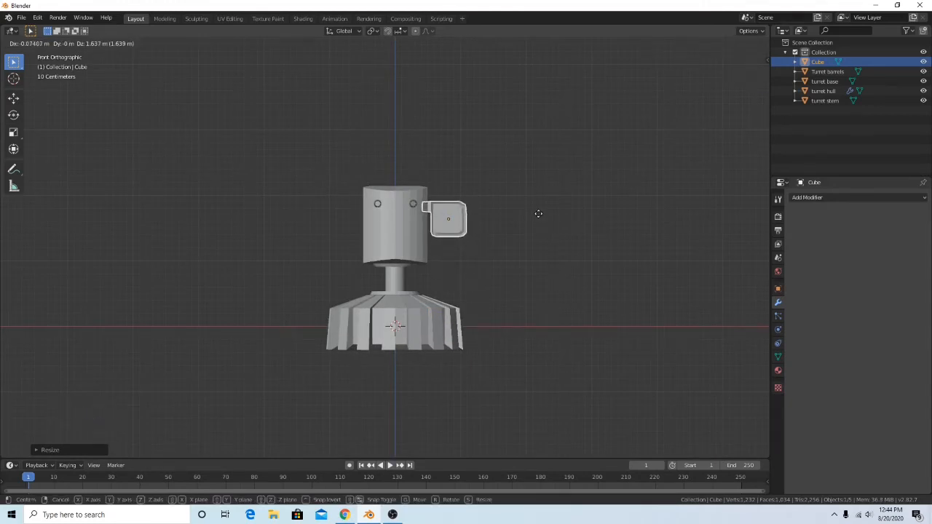
middle_click_drag(537, 221, 434, 272)
scroll(434, 273, "up", 2)
left_click(747, 80)
scroll(497, 230, "up", 4)
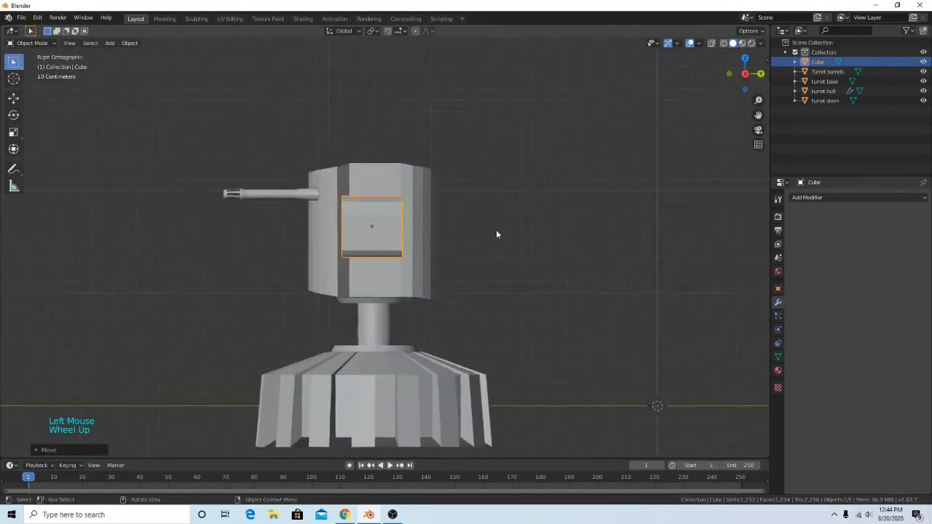
middle_click_drag(495, 208, 595, 256, "shift")
scroll(627, 290, "down", 2)
scroll(629, 295, "down", 1)
middle_click_drag(629, 294, 628, 260)
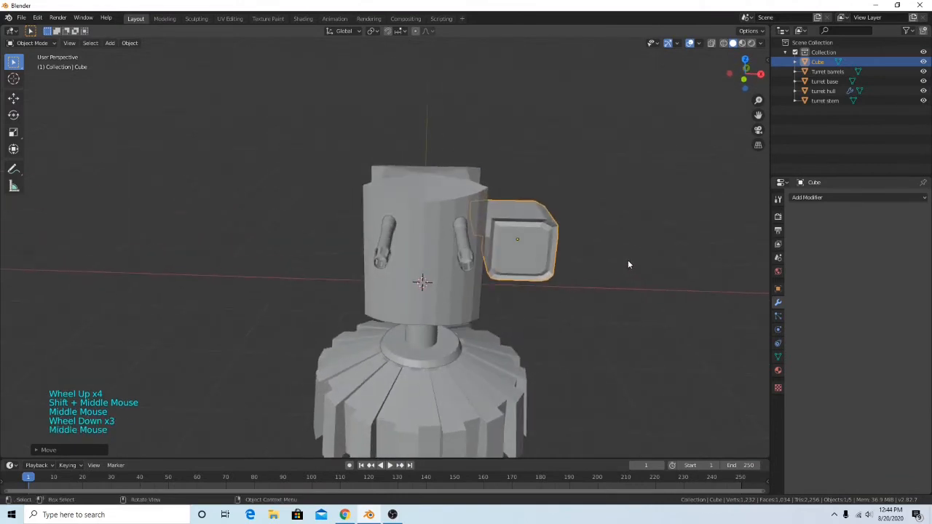
Nudge the cube slightly along the X axis toward the hull's recess.
key("g")
key("x")
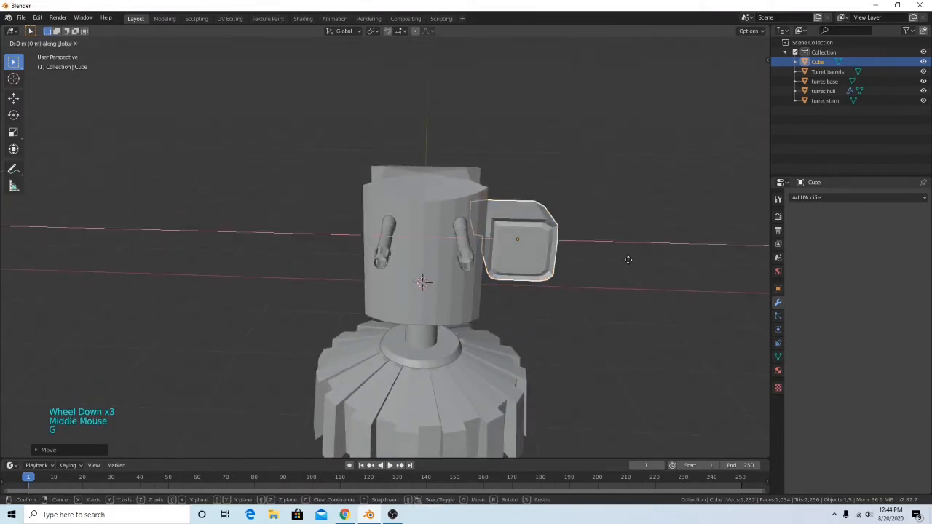
left_click(624, 258)
middle_click_drag(625, 259, 554, 248)
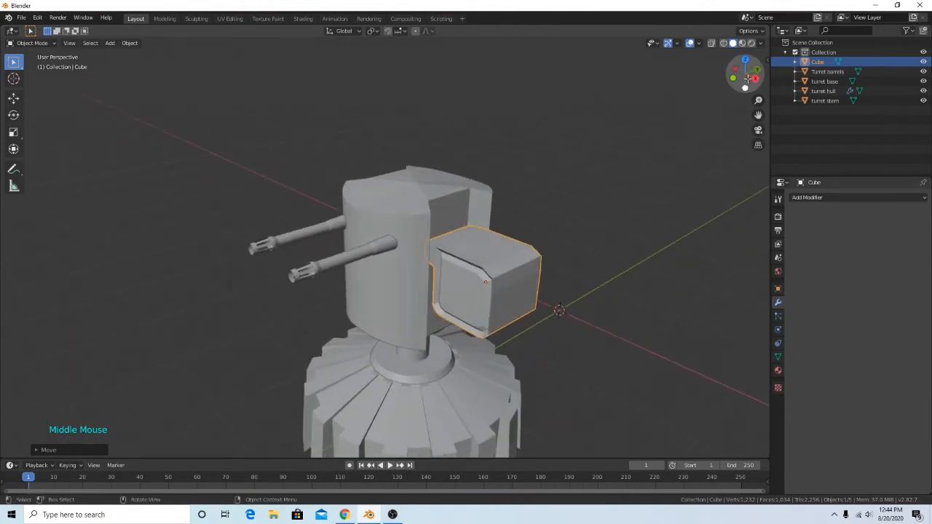
In top view, move the cube about -0.037 m in X and 0.017 m in Y to seat it in the recess.
left_click(745, 59)
scroll(631, 282, "up", 3)
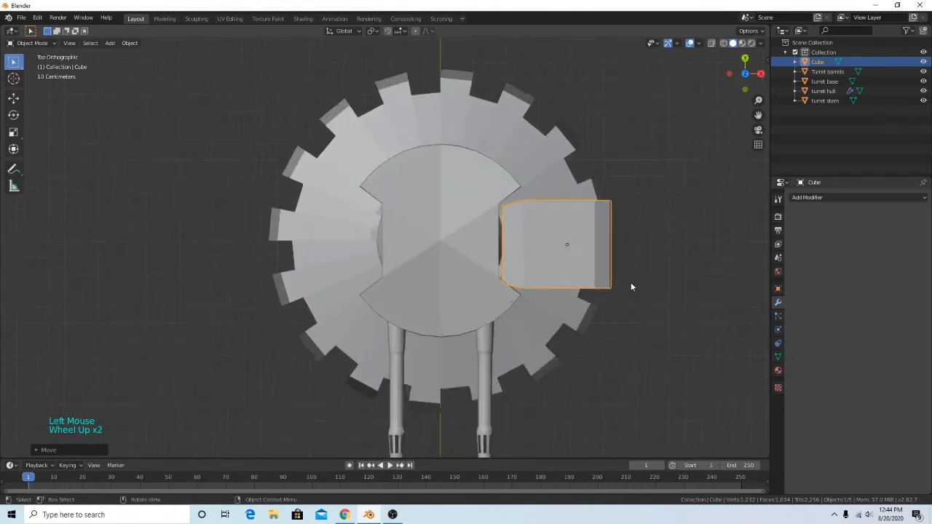
middle_click_drag(640, 275, 619, 264, "shift")
middle_click_drag(619, 264, 580, 258)
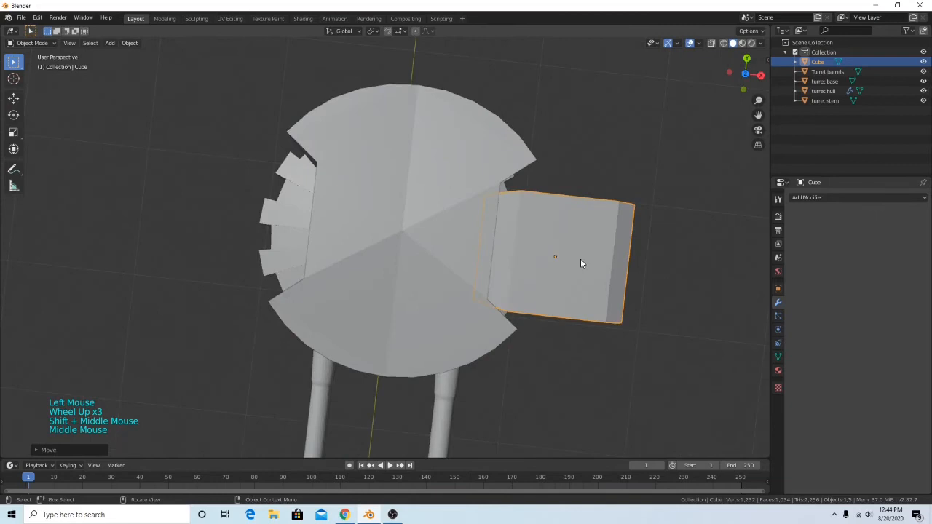
left_click(744, 73)
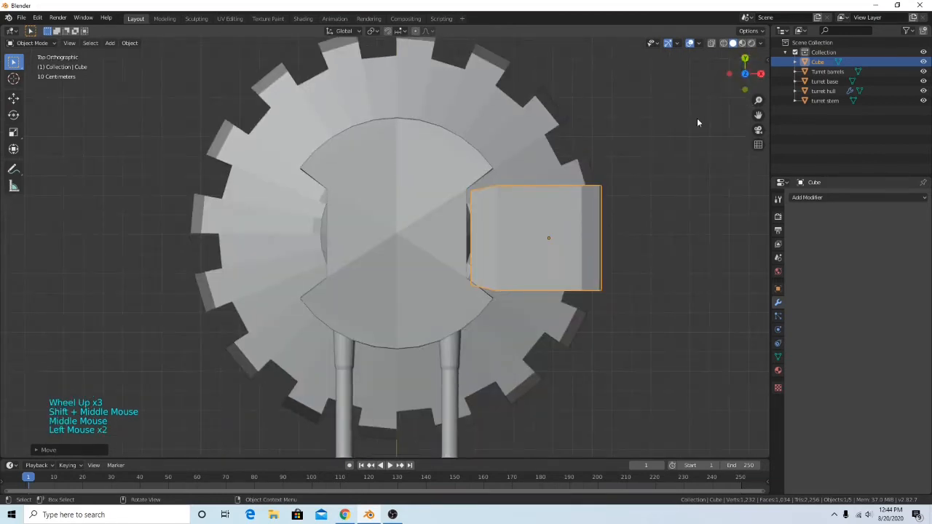
key("g")
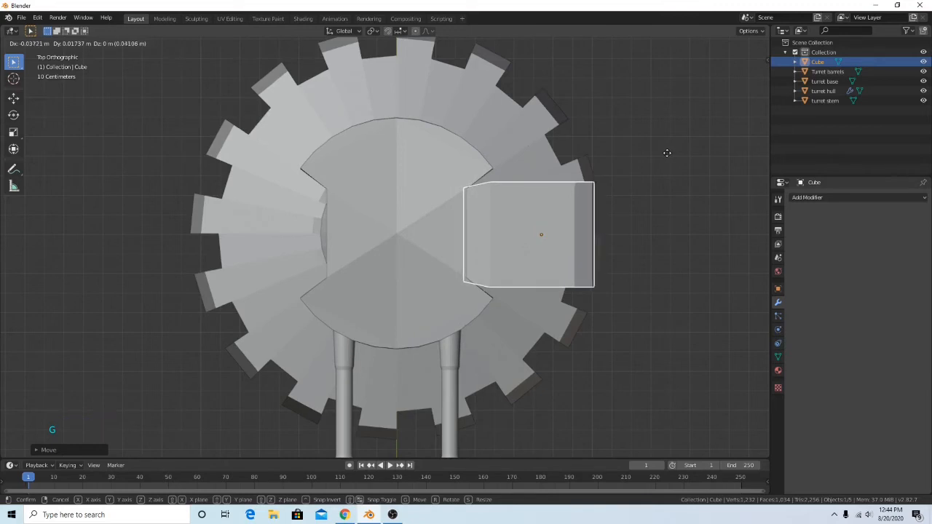
left_click(667, 153)
middle_click_drag(667, 152, 567, 129)
Edit the turret hull and delete the centre vertex of its top to open up the roof.
key("Tab")
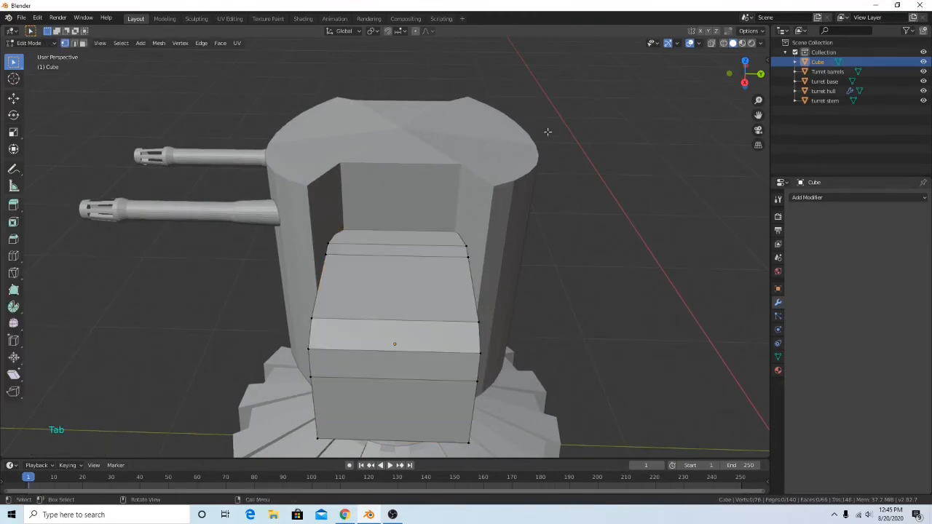
key("Tab")
left_click(489, 151)
key("Tab")
middle_click_drag(489, 151, 402, 123)
right_click(560, 124)
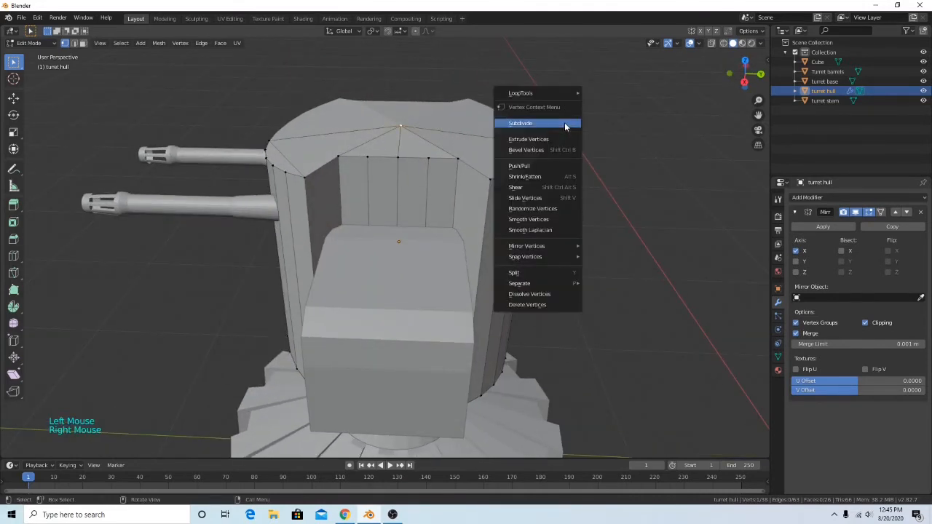
left_click(557, 306)
middle_click_drag(518, 222, 480, 192)
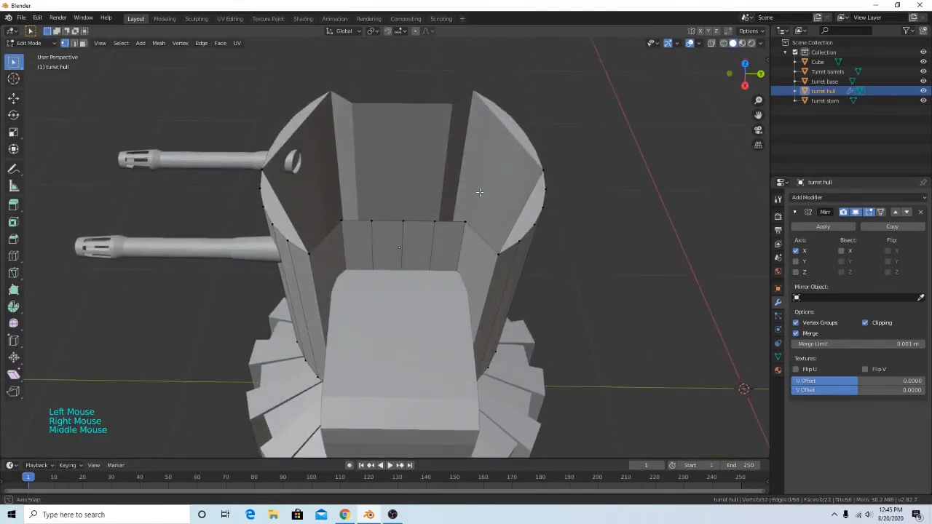
Delete the leftover top edge running from the +Y recess corner to the mirror plane, removing its roof face.
key("2")
left_click(539, 207)
right_click(545, 185)
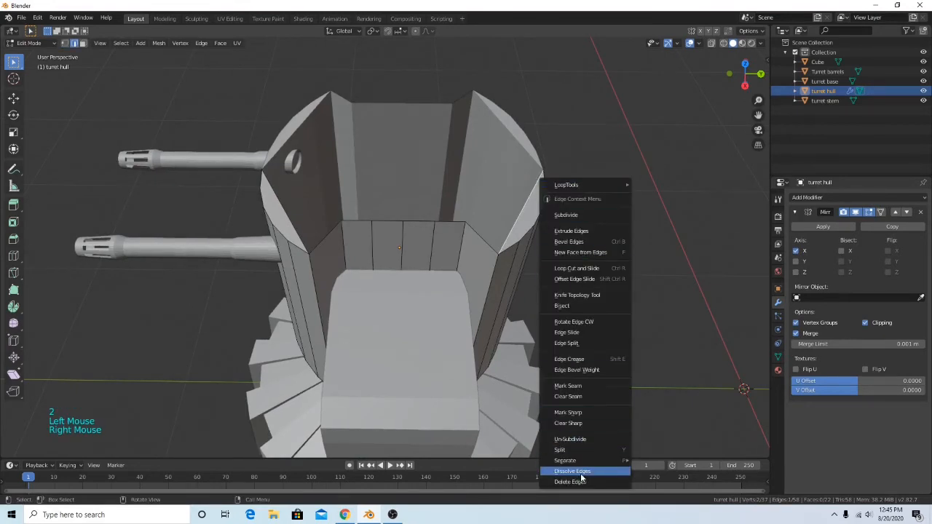
left_click(581, 472)
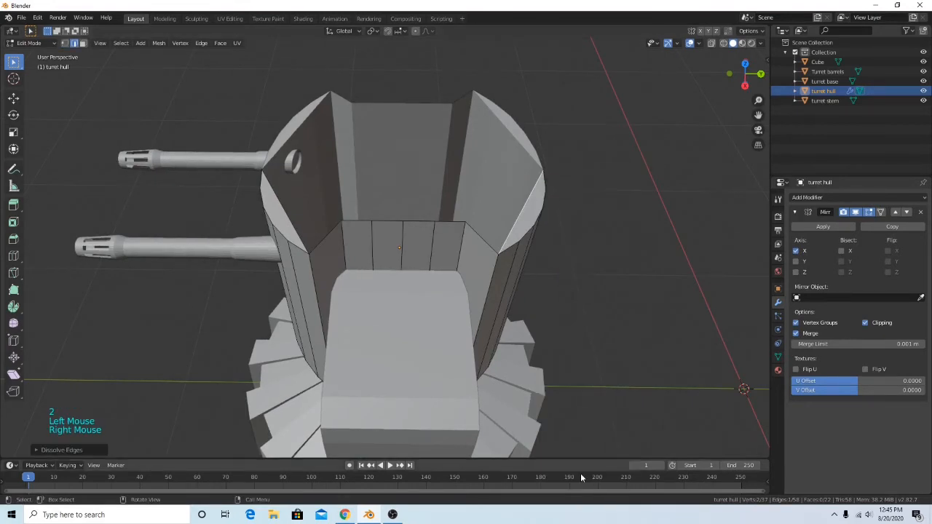
right_click(583, 361)
right_click(583, 384)
right_click(590, 343)
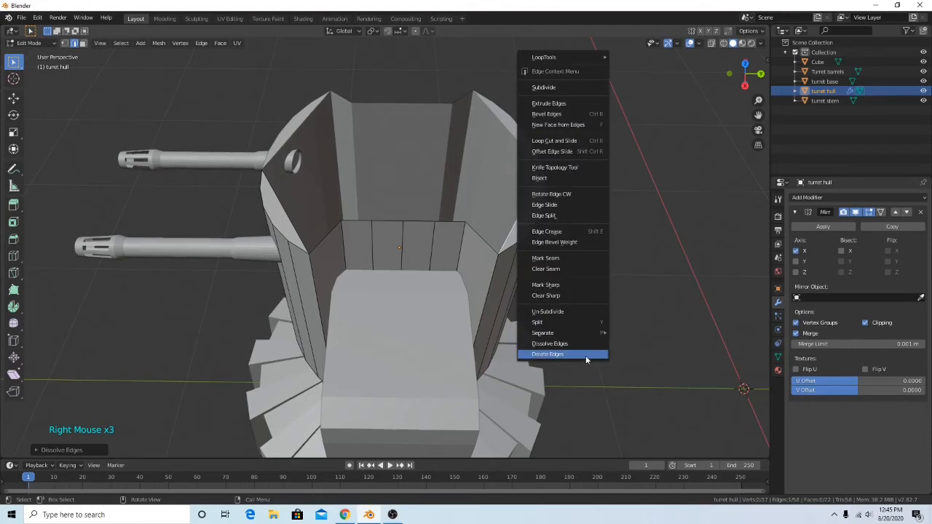
left_click(586, 355)
Delete the matching leftover top edge on the hull's -Y side, near the barrels.
middle_click_drag(291, 216, 282, 168)
right_click(411, 158)
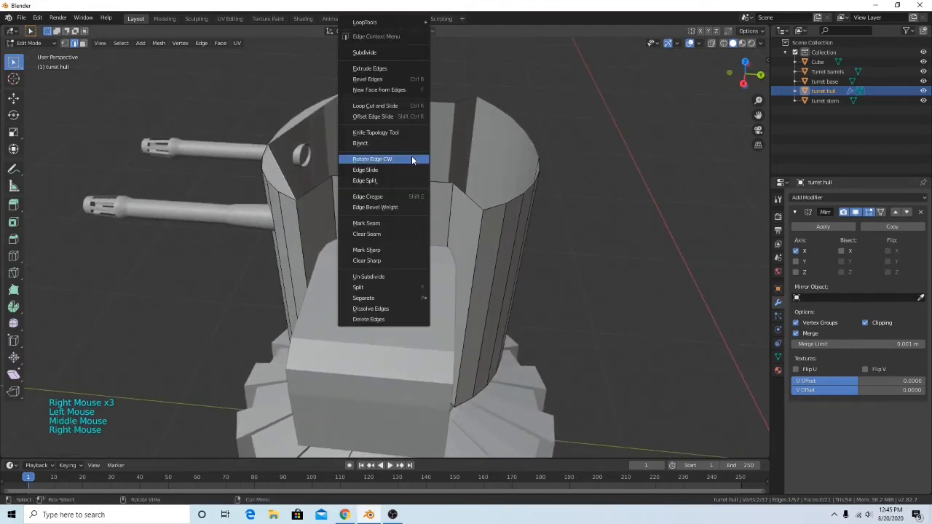
left_click(413, 322)
middle_click_drag(424, 230, 318, 164)
In right view, select all the hull's top rim vertices and extrude them about 0.11 m up along Z.
key("1")
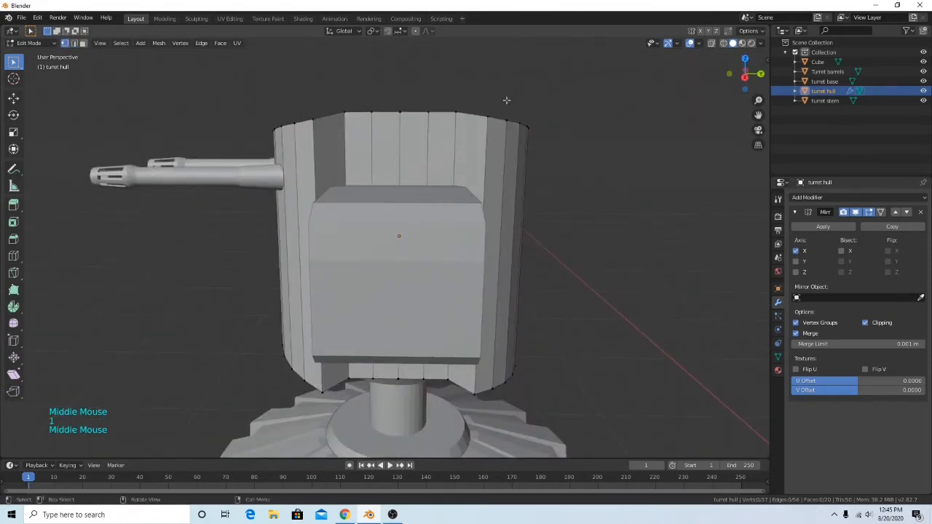
left_click(744, 76)
middle_click_drag(588, 138, 298, 153, "shift")
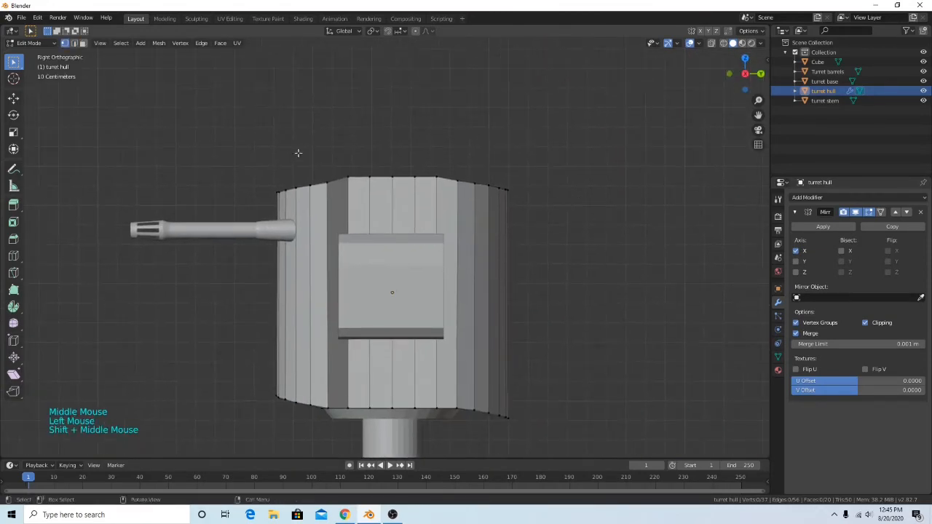
left_click_drag(240, 167, 575, 212)
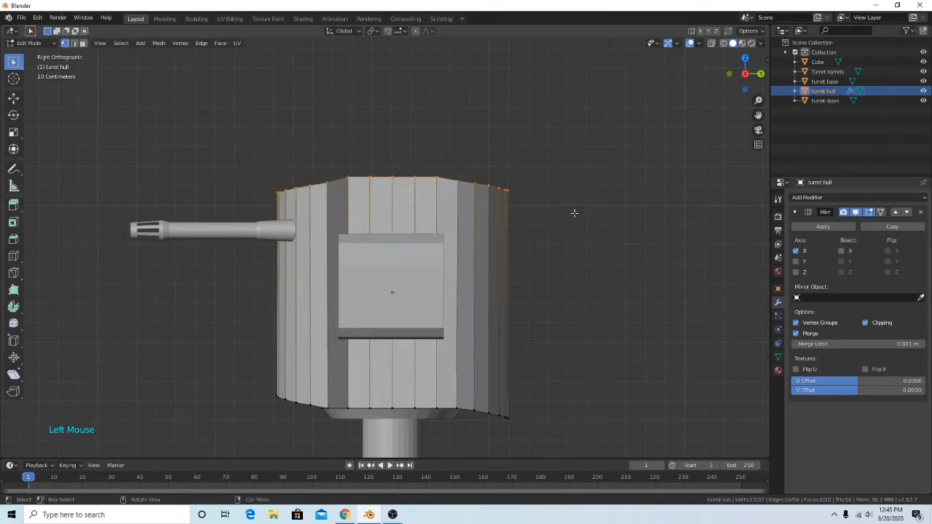
key("e")
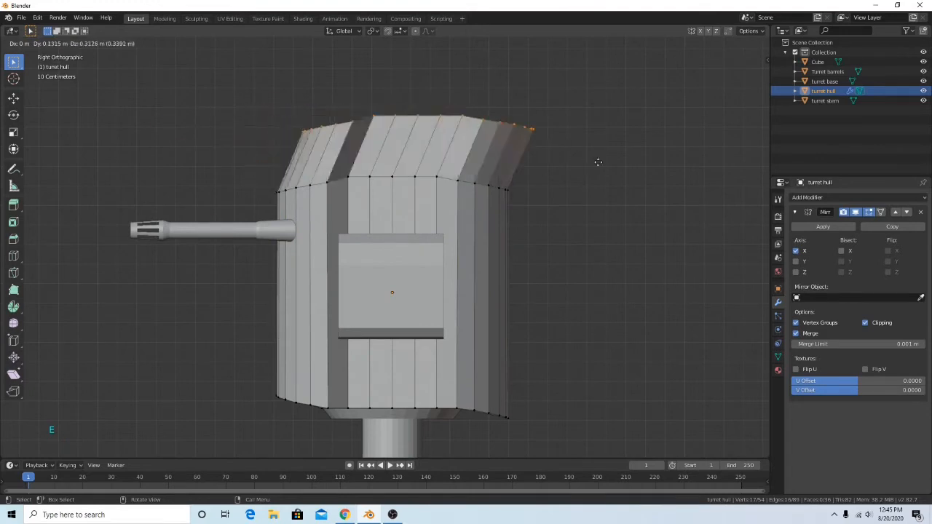
key("z")
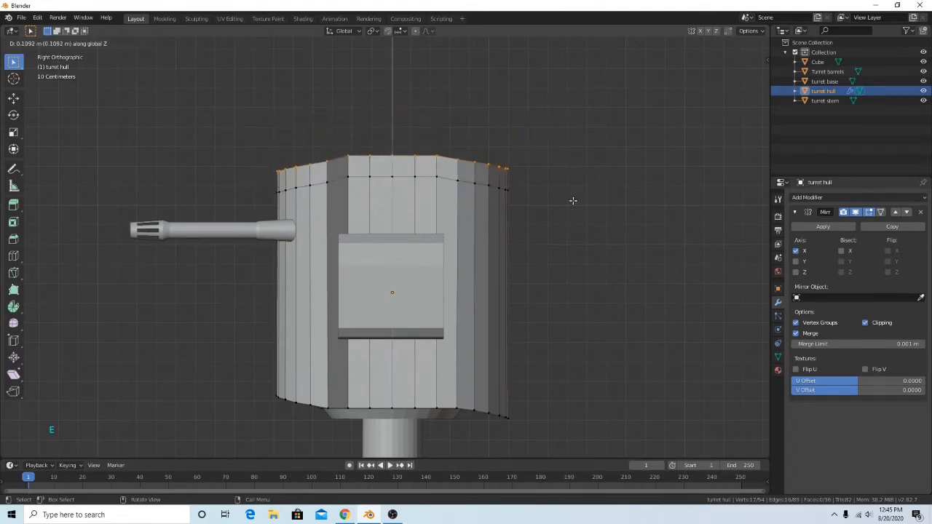
left_click(573, 201)
Scale the extruded top rim inward to form a sloped band around the hull's roof.
key("s")
left_click(516, 185)
middle_click_drag(517, 185, 593, 146)
left_click(756, 71)
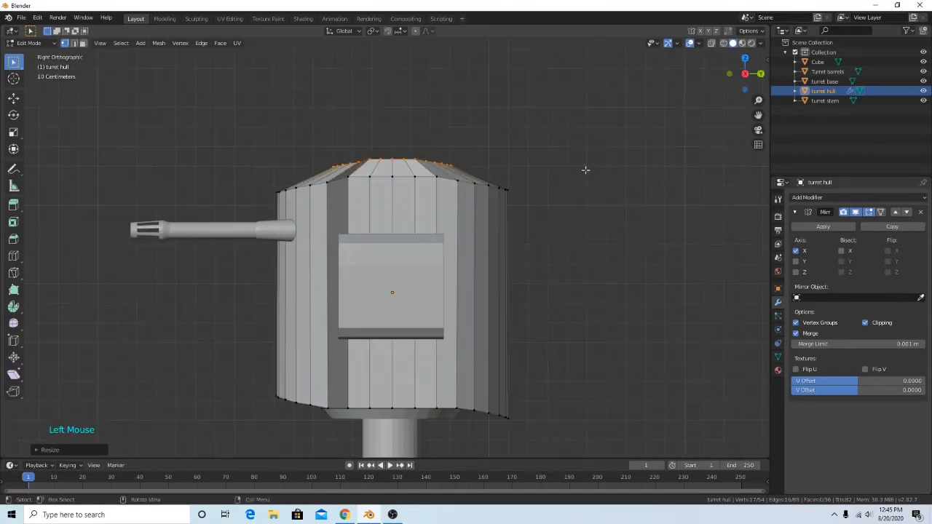
Scale the hull's extruded top rim further inward and lower it slightly along Z for a flatter roof slope.
middle_click_drag(573, 109, 559, 158, "shift")
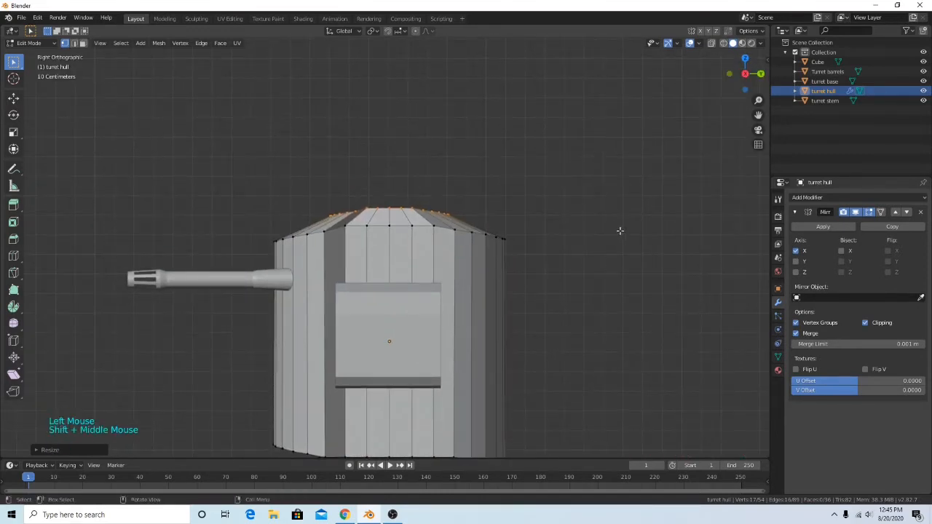
key("s")
key("g")
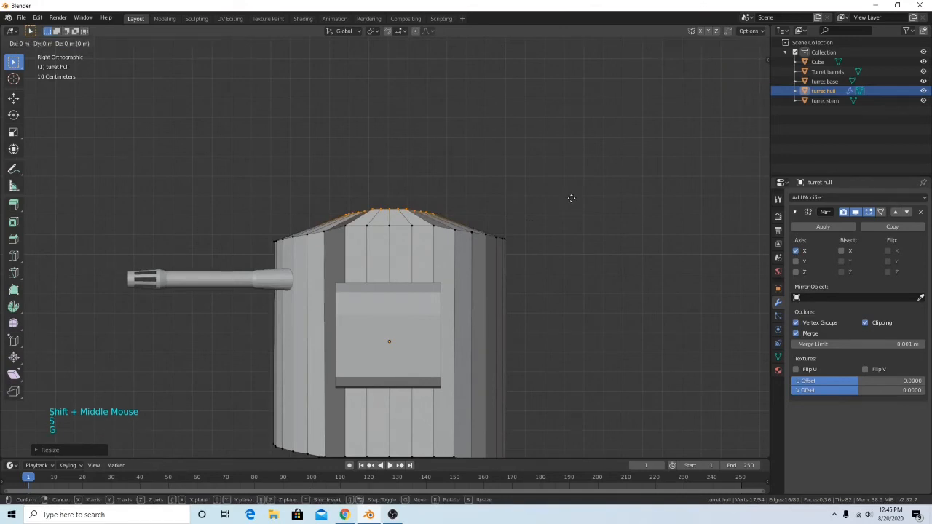
key("z")
left_click(572, 205)
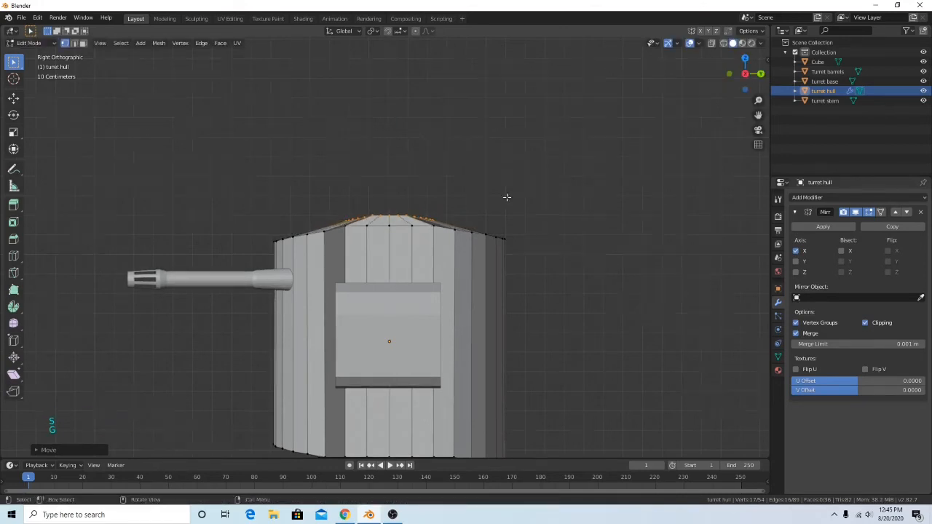
In top view, move the five curved inner rim vertices on the barrel side about 0.11 m toward the mirror plane.
mouse_move(505, 197)
middle_mouse_down()
mouse_move(517, 231)
mouse_move(453, 204)
mouse_move(502, 208)
middle_mouse_up()
scroll(411, 220, "up", 3)
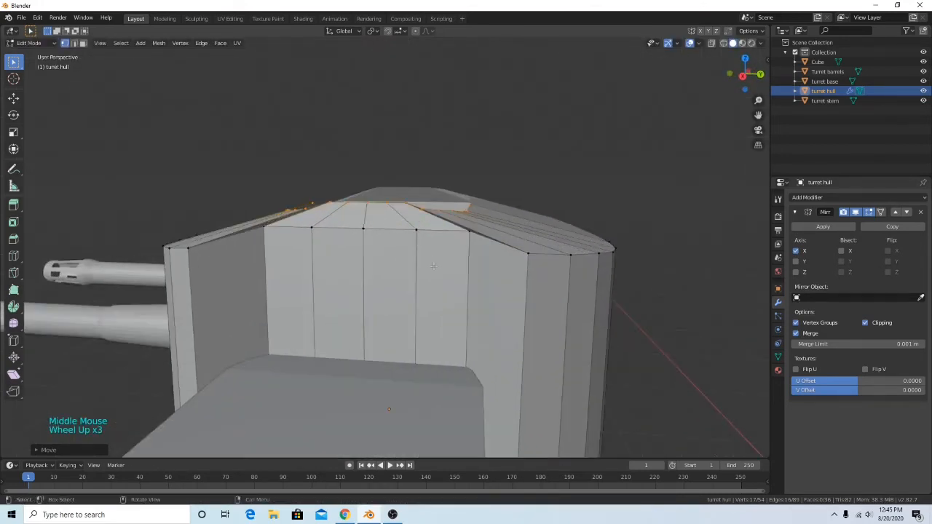
middle_click_drag(411, 221, 425, 259, "shift")
middle_click_drag(425, 258, 448, 320)
left_click(450, 321)
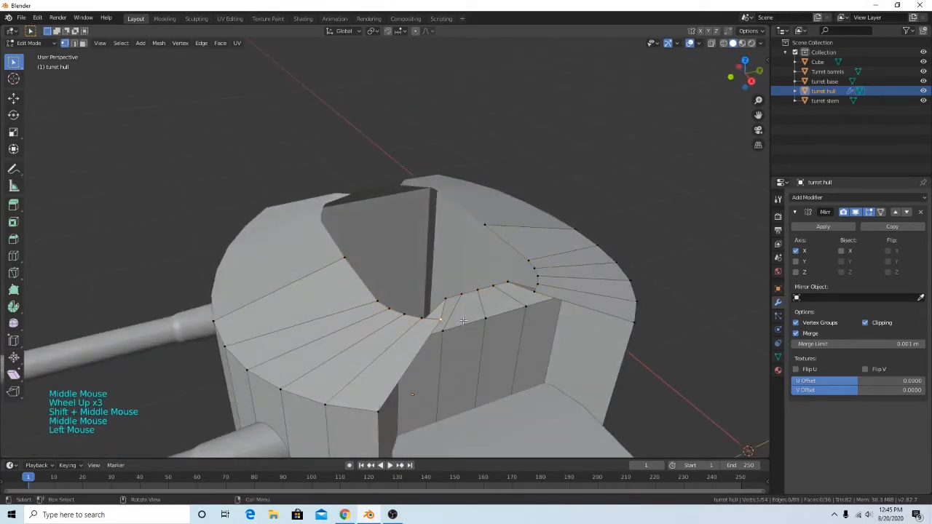
left_click(745, 60)
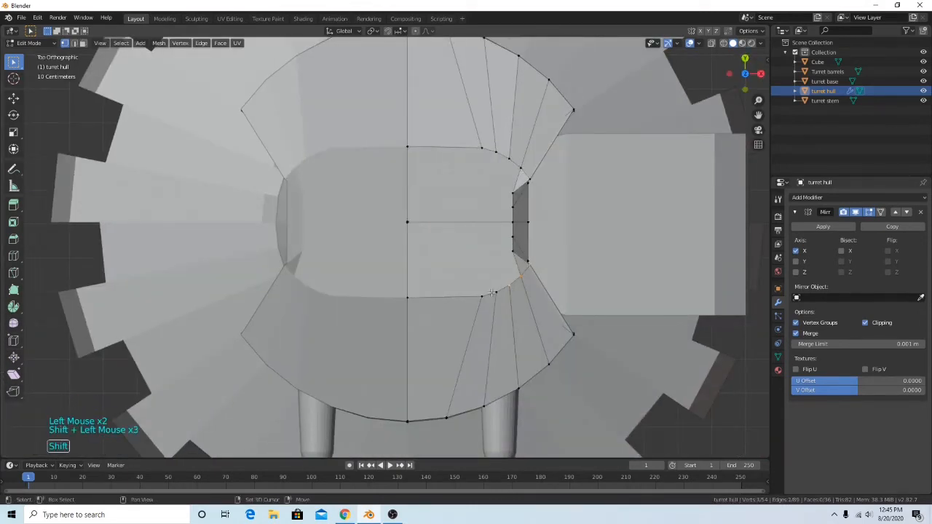
key("g")
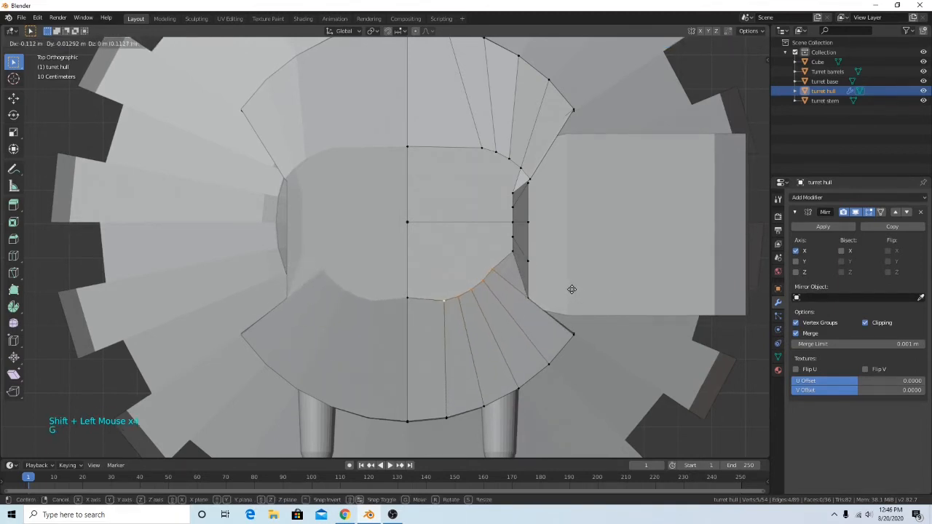
left_click(571, 289)
Move the five curved inner rim vertices on the +Y side about 0.12 m toward the mirror plane.
left_click(480, 145)
left_click(501, 151, "shift")
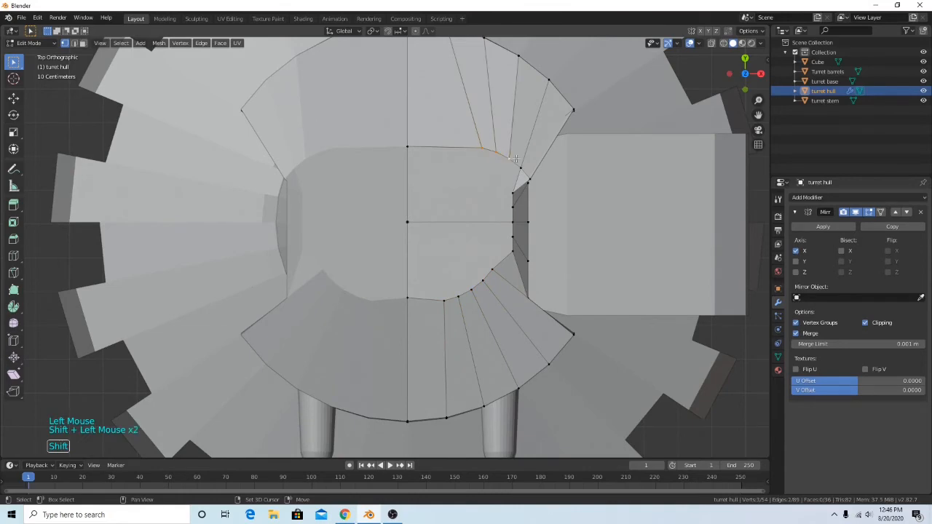
key("g")
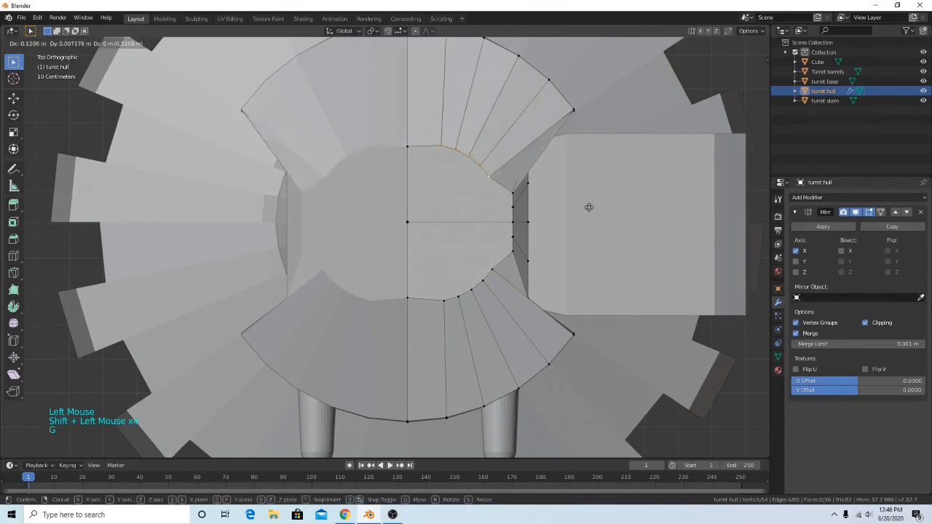
left_click(588, 208)
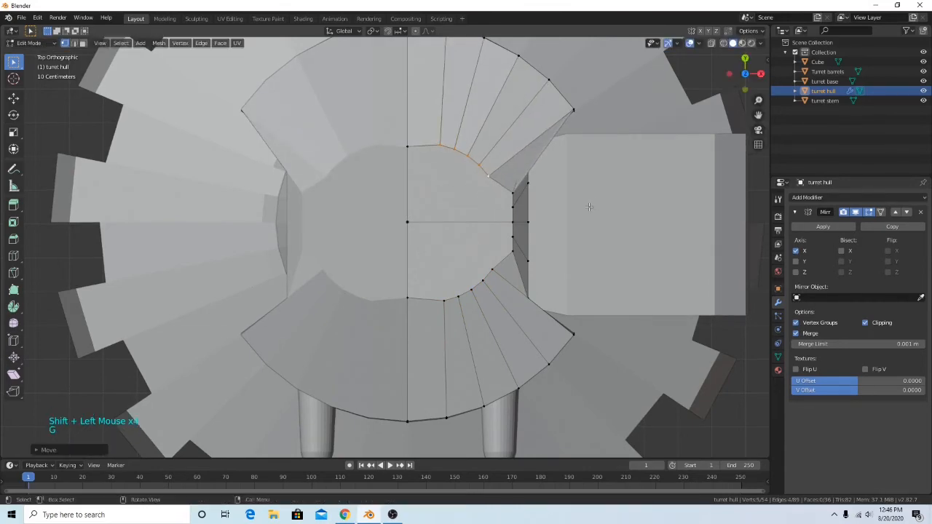
Connect the inner rim to the recess's upper corner vertices with a new edge on both sides of the recess.
middle_click_drag(588, 208, 364, 208)
scroll(464, 265, "up", 2)
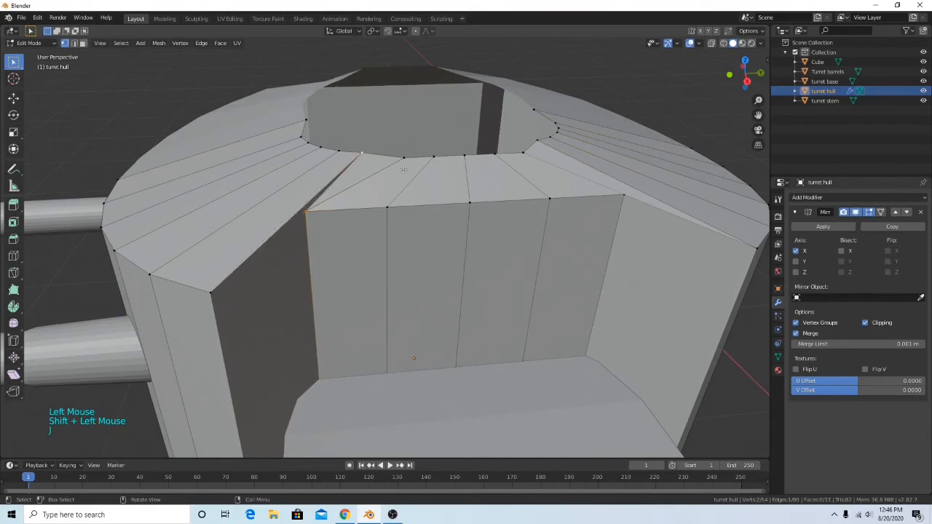
middle_click_drag(403, 169, 615, 187)
left_click(583, 189)
left_click(516, 136, "shift")
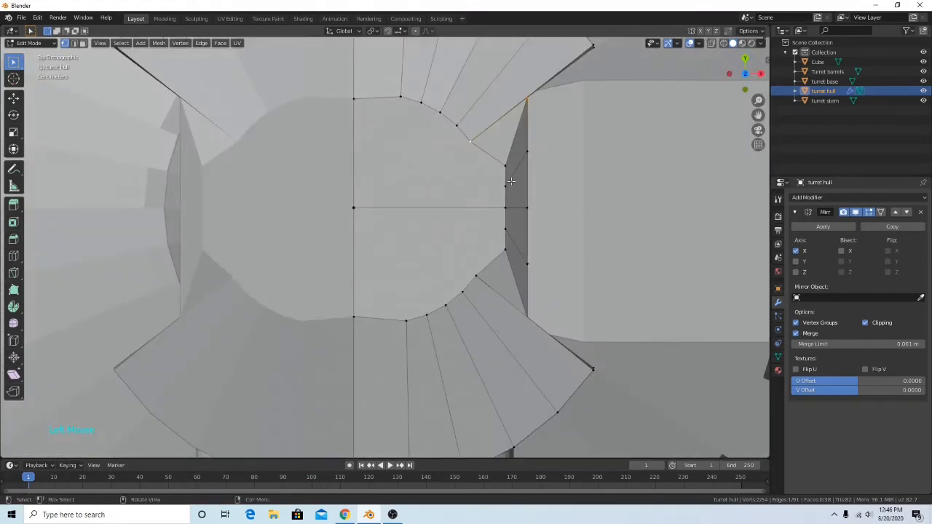
In top view, shift the two end vertices of the recess's inner rim about 0.02 m inward to round the opening.
key("g")
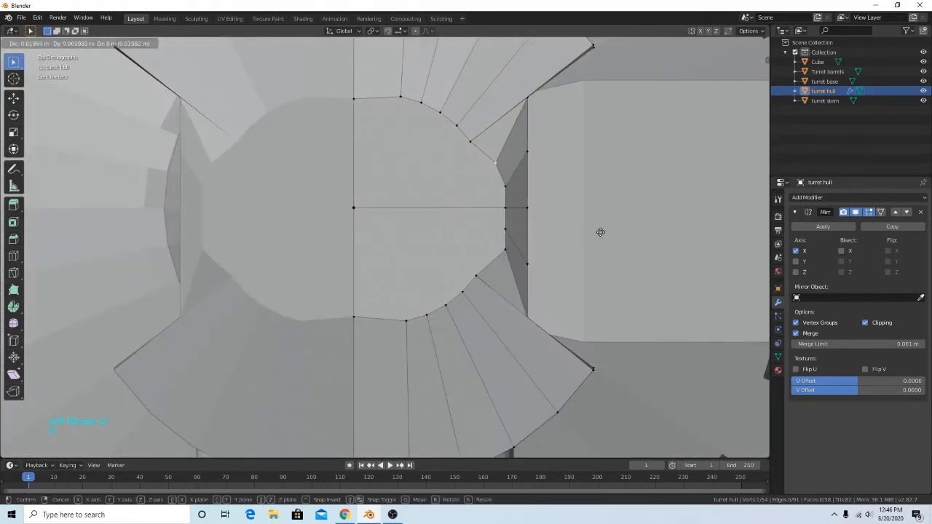
left_click(600, 232)
key("g")
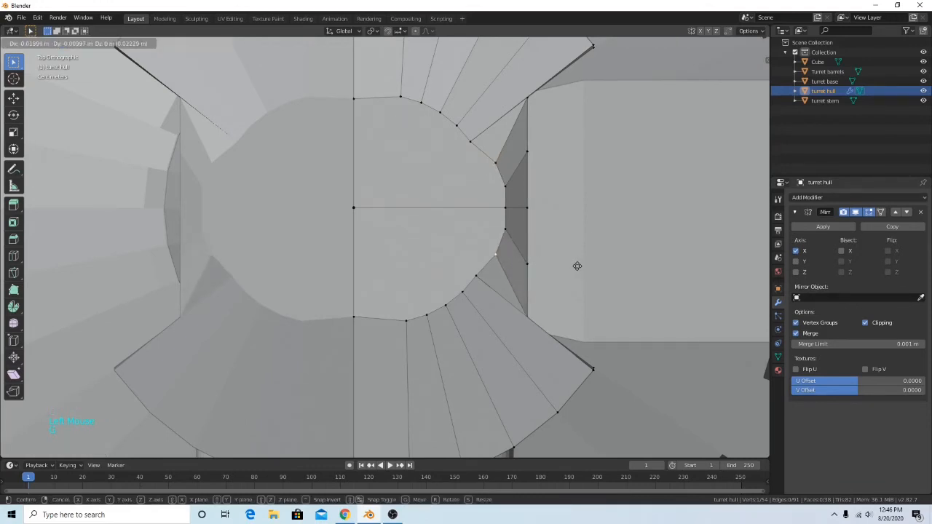
left_click(577, 266)
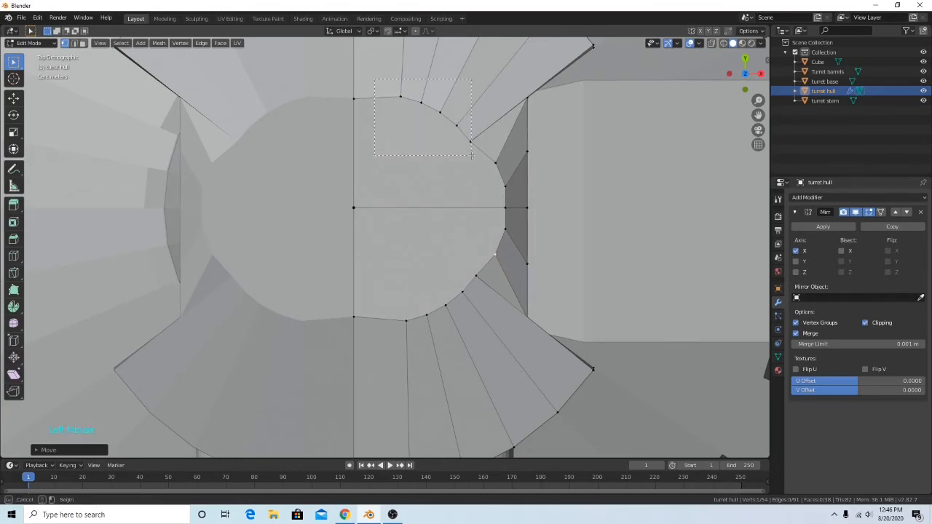
Move the five-vertex arcs on the +Y and -Y sides of the roof opening about 0.03 m further toward the mirror plane.
left_click_drag(472, 155, 475, 156)
key("g")
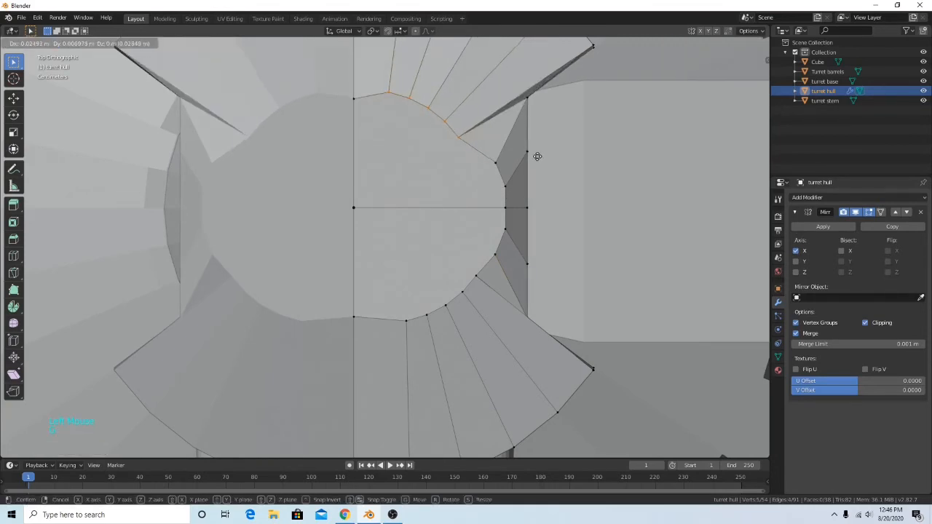
left_click(534, 161)
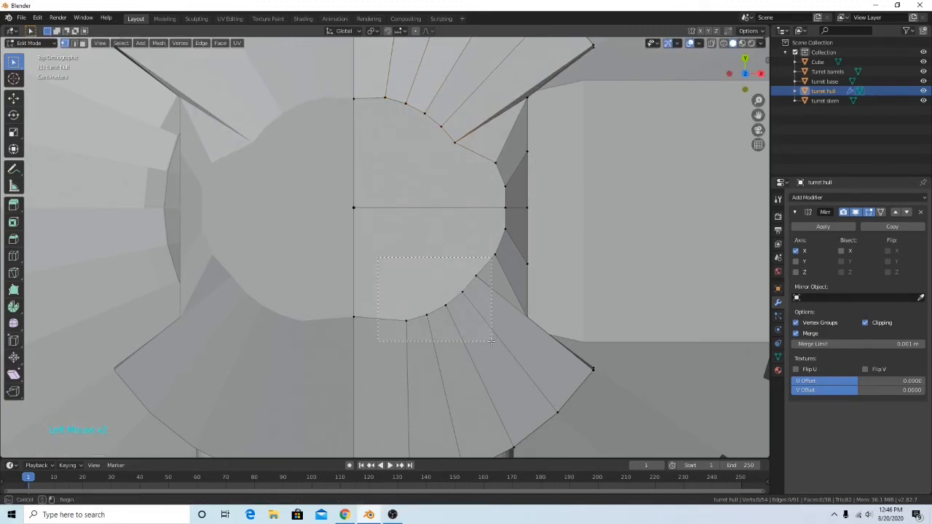
key("g")
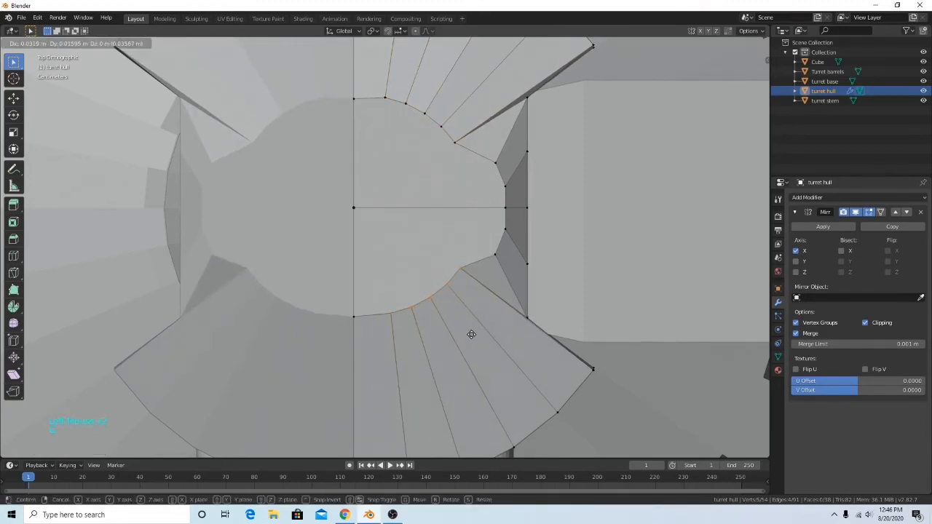
left_click(473, 330)
Move the recess-side rim vertices about 0.06 m inward, and nudge the middle three slightly further to even out the opening.
left_click_drag(507, 259, 510, 260)
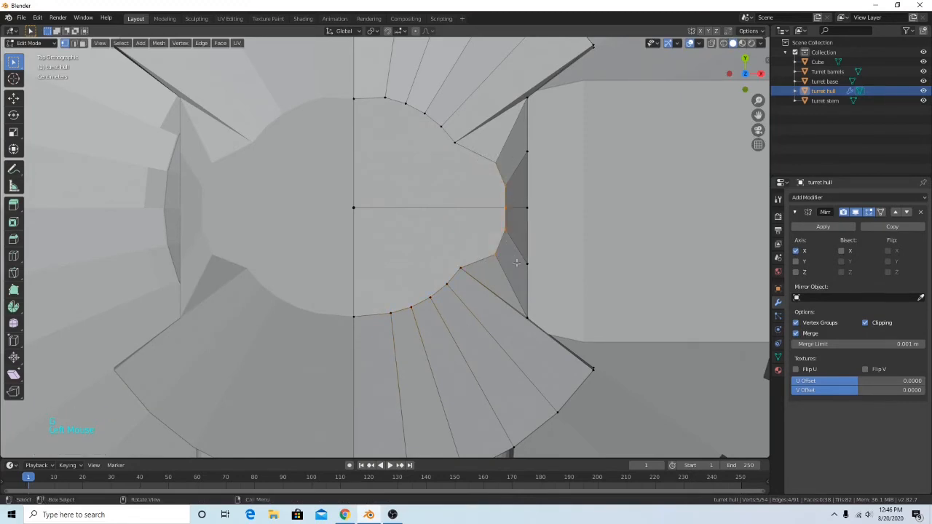
key("g")
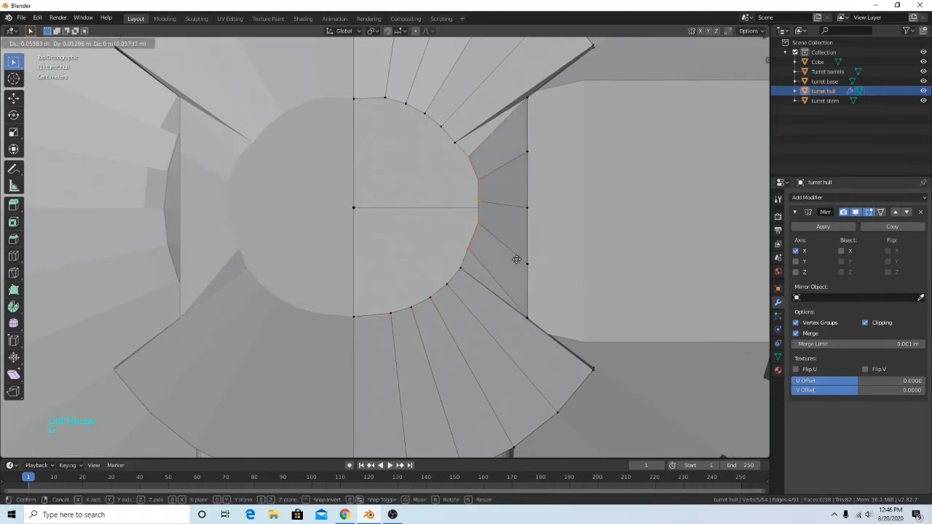
left_click(512, 259)
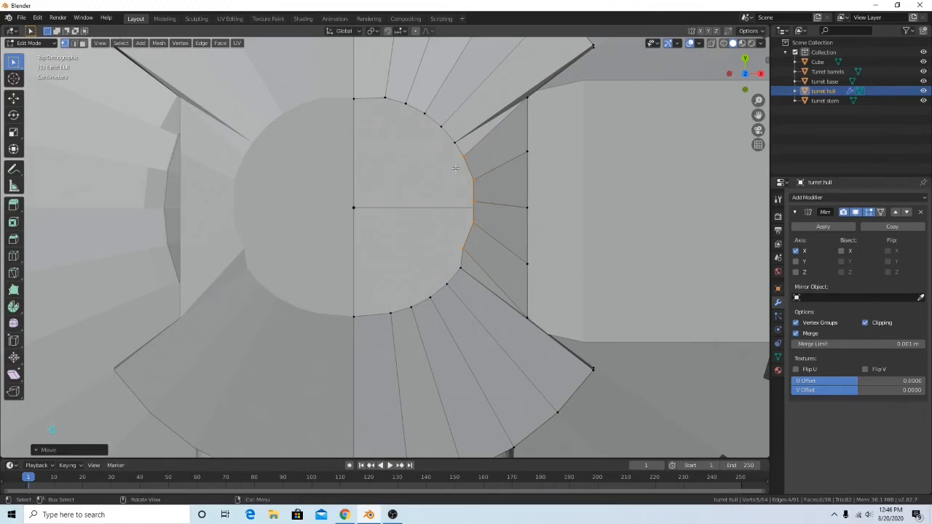
key("g")
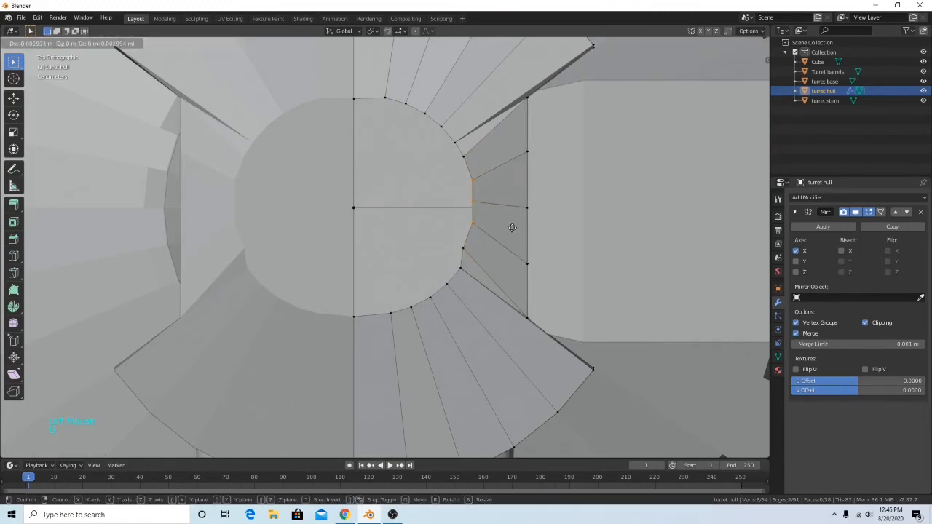
left_click(510, 228)
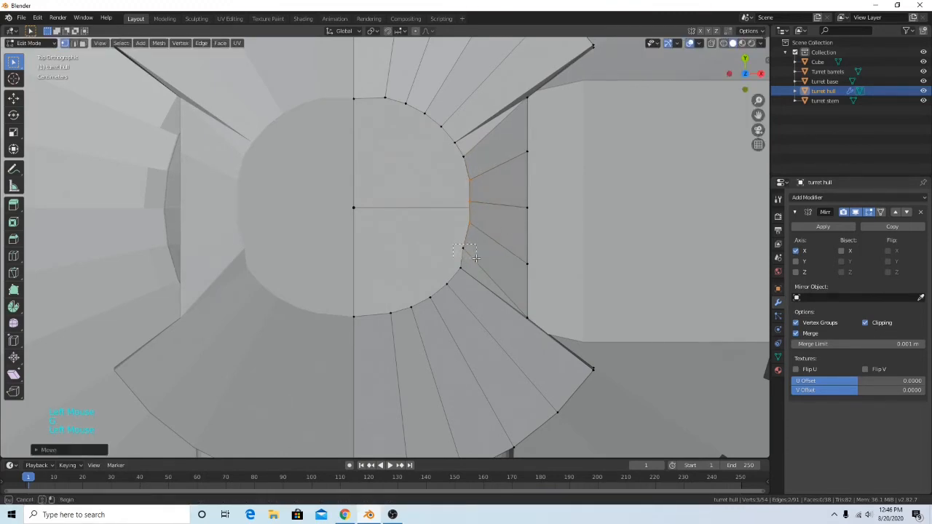
scroll(498, 267, "up", 1)
middle_click_drag(498, 266, 594, 300)
scroll(459, 167, "down", 3)
scroll(516, 169, "down", 1)
left_click(594, 301)
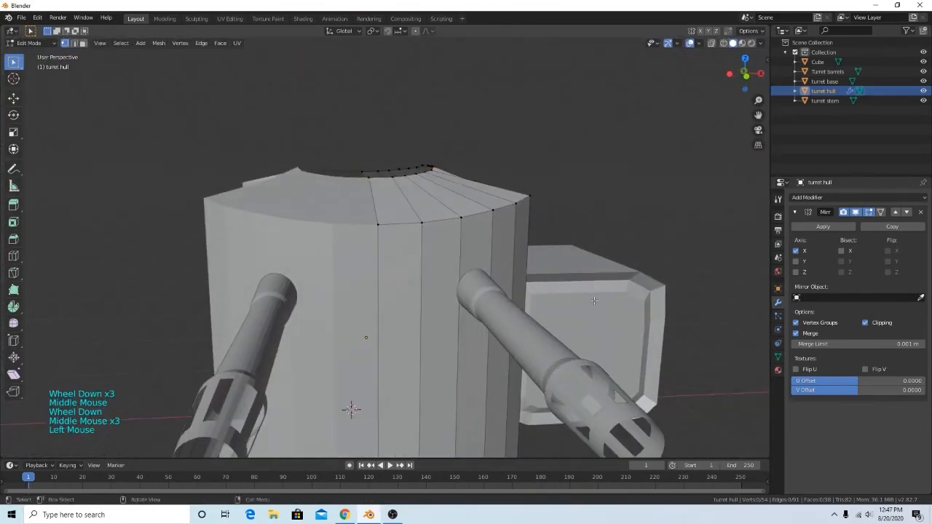
In object mode, duplicate the side cube and move the copy about -1.36 m along X to the hull's opposite side.
key("Tab")
left_click(627, 308)
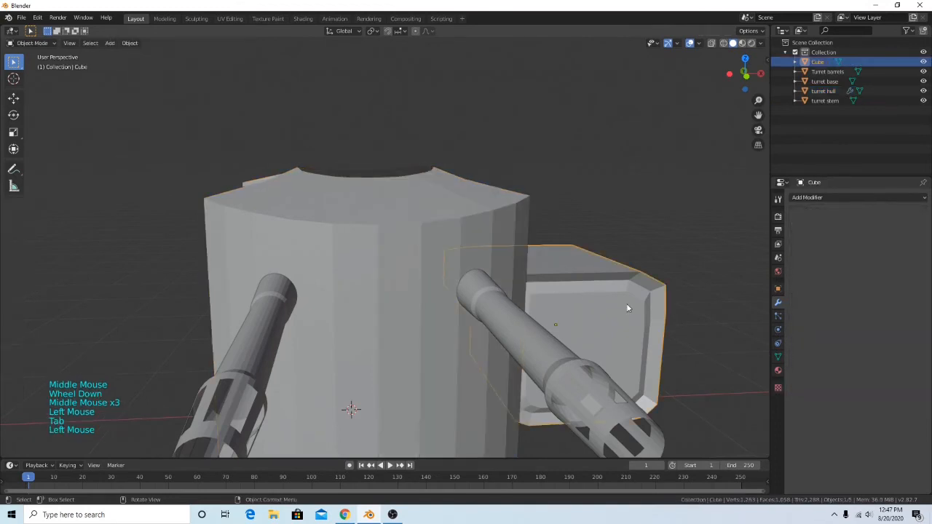
left_click(745, 58)
scroll(662, 215, "down", 2)
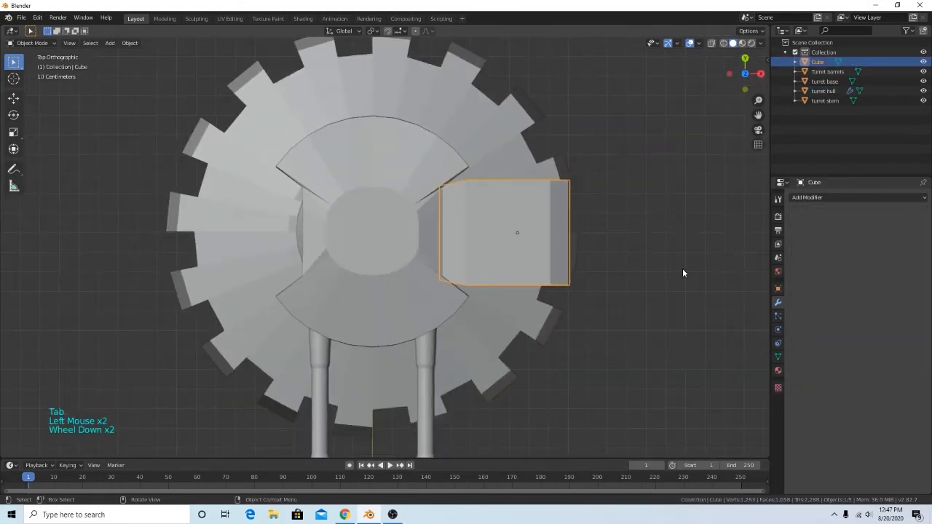
key("shift+d")
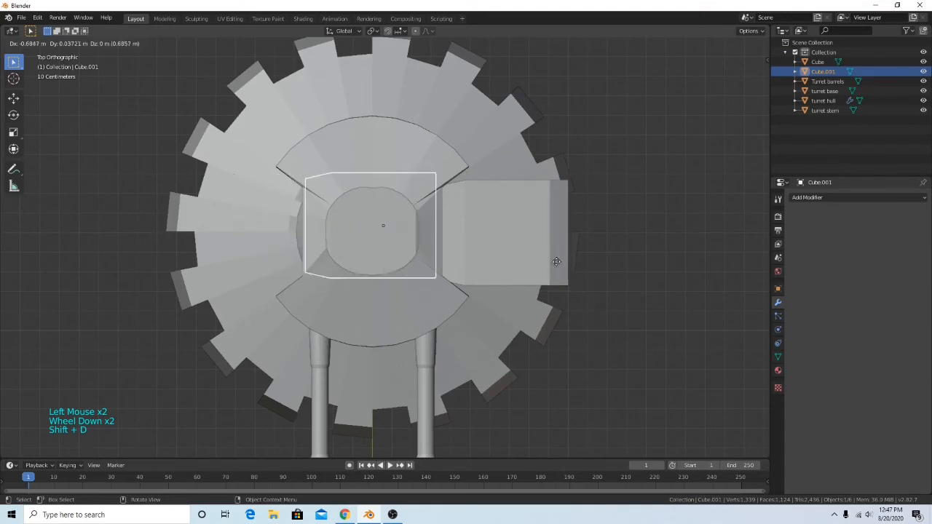
key("x")
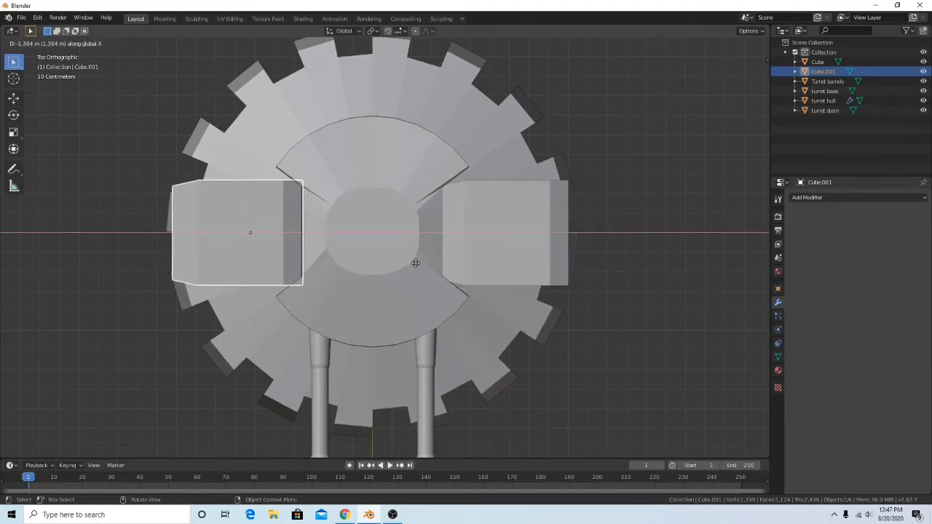
left_click(415, 267)
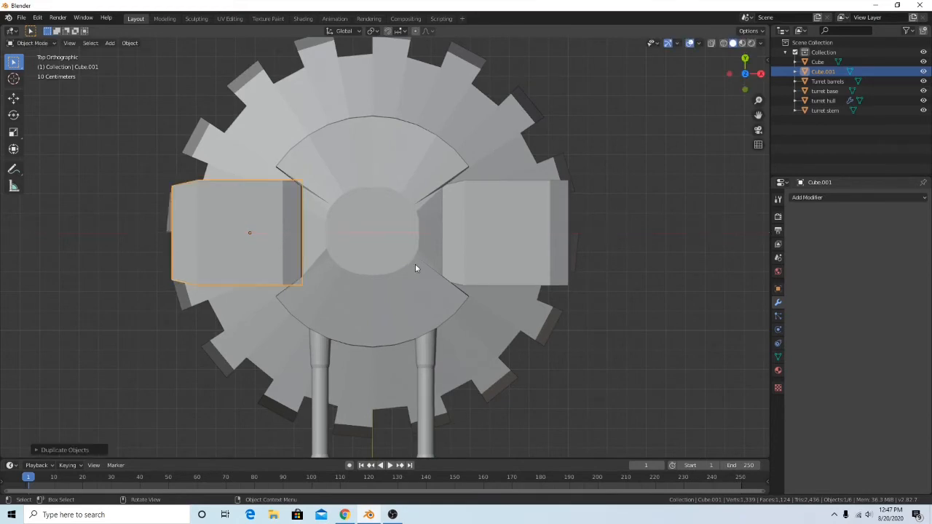
Rotate the duplicated side cube 180° in top view so its tapered end faces the hull.
key("r")
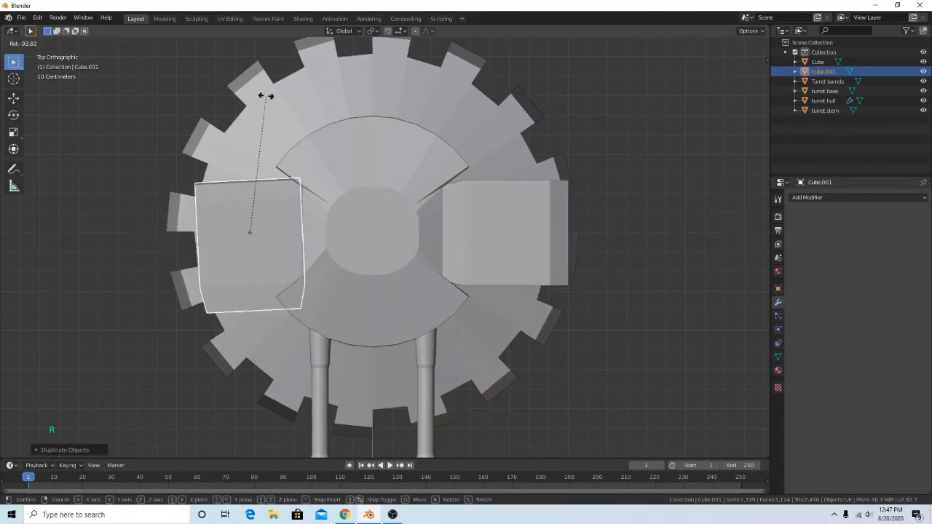
type("180")
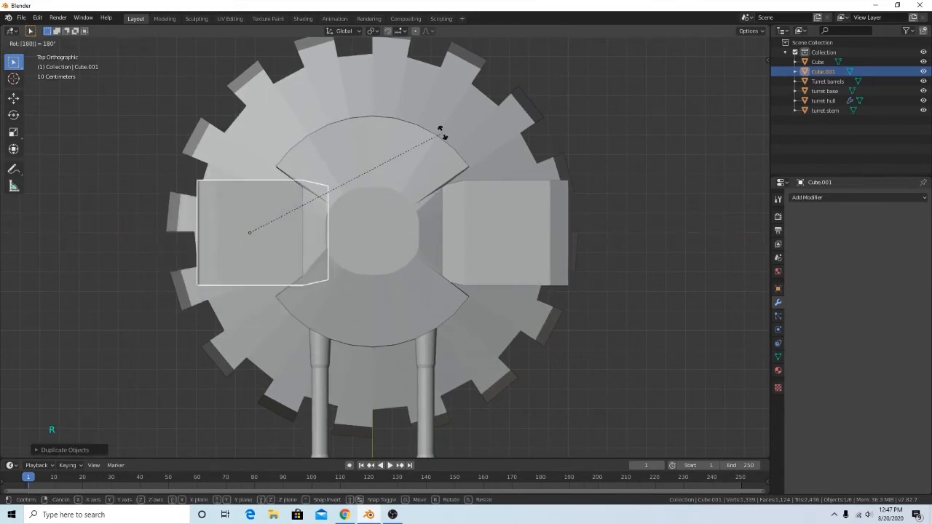
key("Return")
middle_click_drag(460, 133, 457, 113)
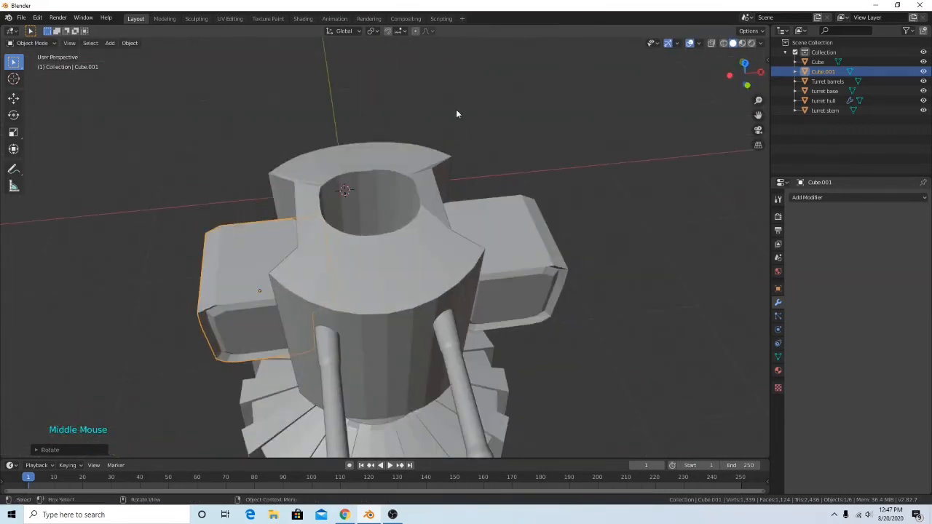
In top view, move the duplicated cube about -0.1 m along X to match the original cube's fit against the hull.
left_click(743, 63)
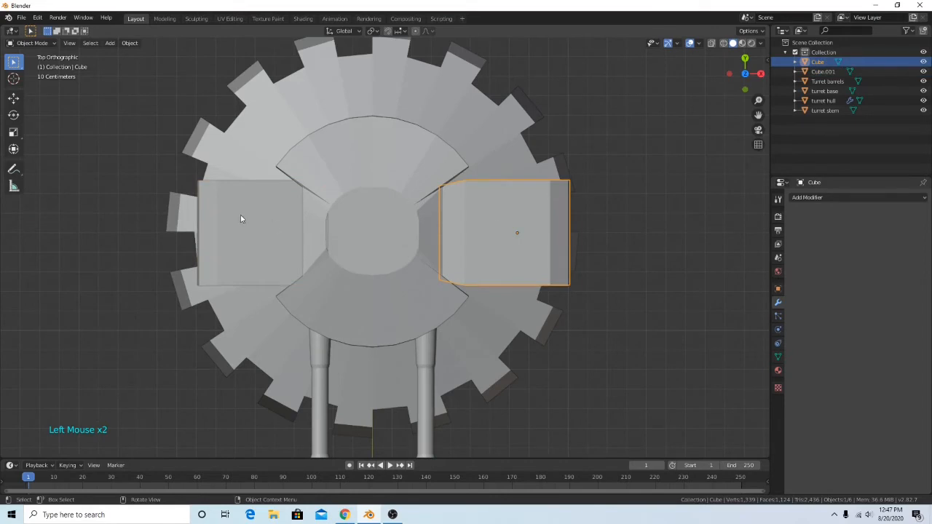
left_click(238, 220)
key("g")
key("x")
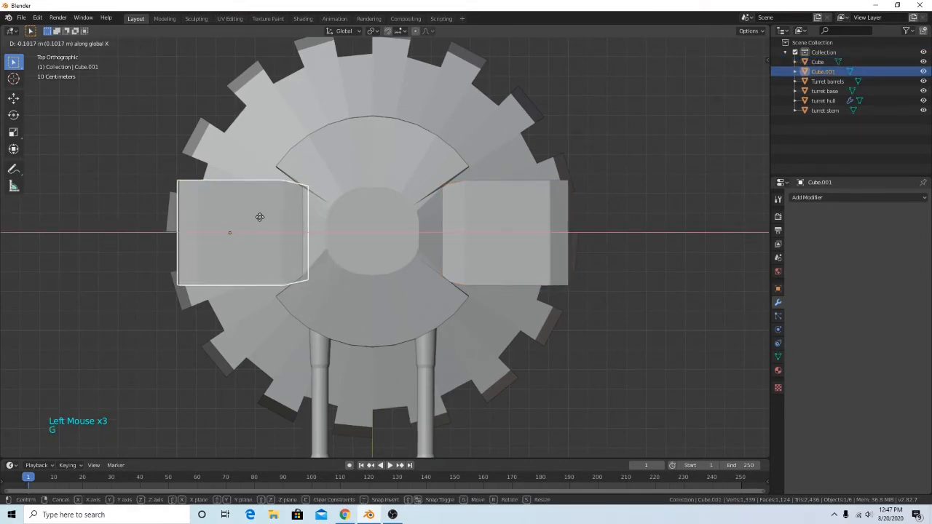
left_click(259, 217)
Examine the assembled turret from several angles, checking the hull roof and both side cubes.
middle_click_drag(260, 217, 437, 194)
scroll(429, 160, "down", 4)
left_click(540, 276)
middle_click_drag(539, 277, 459, 350)
middle_click_drag(452, 308, 480, 322, "shift")
middle_click_drag(350, 259, 575, 233)
scroll(366, 279, "down", 1)
left_click(370, 275)
scroll(346, 267, "up", 1)
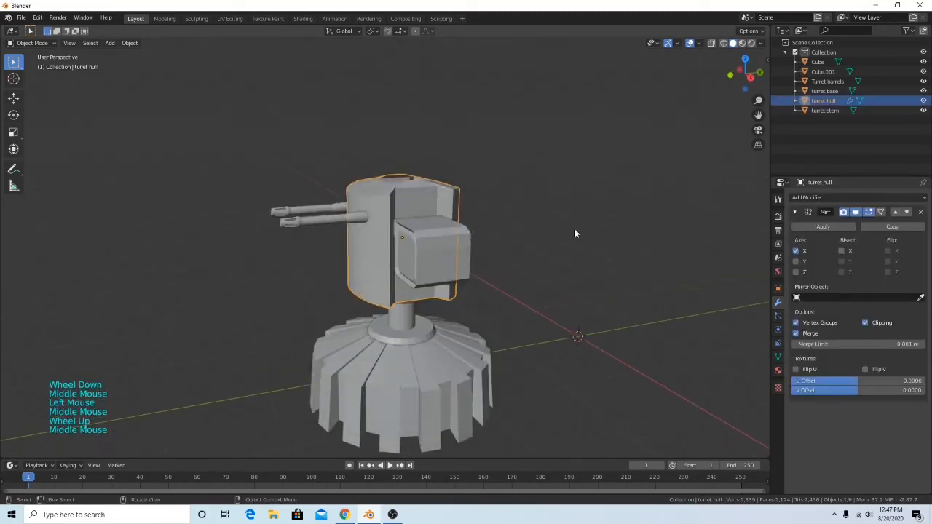
In edit mode, select the edge loop around the turret hull's roof opening, fill it with a face, and return to object mode.
left_click(574, 233)
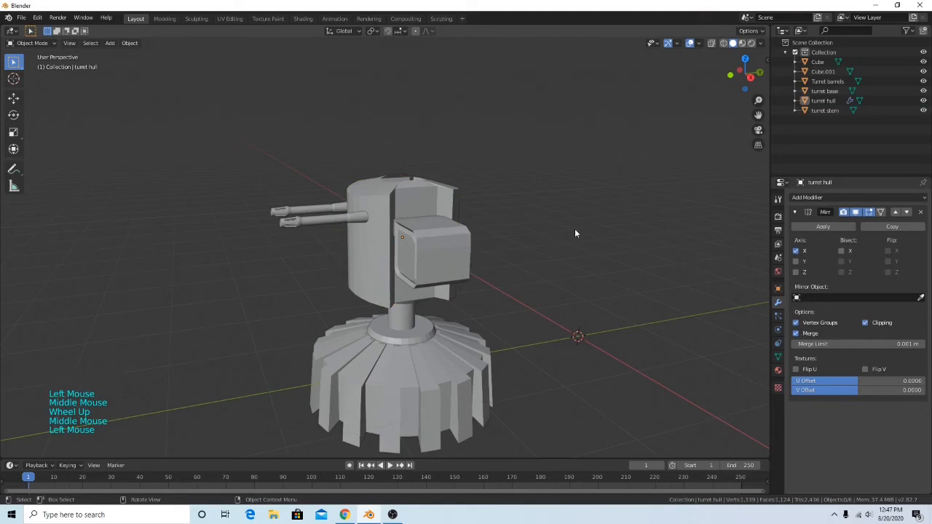
left_click(444, 193)
scroll(506, 225, "up", 4)
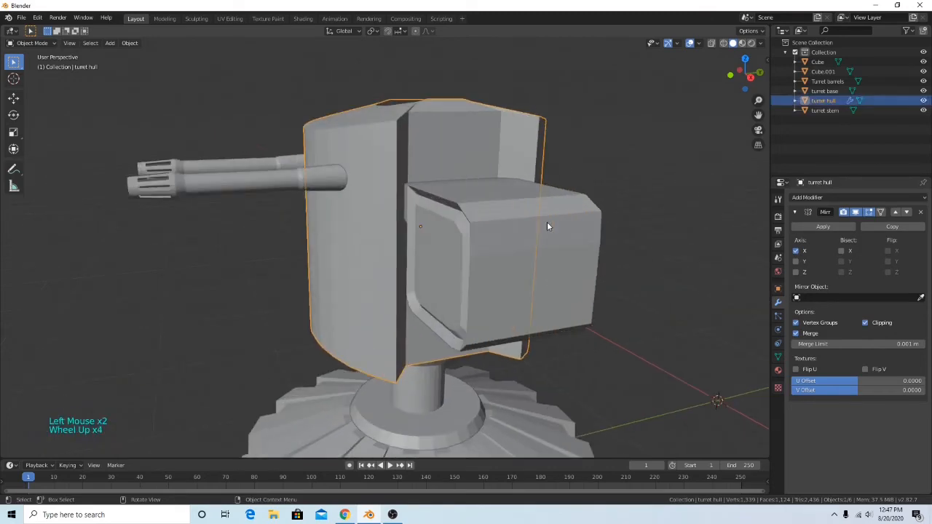
key("Tab")
scroll(553, 212, "up", 3)
middle_click_drag(554, 212, 563, 241, "shift")
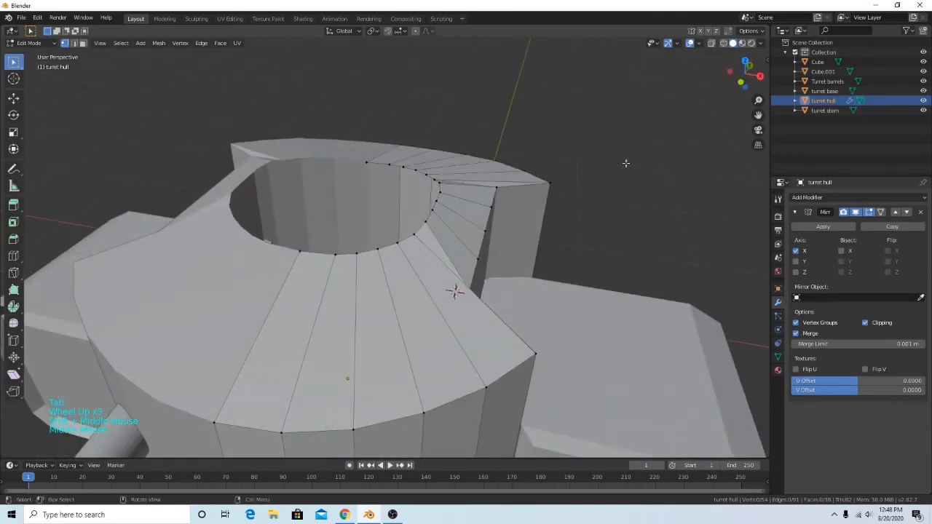
scroll(627, 131, "up", 1)
middle_click_drag(627, 131, 511, 210)
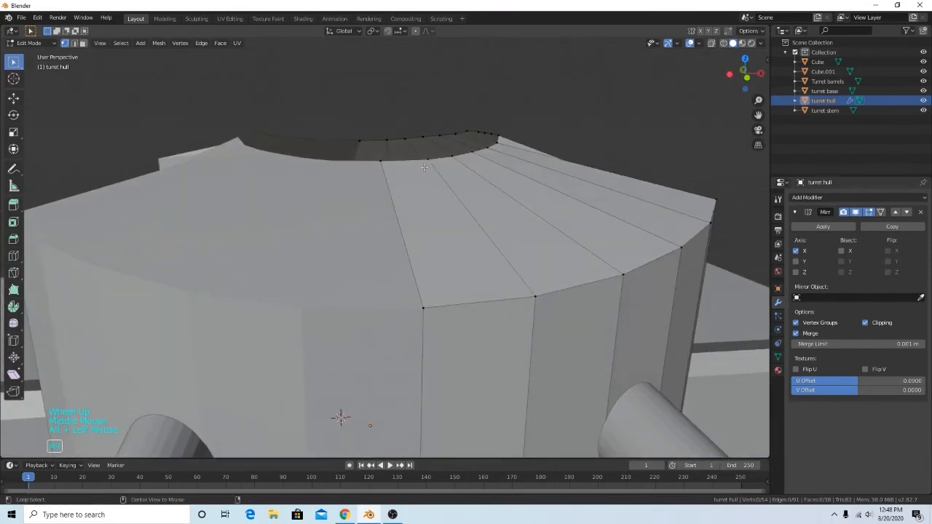
middle_click_drag(402, 158, 541, 132)
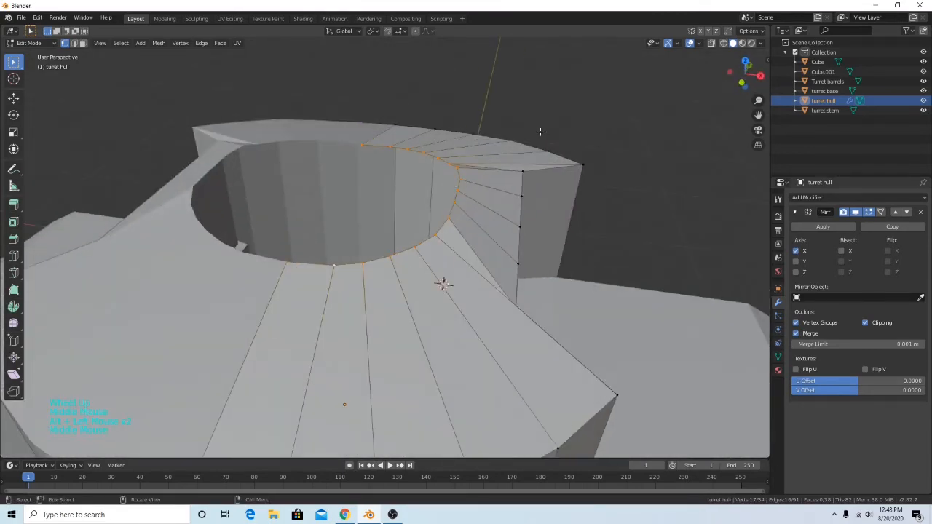
key("f")
middle_click_drag(626, 209, 421, 281)
scroll(641, 192, "down", 4)
scroll(546, 204, "down", 3)
key("Tab")
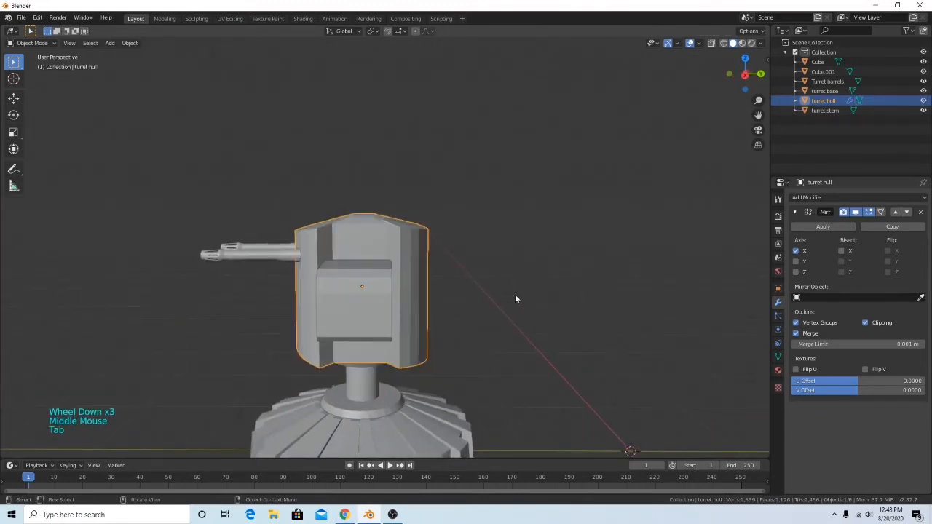
Inspect the whole turret and check which separate objects make up its base, hull, side boxes and barrels.
scroll(513, 295, "down", 3)
middle_click_drag(451, 317, 431, 297, "shift")
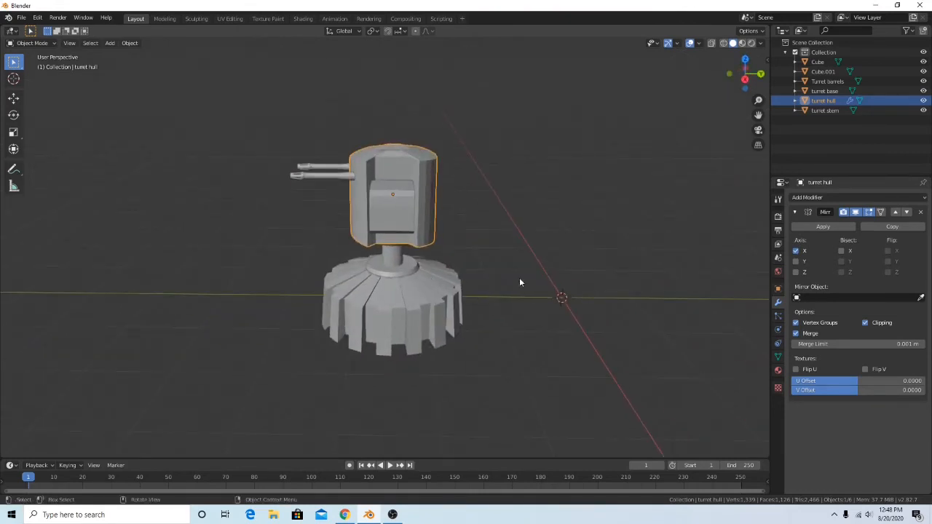
middle_click_drag(519, 282, 520, 260, "shift")
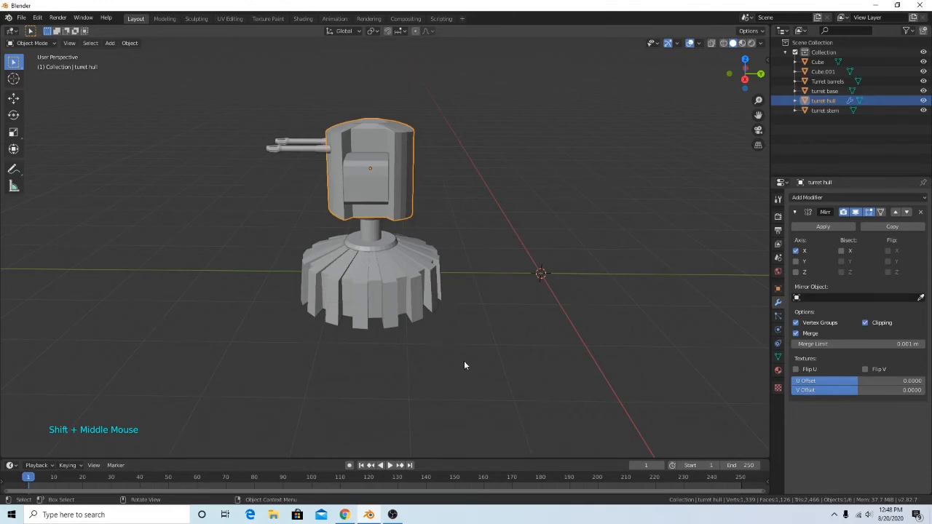
middle_click_drag(464, 365, 504, 261)
left_click(418, 276)
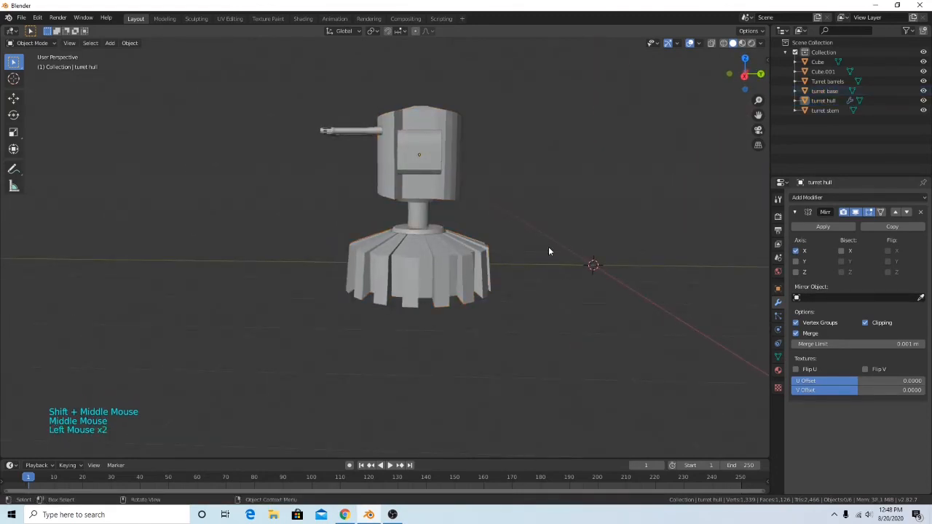
left_click(417, 148)
left_click(420, 194)
left_click(589, 271)
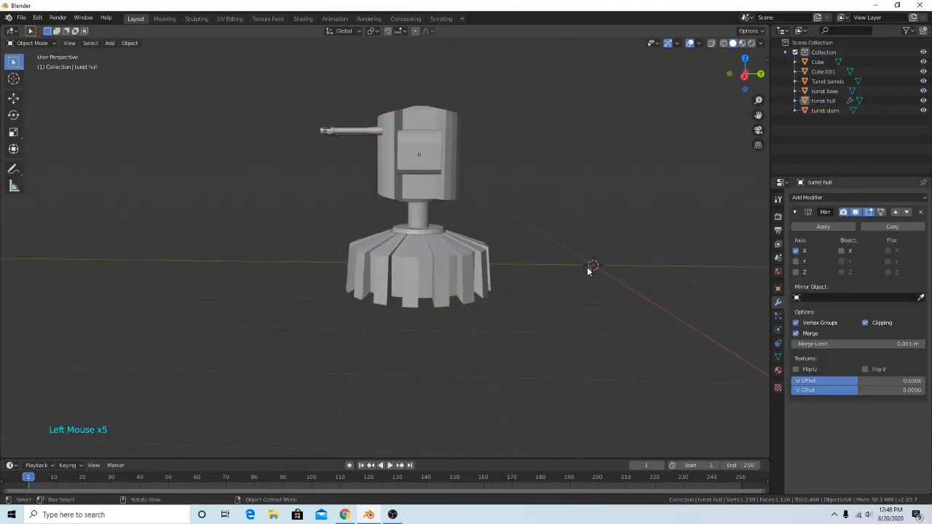
left_click(435, 161)
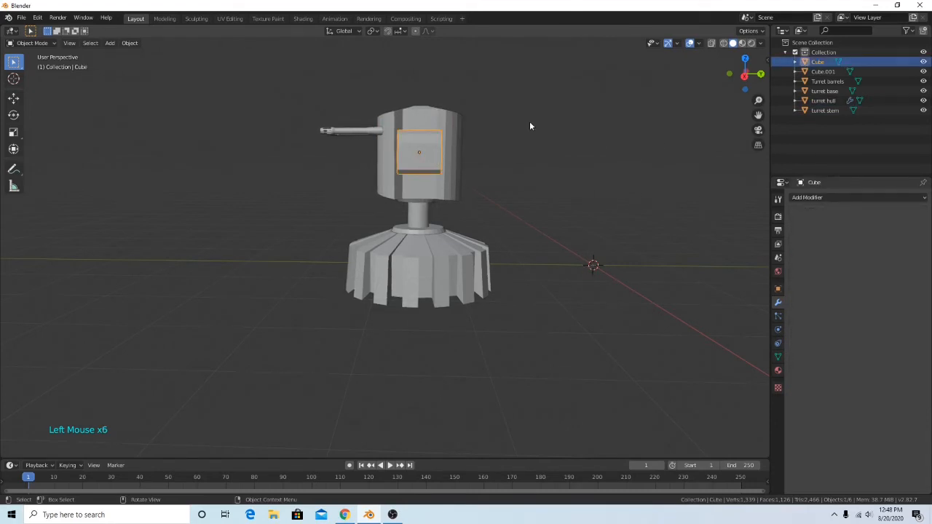
left_click(427, 122)
left_click(355, 131)
Select both side cubes on the hull and join them into one object.
left_click(415, 151)
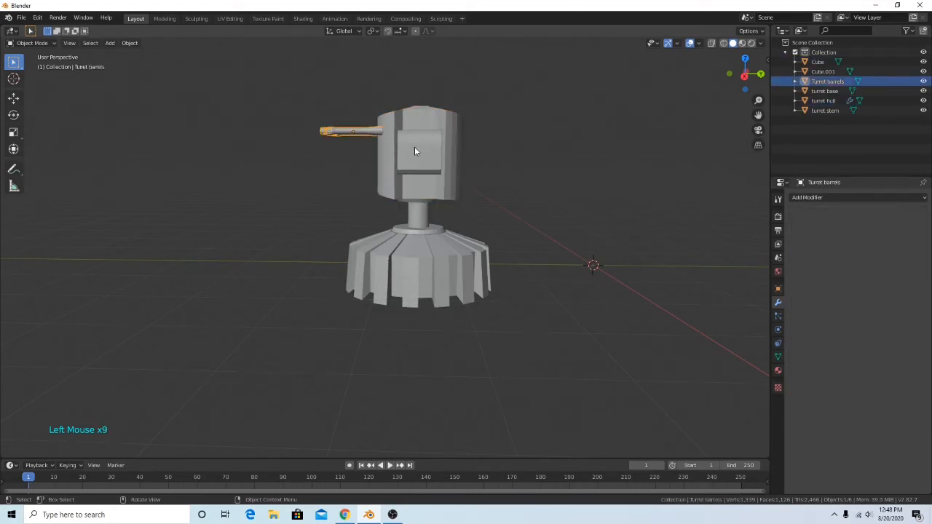
middle_click_drag(414, 151, 431, 222)
left_click(441, 225, "shift")
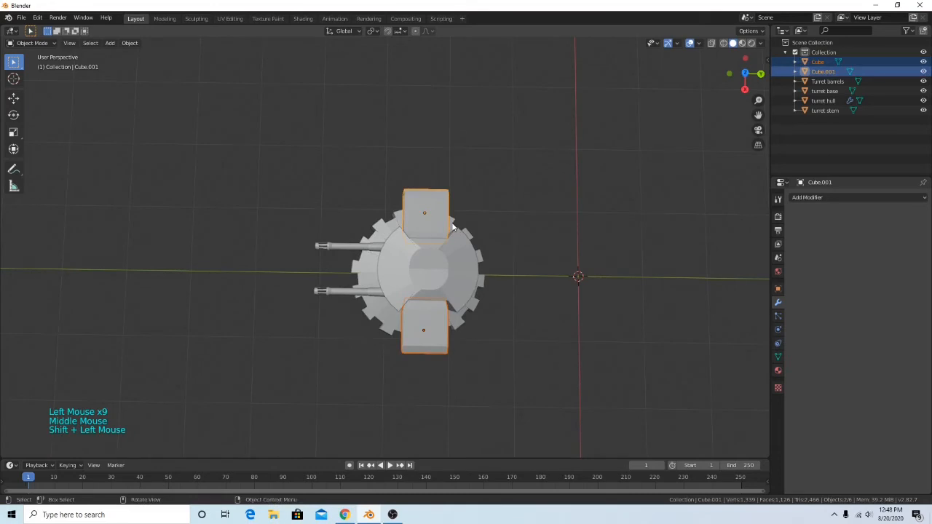
key("ctrl+j")
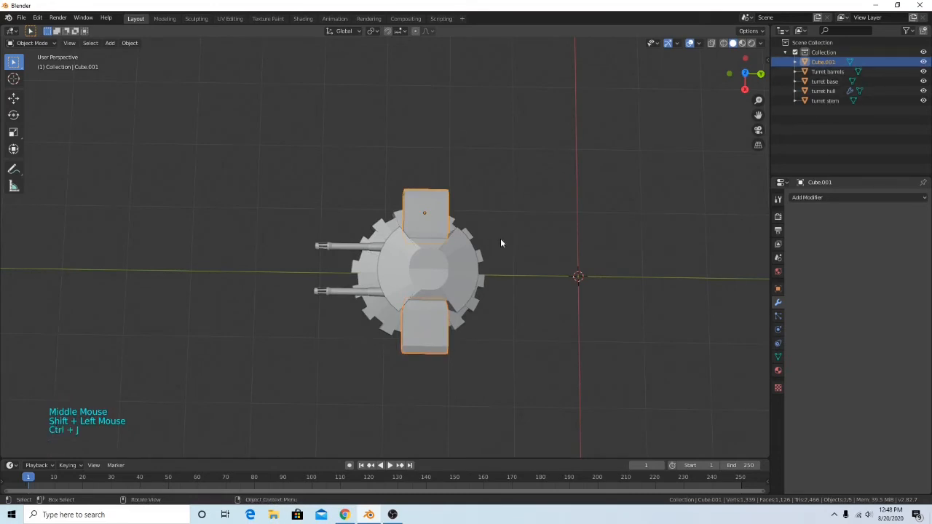
Rename the joined side cubes as "ammo boxes" and deselect them.
middle_click_drag(500, 238, 480, 191)
double_click(823, 61)
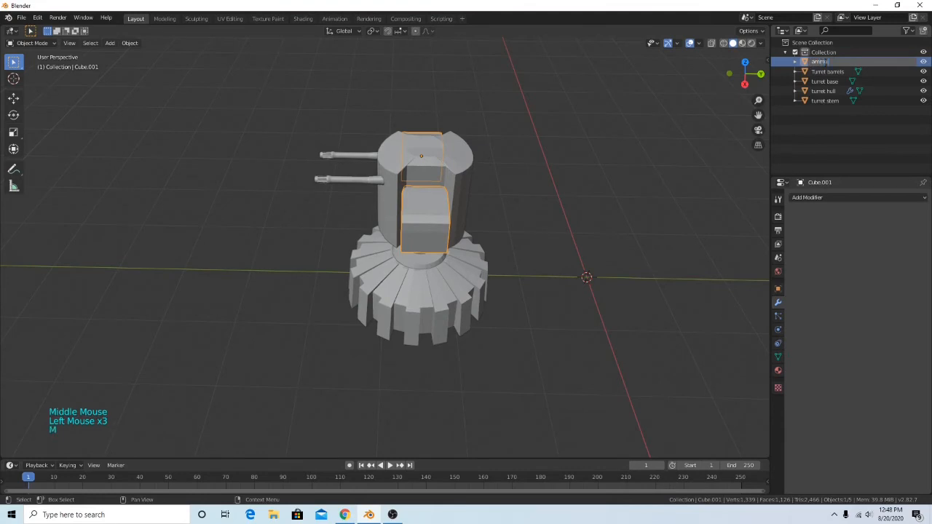
key("Return")
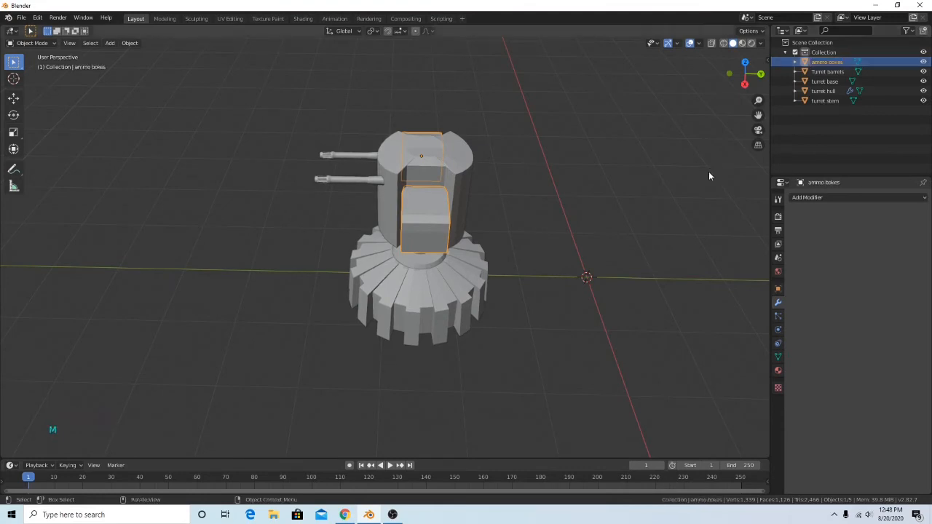
left_click(842, 64)
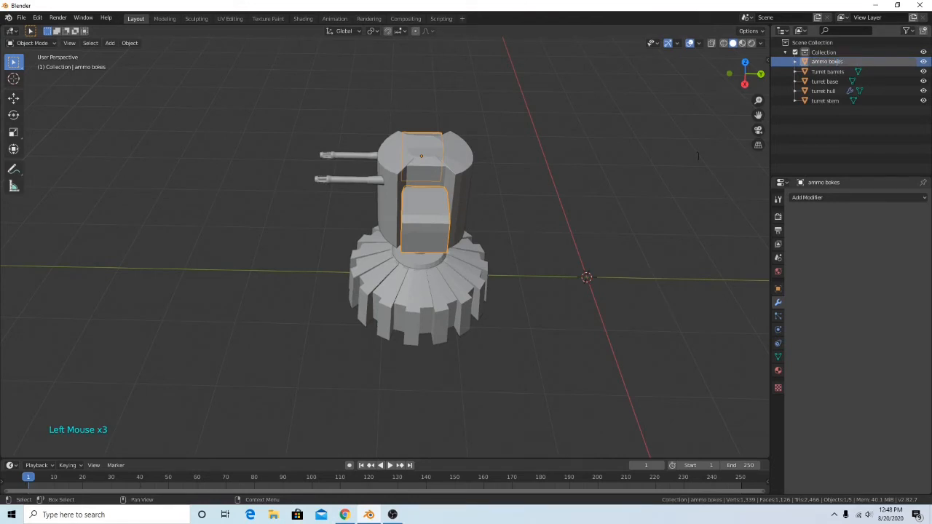
left_click(573, 236)
Add a cube mesh at the 3D cursor and scale it down uniformly to about 0.4.
middle_click_drag(574, 236, 578, 240)
key("shift+a")
mouse_move(577, 240)
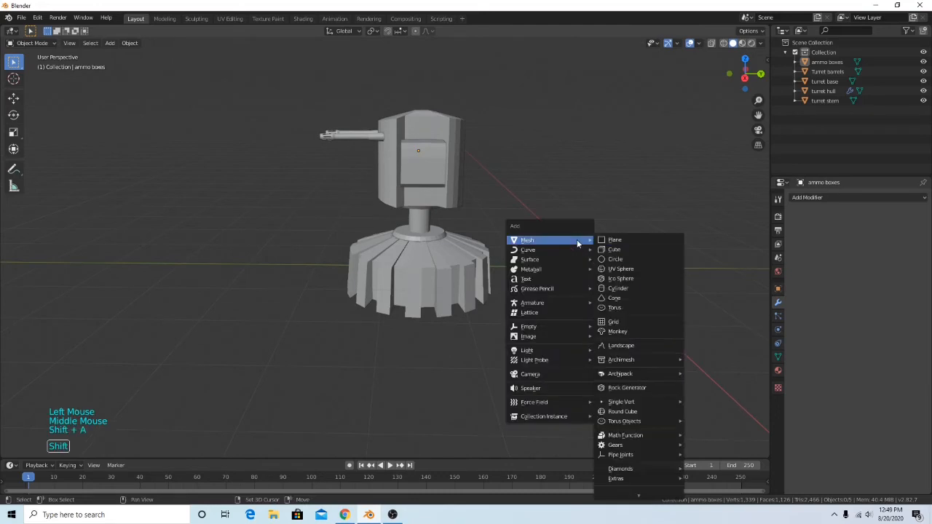
left_click(630, 253)
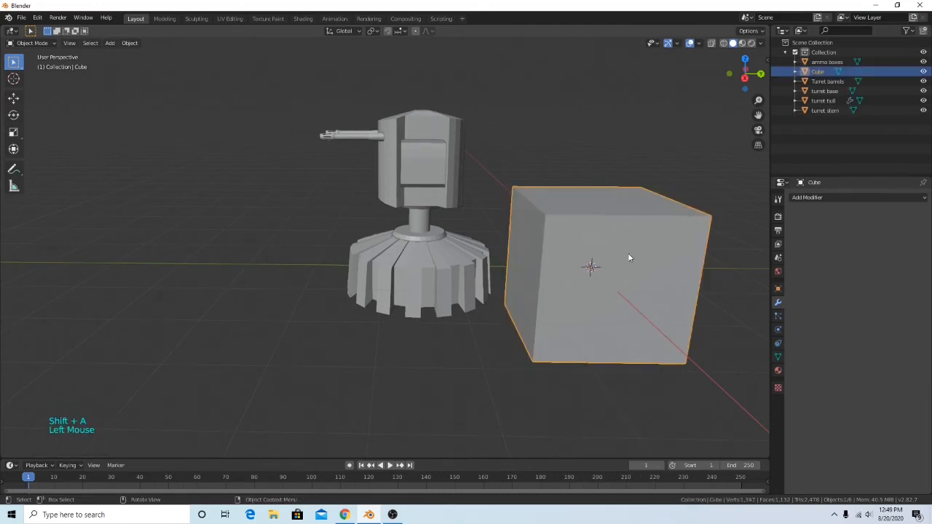
key("KP_Decimal")
scroll(668, 272, "down", 4)
key("s")
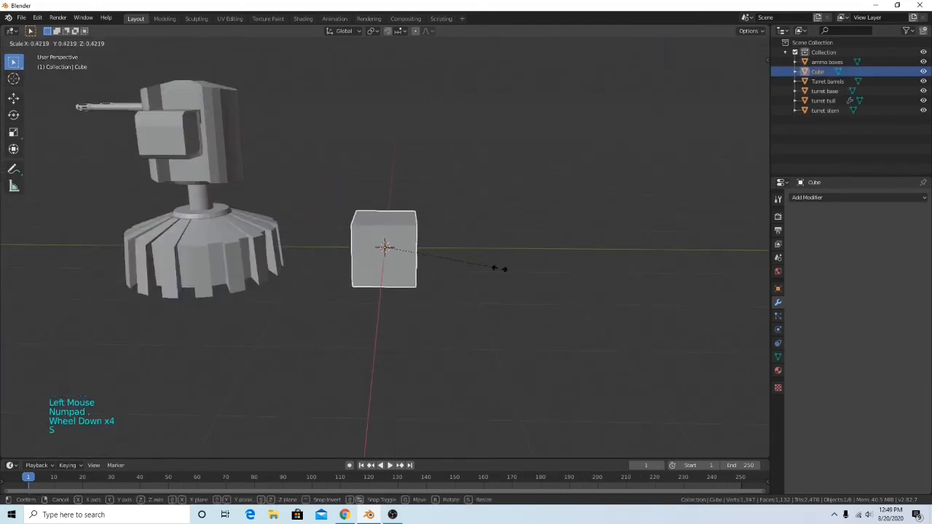
left_click(485, 268)
middle_click_drag(485, 268, 412, 308)
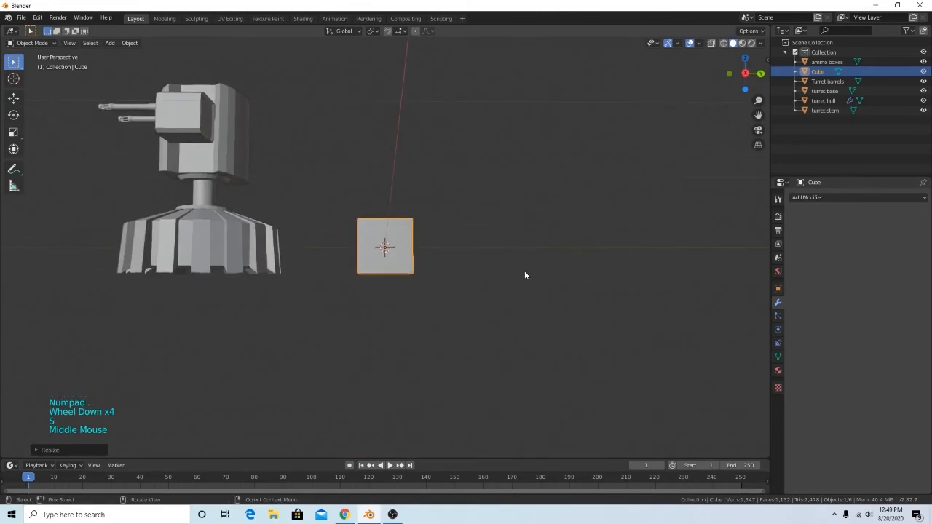
In edit mode and right view with X-ray on, select the new cube's bottom face and extrude it in place.
key("Tab")
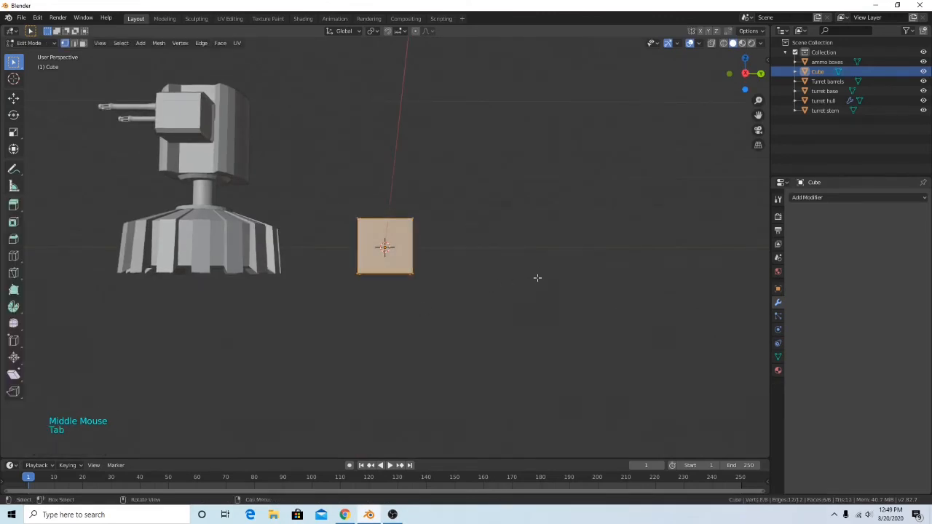
scroll(496, 291, "down", 1)
scroll(489, 295, "up", 3)
middle_click_drag(488, 298, 528, 309, "shift")
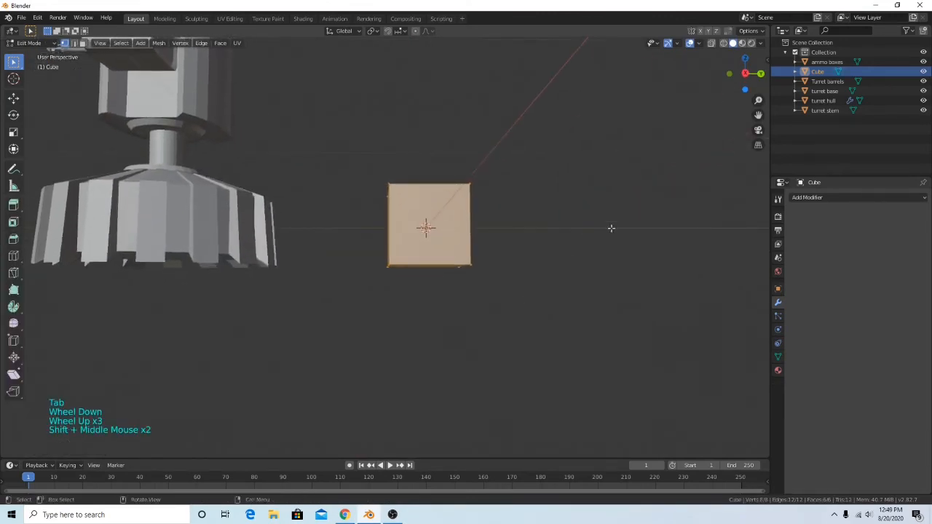
left_click(745, 74)
scroll(602, 264, "up", 3)
middle_click_drag(602, 264, 545, 272, "shift")
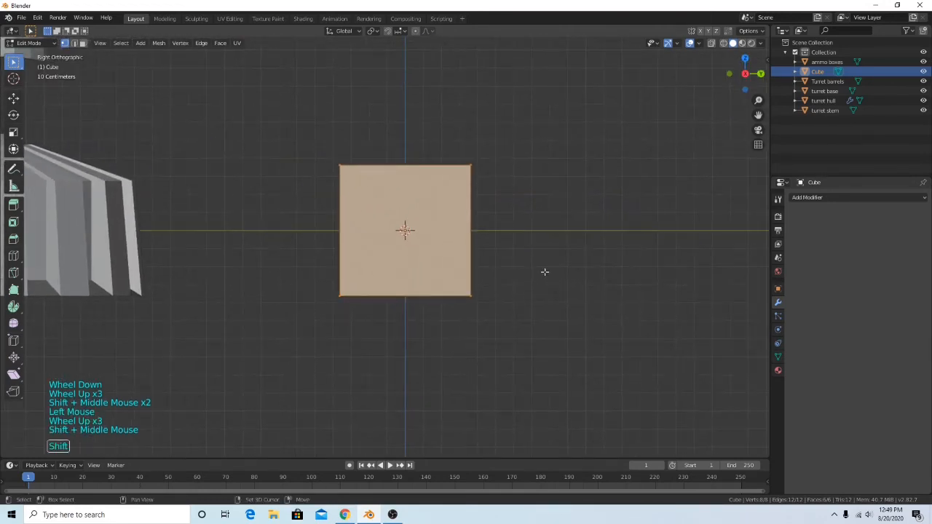
left_click_drag(301, 282, 560, 344)
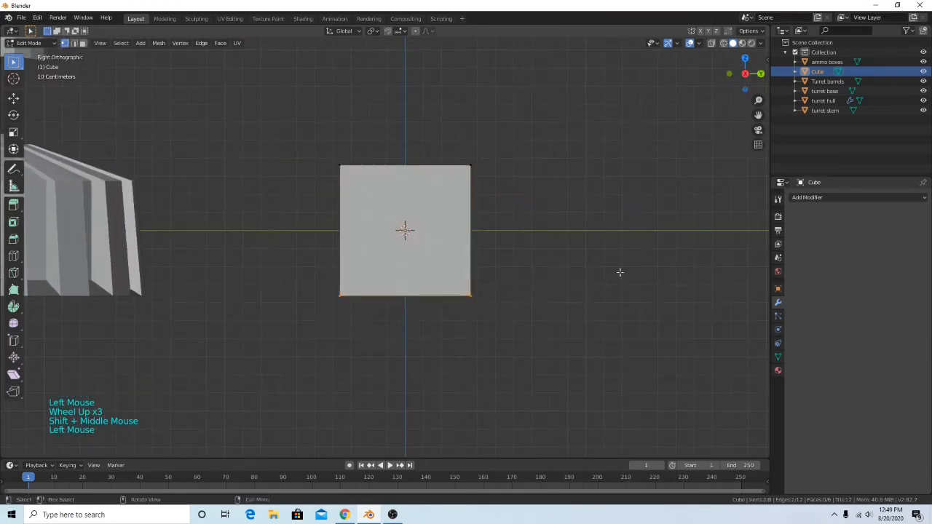
left_click(723, 43)
left_click_drag(278, 270, 554, 384)
key("e")
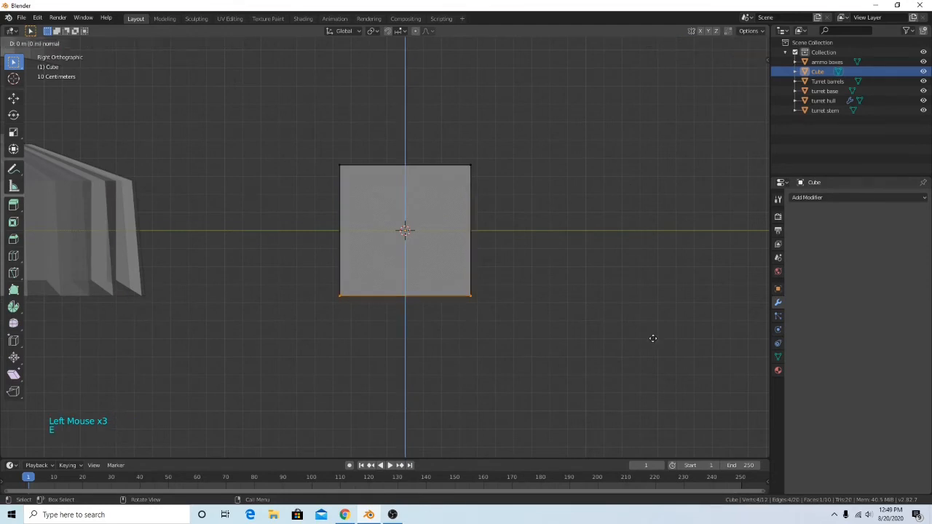
right_click(603, 344)
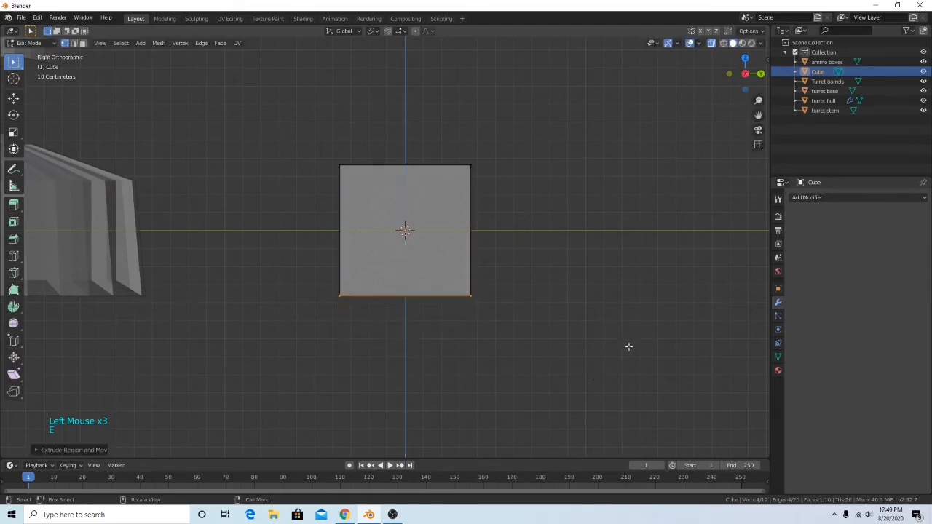
Scale the extruded bottom face to about 0.4 of its width and move it slightly down along Z.
key("s")
left_click(490, 341)
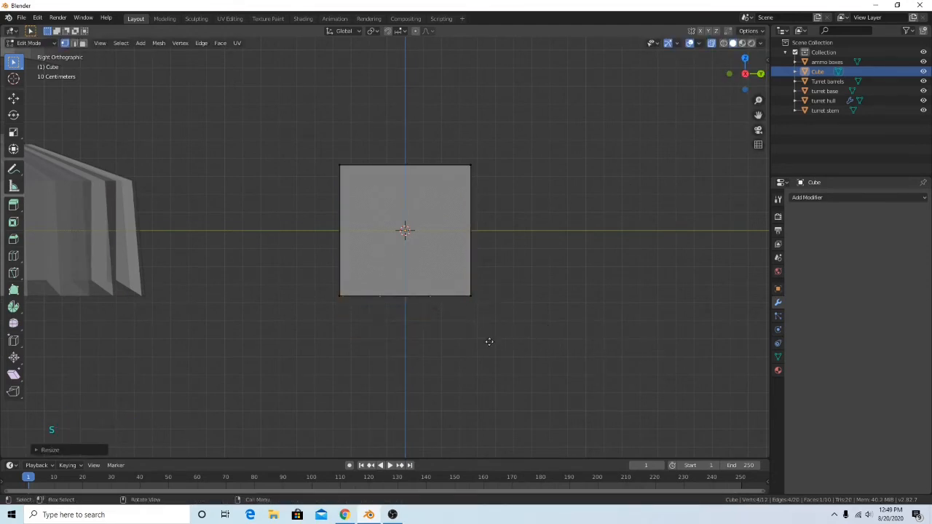
key("g")
key("z")
left_click(488, 348)
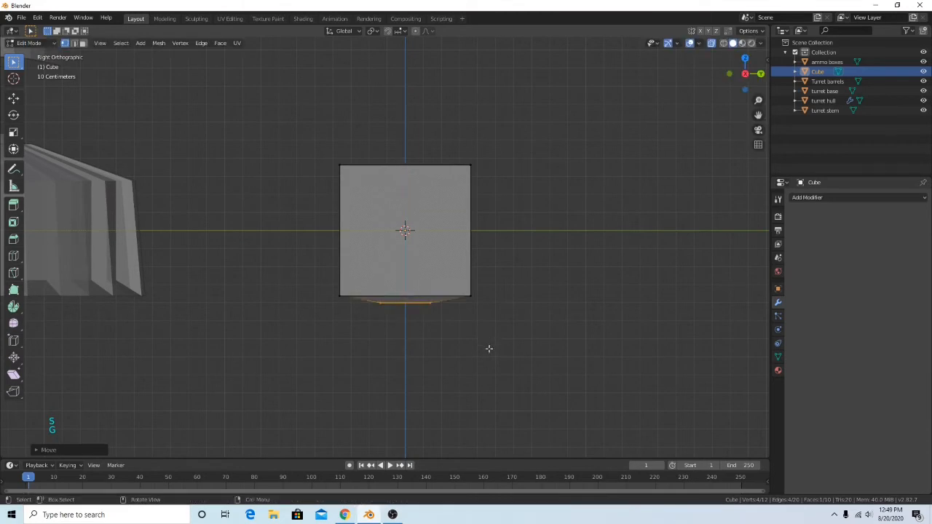
In top view, add two centred loop cuts through the cube, one along each horizontal axis.
middle_click_drag(430, 329, 428, 328)
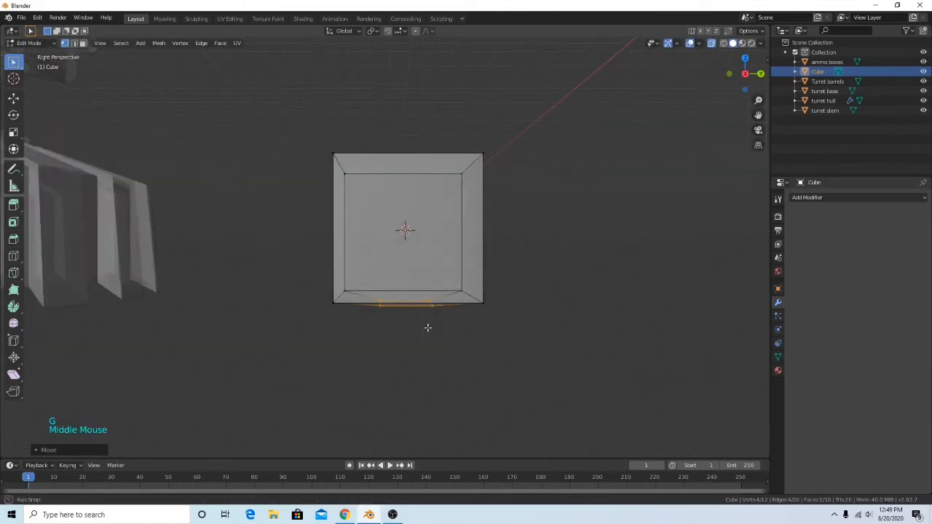
left_click(744, 58)
left_click(613, 269)
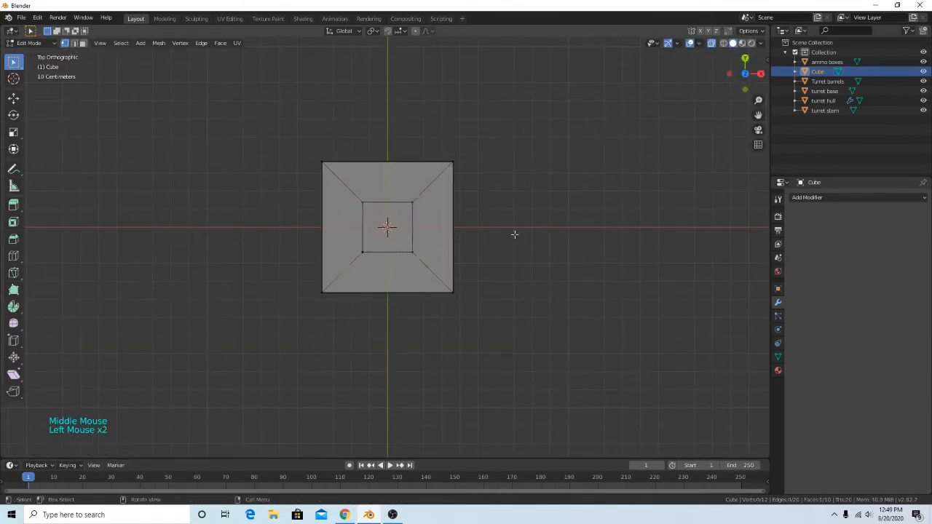
middle_click_drag(471, 245, 563, 174)
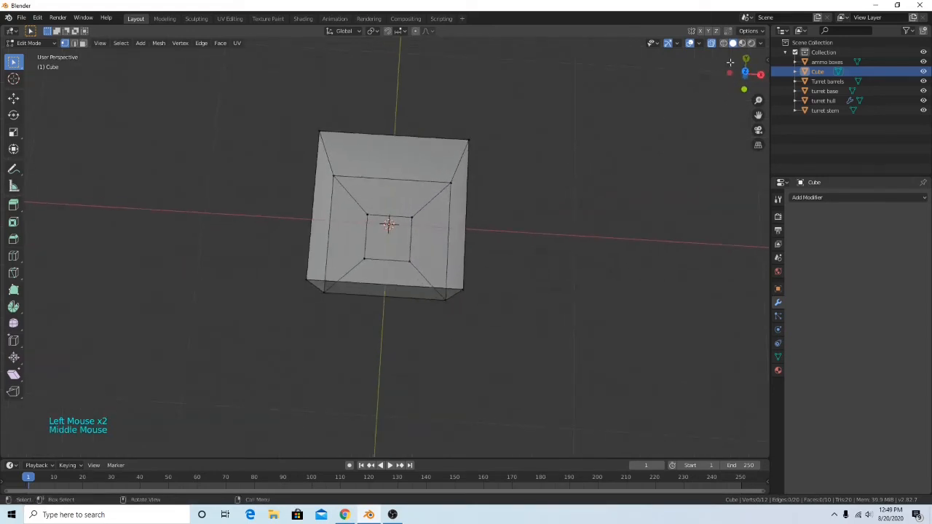
left_click(745, 70)
scroll(464, 237, "up", 1)
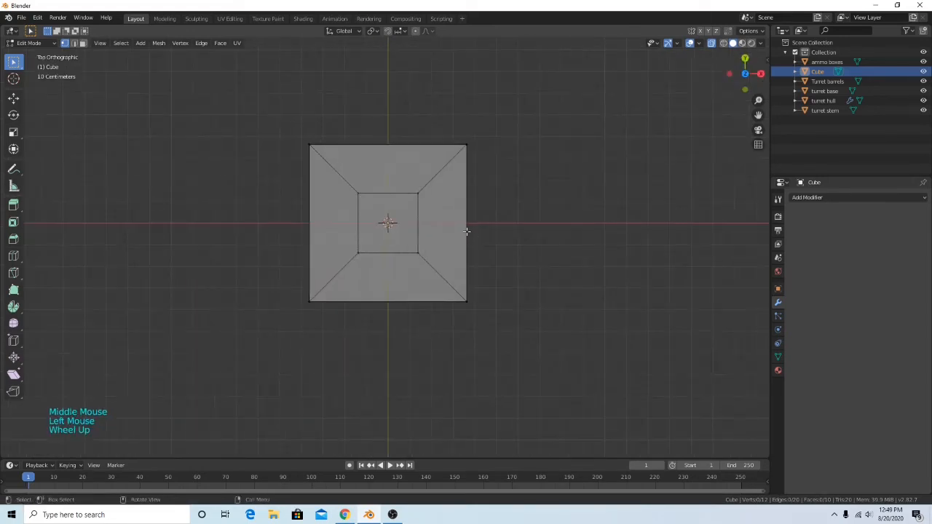
key("ctrl+r")
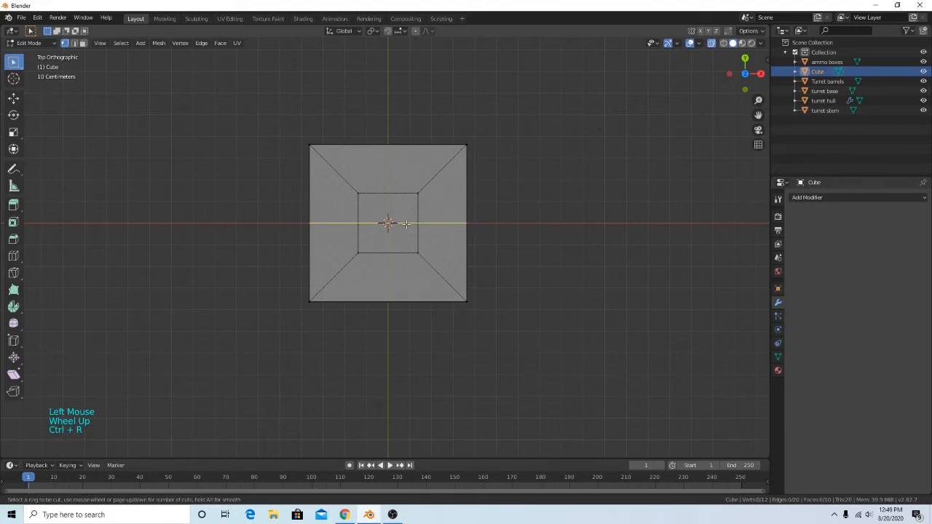
left_click(405, 223)
right_click(515, 236)
key("ctrl+r")
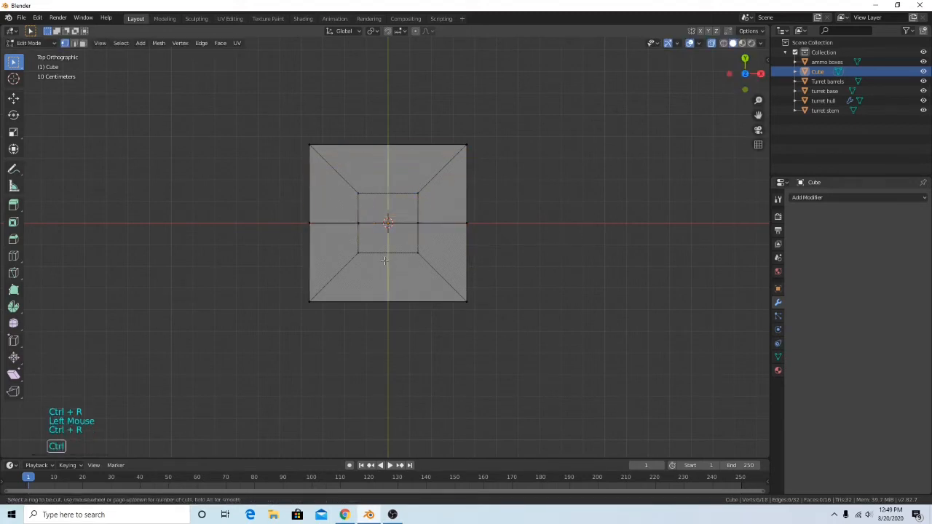
left_click(393, 254)
right_click(379, 153)
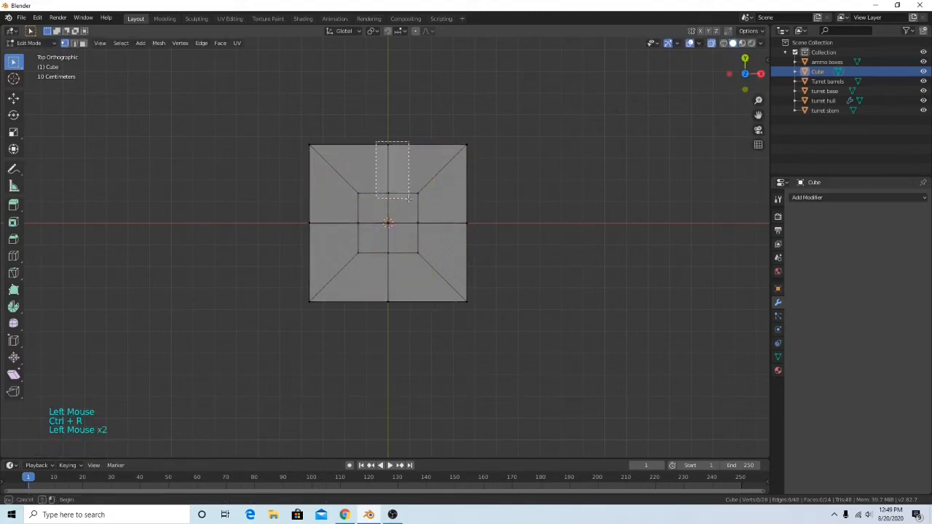
Select the loop-cut vertices at the middle of all four sides, including those on the small bottom face.
left_click_drag(410, 198, 409, 198)
left_click_drag(364, 248, 400, 314, "shift")
left_click_drag(260, 192, 359, 242, "shift")
left_click_drag(405, 211, 499, 235, "shift")
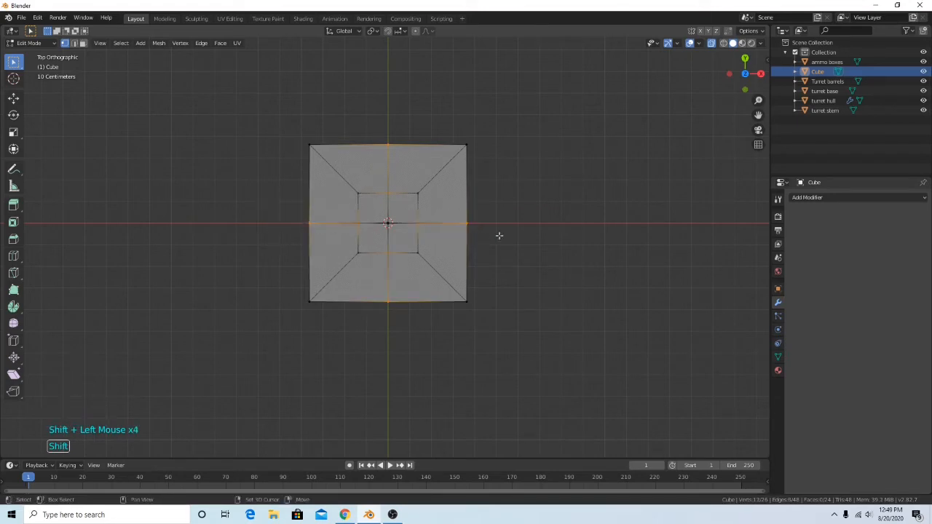
Try to scale the selected mid-side vertices outward uniformly on all axes.
key("s")
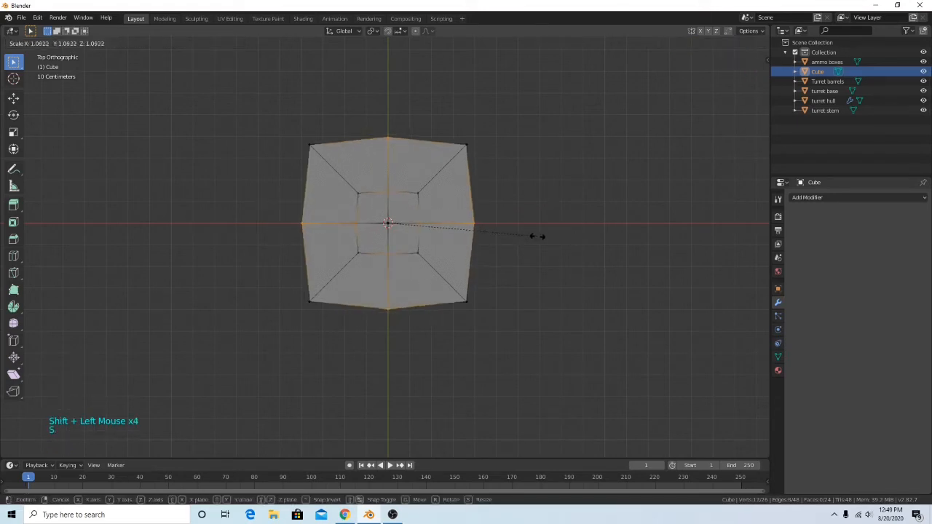
left_click(547, 236)
middle_click_drag(547, 236, 495, 155)
key("ctrl+z")
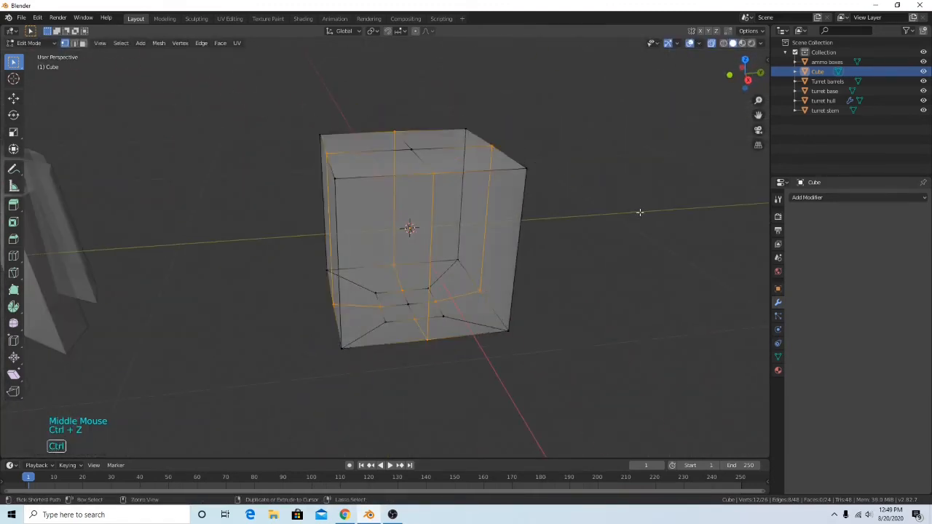
Scale the selected mid-side vertices outward to about 1.4 with the Z axis locked, rounding the cube into an octagon.
key("s")
key("shift+z")
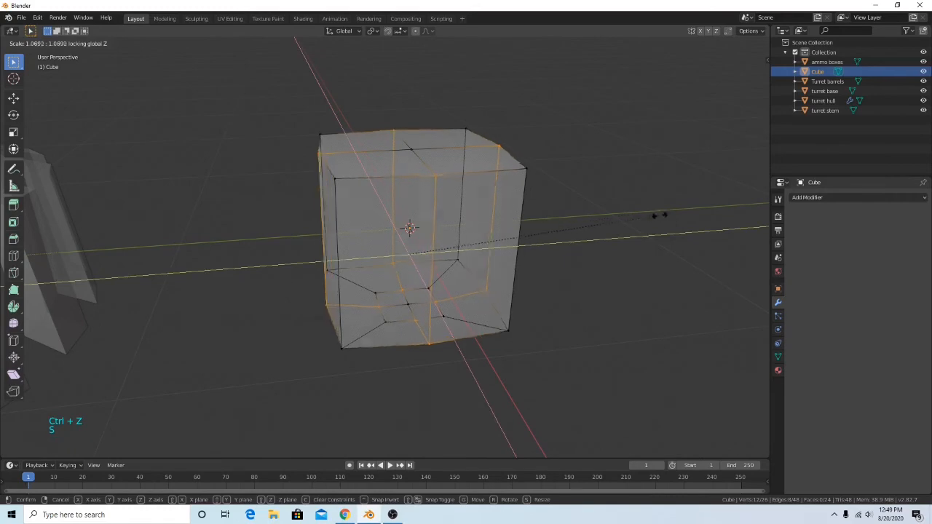
left_click(645, 239)
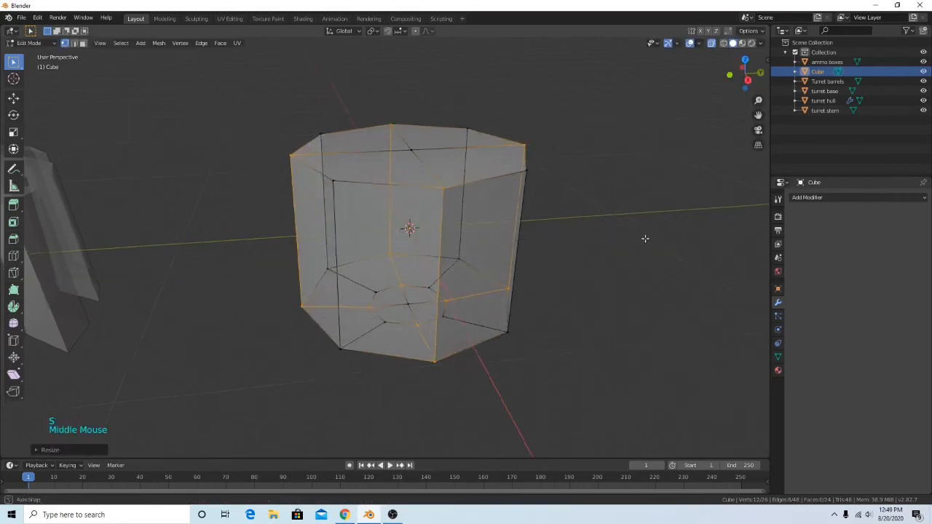
In right view, lower the small bottom face slightly along Z and extrude it down about 0.05 m.
middle_click_drag(645, 240, 569, 232)
left_click(739, 71)
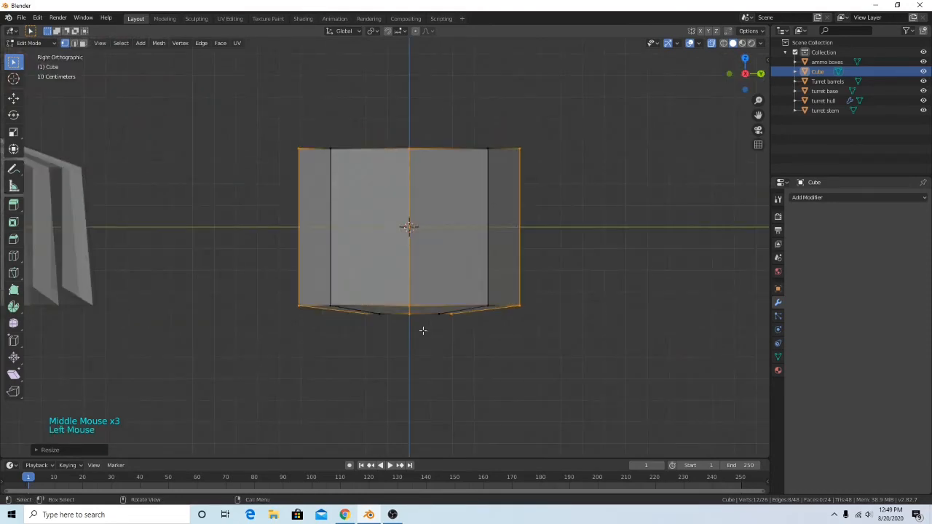
left_click_drag(358, 307, 476, 340)
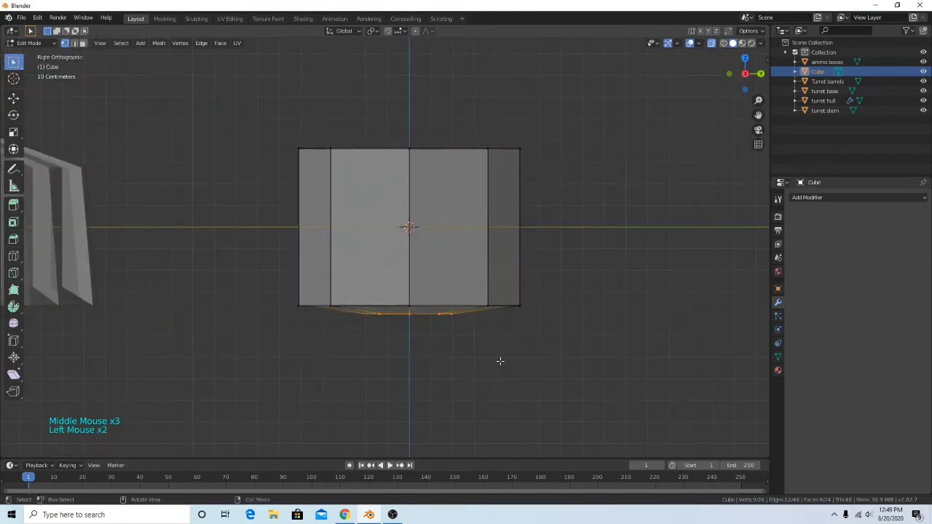
key("g")
key("z")
left_click(499, 363)
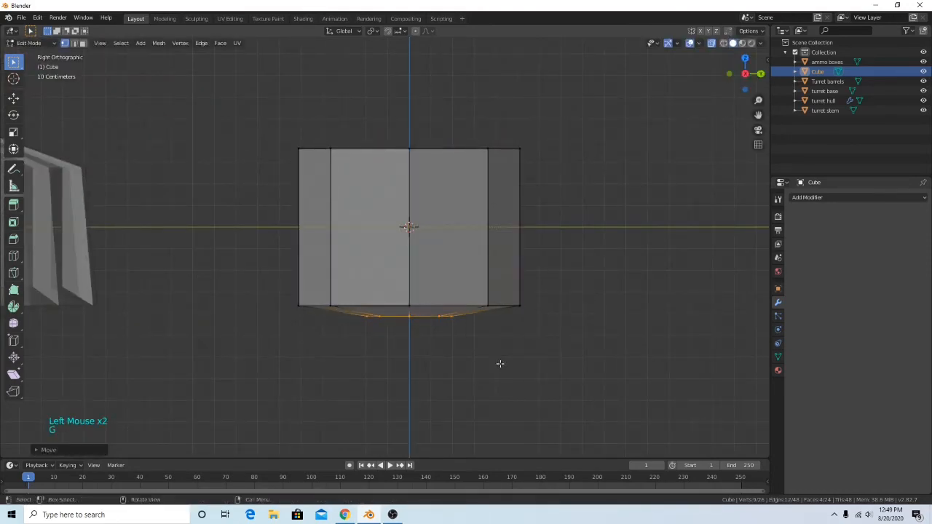
key("e")
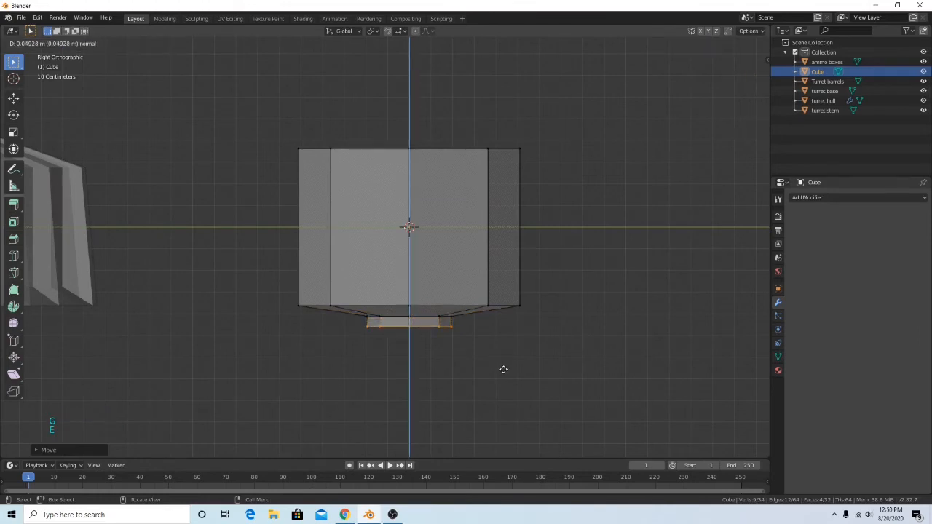
left_click(503, 369)
middle_click_drag(580, 332, 586, 344, "shift")
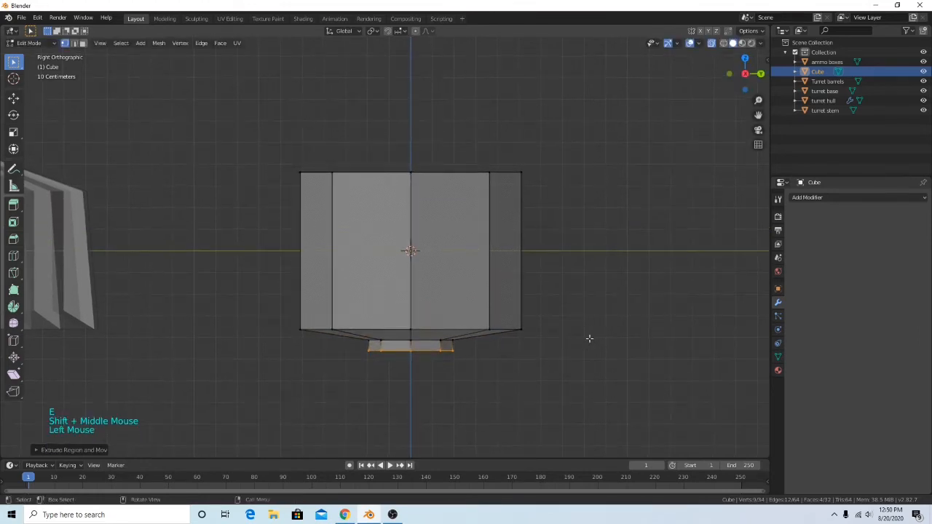
Select the top face of the mesh and lower it about 0.5 m along Z.
left_click(600, 352)
left_click_drag(240, 117, 620, 222)
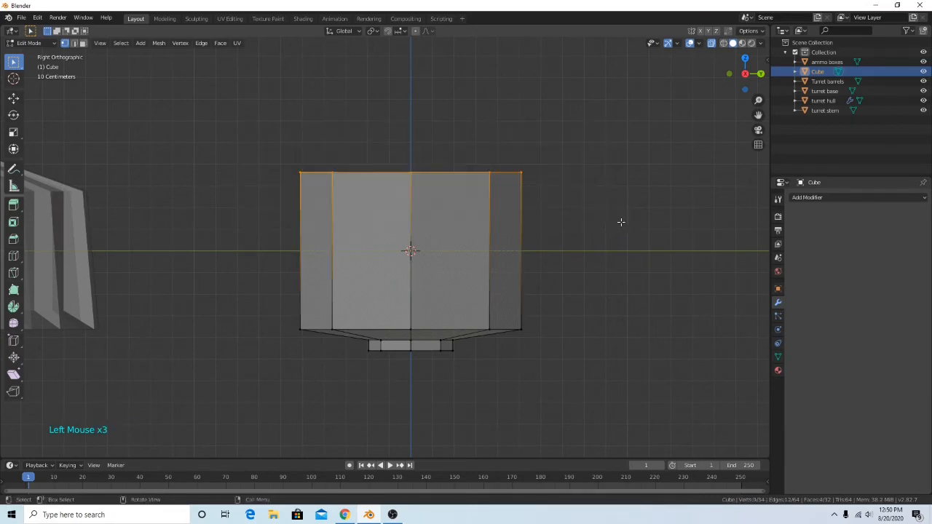
key("g")
key("z")
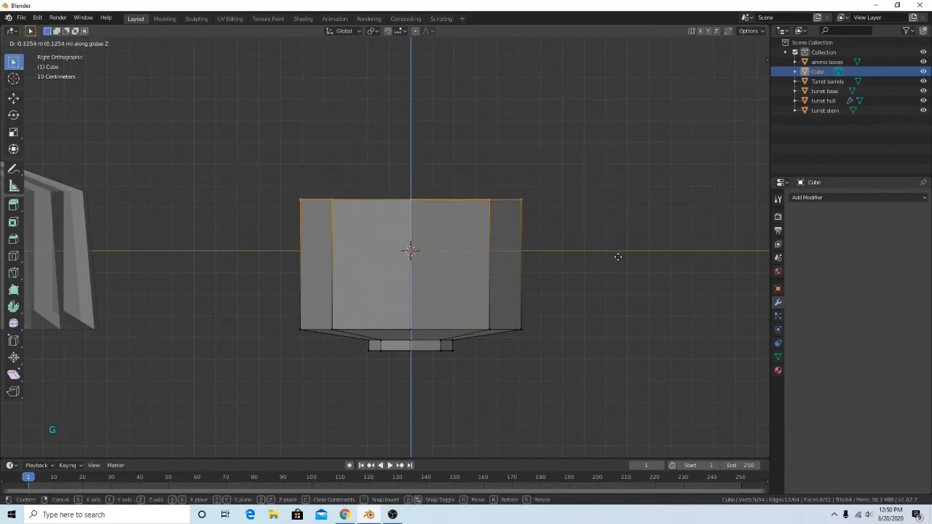
left_click(614, 337)
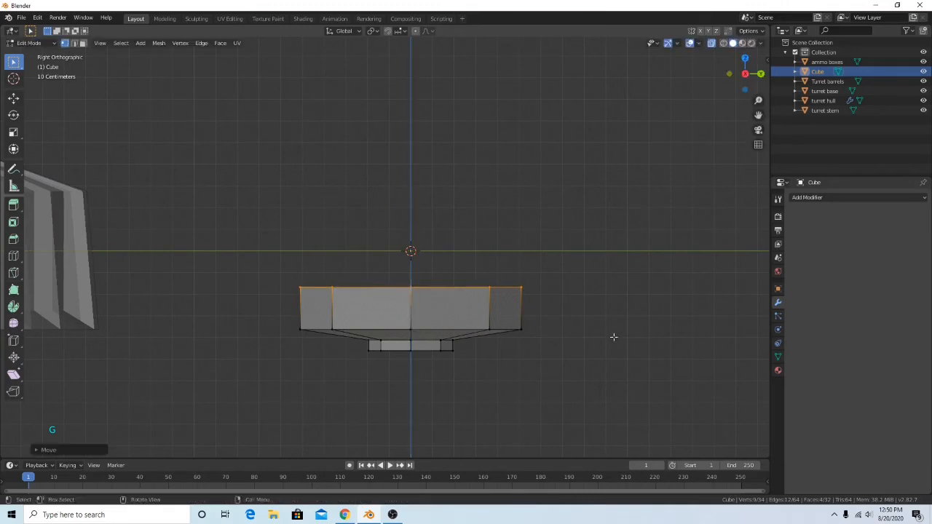
Extrude the top face up twice by about 0.2 m, scaling it to about 0.85 and then about 0.5.
key("e")
left_click(619, 291)
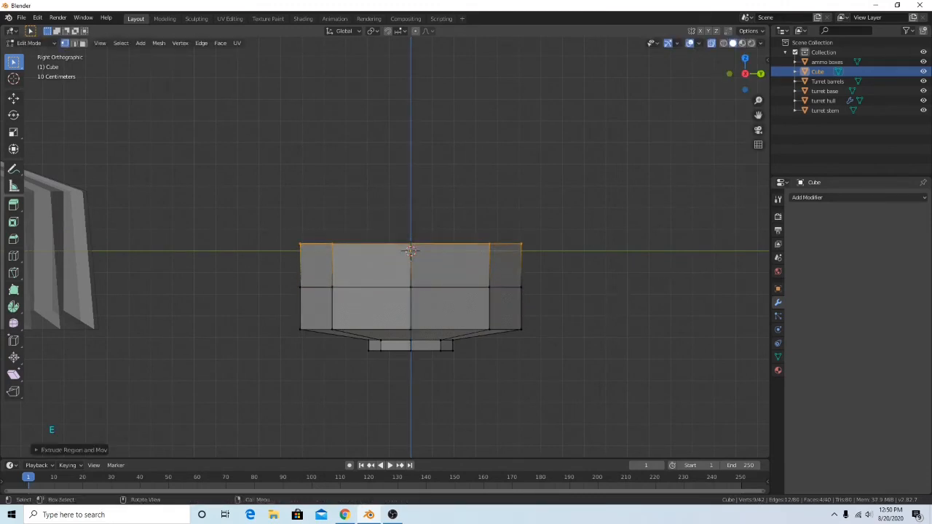
key("s")
left_click(636, 288)
key("e")
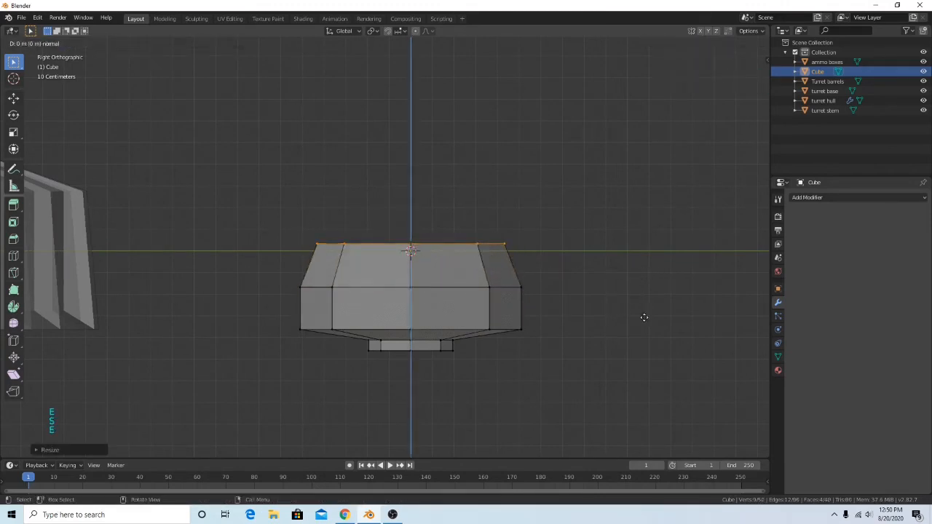
left_click(695, 245)
key("s")
left_click(547, 231)
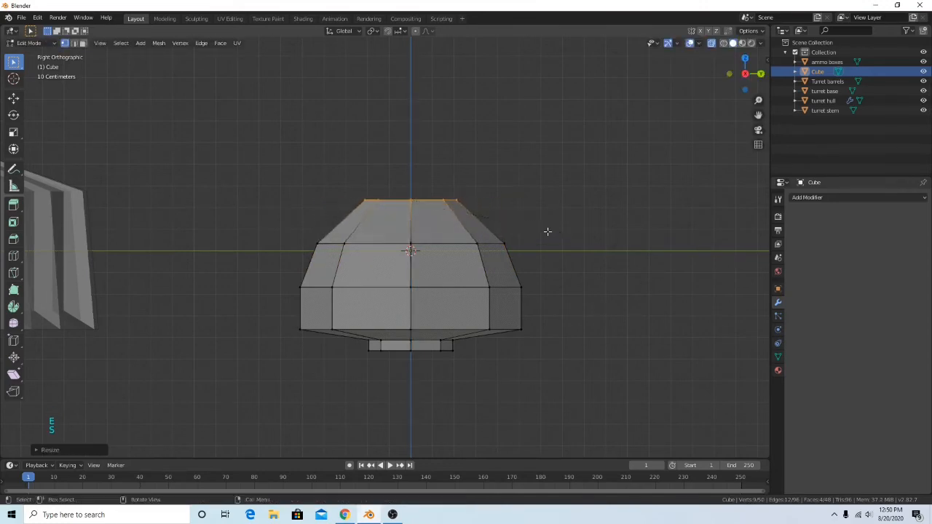
Extrude a short dome cap from the top face, scale it to about 0.25 and lower it about 0.03 m along Z.
key("e")
left_click(565, 229)
key("s")
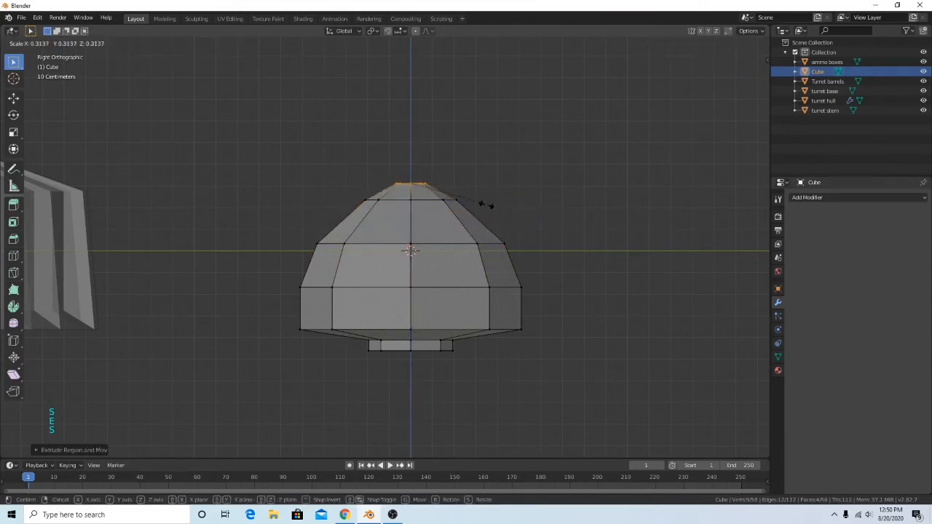
left_click(470, 202)
key("g")
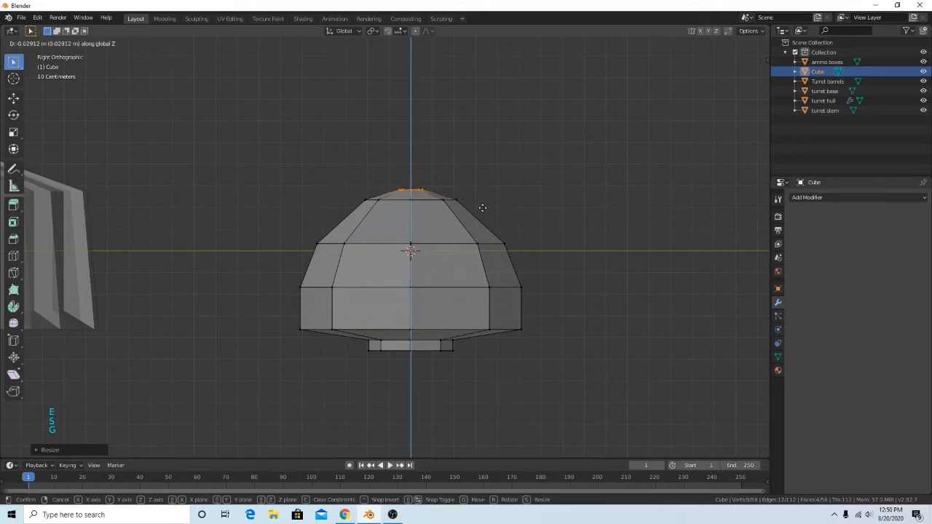
left_click(482, 208)
Raise the dome's middle vertex ring about 0.05 m along Z and widen the ring above it slightly.
left_click_drag(285, 230, 518, 256)
key("g")
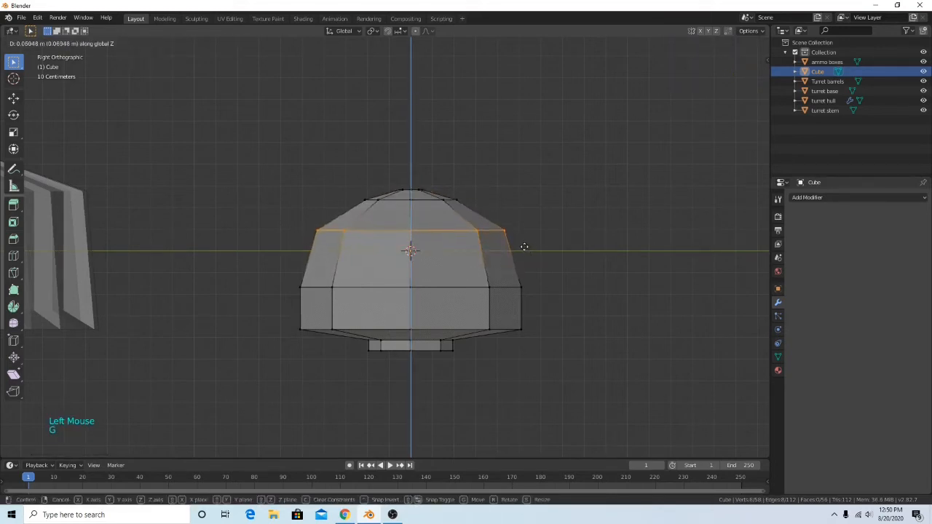
left_click(522, 249)
left_click_drag(346, 198, 493, 209)
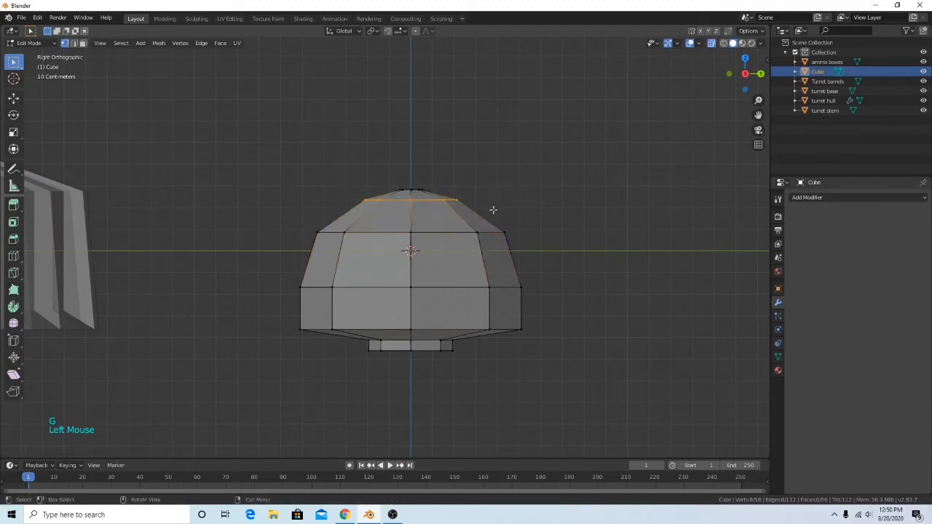
key("s")
left_click(501, 210)
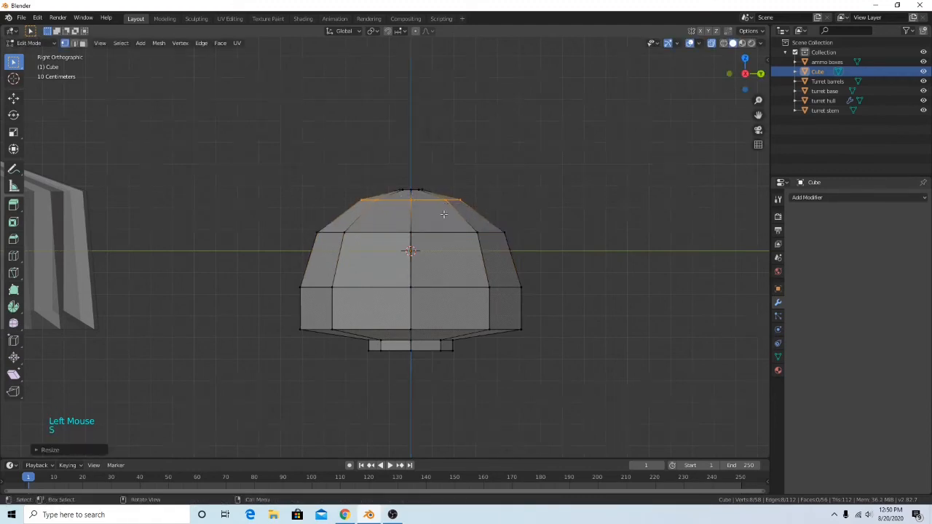
middle_click_drag(443, 212, 520, 246)
middle_click_drag(629, 248, 589, 246)
left_click(571, 251)
Select the whole dome mesh and, in right view, move it onto the top of the turret hull.
scroll(560, 218, "down", 5)
scroll(510, 187, "up", 1)
left_click_drag(318, 194, 528, 317)
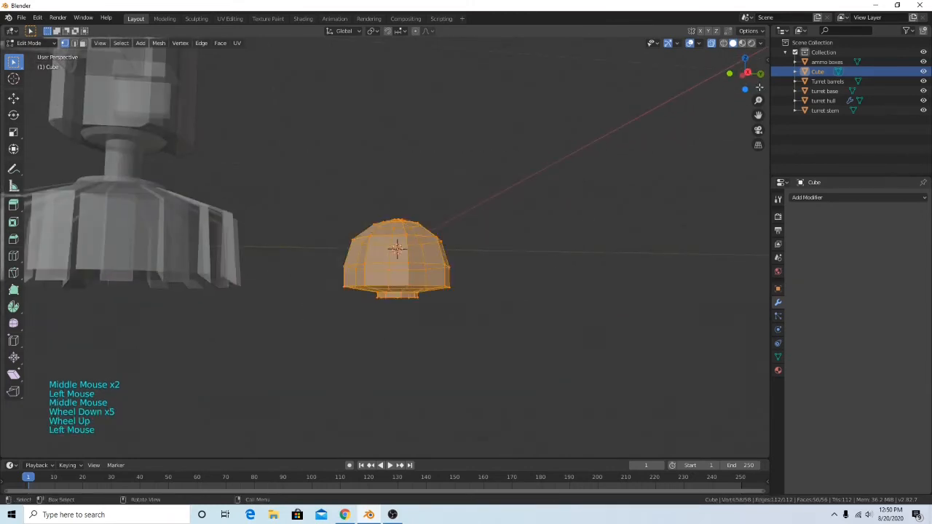
left_click(747, 73)
scroll(545, 318, "down", 3)
middle_click_drag(546, 318, 507, 288, "shift")
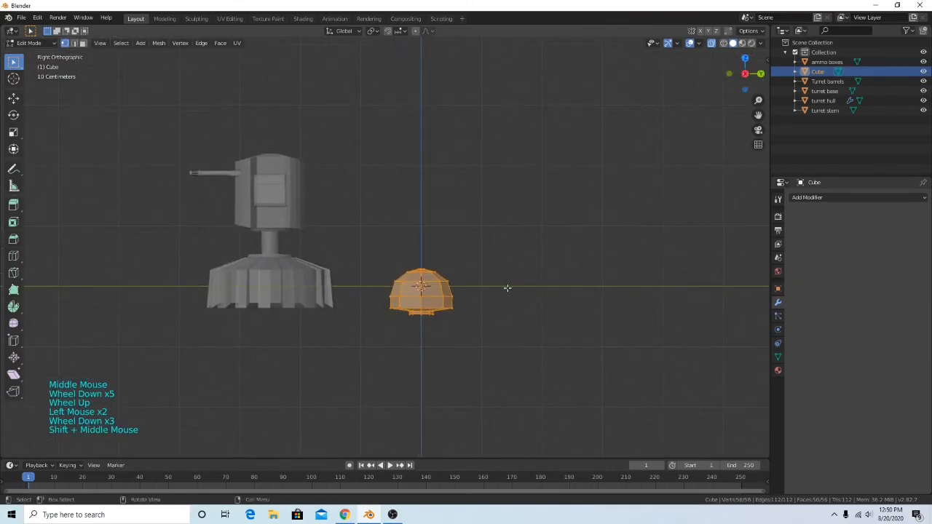
key("g")
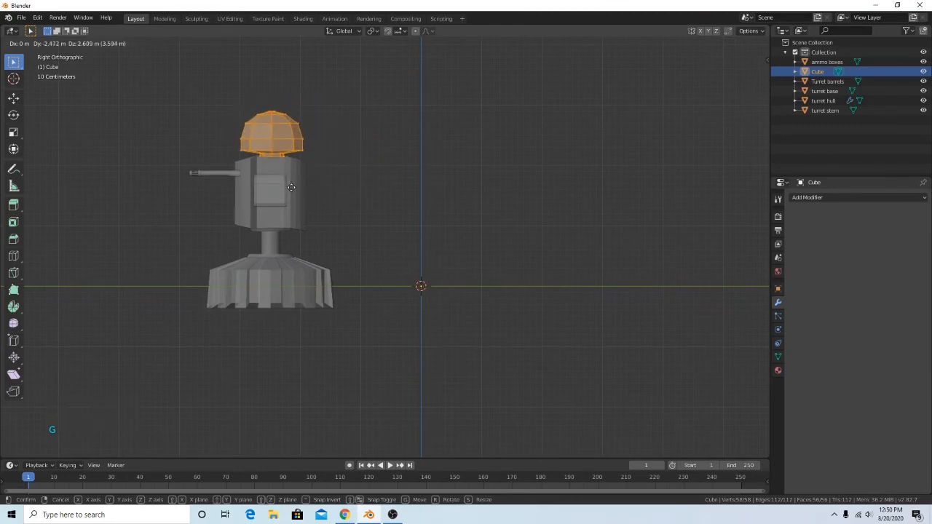
left_click(292, 184)
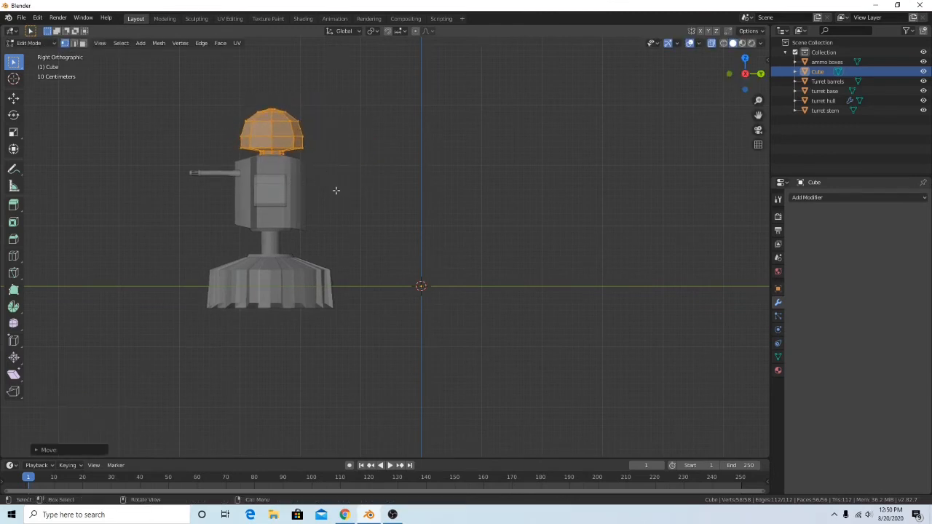
Scale the dome down to about half its size and lower it about 0.17 m along Z onto the hull roof.
scroll(335, 190, "up", 4)
middle_click_drag(335, 189, 466, 269, "shift")
scroll(403, 191, "up", 3)
middle_click_drag(404, 191, 595, 197, "shift")
key("s")
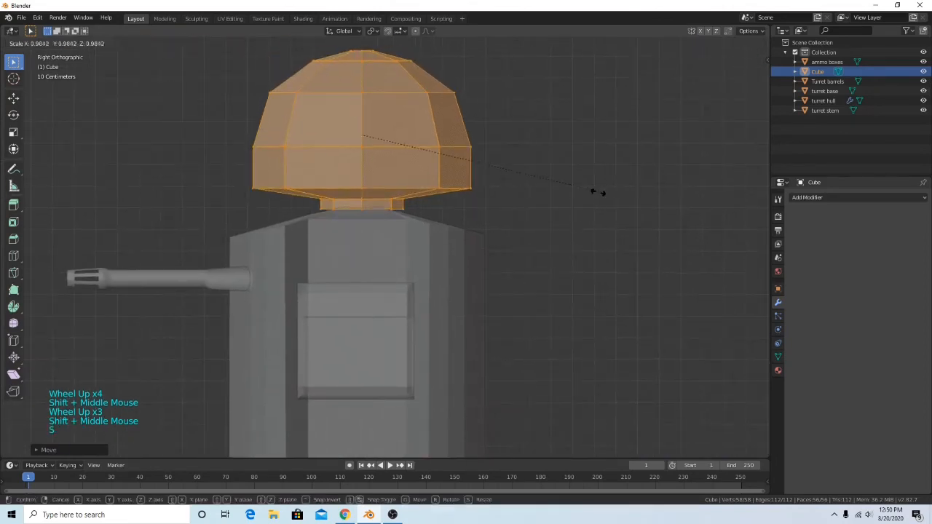
left_click(472, 198)
key("z")
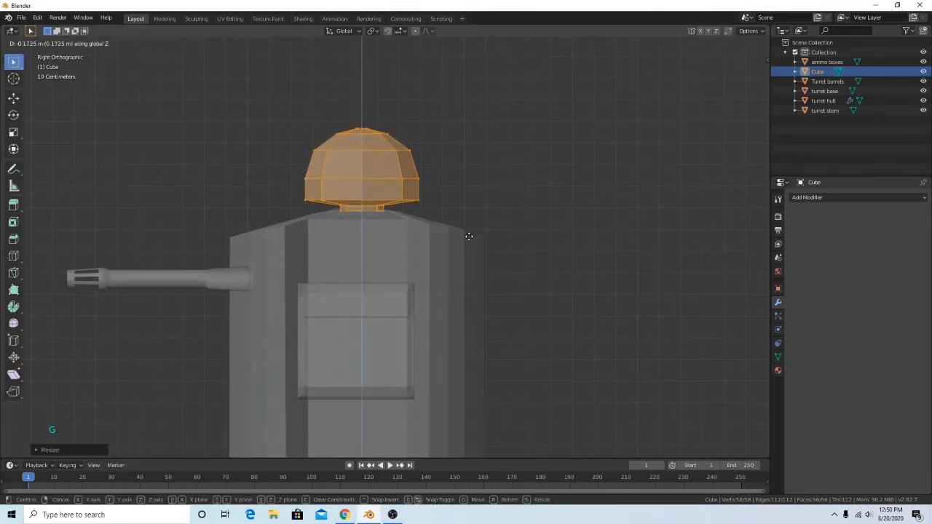
left_click(469, 234)
middle_click_drag(550, 204, 568, 213, "shift")
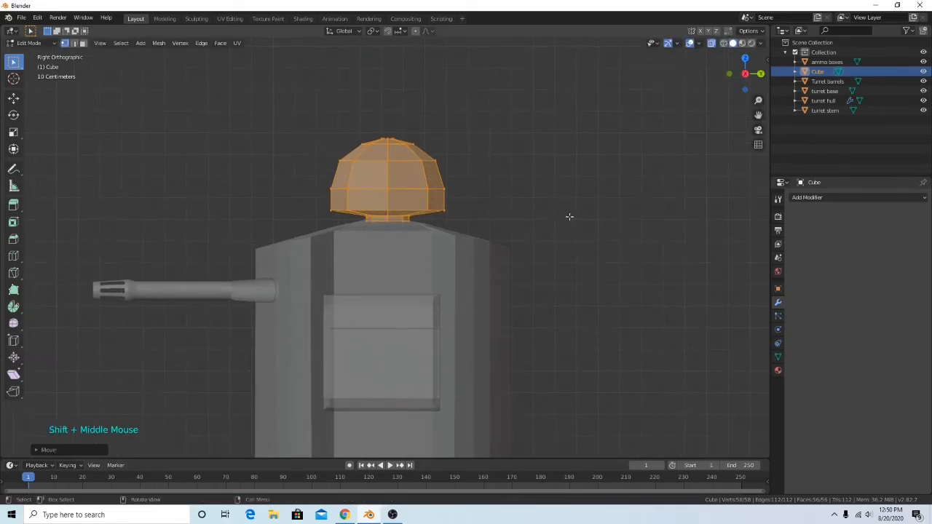
Leave Edit Mode and, in right view, lower the dome slightly along Z onto the hull roof.
left_click(564, 222)
key("Tab")
scroll(533, 254, "down", 3)
left_click(521, 268)
middle_click_drag(521, 267, 402, 208)
left_click(393, 192)
left_click(551, 203)
left_click(754, 76)
scroll(524, 212, "up", 4)
left_click(446, 219)
key("g")
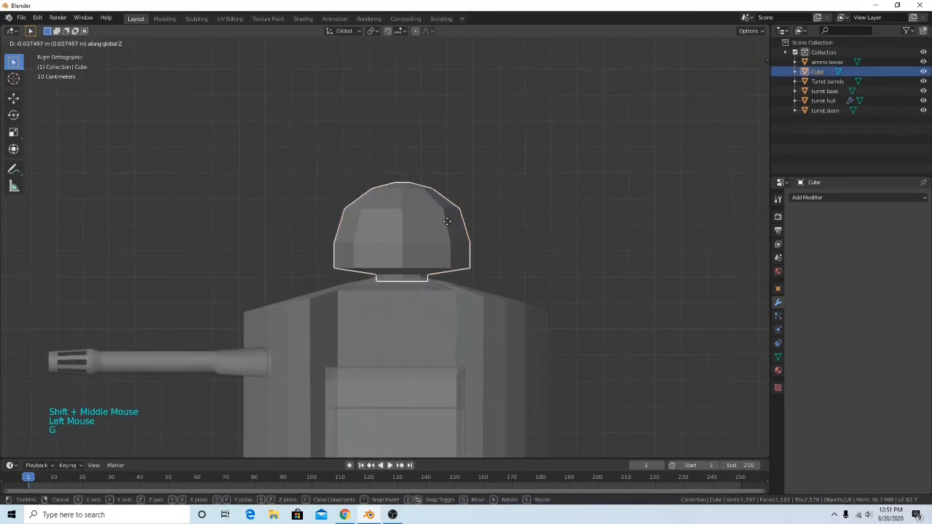
left_click(561, 224)
Deselect the dome and turn off X-ray so the turret displays as solid in Object Mode.
left_click(568, 283)
key("Tab")
scroll(503, 291, "down", 3)
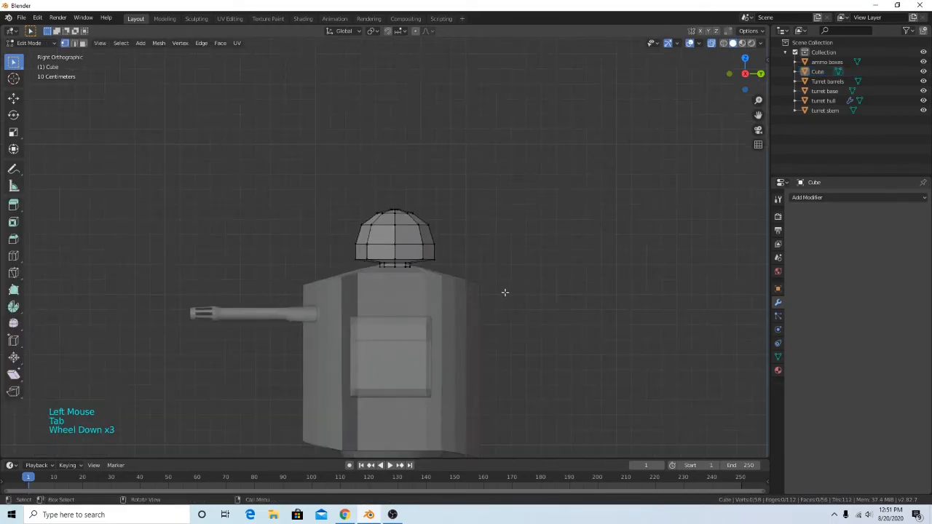
key("Tab")
scroll(473, 295, "down", 2)
middle_click_drag(450, 297, 469, 330, "shift")
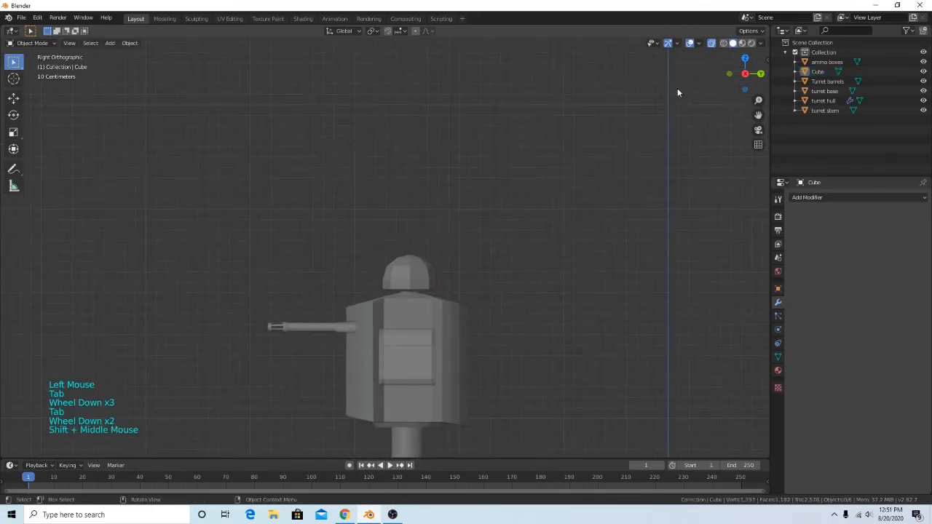
left_click(711, 44)
middle_click_drag(437, 224, 414, 275)
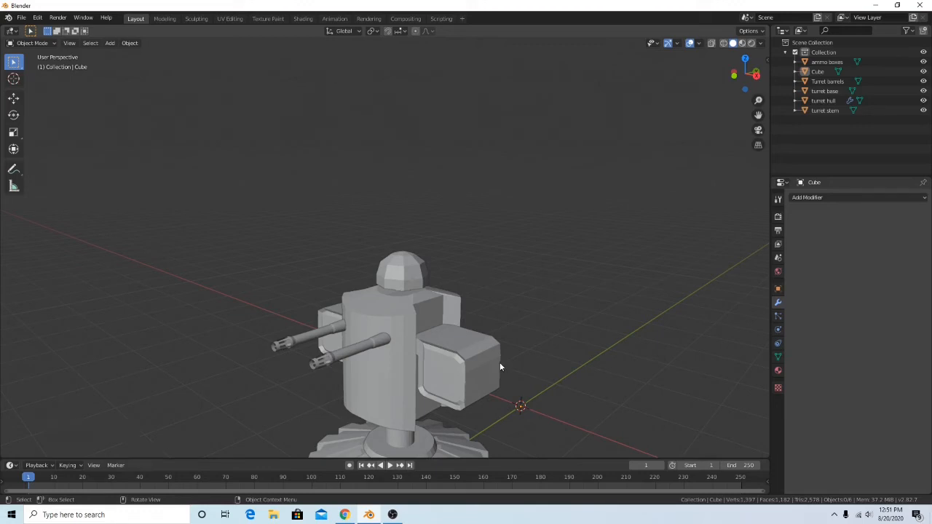
Examine the assembled turret from several angles, checking the hull, ammo boxes and dome.
middle_click_drag(499, 369, 411, 279)
middle_click_drag(521, 378, 434, 357, "shift")
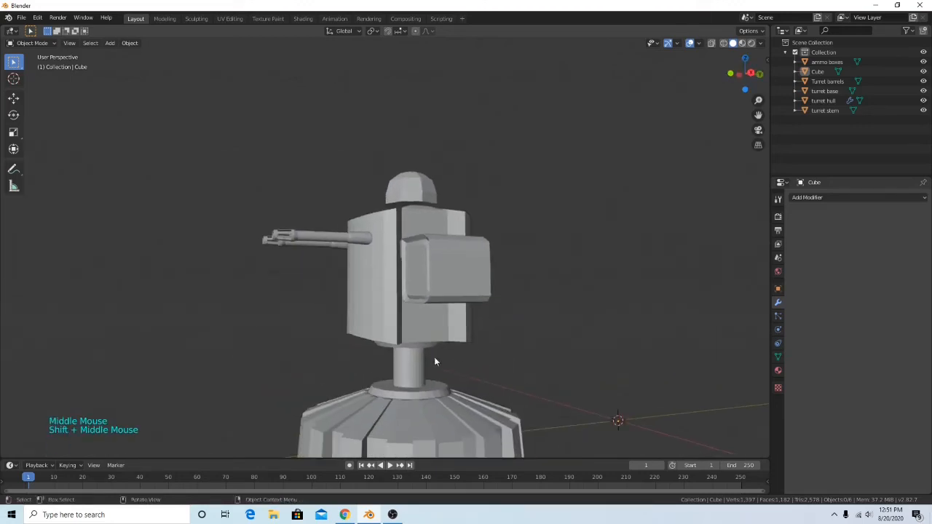
left_click(413, 319)
left_click(348, 240)
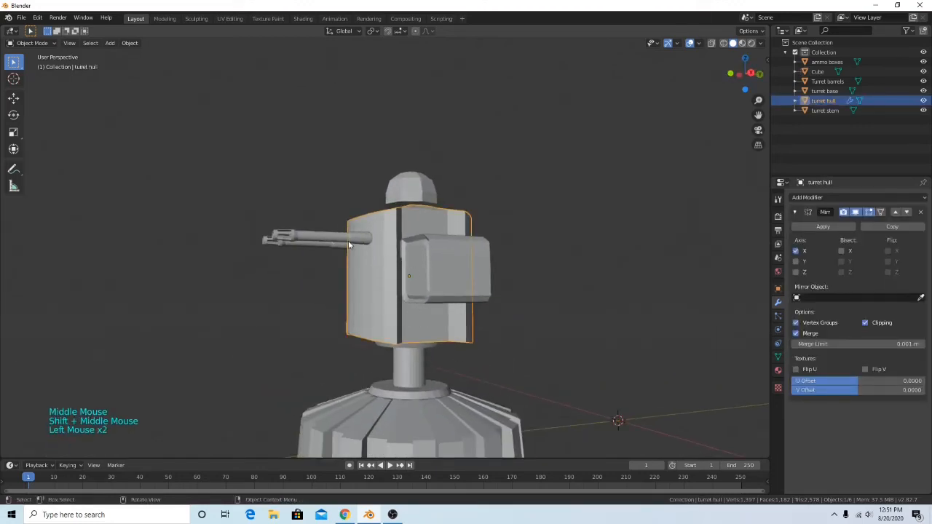
left_click(450, 286)
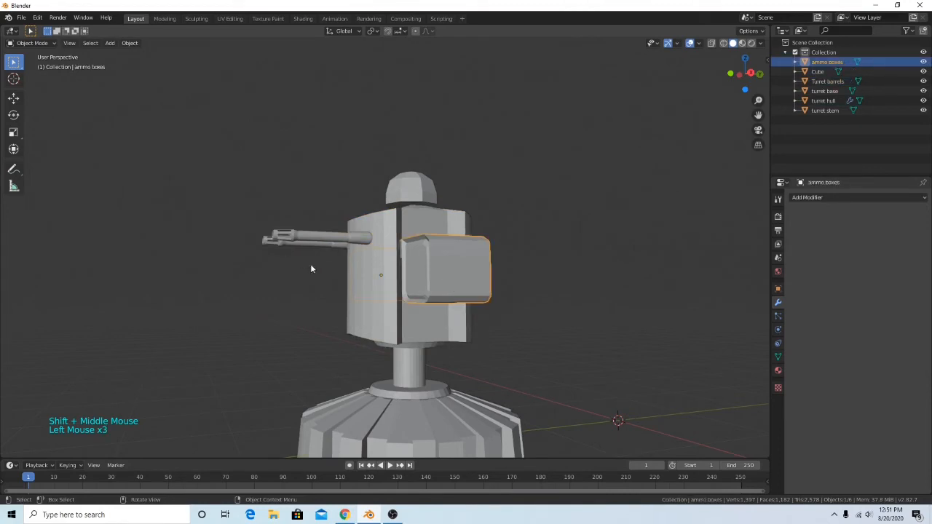
left_click(414, 187)
left_click(436, 227)
left_click(424, 189)
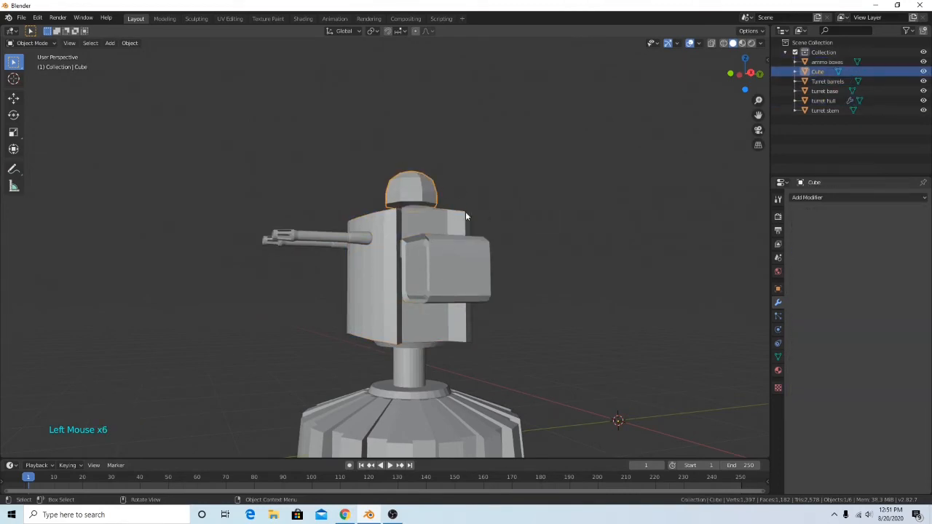
middle_click_drag(511, 258, 467, 251)
scroll(466, 255, "down", 3)
middle_click_drag(466, 251, 532, 285)
scroll(540, 263, "up", 1, "shift")
middle_click_drag(531, 285, 476, 309)
scroll(542, 327, "up", 3)
scroll(542, 326, "up", 1, "shift")
Open the turret barrels for mesh editing and frame the muzzle in right view.
left_click(279, 263)
middle_click_drag(279, 262, 397, 291)
scroll(399, 291, "up", 1)
middle_click_drag(402, 292, 386, 277)
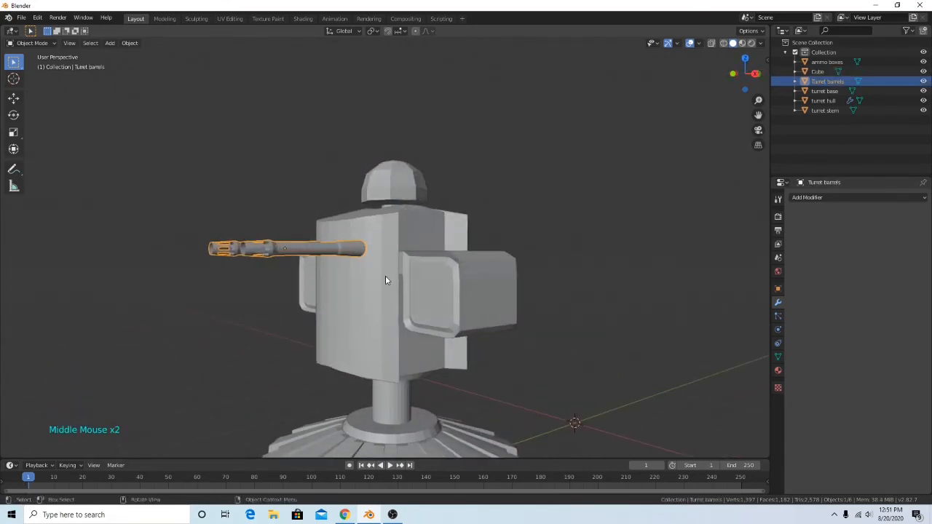
key("Tab")
scroll(281, 280, "up", 4)
middle_click_drag(296, 258, 436, 293, "shift")
scroll(532, 172, "down", 1)
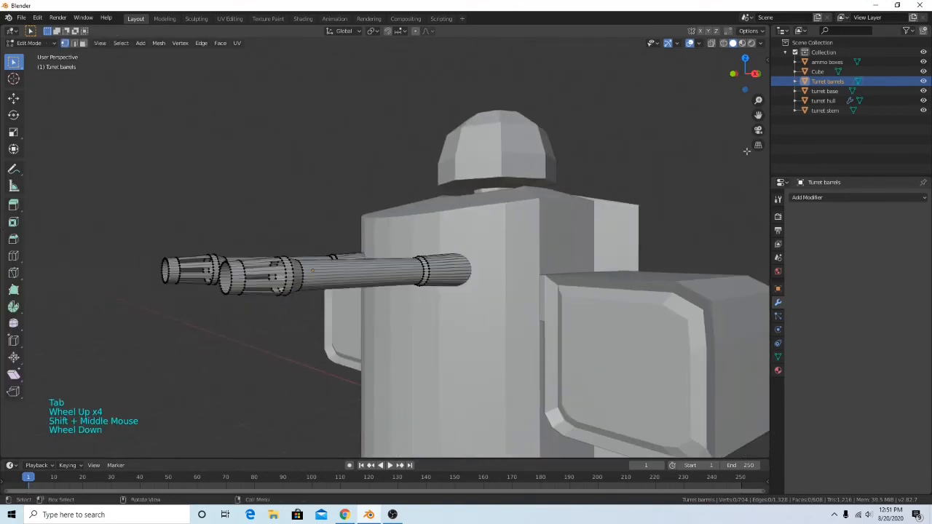
left_click(756, 74)
scroll(403, 258, "up", 7)
scroll(403, 259, "up", 1)
middle_click_drag(402, 259, 554, 240, "shift")
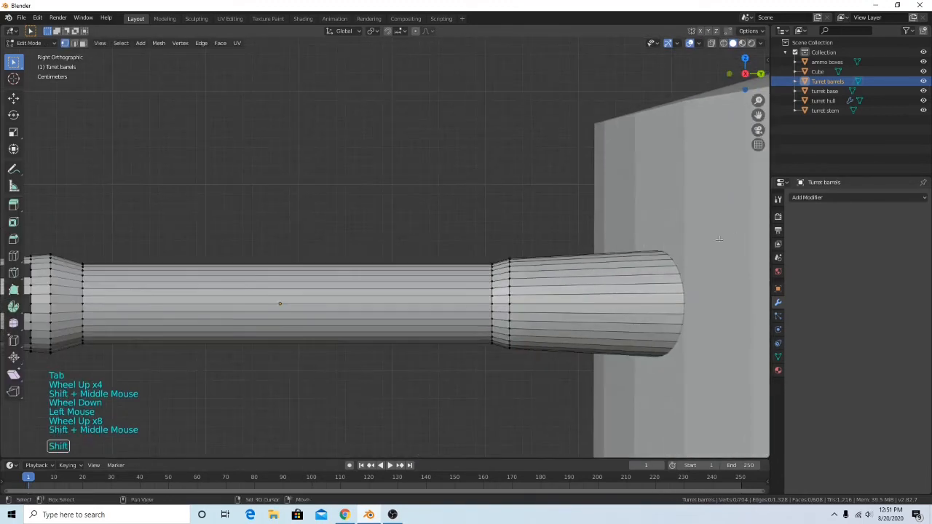
middle_click_drag(656, 233, 531, 240, "shift")
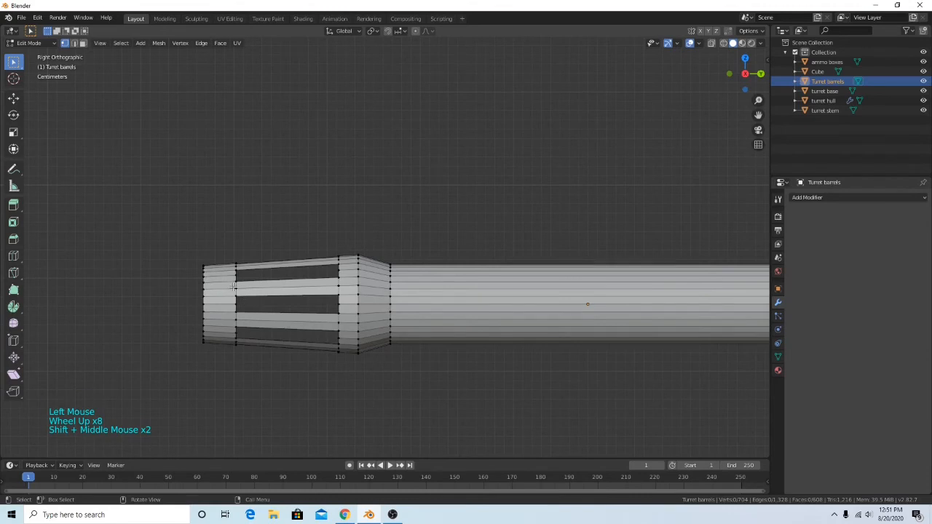
Try to dissolve a lengthwise row of vertices running from the muzzle tip to the barrel's rear collar.
left_click(234, 287)
left_click(204, 288, "shift")
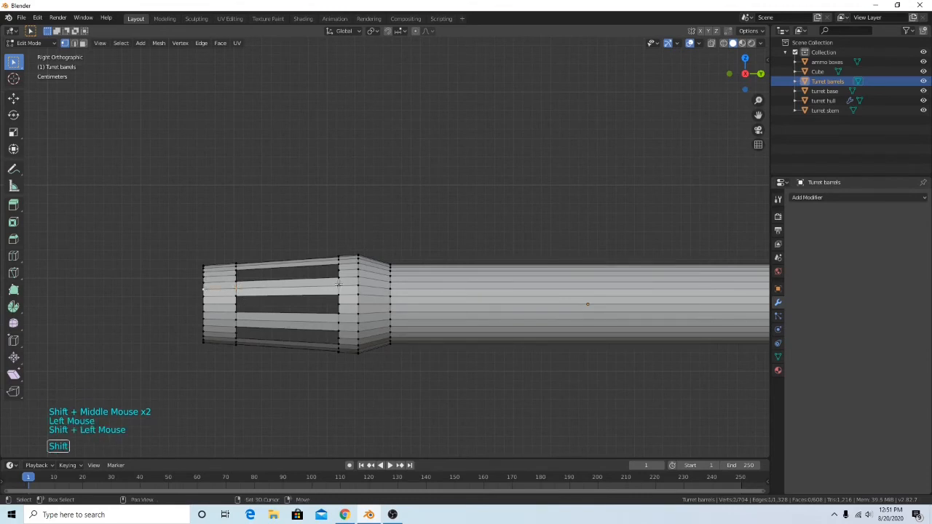
left_click(390, 288, "shift")
scroll(390, 288, "down", 3)
middle_click_drag(587, 372, 441, 326, "shift")
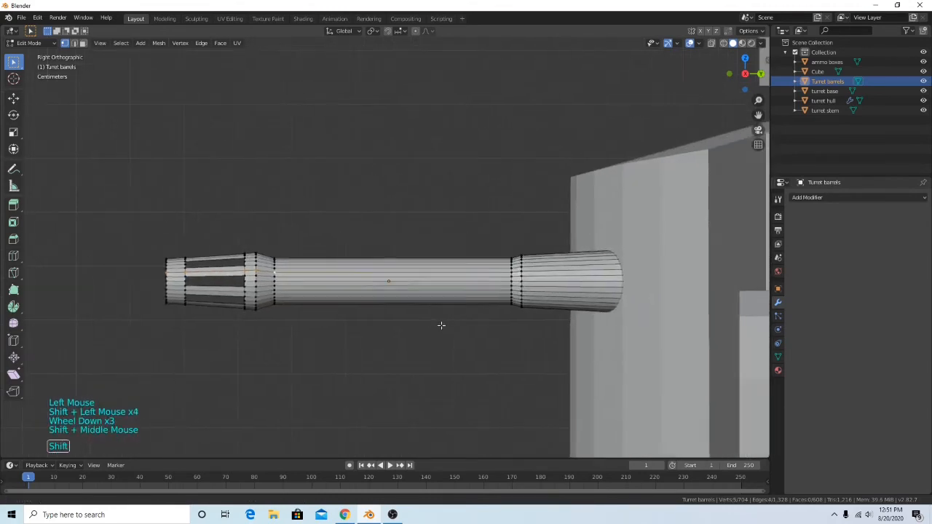
scroll(399, 290, "up", 3)
left_click(610, 292, "shift")
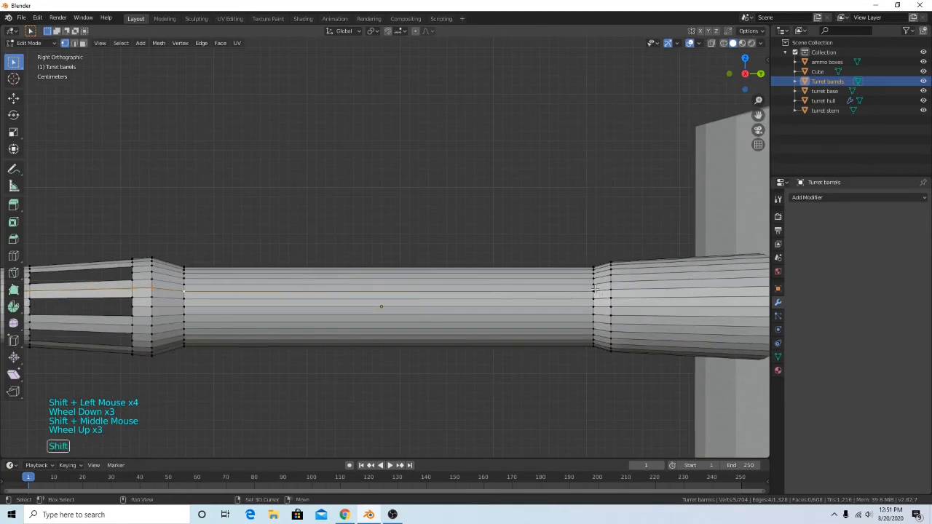
left_click(594, 290, "shift")
right_click(532, 211)
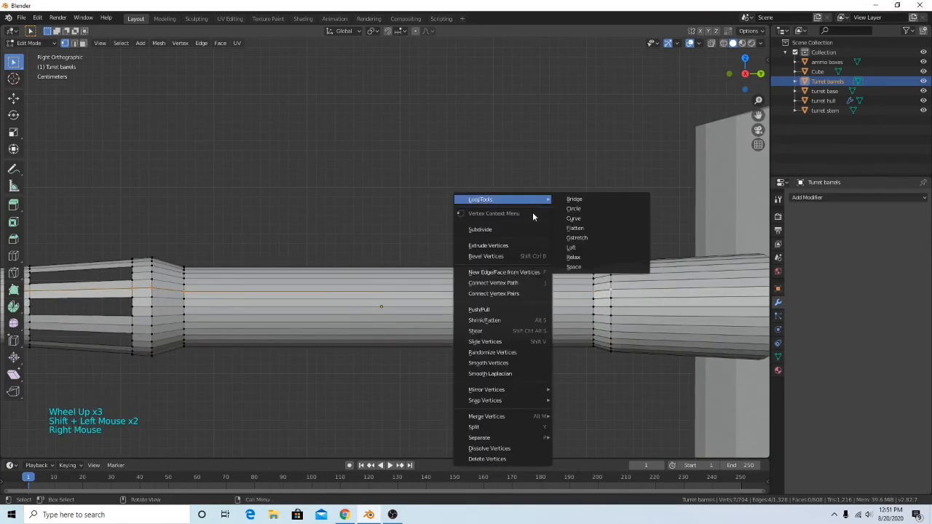
left_click(526, 445)
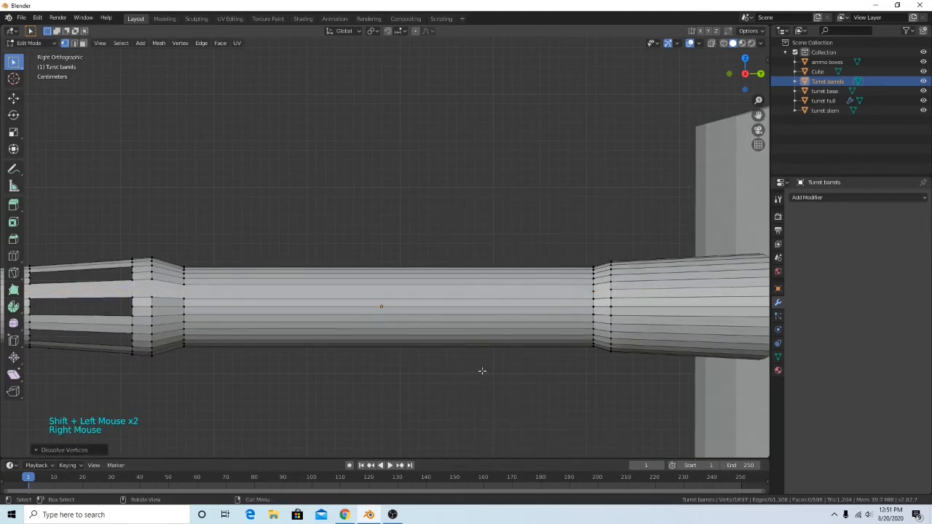
Examine the edited barrel, then return to Object Mode to view both barrels with nothing selected.
middle_click_drag(388, 309, 310, 283)
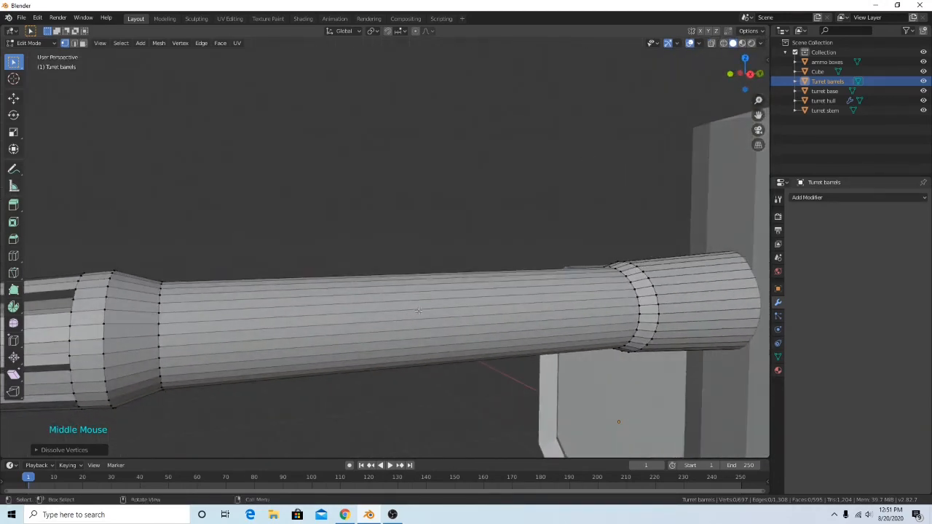
left_click(750, 74)
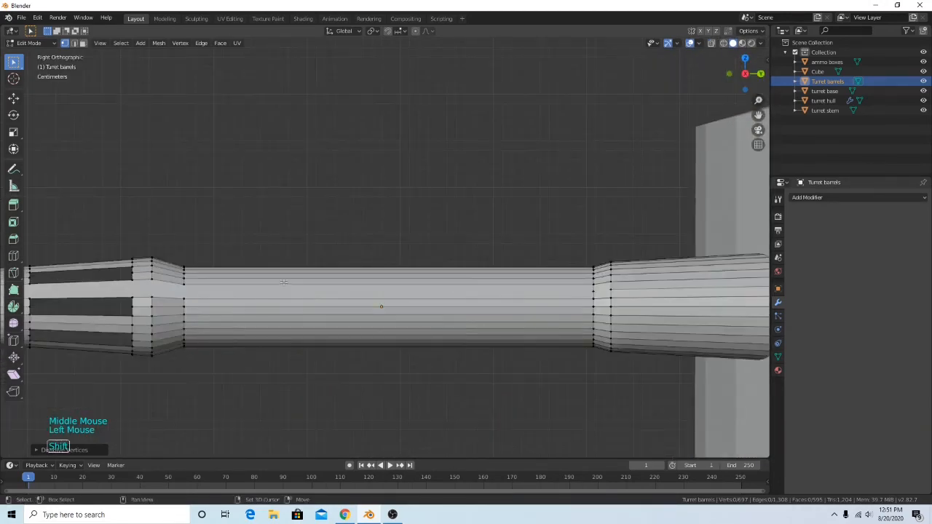
middle_click_drag(378, 306, 564, 350, "shift")
scroll(452, 311, "down", 3)
scroll(452, 312, "down", 4)
key("Tab")
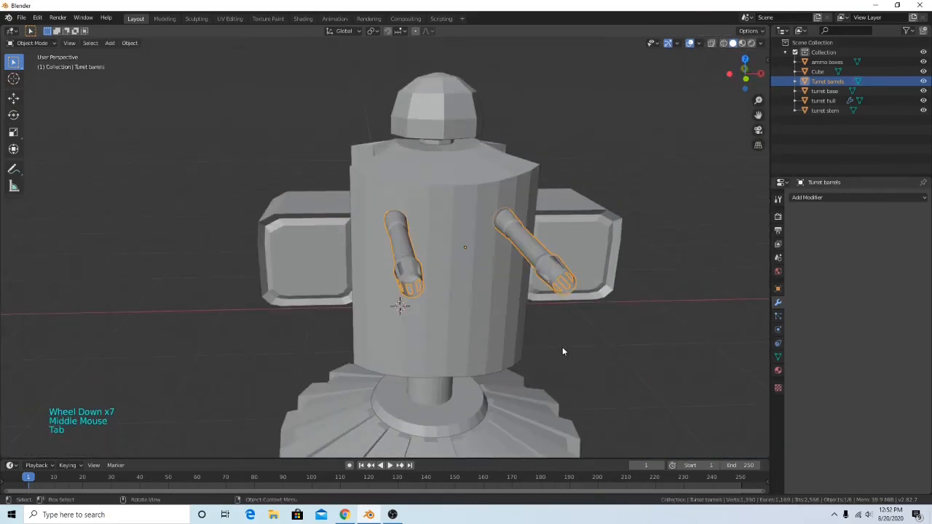
left_click(631, 339)
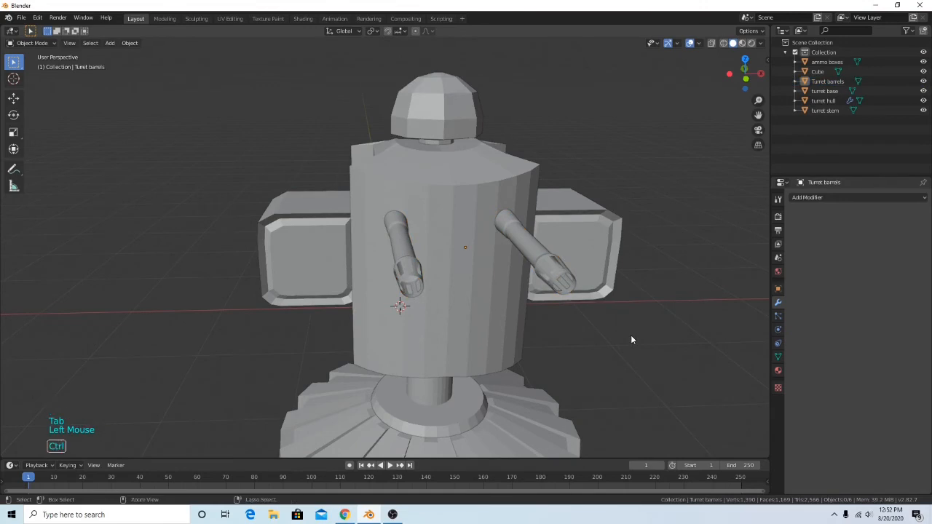
Undo the vertex dissolve on the turret barrels.
key("ctrl+z")
key("ctrl+z")
key("ctrl+z")
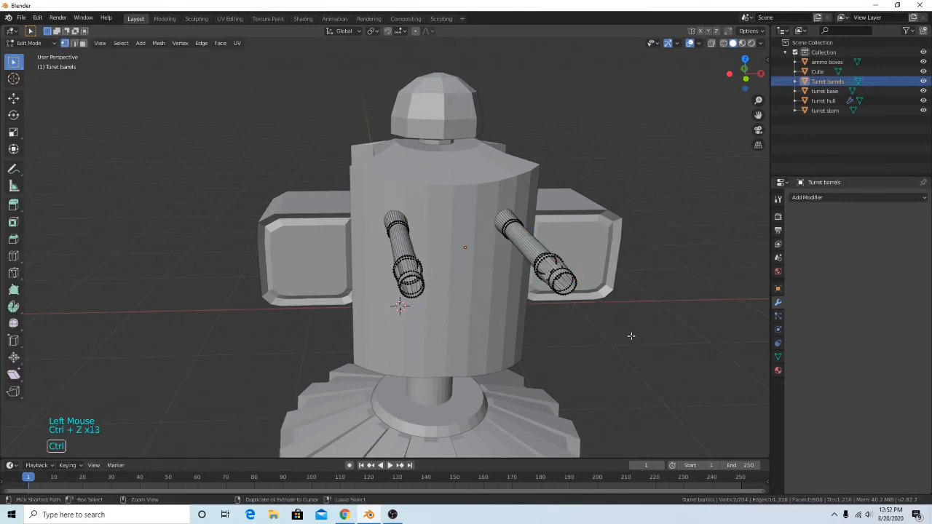
key("ctrl+z")
key("ctrl+z")
key("ctrl+z")
key("ctrl+z")
key("ctrl+z")
left_click(631, 336)
In top view with X-ray on, delete all vertices of the turret barrel on the negative X side.
middle_click_drag(634, 348, 467, 327)
left_click(464, 310)
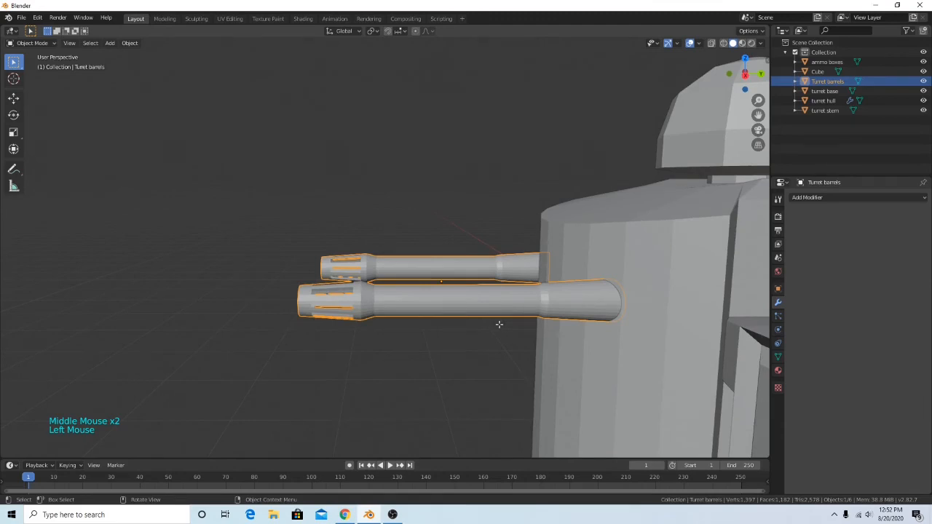
key("Tab")
left_click(744, 59)
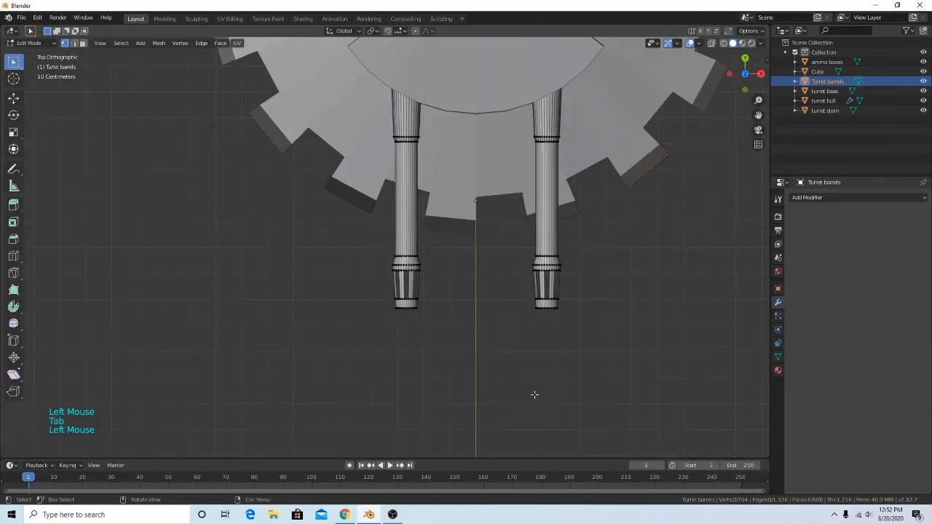
left_click(711, 43)
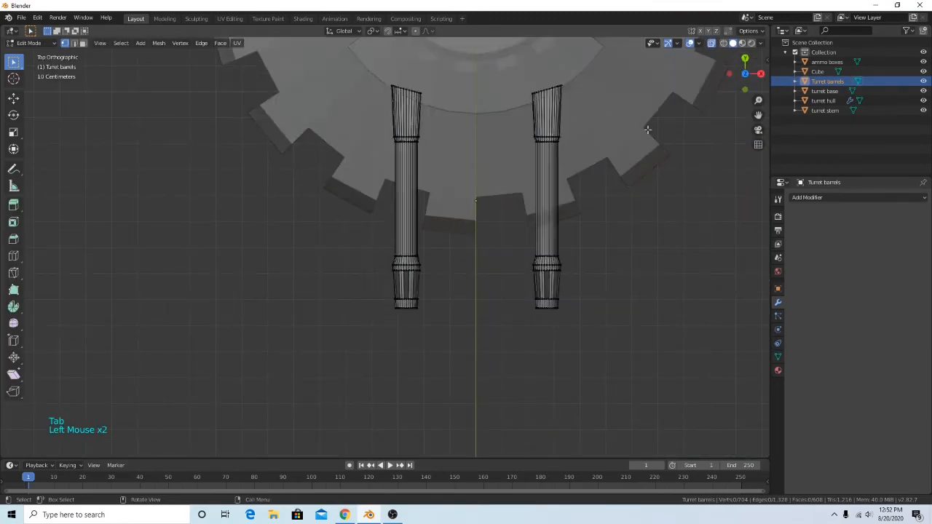
scroll(509, 189, "down", 2)
left_click_drag(356, 98, 454, 342)
right_click(455, 332)
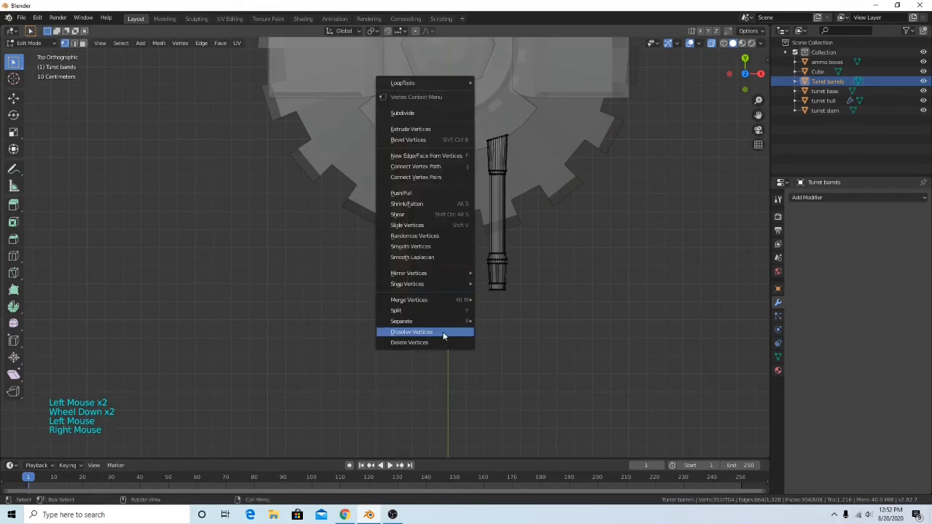
left_click(442, 342)
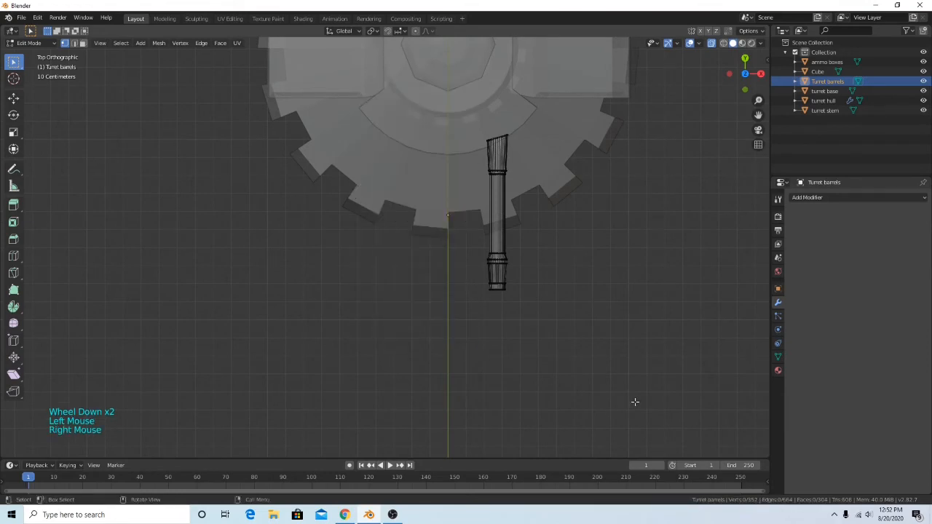
Add a Mirror modifier across the X axis to the remaining barrel.
left_click(825, 198)
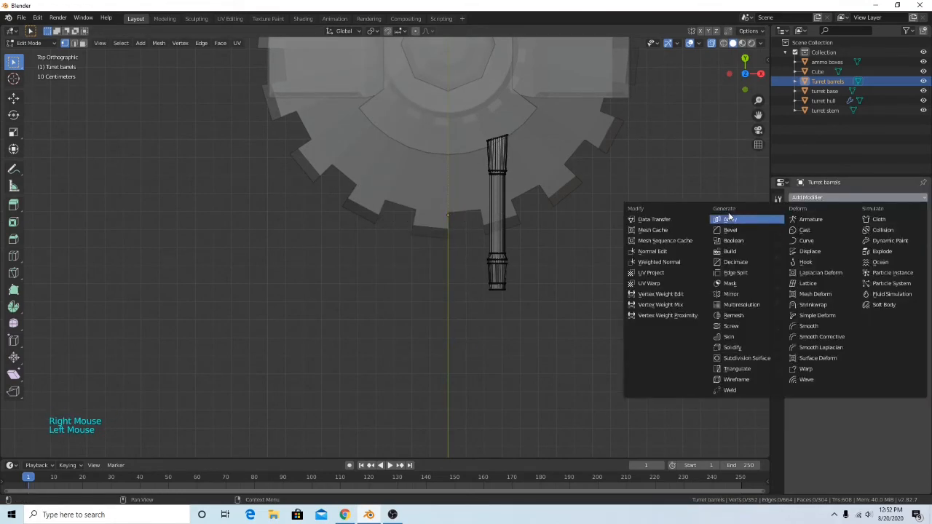
left_click(731, 294)
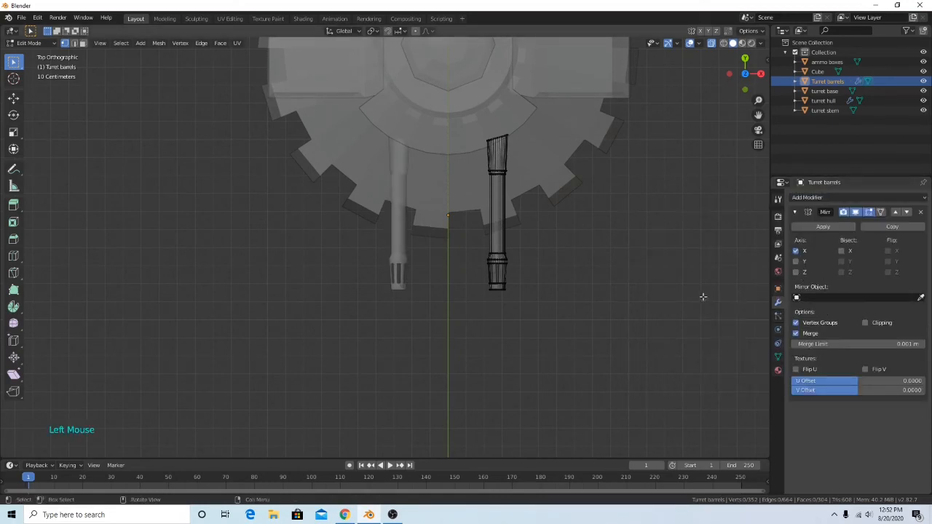
left_click(794, 212)
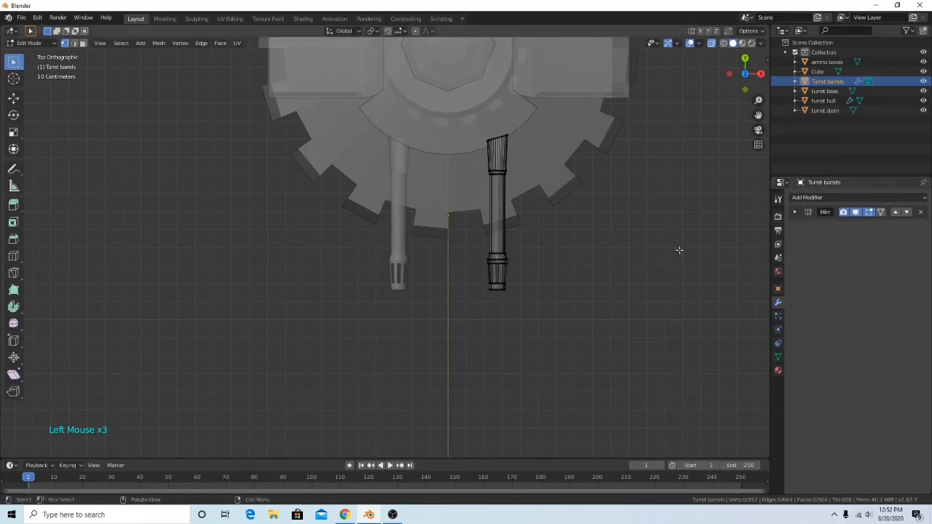
Frame the remaining barrel's muzzle in top view and switch to edge selection.
scroll(640, 309, "up", 3)
scroll(620, 308, "up", 1, "shift")
middle_click_drag(620, 308, 557, 306, "shift")
scroll(558, 306, "up", 1)
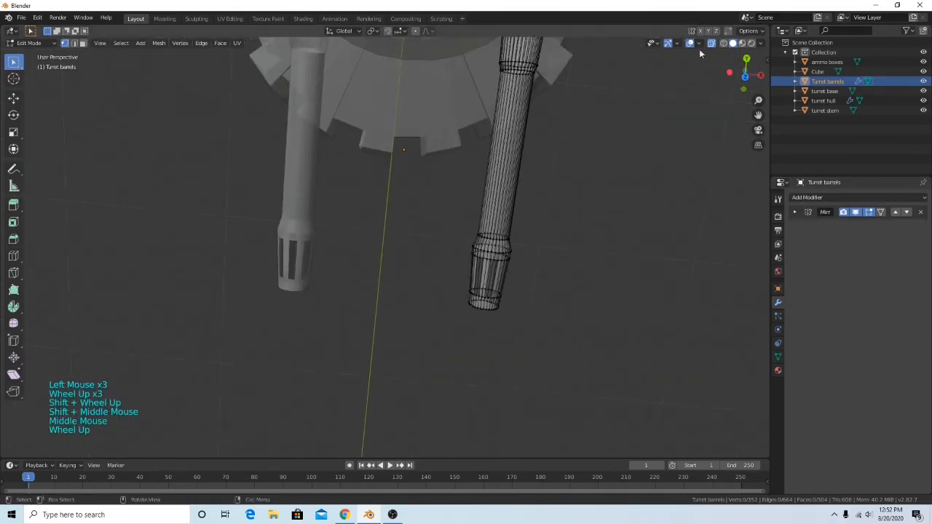
left_click(745, 74)
scroll(613, 246, "up", 1)
scroll(613, 246, "up", 2)
middle_click_drag(613, 246, 508, 229, "shift")
scroll(531, 227, "up", 3)
scroll(517, 221, "up", 1, "shift")
key("2")
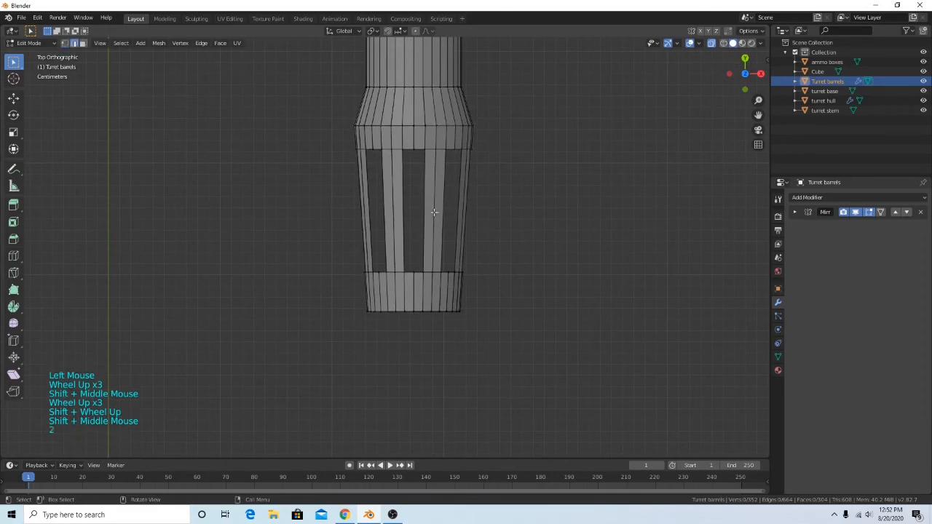
left_click(436, 189)
left_click(437, 140)
left_click(435, 218, "shift")
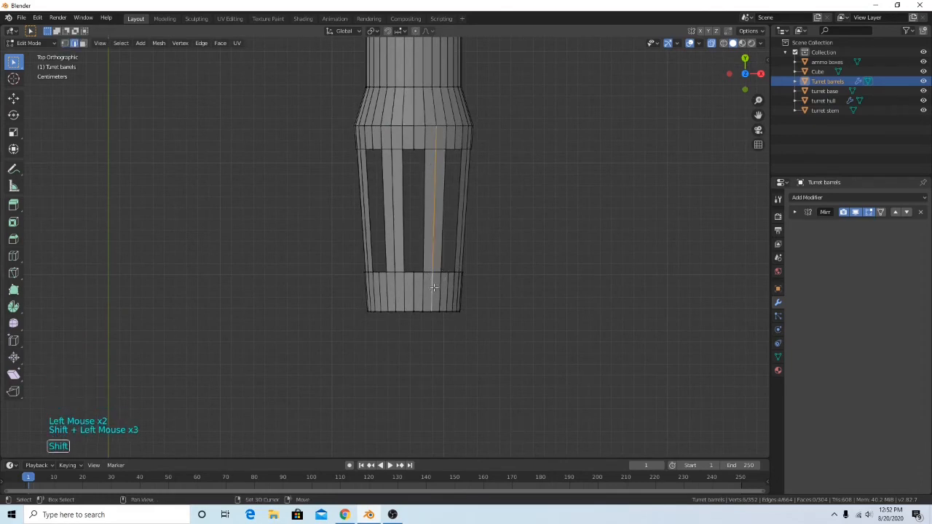
left_click(559, 241)
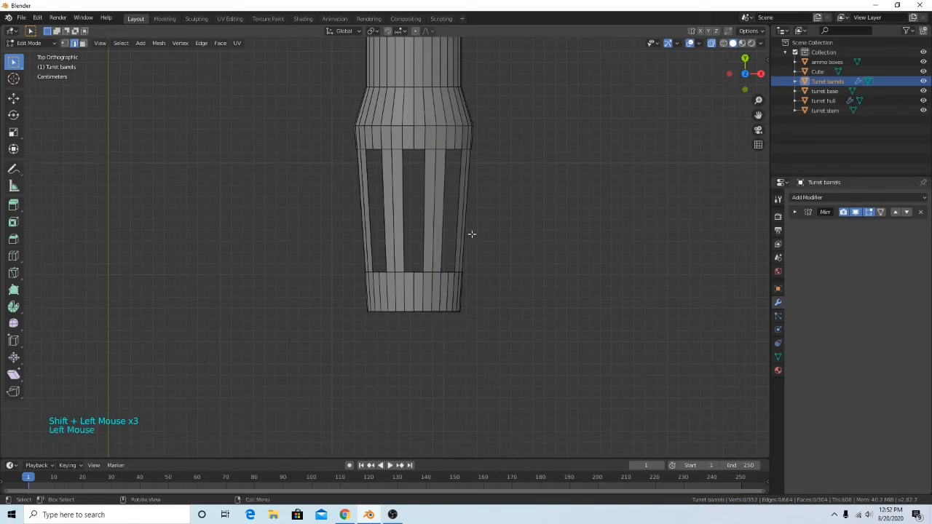
Dissolve the lengthwise edge line just on the positive X side of the barrel's centre, from the muzzle tip to the thick rear section.
left_click(433, 200, "shift")
left_click(433, 201, "shift")
left_click(436, 204, "shift")
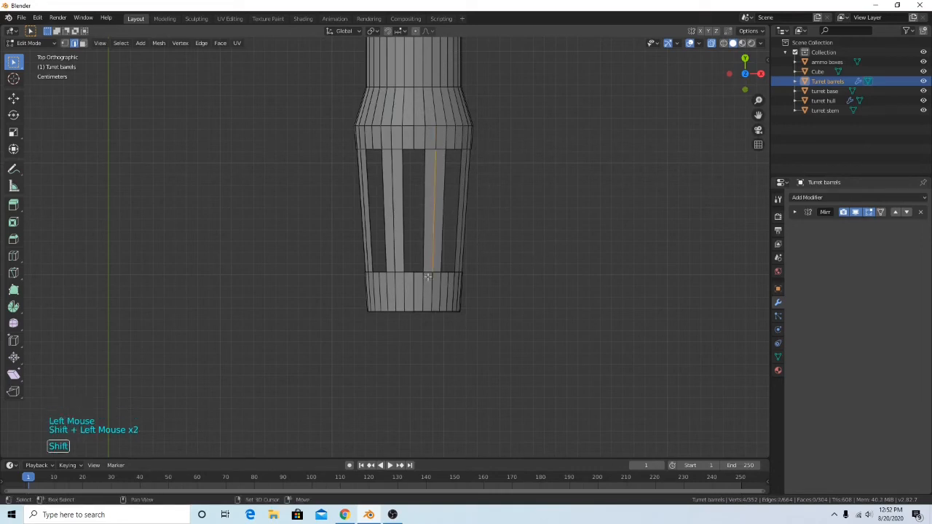
left_click(433, 138, "shift")
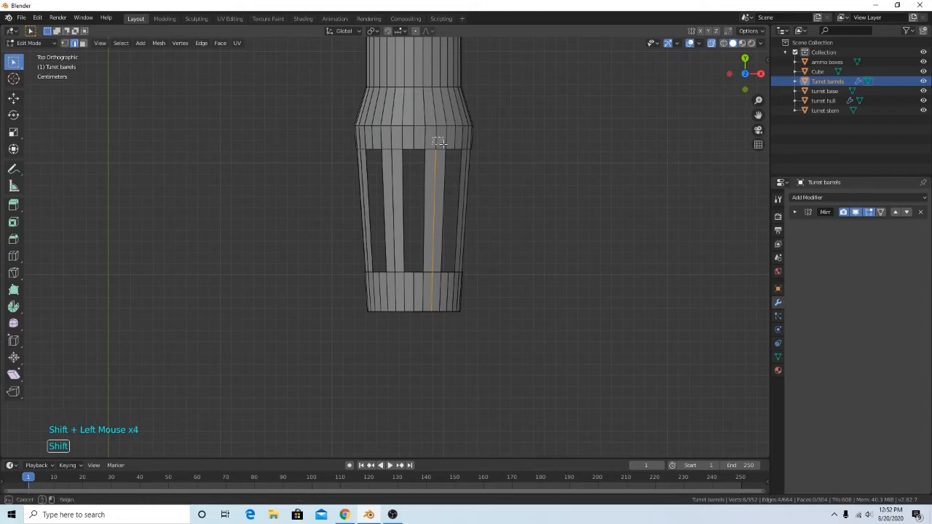
left_click(435, 110, "shift")
middle_click_drag(477, 54, 489, 288, "shift")
left_click(426, 90, "shift")
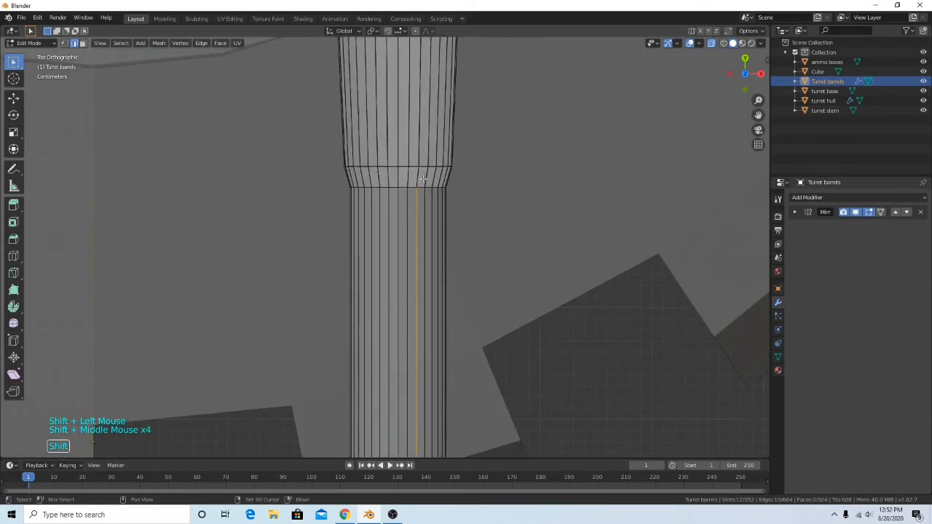
left_click(418, 176, "shift")
left_click(419, 137, "shift")
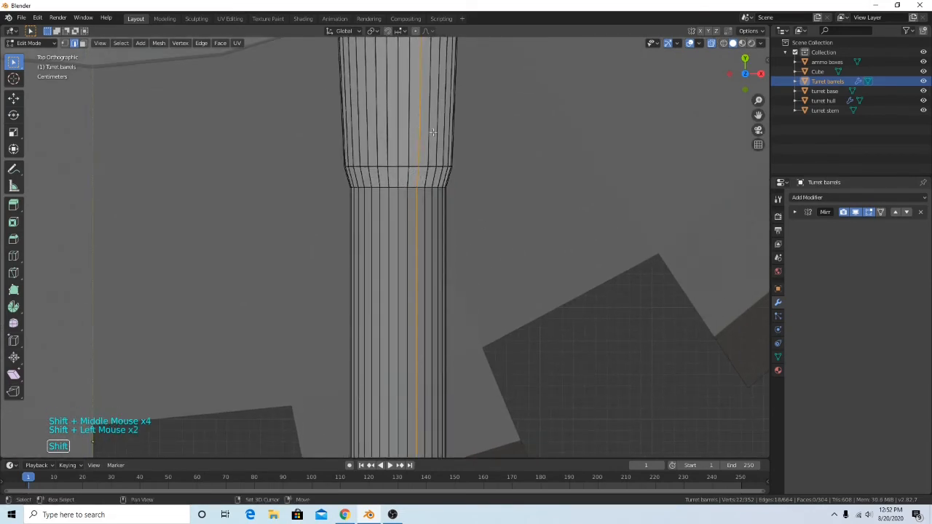
right_click(517, 166)
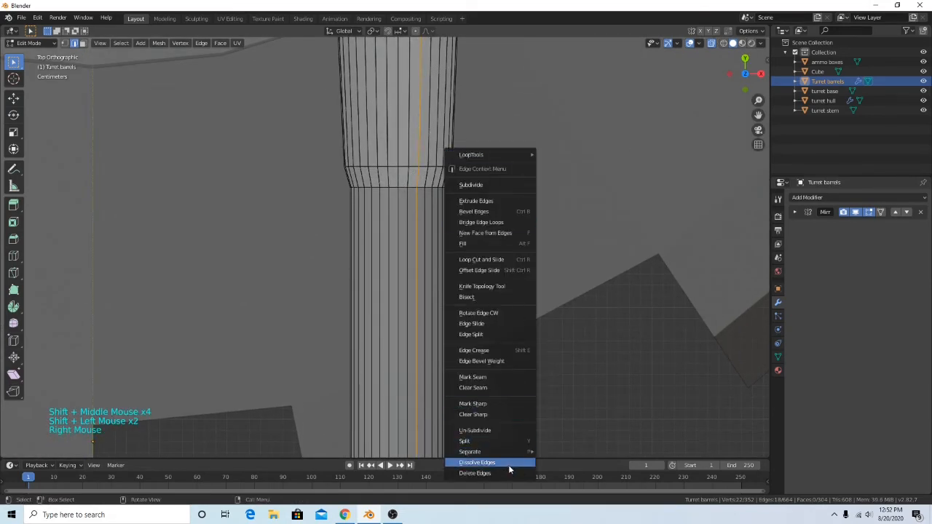
left_click(508, 464)
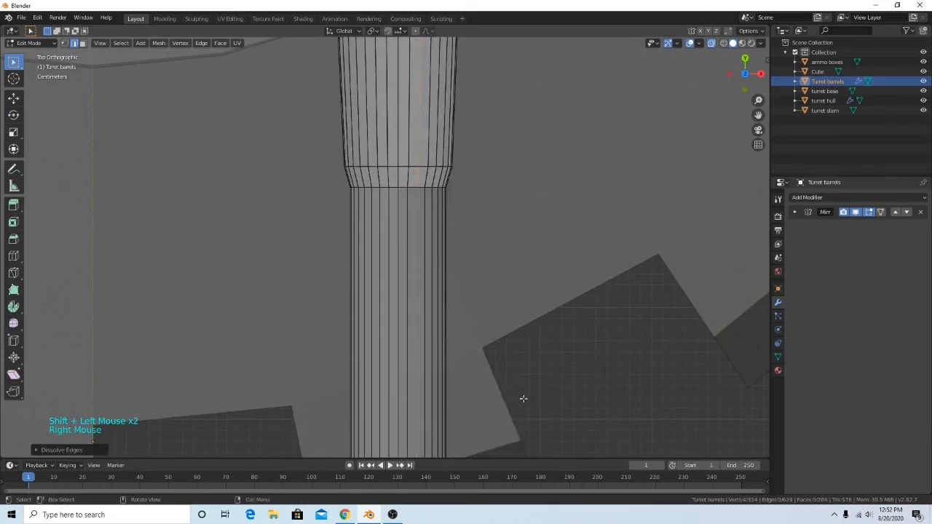
In top view, select the lengthwise edges near the barrel's positive X side, running through muzzle tip, slot bar, collar, flare and shaft.
middle_click_drag(520, 396, 486, 243)
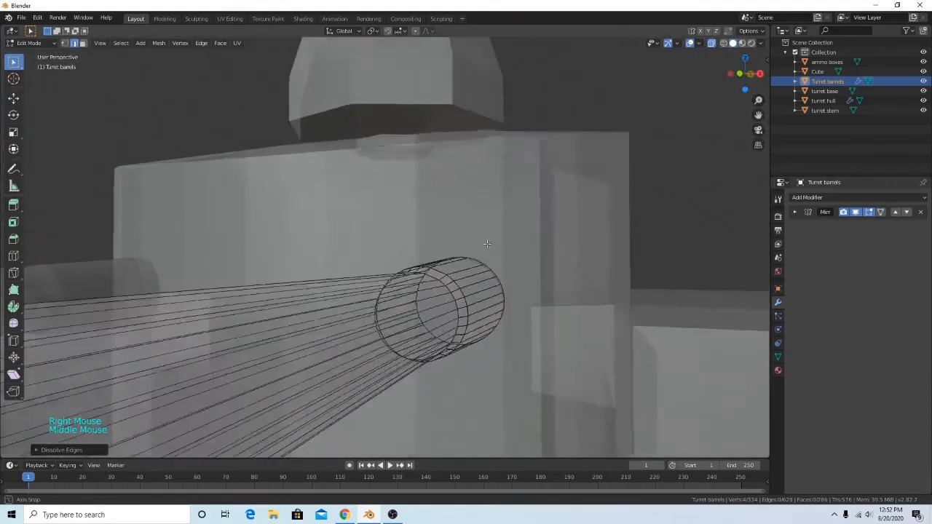
scroll(469, 254, "down", 2)
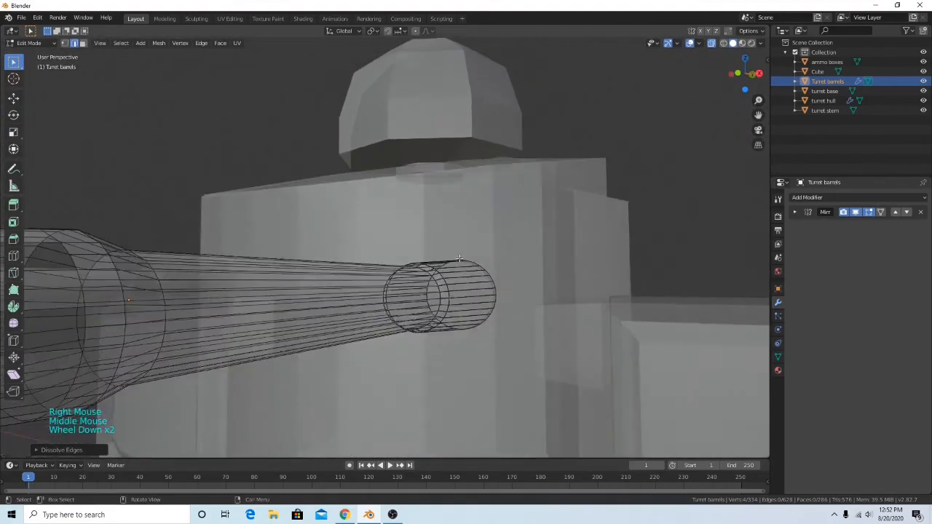
middle_click_drag(405, 269, 724, 148)
left_click(745, 58)
scroll(502, 270, "up", 3)
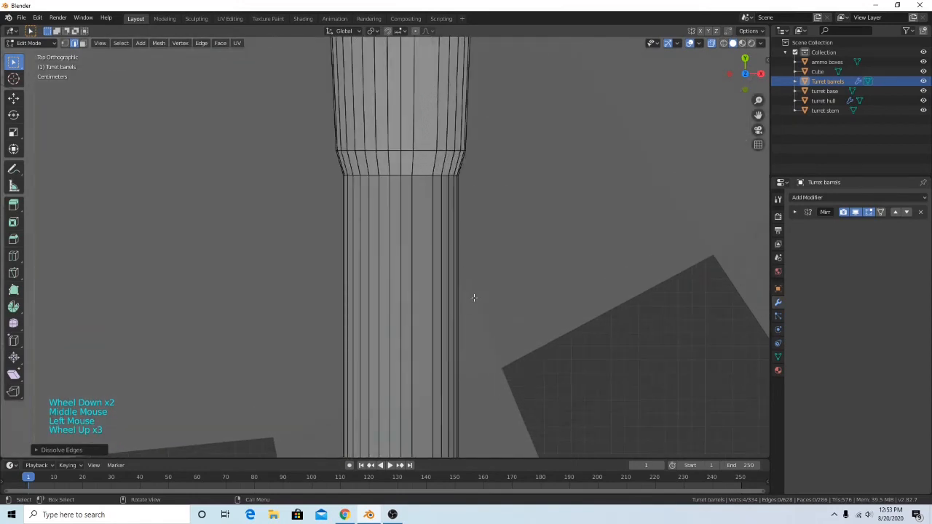
middle_click_drag(474, 298, 429, 207, "shift")
scroll(422, 198, "up", 1, "shift")
middle_click_drag(397, 295, 396, 196, "shift")
left_click(399, 236, "shift")
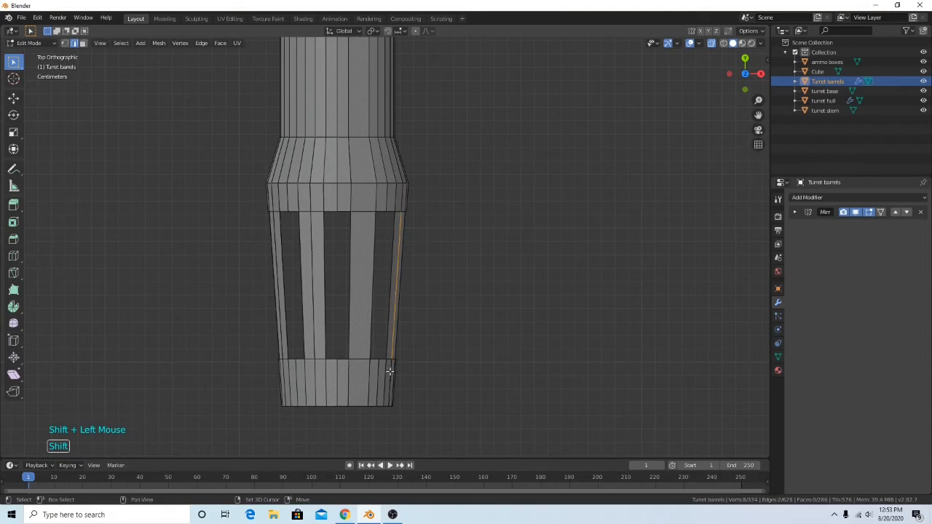
left_click(426, 358)
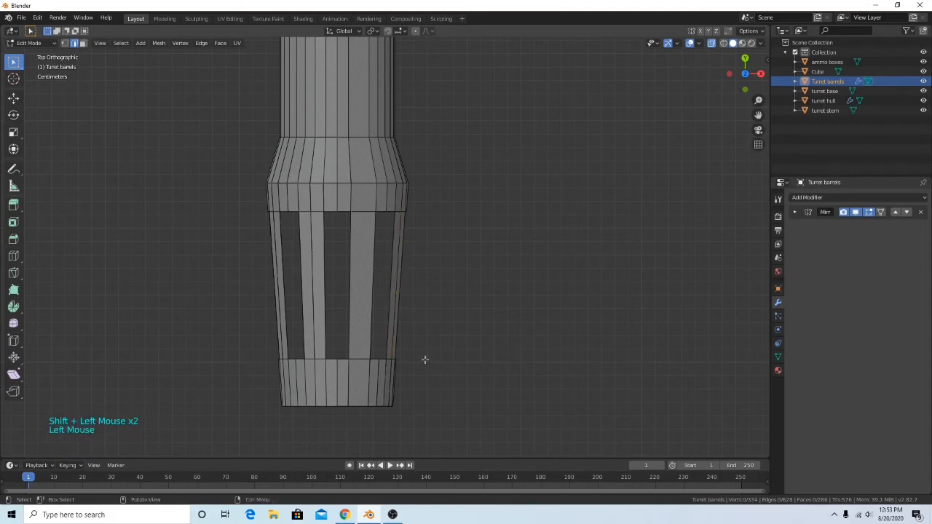
left_click(388, 368, "shift")
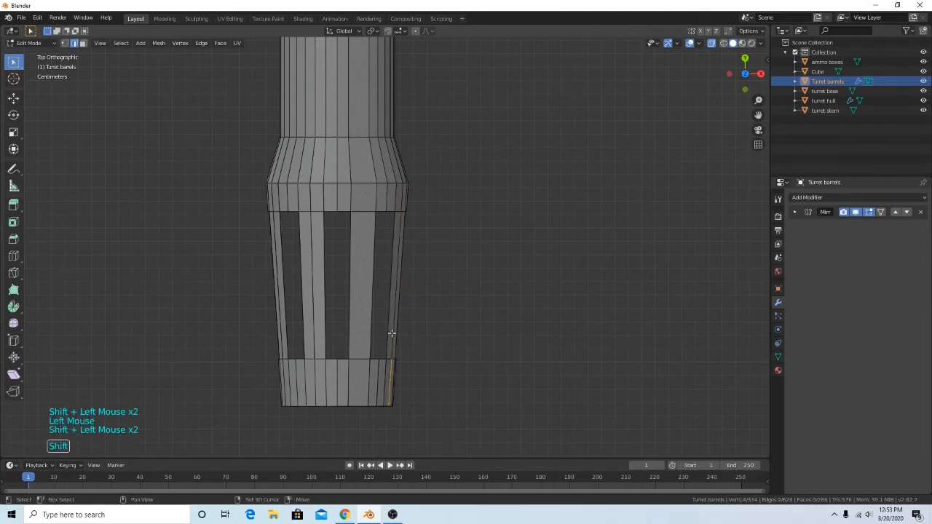
left_click(397, 309, "shift")
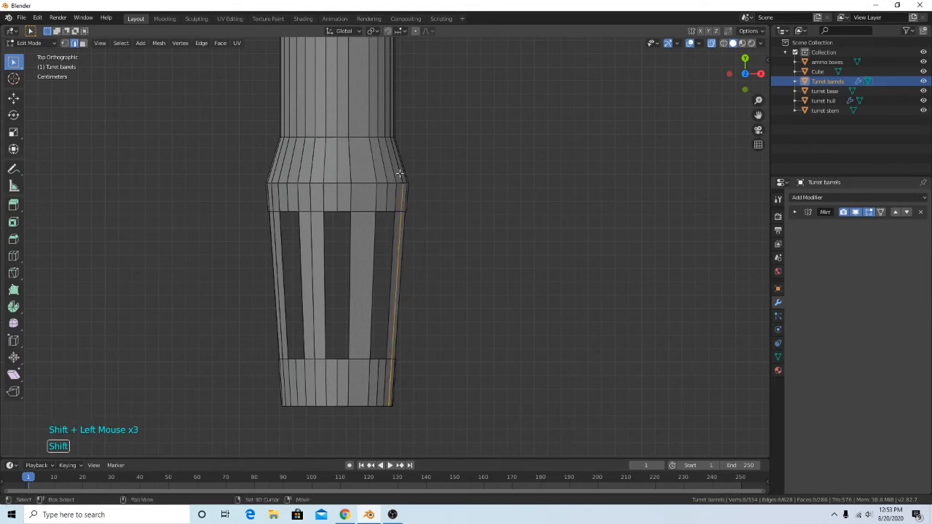
left_click(388, 134, "shift")
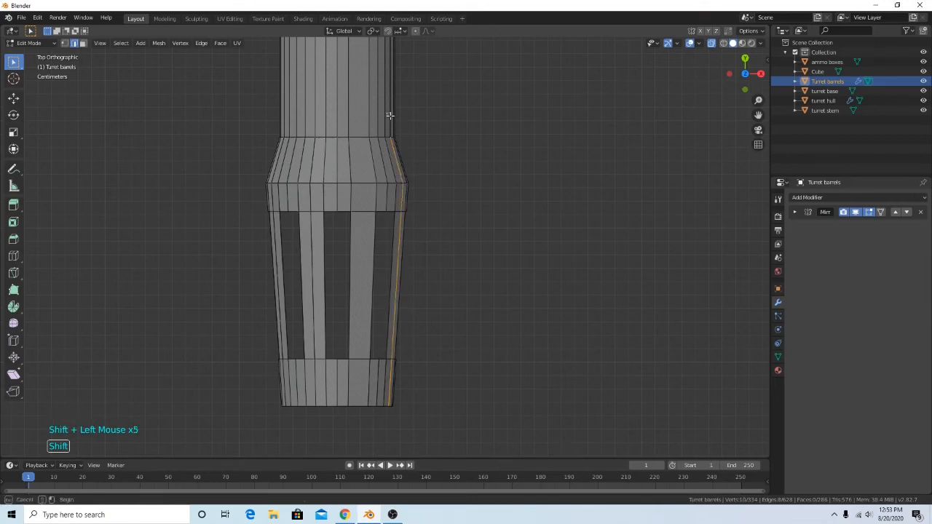
left_click(387, 113, "shift")
Add the next alternate edge line inward on the positive X side, covering the muzzle tip, collar, flare and shaft, to the selection.
left_click(374, 367, "shift")
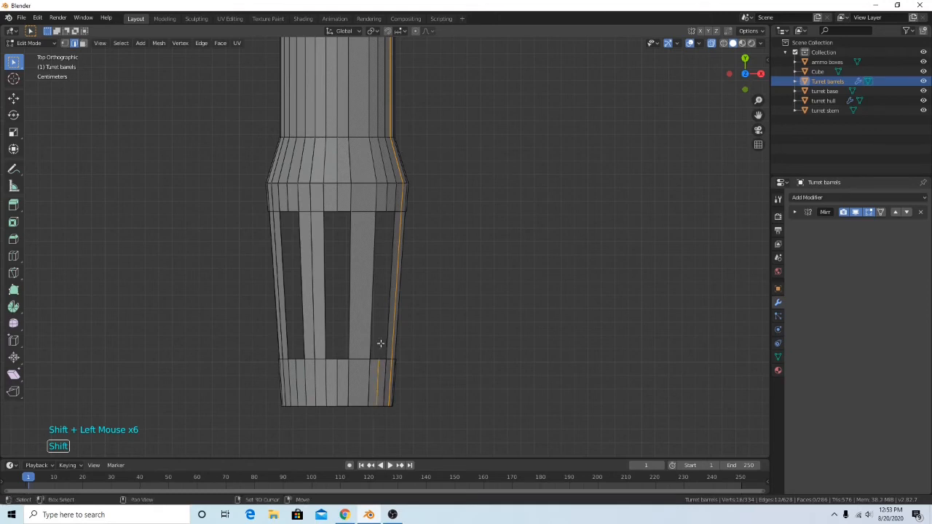
left_click(384, 187, "shift")
left_click(381, 172, "shift")
left_click(380, 154, "shift")
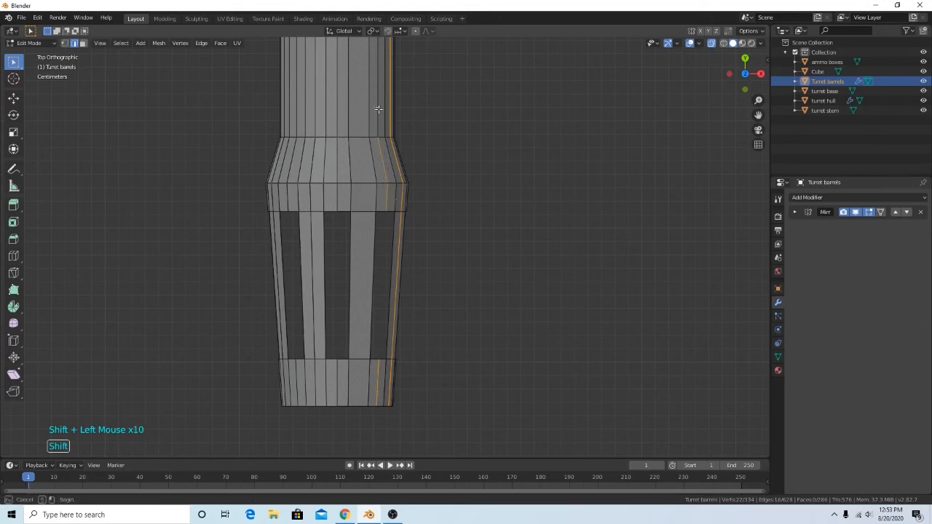
left_click(379, 107, "shift")
Add alternating edges of the muzzle tip from the centre to the negative X side, plus the slot bars' middle edges, to the selection.
middle_click_drag(355, 245, 445, 241, "shift")
left_click(429, 373, "shift")
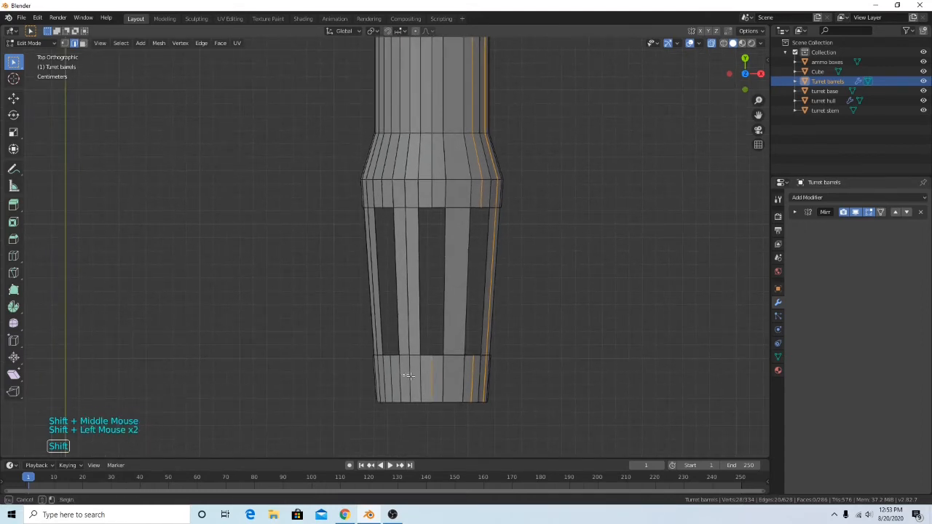
left_click(405, 379, "shift")
left_click(392, 378, "shift")
left_click(375, 379, "shift")
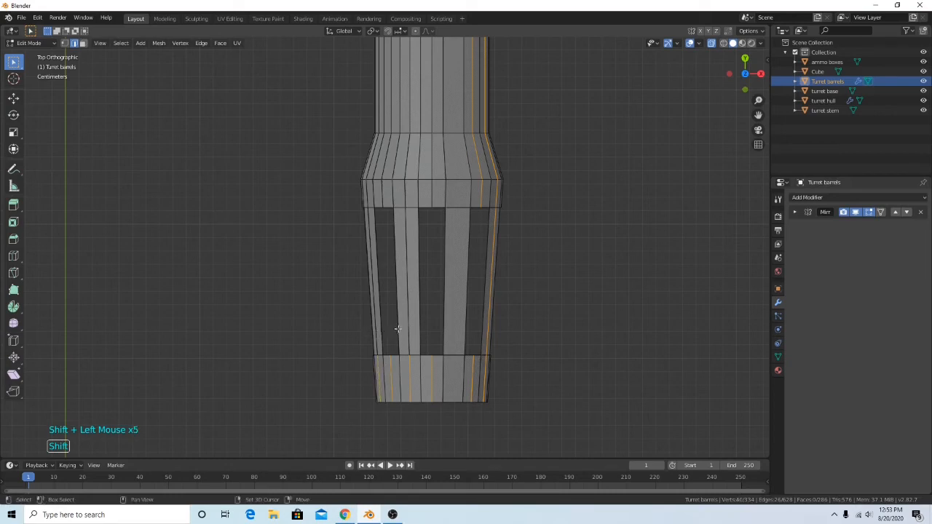
left_click(374, 332, "shift")
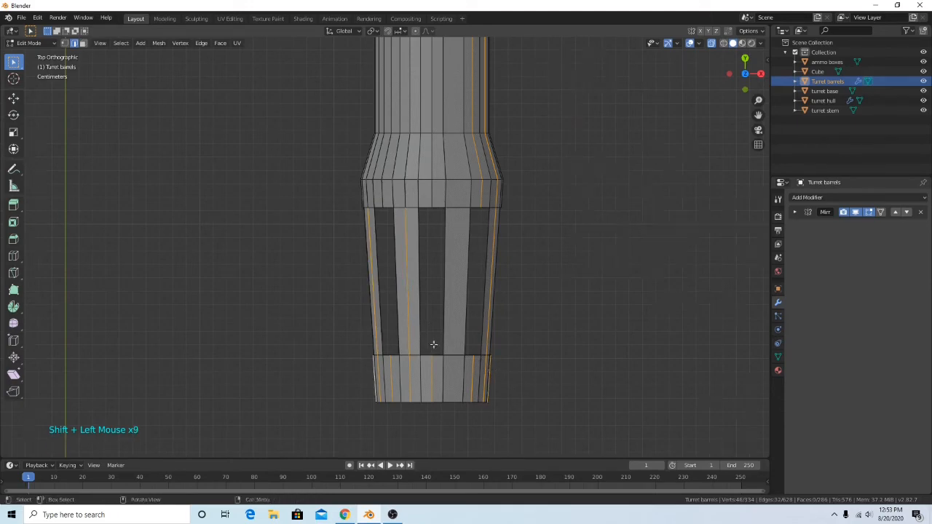
Extend the selection with alternating edges of the collar and flare from the centre to the negative X side in top view.
middle_click_drag(433, 344, 633, 193)
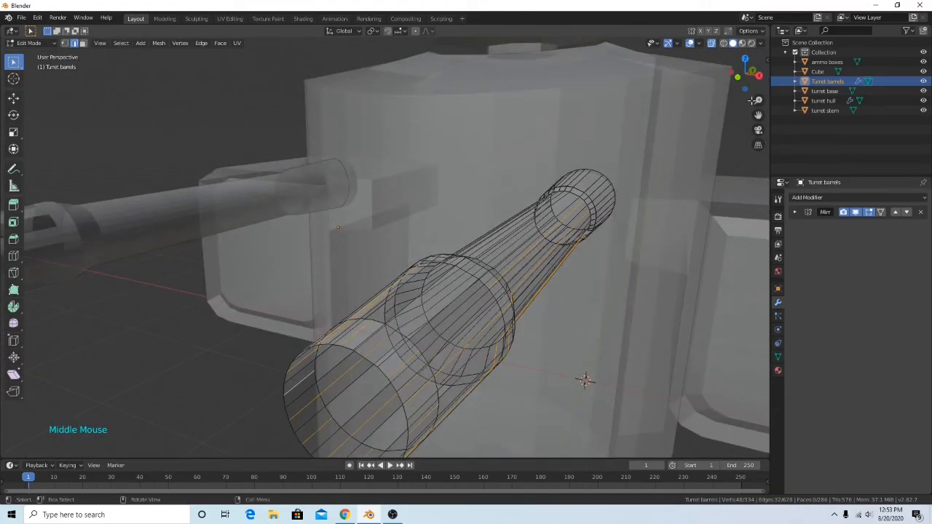
left_click(745, 58)
mouse_move(575, 263)
middle_mouse_down("shift")
mouse_move(511, 236)
mouse_move(564, 256)
middle_mouse_up("shift")
left_click(443, 306, "shift")
left_click(445, 280, "shift")
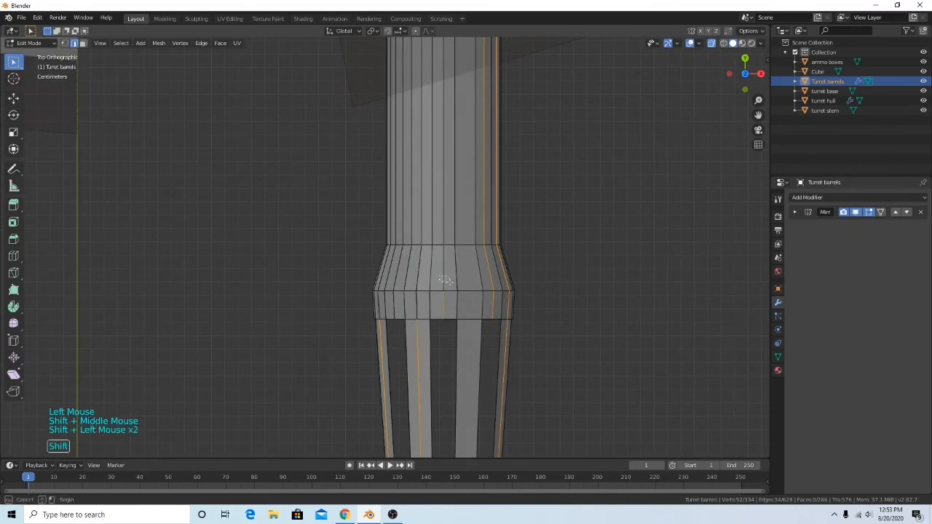
left_click(416, 275, "shift")
left_click(421, 306, "shift")
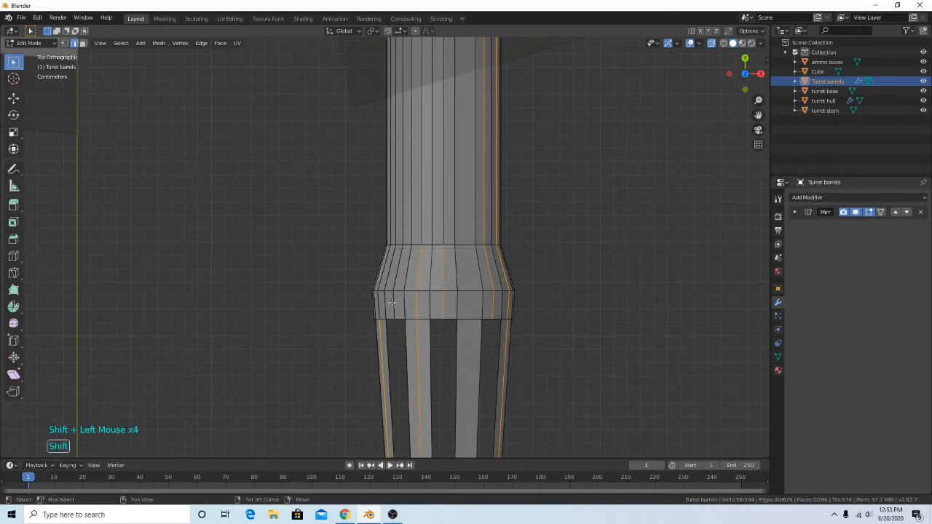
left_click(391, 303, "shift")
left_click(391, 277, "shift")
left_click(380, 273, "shift")
left_click(379, 300, "shift")
Add alternating lengthwise shaft edges from the negative X side to the centre to the selection.
left_click(393, 212, "shift")
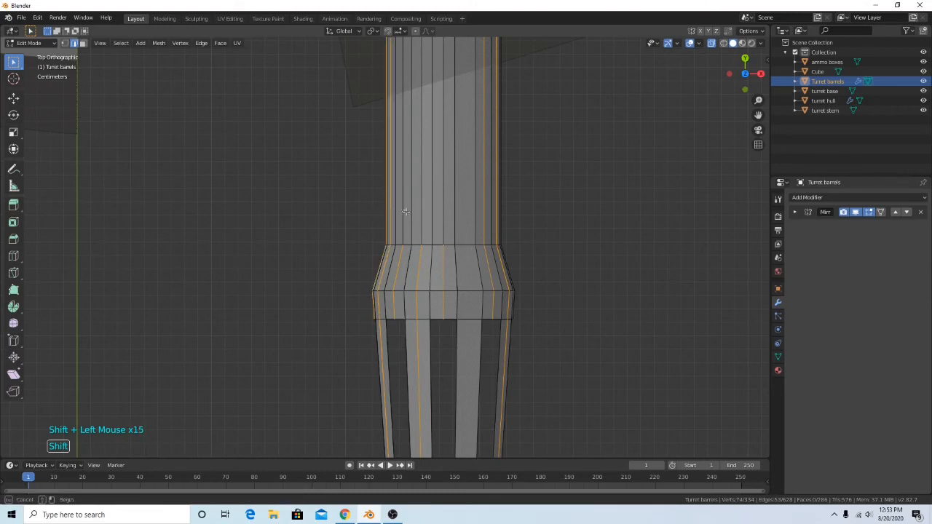
left_click(405, 211, "shift")
left_click(423, 210, "shift")
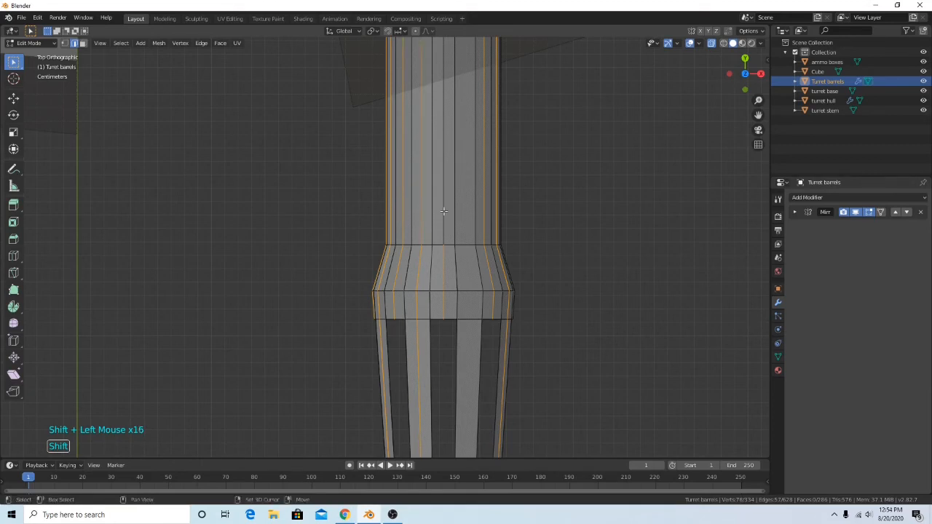
left_click(445, 212, "shift")
Add the outermost positive X edges of the collar, flare and shaft to the selection.
middle_click_drag(560, 205, 498, 257, "shift")
left_click(469, 302, "shift")
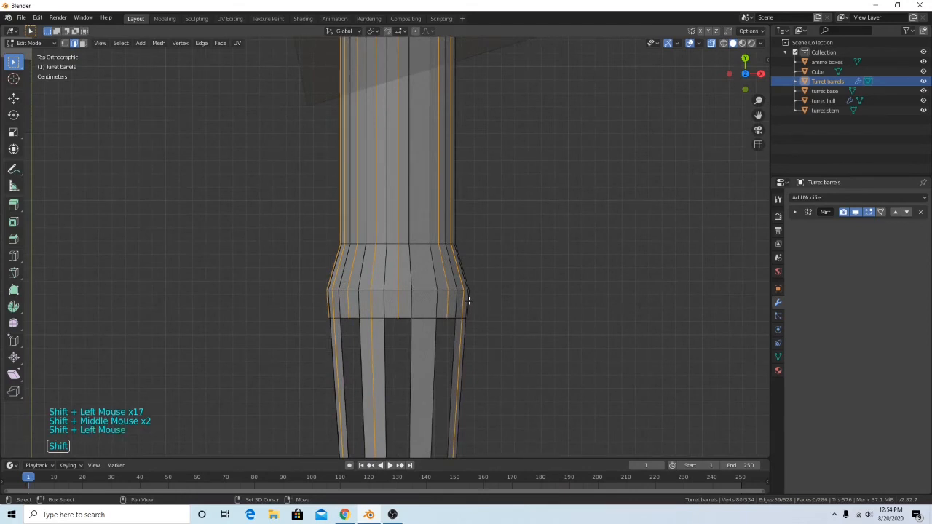
left_click(466, 282, "shift")
left_click(458, 192, "shift")
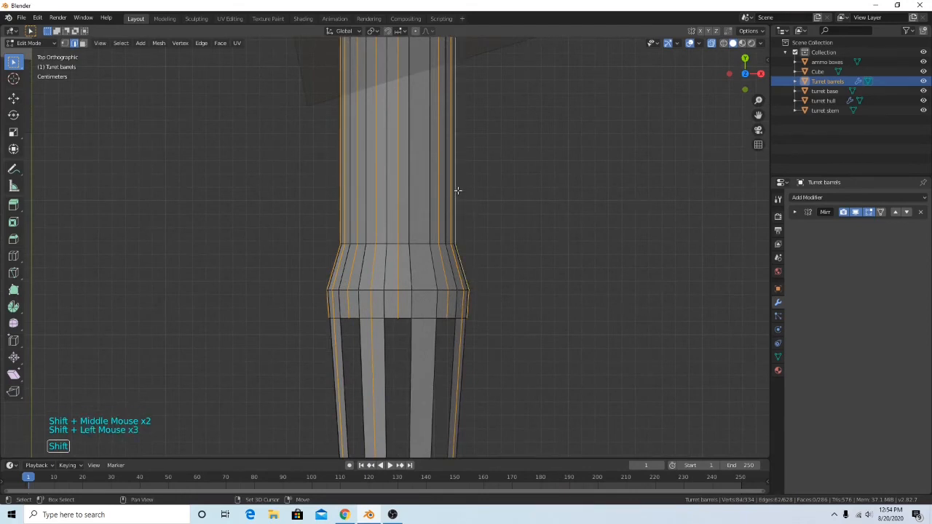
Add alternating edges of the short taper between shaft and thick rear section, from the centre to the negative X side, to the selection.
middle_click_drag(494, 115, 515, 306, "shift")
scroll(503, 182, "down", 1, "shift")
middle_click_drag(497, 77, 503, 219, "shift")
scroll(503, 211, "up", 1, "shift")
middle_click_drag(514, 131, 519, 253, "shift")
middle_click_drag(516, 84, 510, 224, "shift")
left_click(422, 239, "shift")
left_click(422, 234, "shift")
left_click(422, 235, "shift")
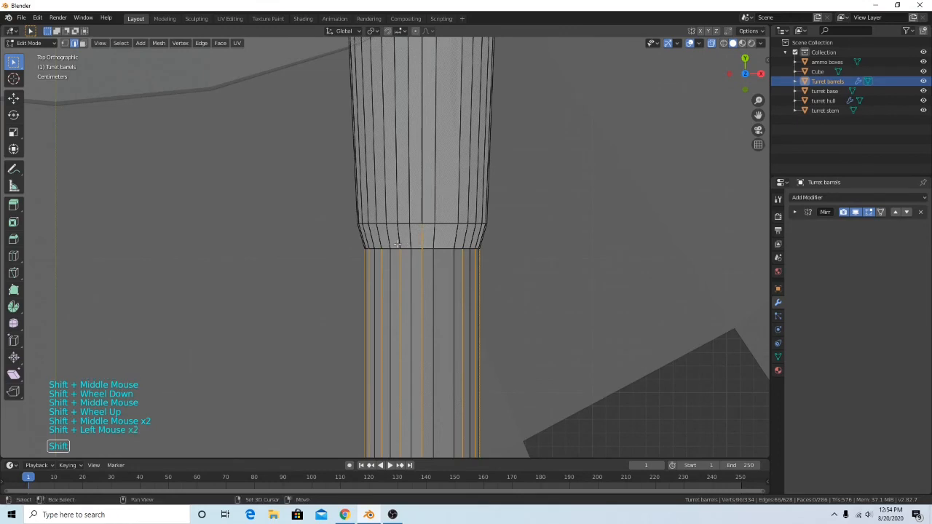
left_click(397, 236, "shift")
left_click(368, 238, "shift")
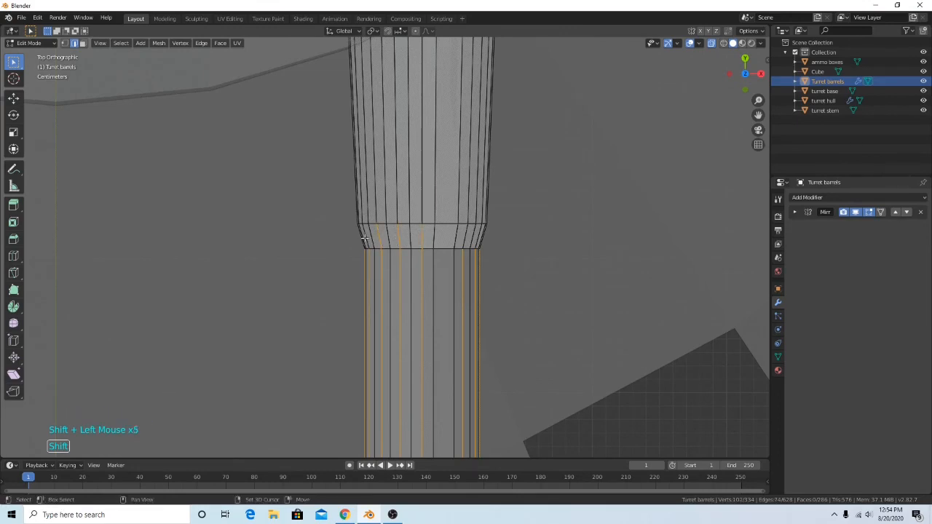
left_click_drag(363, 232, 370, 245, "shift")
Try to correct the selection of the overlapping edges at the short taper's negative X side, and undo the last selection change.
scroll(397, 255, "up", 5, "shift")
scroll(357, 265, "up", 12)
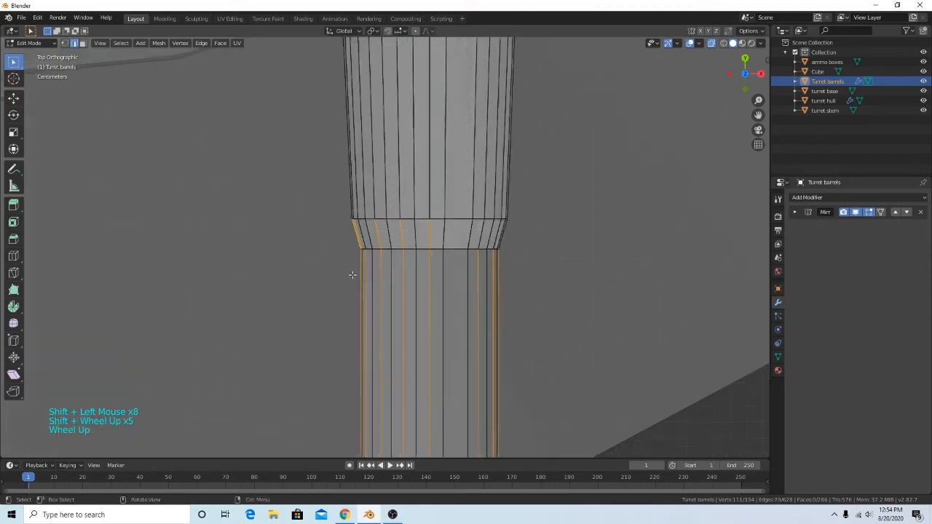
left_click(197, 217, "shift")
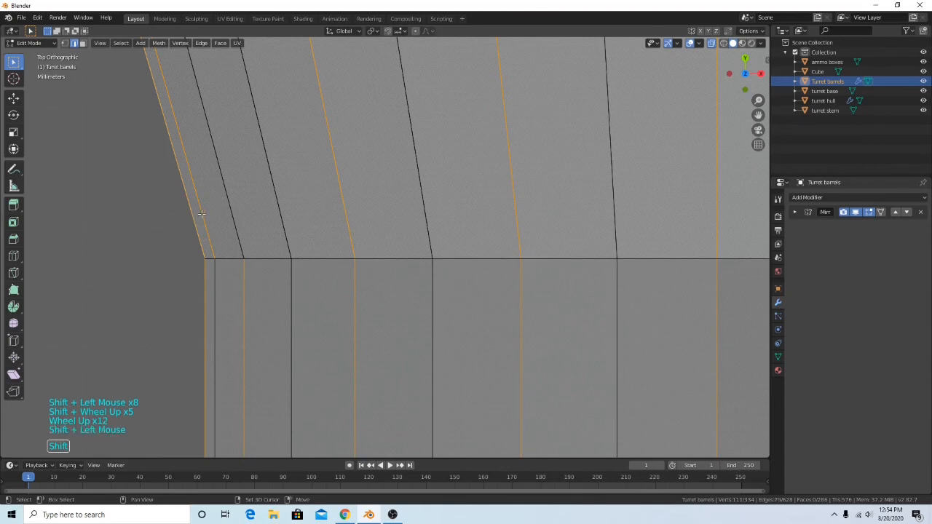
left_click(200, 215, "shift")
left_click(202, 214, "shift")
left_click(205, 211, "shift")
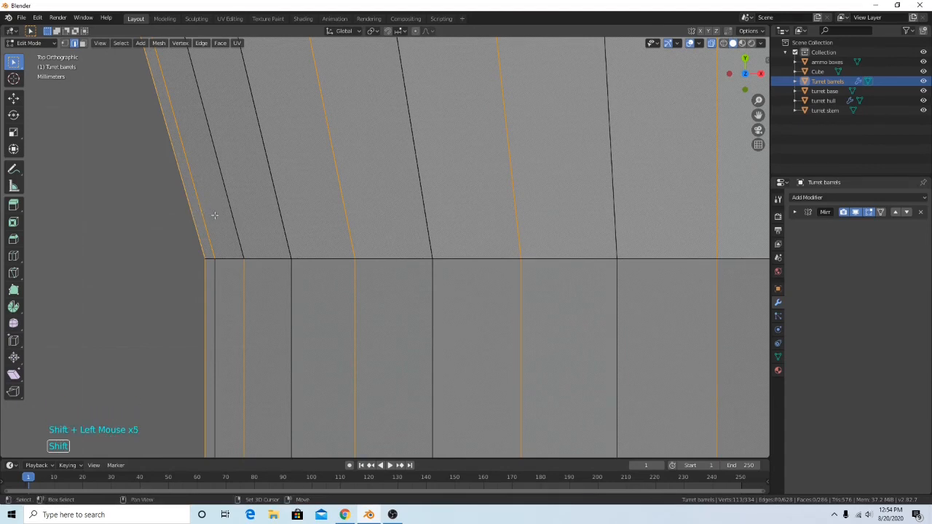
left_click(191, 194, "ctrl+shift")
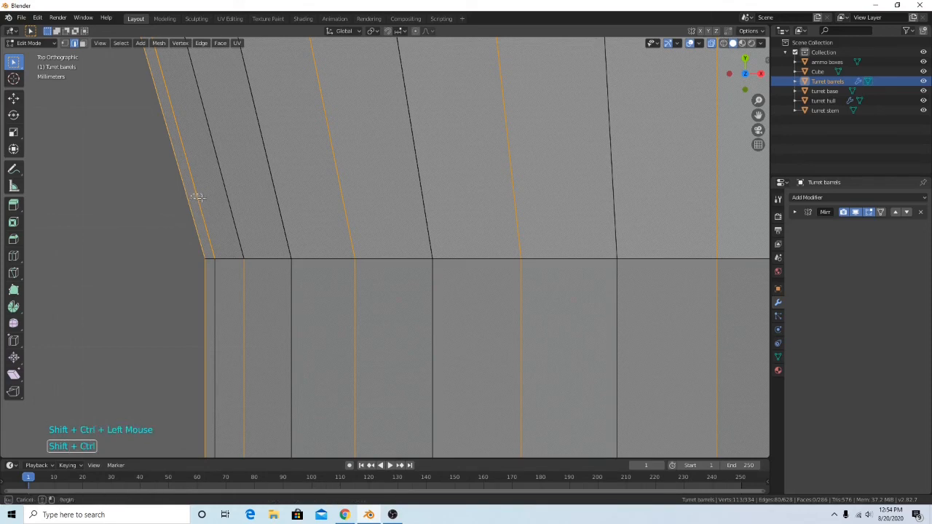
key("ctrl+z")
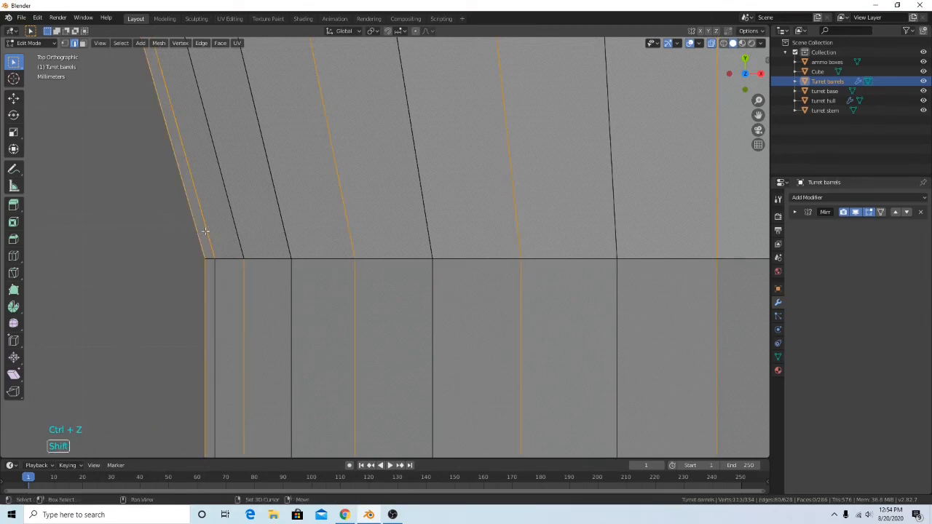
Toggle the overlapping short taper edges on the barrel's negative X side to correct their selection.
middle_click_drag(199, 234, 331, 284)
scroll(342, 152, "down", 12)
scroll(306, 204, "up", 1)
scroll(293, 205, "up", 4)
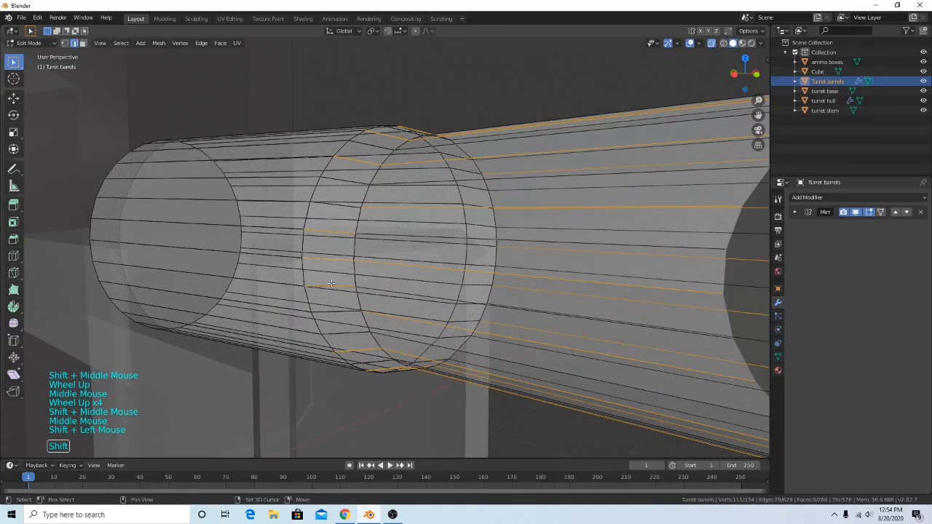
left_click(332, 284, "shift")
left_click(333, 287, "shift")
scroll(333, 287, "up", 3)
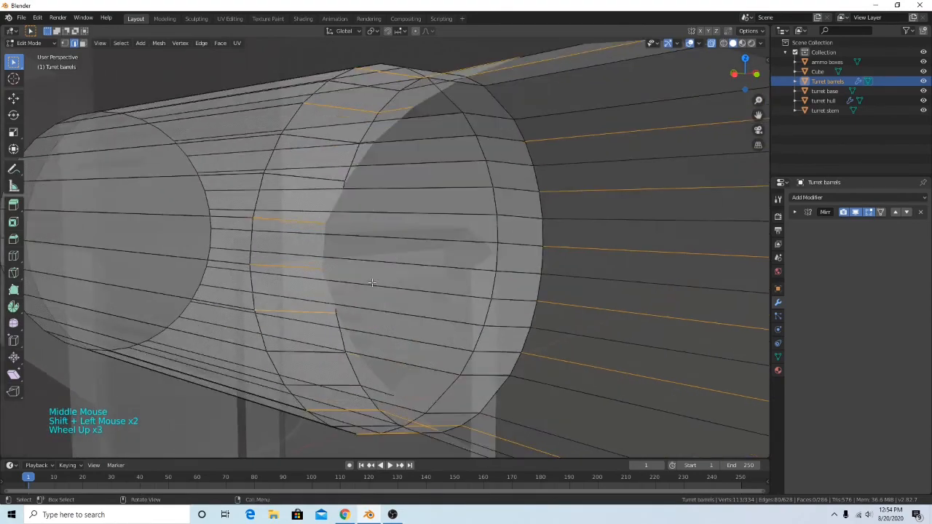
middle_click_drag(334, 287, 367, 266, "shift")
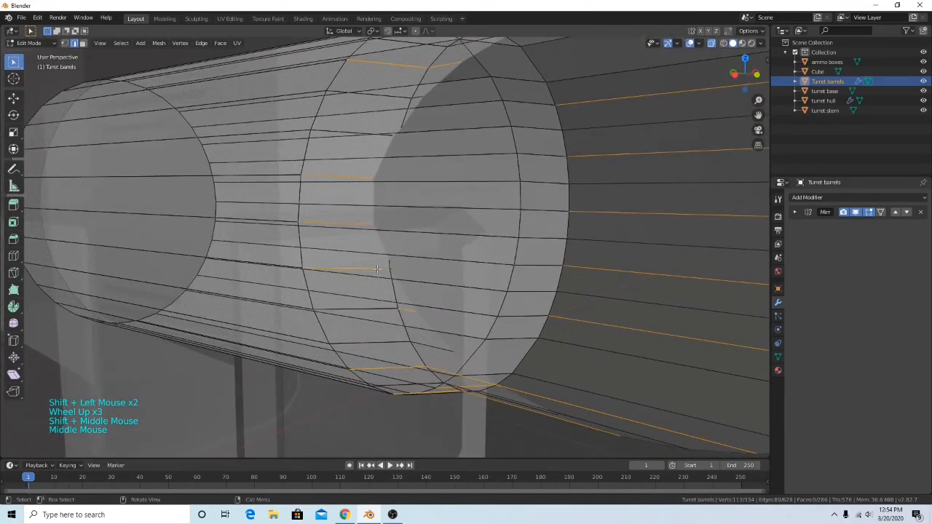
scroll(367, 266, "down", 1)
left_click(367, 266, "shift")
left_click(367, 266, "shift")
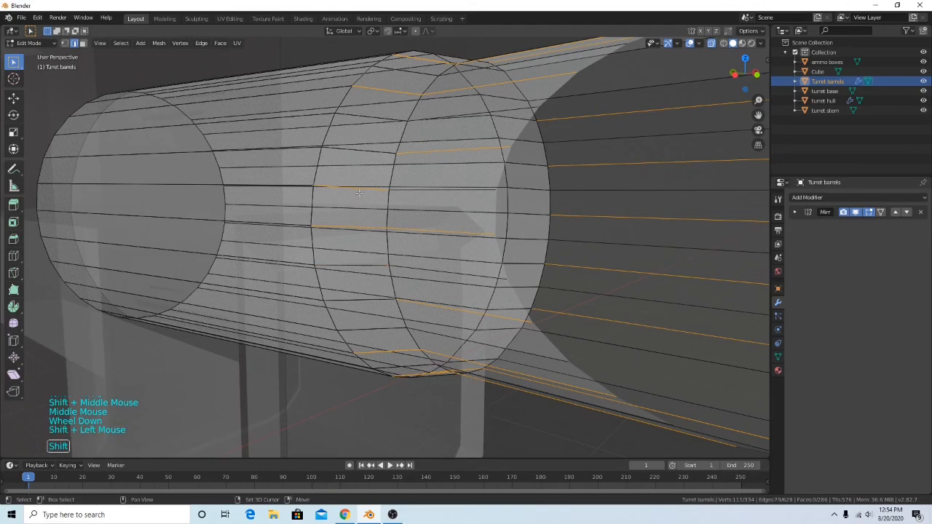
Toggle the short taper's side edge further from a lower angle to separate its overlapping upper and lower edges.
middle_click_drag(360, 203, 381, 214)
left_click(341, 180, "shift")
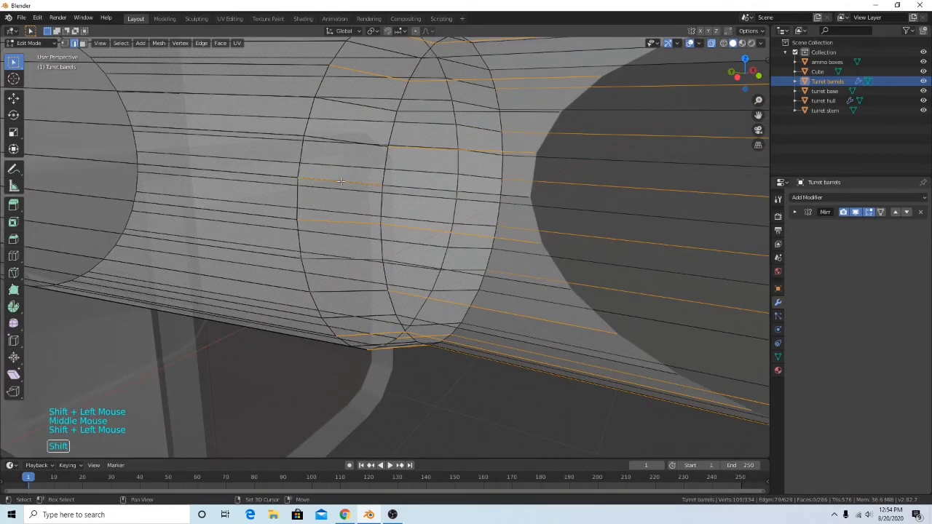
left_click(341, 181, "shift")
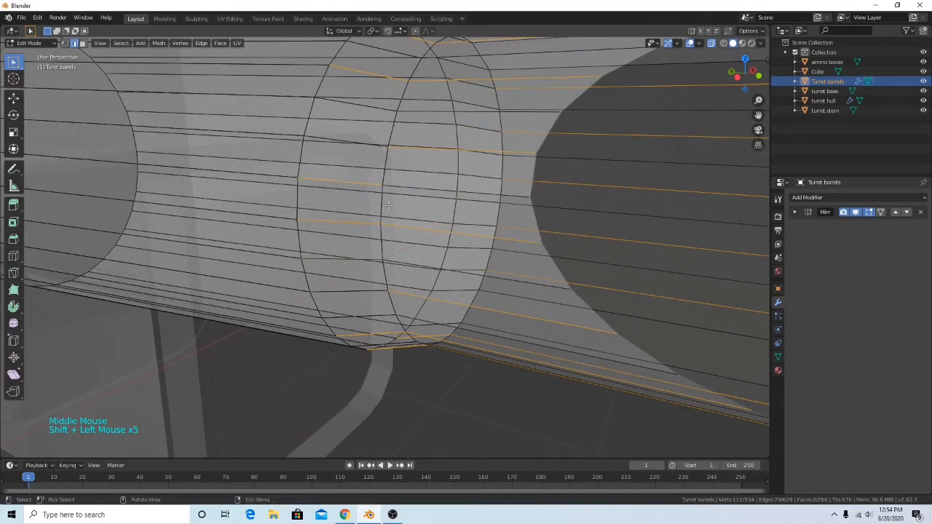
middle_click_drag(341, 181, 336, 182)
left_click(336, 181, "shift")
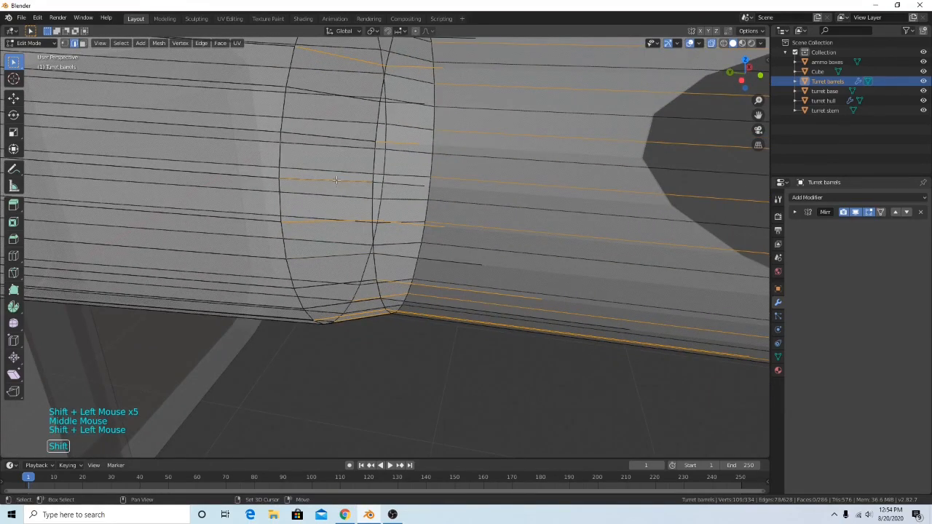
left_click(335, 180, "shift")
left_click(336, 180, "shift")
left_click(336, 180, "alt+shift")
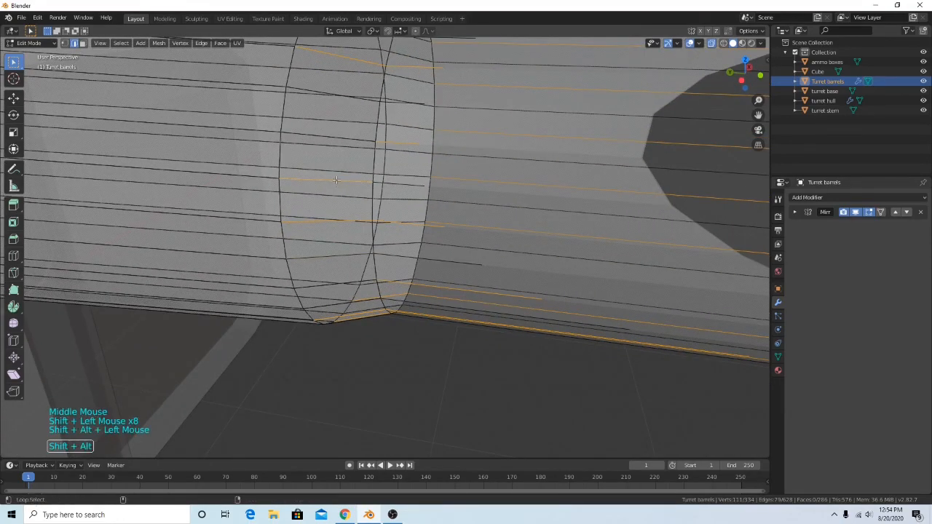
Add alternating edges of the thick rear section, from the centre to the negative X side, plus the missed taper edge, to the selection.
middle_click_drag(437, 215, 345, 252, "shift")
scroll(393, 232, "down", 9)
left_click(744, 64)
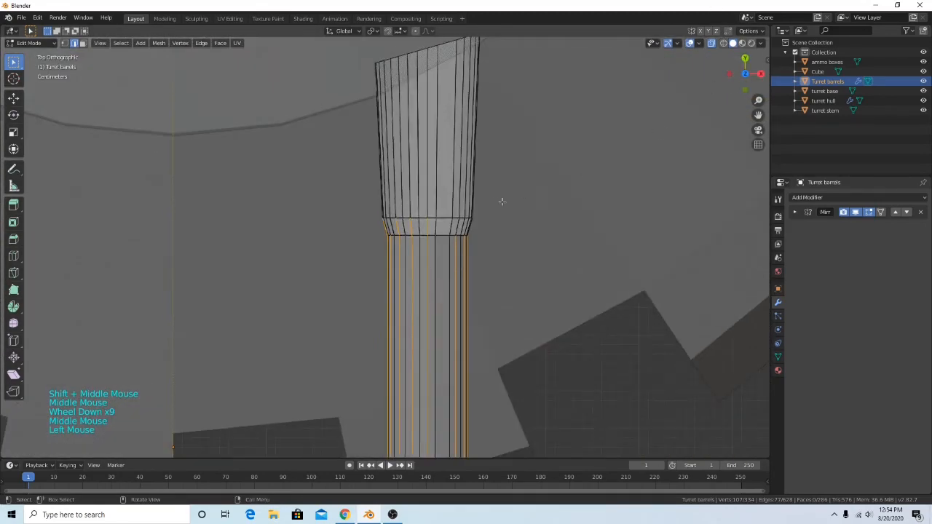
scroll(499, 201, "up", 7)
middle_click_drag(509, 146, 485, 213, "shift")
left_click(480, 186, "shift")
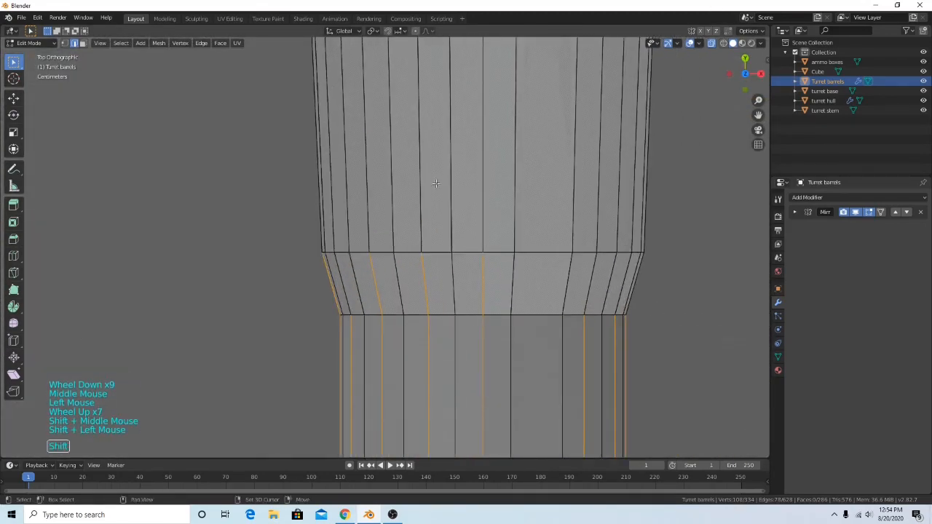
left_click_drag(477, 176, 489, 193, "shift")
left_click_drag(425, 184, 374, 183, "shift")
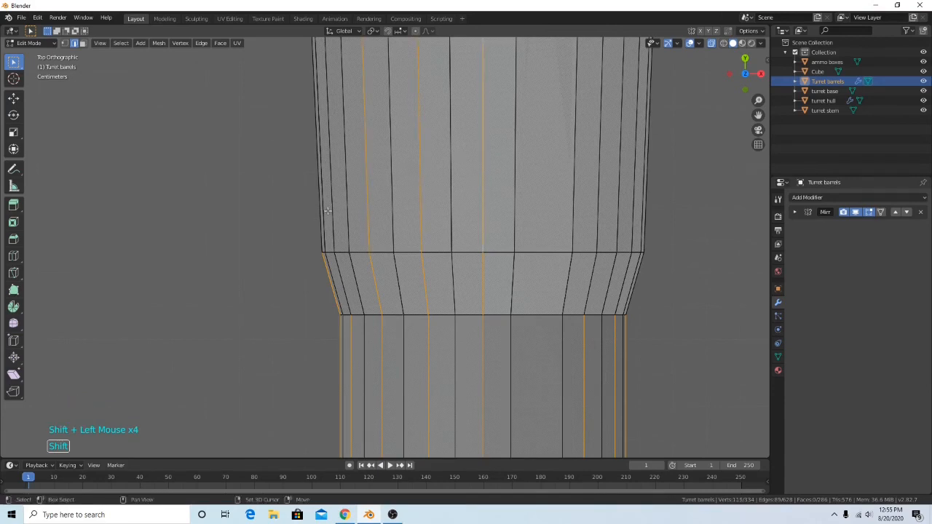
left_click(341, 261, "shift")
left_click(330, 220, "shift")
left_click(318, 219, "shift")
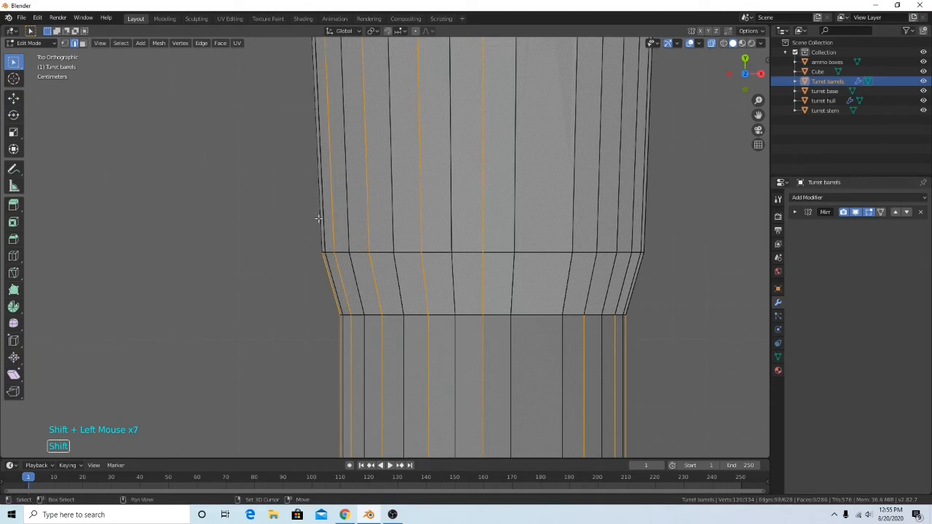
left_click(316, 209, "shift")
Add alternating edges of the rear section and short taper on the positive X side to the selection.
left_click(648, 186, "shift")
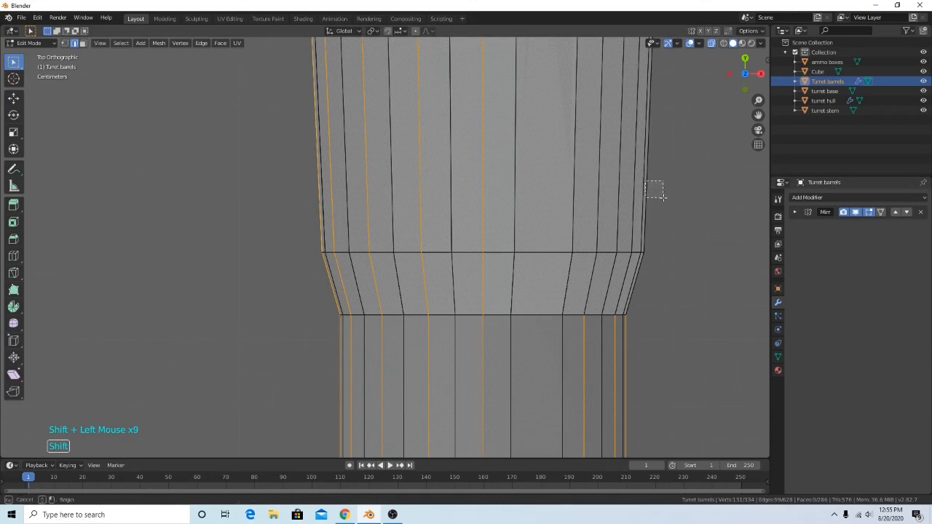
left_click(622, 276, "shift")
left_click(638, 275, "shift")
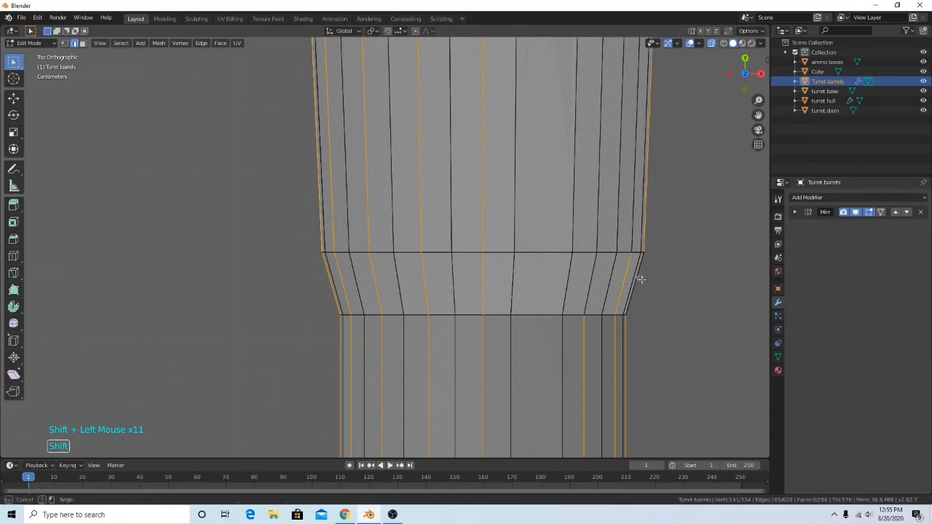
left_click(634, 216, "shift")
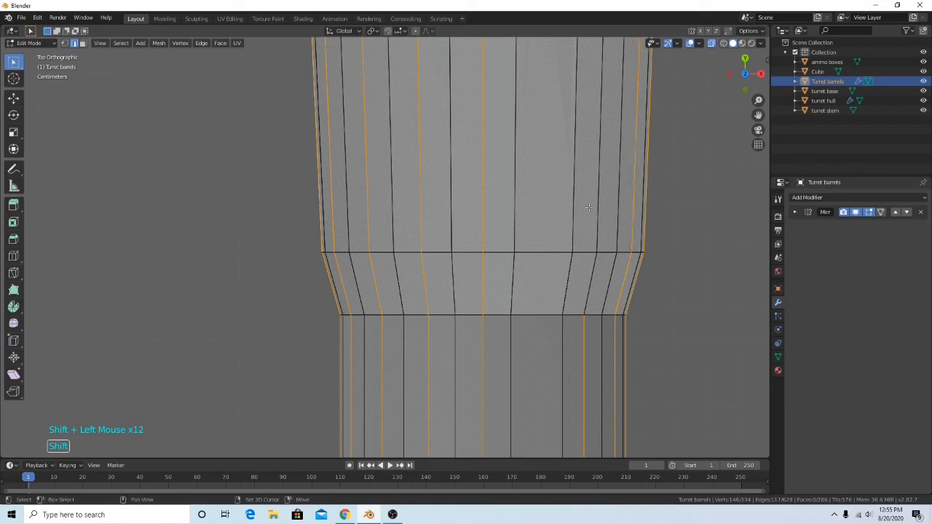
left_click(597, 211, "shift")
left_click(591, 284, "shift")
Dissolve the selected lengthwise edges of the turret barrel.
scroll(685, 329, "down", 3)
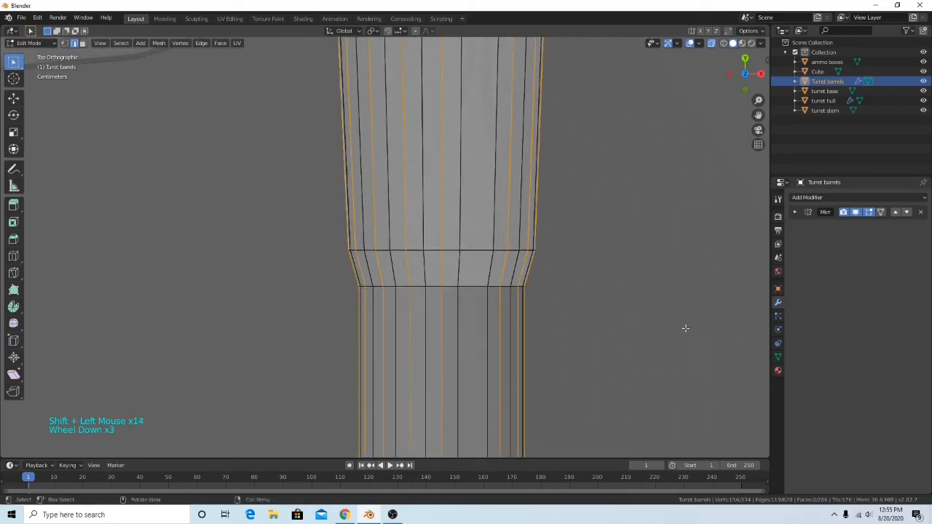
middle_click_drag(582, 320, 707, 66)
scroll(553, 292, "down", 10)
right_click(586, 276)
left_click(559, 329)
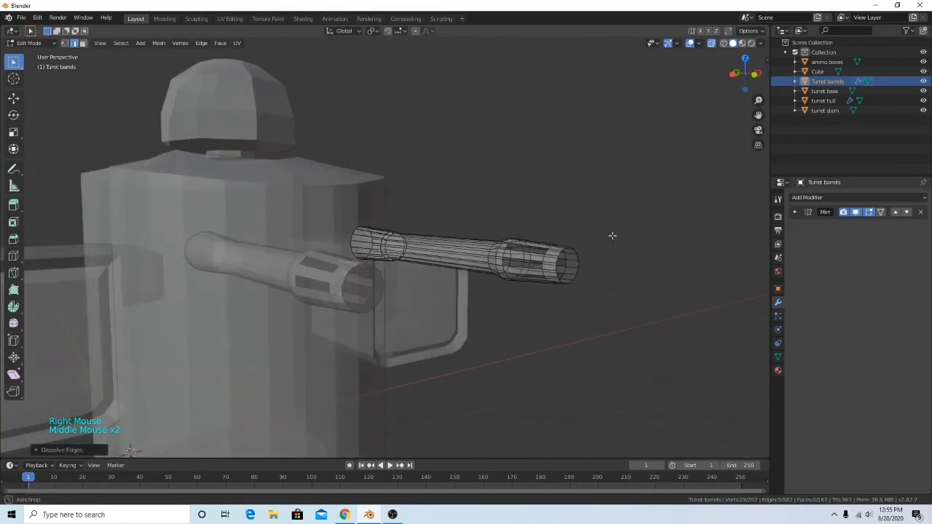
Return to Object Mode, turn off X-ray display and deselect the turret barrels.
scroll(612, 236, "up", 2)
scroll(612, 241, "up", 1, "shift")
scroll(612, 262, "down", 1, "shift")
key("Tab")
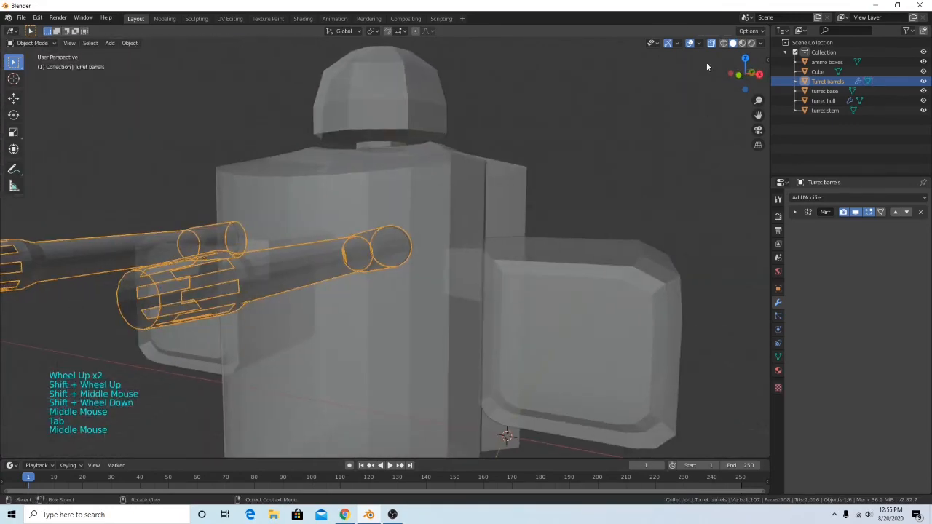
left_click(711, 42)
scroll(495, 228, "down", 3)
left_click(594, 235)
Save the turret scene as "base turret" in the D:\blender models\#1 Dadoran folder.
mouse_move(495, 229)
middle_mouse_down()
mouse_move(594, 235)
mouse_move(535, 309)
mouse_move(561, 322)
mouse_move(612, 324)
mouse_move(405, 322)
mouse_move(591, 321)
mouse_move(616, 302)
mouse_move(545, 298)
mouse_move(421, 321)
mouse_move(425, 332)
mouse_move(544, 336)
middle_mouse_up()
scroll(536, 309, "down", 2)
scroll(404, 320, "up", 3)
scroll(430, 321, "up", 1, "shift")
scroll(502, 331, "down", 7)
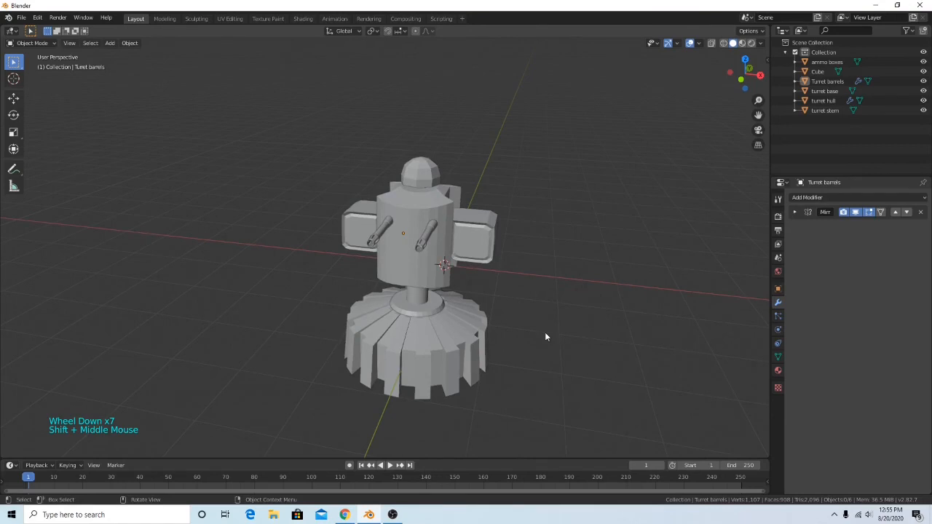
middle_click_drag(545, 337, 517, 254)
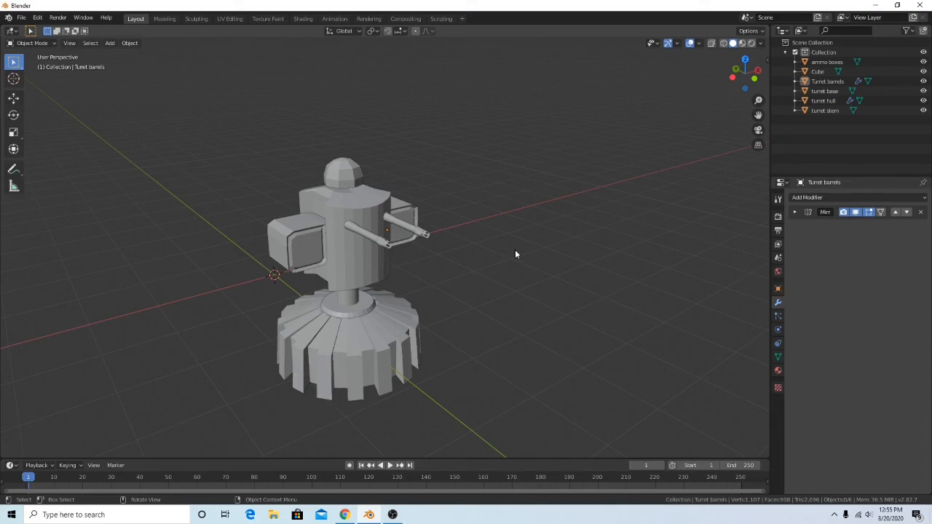
key("ctrl+s")
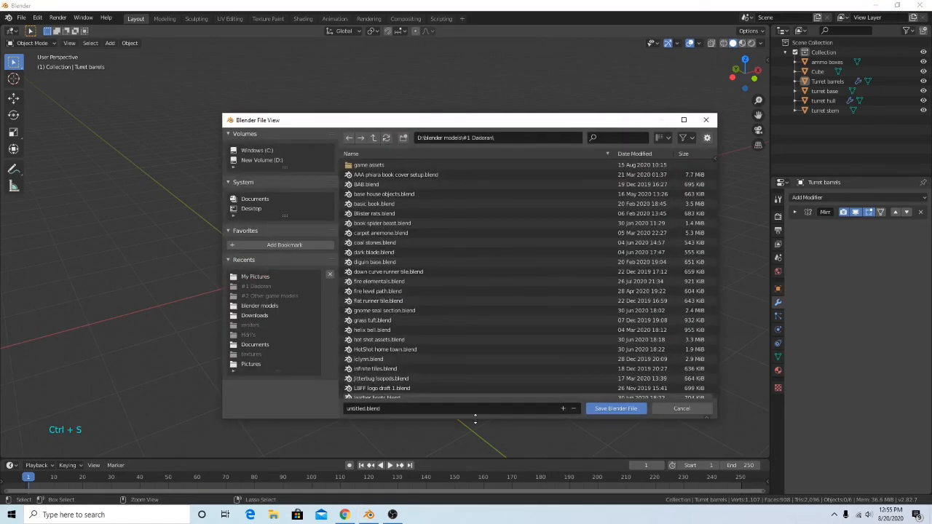
left_click(471, 410)
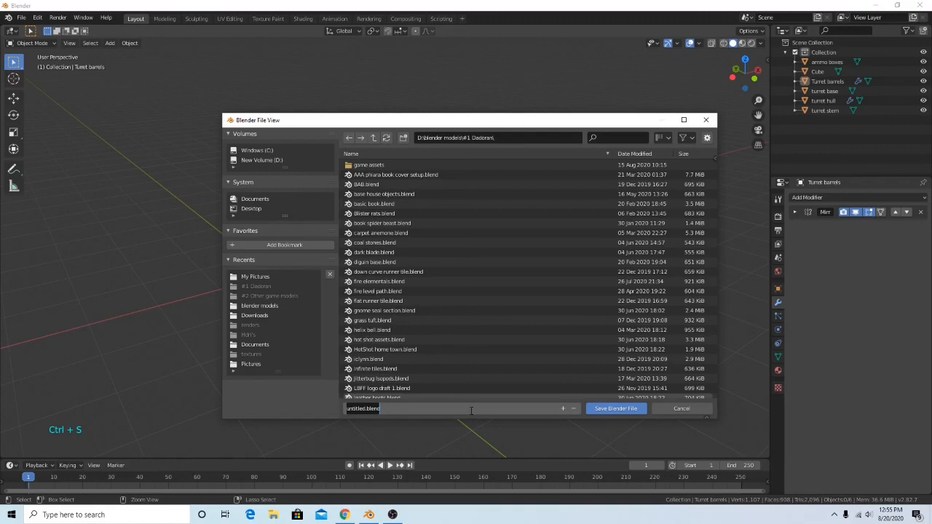
type("base turret")
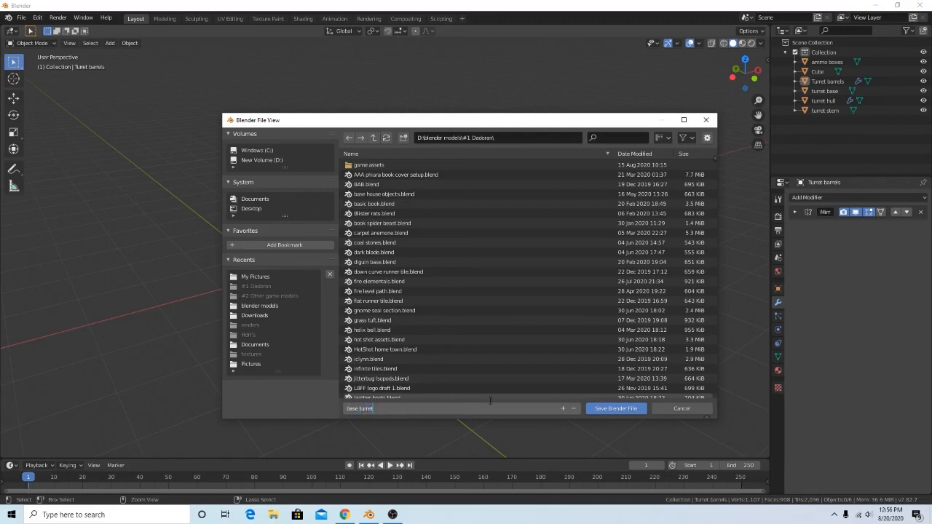
key("Return")
left_click(597, 410)
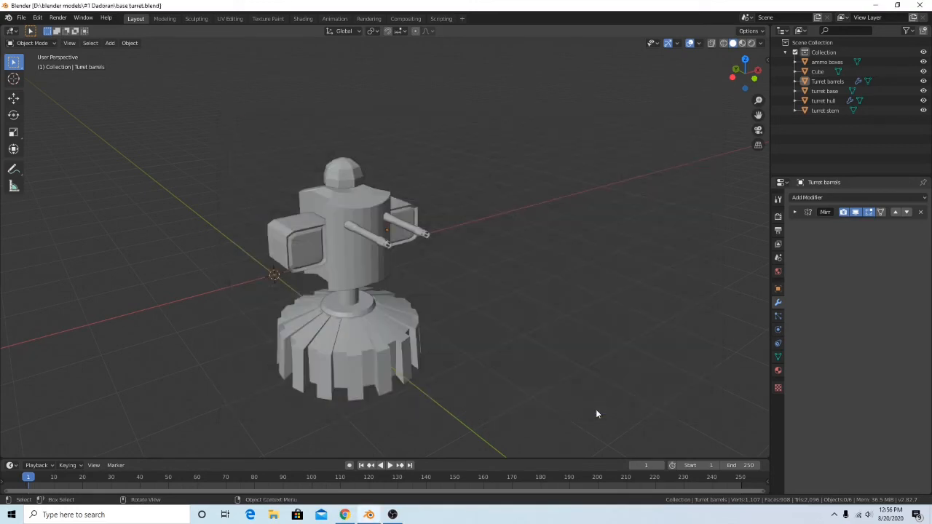
Apply the Mirror modifiers of the turret hull and the turret barrels.
middle_click_drag(494, 283, 430, 252)
scroll(559, 281, "down", 1)
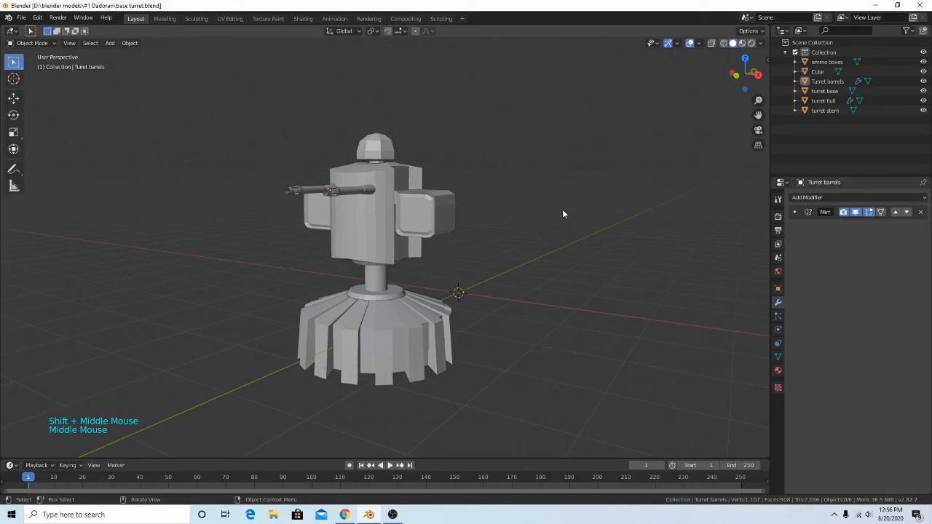
left_click(351, 230)
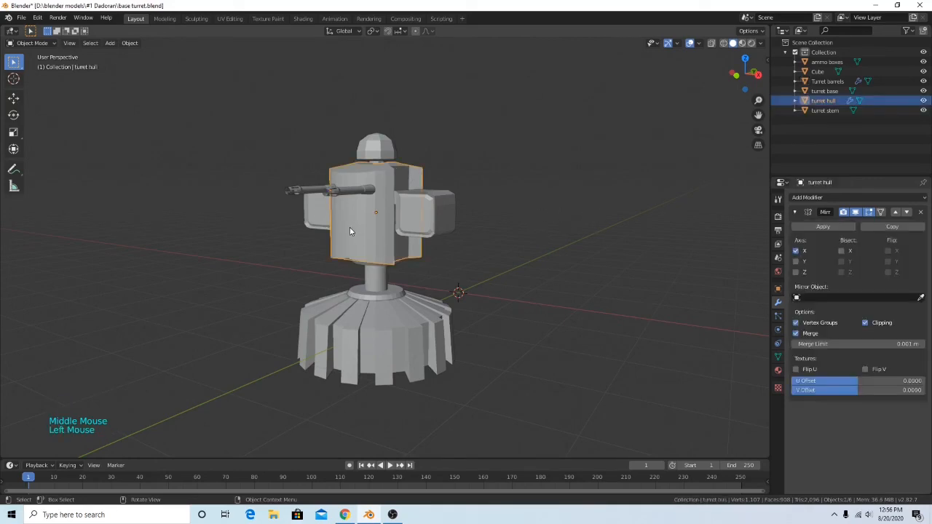
left_click(837, 229)
left_click(359, 191)
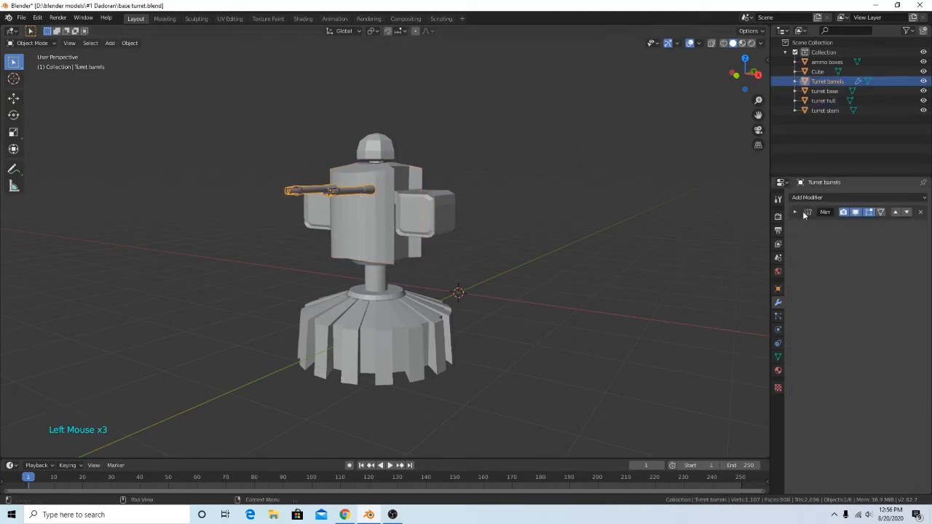
left_click(795, 213)
left_click(814, 228)
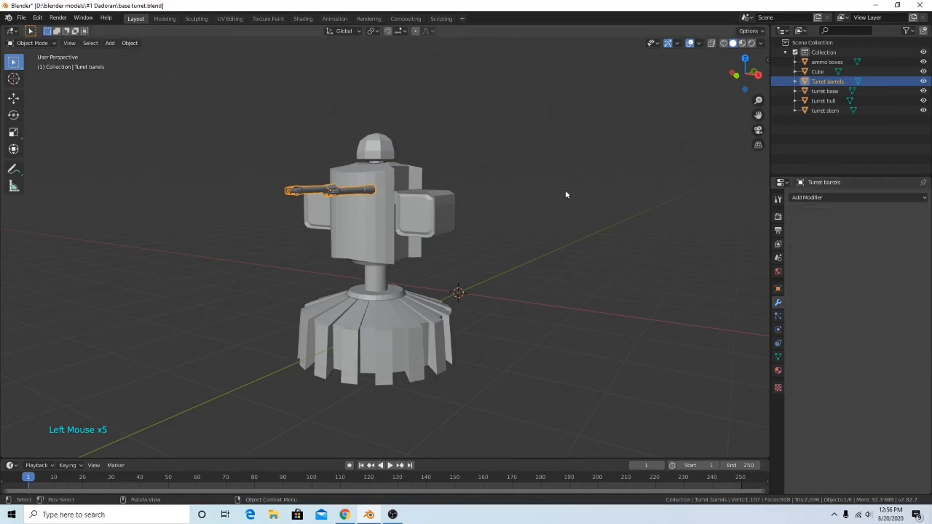
Check the top dome, hull, ammo boxes, stem and base for remaining modifiers.
left_click(383, 149)
left_click(381, 207)
left_click(431, 215)
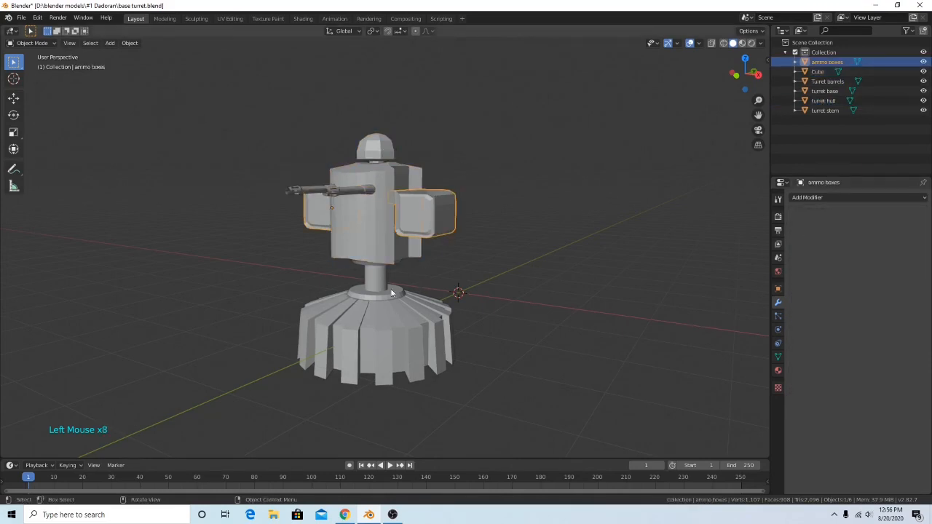
left_click(393, 292)
left_click(397, 311)
middle_click_drag(396, 311, 508, 254)
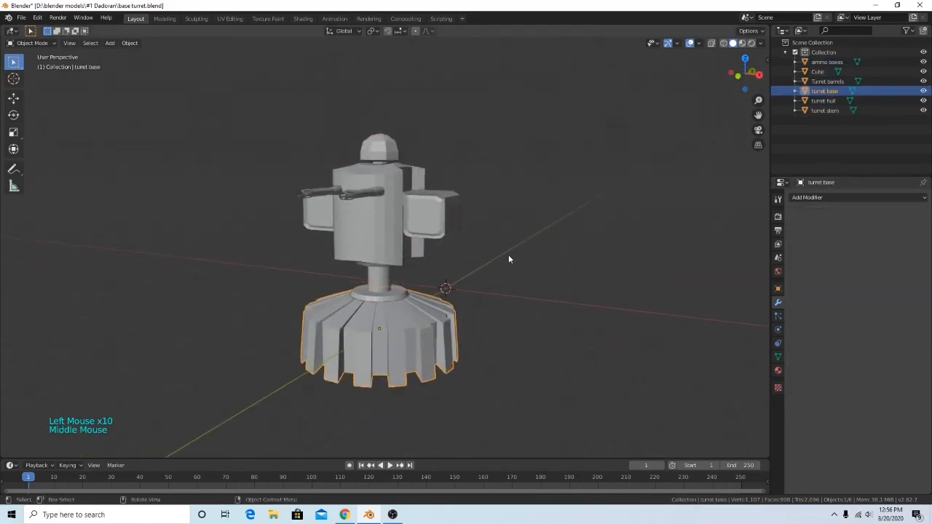
Rename the dome object Cube as "camera hub".
left_click(819, 71)
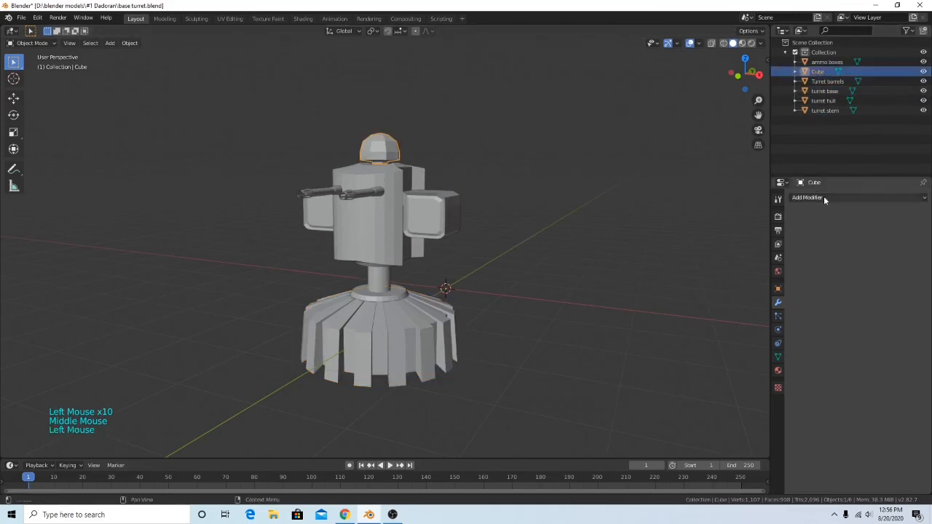
double_click(817, 72)
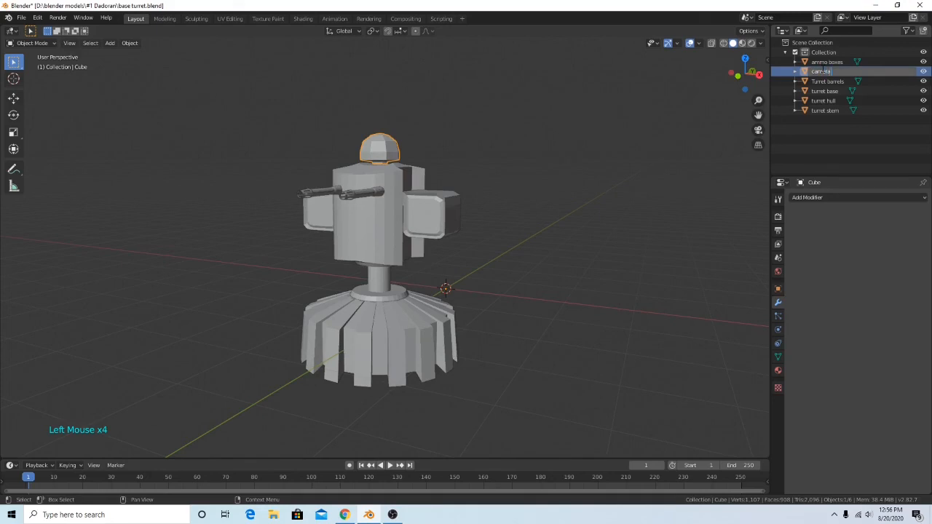
type("camera hub")
Select the turret's parts in turn, including the ammo boxes, stem and base, to check their object names.
middle_click_drag(402, 188, 341, 214)
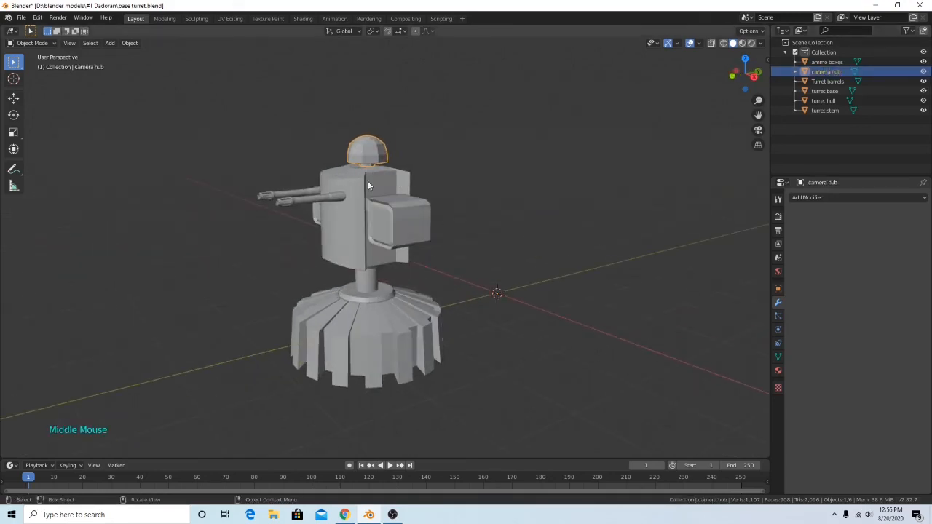
left_click(338, 198)
left_click(378, 244)
left_click(379, 245)
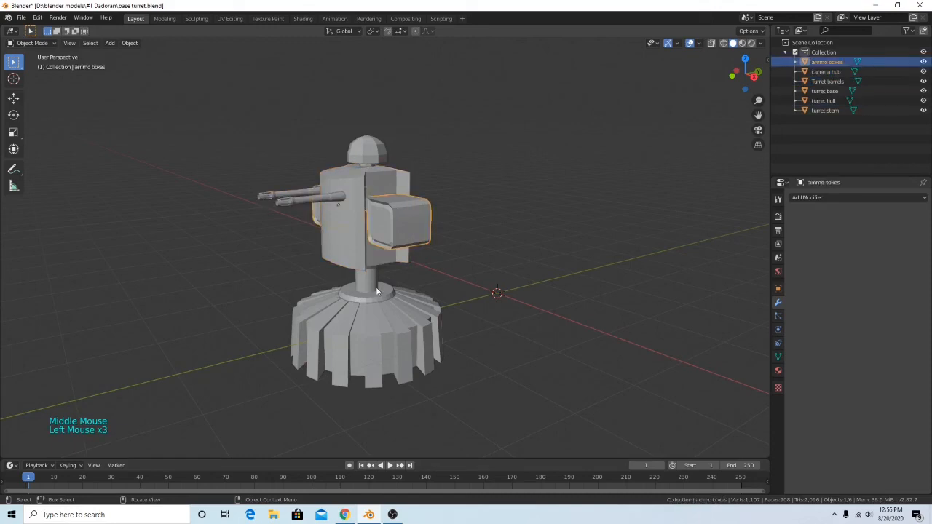
left_click(380, 327)
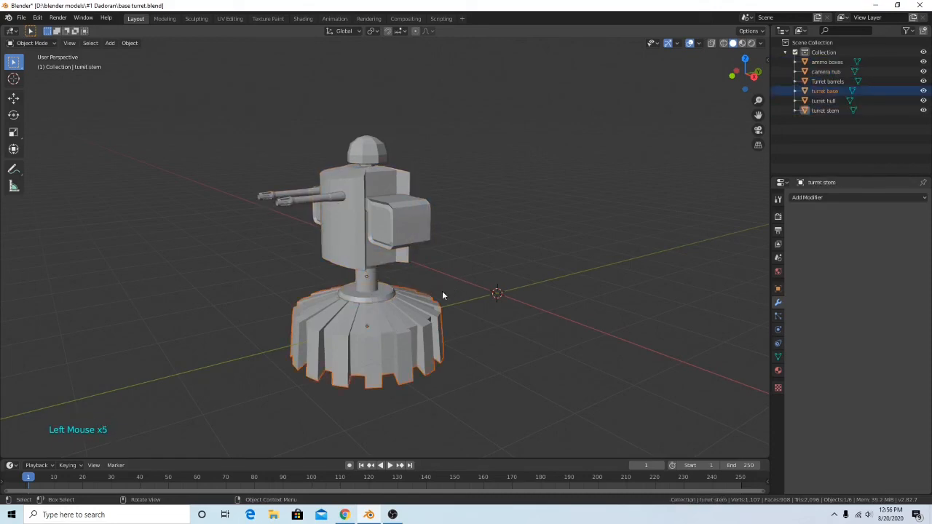
Select the turret's stem, hull, ammo boxes, barrels and top dome in turn to verify each part's object name.
left_click(395, 313)
left_click(376, 298)
left_click(370, 255)
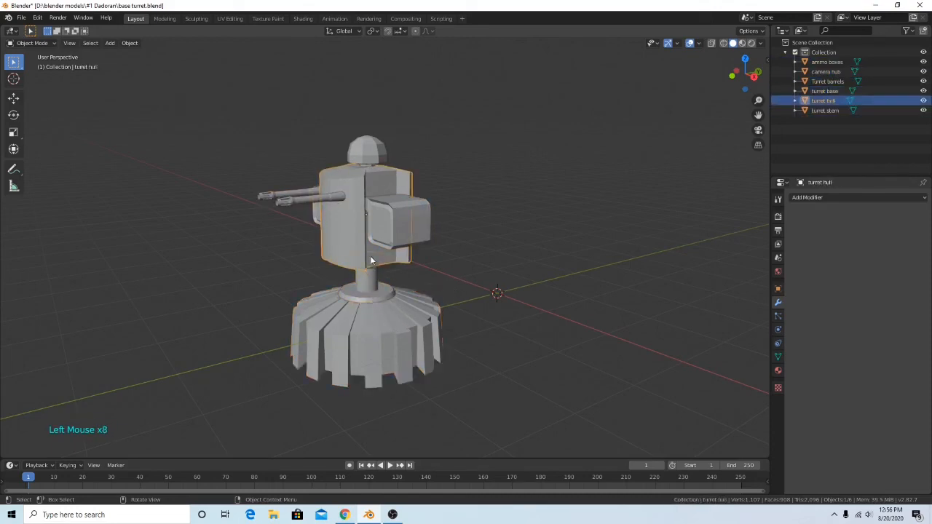
left_click(401, 233)
left_click(400, 235)
left_click(305, 198)
left_click(369, 157)
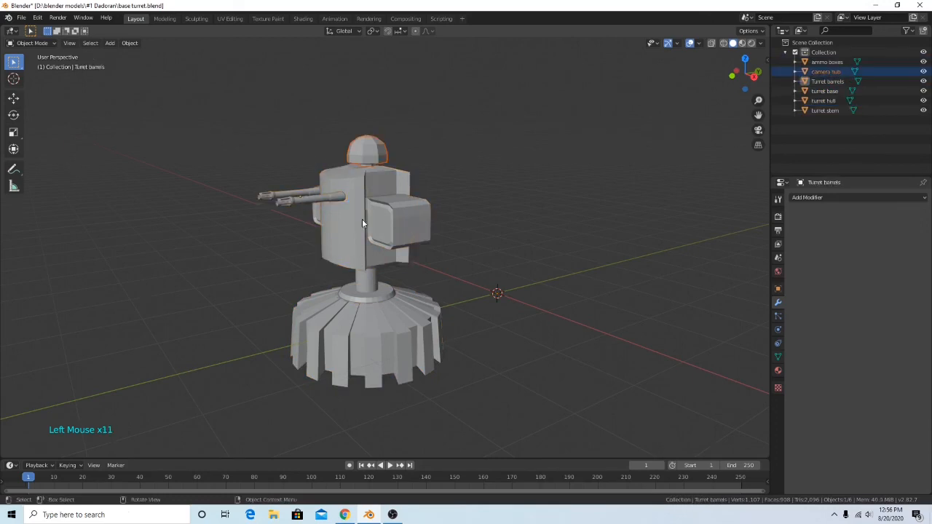
Save the finished turret model to the existing file base turret.blend.
middle_click_drag(362, 218, 514, 246)
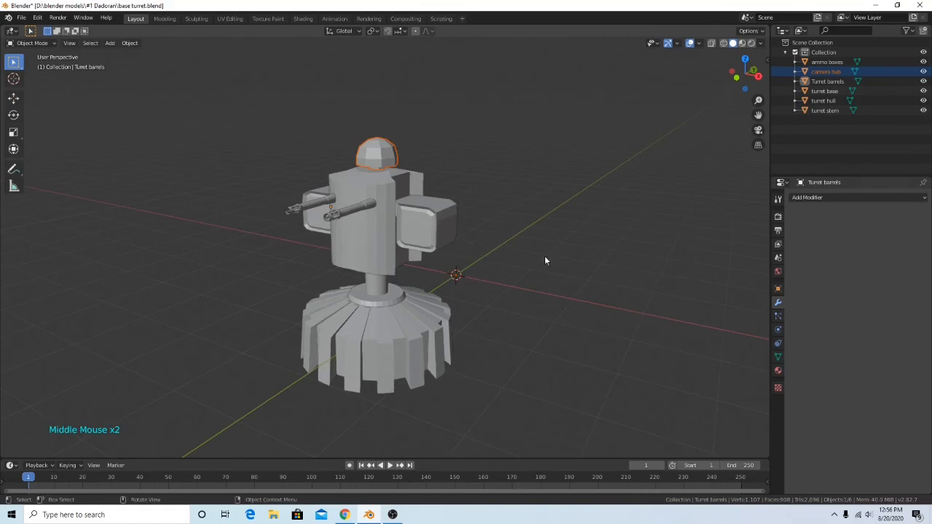
key("ctrl+s")
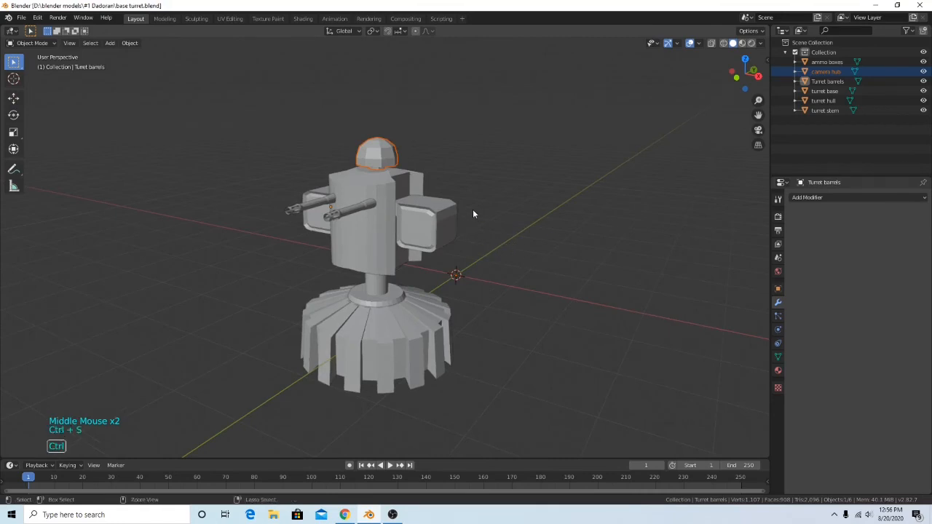
key("ctrl+s")
key("ctrl+s")
key("ctrl+s")
key("ctrl+s")
key("ctrl+s")
key("ctrl+s")
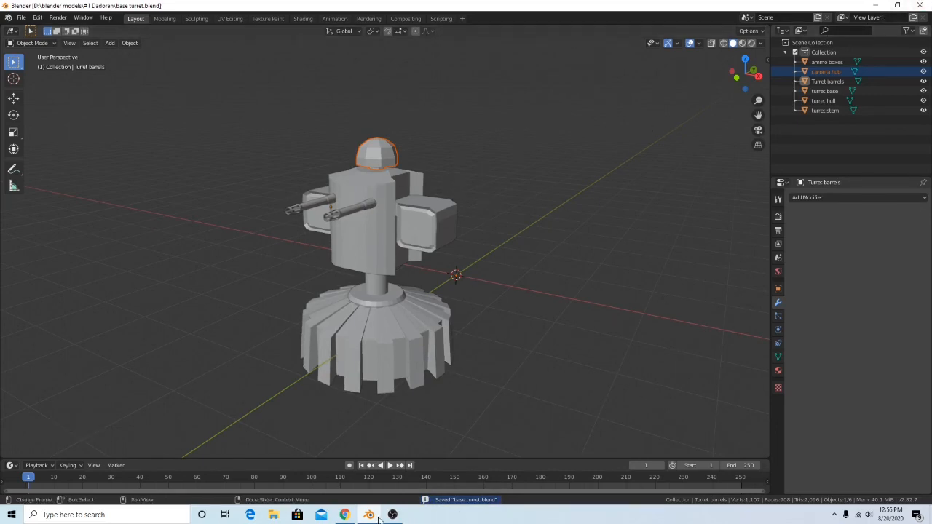
mouse_move(393, 515)
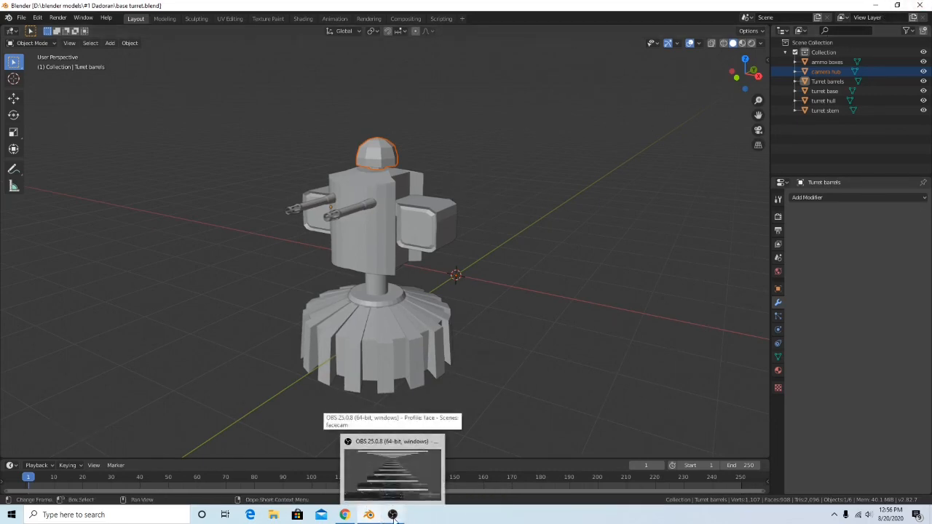